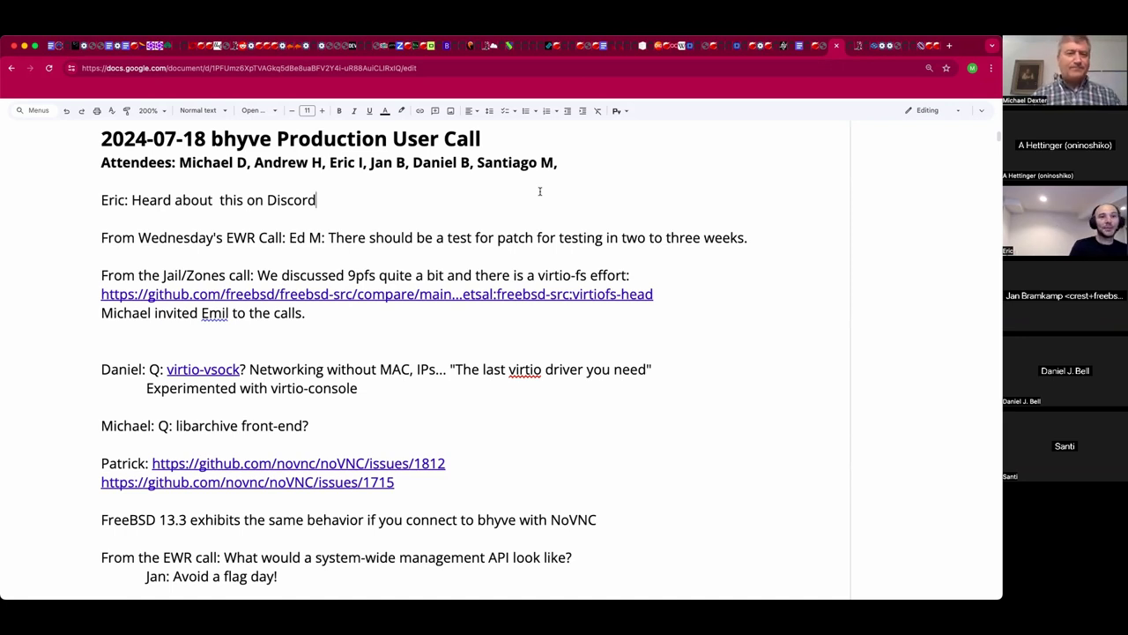
# Extend Eric's note with 'Very much a hobbyist with low-level interests. Wanting to move from GCP and AWS to local.'.
pyautogui.write('. V')
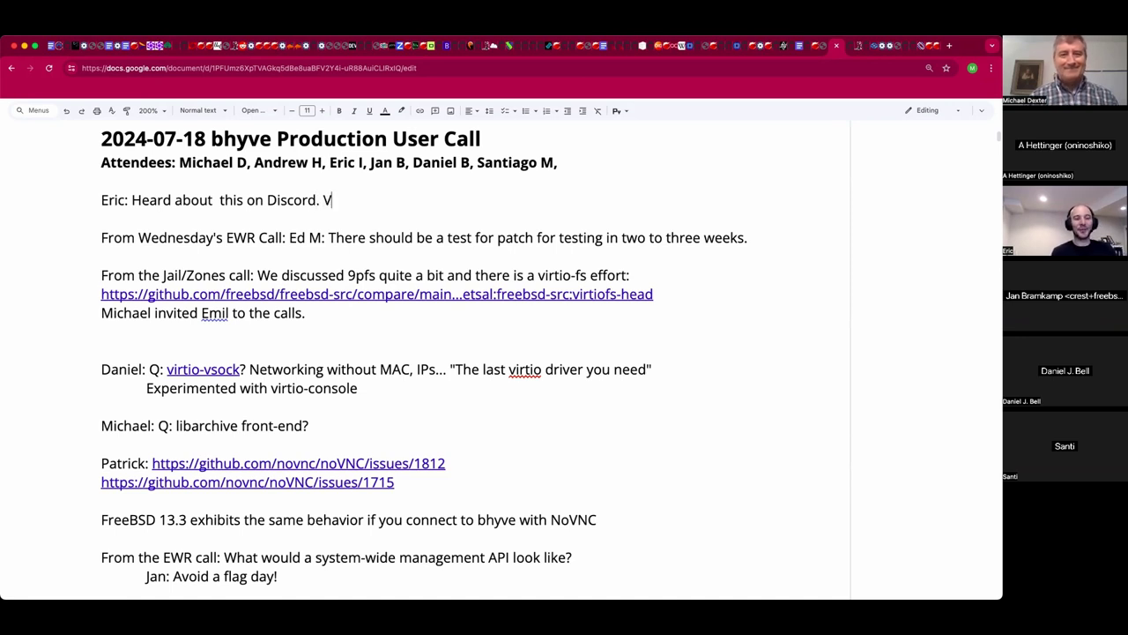
pyautogui.write('ery much a hobbyist.')
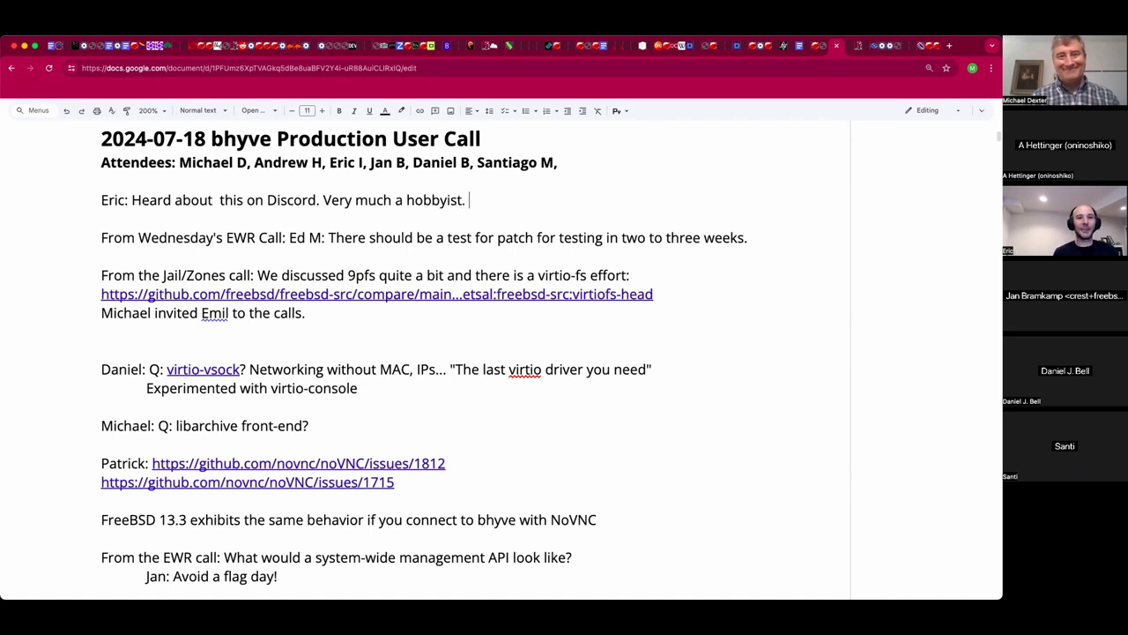
pyautogui.press('BackSpace')
pyautogui.press('BackSpace')
pyautogui.write('with low-level interestse')
pyautogui.press('BackSpace')
pyautogui.write('. Intro')
pyautogui.press('BackSpace')
pyautogui.press('BackSpace')
pyautogui.press('BackSpace')
pyautogui.press('BackSpace')
pyautogui.press('BackSpace')
pyautogui.press('BackSpace')
pyautogui.write('Wanting to move to')
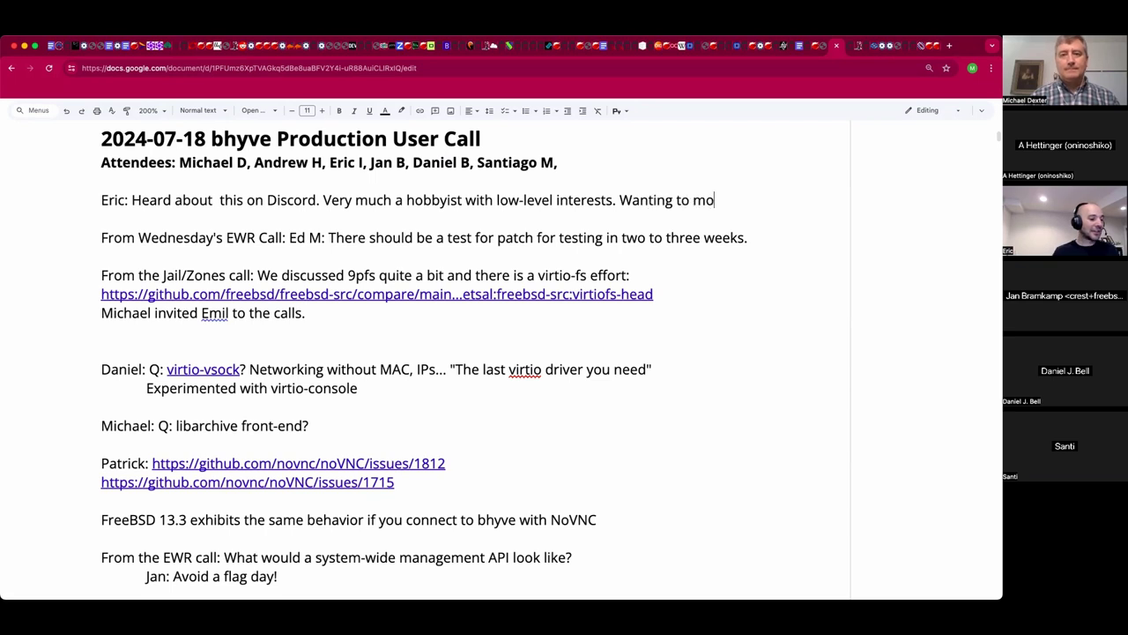
pyautogui.press('BackSpace')
pyautogui.press('BackSpace')
pyautogui.press('BackSpace')
pyautogui.write('from ')
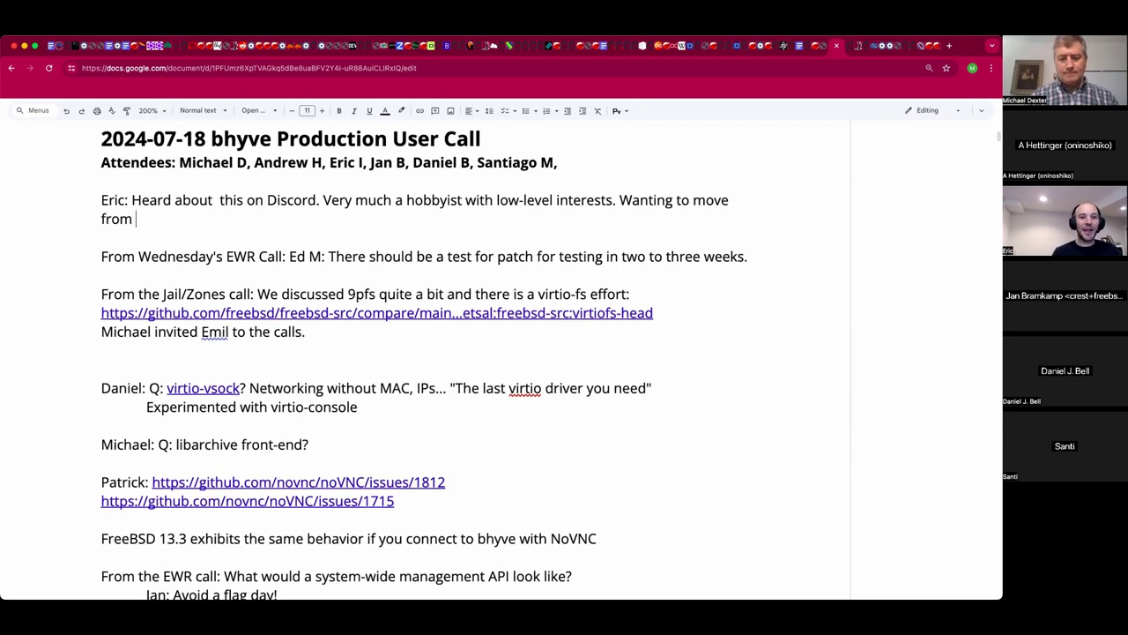
pyautogui.write('GCP and A')
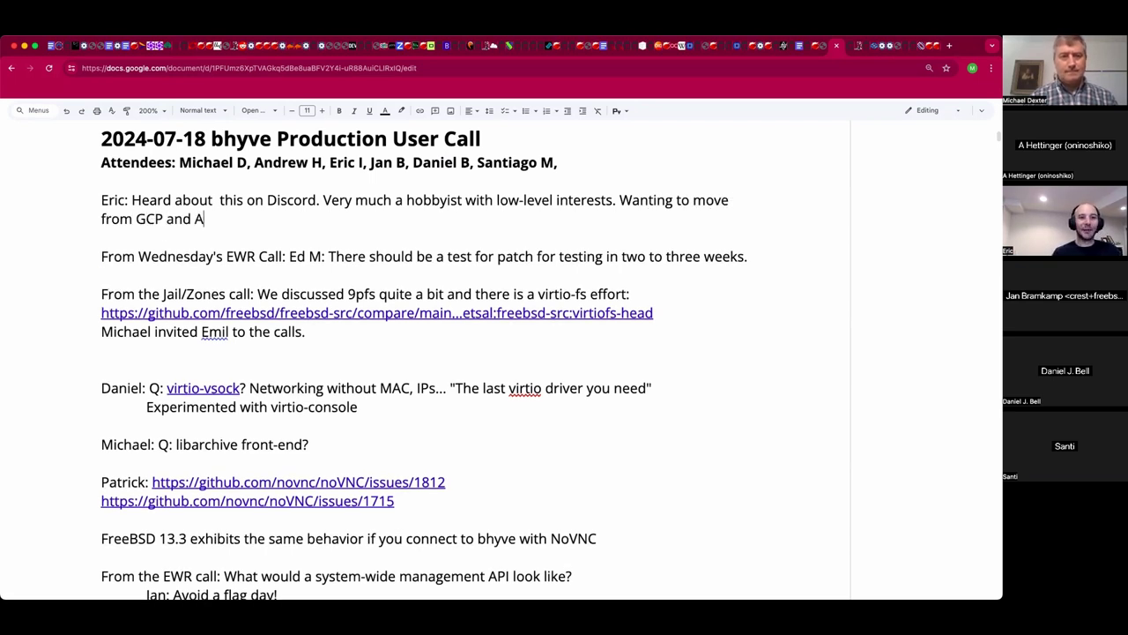
pyautogui.write('WS to ')
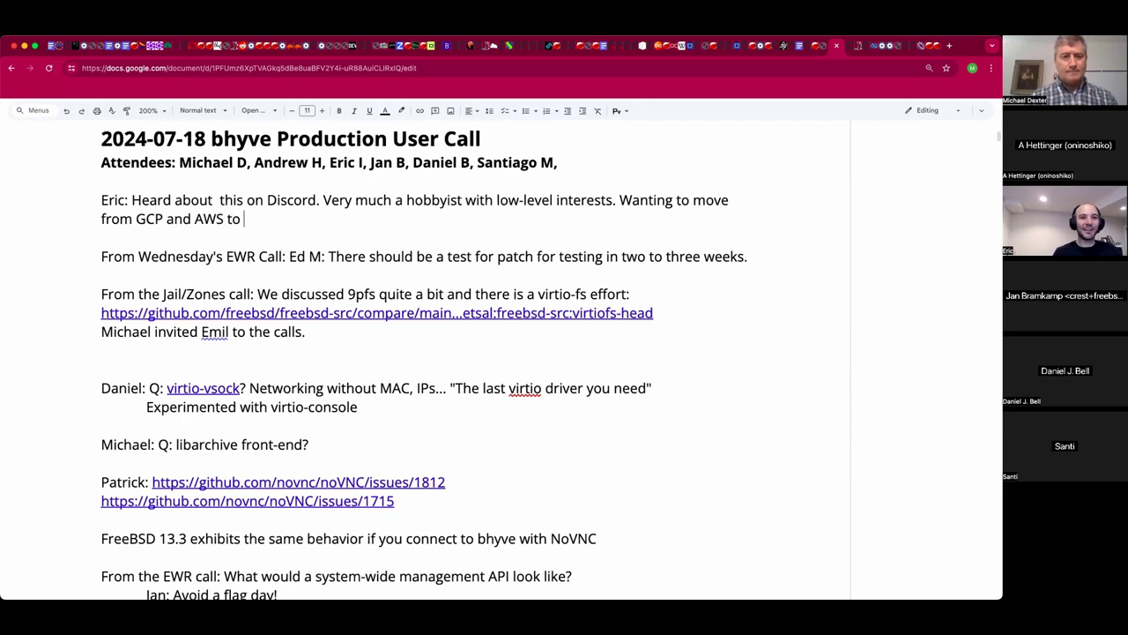
pyautogui.write('local.')
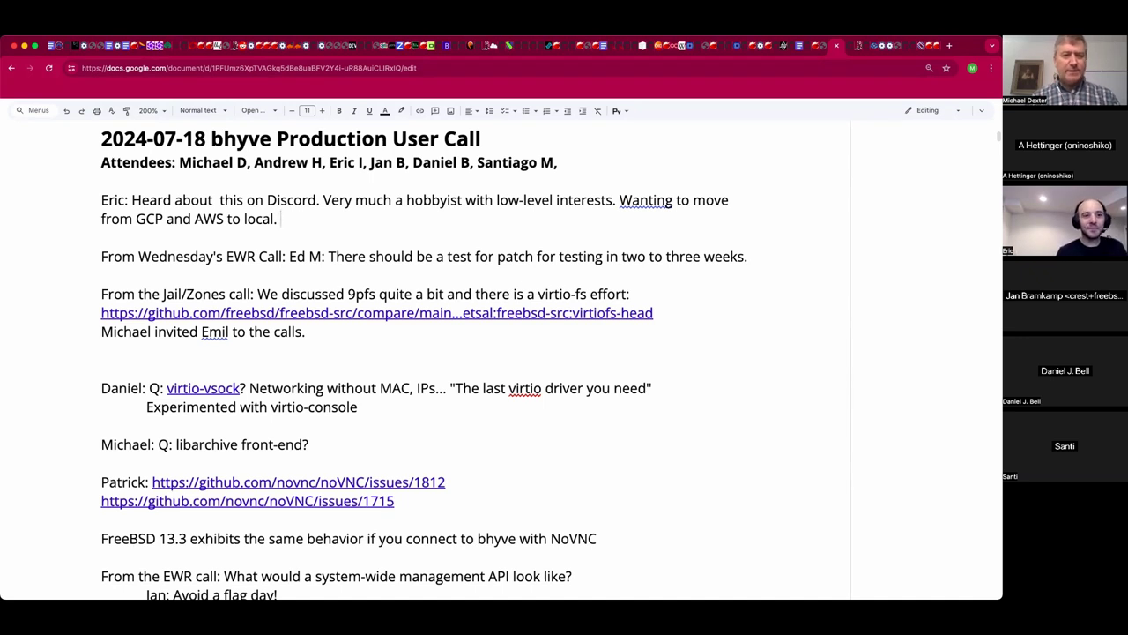
# Add 'Trying High Velocity (Like Vultur or OVH). Have a poweredge for colocation.' to Eric's note.
pyautogui.write('Trying hi')
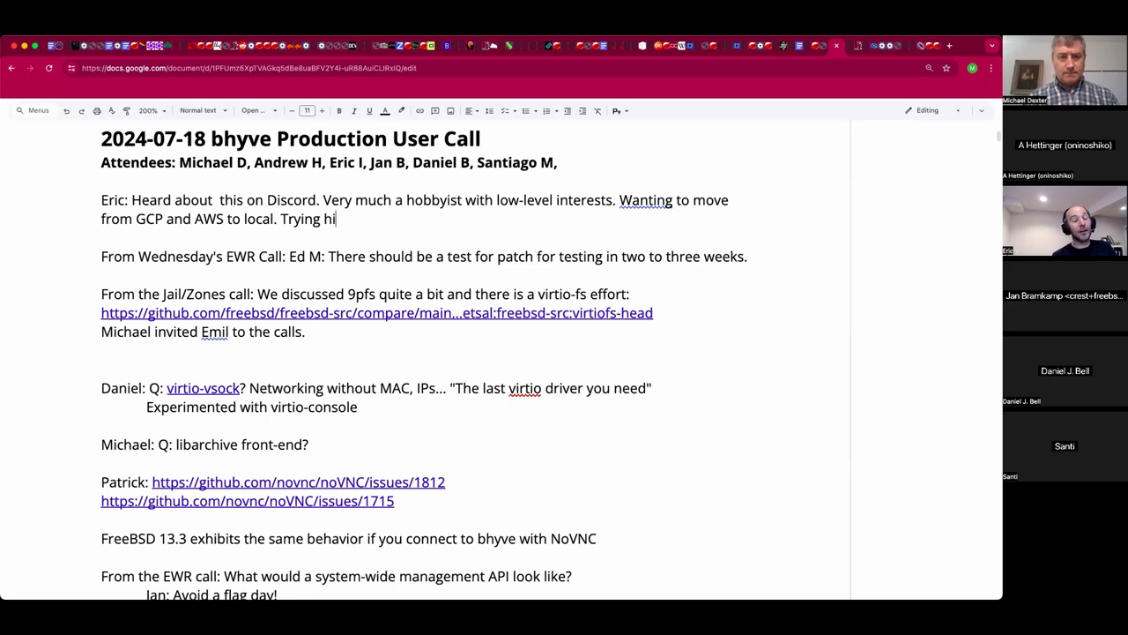
pyautogui.press('BackSpace')
pyautogui.press('BackSpace')
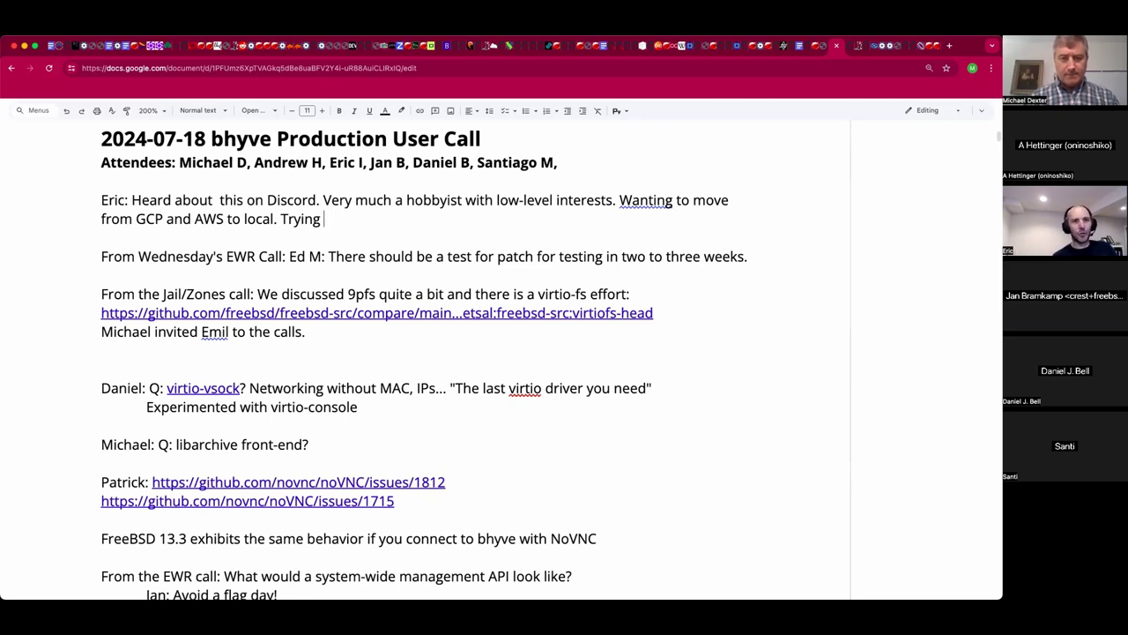
pyautogui.write('High Velocity (Like Vultur or OV')
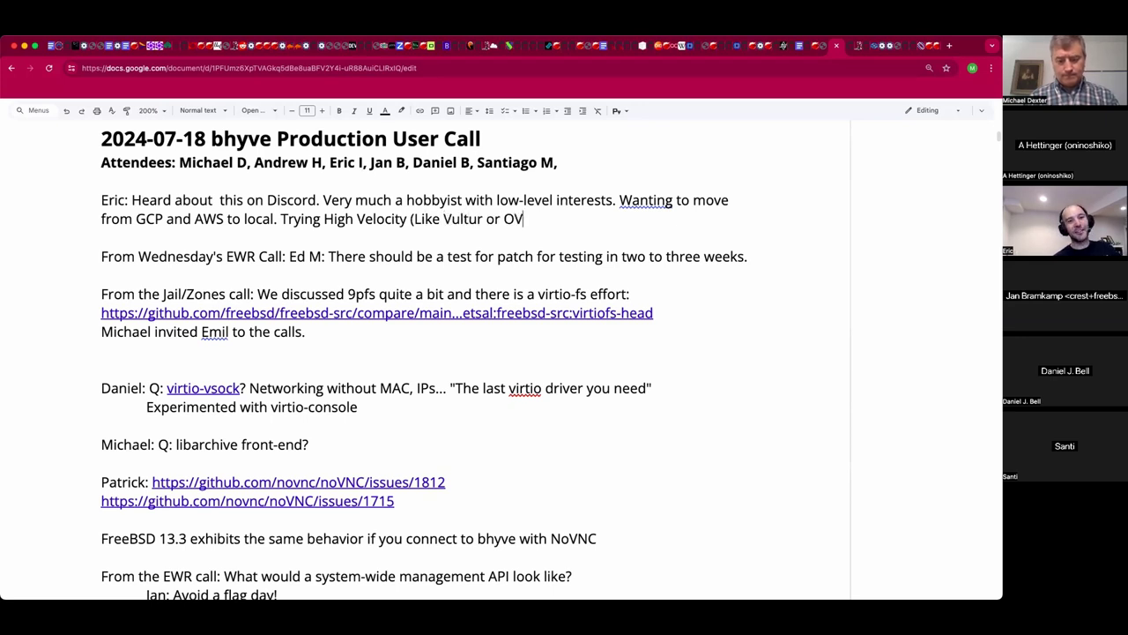
pyautogui.write('H). H')
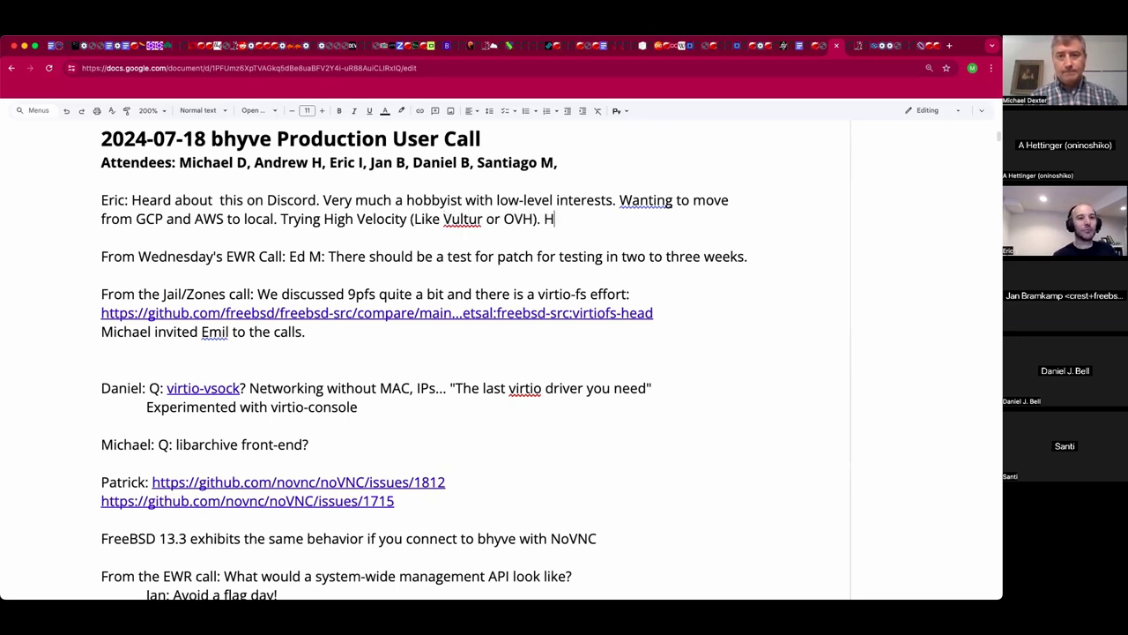
pyautogui.write('ave a poweredge')
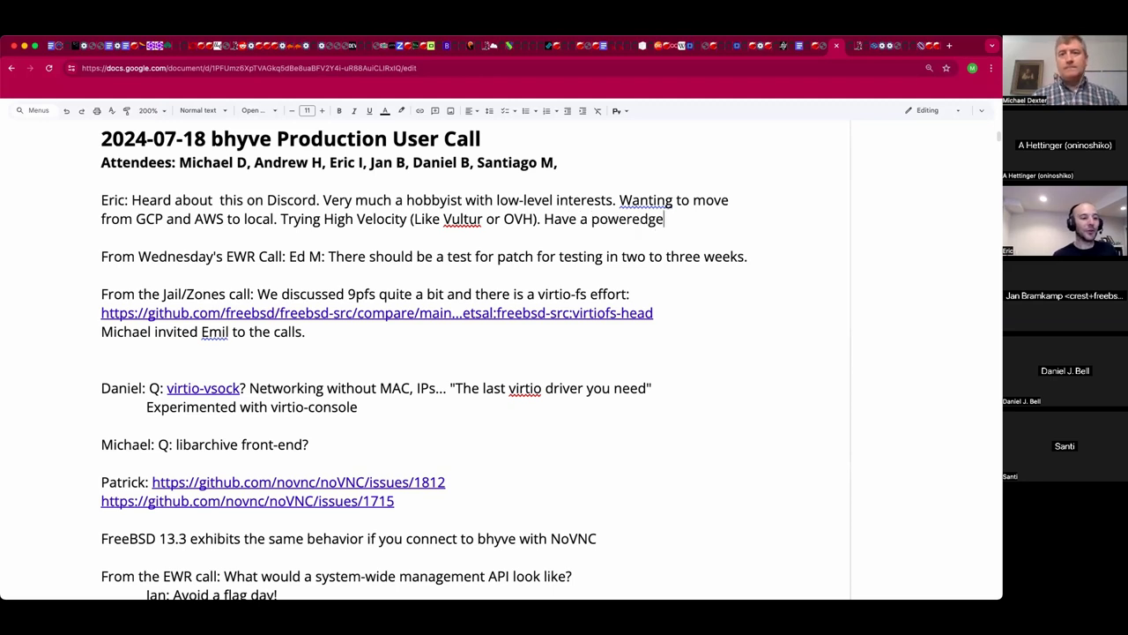
pyautogui.write(' for ')
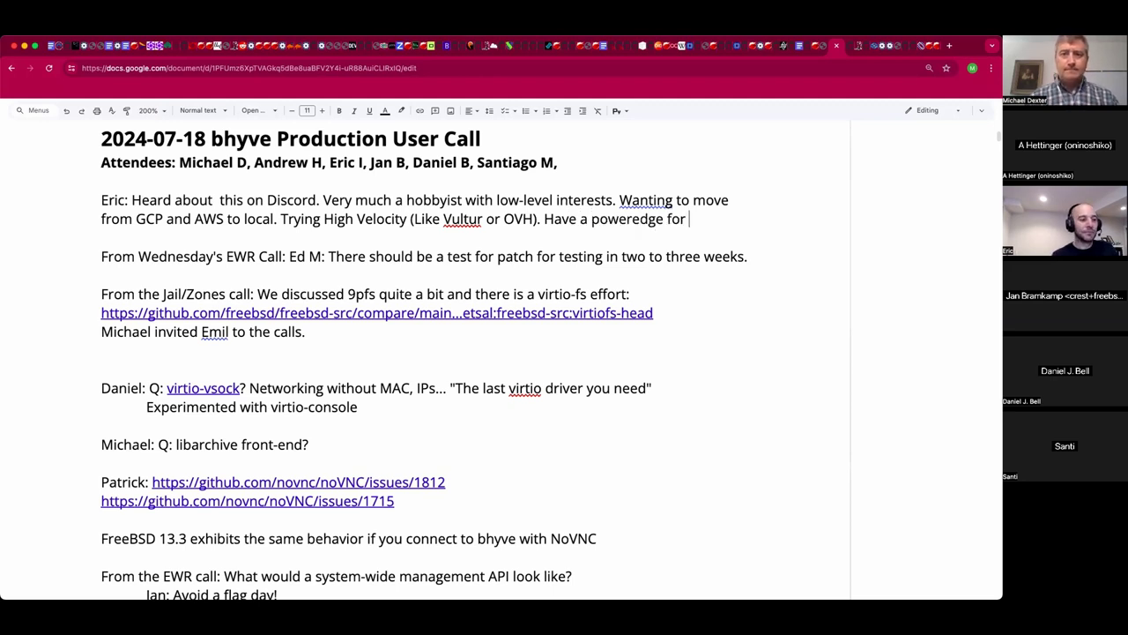
pyautogui.write('colocation.')
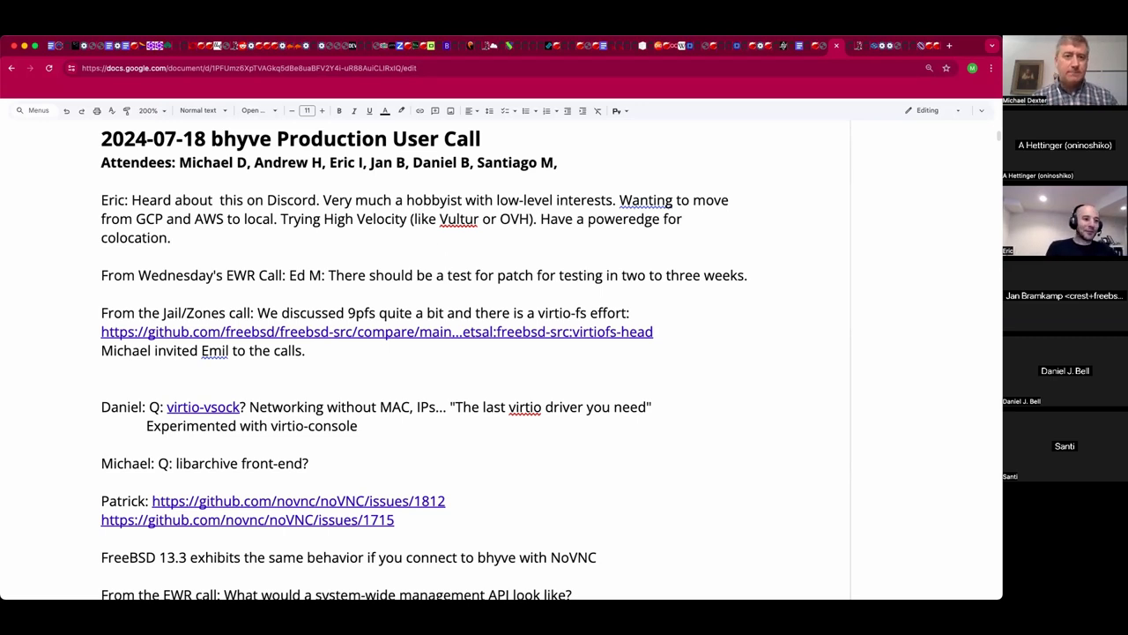
# Add 'Heard about bhyve and want to learn more.' to Eric's note.
pyautogui.write('Hear')
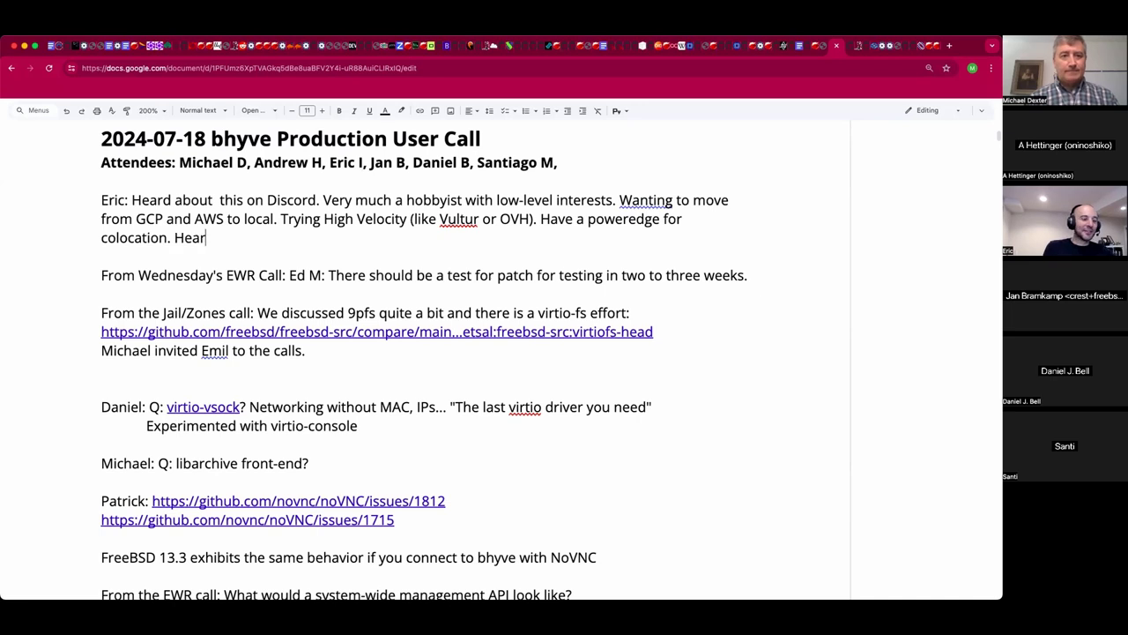
pyautogui.write('d about ')
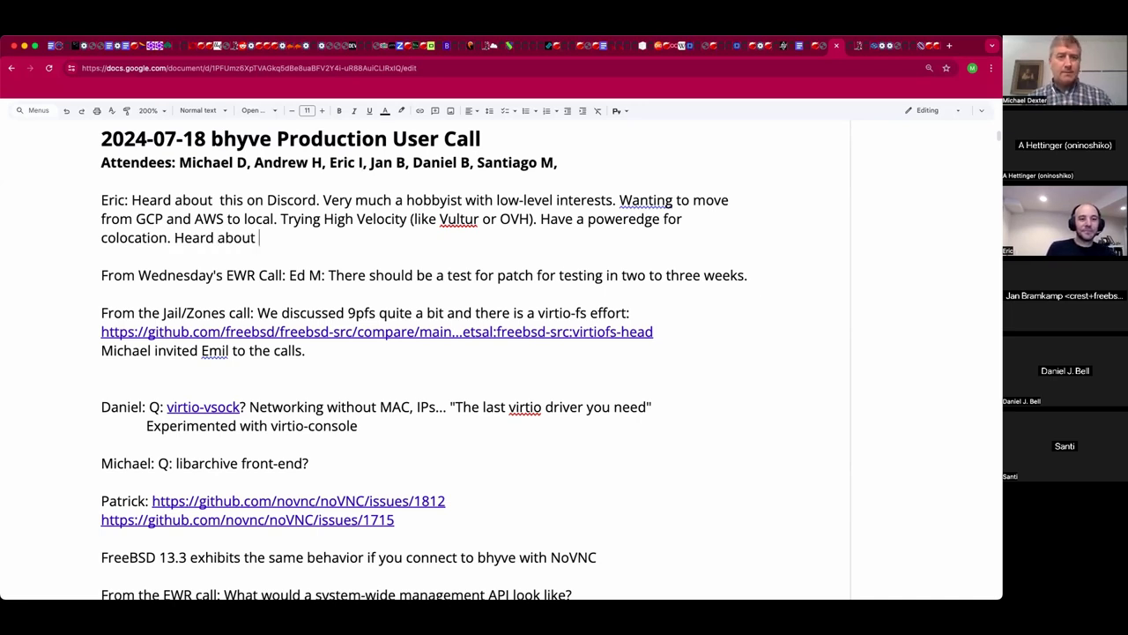
pyautogui.write('bhyve an')
pyautogui.press('BackSpace')
pyautogui.write('nd want to ')
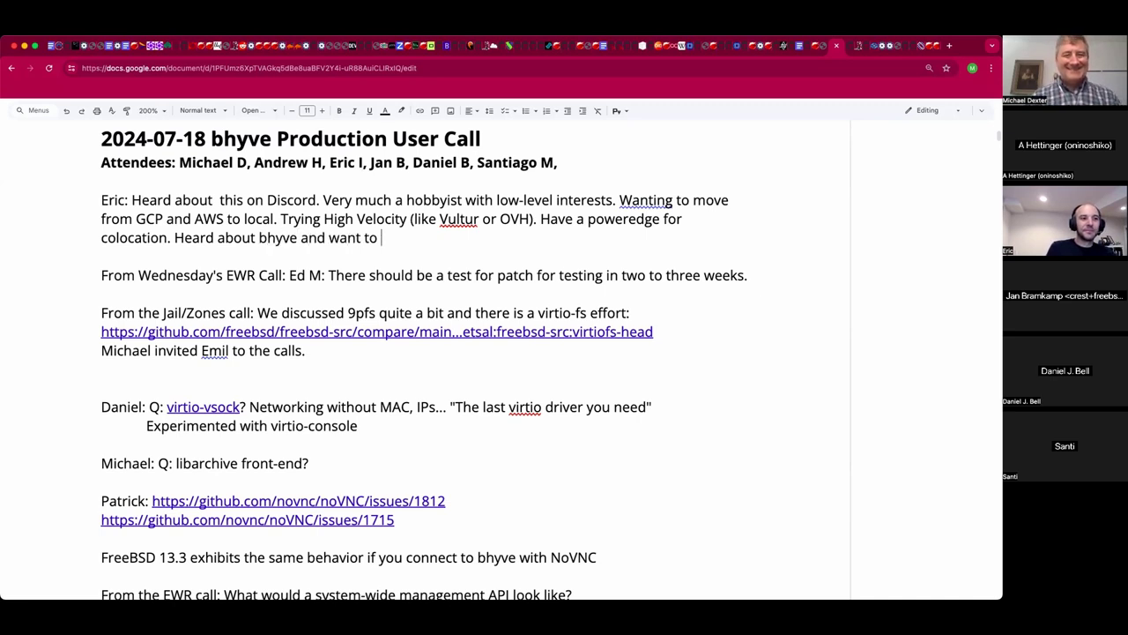
pyautogui.write('learn more.')
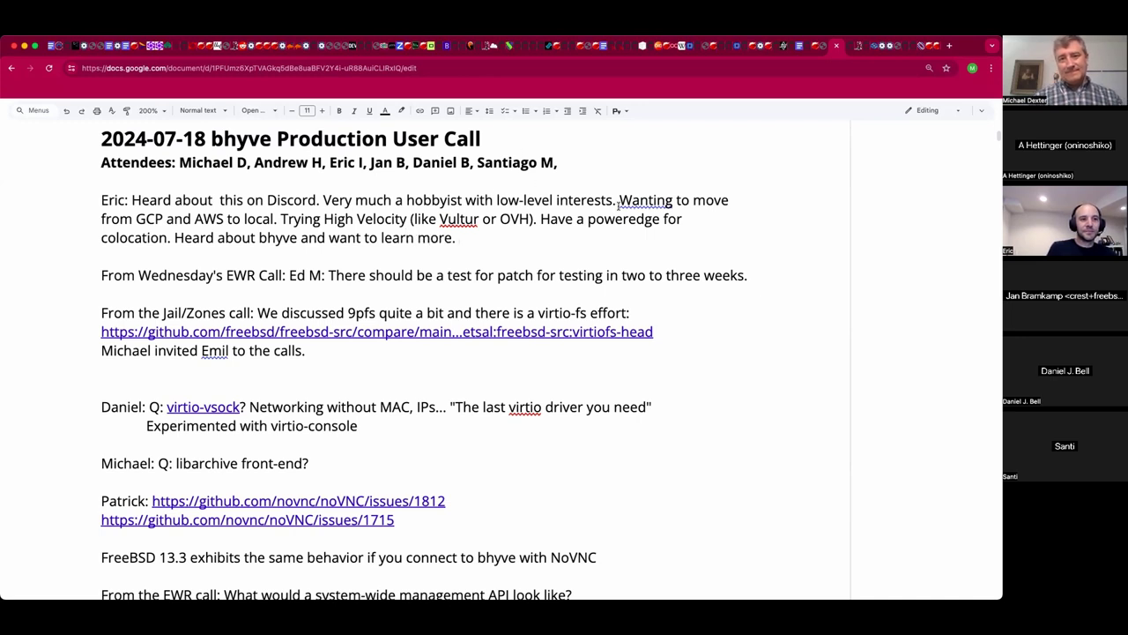
# Capitalize 'poweredge' as 'PowerEdge' in Eric's note.
pyautogui.click(588, 218)
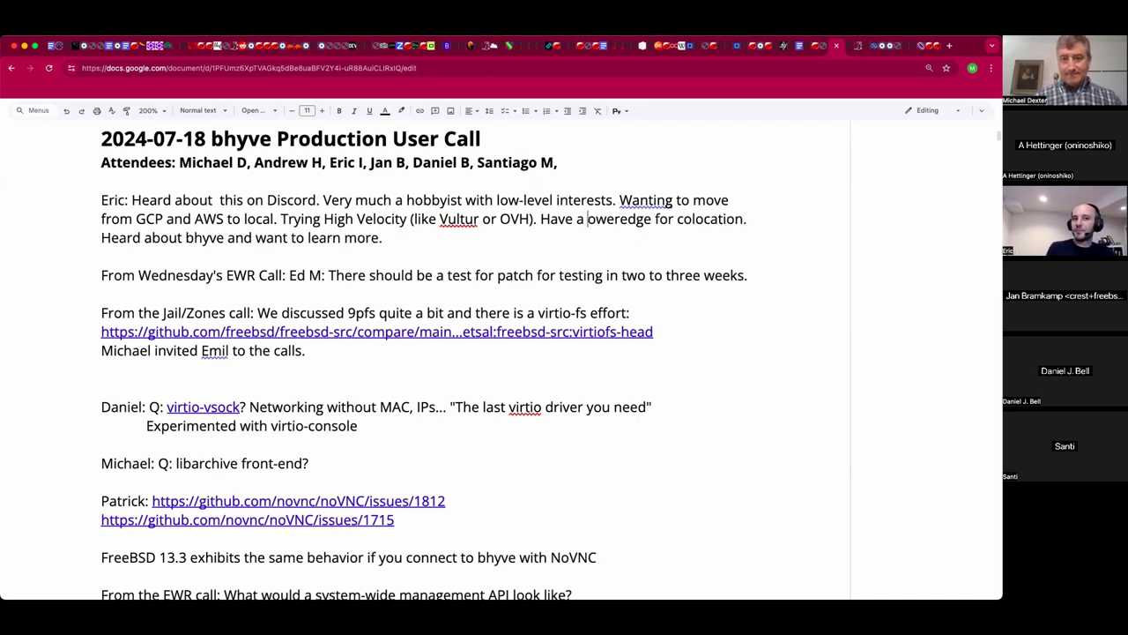
pyautogui.press('Delete')
pyautogui.write('P')
pyautogui.click(635, 218)
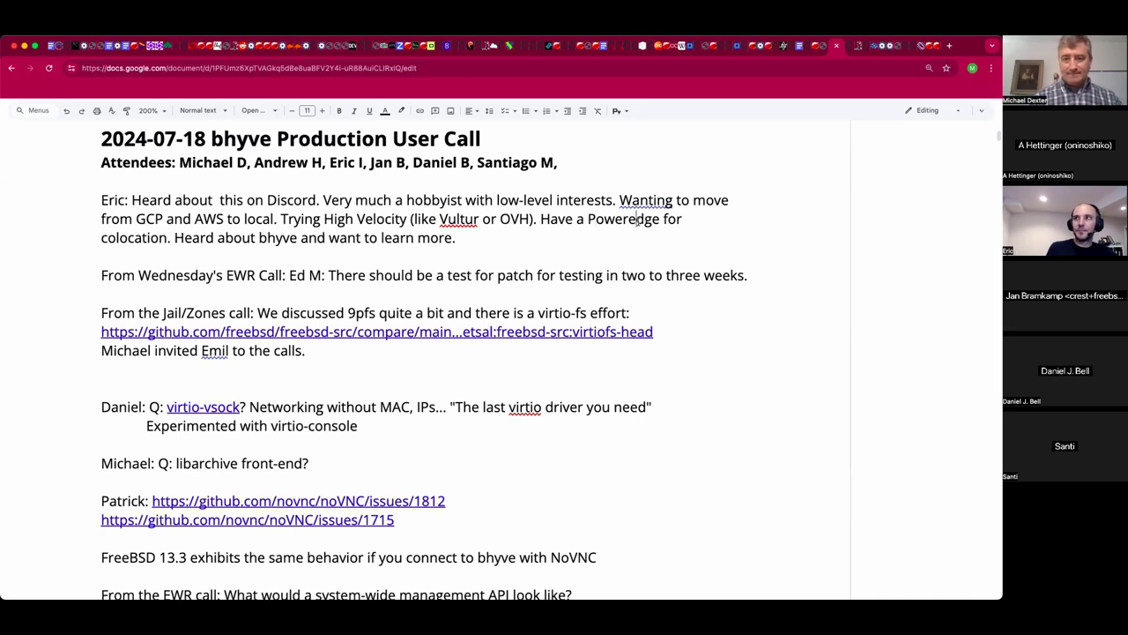
pyautogui.press('Delete')
# Add Jan's note: 'Add a small system for out of bout management.'.
pyautogui.write('E')
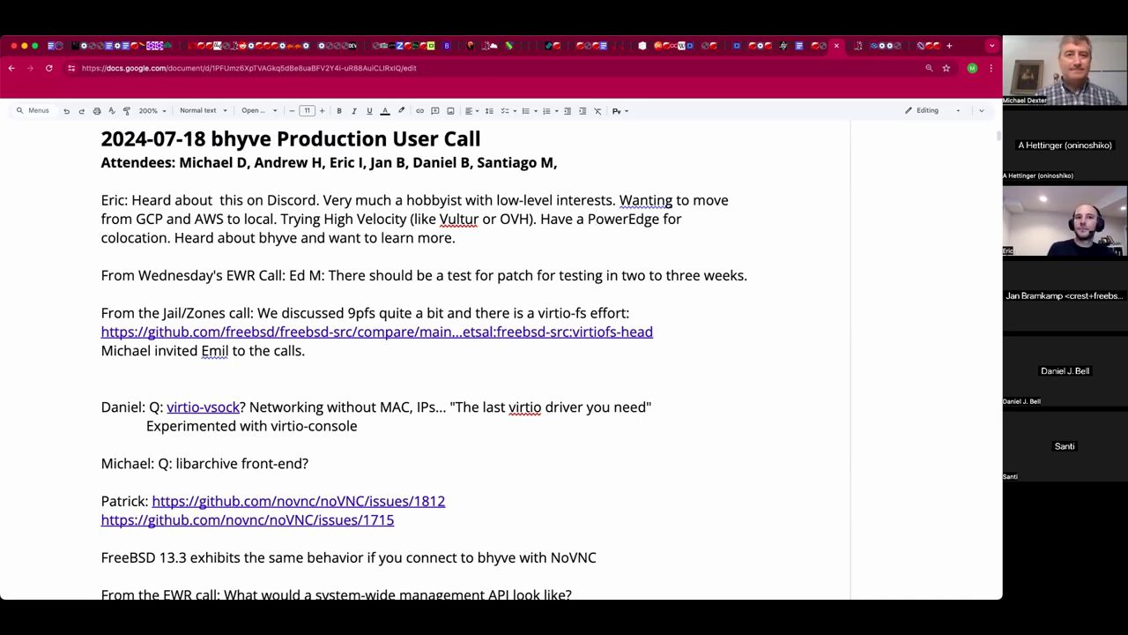
pyautogui.write('Ja')
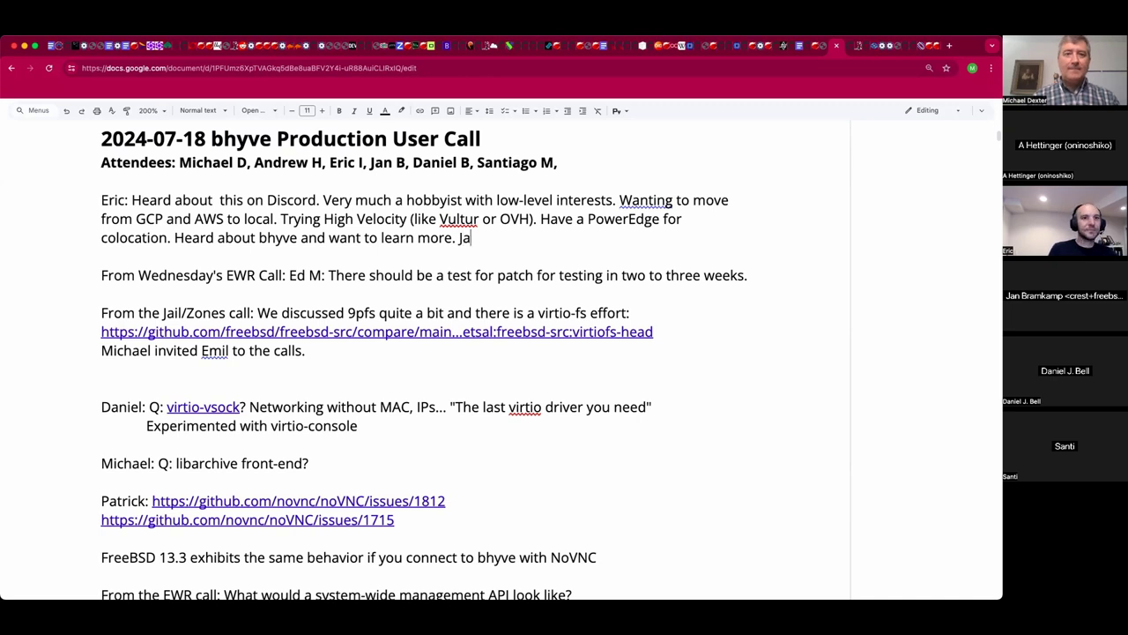
pyautogui.write('n: Add a small board for')
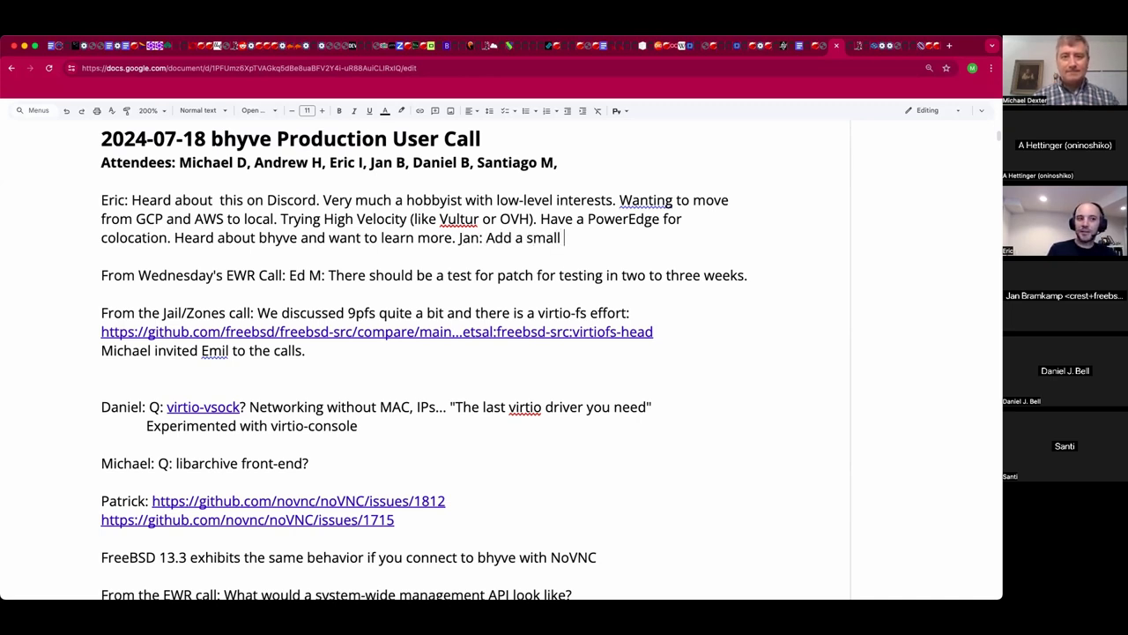
pyautogui.press('BackSpace')
pyautogui.press('BackSpace')
pyautogui.press('BackSpace')
pyautogui.press('BackSpace')
pyautogui.press('BackSpace')
pyautogui.press('BackSpace')
pyautogui.press('BackSpace')
pyautogui.press('BackSpace')
pyautogui.press('BackSpace')
pyautogui.press('BackSpace')
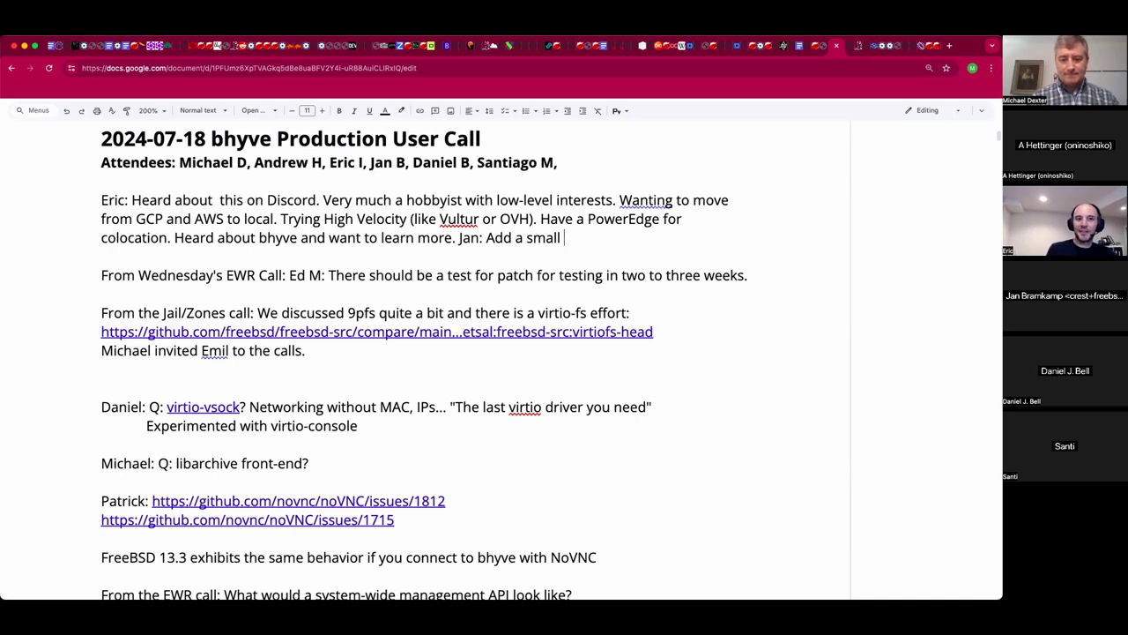
pyautogui.write('system for out')
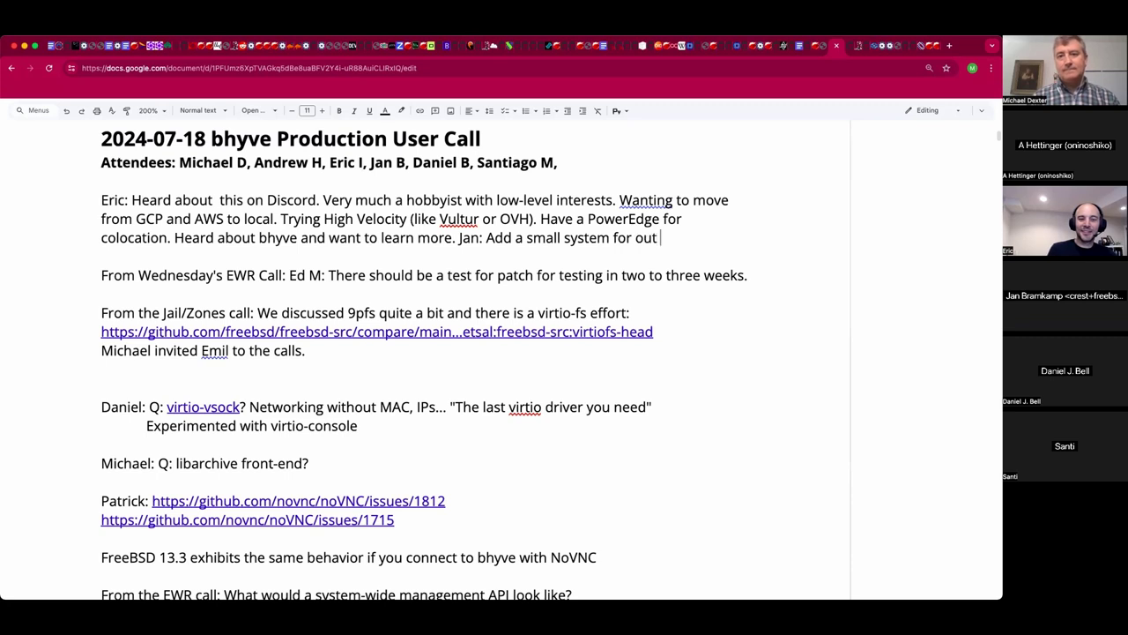
pyautogui.write(' of obou')
pyautogui.press('BackSpace')
pyautogui.press('BackSpace')
pyautogui.press('BackSpace')
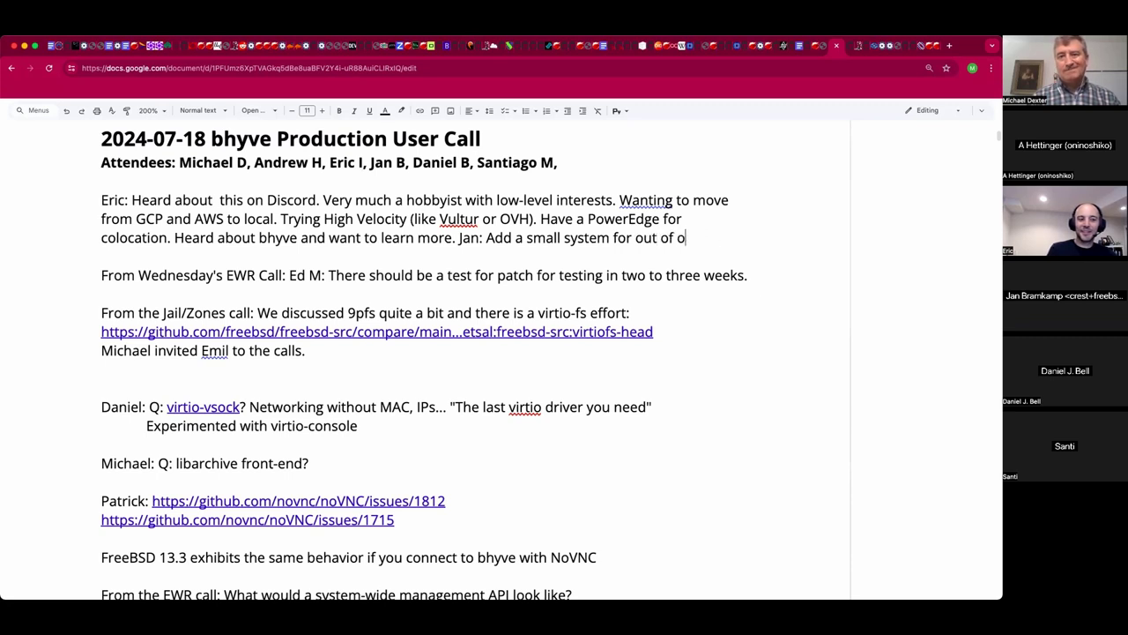
pyautogui.press('BackSpace')
pyautogui.write('bout management.')
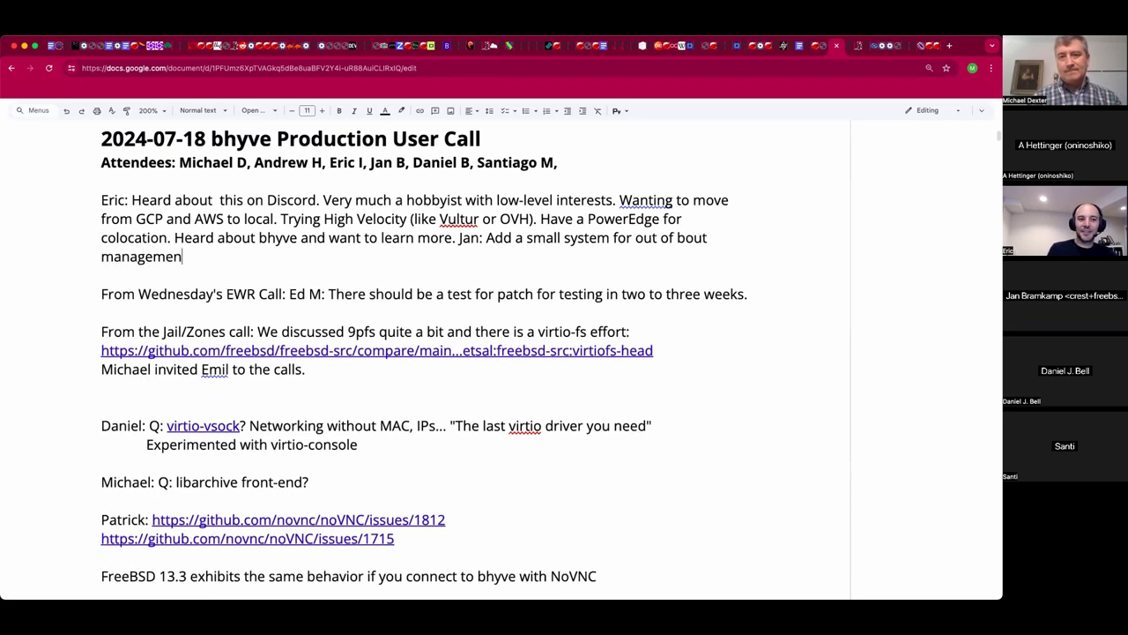
# Correct 'bout' to 'bound' in Jan's note.
pyautogui.click(685, 238)
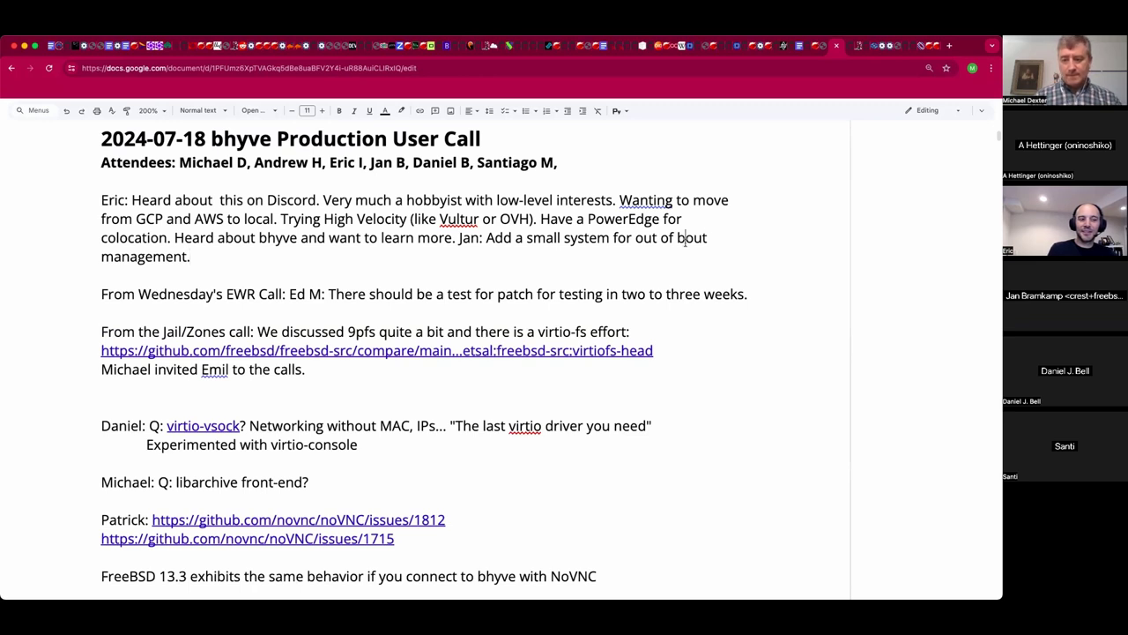
pyautogui.click(706, 238)
pyautogui.press('BackSpace')
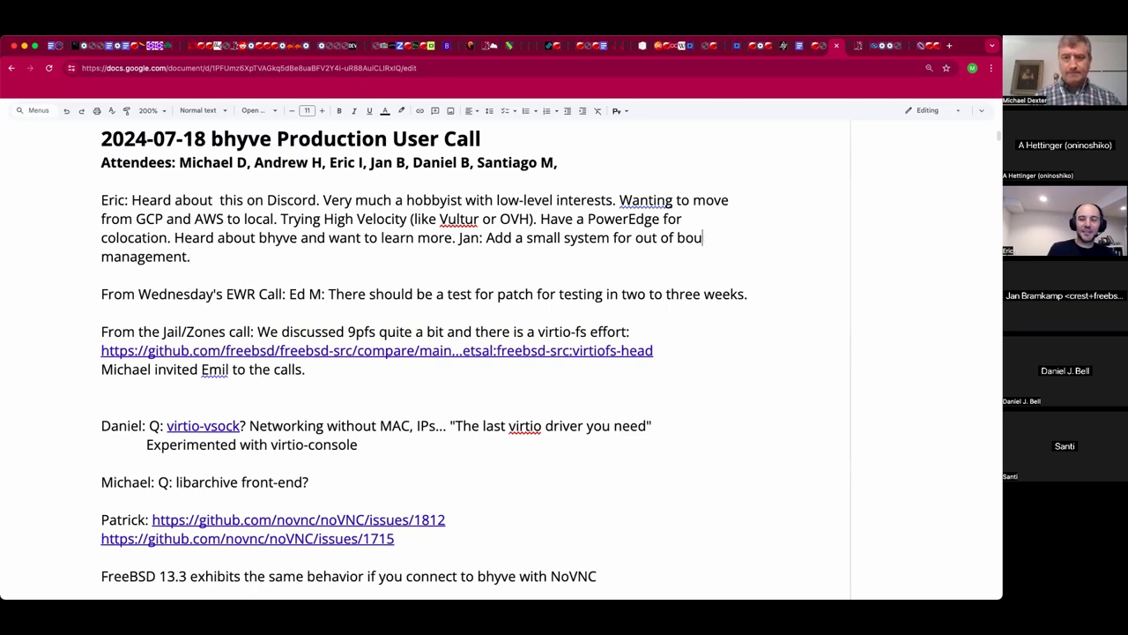
pyautogui.write('bd')
pyautogui.press('BackSpace')
pyautogui.press('BackSpace')
pyautogui.write('nd')
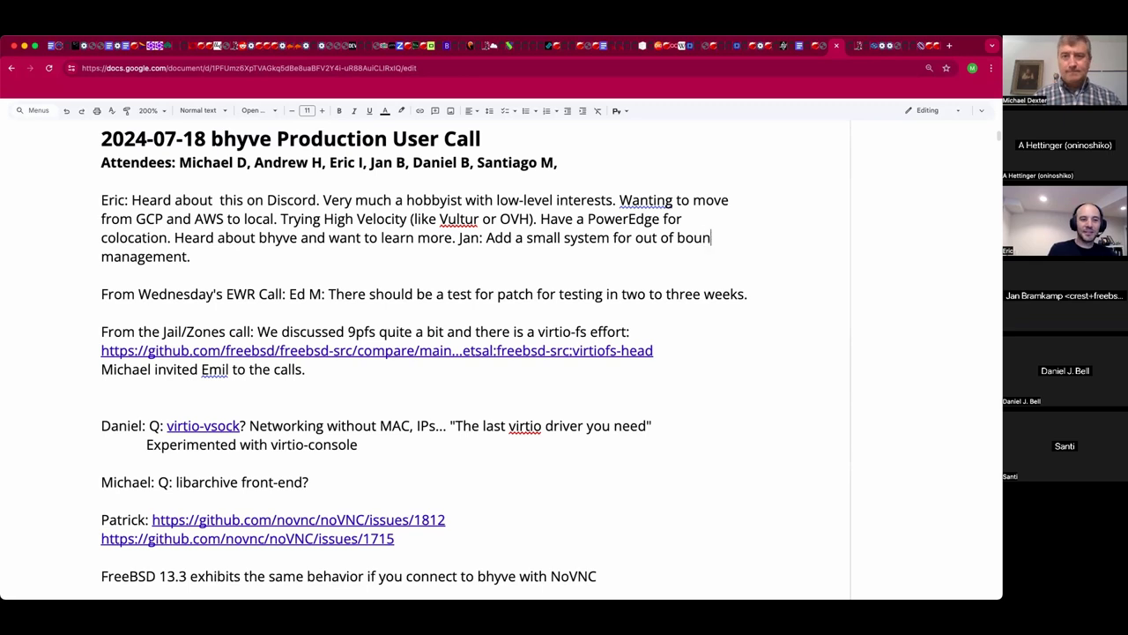
# Append 'Power it from the server' after 'management.' in Jan's note.
pyautogui.click(191, 257)
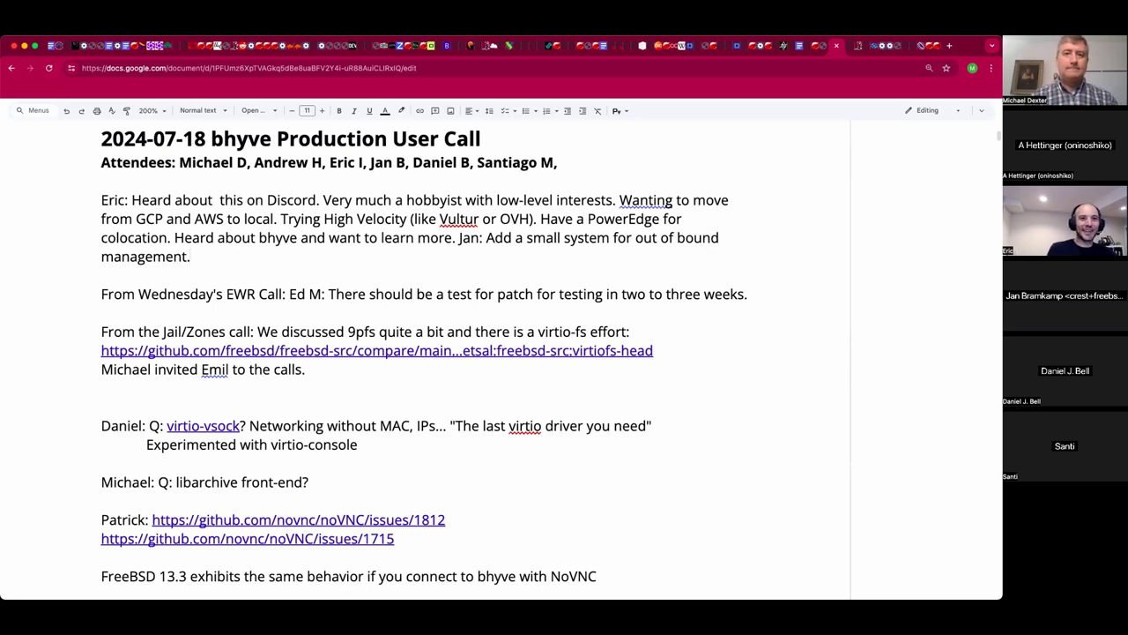
pyautogui.write('Pow')
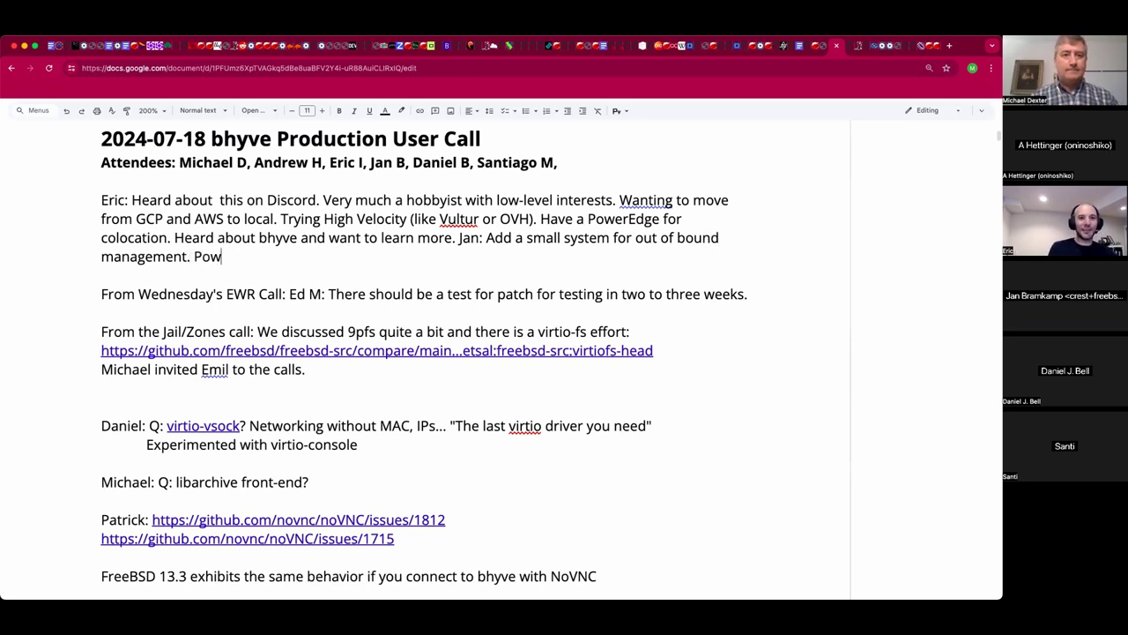
pyautogui.write('er it')
pyautogui.press('BackSpace')
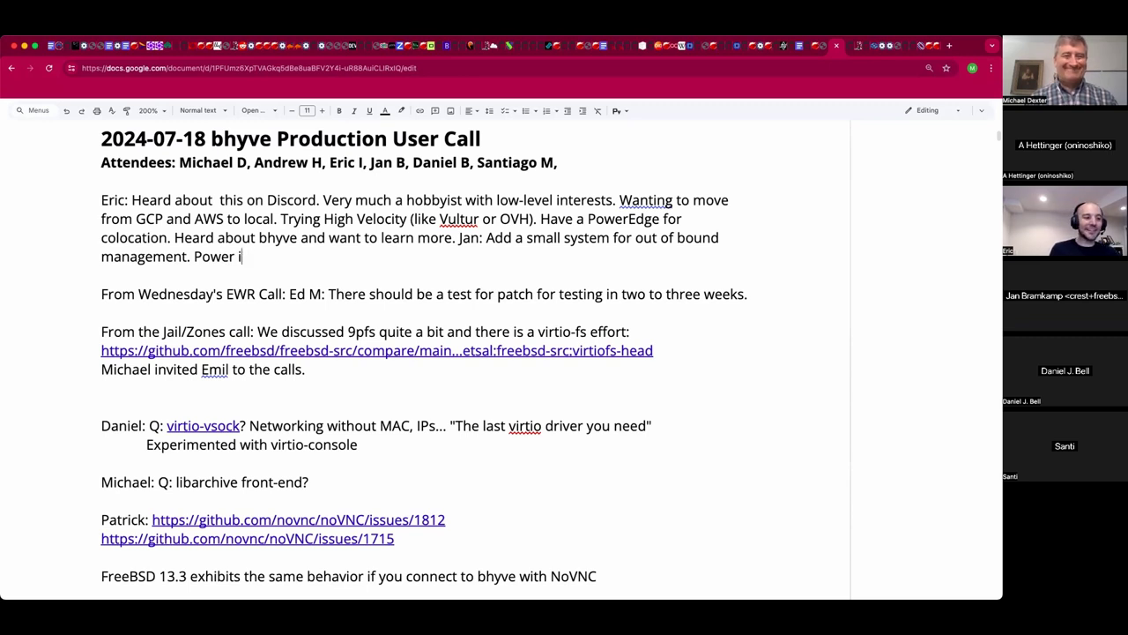
pyautogui.write('t from the server')
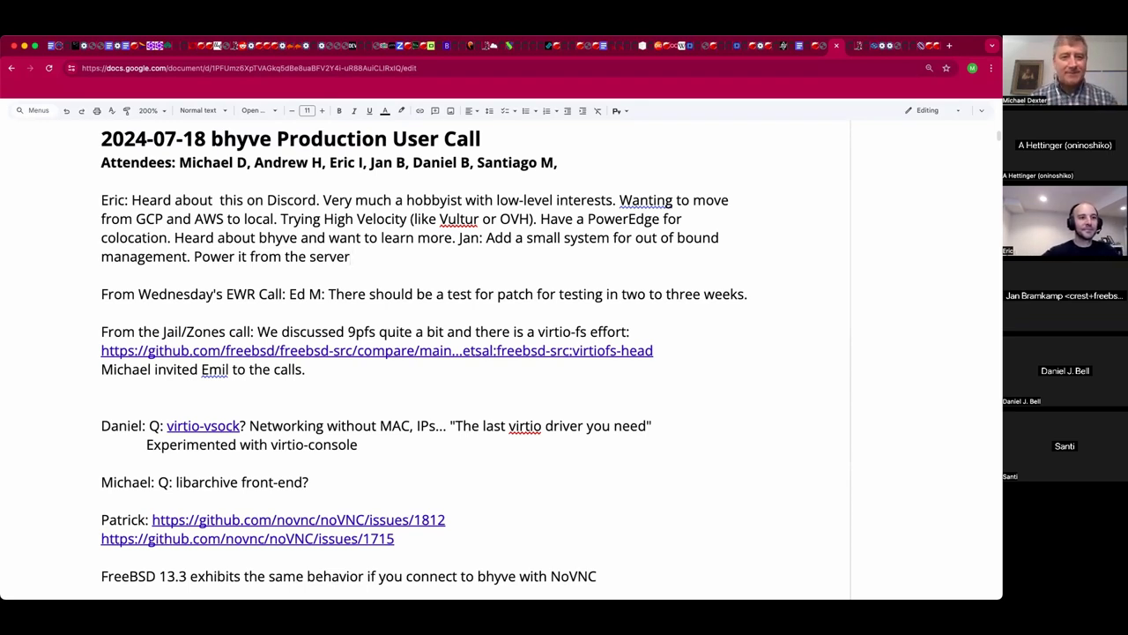
# Append '. Use it for WG. Pull 5VDC from...' to Jan's note.
pyautogui.write('. ')
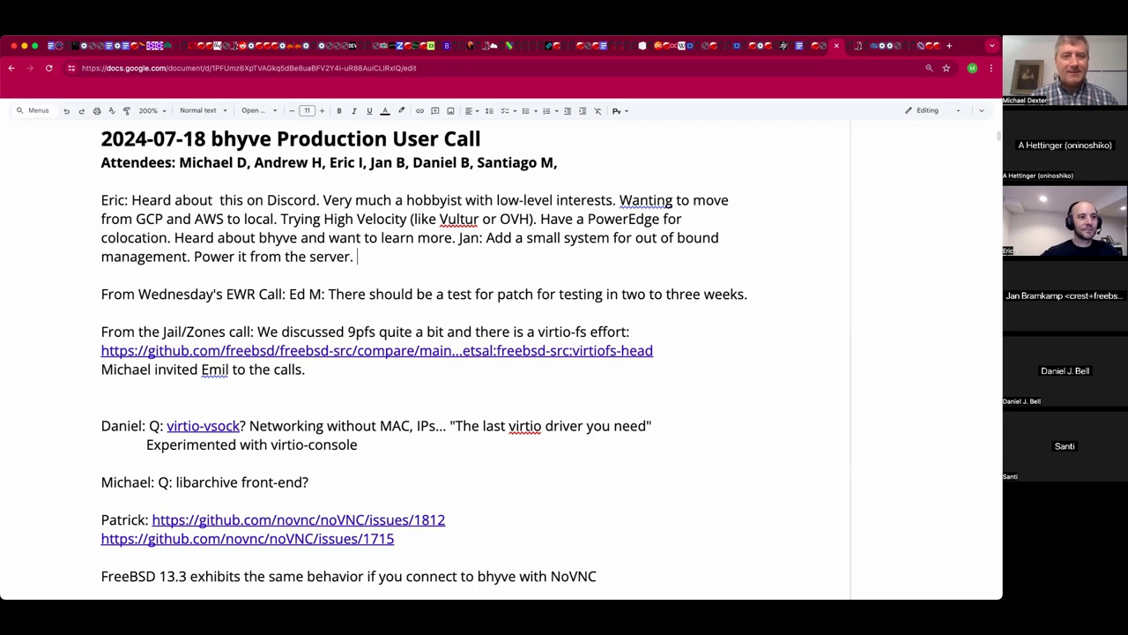
pyautogui.write('User')
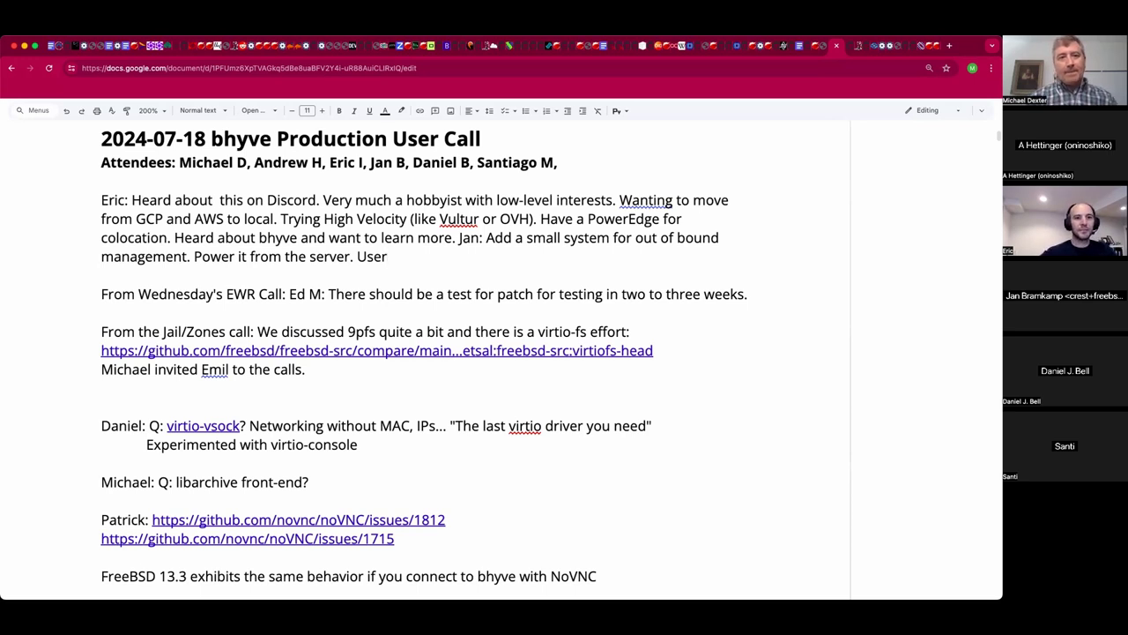
pyautogui.press('BackSpace')
pyautogui.write('it for ')
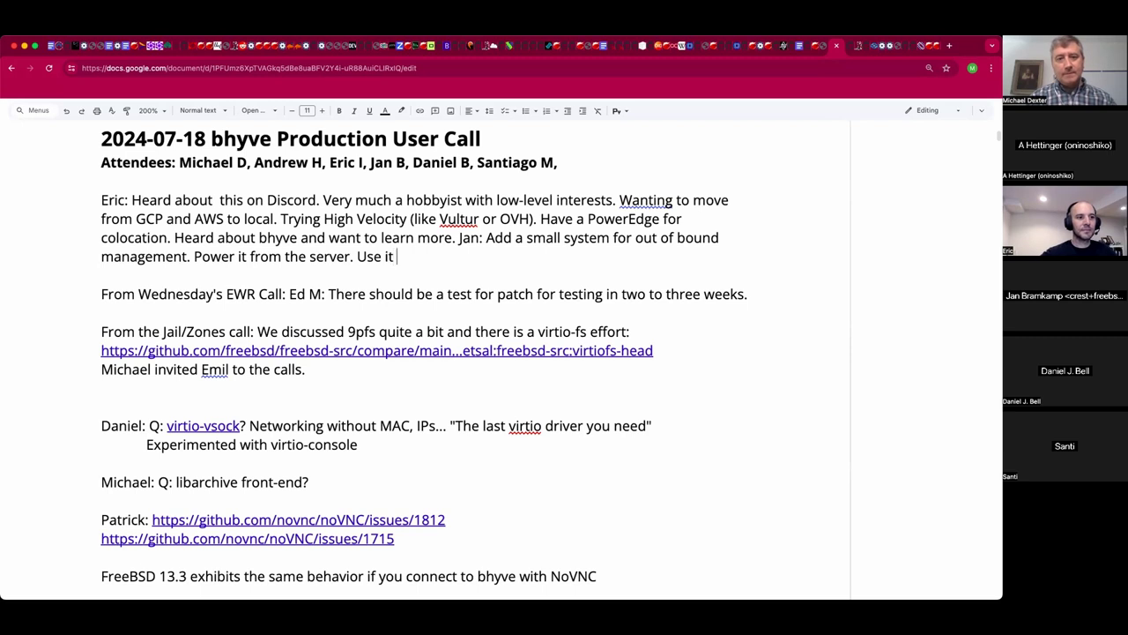
pyautogui.write('WG. ')
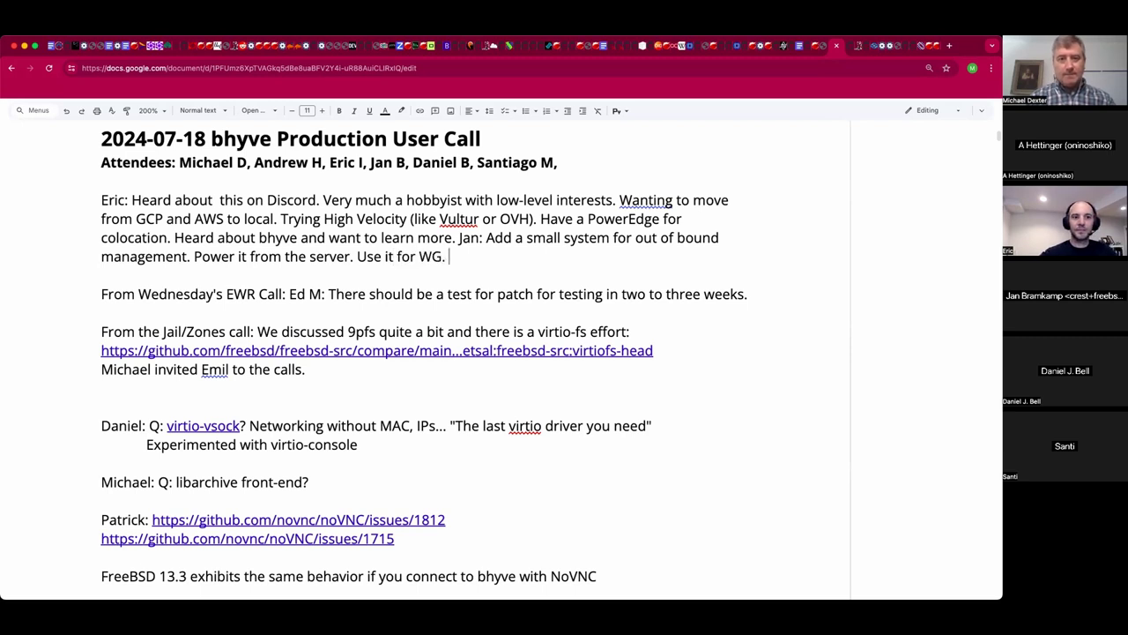
pyautogui.write('Pull fro')
pyautogui.press('BackSpace')
pyautogui.press('BackSpace')
pyautogui.press('BackSpace')
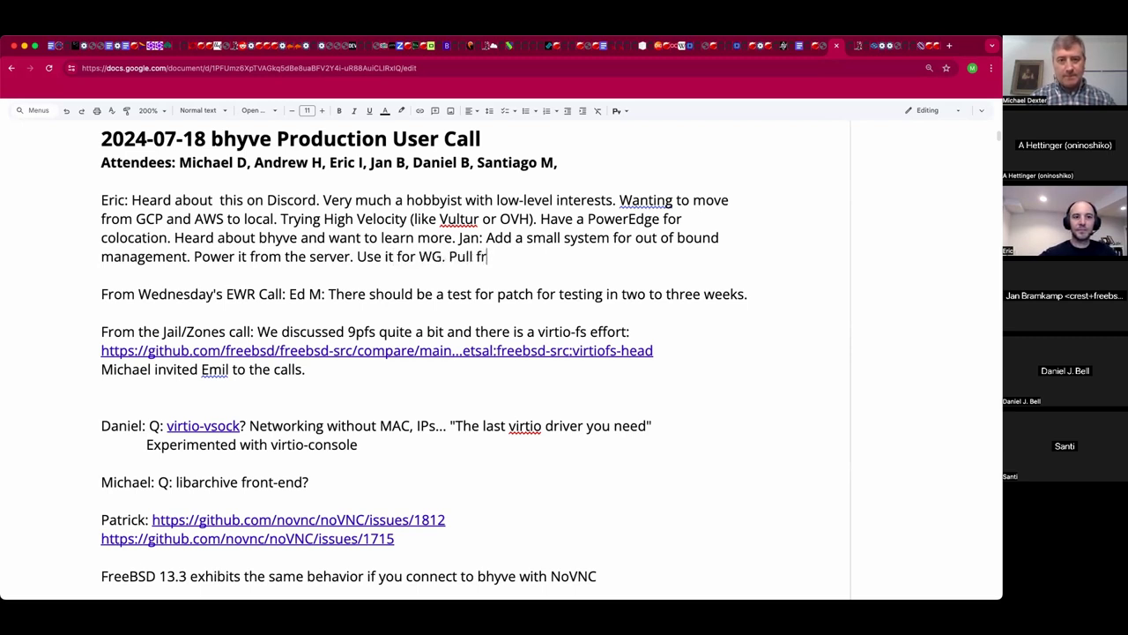
pyautogui.write('5')
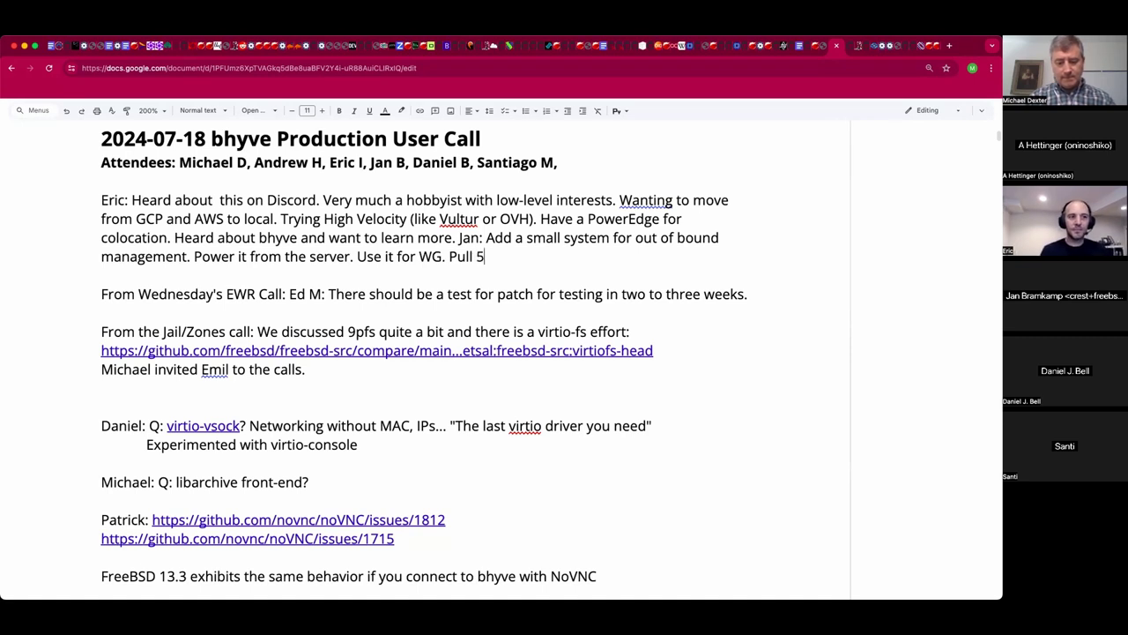
pyautogui.write('VDC from')
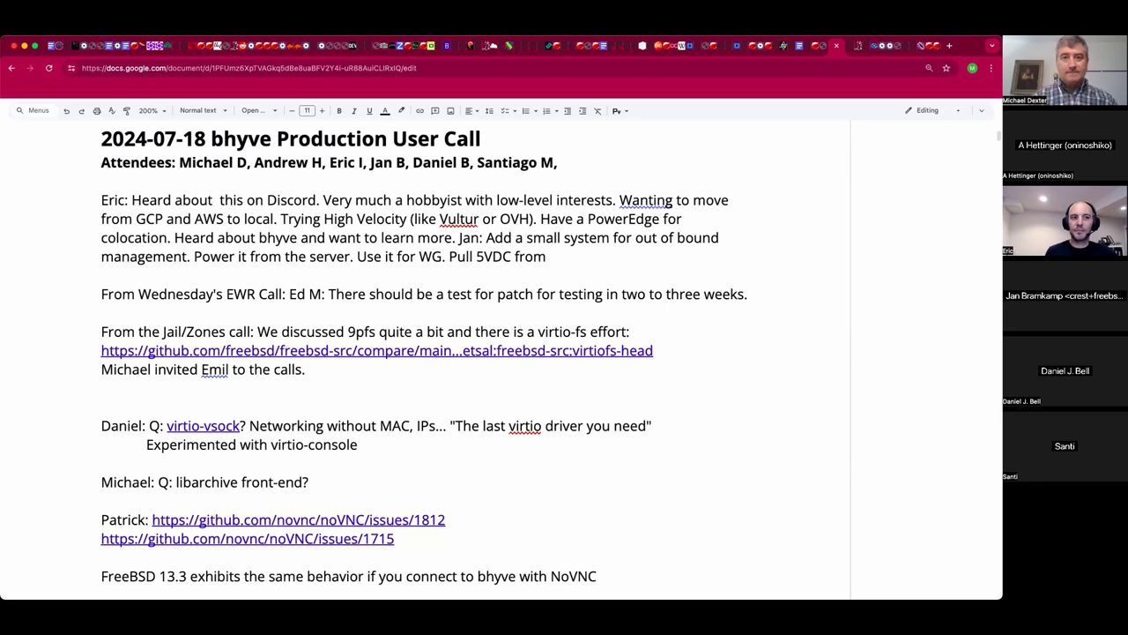
pyautogui.write('...')
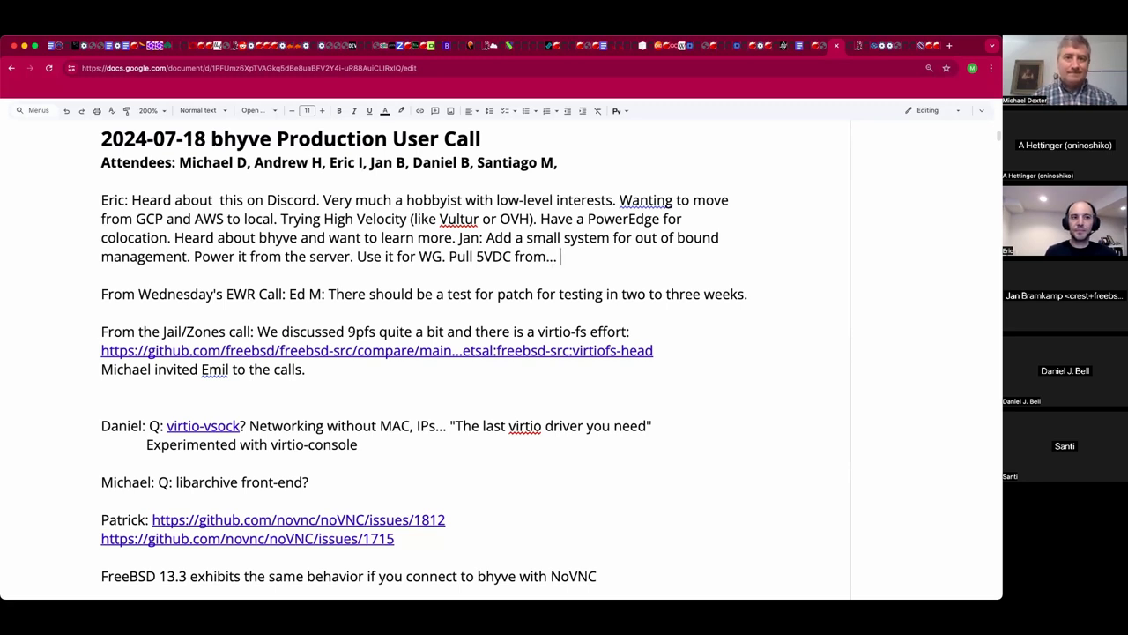
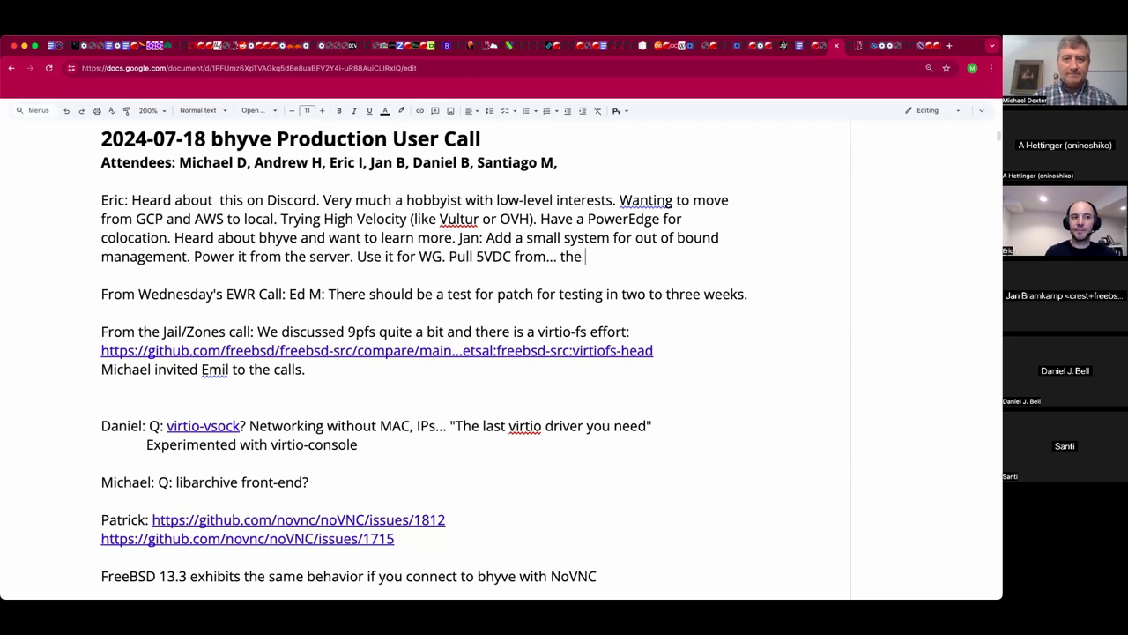
# Append 'standby rail.' and 'PCIe card?' to the end of Jan's note line.
pyautogui.write('tandby rail.')
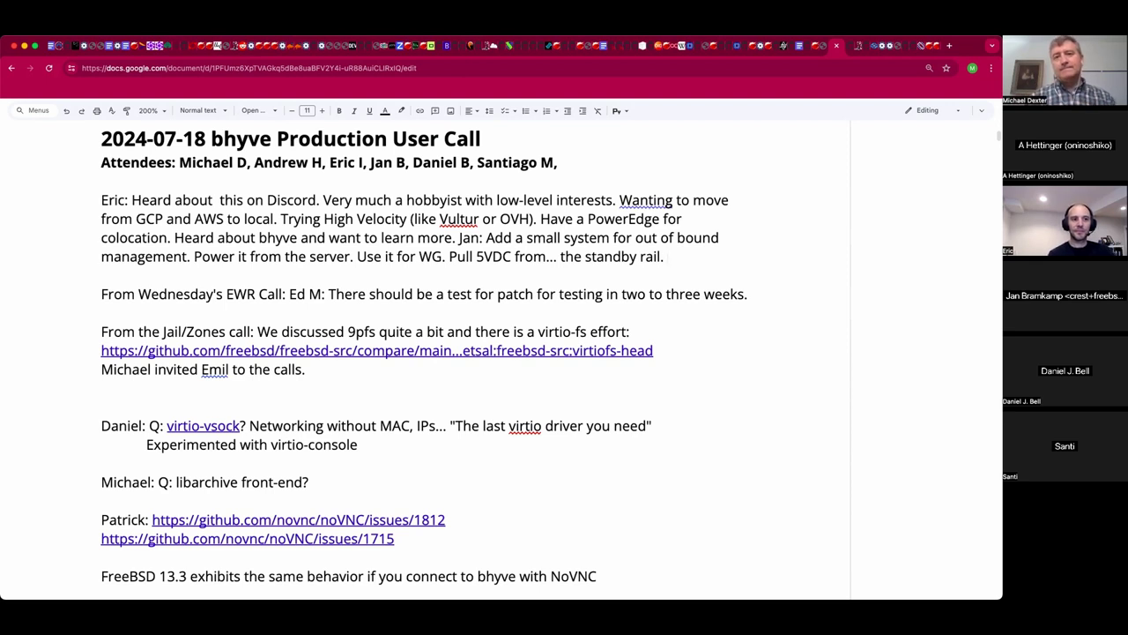
pyautogui.write('PCIe card?')
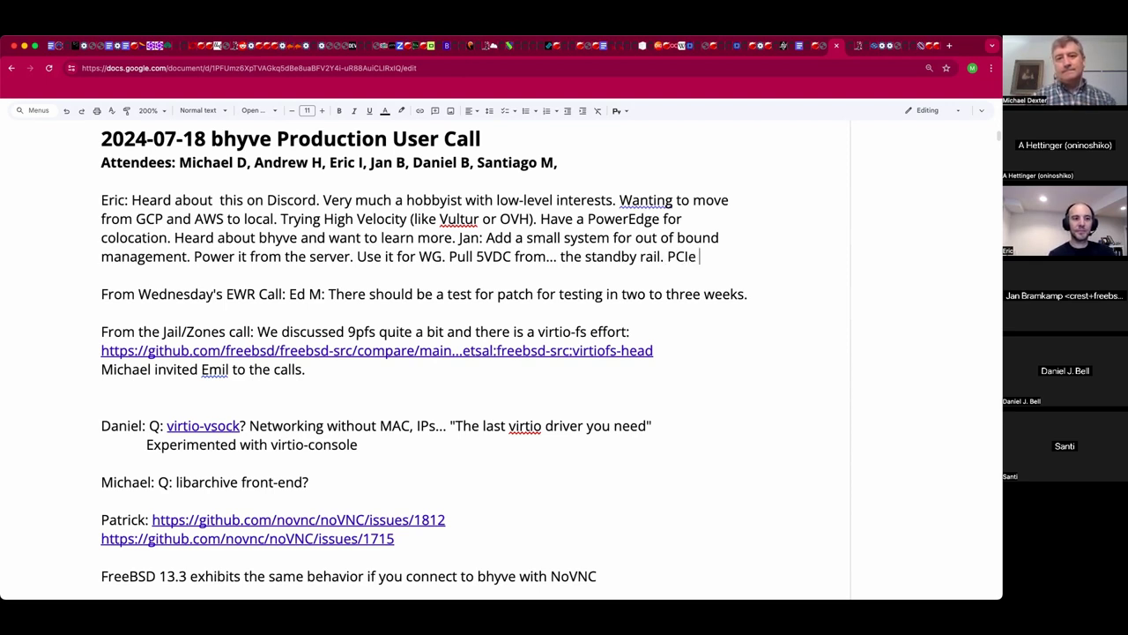
pyautogui.click(101, 275)
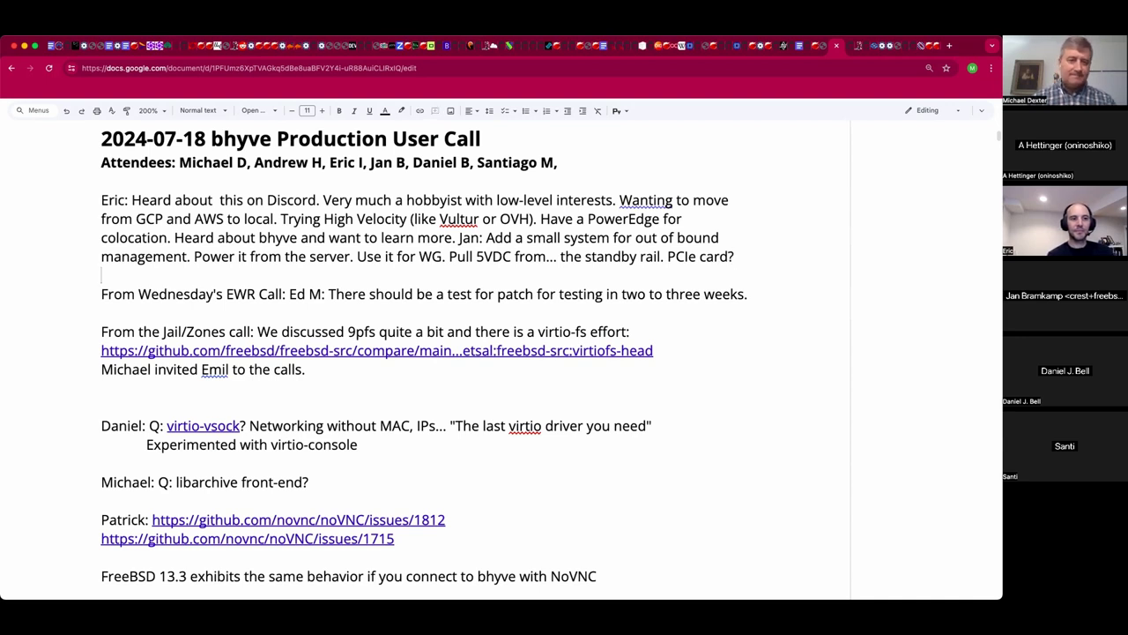
pyautogui.click(101, 312)
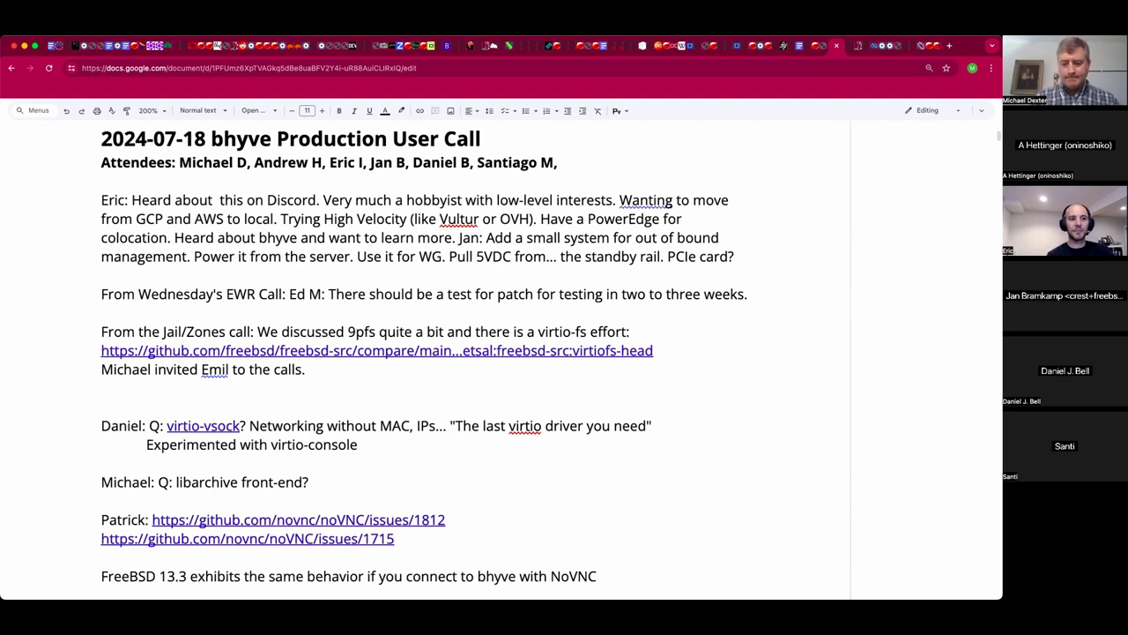
pyautogui.click(101, 275)
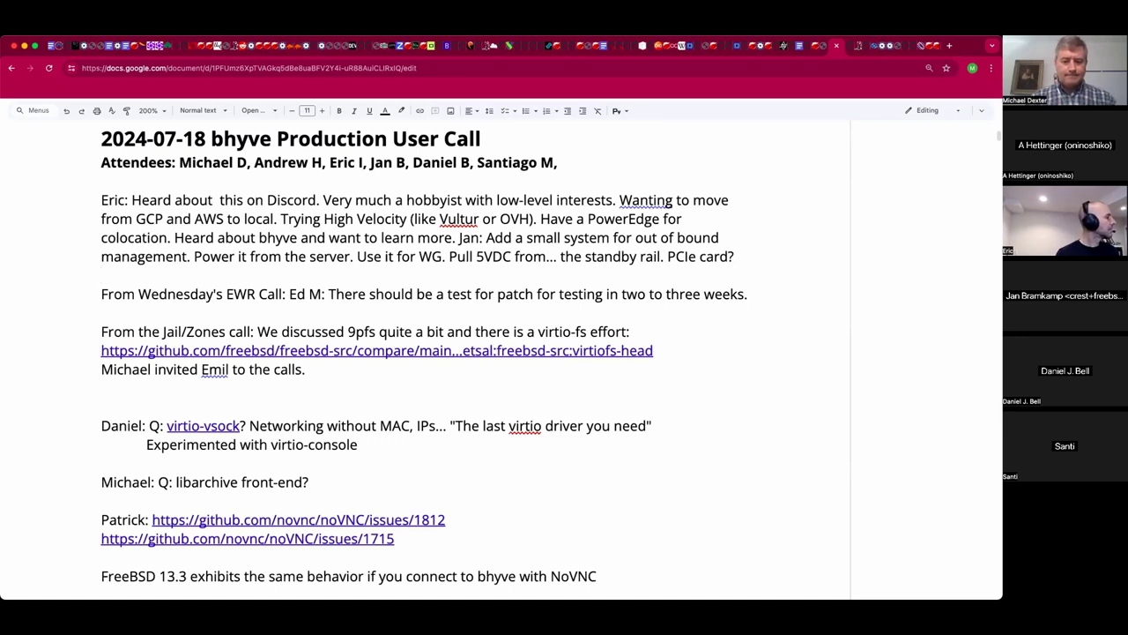
# Add the line 'Q: Has anyone tried PiKVM?' below Jan's notes.
pyautogui.press('Return')
pyautogui.write('Q: H')
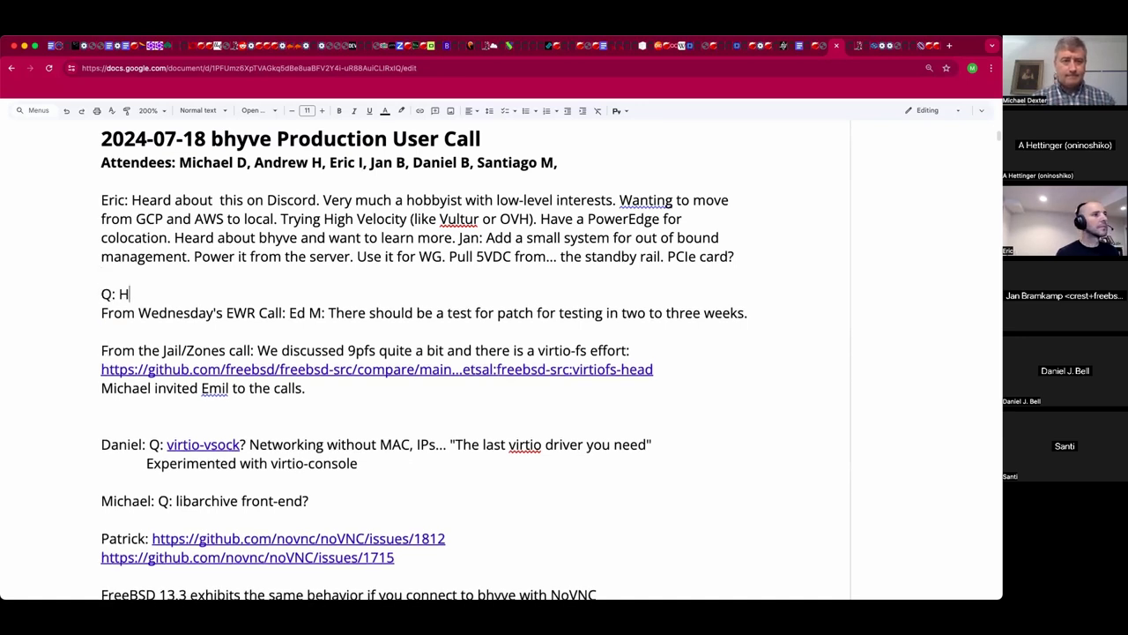
pyautogui.write('as anyone t')
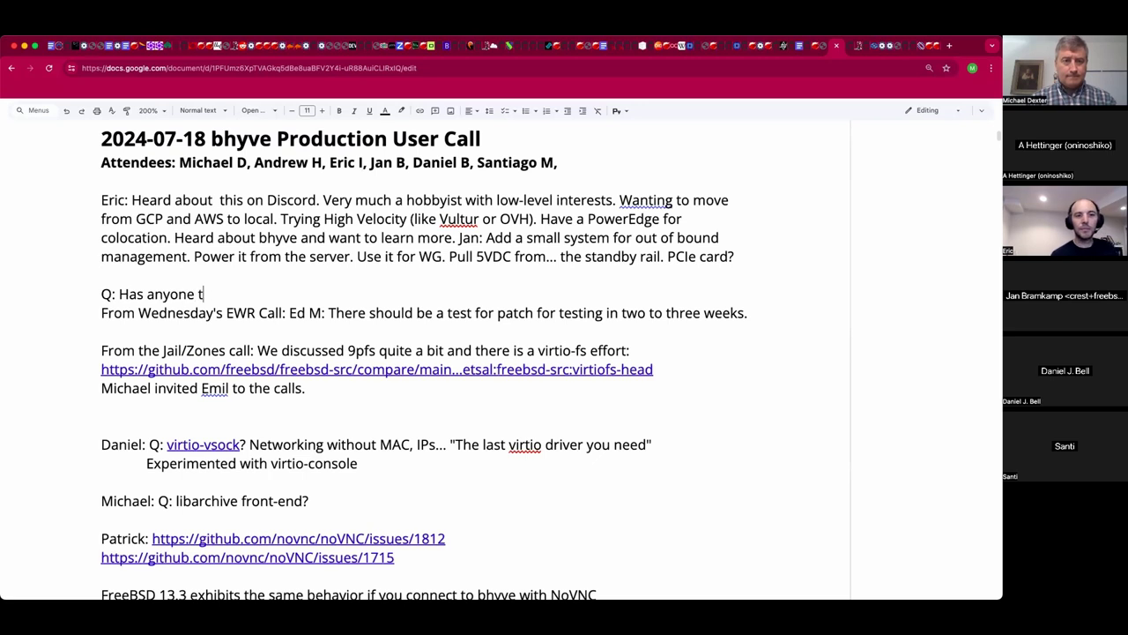
pyautogui.write('ried pi')
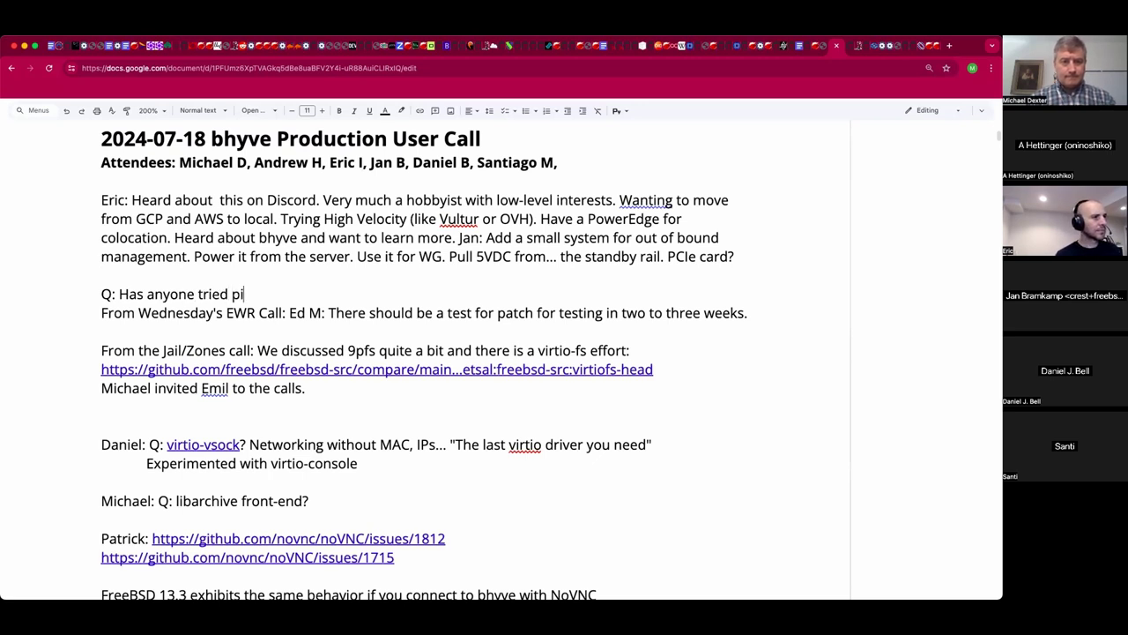
pyautogui.press('BackSpace')
pyautogui.press('BackSpace')
pyautogui.write('Pi')
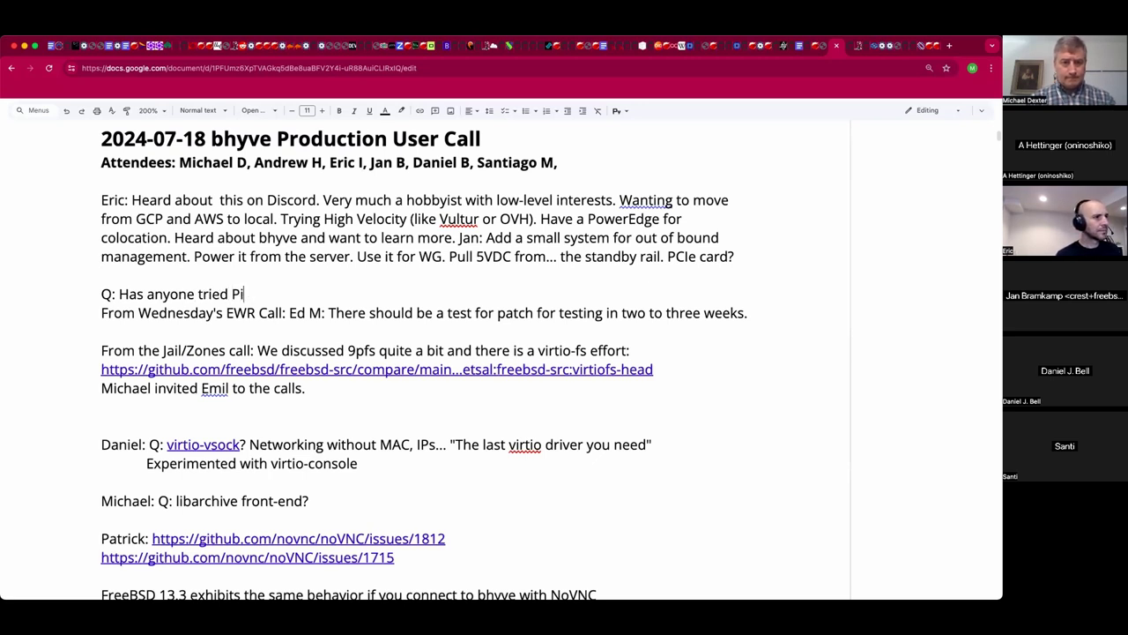
pyautogui.write('KVM?')
pyautogui.press('Return')
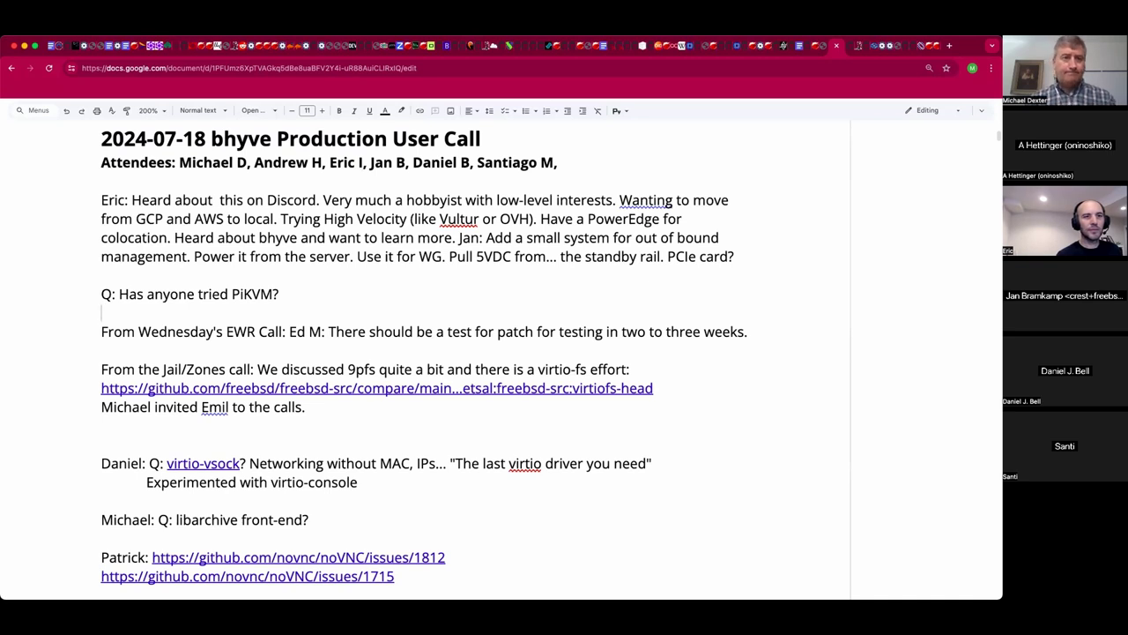
# Put the cursor back at the end of the PiKVM question line.
pyautogui.click(301, 297)
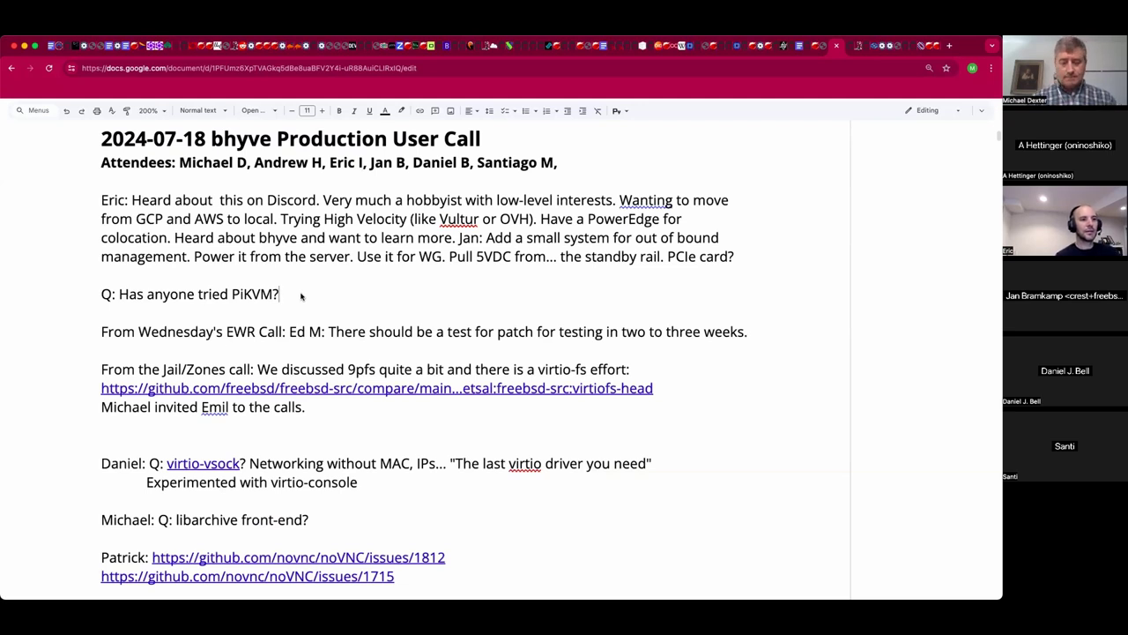
pyautogui.press('Up')
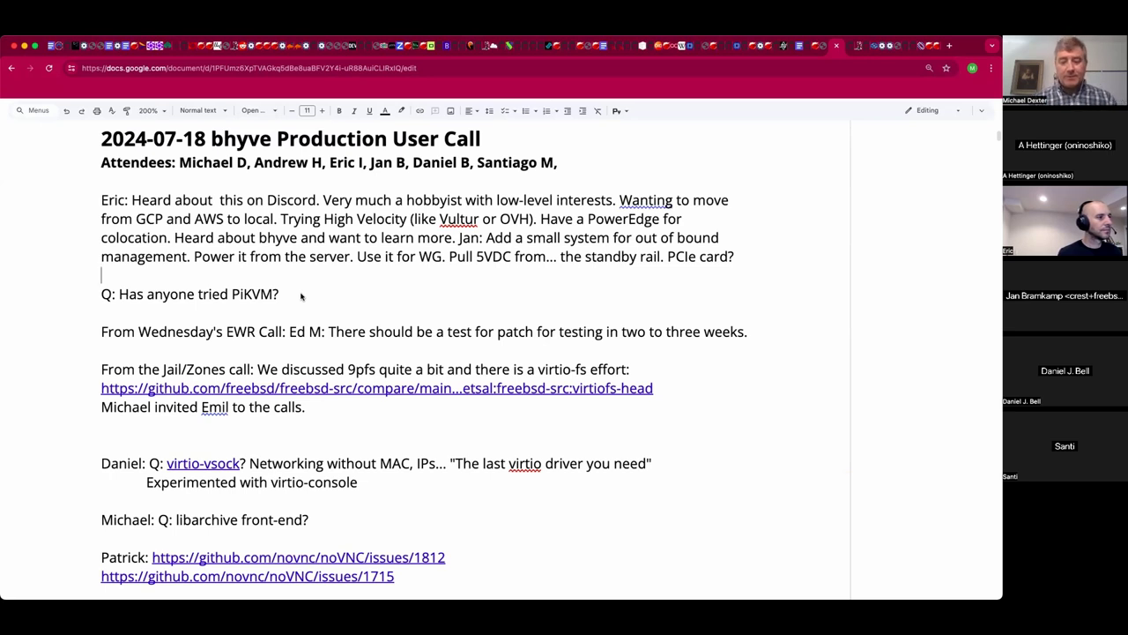
pyautogui.press('Down')
pyautogui.press('Down')
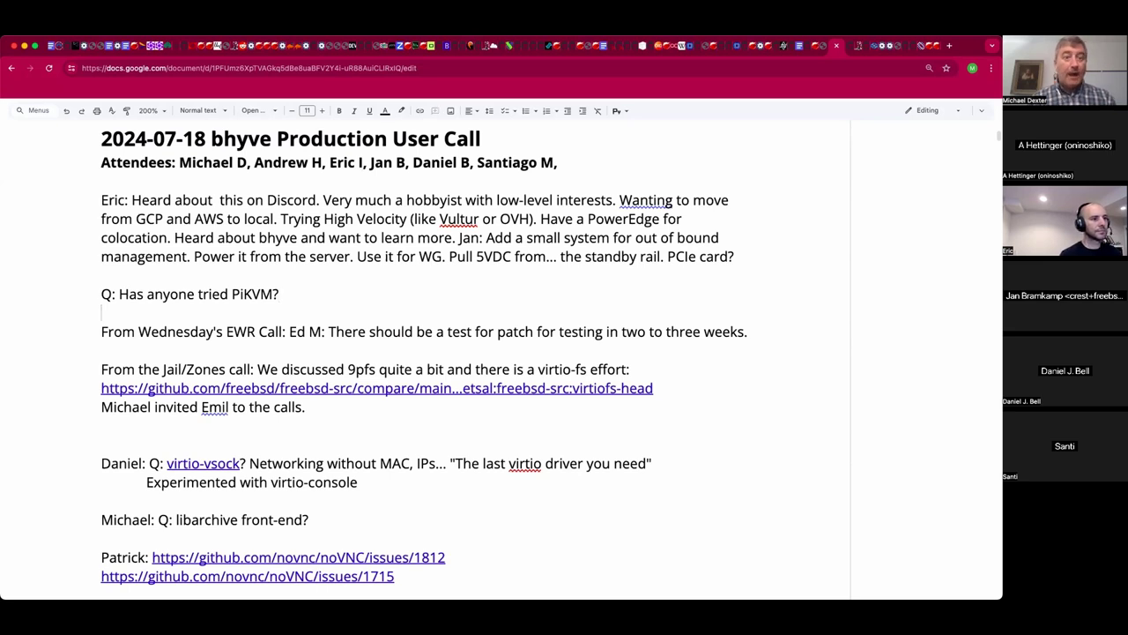
pyautogui.click(101, 331)
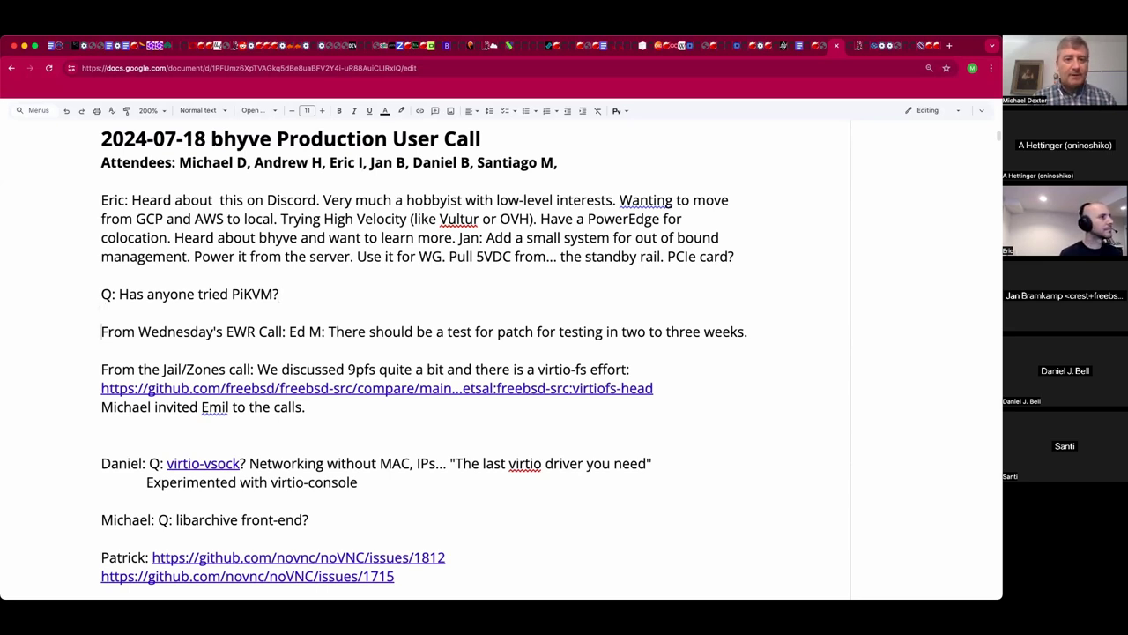
pyautogui.click(101, 350)
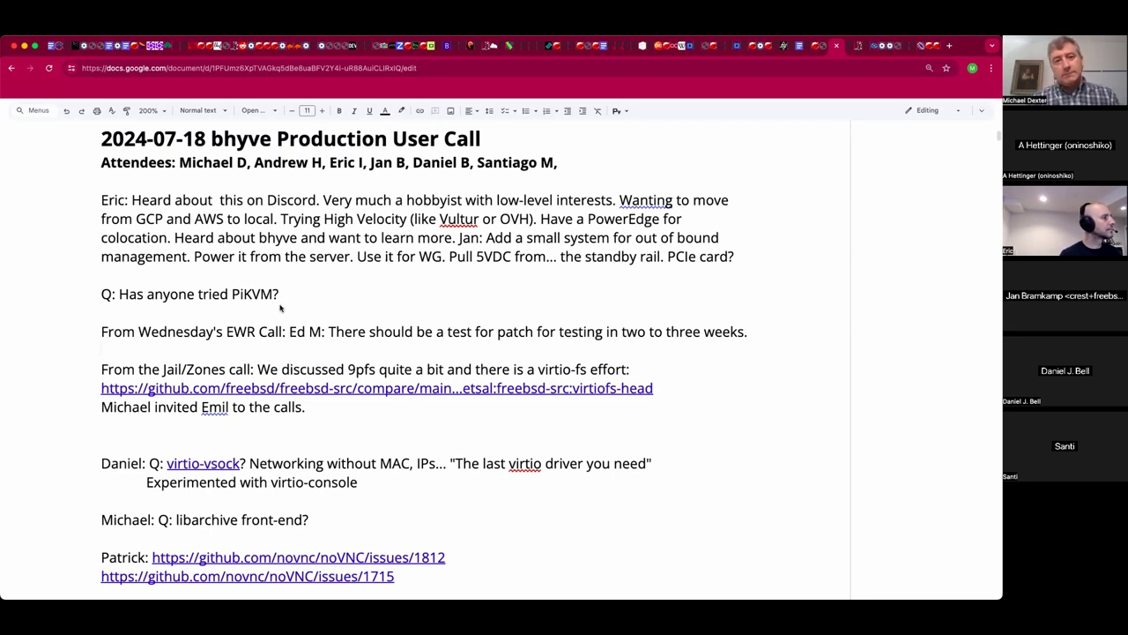
pyautogui.click(311, 294)
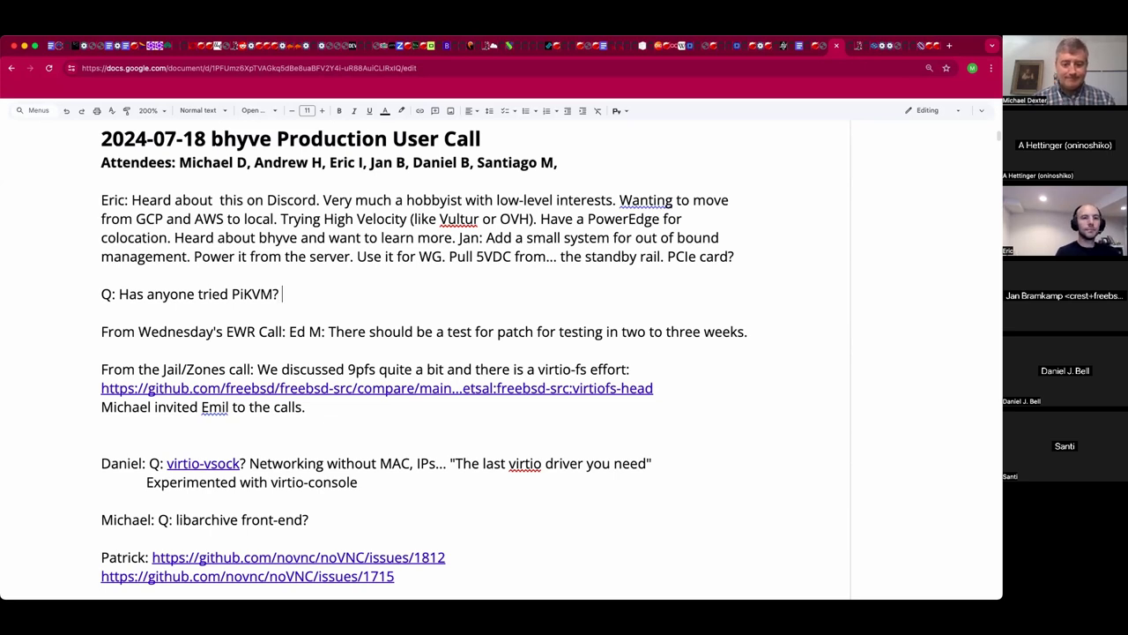
# Continue the PiKVM question with 'FreeBSD variation? OTG mode? Missing pin on Type-A...'.
pyautogui.write('Fre')
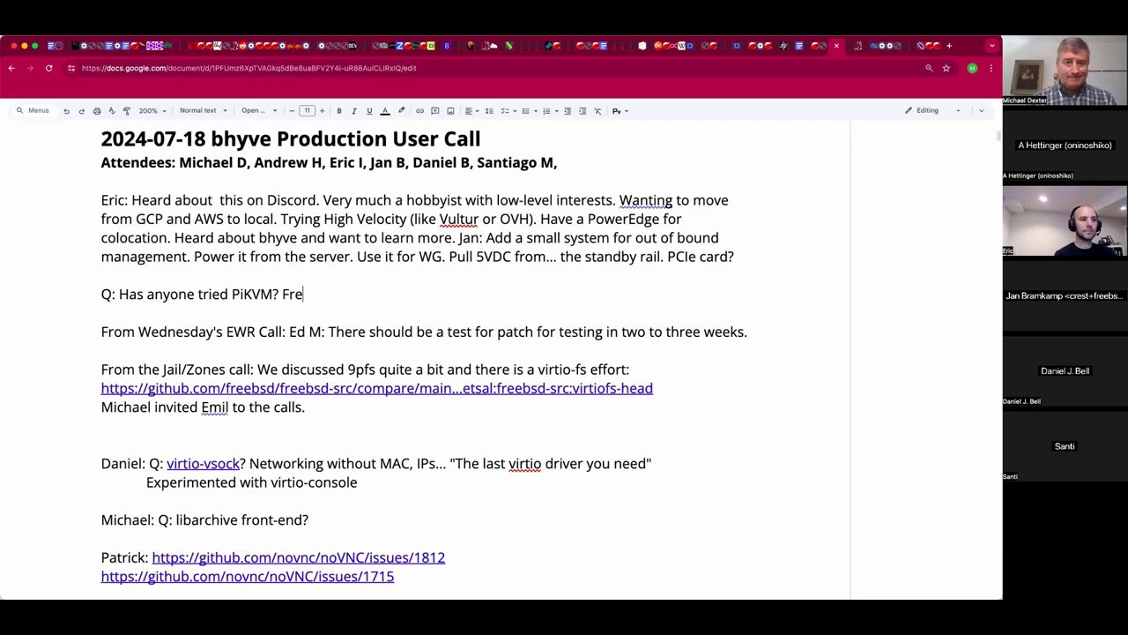
pyautogui.write('eBSD variation?')
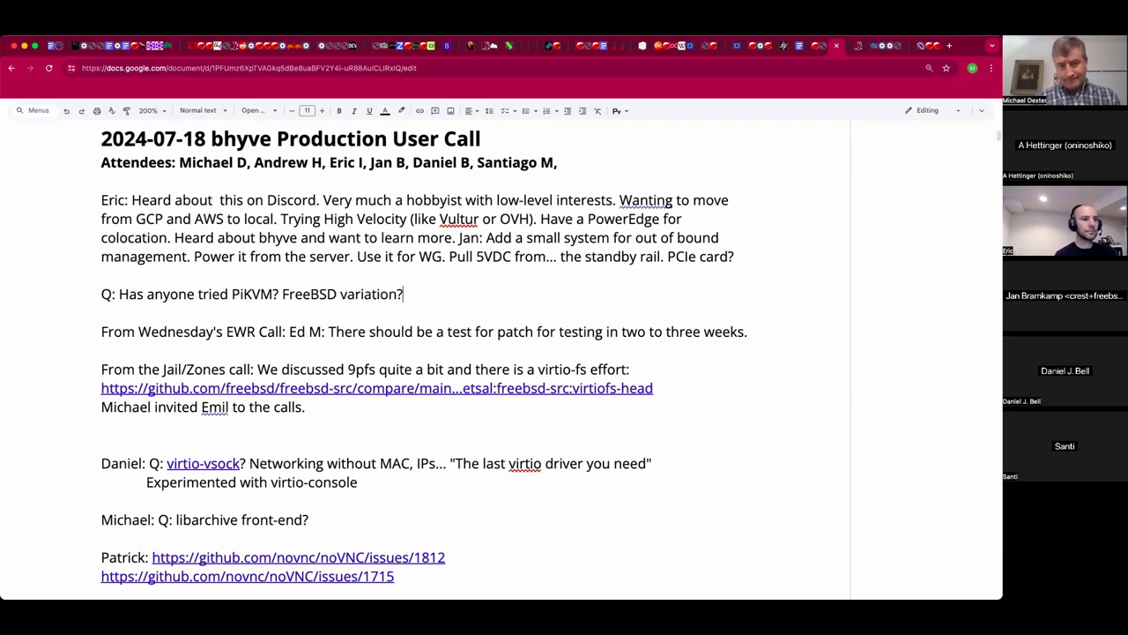
pyautogui.click(404, 332)
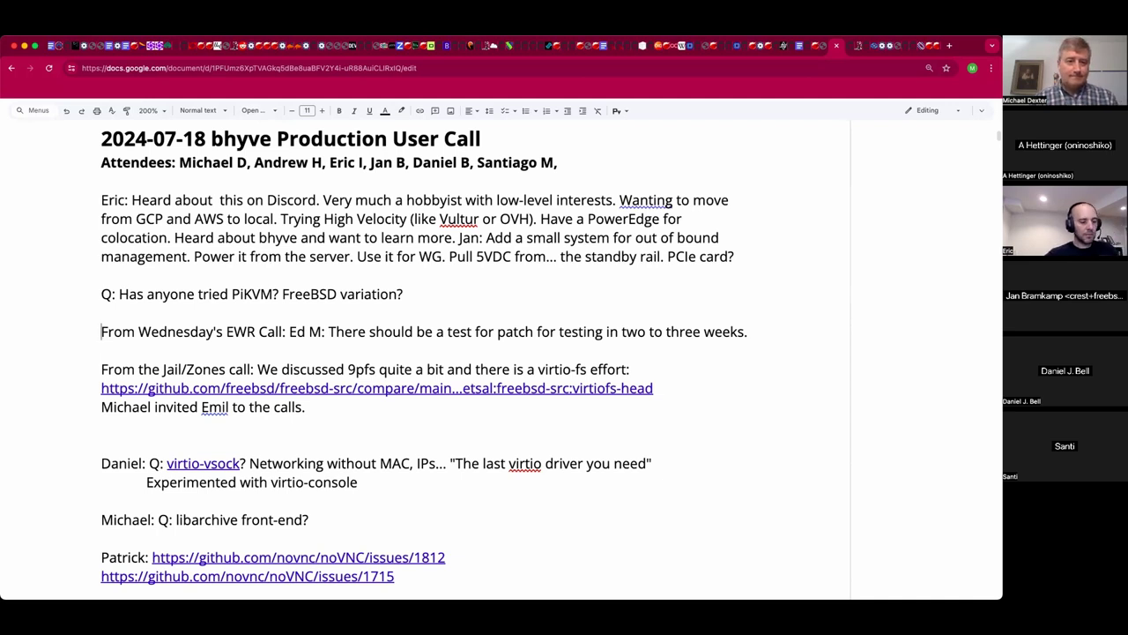
pyautogui.click(101, 349)
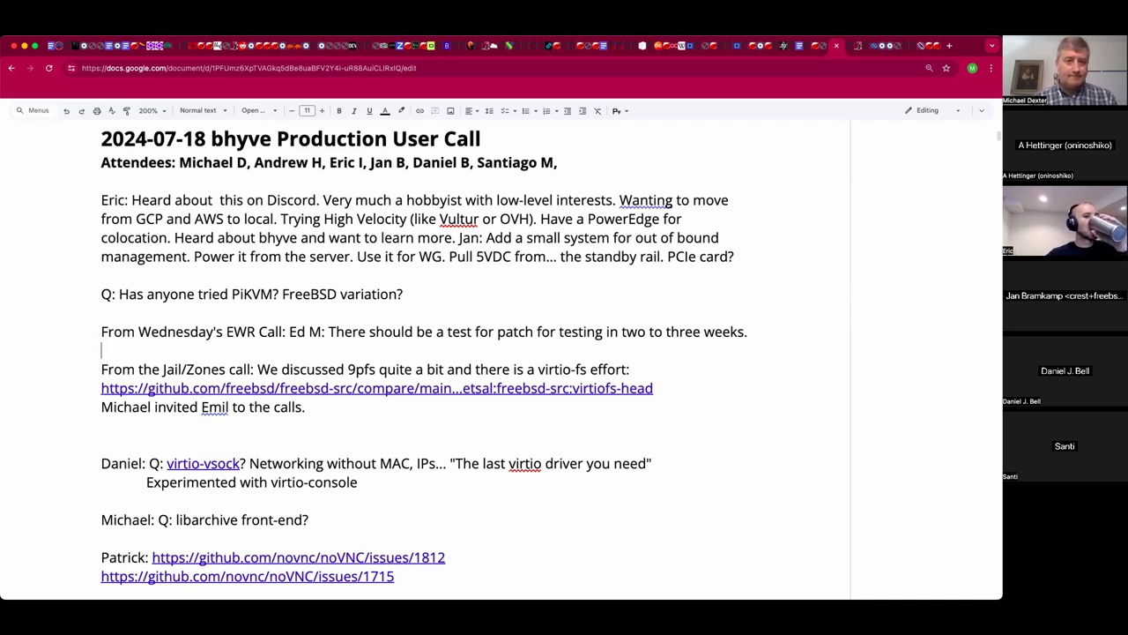
pyautogui.click(427, 294)
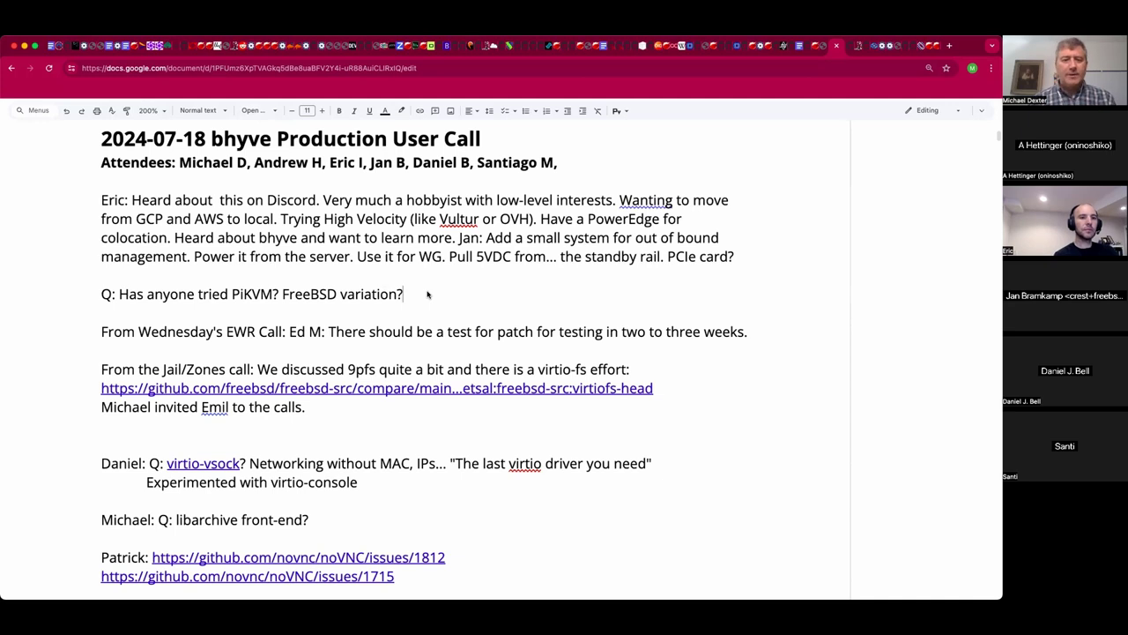
pyautogui.write('OT')
pyautogui.press('BackSpace')
pyautogui.write('TG ')
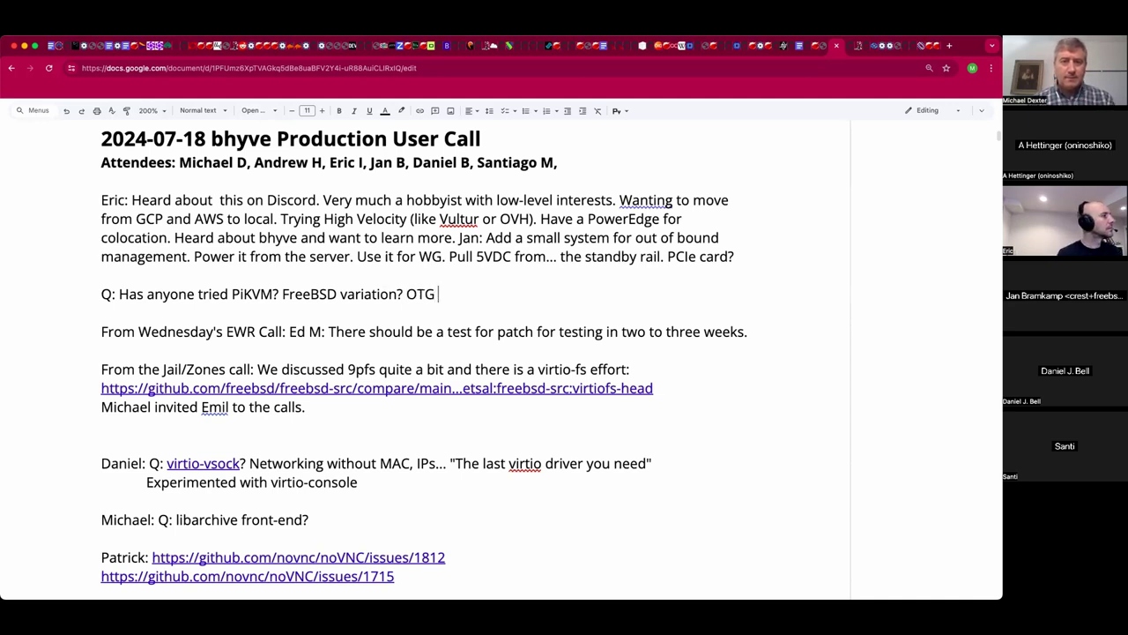
pyautogui.write('mode?')
pyautogui.click(101, 313)
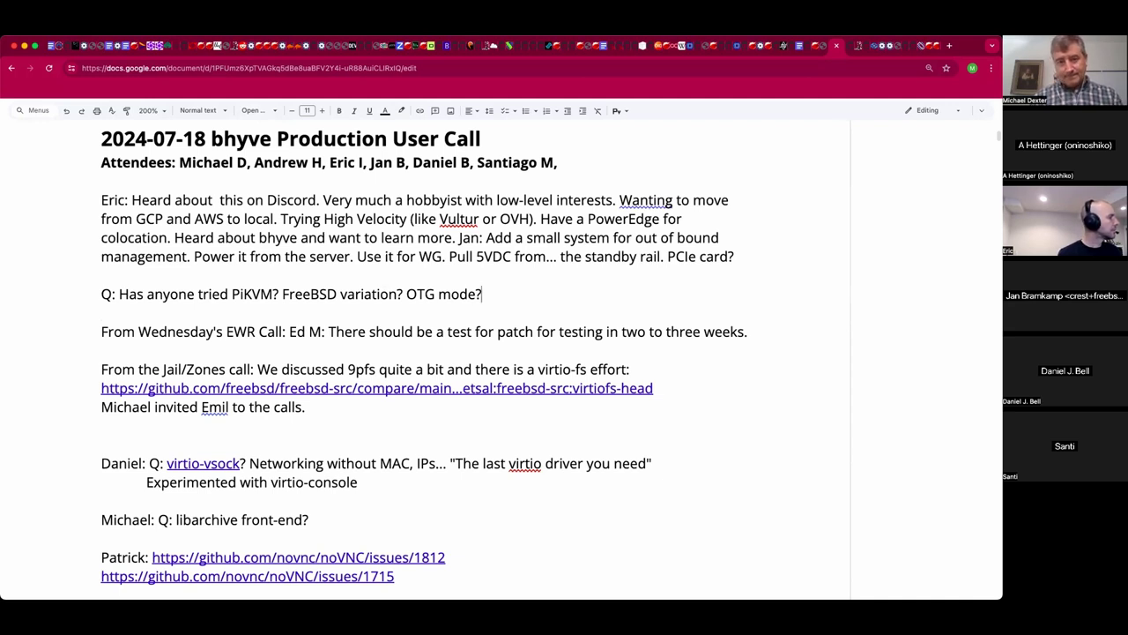
pyautogui.write('Missing pin on Type-A..')
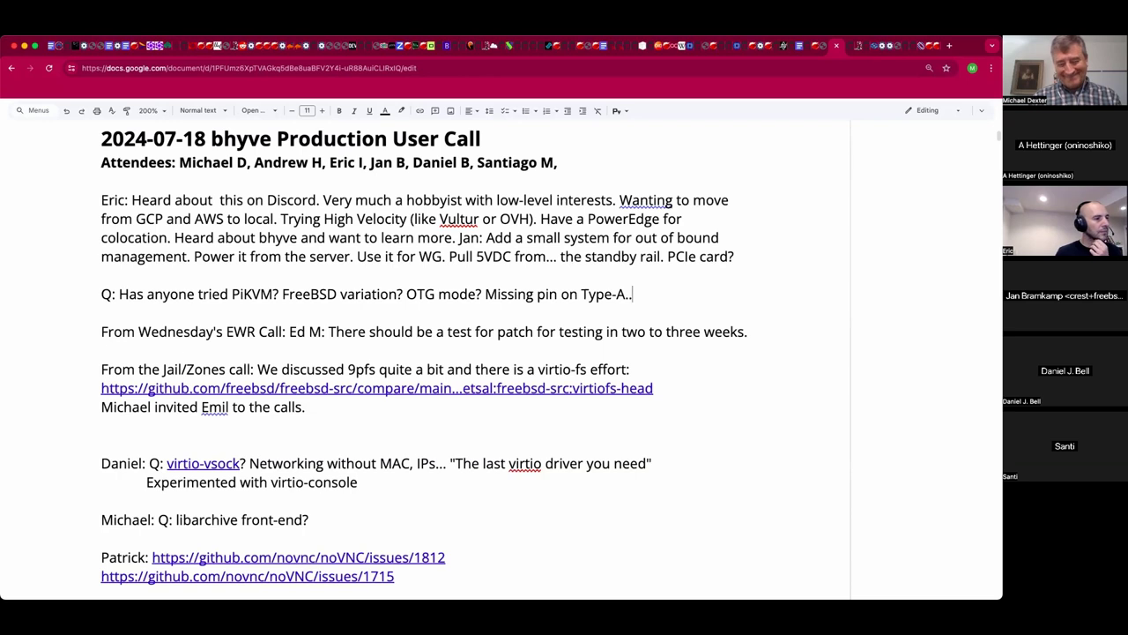
pyautogui.write('.')
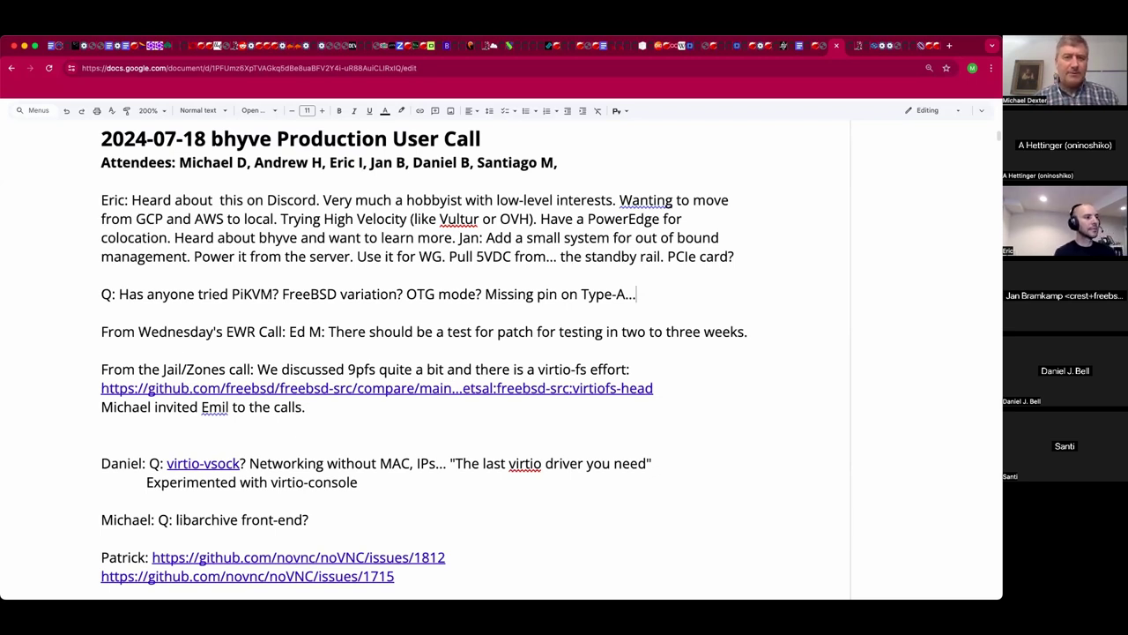
pyautogui.click(101, 350)
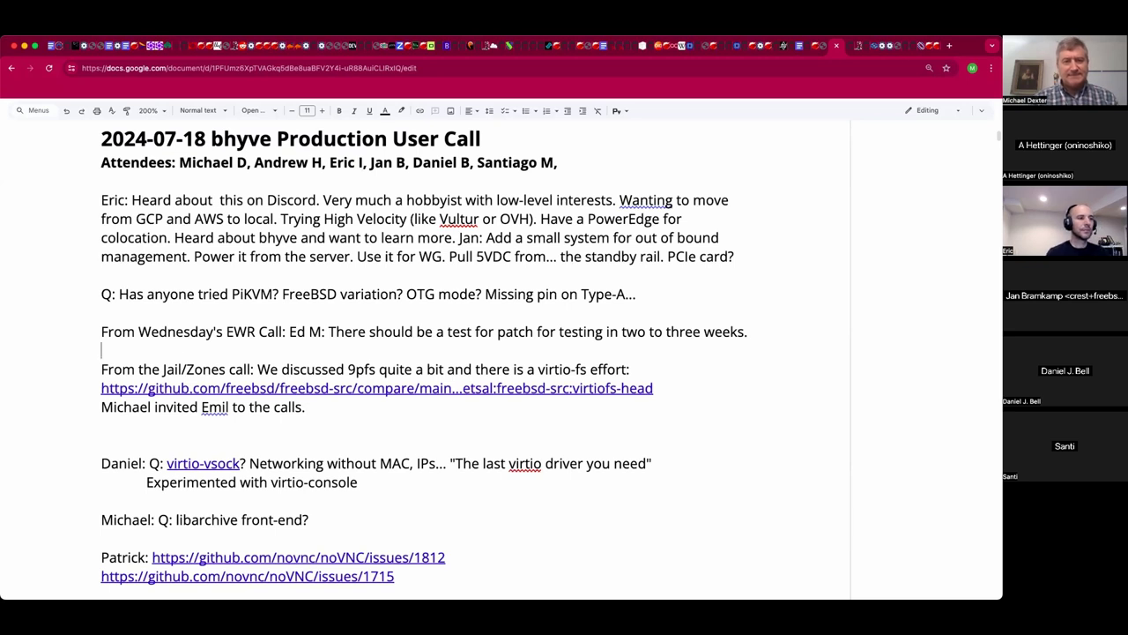
# Add an indented EWR sub-note on the ping/ping6 FIBS patch and multiple routing tables.
pyautogui.press('Tab')
pyautogui.press('Return')
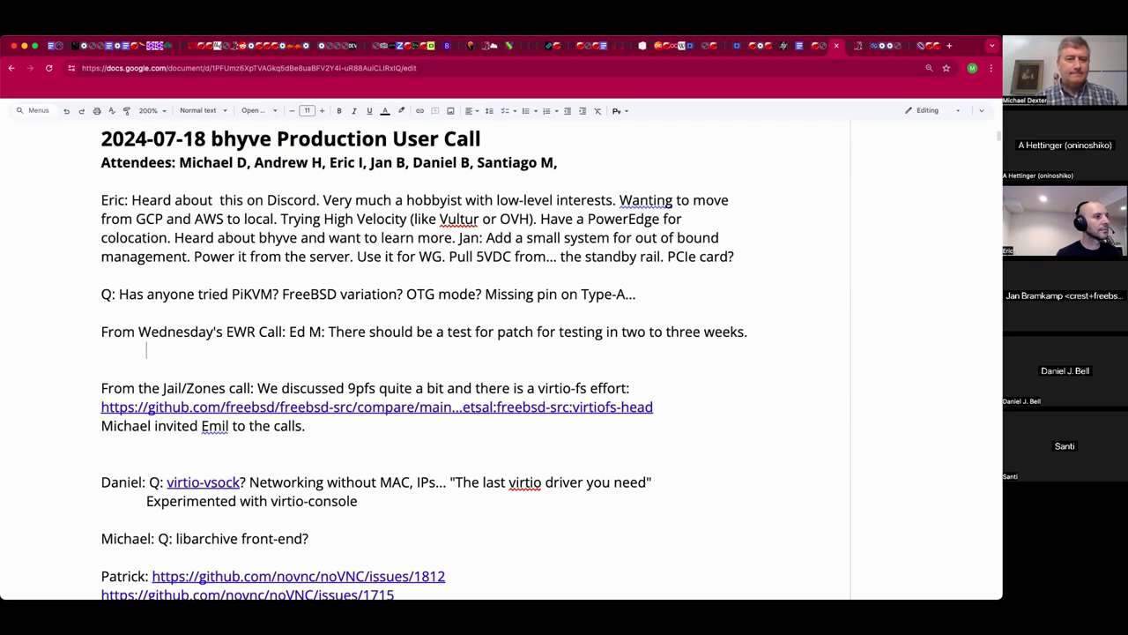
pyautogui.click(101, 368)
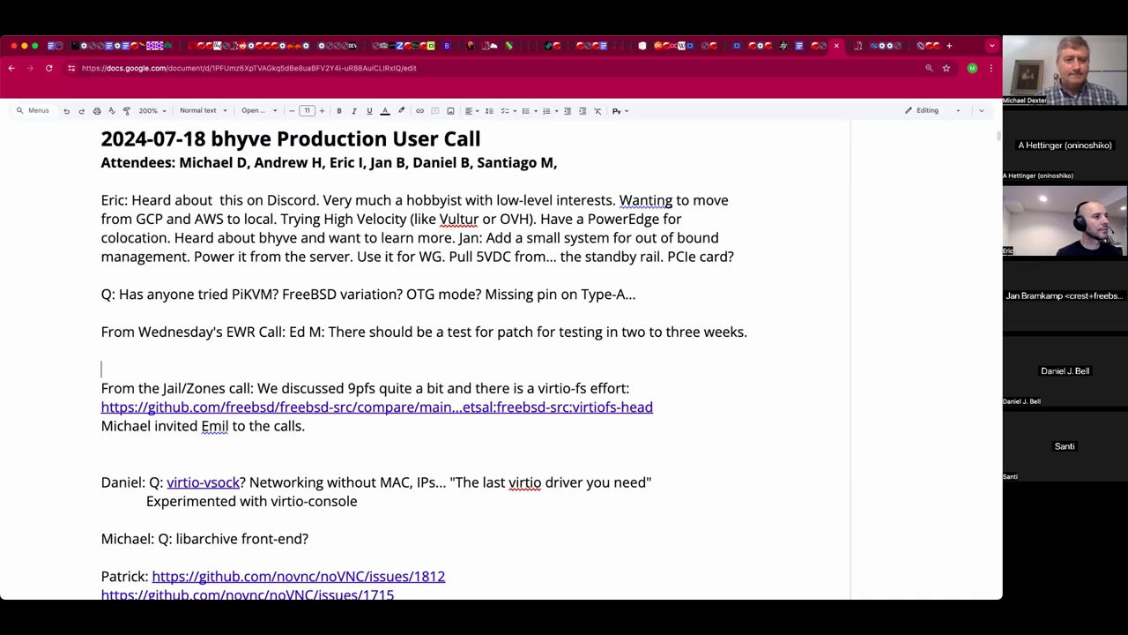
pyautogui.click(146, 350)
pyautogui.write('Working on')
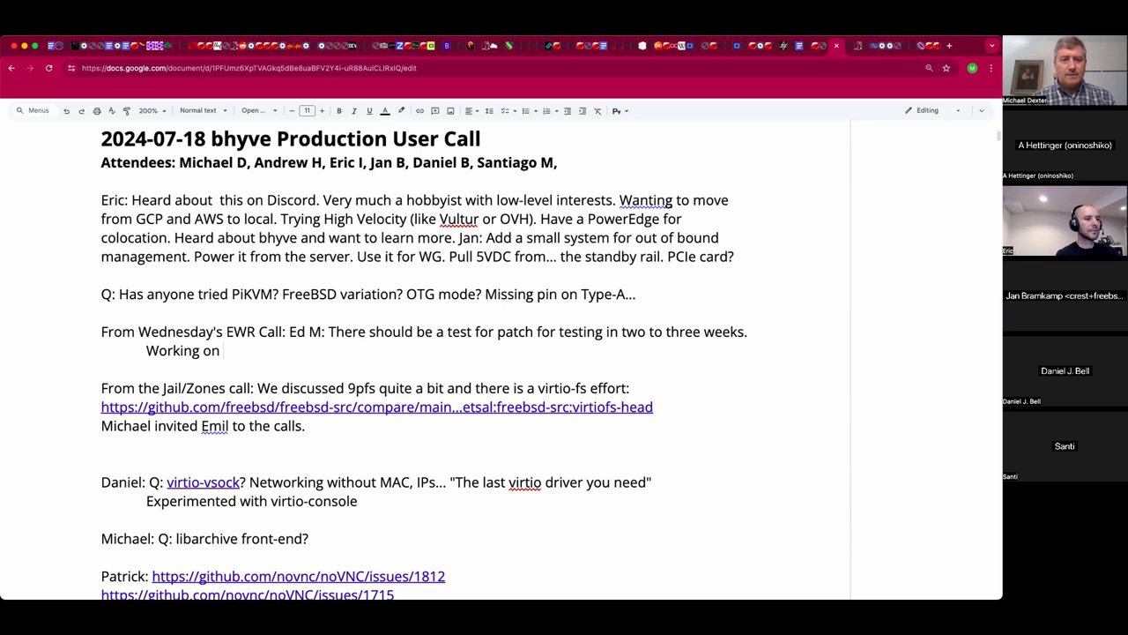
pyautogui.write('on')
pyautogui.press('BackSpace')
pyautogui.press('BackSpace')
pyautogui.press('BackSpace')
pyautogui.write('patch ')
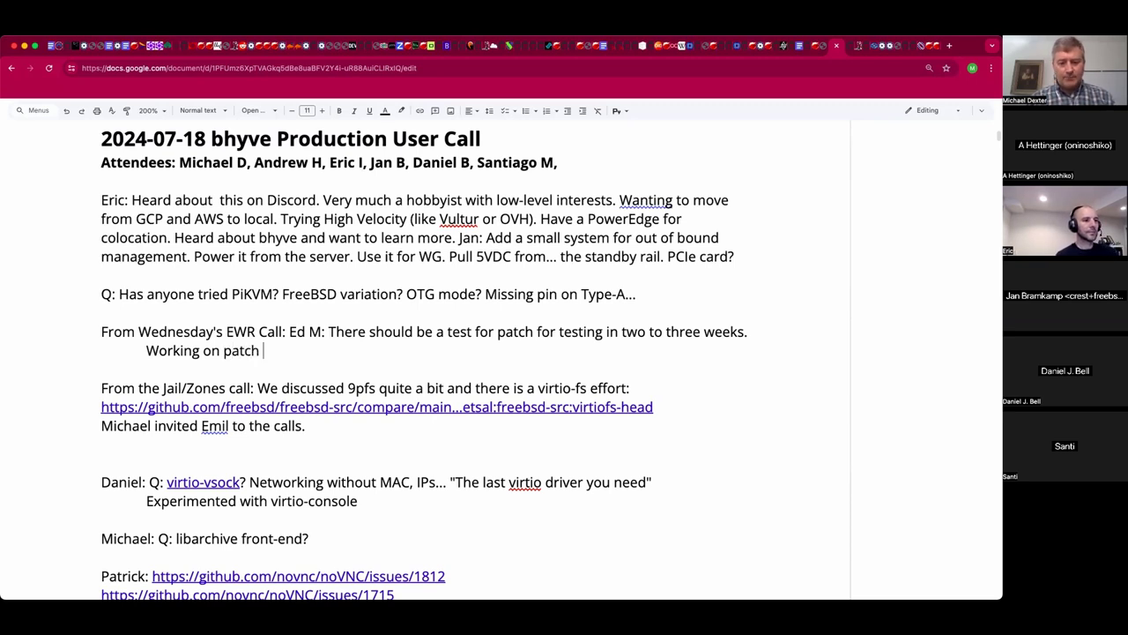
pyautogui.write('to ping and ping')
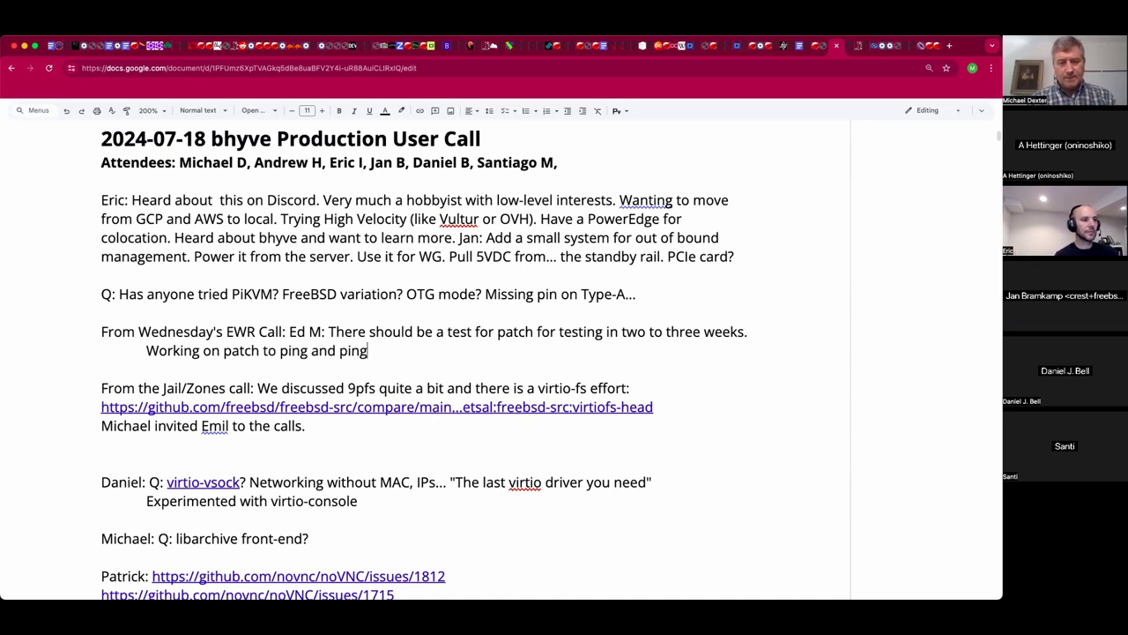
pyautogui.write('6 to support')
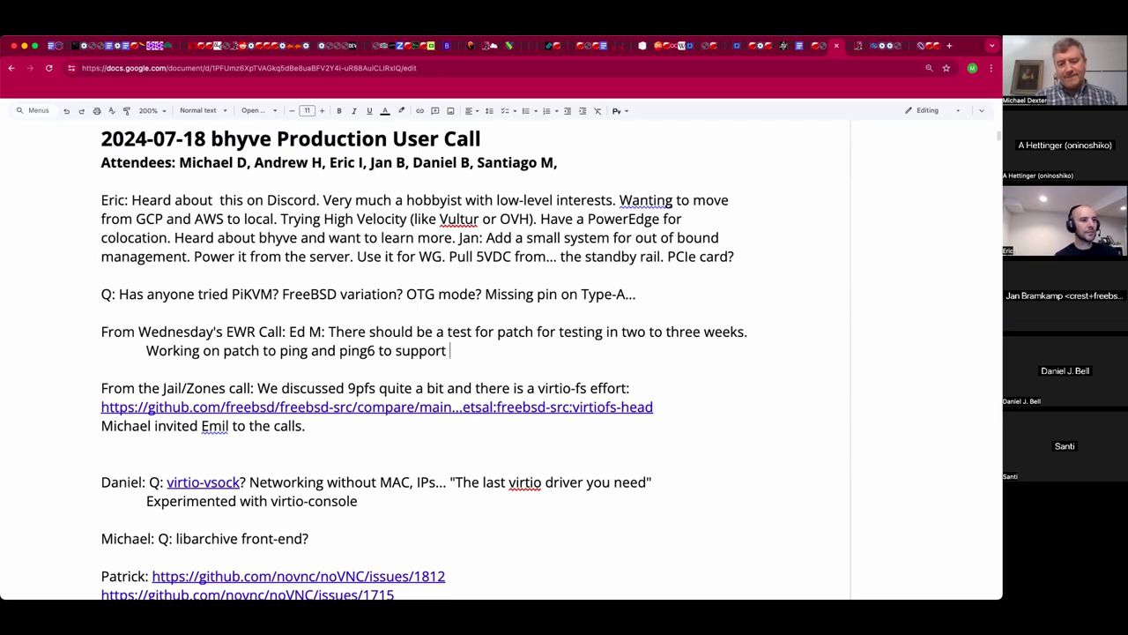
pyautogui.write('FIBS. Mout')
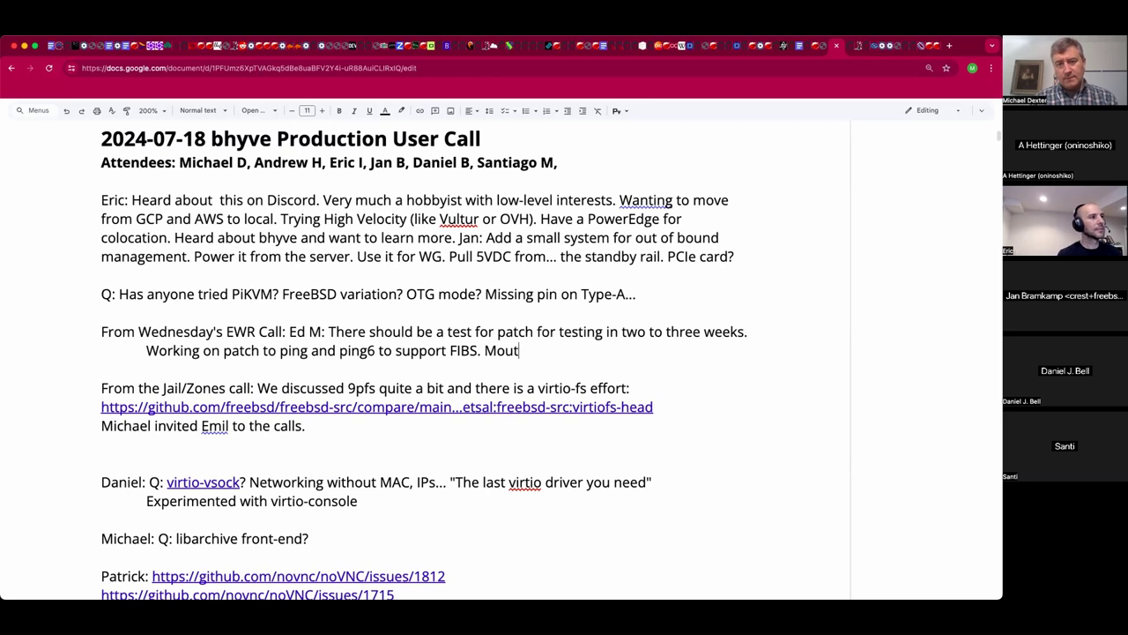
pyautogui.press('BackSpace')
pyautogui.press('BackSpace')
pyautogui.press('BackSpace')
pyautogui.write('ultiple mou')
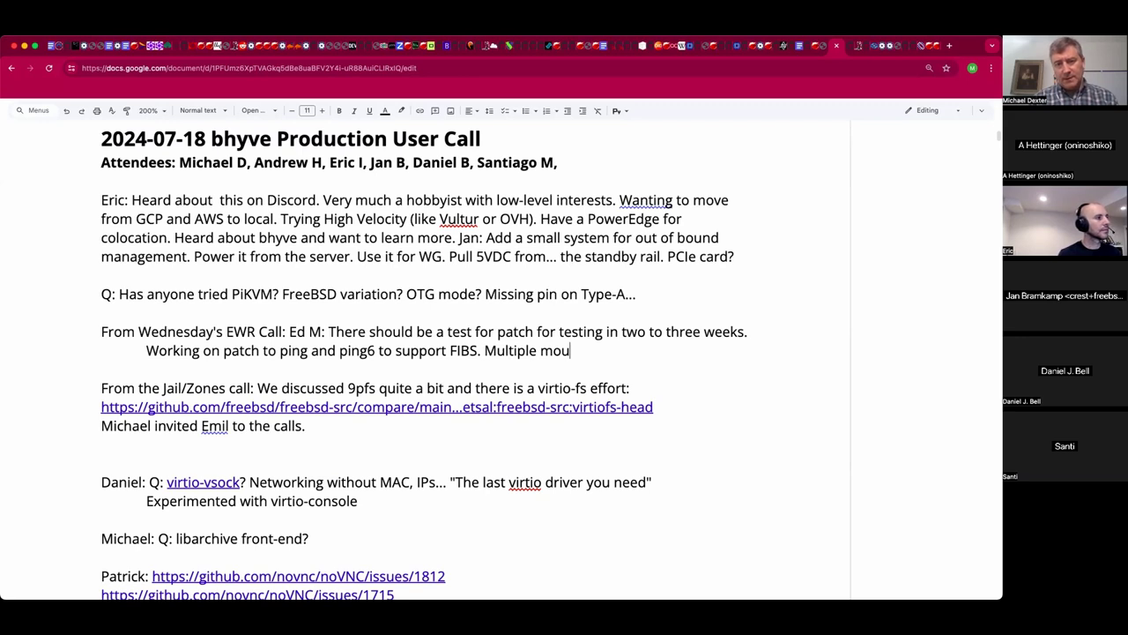
pyautogui.press('BackSpace')
pyautogui.press('BackSpace')
pyautogui.press('BackSpace')
pyautogui.press('BackSpace')
pyautogui.write('r')
pyautogui.press('BackSpace')
pyautogui.write('route')
pyautogui.press('BackSpace')
pyautogui.write('ing tables.')
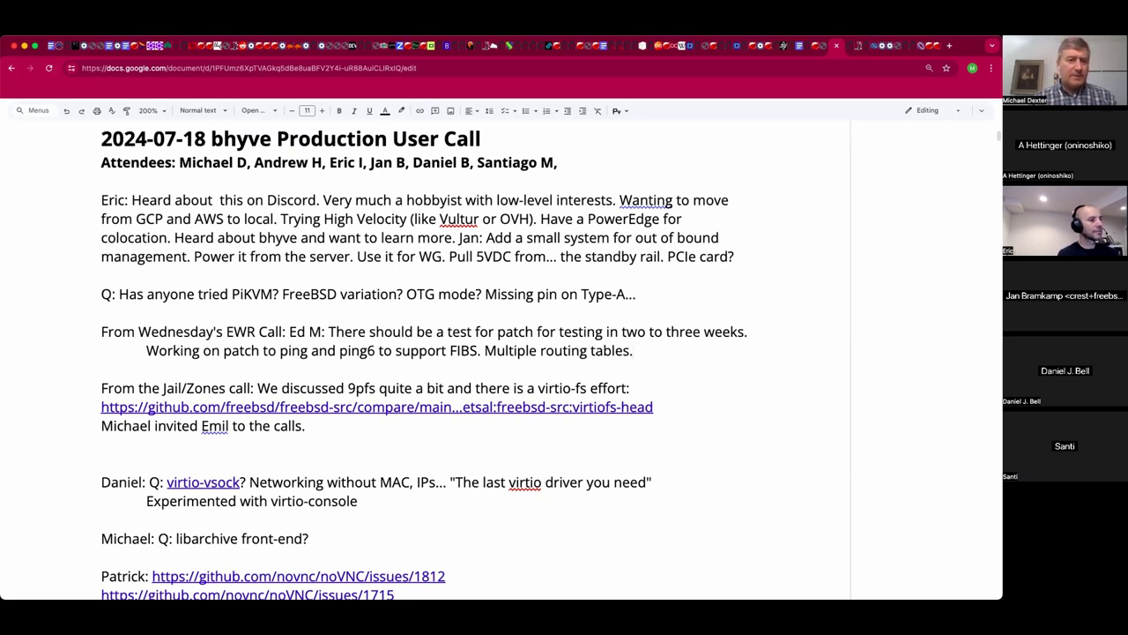
pyautogui.press('Down')
pyautogui.press('Down')
# Move the virtio-vsock question paragraph above the 'From the Jail/Zones call' section.
pyautogui.click(101, 444)
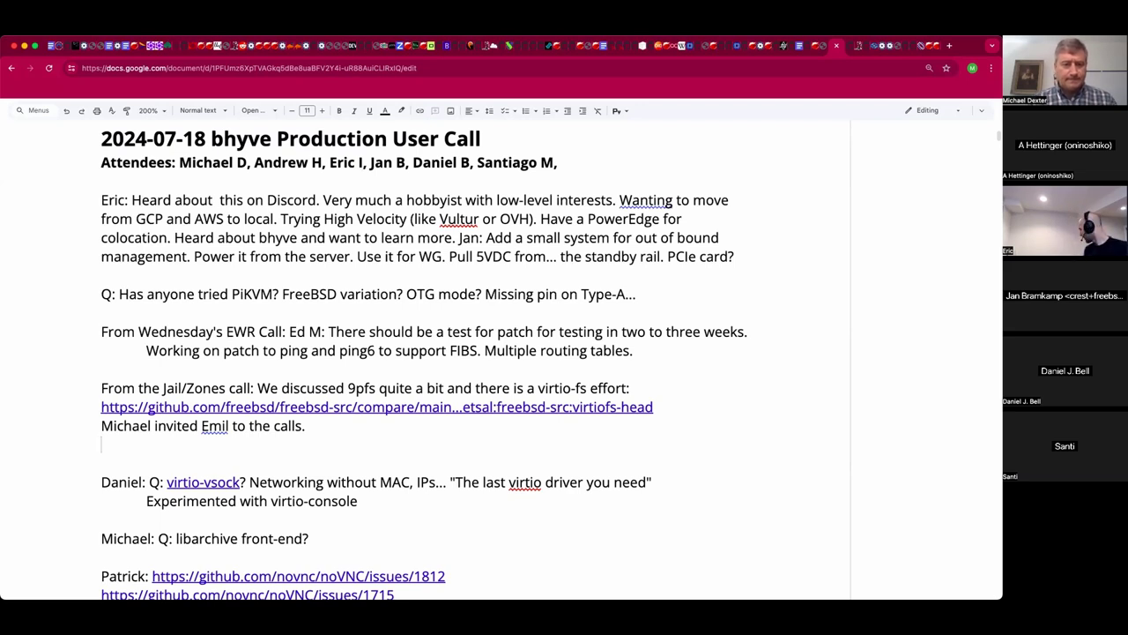
pyautogui.click(110, 482)
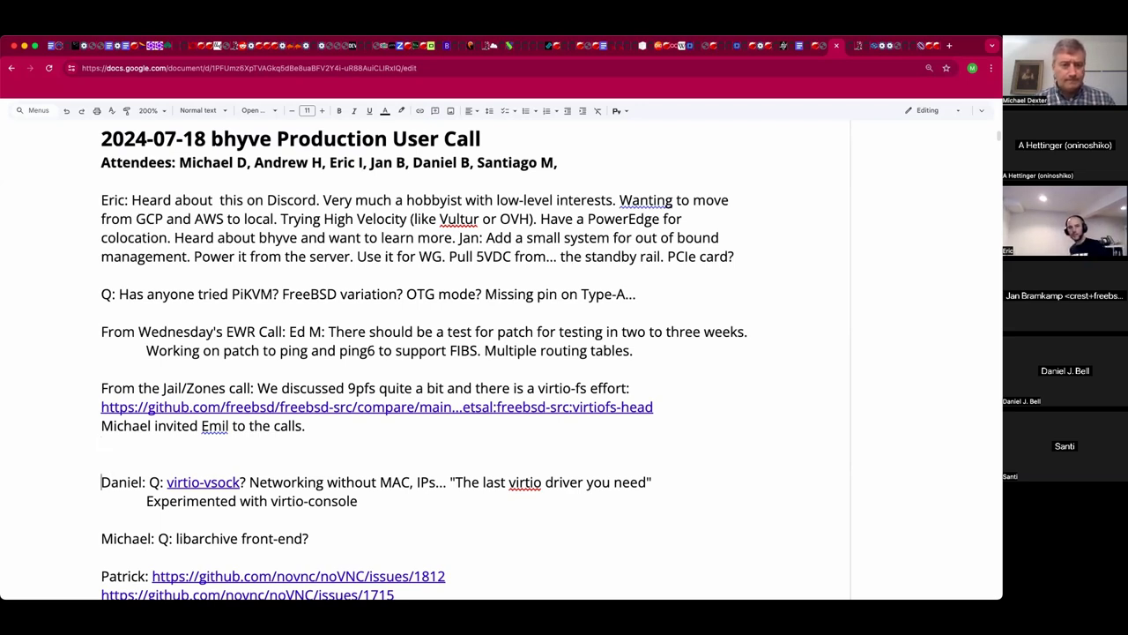
pyautogui.moveTo(101, 482); pyautogui.dragTo(367, 500)
pyautogui.press('super+c')
pyautogui.press('BackSpace')
pyautogui.press('Up')
pyautogui.press('Up')
pyautogui.press('Up')
pyautogui.press('Up')
pyautogui.press('Up')
pyautogui.press('Up')
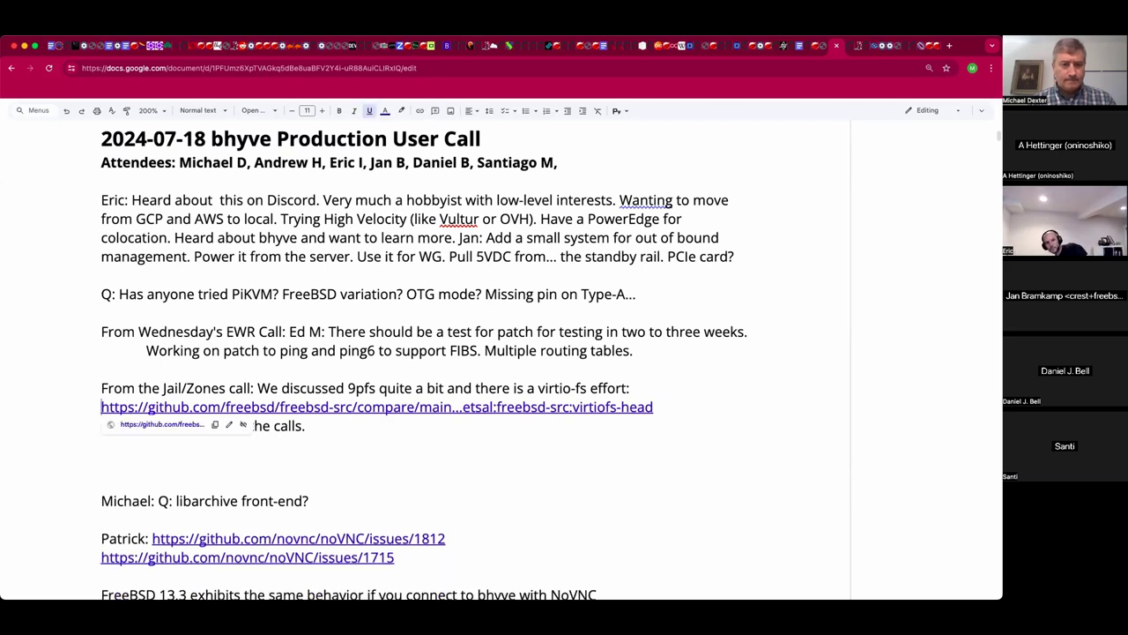
pyautogui.press('super+v')
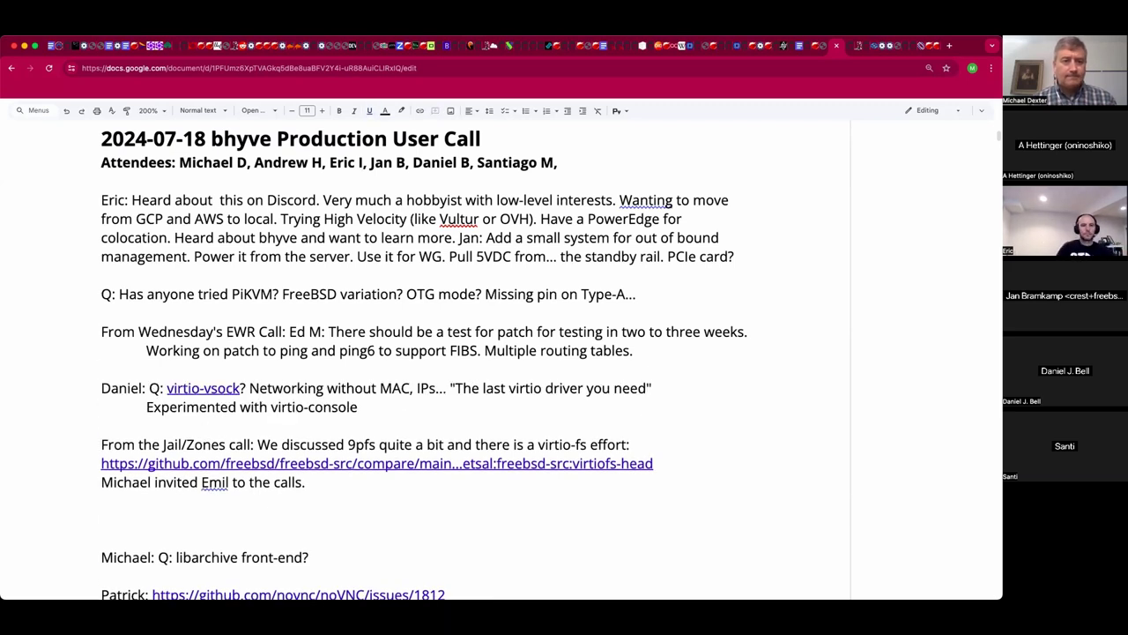
# Add the indented line 'Used in TrueNAS to communicate between the host and the guest for messaging.'.
pyautogui.write('Used in ')
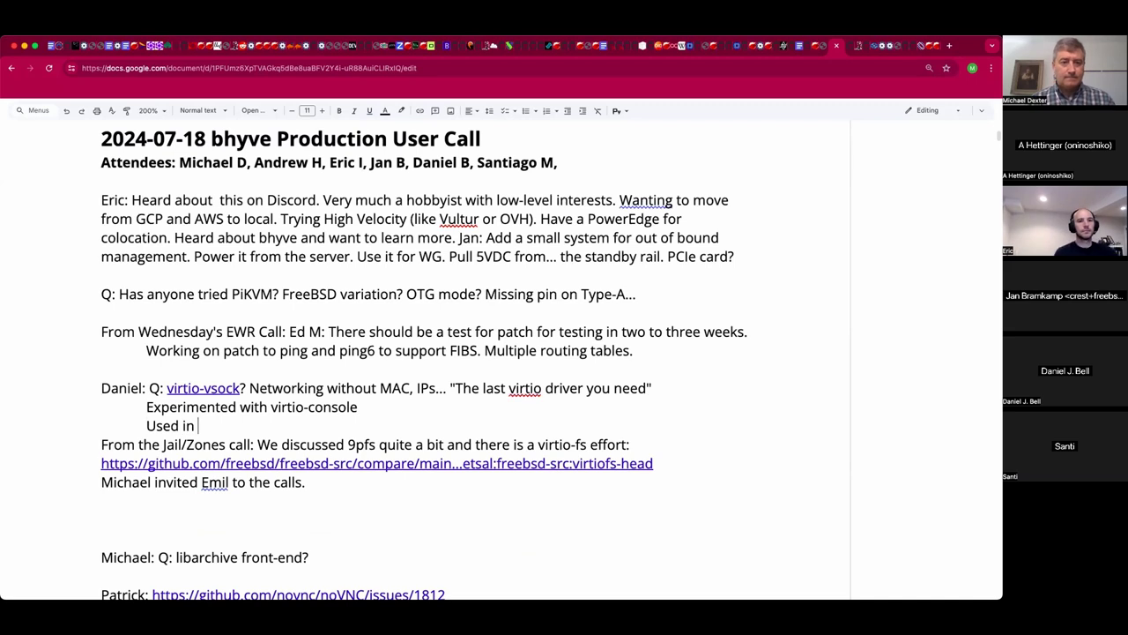
pyautogui.write('TrueNAS to com')
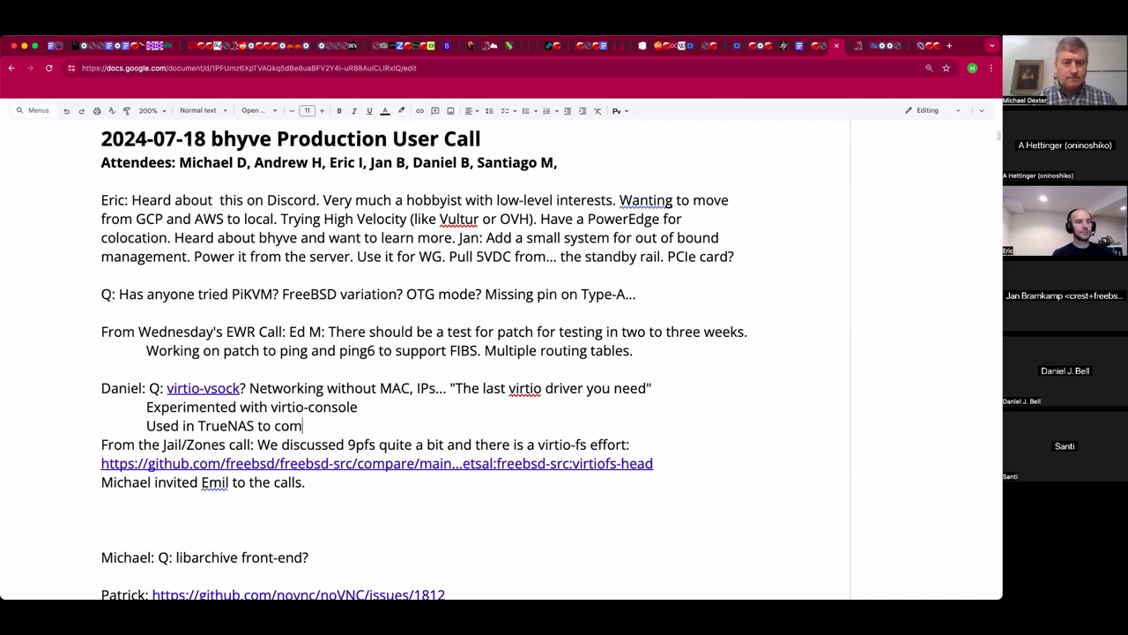
pyautogui.write('mun')
pyautogui.press('Tab')
pyautogui.press('BackSpace')
pyautogui.press('BackSpace')
pyautogui.press('BackSpace')
pyautogui.press('BackSpace')
pyautogui.write('between the host and the guest for messaging.')
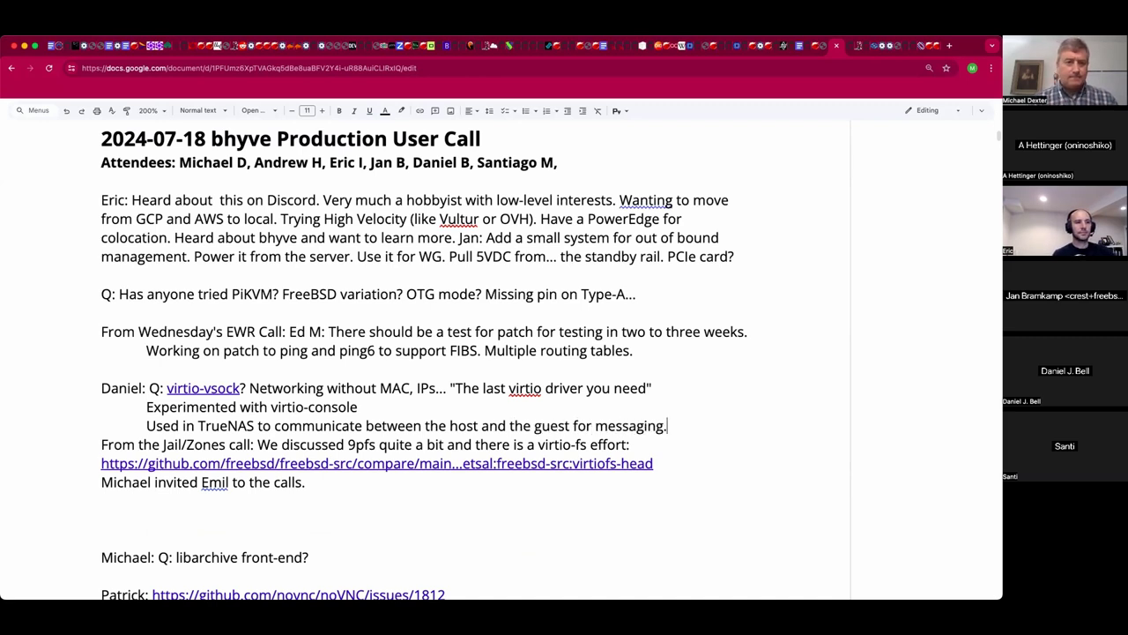
pyautogui.press('Return')
pyautogui.press('Return')
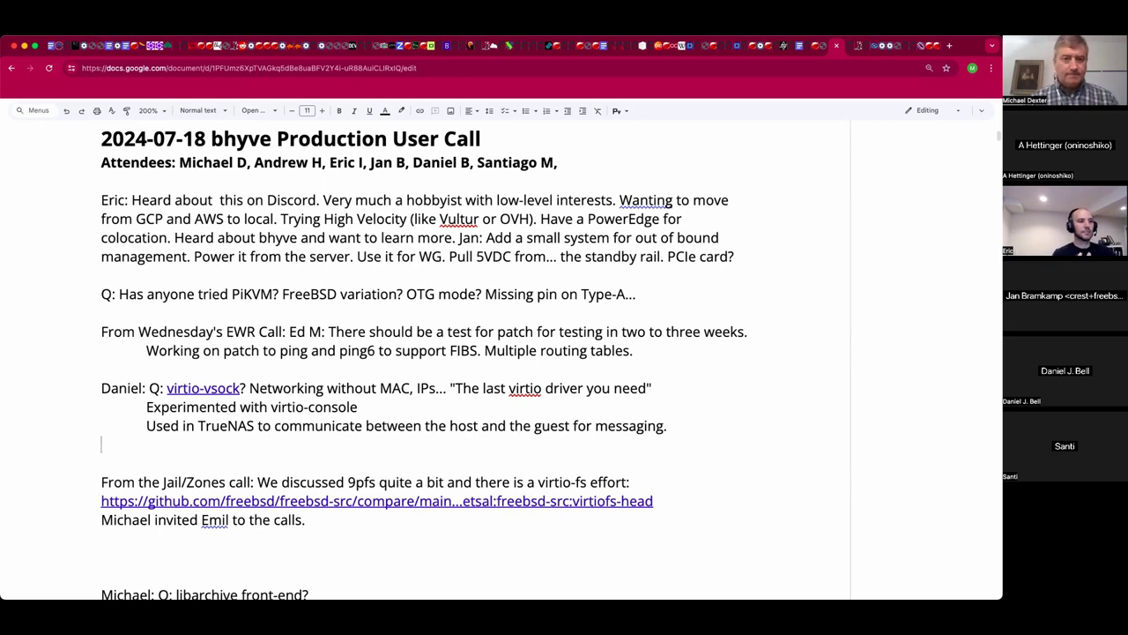
# Add an indented note: virtio-console is limited in performance and ASCII; base64 sockets cap at 1 Mbps.
pyautogui.press('Tab')
pyautogui.write('But..')
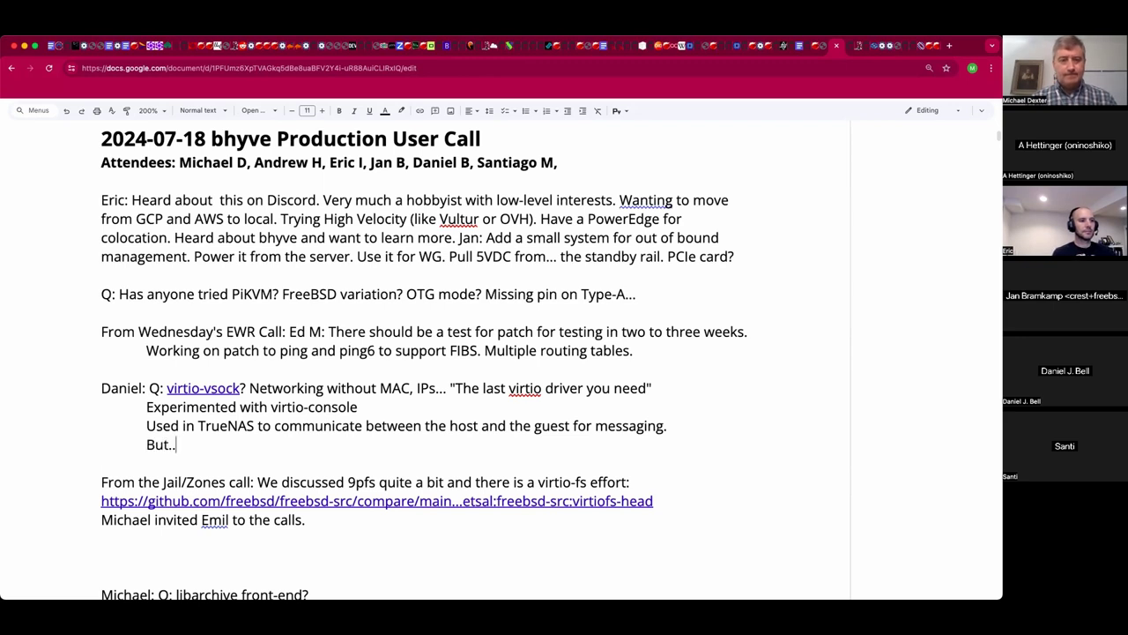
pyautogui.write(". it's a consol")
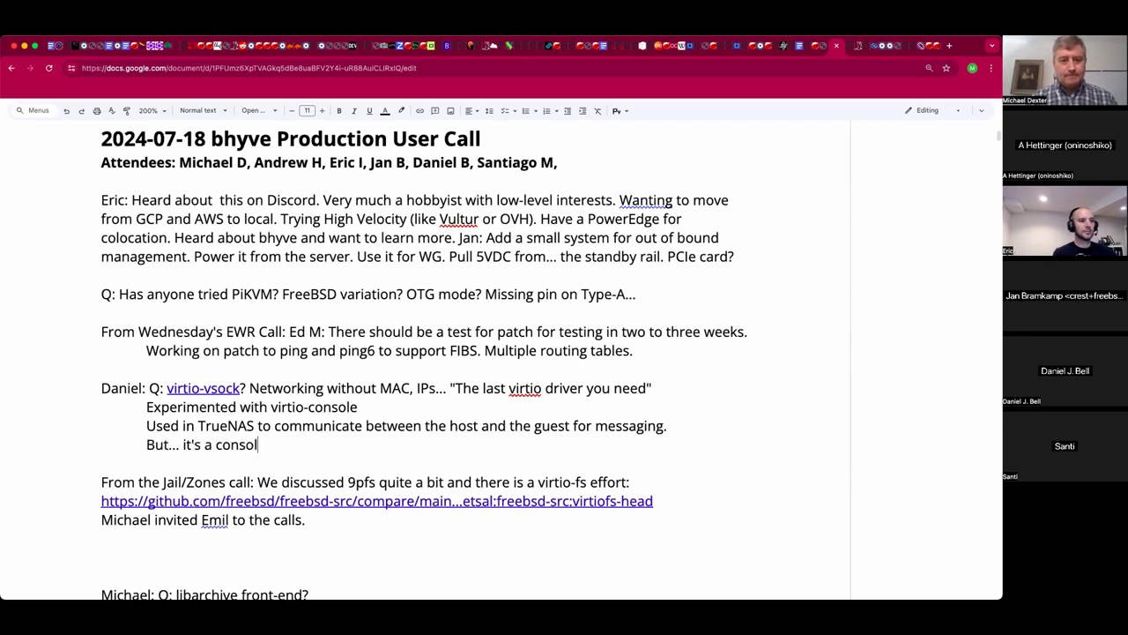
pyautogui.write('e: ')
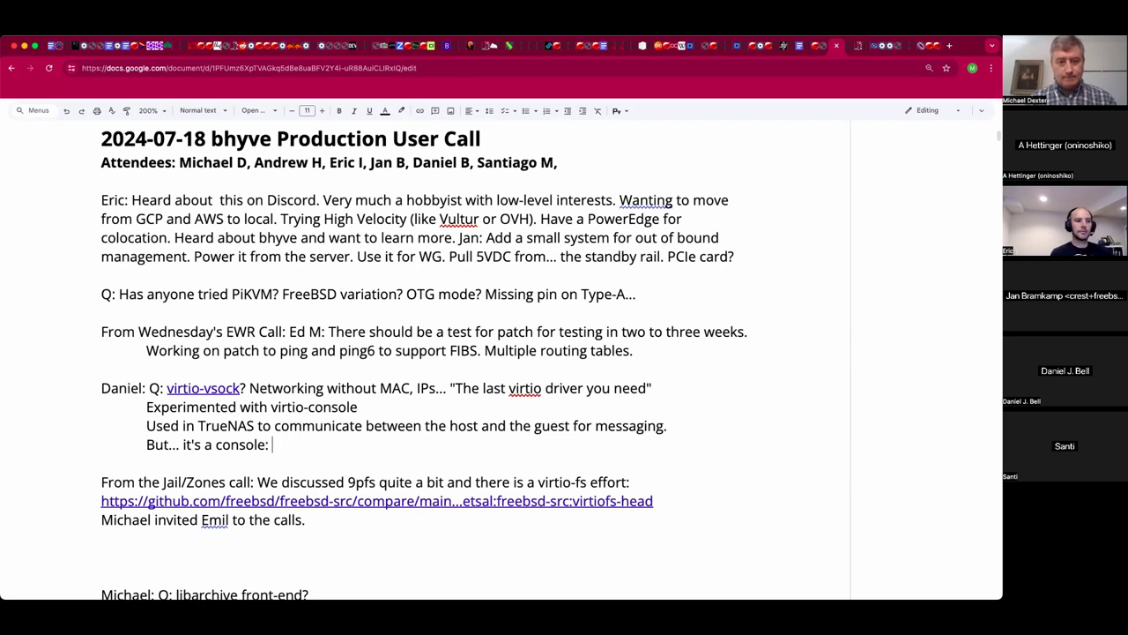
pyautogui.write('limited')
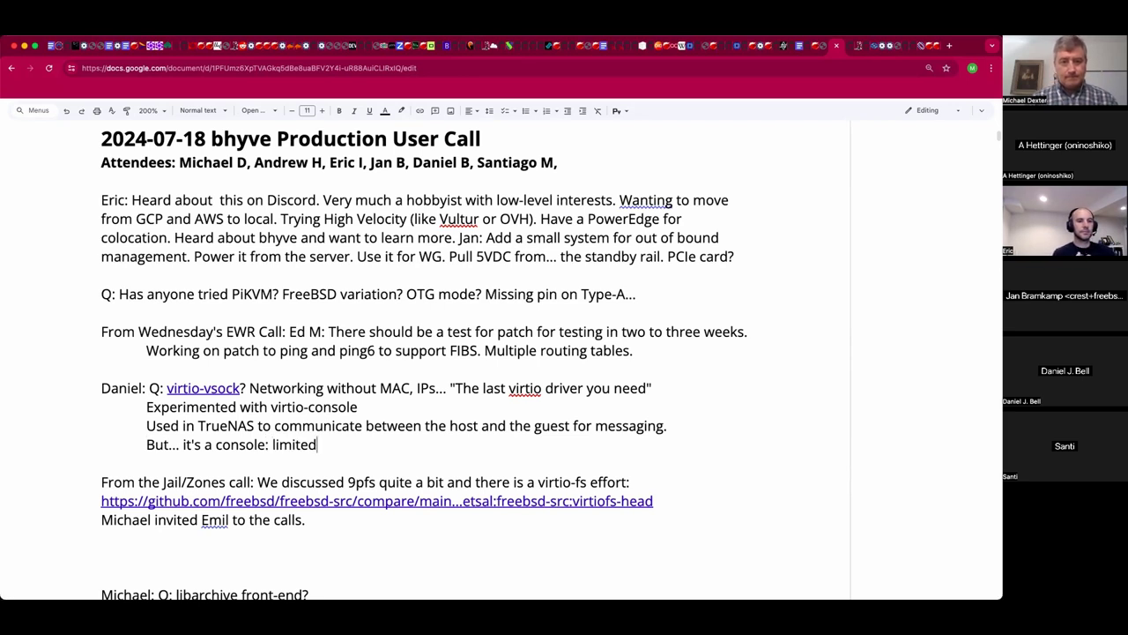
pyautogui.write(' in terms of ')
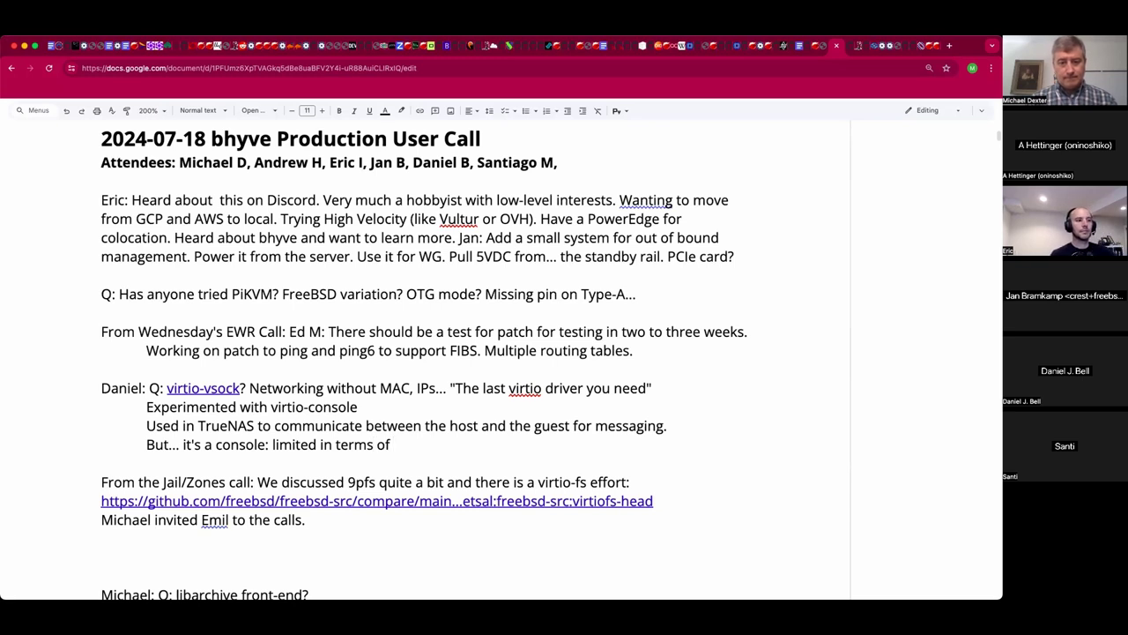
pyautogui.write('performance and ')
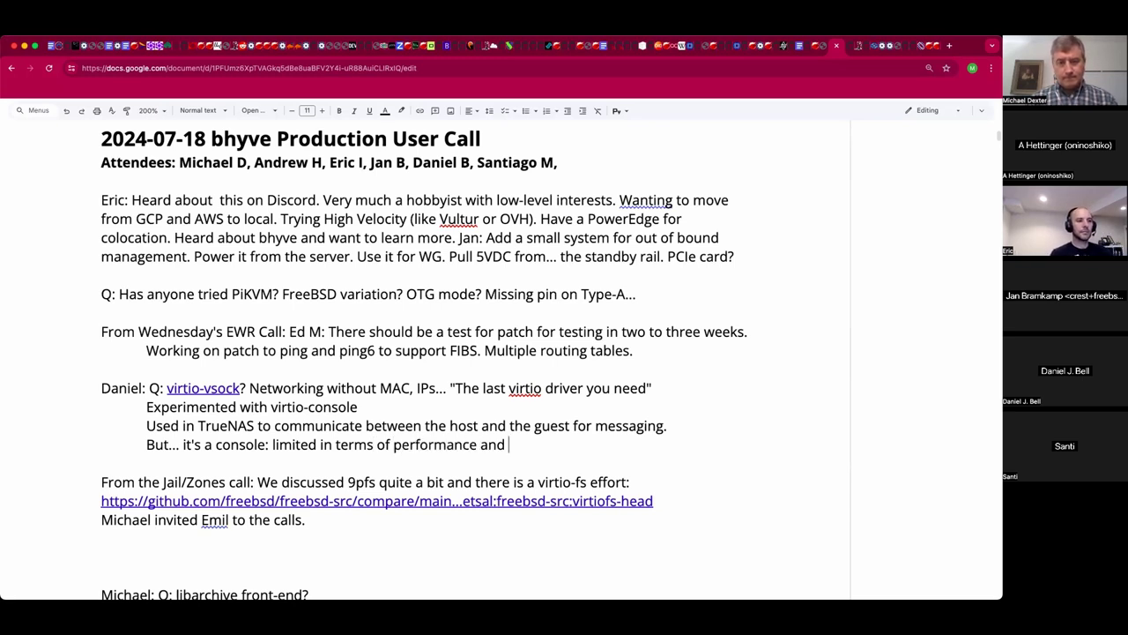
pyautogui.write('ASCII.')
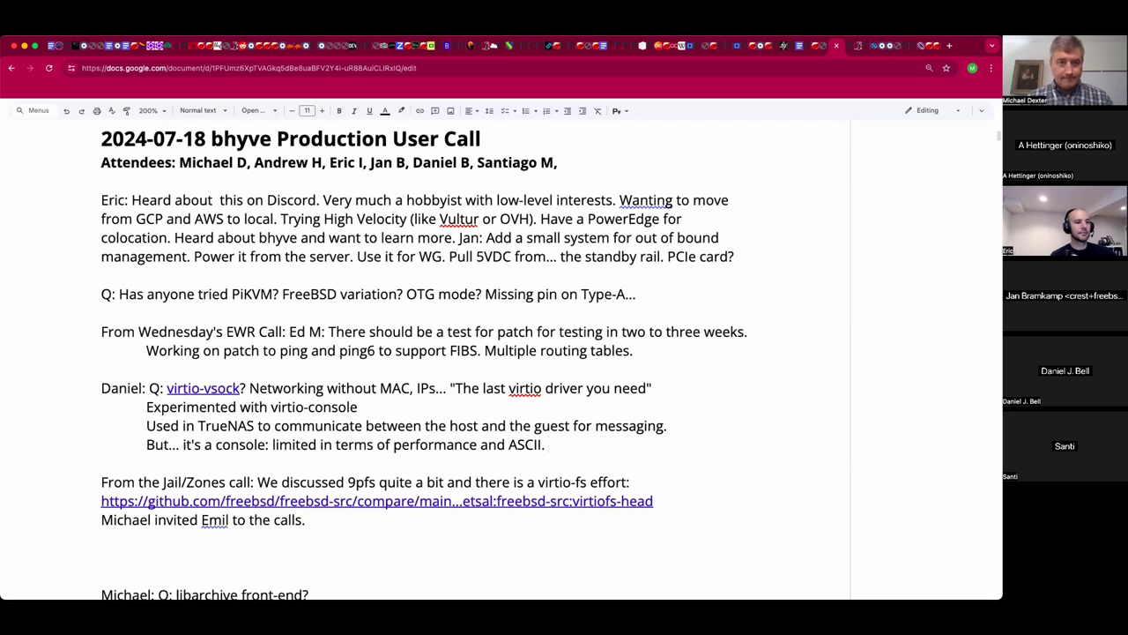
pyautogui.write('If yo')
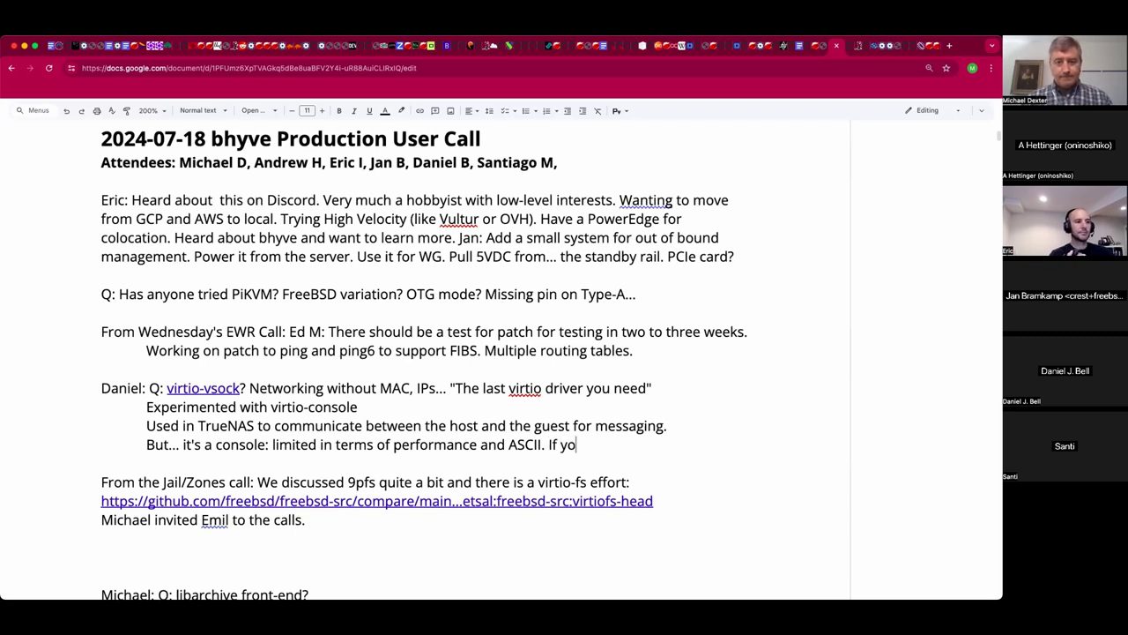
pyautogui.write('u encapsula')
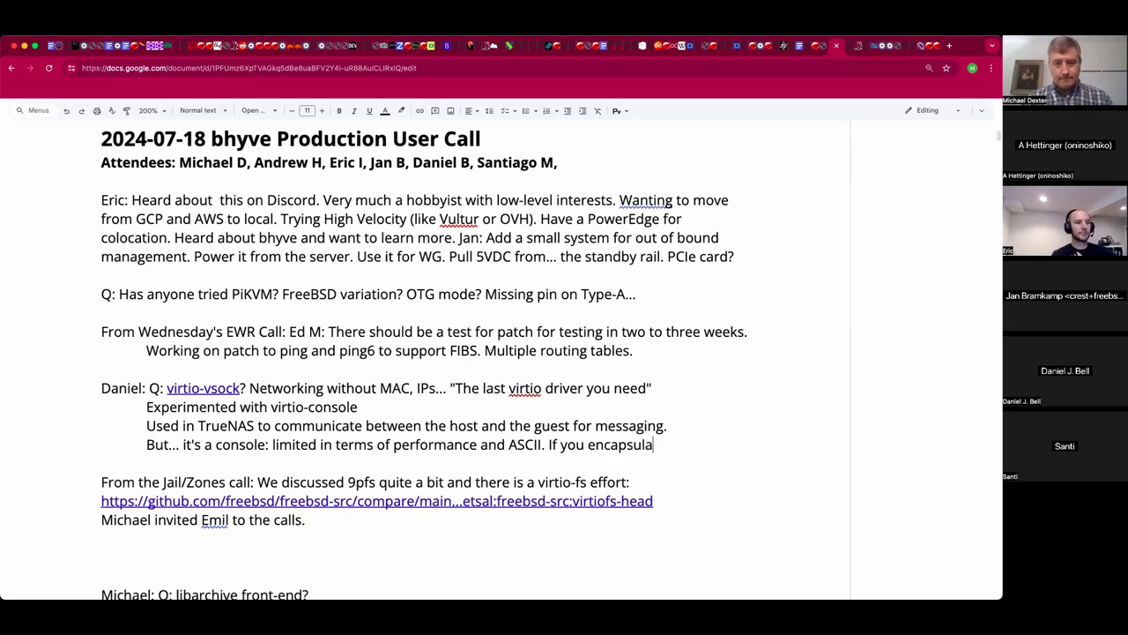
pyautogui.write('te the socket with b')
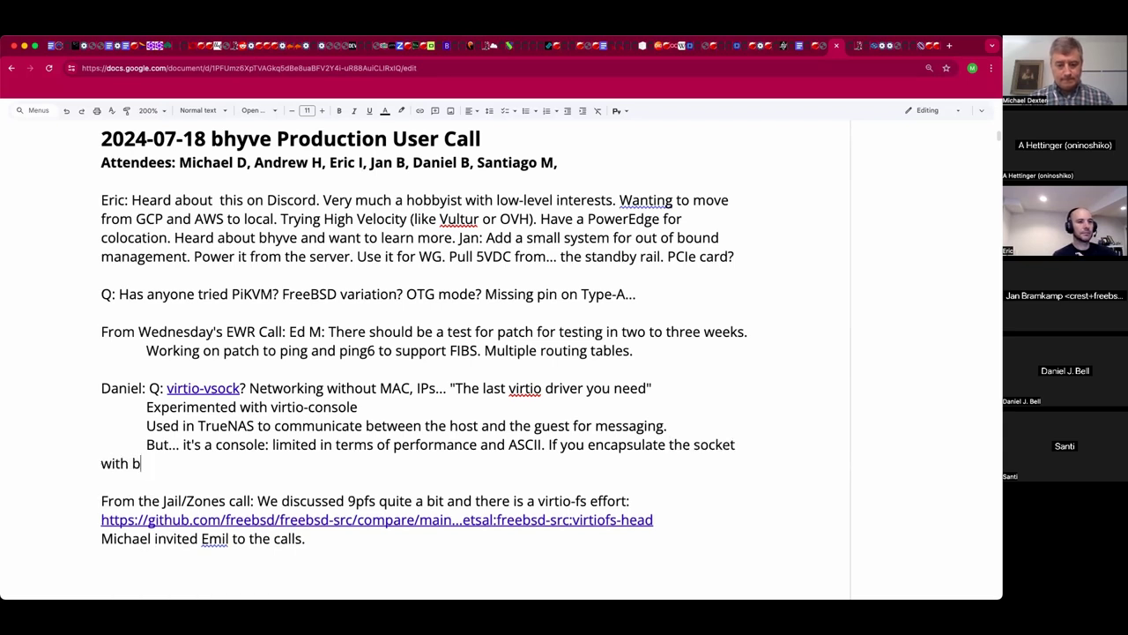
pyautogui.write('ase64 you can send anything.')
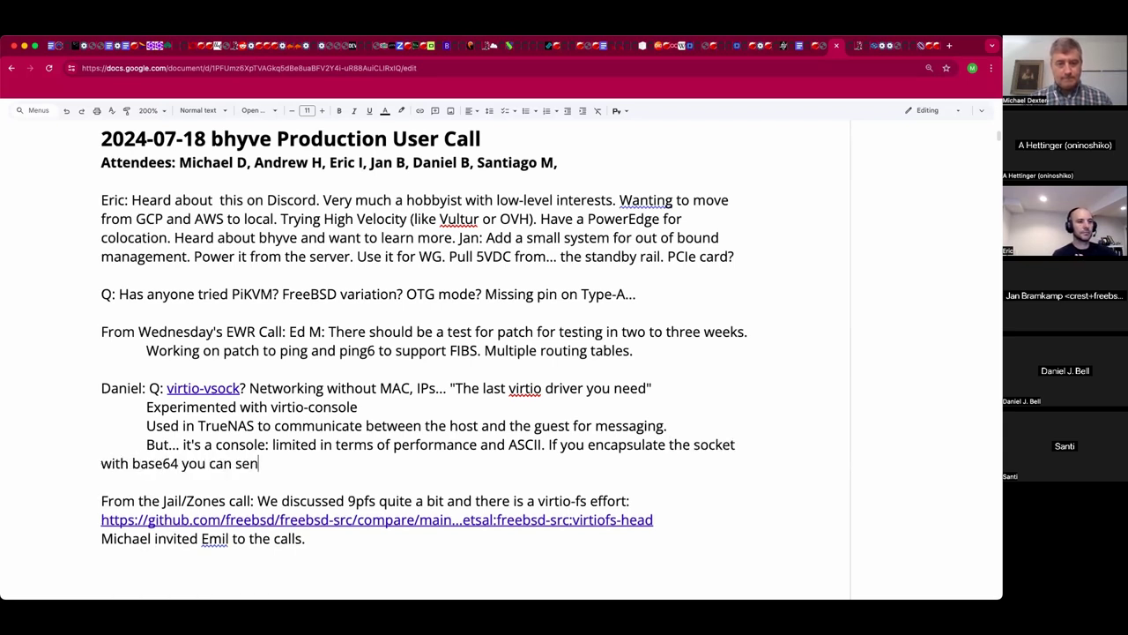
pyautogui.press('BackSpace')
pyautogui.press('BackSpace')
pyautogui.write(", but it's limited to a")
pyautogui.press('BackSpace')
pyautogui.write('1 Mbps...')
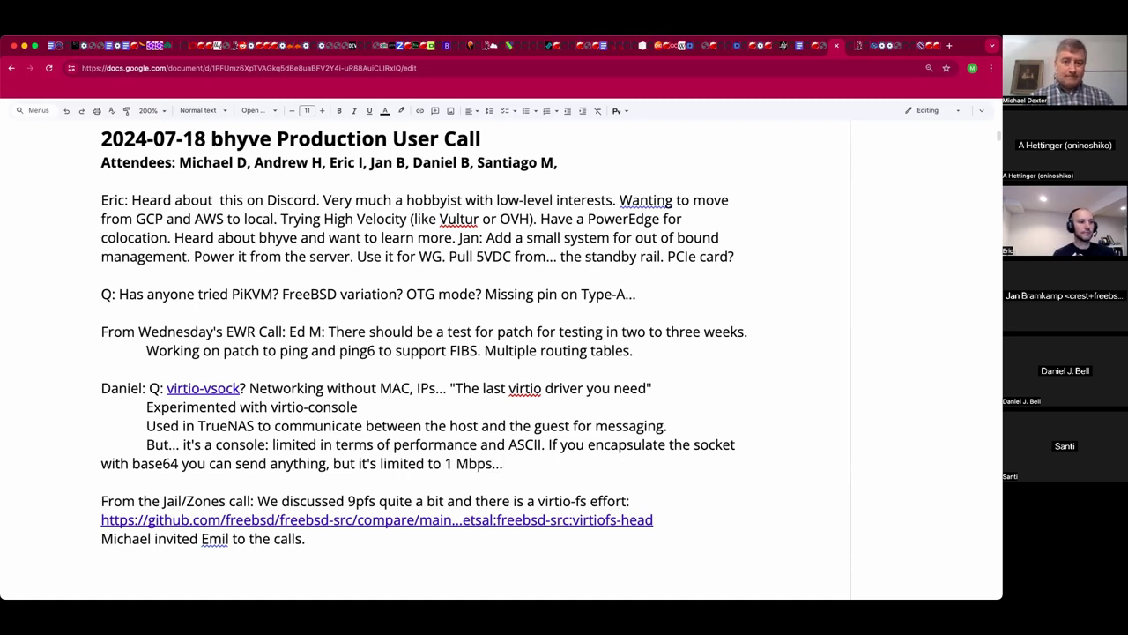
pyautogui.write(' great')
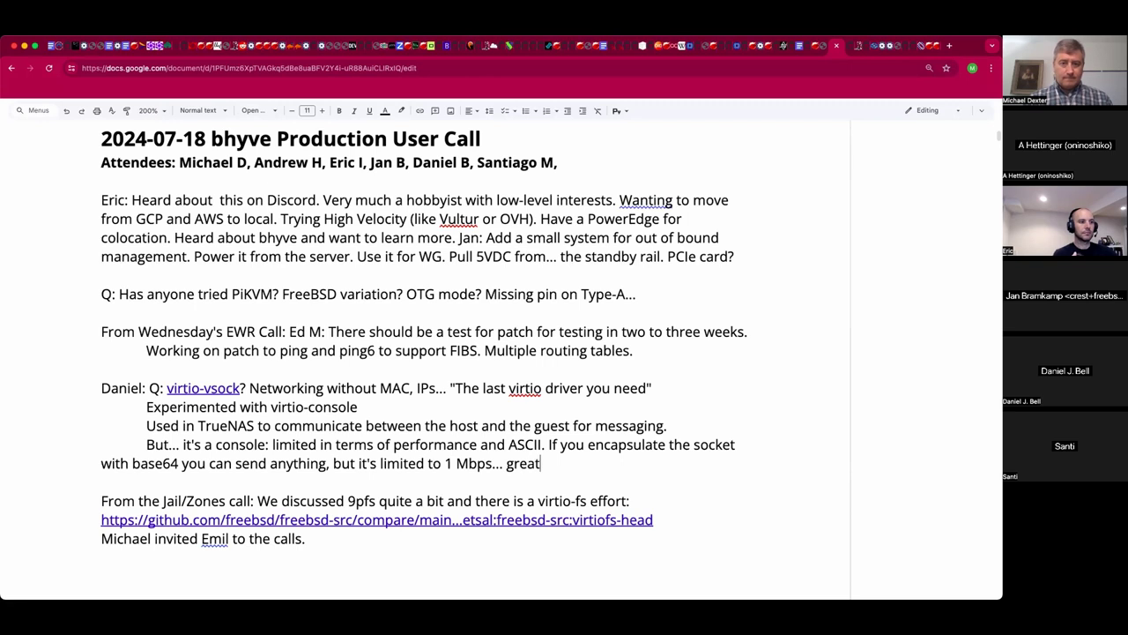
pyautogui.write(' for communicating with the VM.')
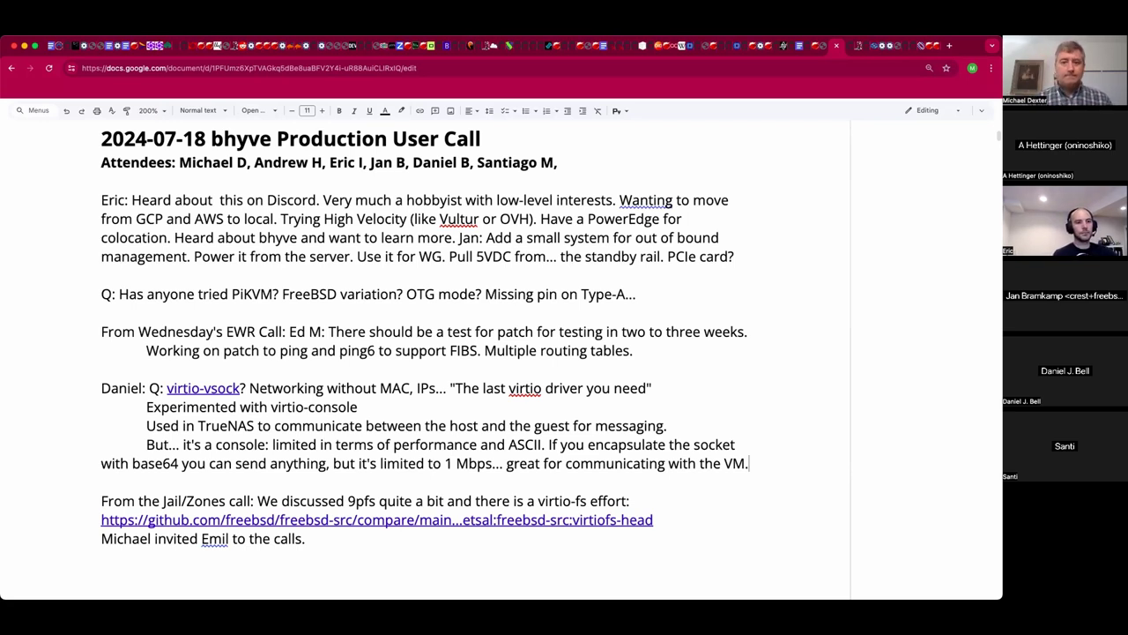
pyautogui.press('Return')
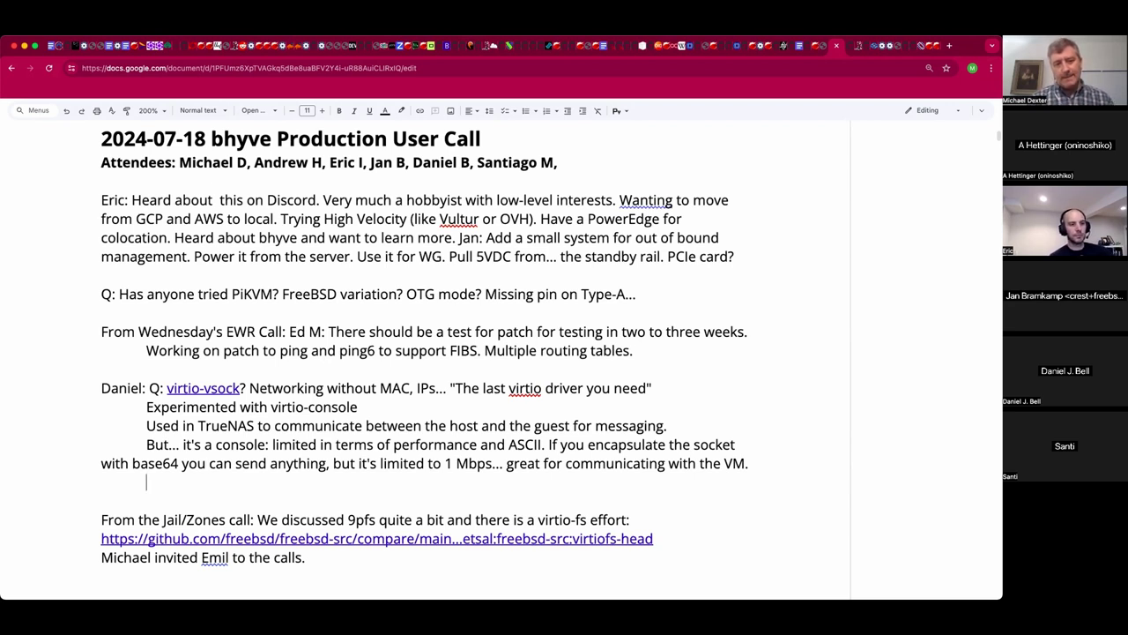
# Add Jan's reply that the tty can be made bit transparent with ioctls, ignoring the virtual break.
pyautogui.write('Jan: C')
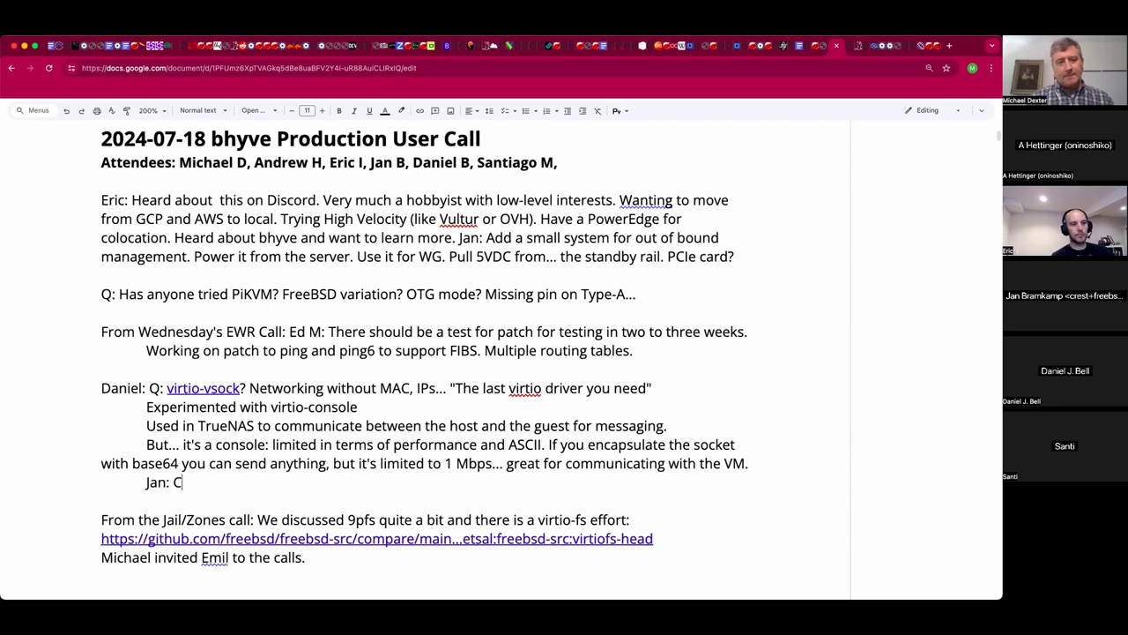
pyautogui.write('an send the tty to be transparent w')
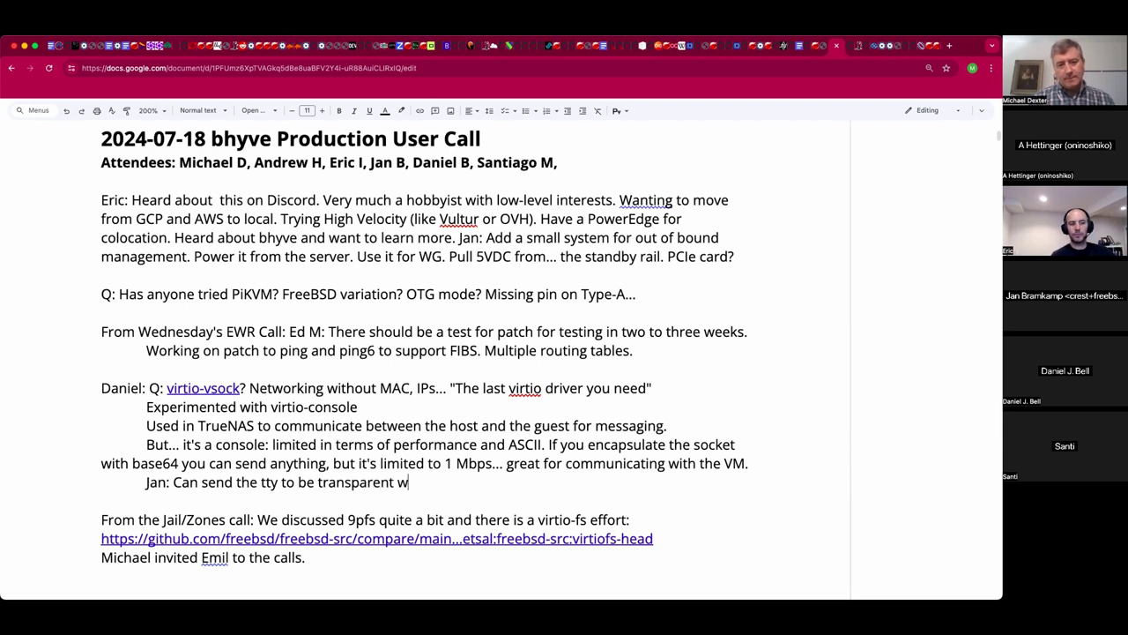
pyautogui.write('ith ioc')
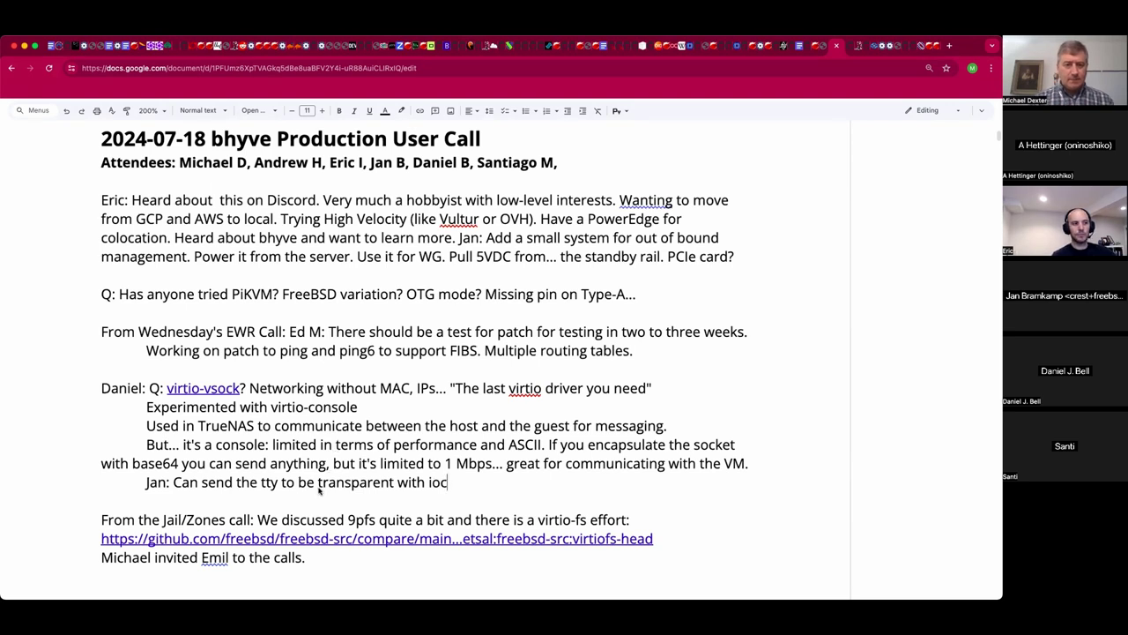
pyautogui.click(319, 490)
pyautogui.write('bi')
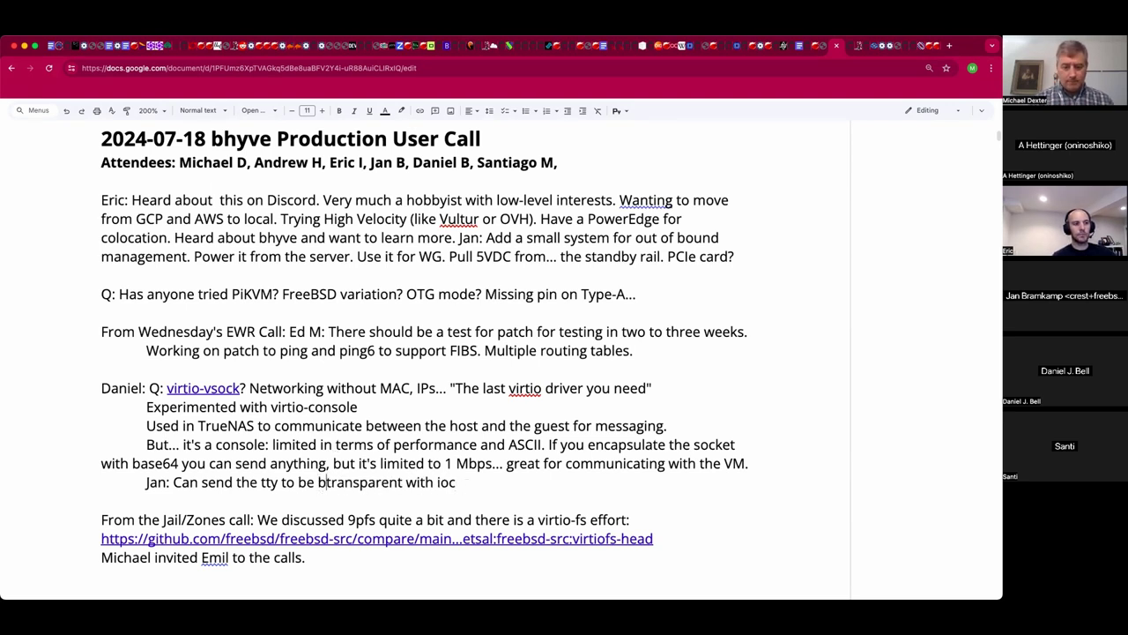
pyautogui.write('t')
pyautogui.click(468, 482)
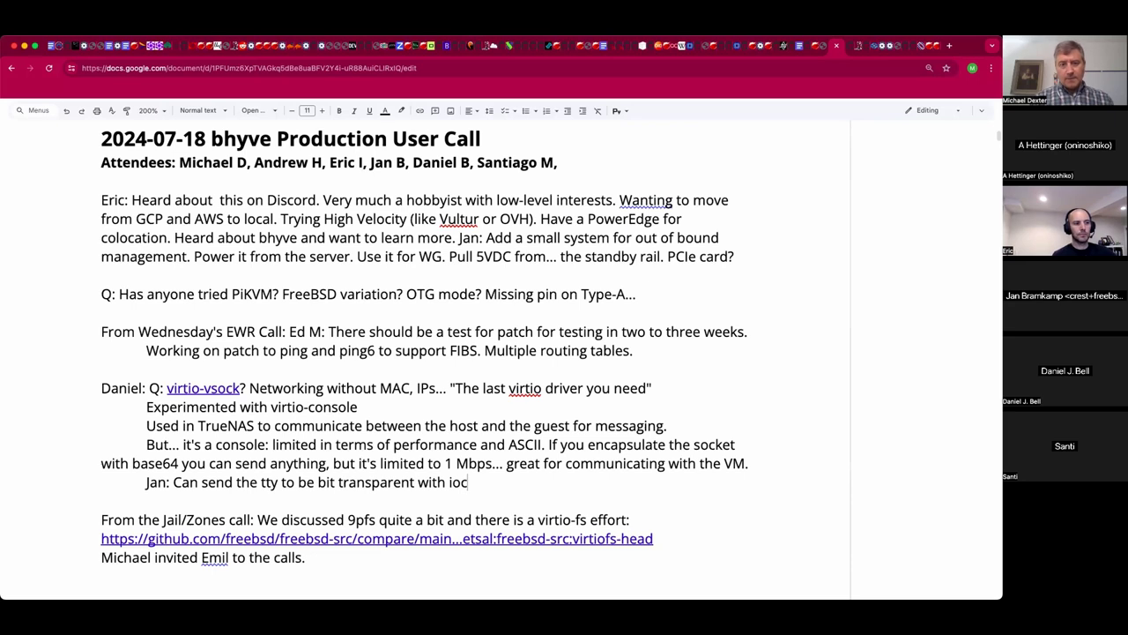
pyautogui.write('tls. Do')
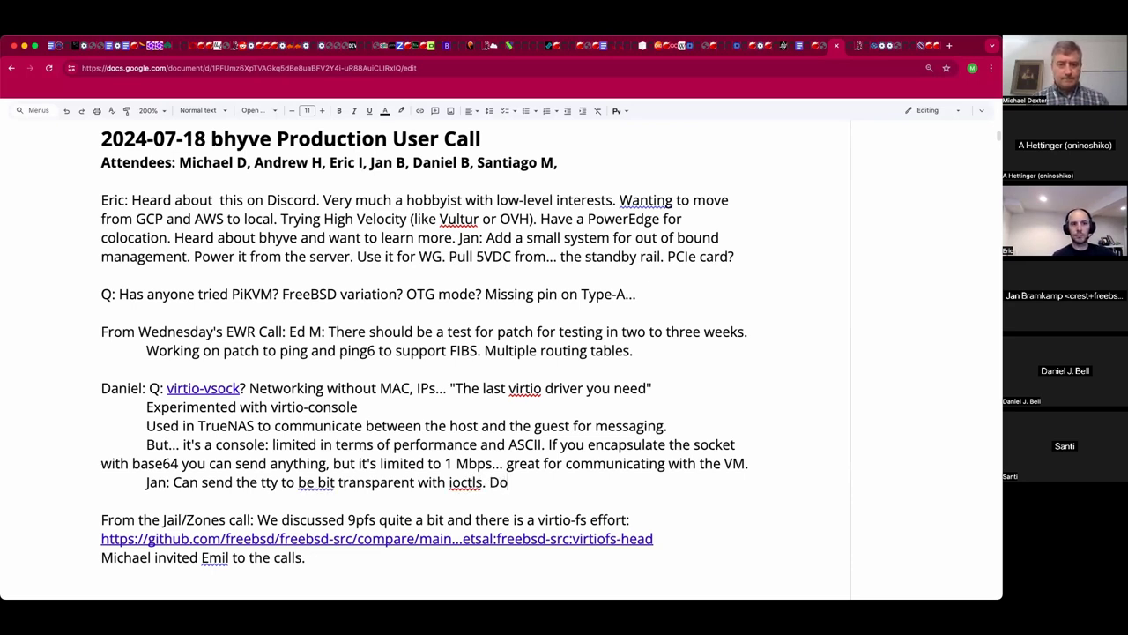
pyautogui.write("n't worry a")
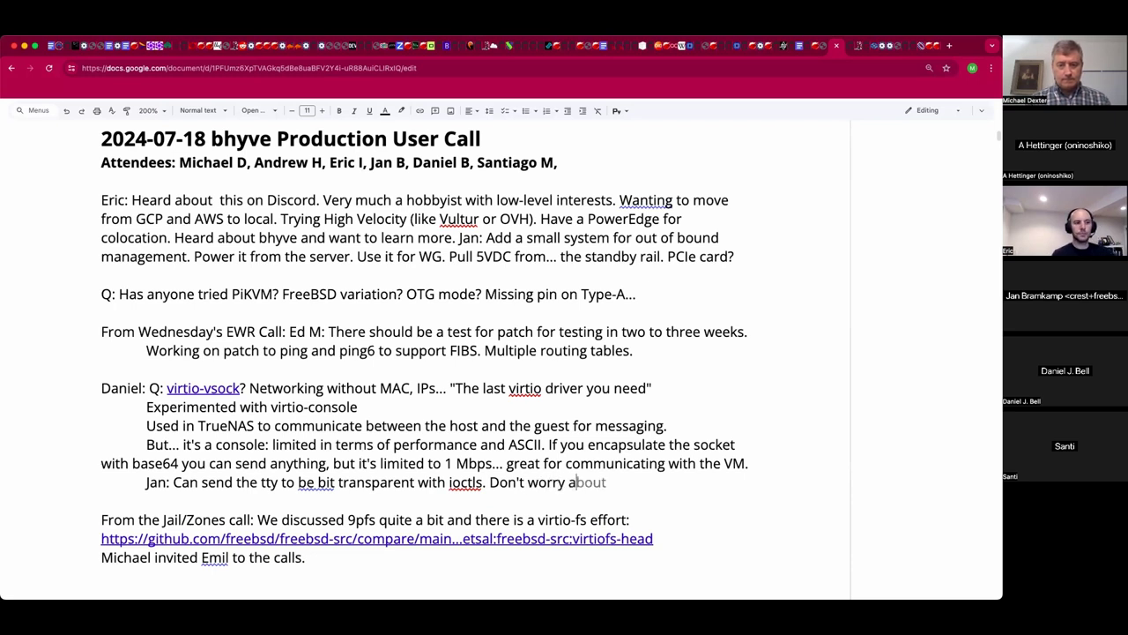
pyautogui.write('bout the virtual bre')
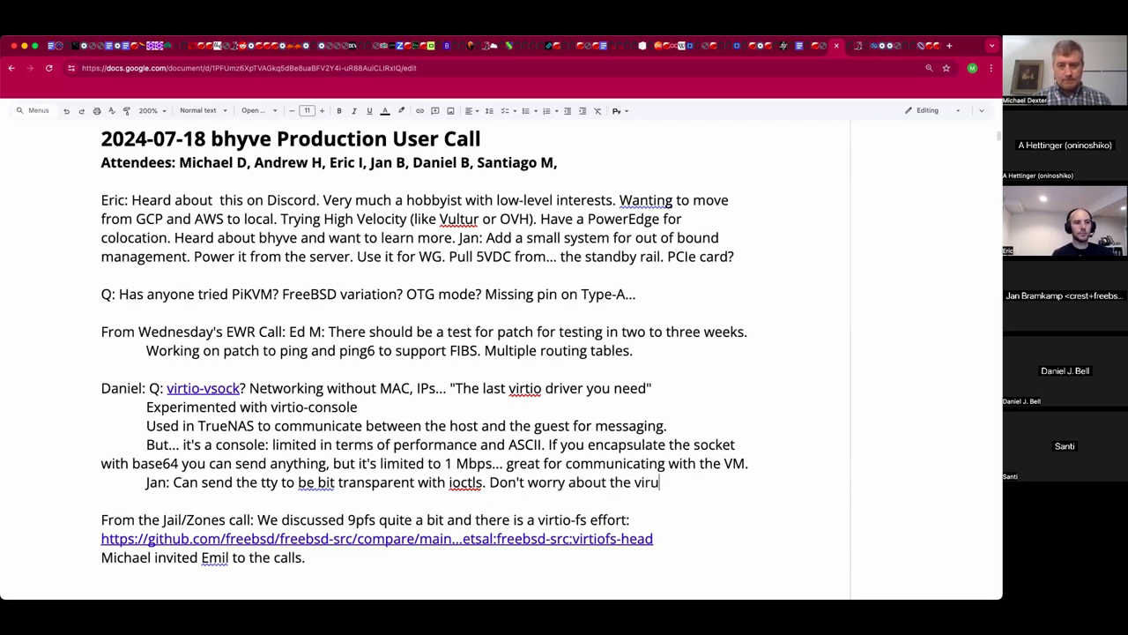
pyautogui.write('ak.')
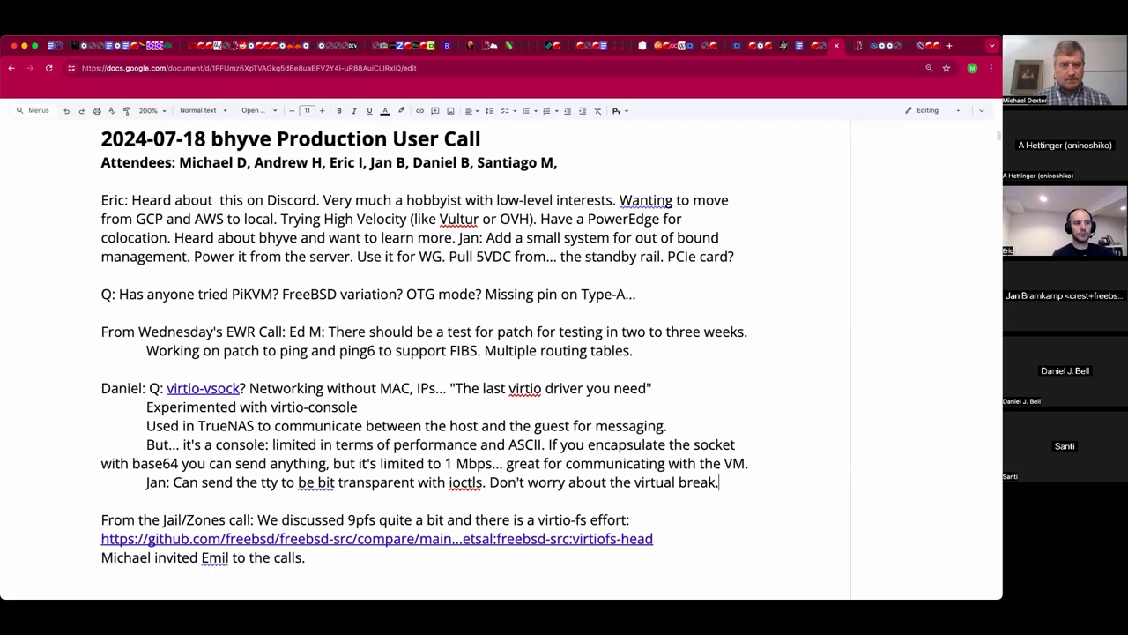
pyautogui.press('Return')
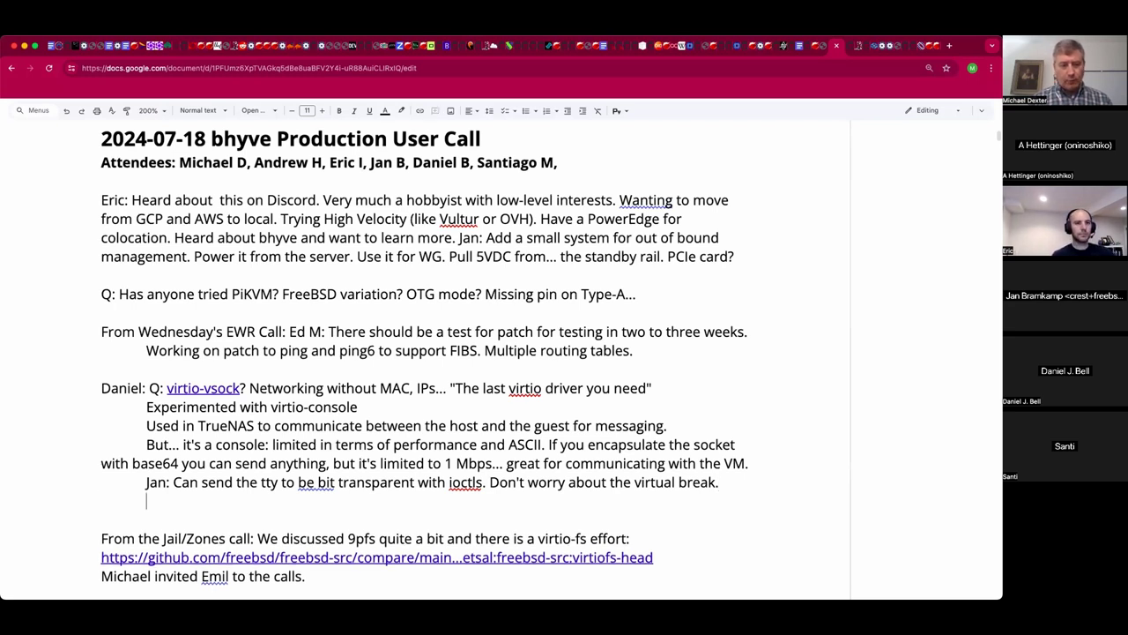
# Add a configuration note on virtio-console port labels and QEMU guest agent auto-start upon detection.
pyautogui.write('C')
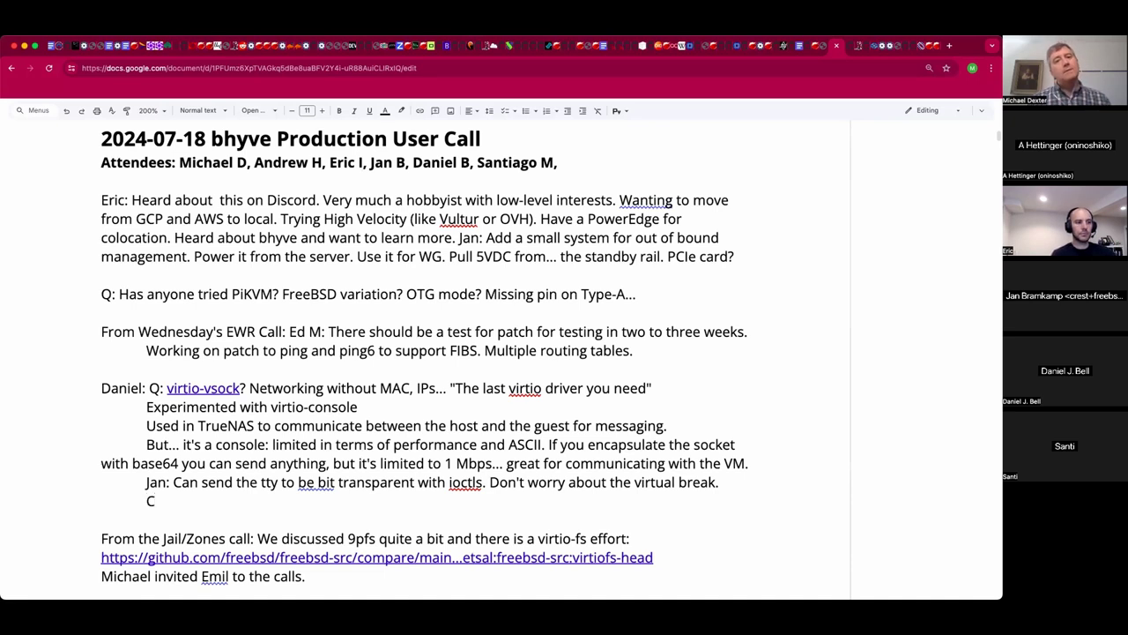
pyautogui.write('onfiguration ')
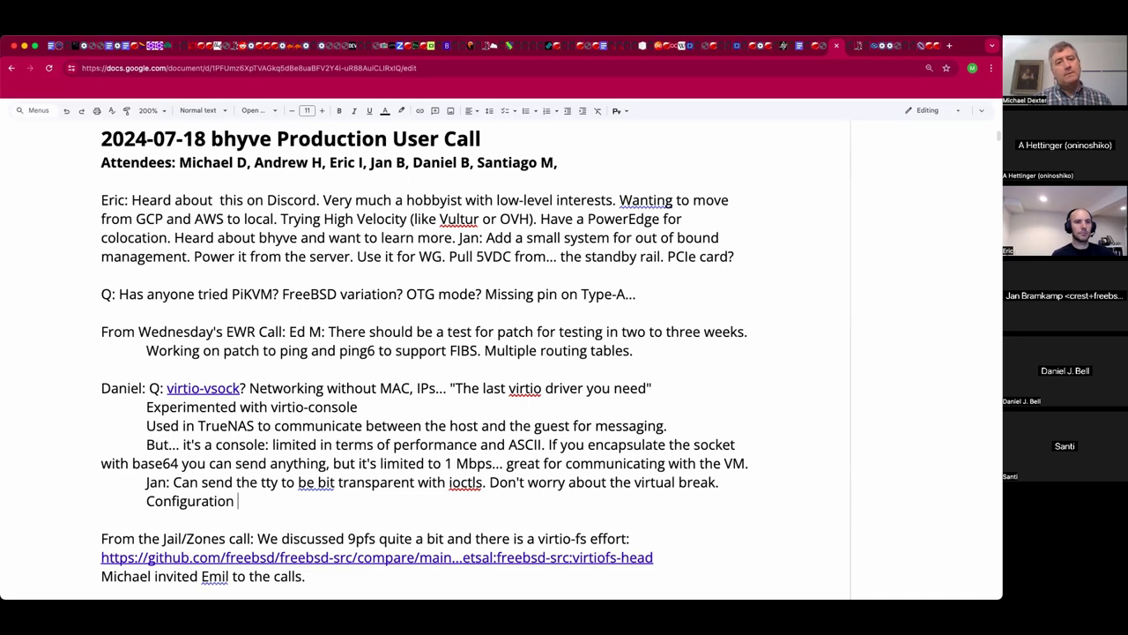
pyautogui.write('question')
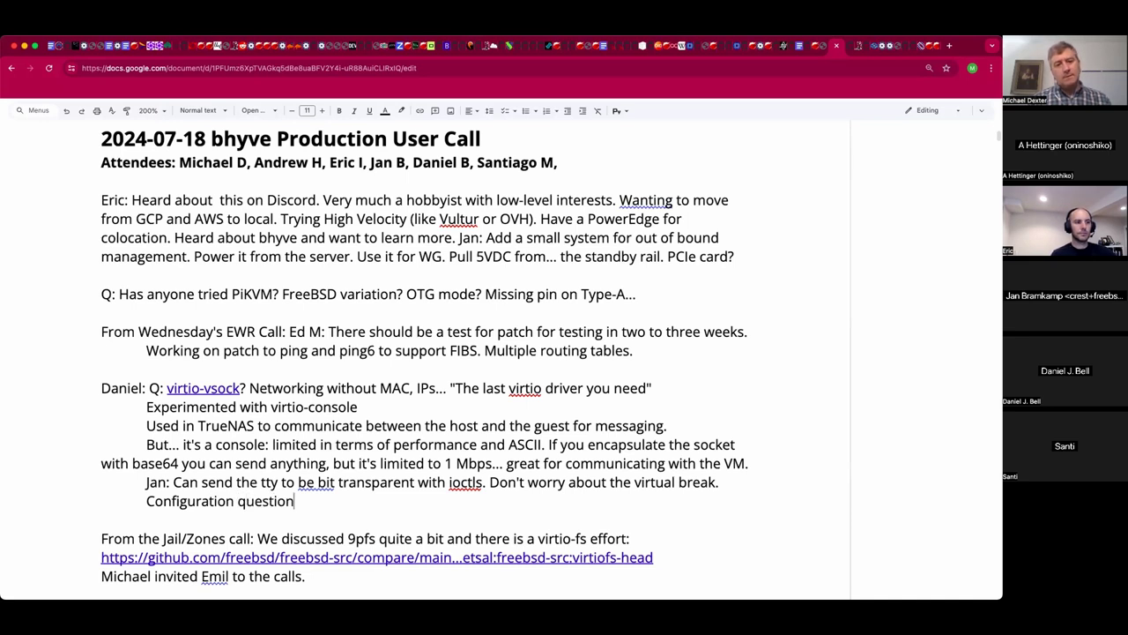
pyautogui.write(': Code open ')
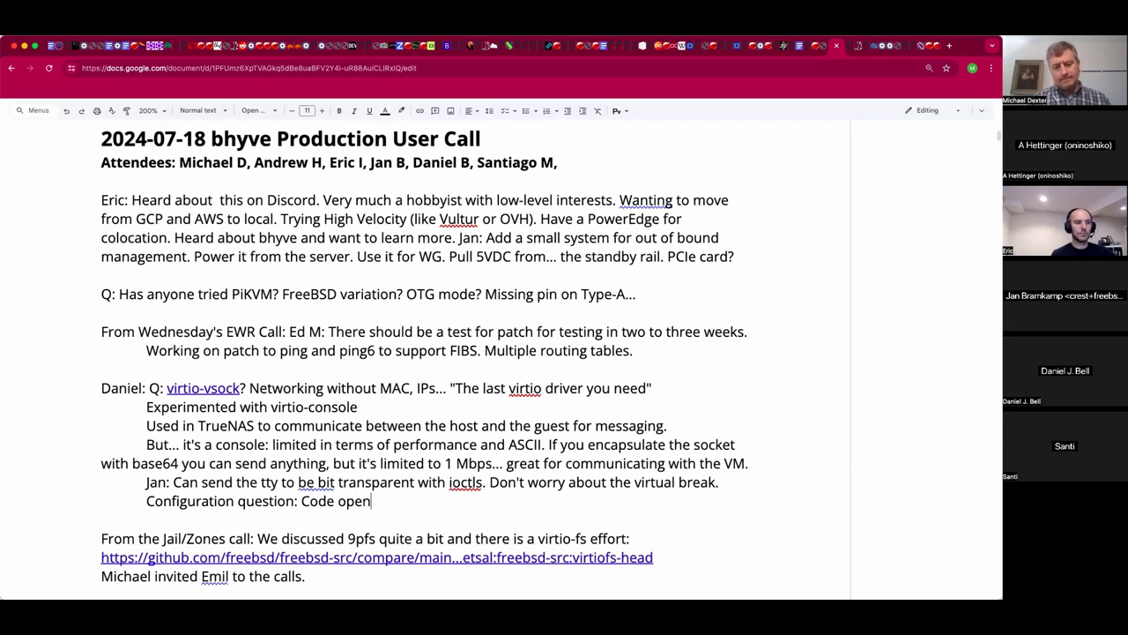
pyautogui.write('ing the tty in the ')
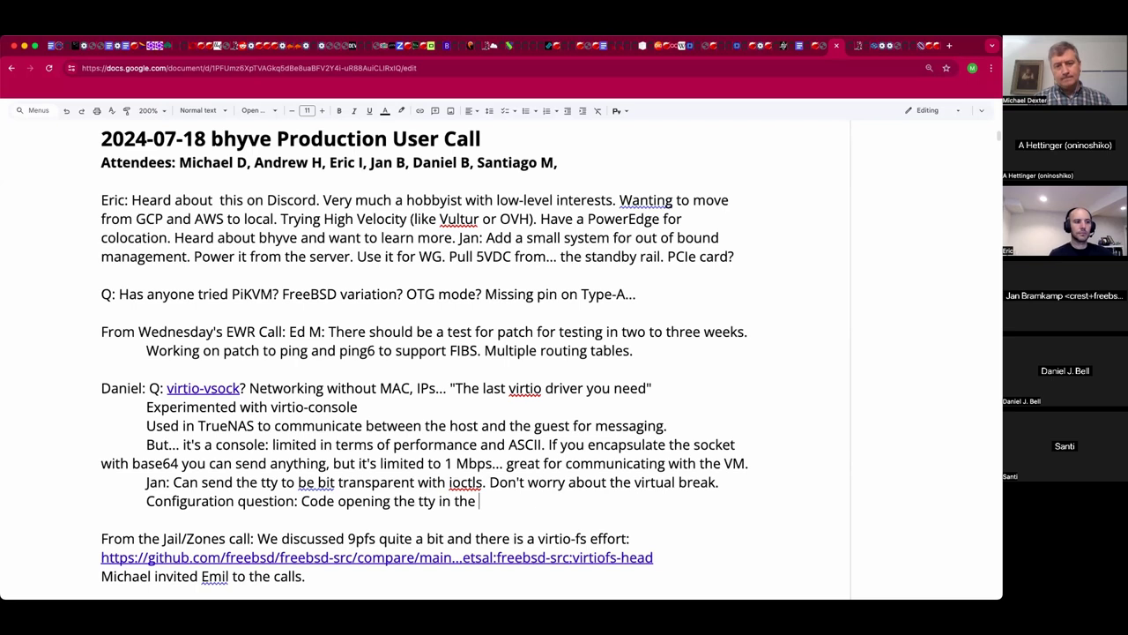
pyautogui.write('guest. v')
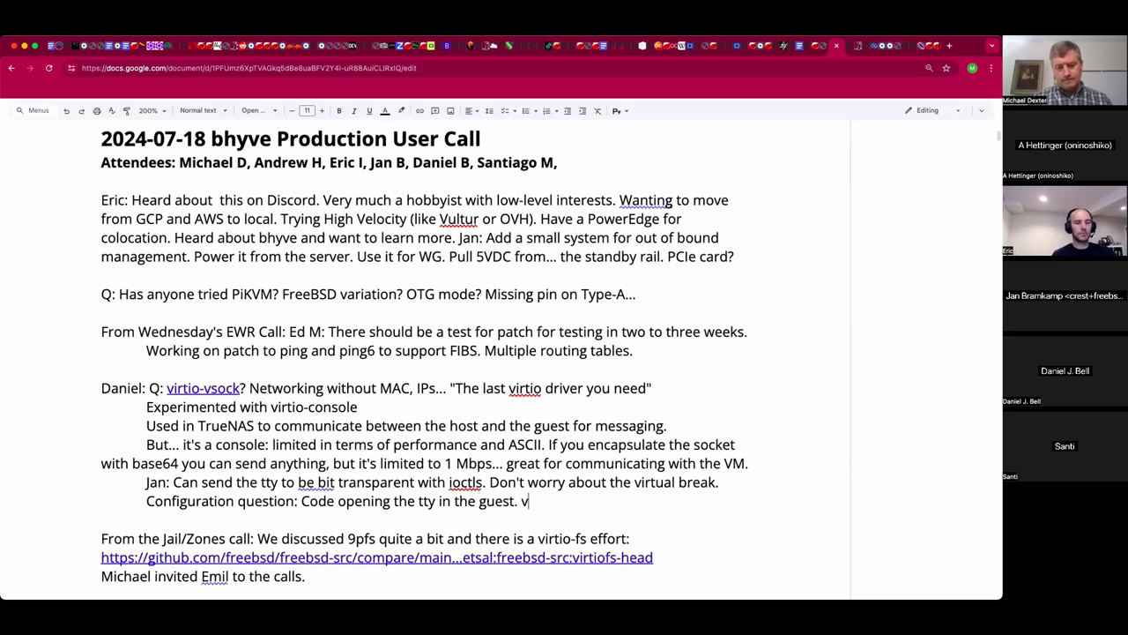
pyautogui.write('irtio-console ')
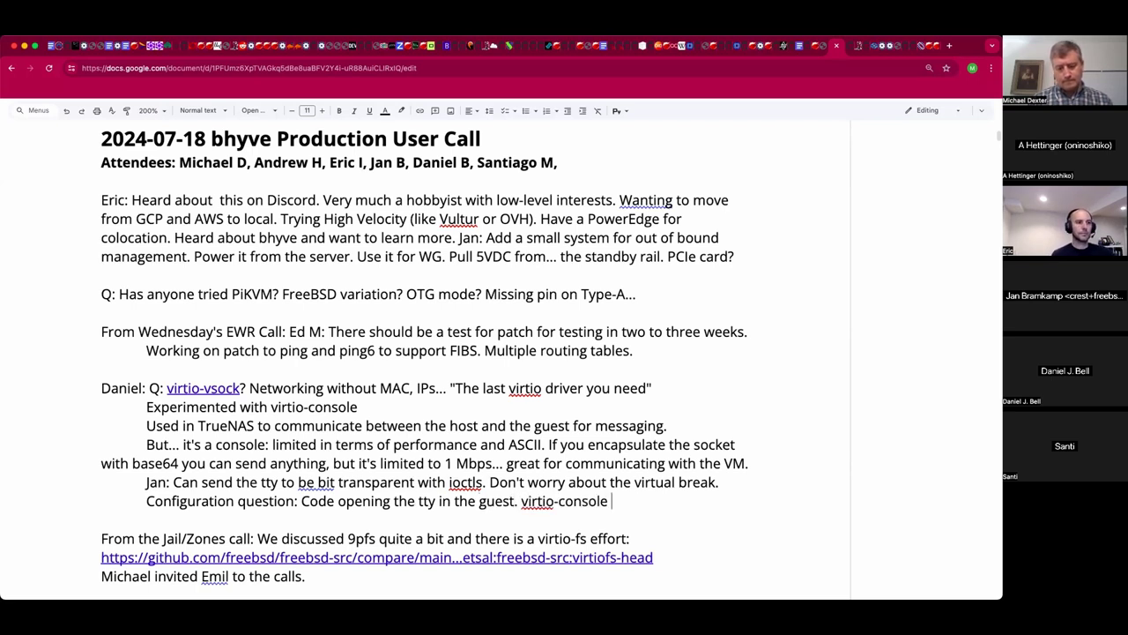
pyautogui.write('shows up as a seri')
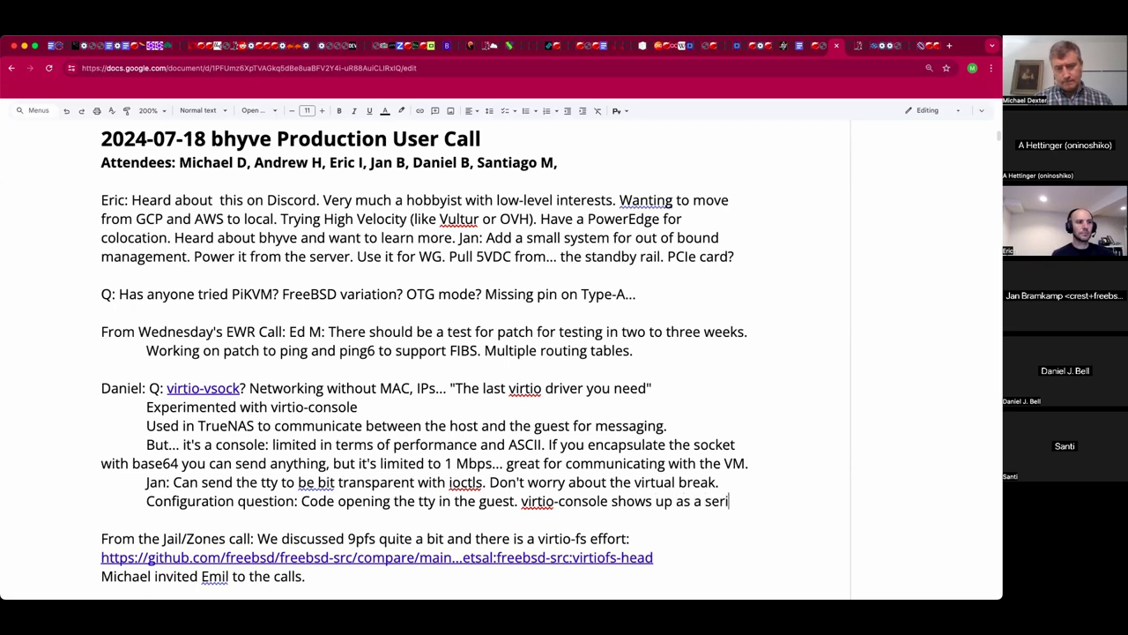
pyautogui.write('al port. ')
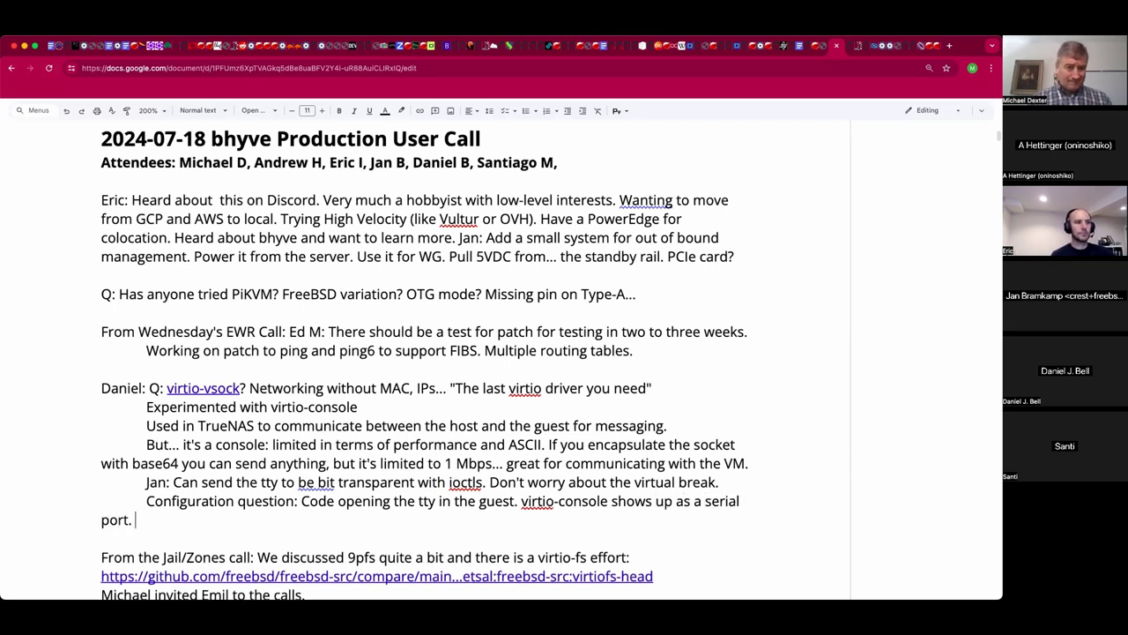
pyautogui.write('Not one of the ')
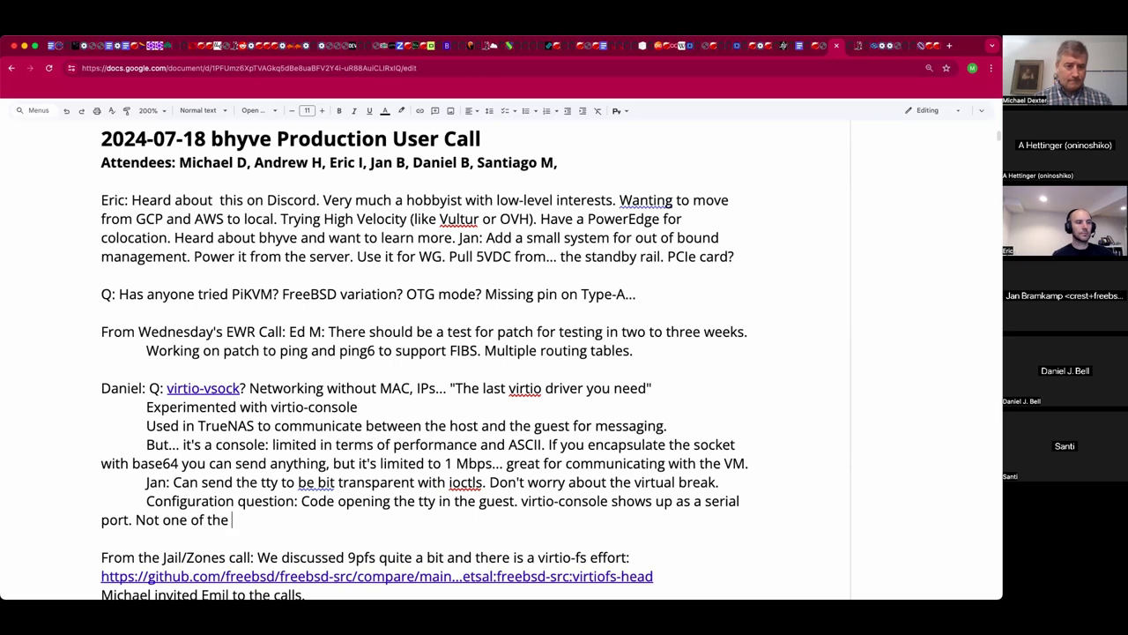
pyautogui.write('traditional PC')
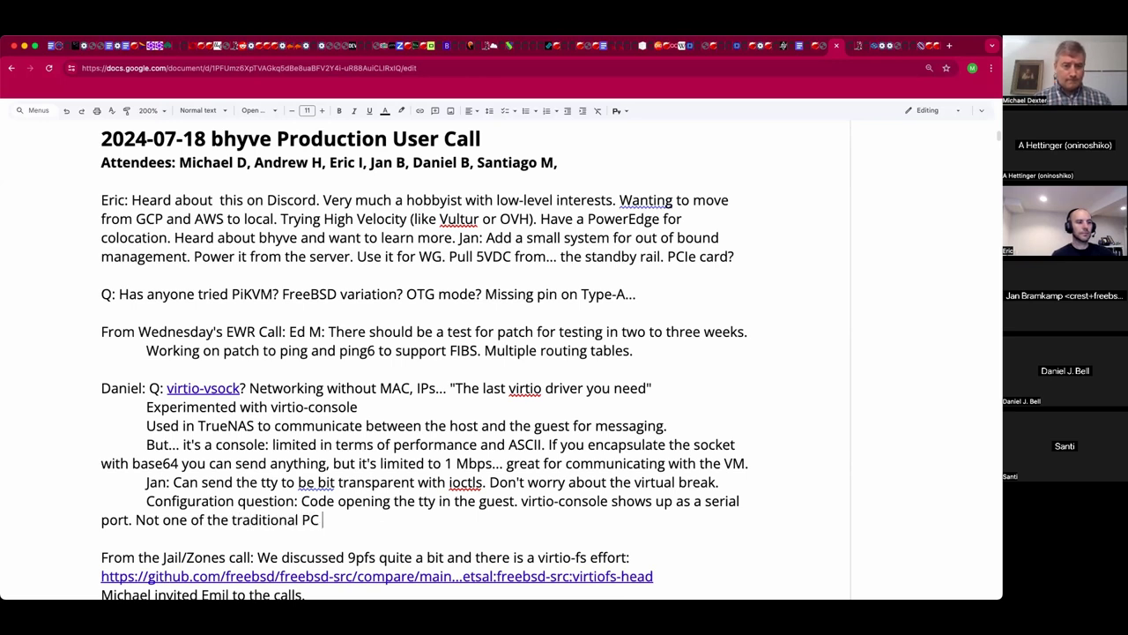
pyautogui.write(' serial ports...')
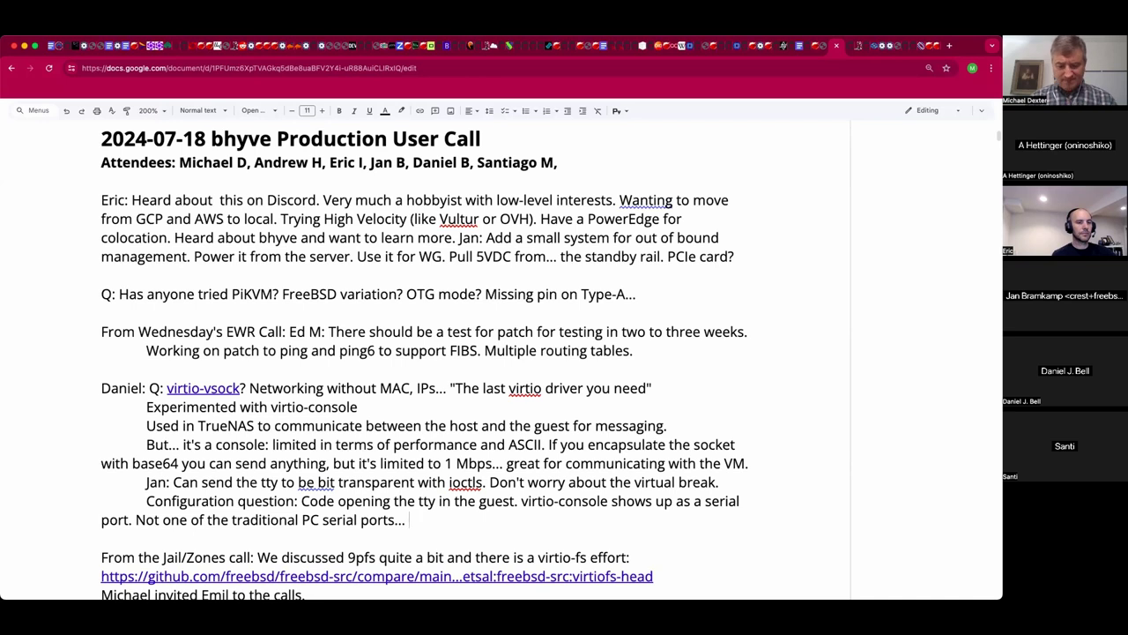
pyautogui.write('Can have a name attached to the ')
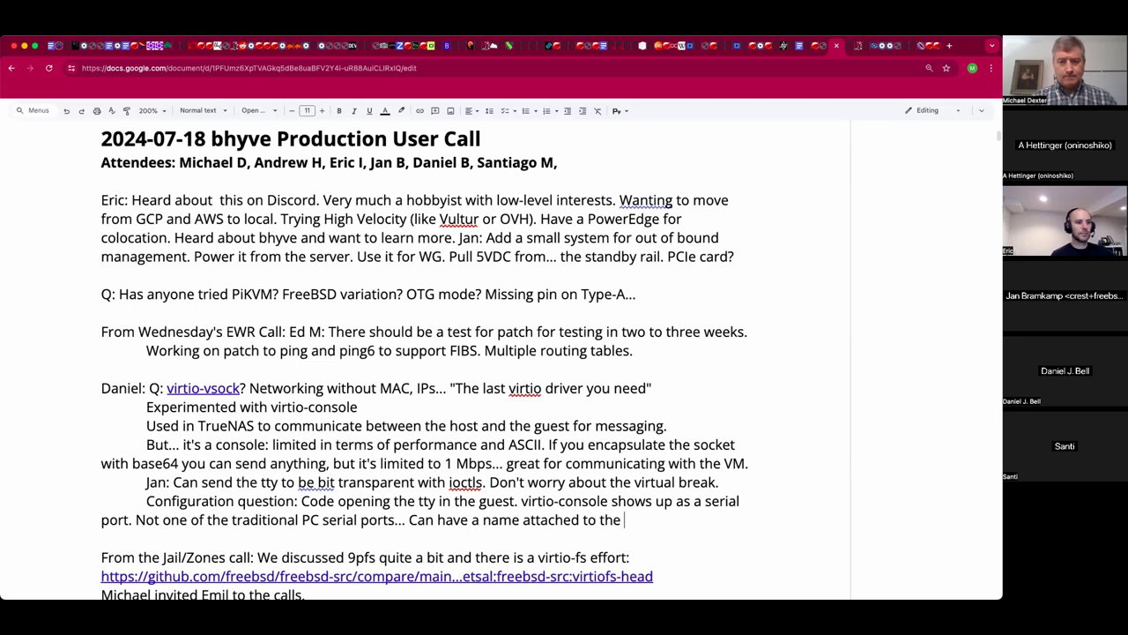
pyautogui.write('port. "Thi')
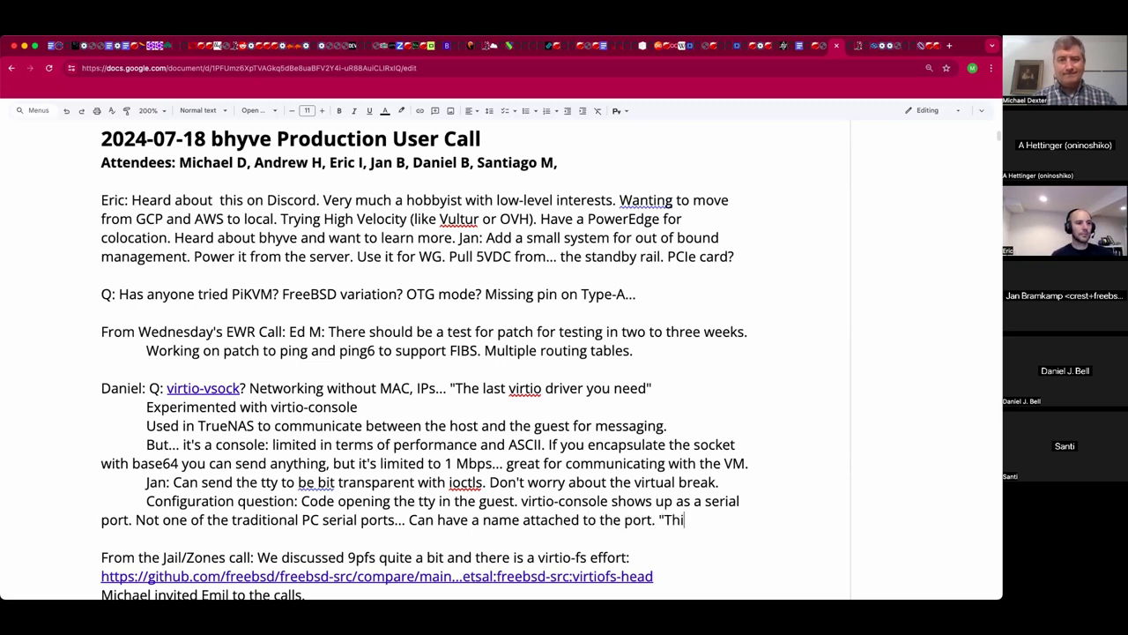
pyautogui.write('s port has thi')
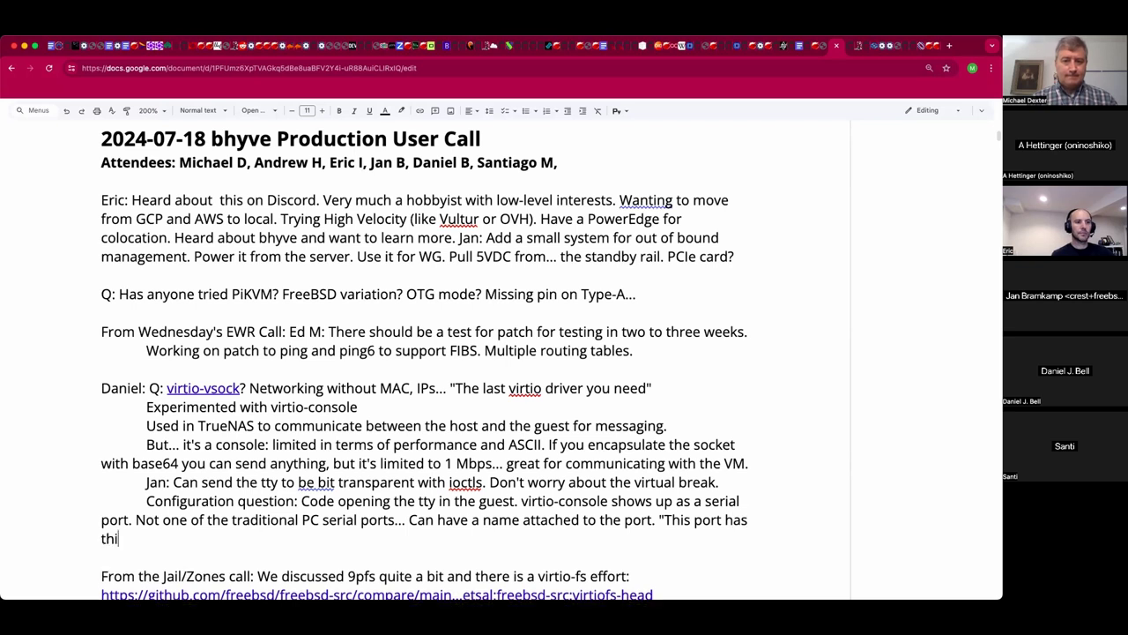
pyautogui.write('s label, COM1... QEMU gu')
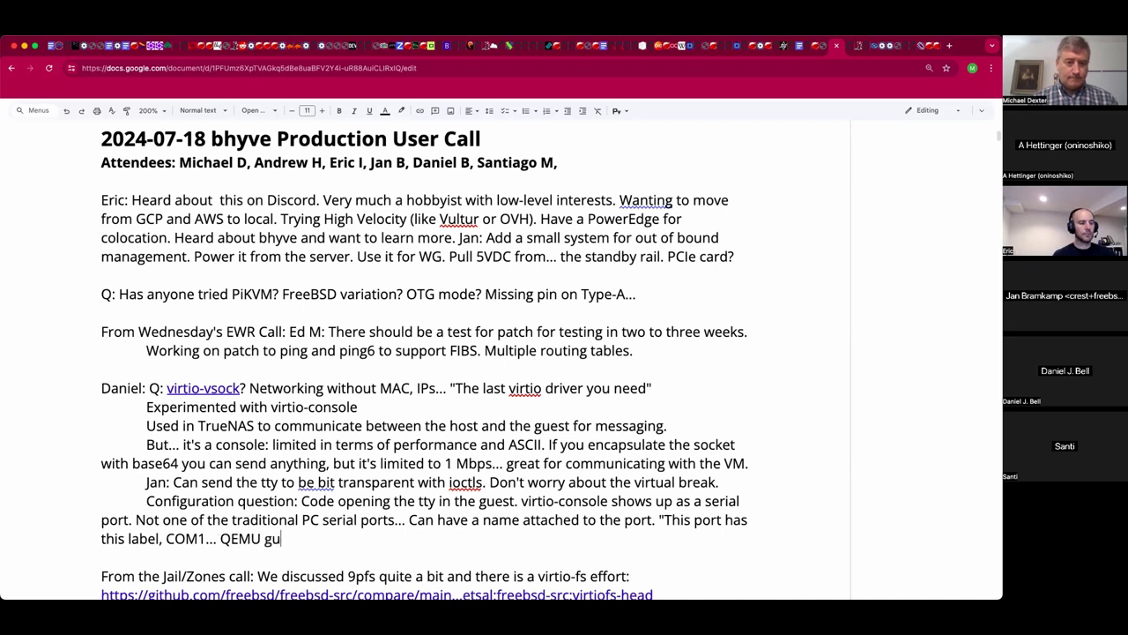
pyautogui.write('est agent port...')
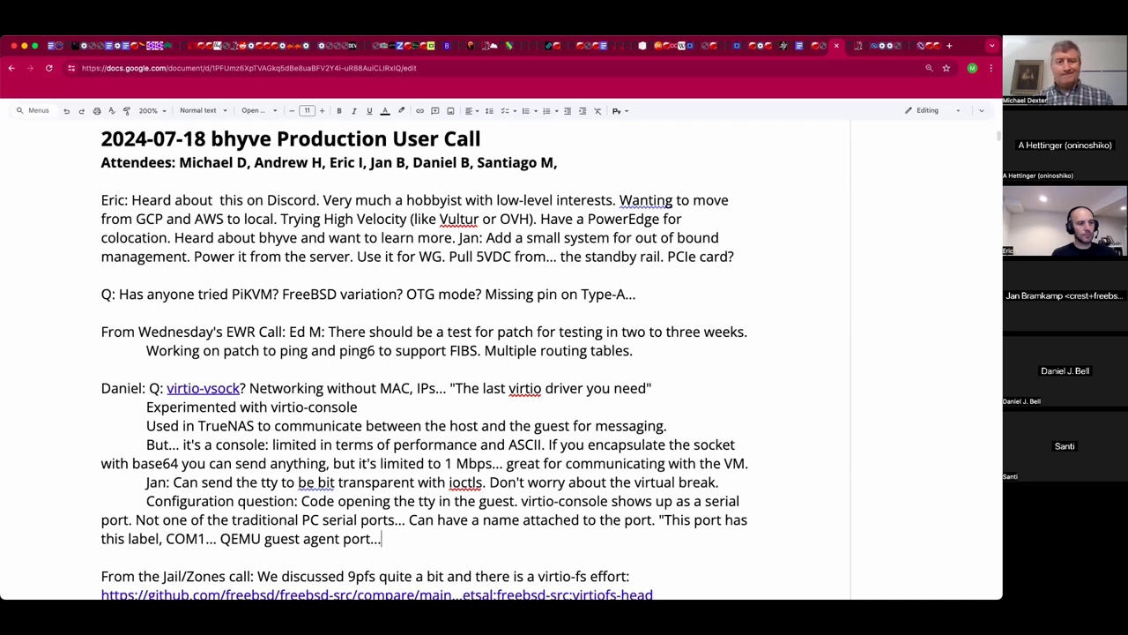
pyautogui.write(' QEMU')
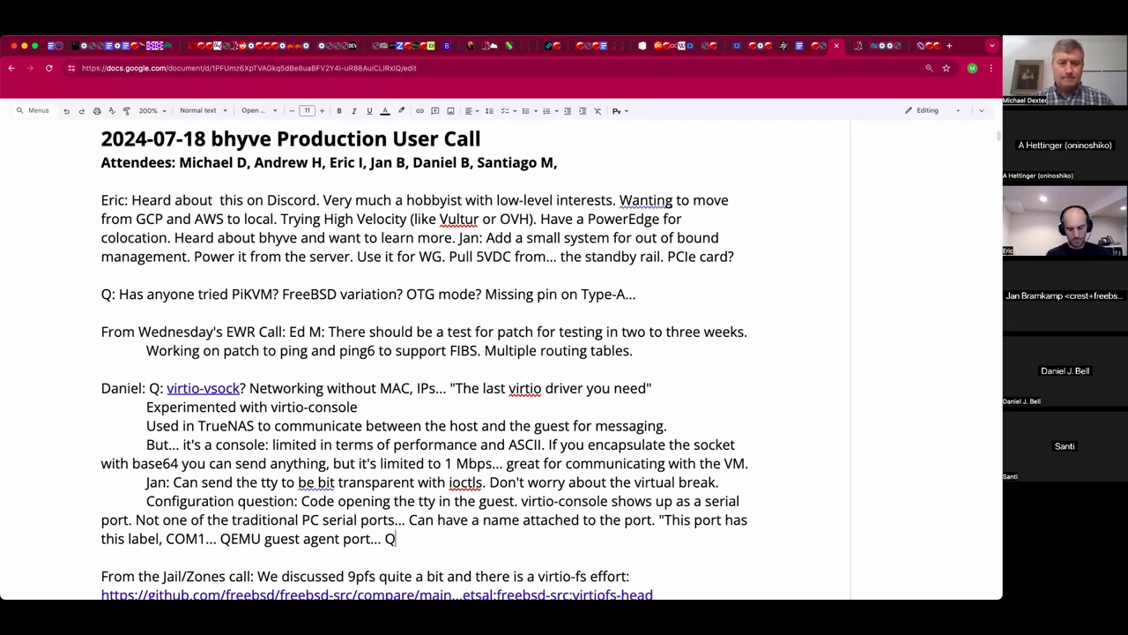
pyautogui.write(' g')
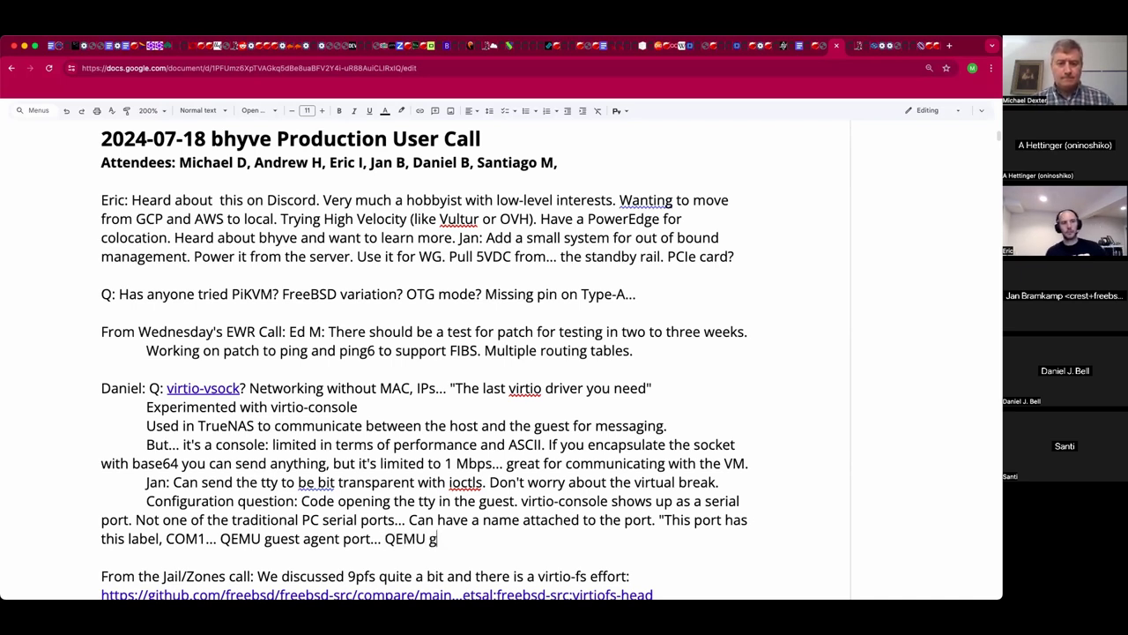
pyautogui.write('uest agent will')
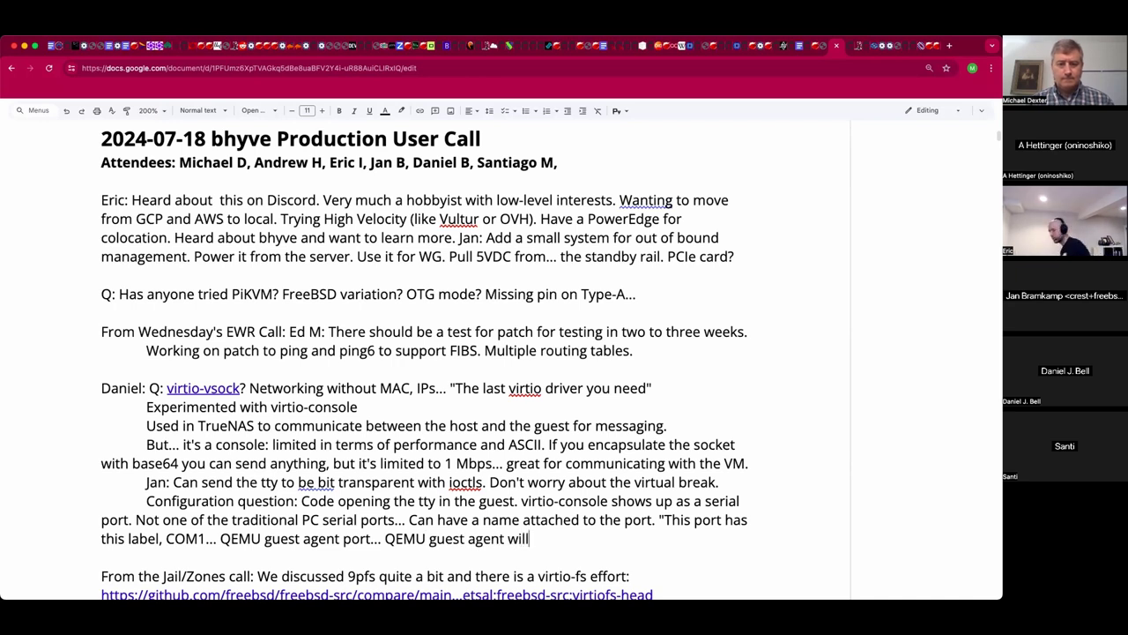
pyautogui.write(' auto-start.')
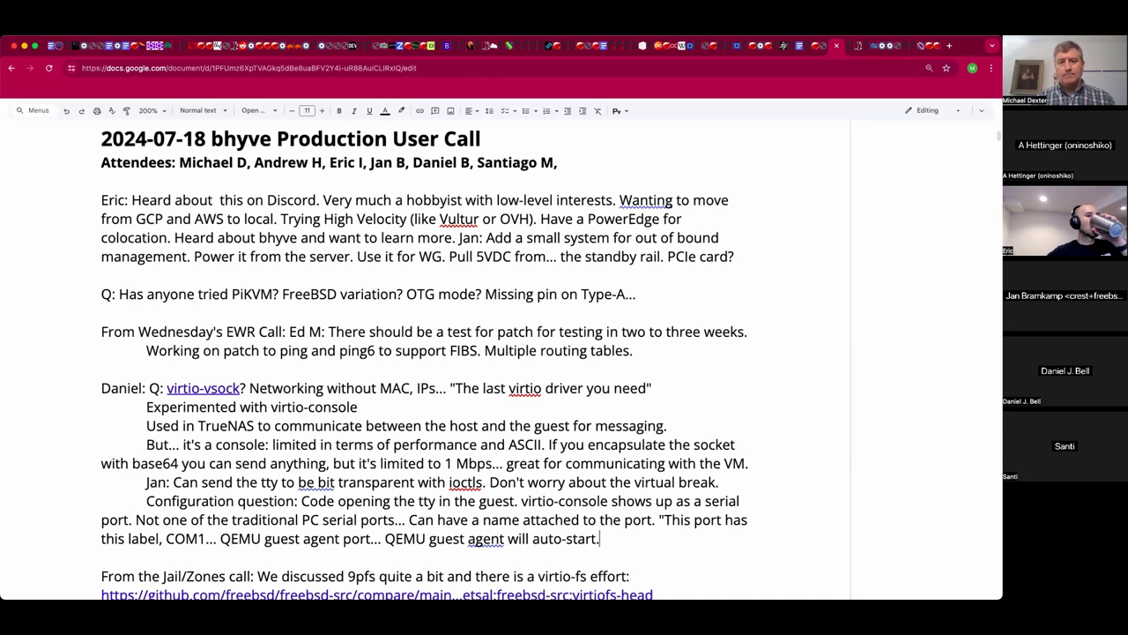
pyautogui.press('BackSpace')
pyautogui.write('upon detection.')
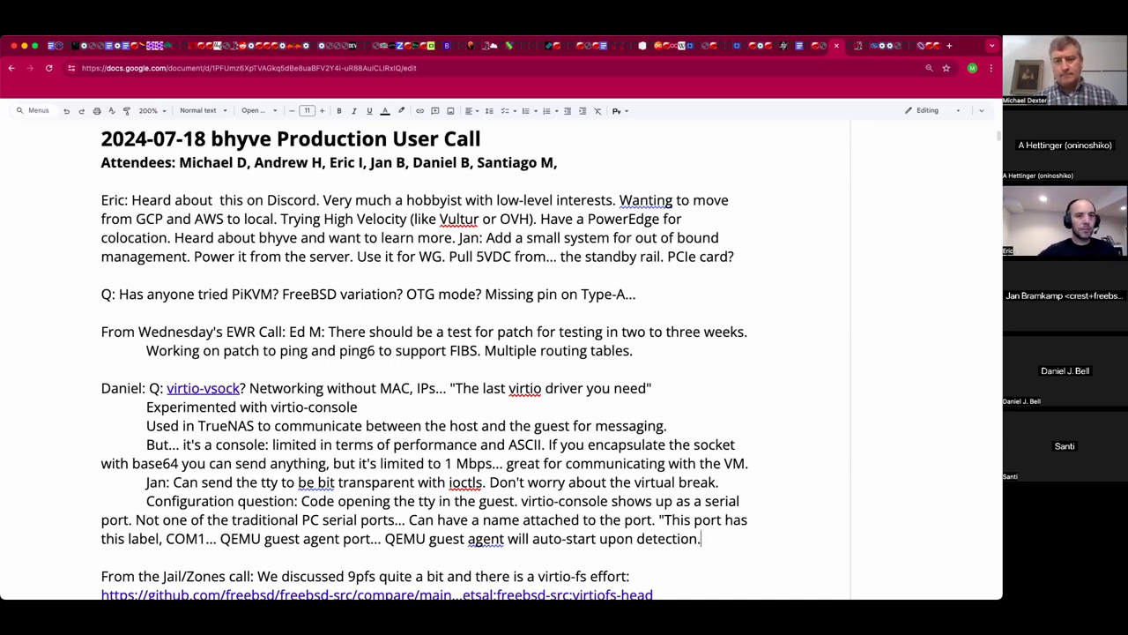
pyautogui.press('Return')
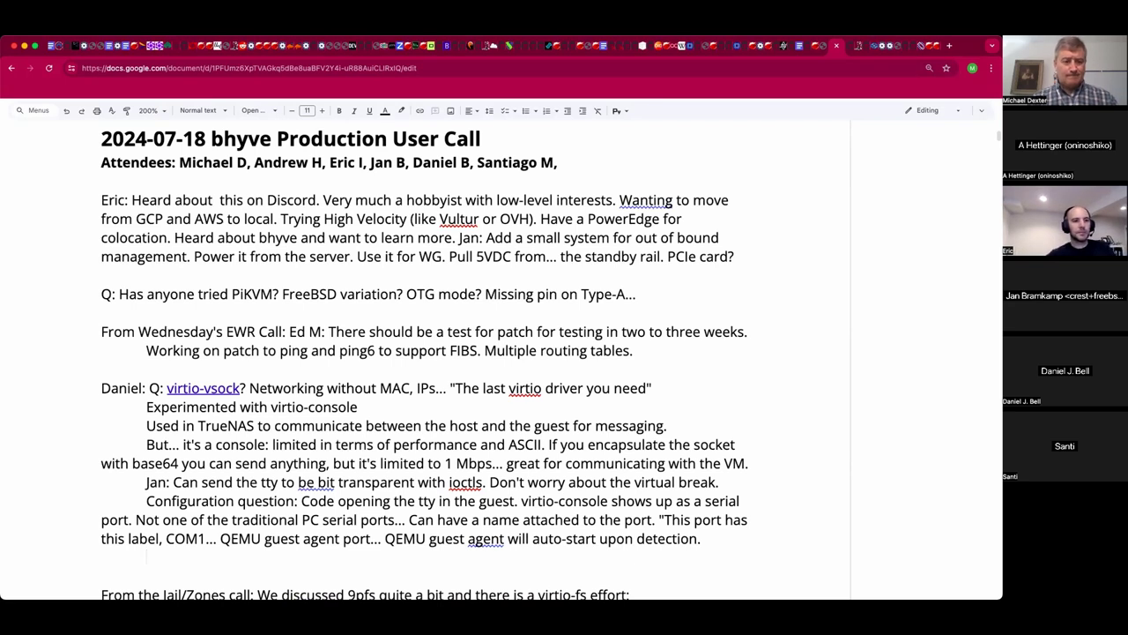
# Add the indented line 'Why so slow?' beneath the configuration note.
pyautogui.write('WHy so slow?')
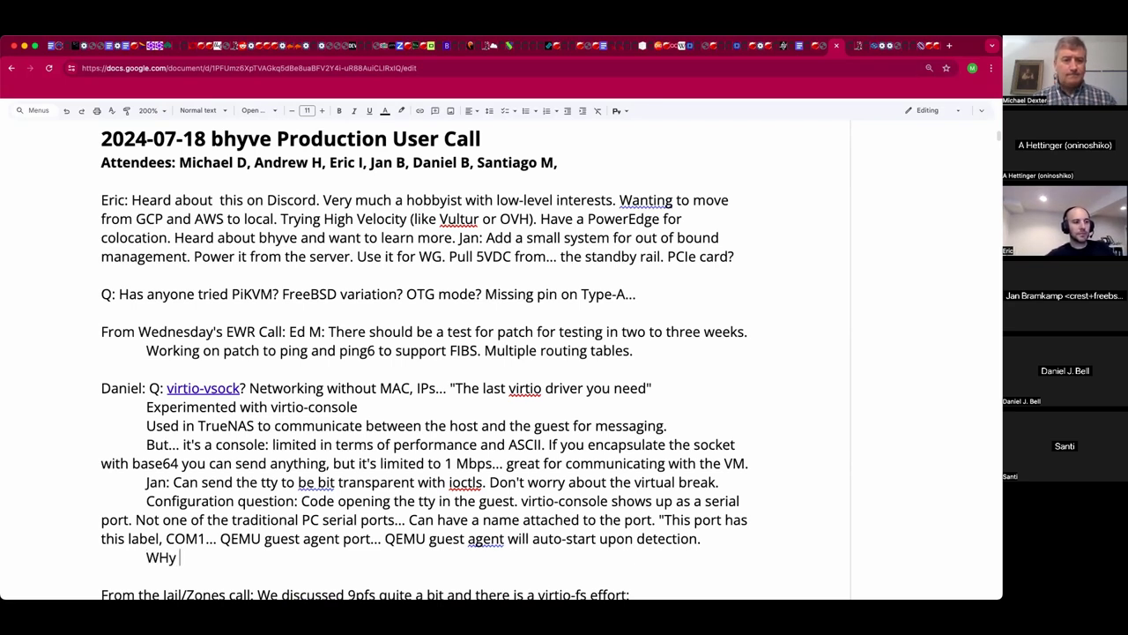
pyautogui.click(147, 557)
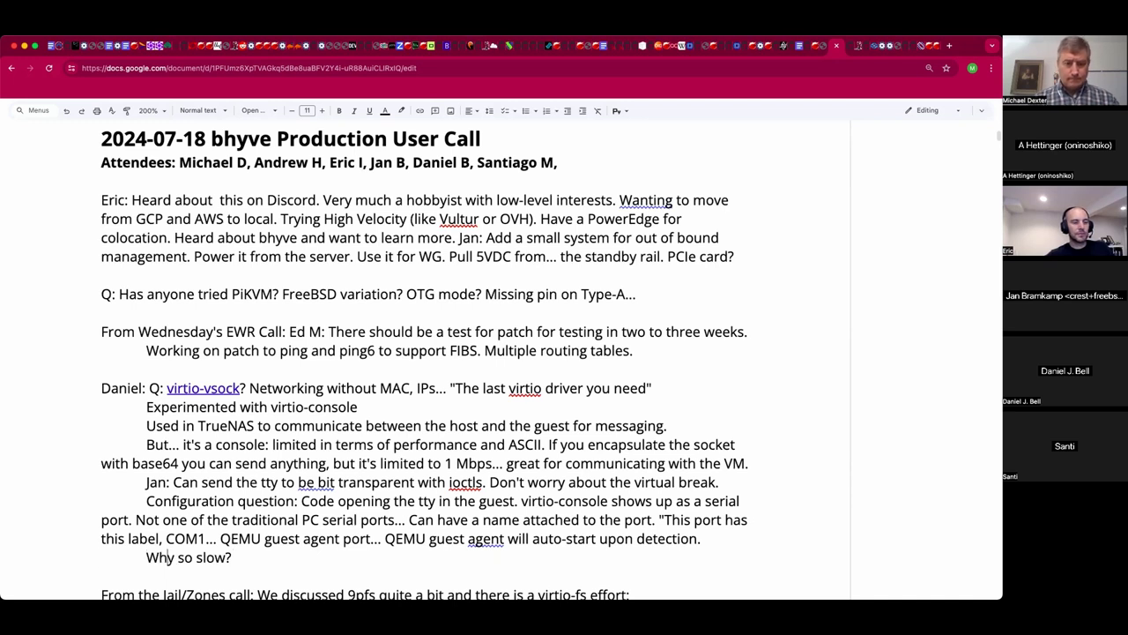
pyautogui.press('super+Down')
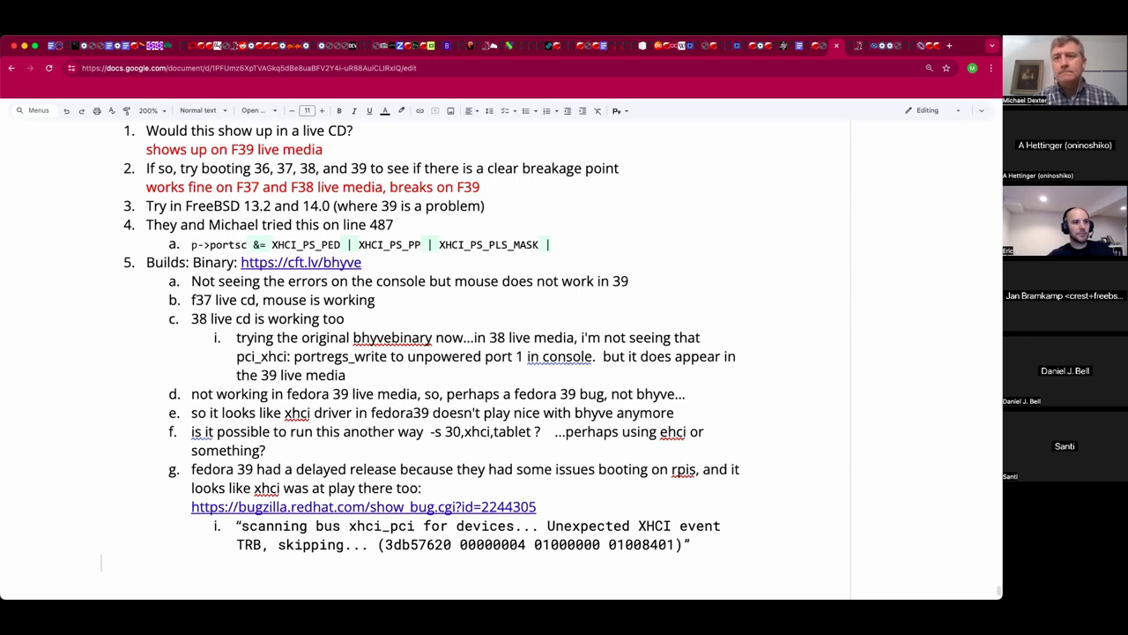
# Scroll from the document's end back up to the 'Why so slow?' line.
pyautogui.scroll(15, 233, 357)
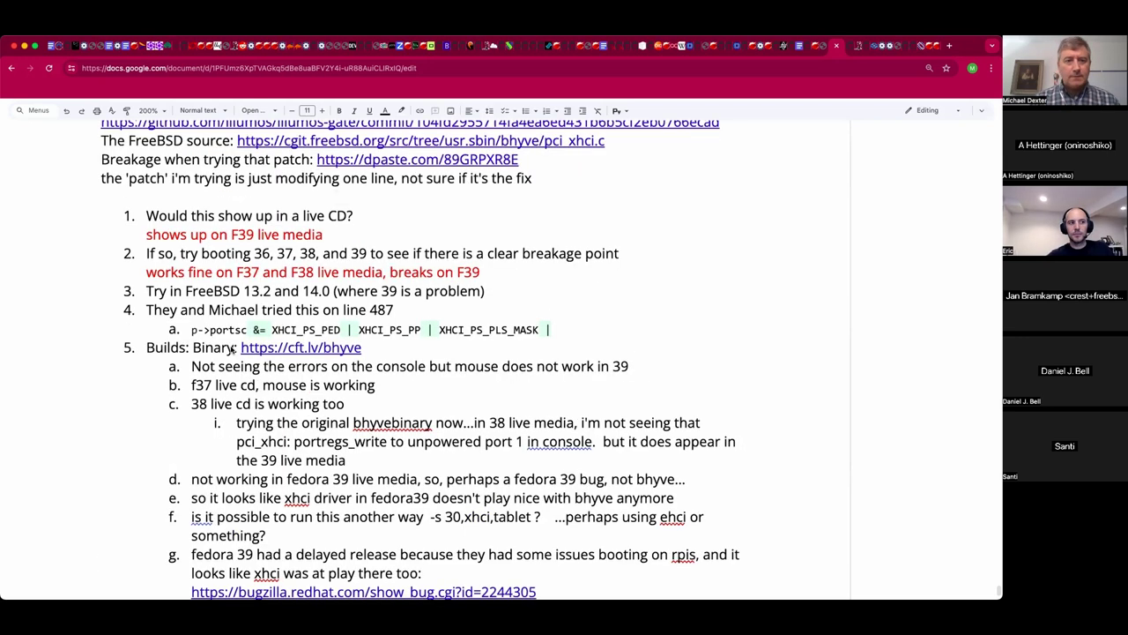
pyautogui.scroll(10, 253, 321)
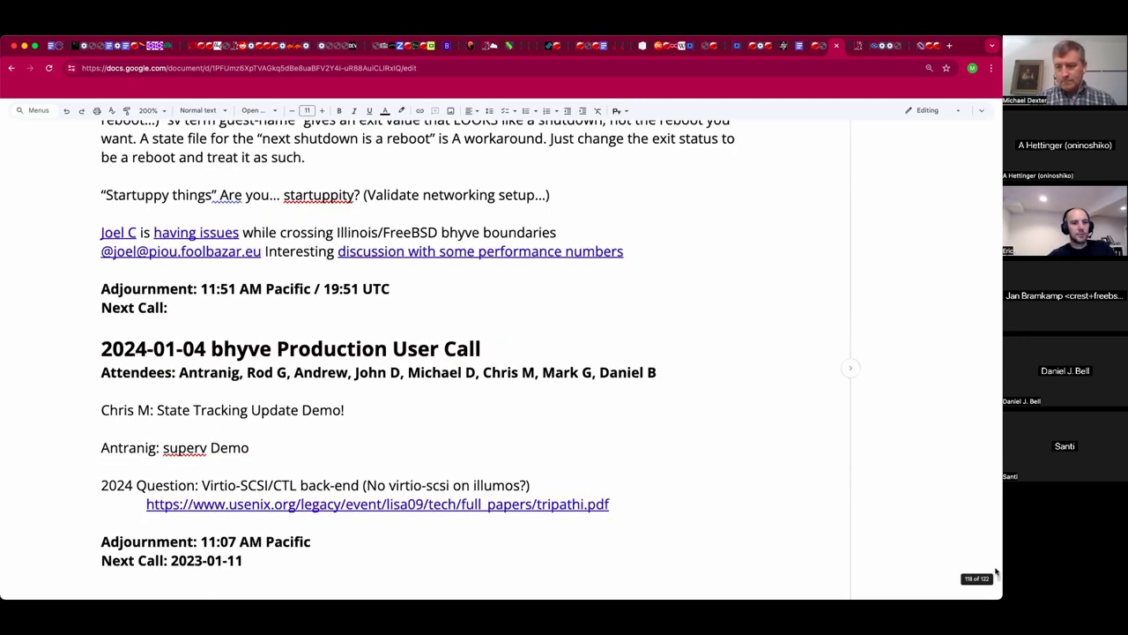
pyautogui.moveTo(999, 575); pyautogui.dragTo(998, 150)
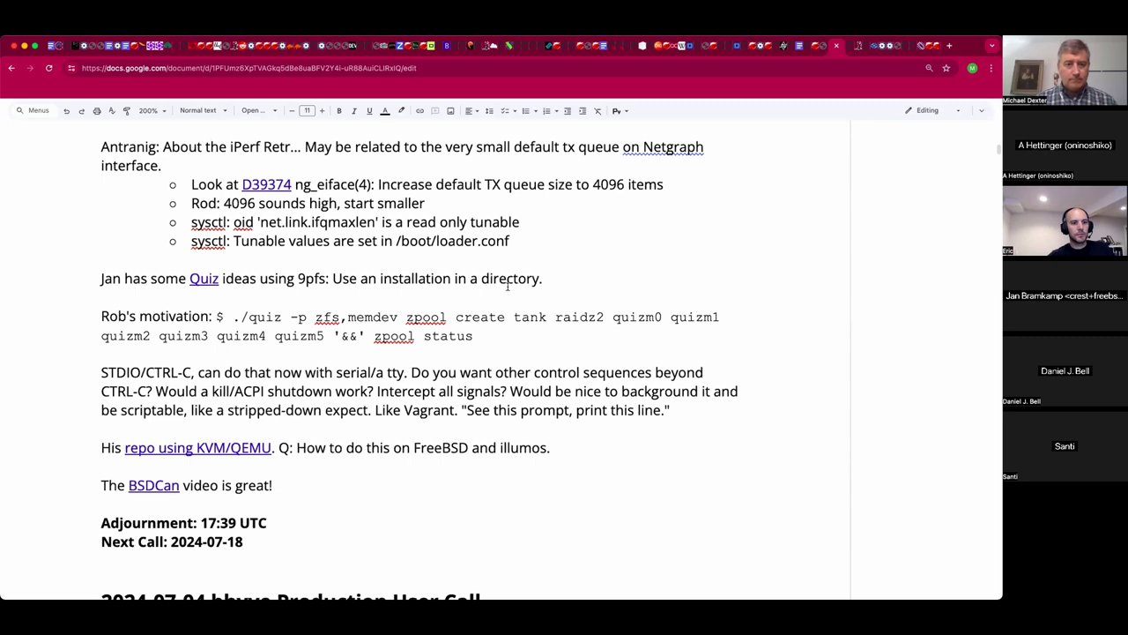
pyautogui.scroll(1, 507, 284)
pyautogui.scroll(-5, 506, 284)
pyautogui.scroll(3, 506, 285)
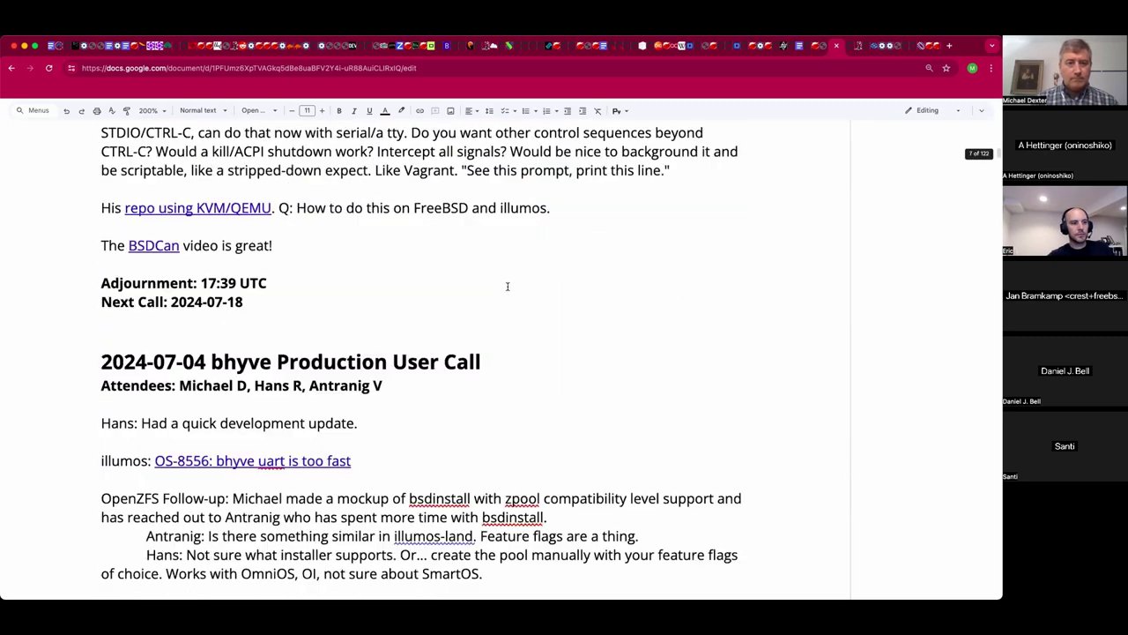
pyautogui.scroll(3, 507, 285)
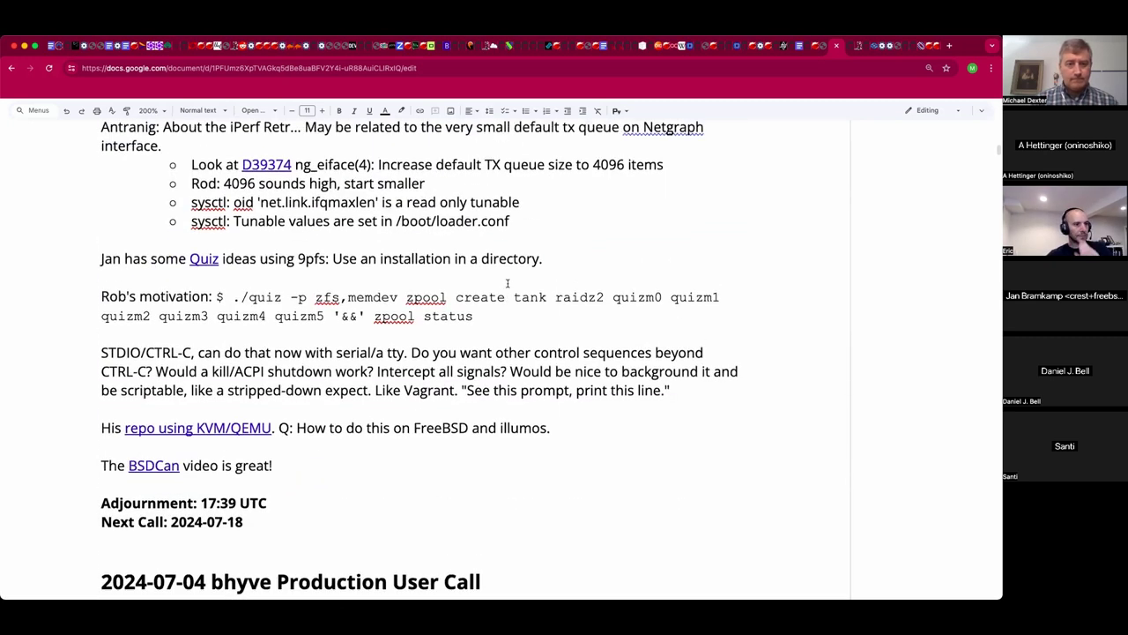
pyautogui.scroll(3, 506, 283)
pyautogui.scroll(8, 507, 283)
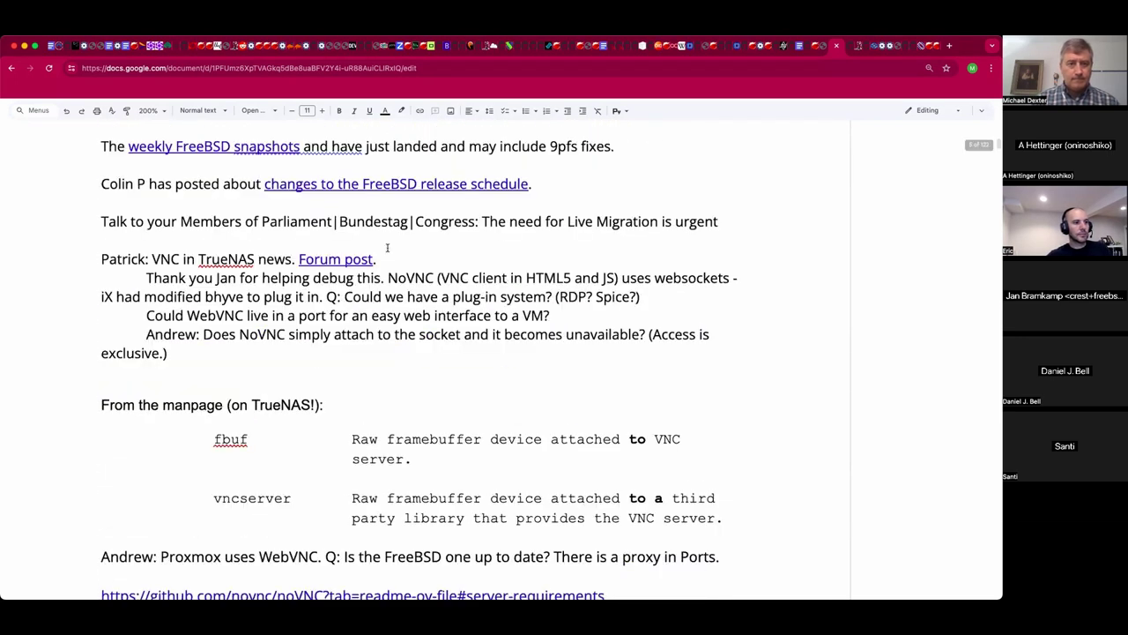
pyautogui.scroll(2, 396, 245)
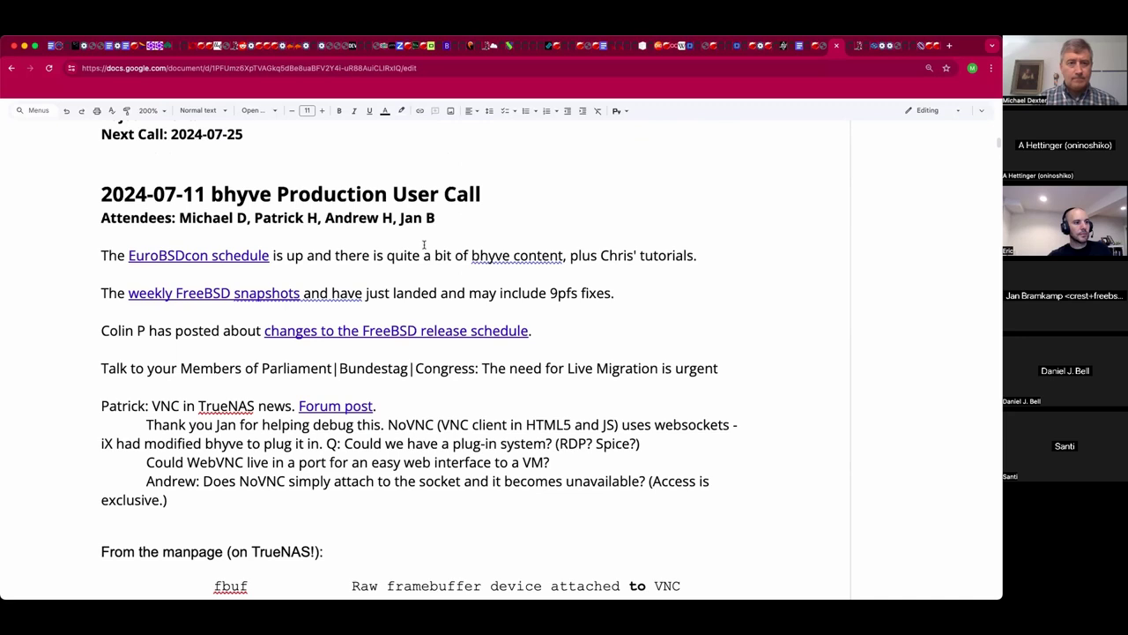
pyautogui.scroll(6, 424, 245)
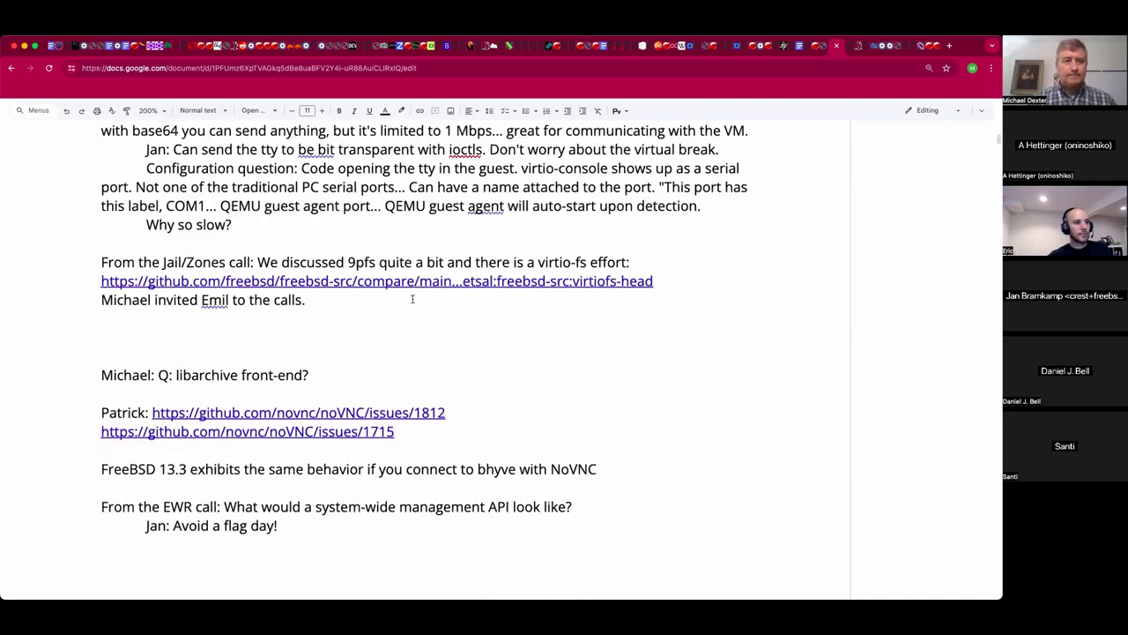
pyautogui.scroll(1, 411, 299)
# Add 'Context switches?' and the sysctl tweaks / stty raw mode suggestion to the 'Why so slow?' note.
pyautogui.write('Context switches?')
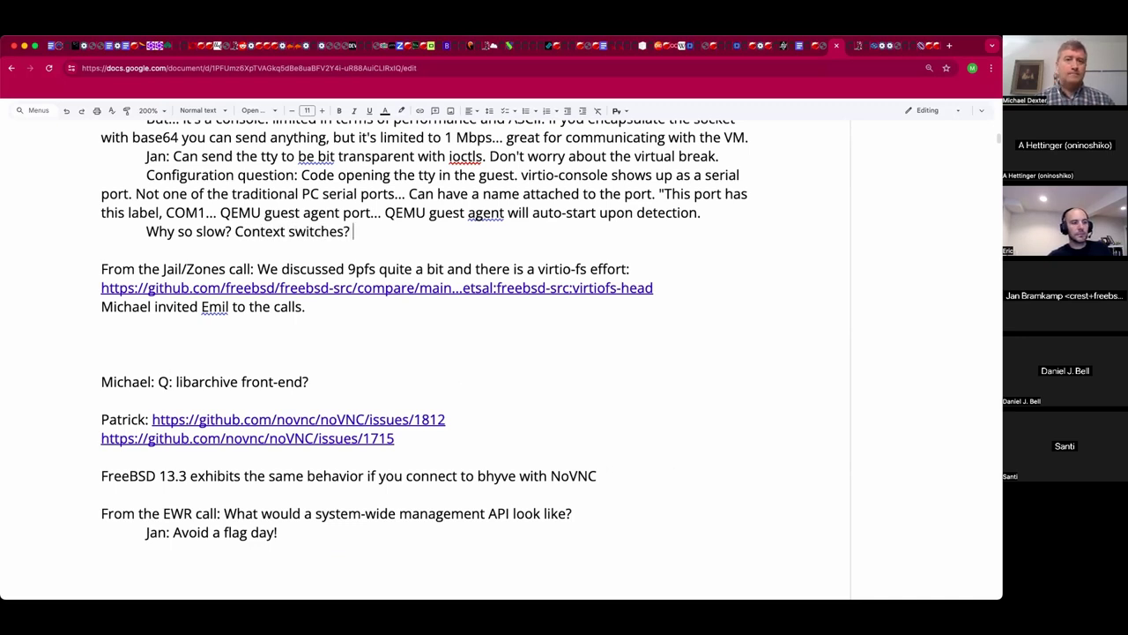
pyautogui.scroll(3, 370, 244)
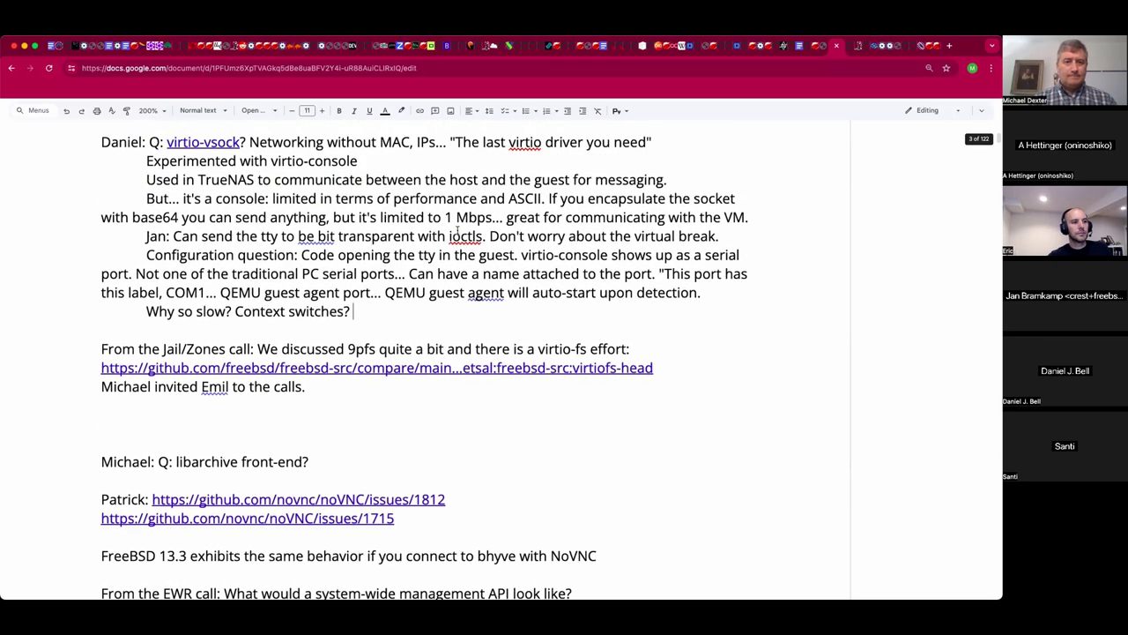
pyautogui.click(461, 312)
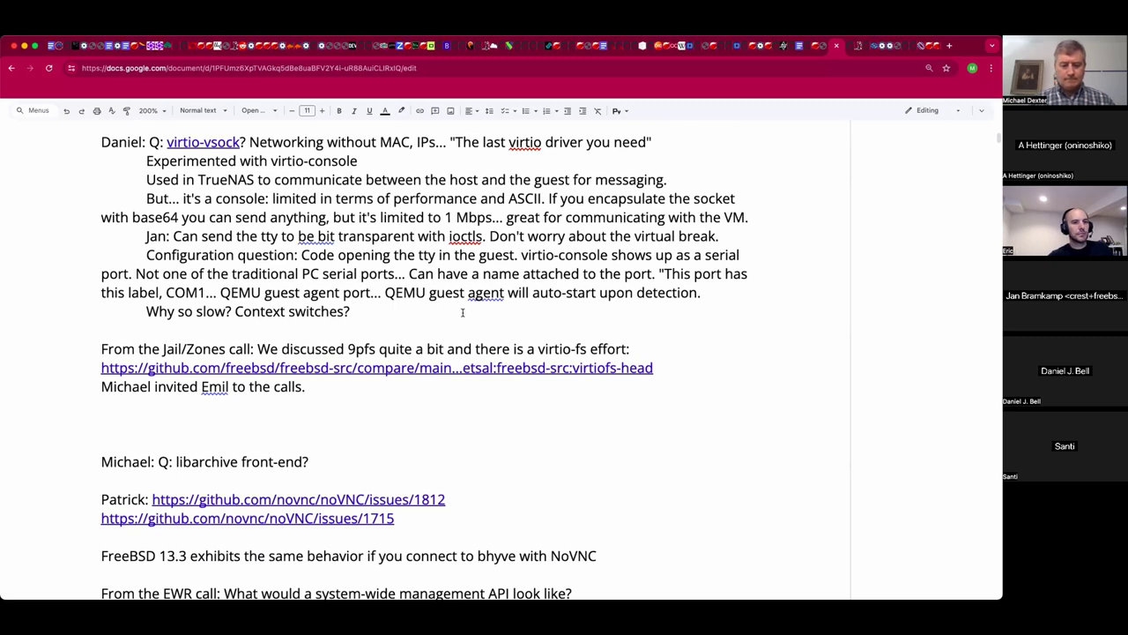
pyautogui.write('sy')
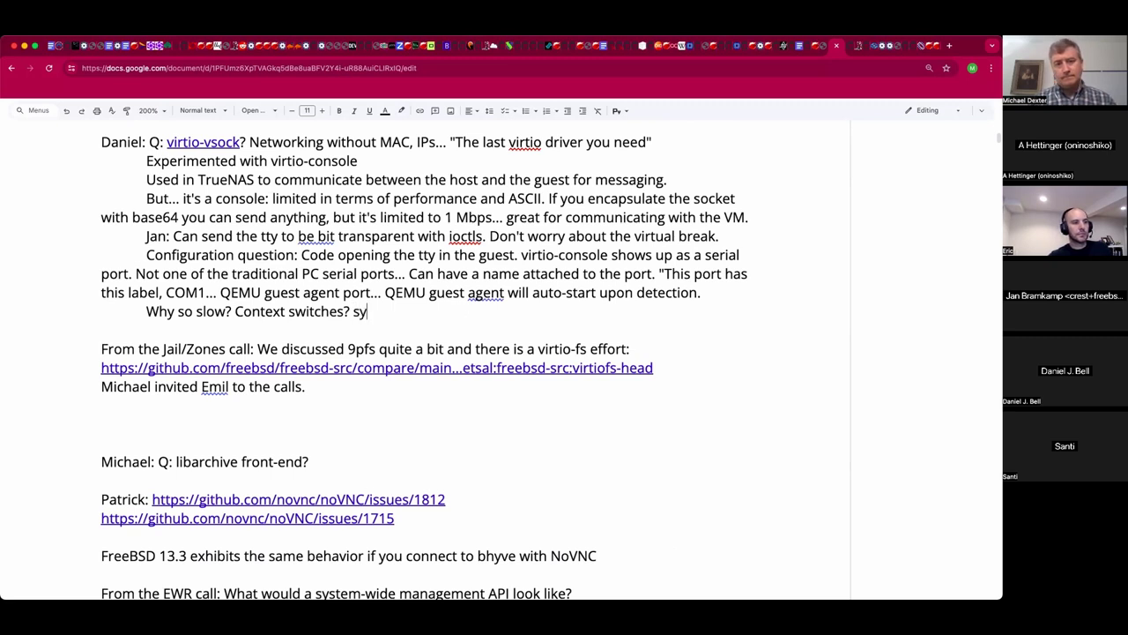
pyautogui.write('sctls twe')
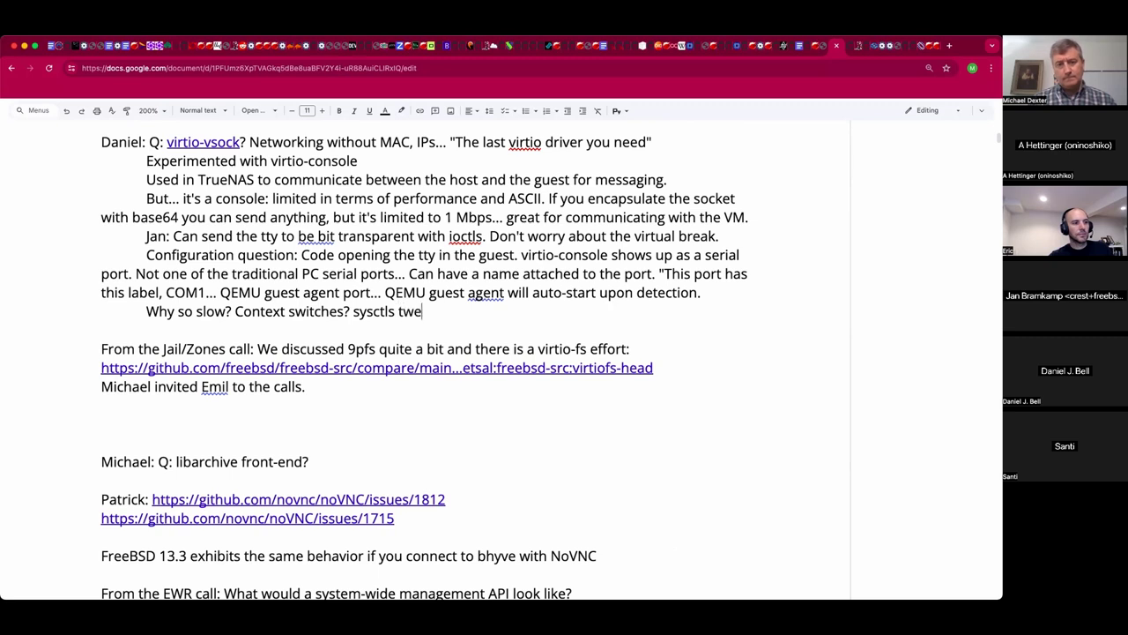
pyautogui.write('aks? Set it to ')
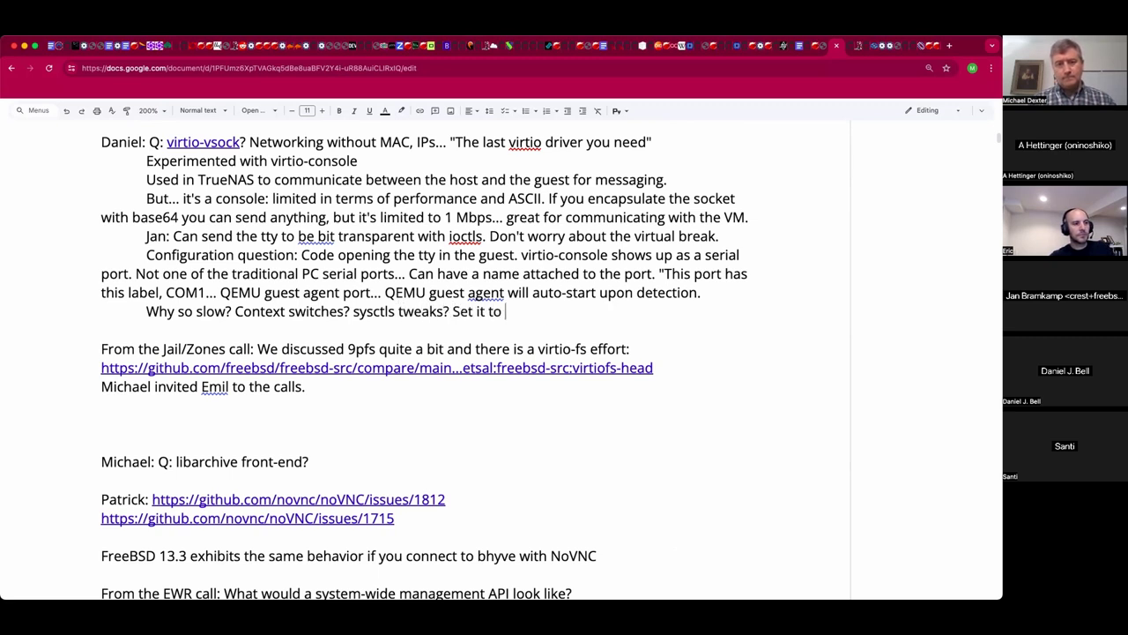
pyautogui.write('raw mode with ')
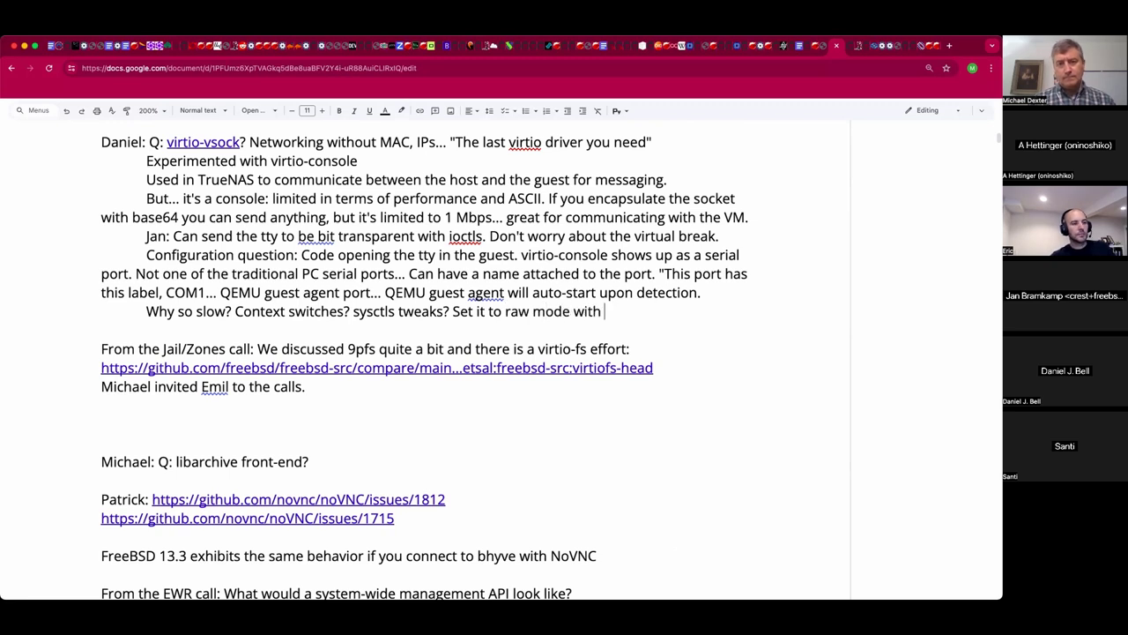
pyautogui.write("stty so the kernel doesn't do any parsing.")
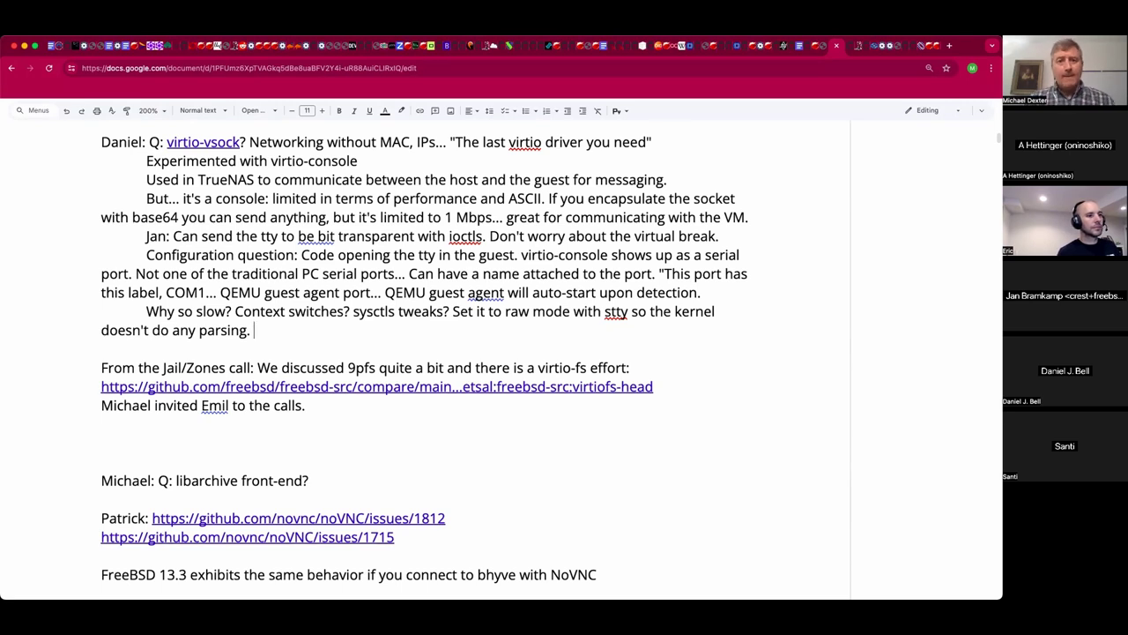
# Add the virtio-scsi note about clever SCSI-based ethernet devices, correcting 'etnernet' to 'ethernet'.
pyautogui.write('Could use')
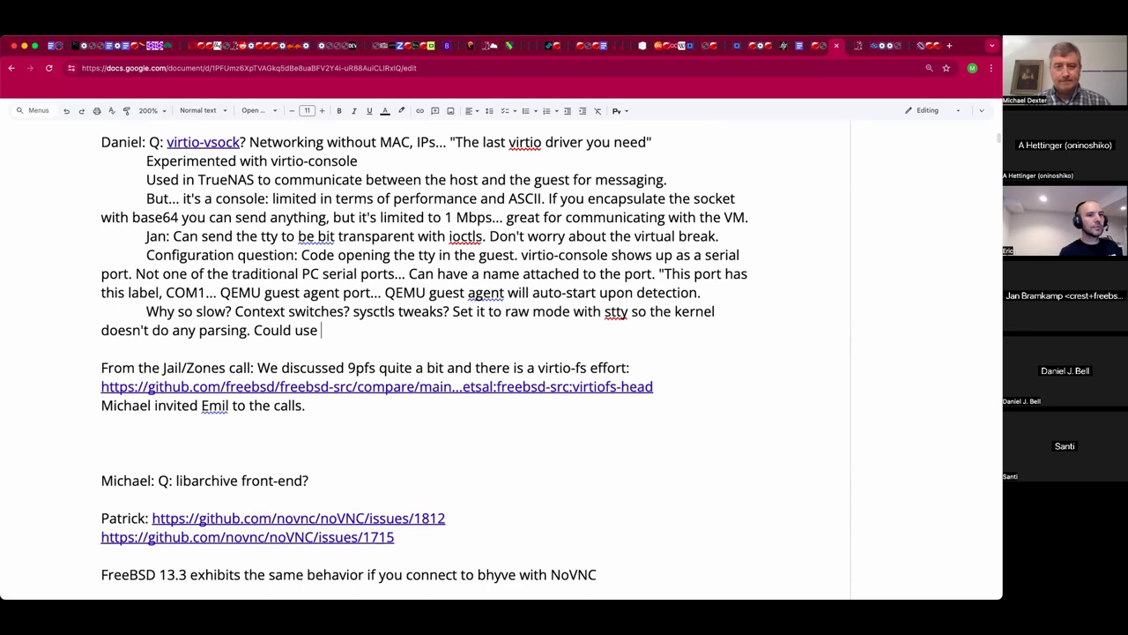
pyautogui.write(' virti')
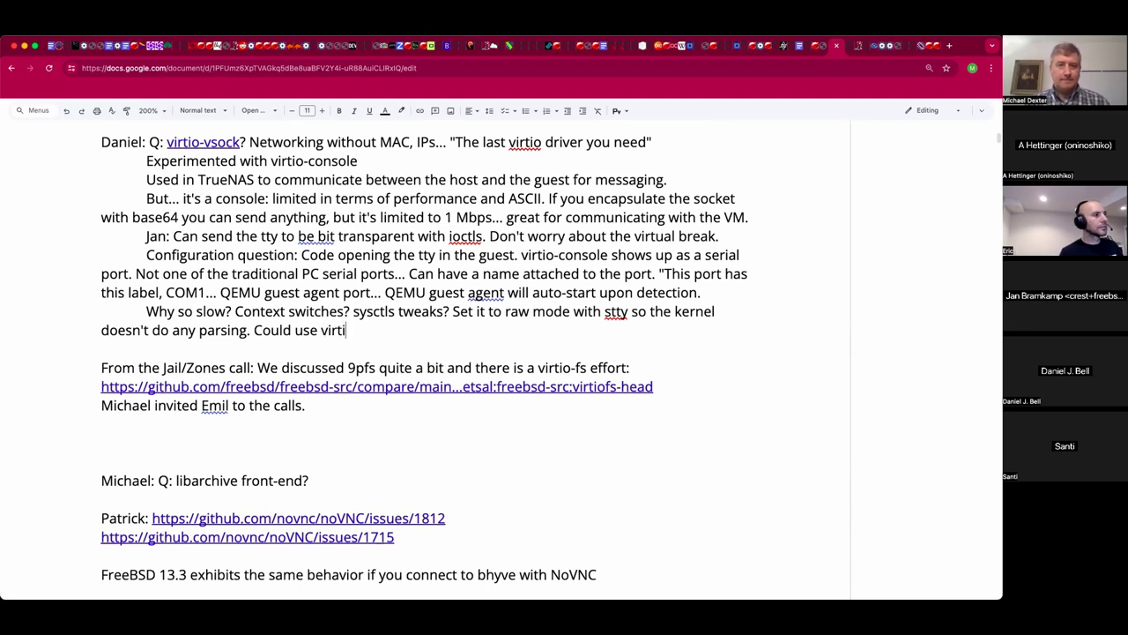
pyautogui.write('o-ssi to')
pyautogui.press('BackSpace')
pyautogui.press('BackSpace')
pyautogui.press('BackSpace')
pyautogui.press('BackSpace')
pyautogui.press('BackSpace')
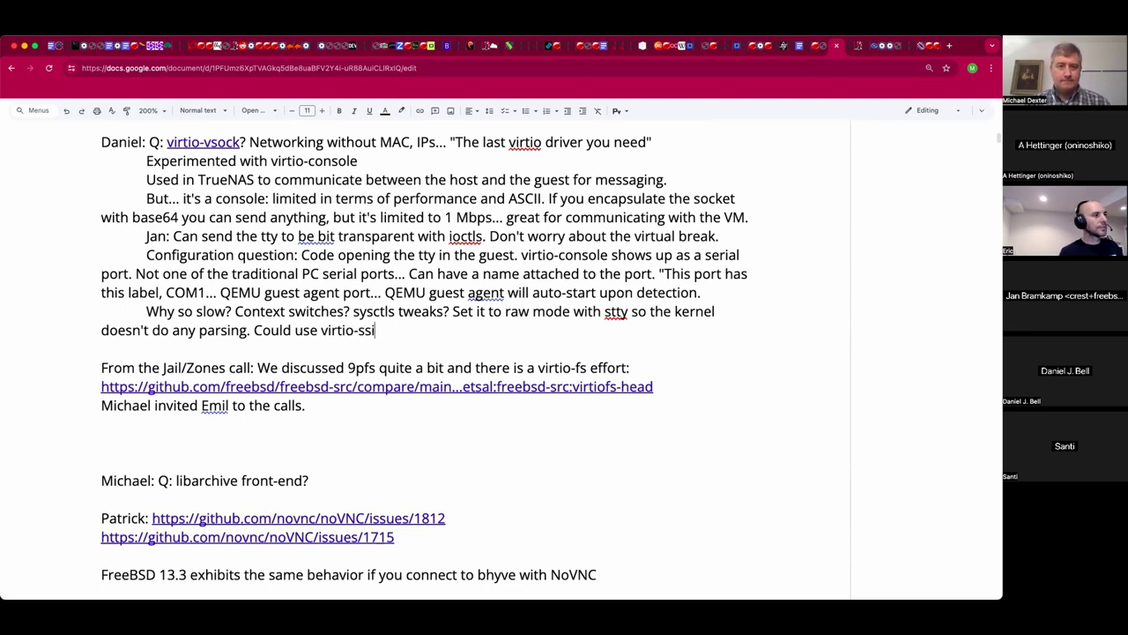
pyautogui.write('c')
pyautogui.press('BackSpace')
pyautogui.press('BackSpace')
pyautogui.write('ches')
pyautogui.press('BackSpace')
pyautogui.press('BackSpace')
pyautogui.write('cs')
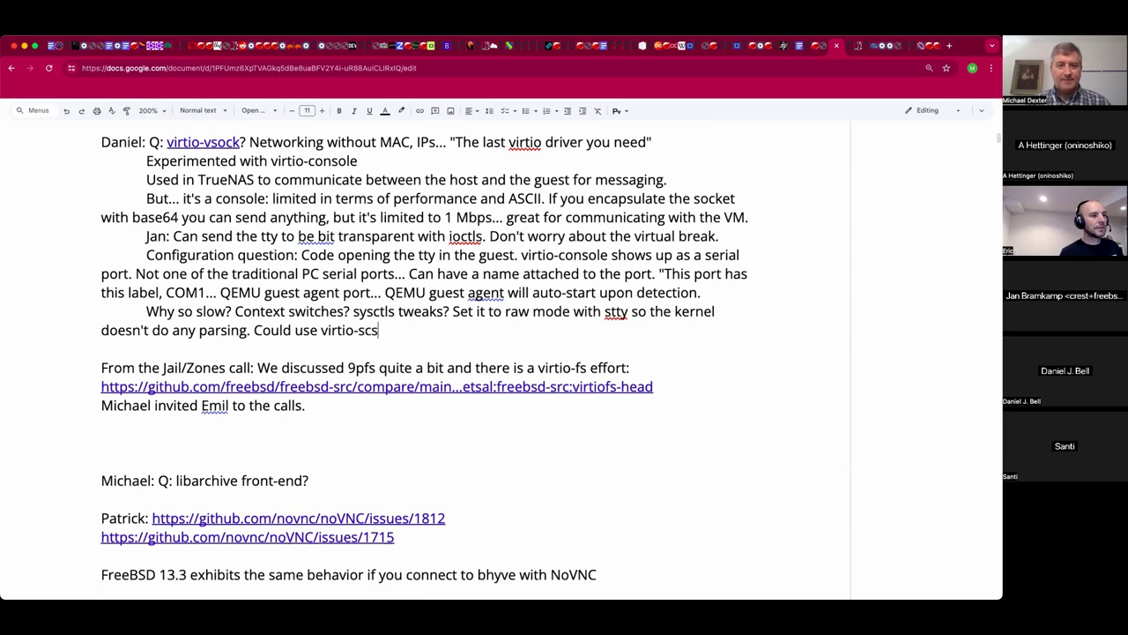
pyautogui.write('i for cle')
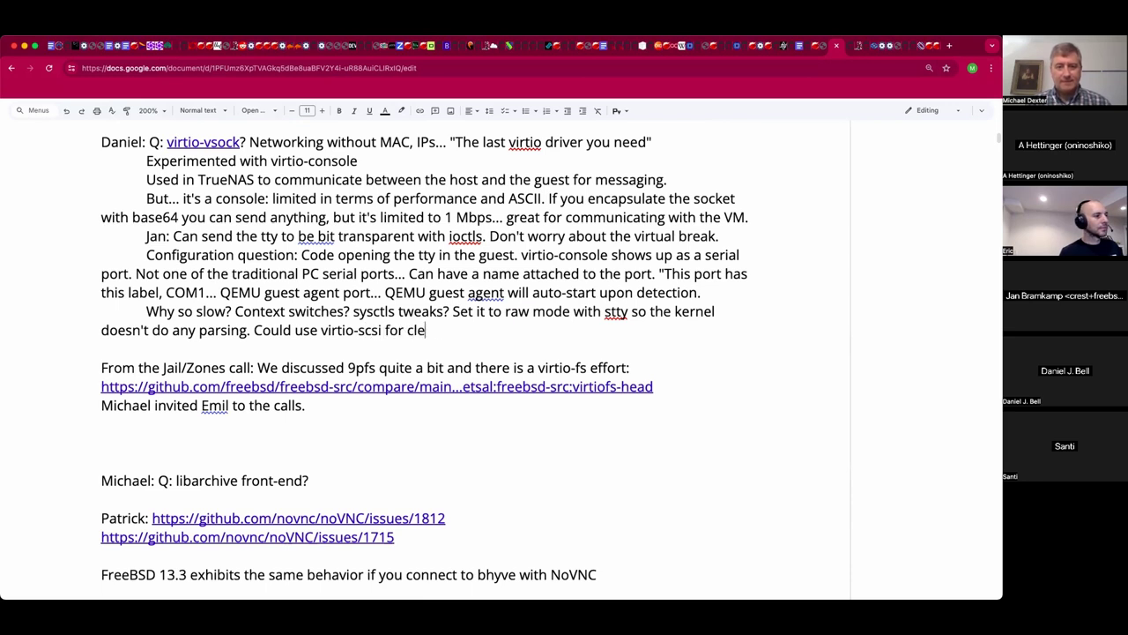
pyautogui.write('ver d')
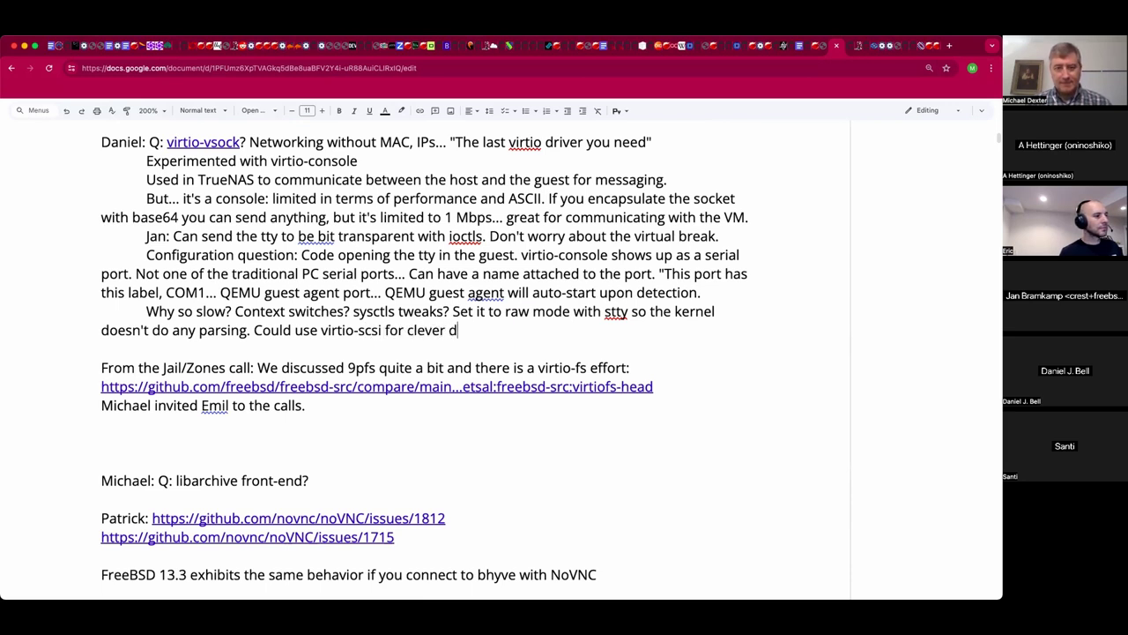
pyautogui.write('evices, rememberin')
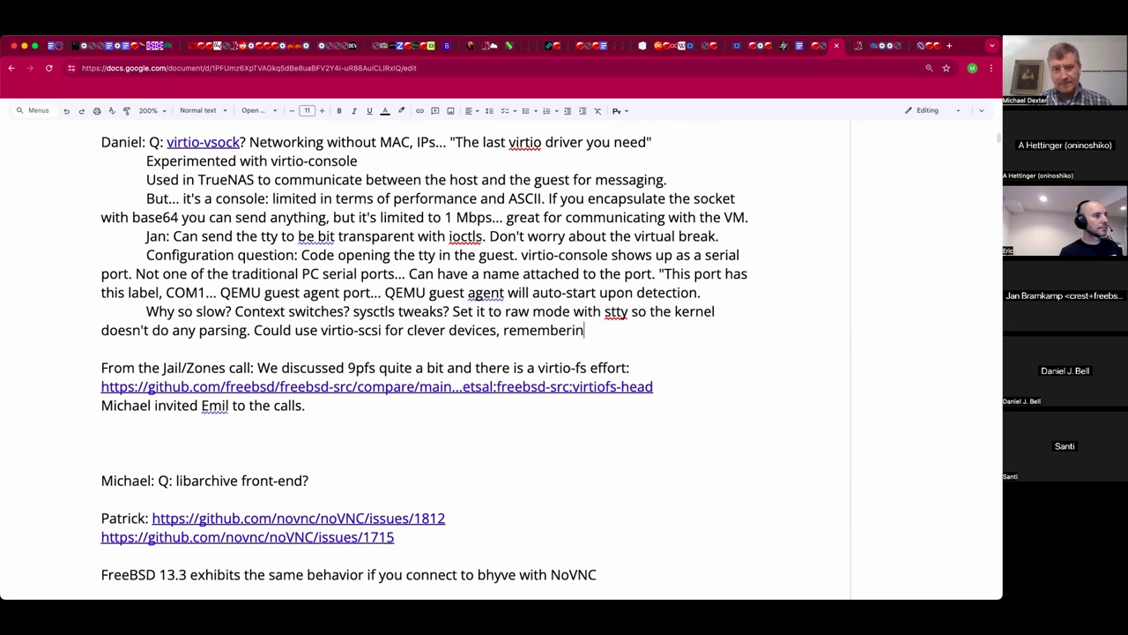
pyautogui.write('g s')
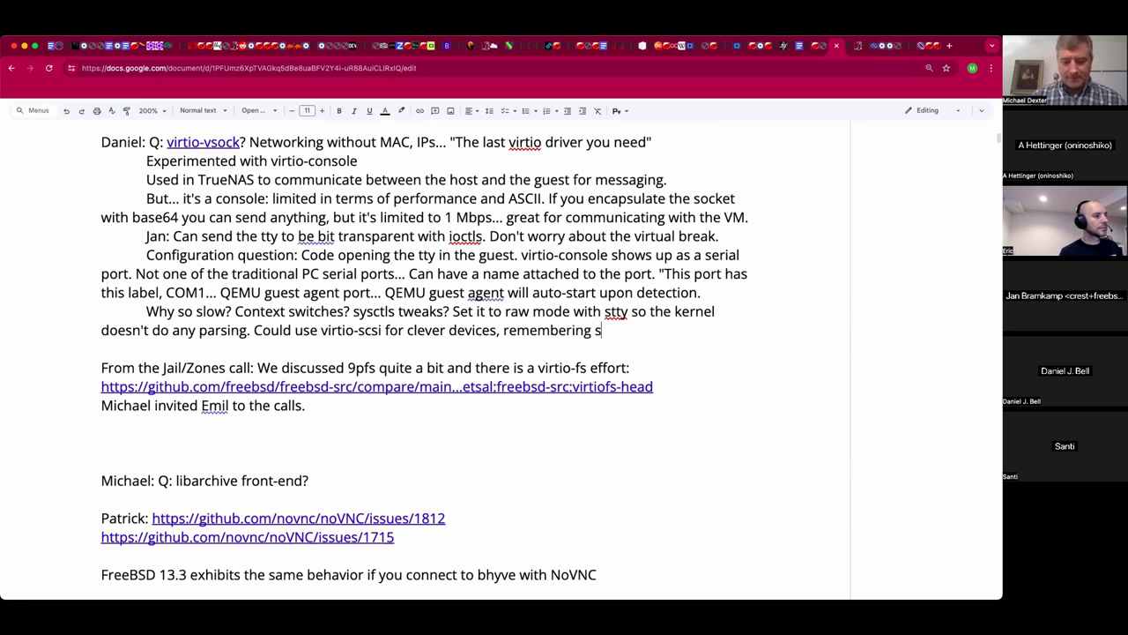
pyautogui.press('BackSpace')
pyautogui.write('SCSI-bae')
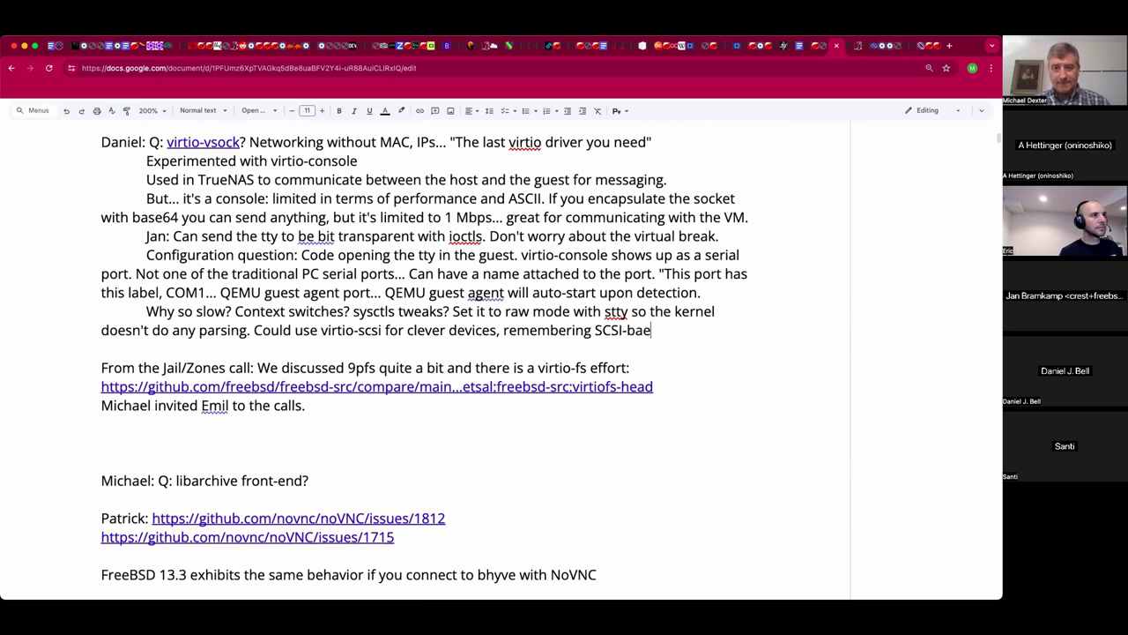
pyautogui.press('BackSpace')
pyautogui.write('sed')
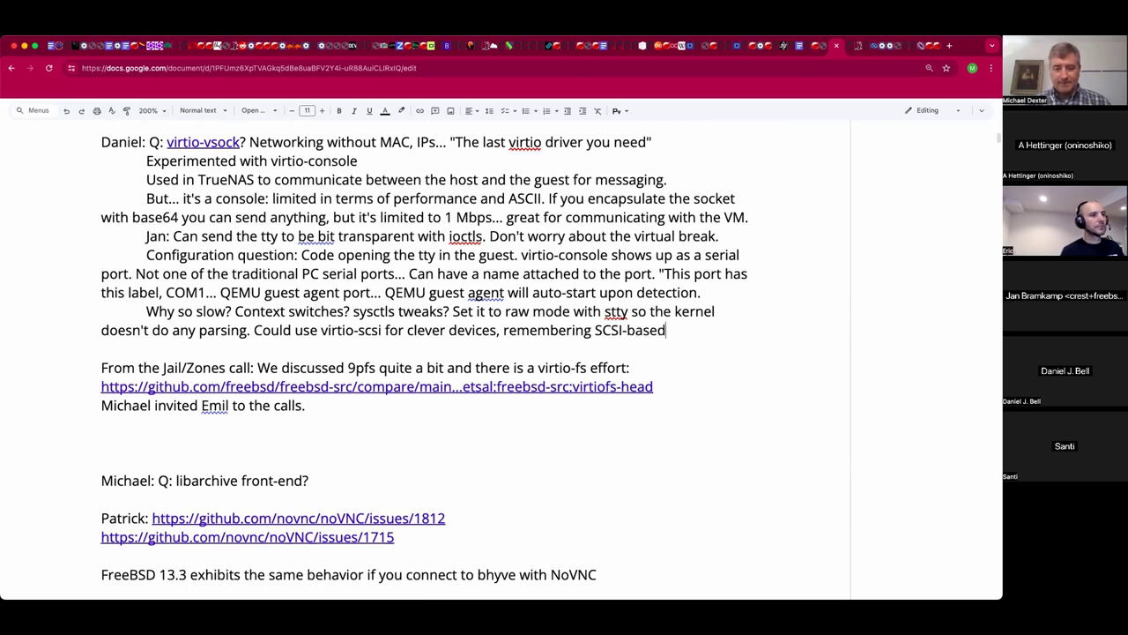
pyautogui.write(' etnernet d')
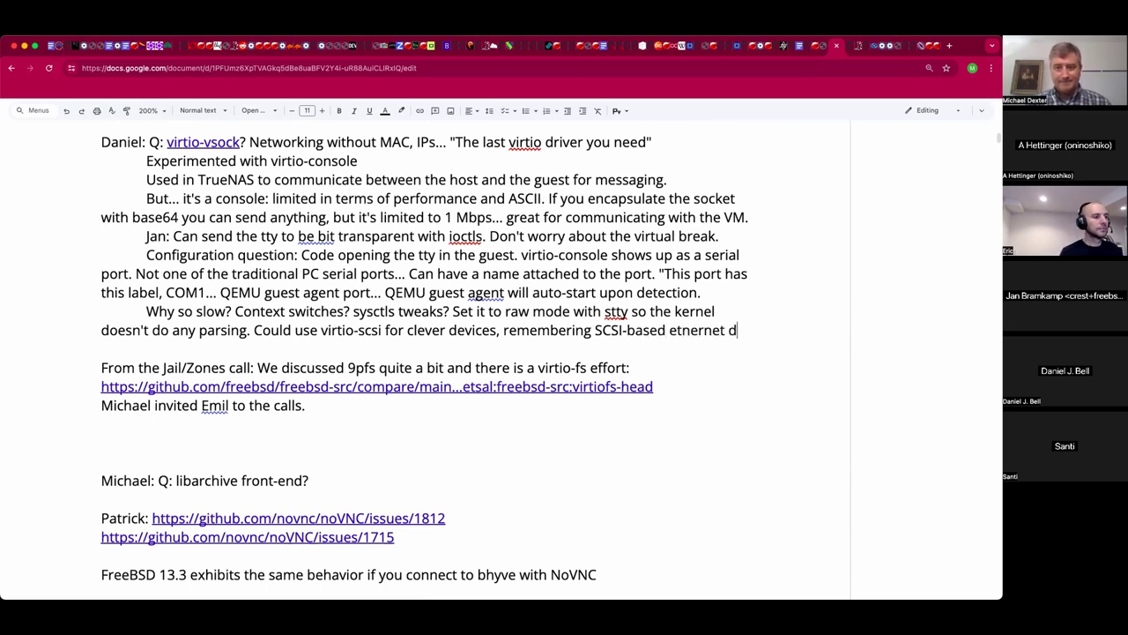
pyautogui.write('evices.')
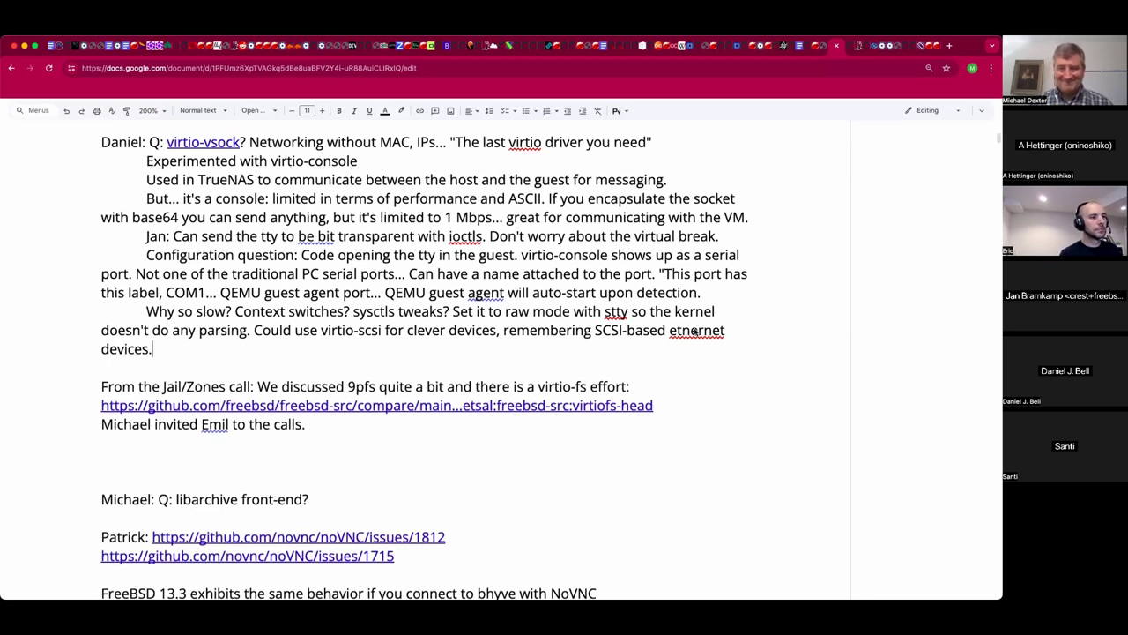
pyautogui.rightClick(695, 330)
pyautogui.click(723, 354)
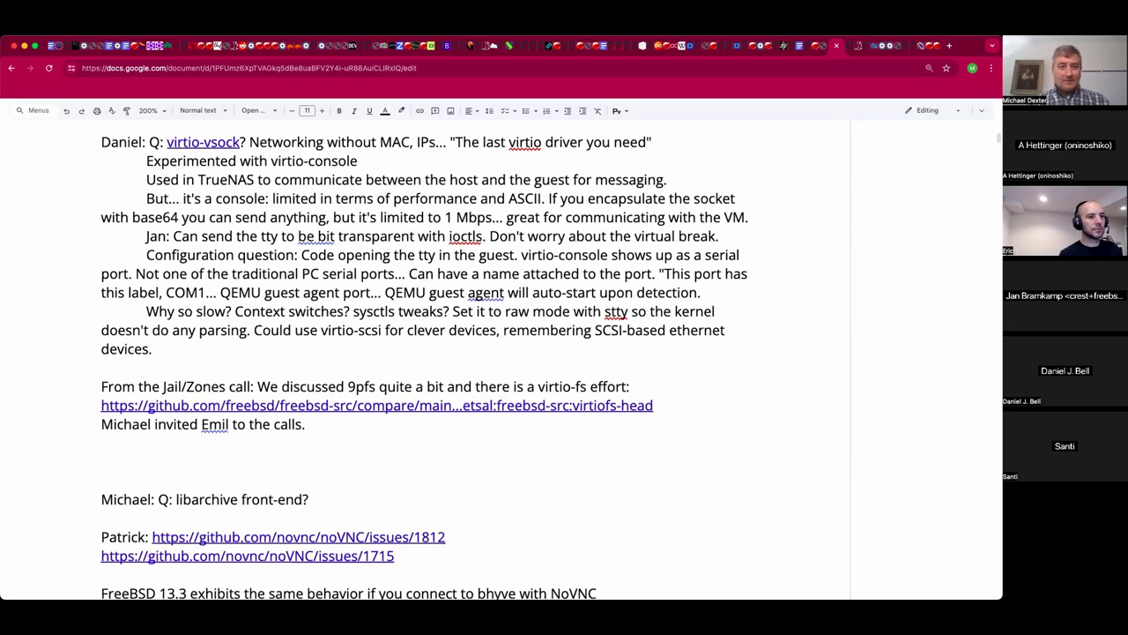
pyautogui.click(562, 438)
# Add an indented 'Virtio-serial?' line below the virtio-scsi paragraph, followed by a blank line.
pyautogui.scroll(-1, 562, 438)
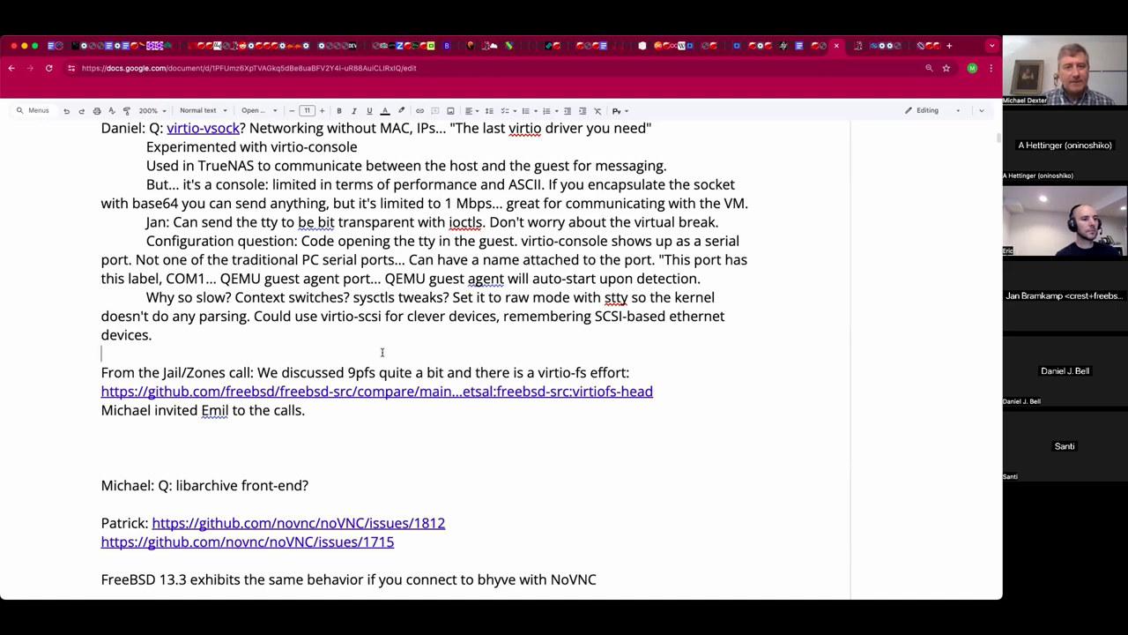
pyautogui.press('Return')
pyautogui.press('Tab')
pyautogui.write('Vir')
pyautogui.press('BackSpace')
pyautogui.press('BackSpace')
pyautogui.press('BackSpace')
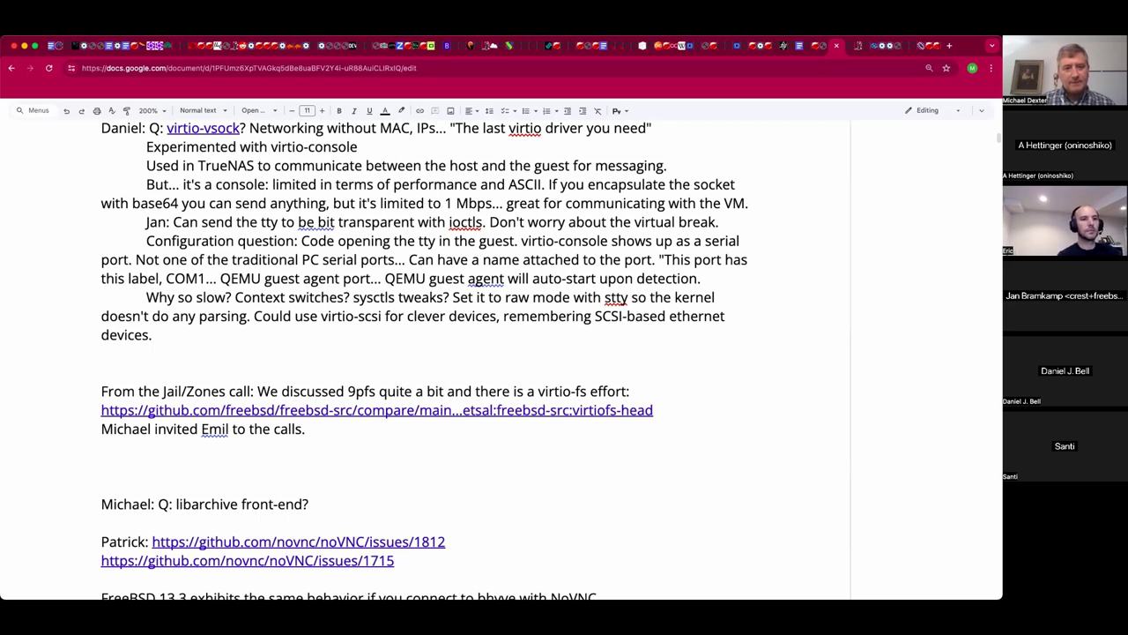
pyautogui.write('V')
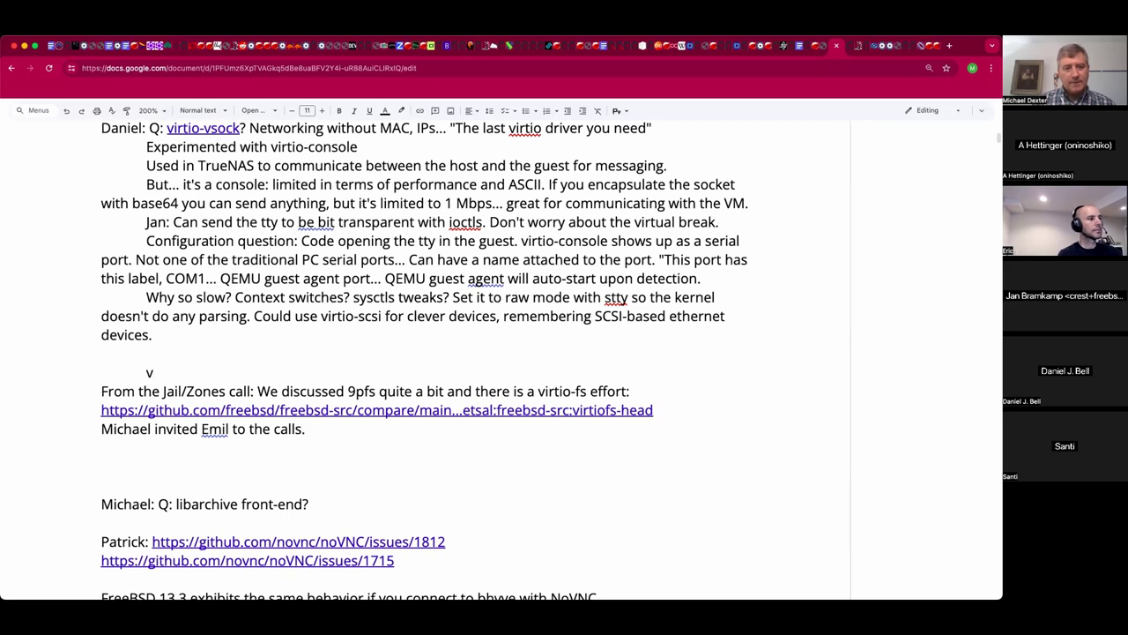
pyautogui.write('irtio-')
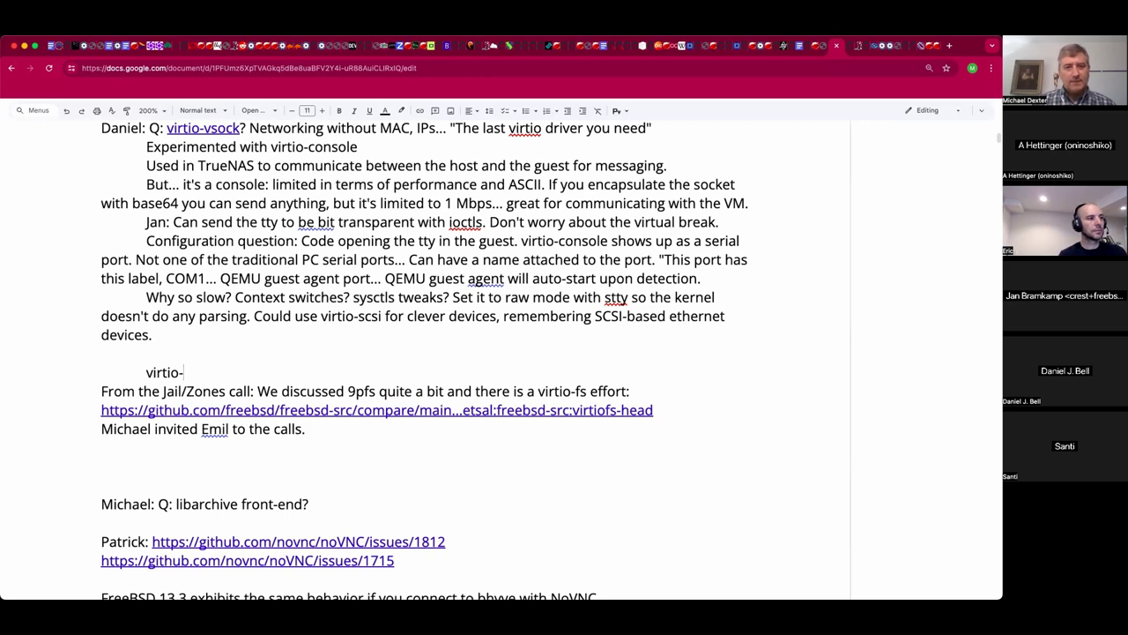
pyautogui.write('serial?')
pyautogui.press('Return')
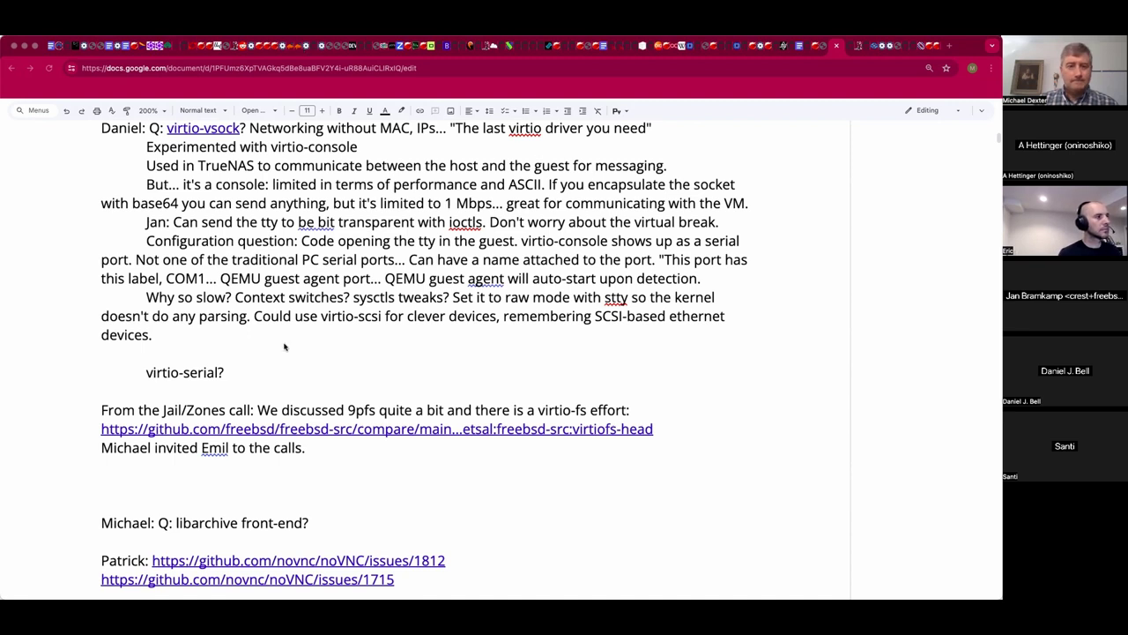
# Replace the 'Virtio-serial?' line with 'Could use PPP! The virtio-serial page gives an example of communicating between VMs.'.
pyautogui.click(279, 376)
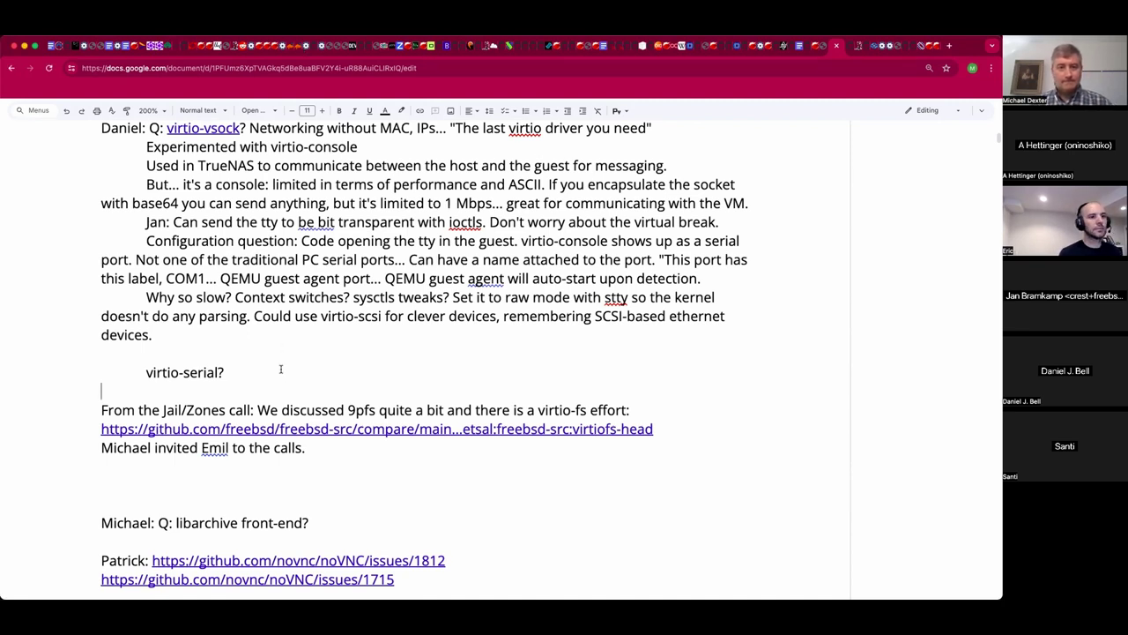
pyautogui.click(101, 372)
pyautogui.hotkey('shift', 'End')
pyautogui.press('BackSpace')
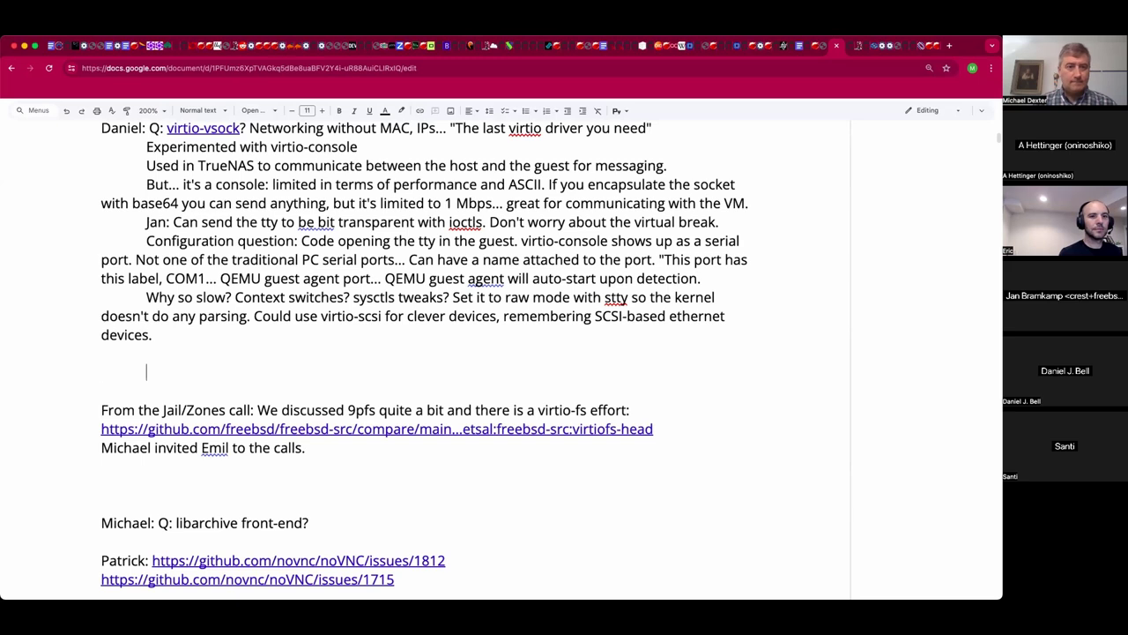
pyautogui.press('BackSpace')
pyautogui.press('BackSpace')
pyautogui.write('Could usePPC')
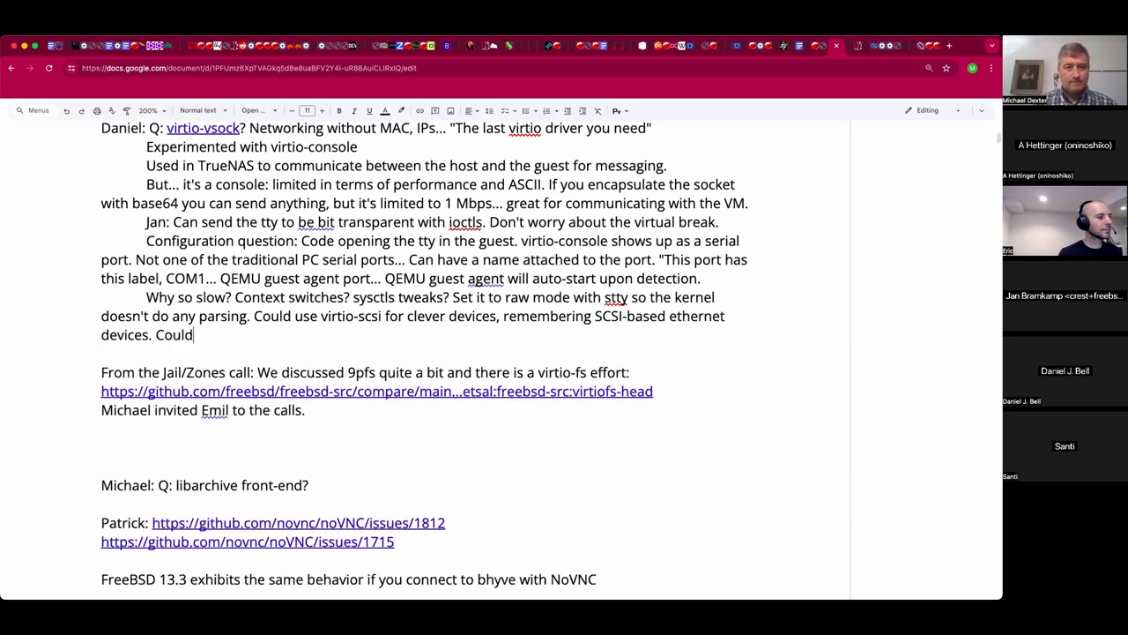
pyautogui.press('BackSpace')
pyautogui.press('BackSpace')
pyautogui.press('BackSpace')
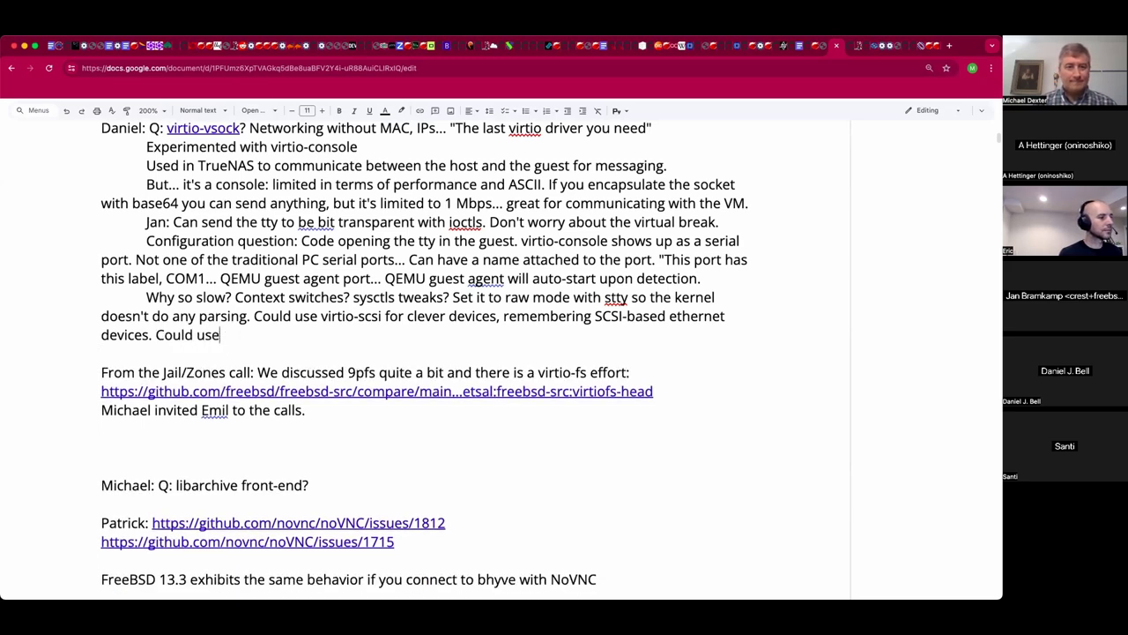
pyautogui.write('PPP')
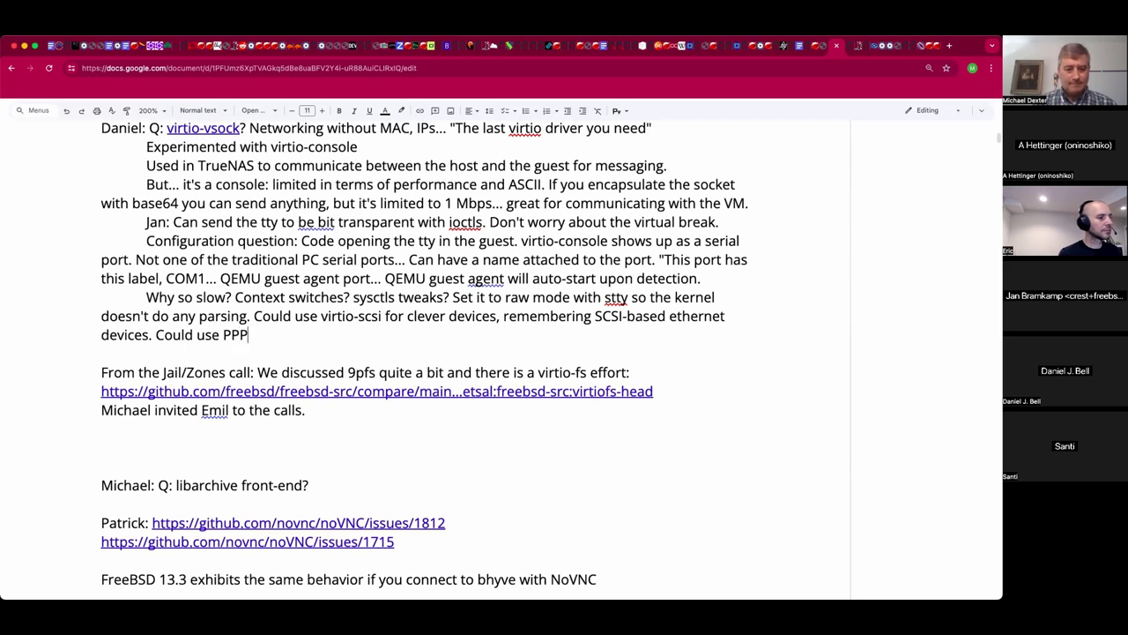
pyautogui.write('! The')
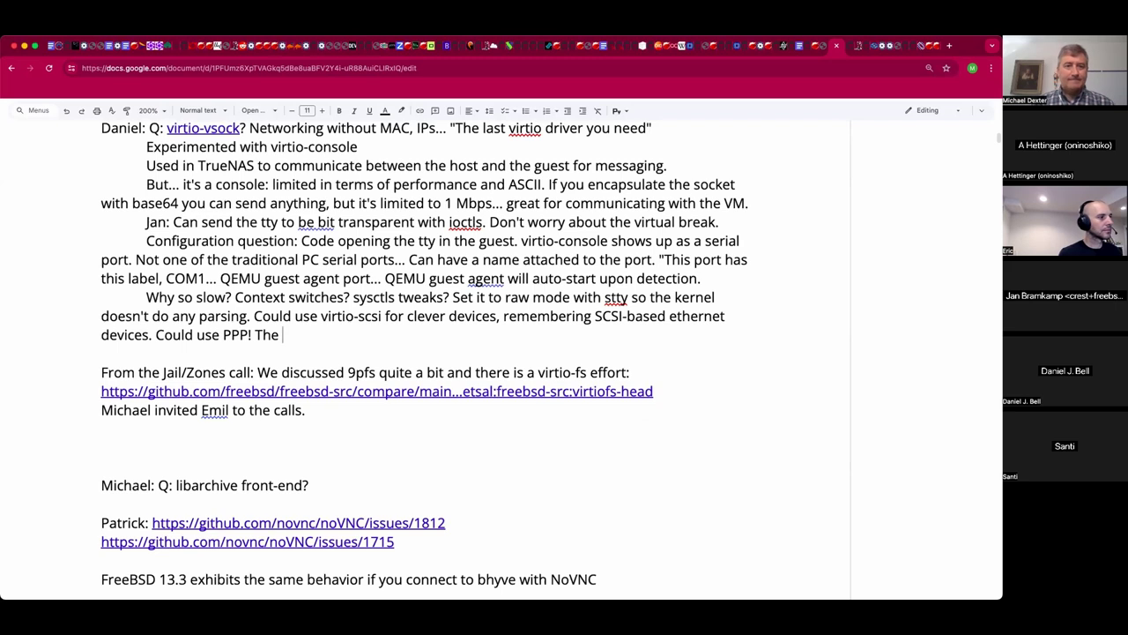
pyautogui.write(' virtio-serial page gives an example of ')
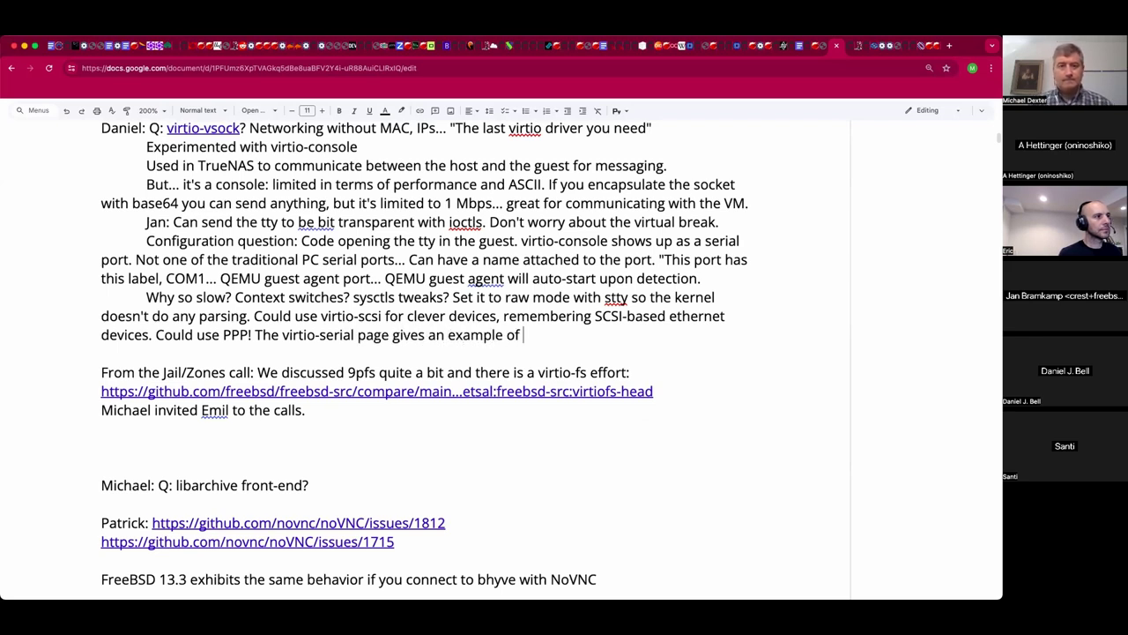
pyautogui.write('commu')
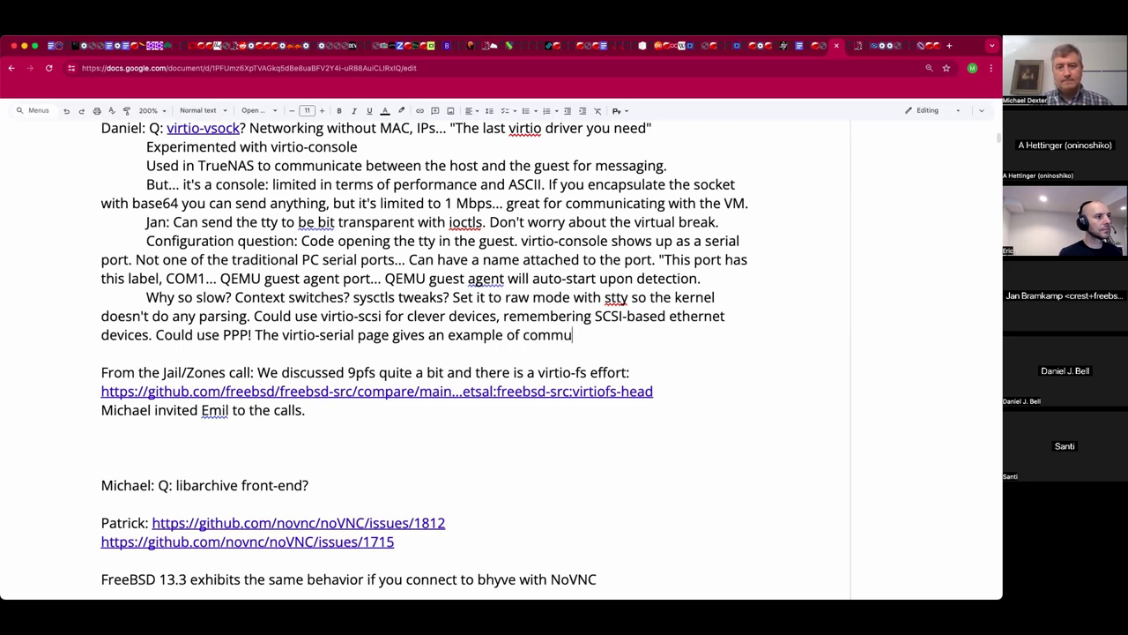
pyautogui.write('nicating bewteen VMs.')
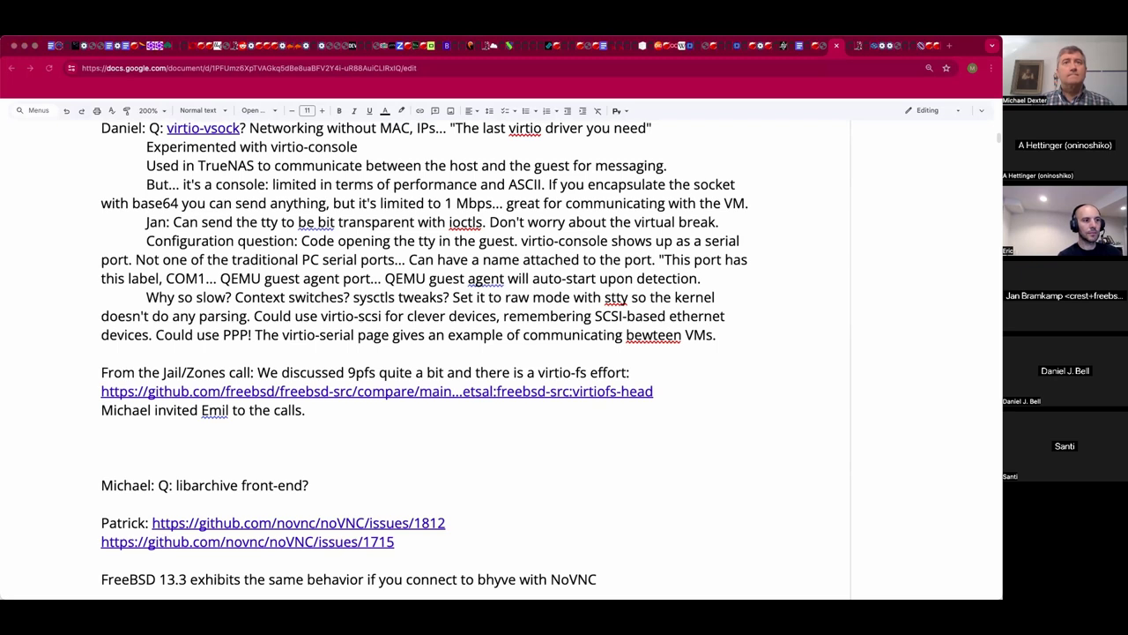
# Add an indented 'Use link local IPv6...' sub-note, then resume writing after the invitation line.
pyautogui.click(508, 349)
pyautogui.press('Tab')
pyautogui.write('Use link ')
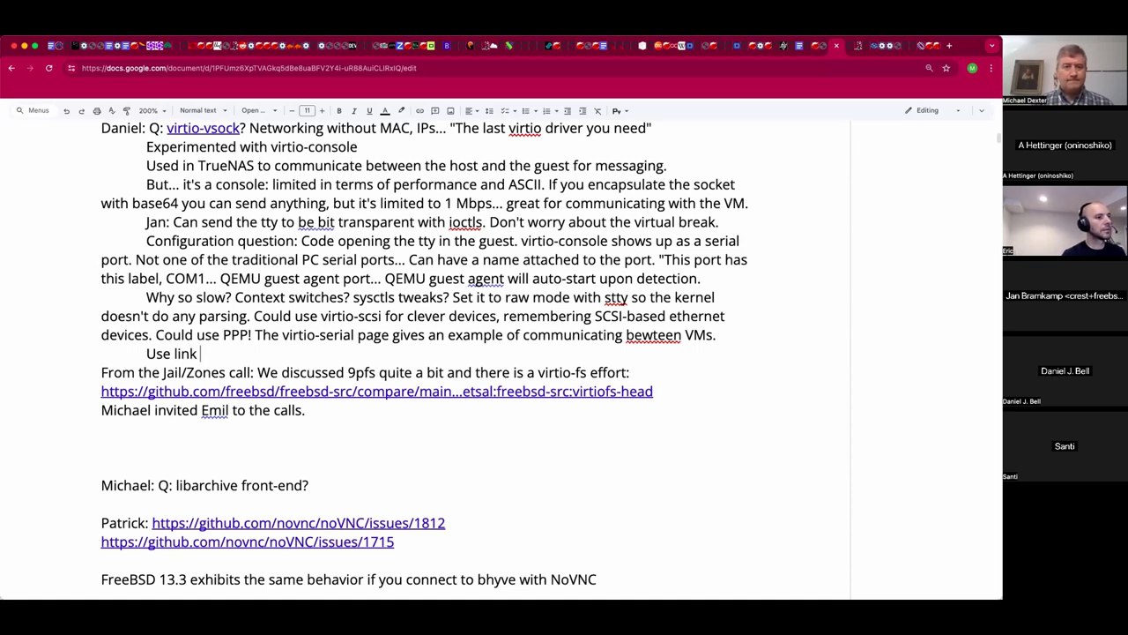
pyautogui.write('local IPv6...')
pyautogui.press('Return')
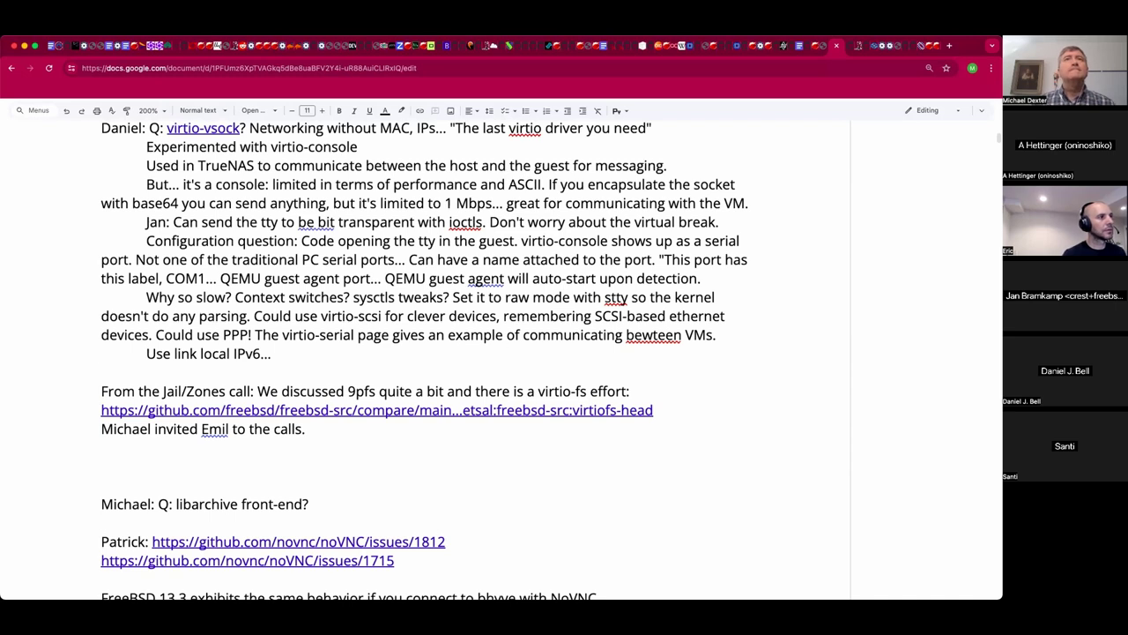
pyautogui.press('super+Tab')
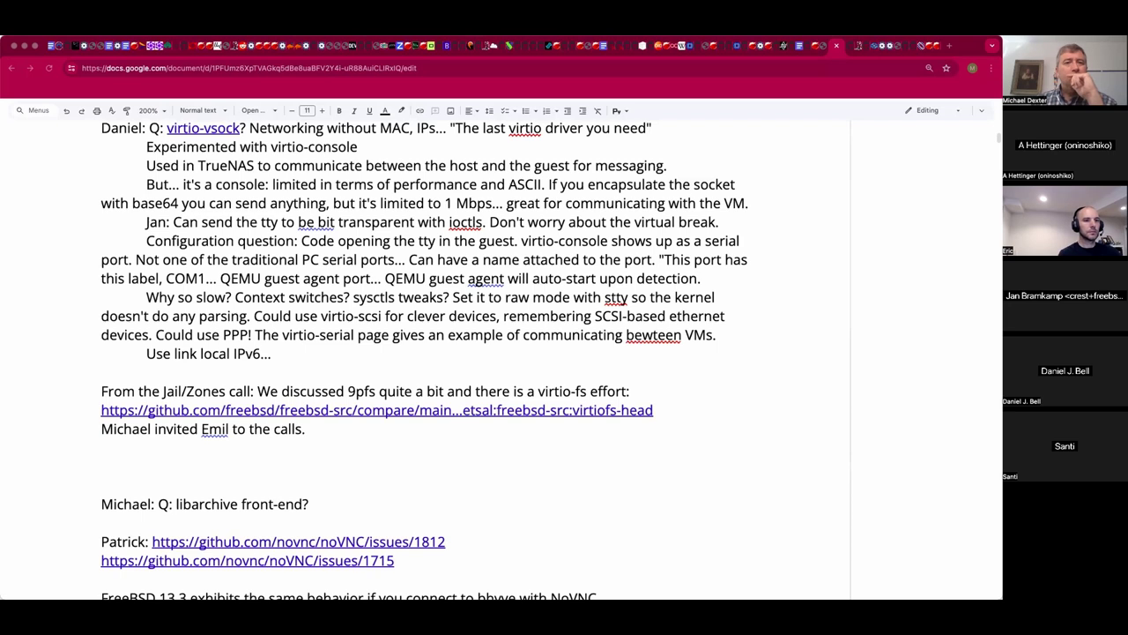
pyautogui.click(448, 429)
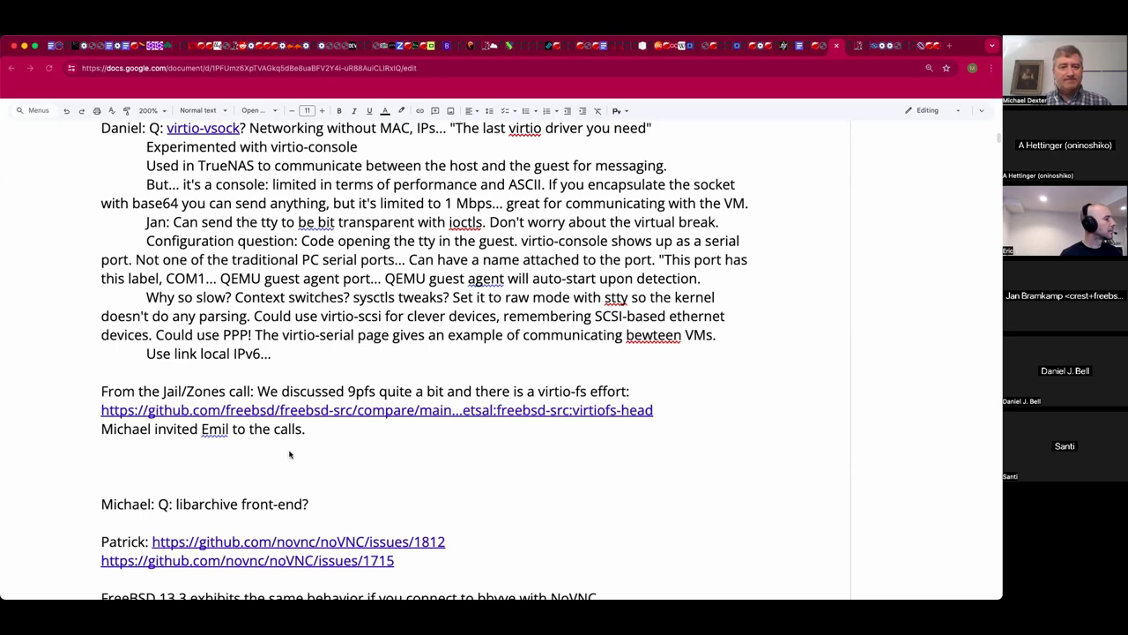
# Add an indented line 'The difference? virtio-fs is FUSE based and can do sockets and setuid.'.
pyautogui.press('Return')
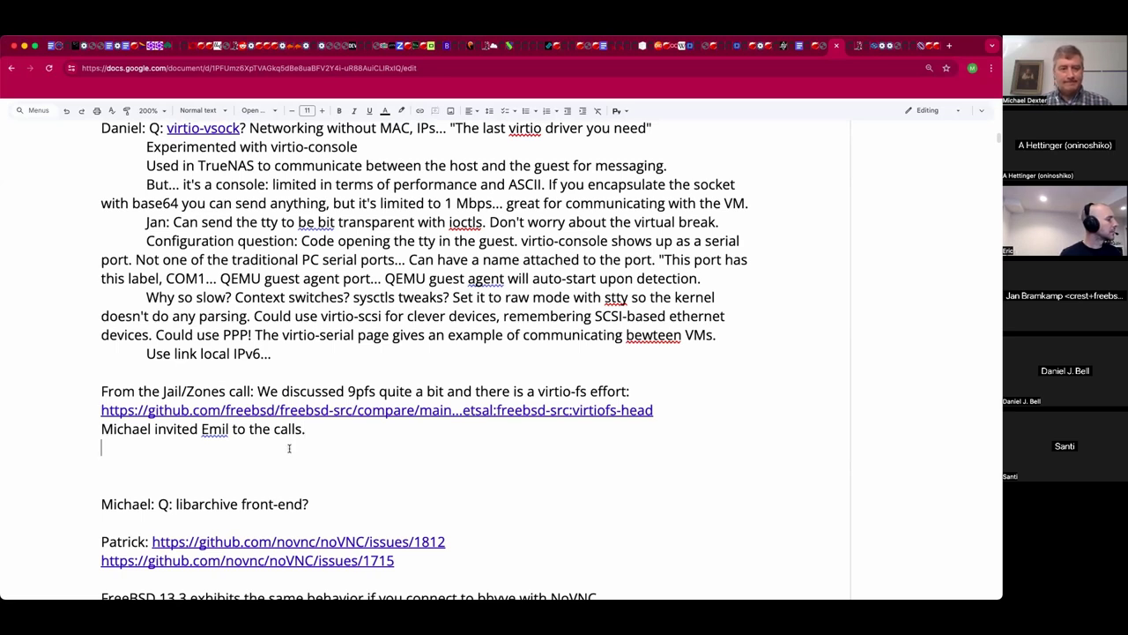
pyautogui.press('Tab')
pyautogui.write('The different')
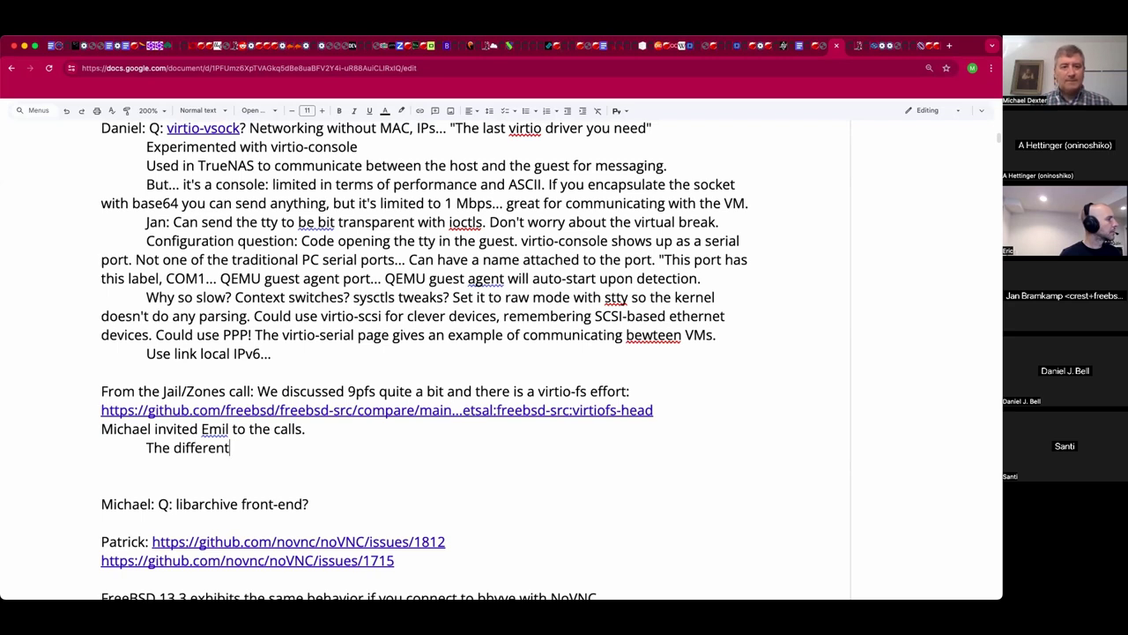
pyautogui.press('BackSpace')
pyautogui.write('ce? vi')
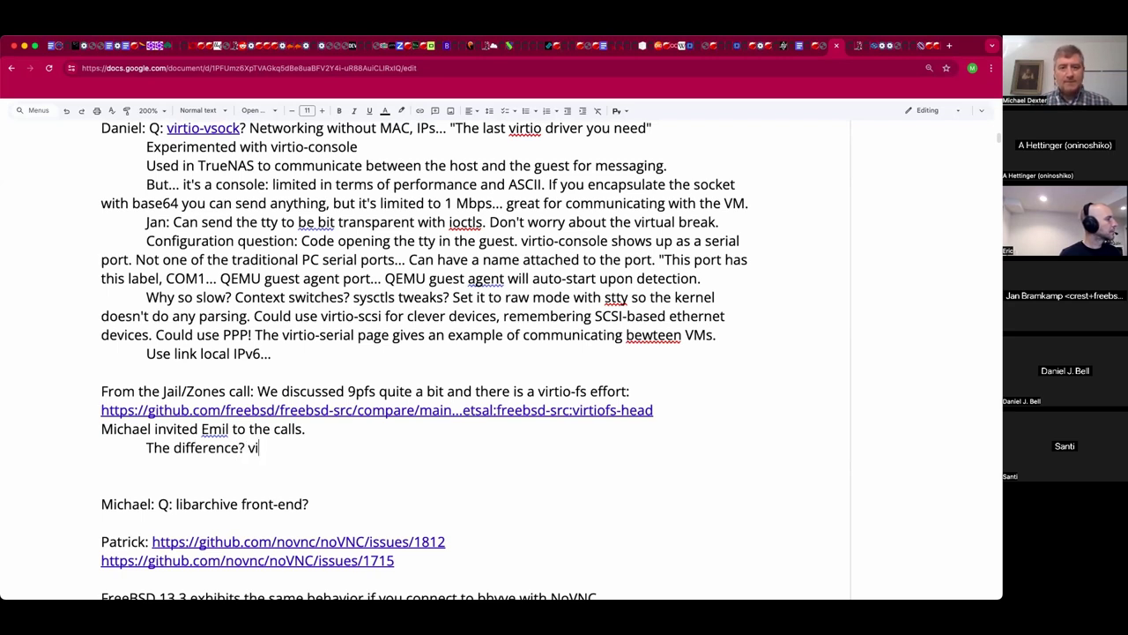
pyautogui.write('rtio0fs')
pyautogui.press('BackSpace')
pyautogui.press('BackSpace')
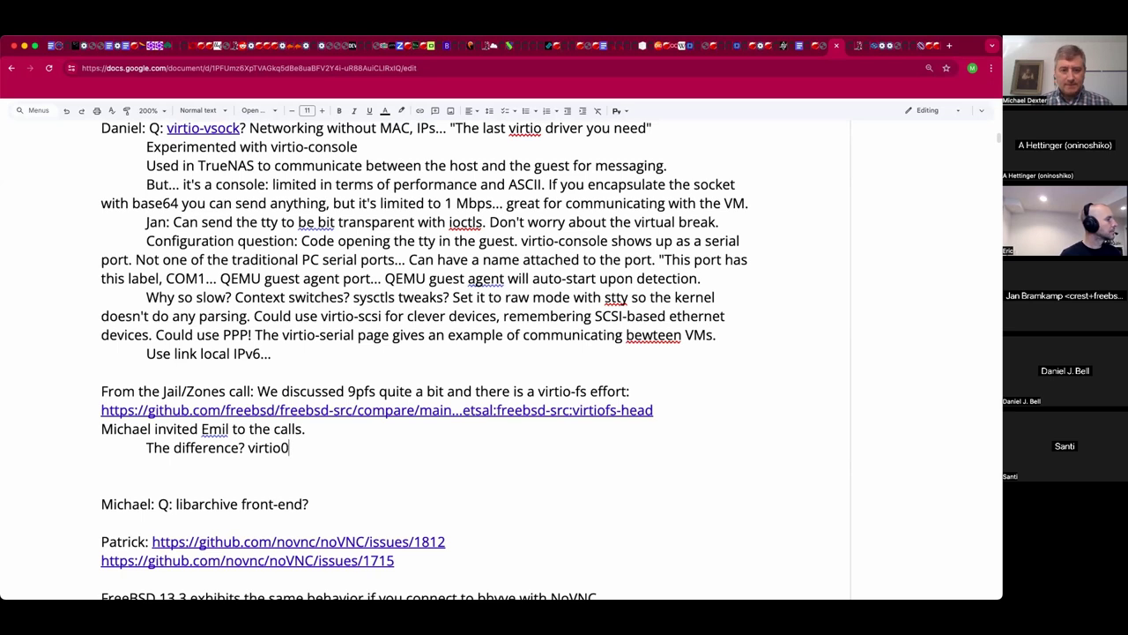
pyautogui.press('BackSpace')
pyautogui.write('-fs is FUSE bqses')
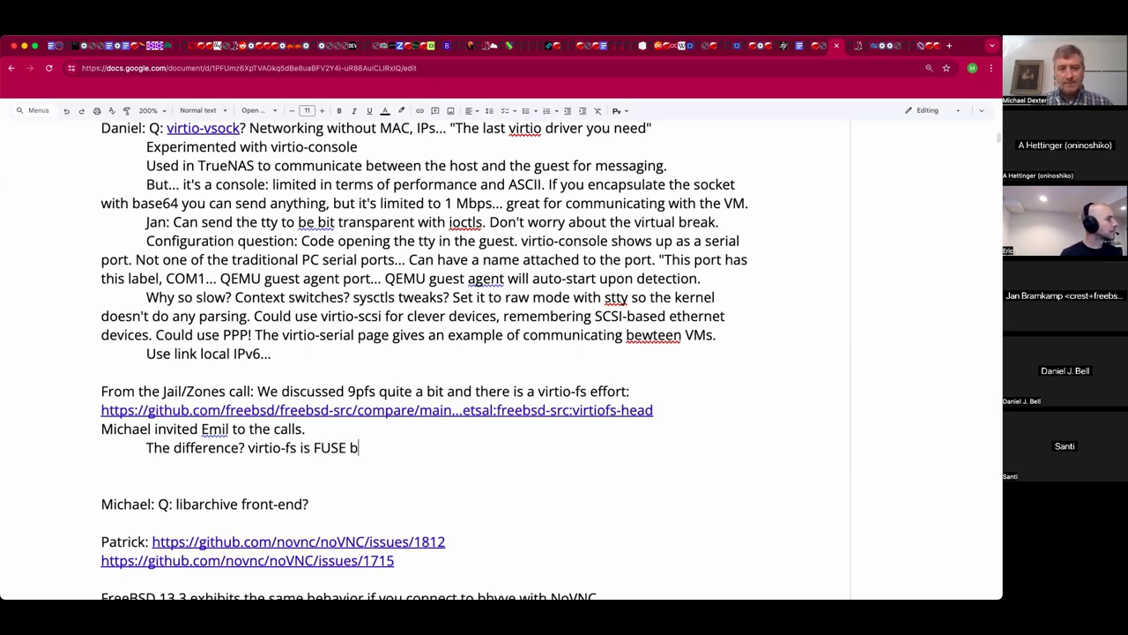
pyautogui.press('BackSpace')
pyautogui.press('BackSpace')
pyautogui.press('BackSpace')
pyautogui.press('BackSpace')
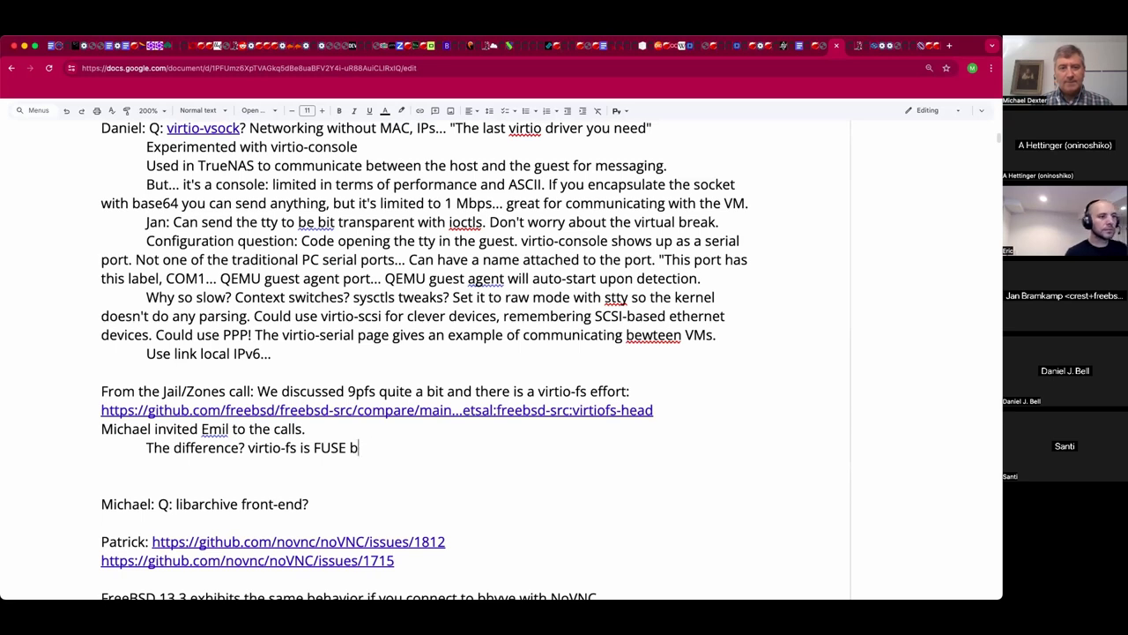
pyautogui.write('ased and d')
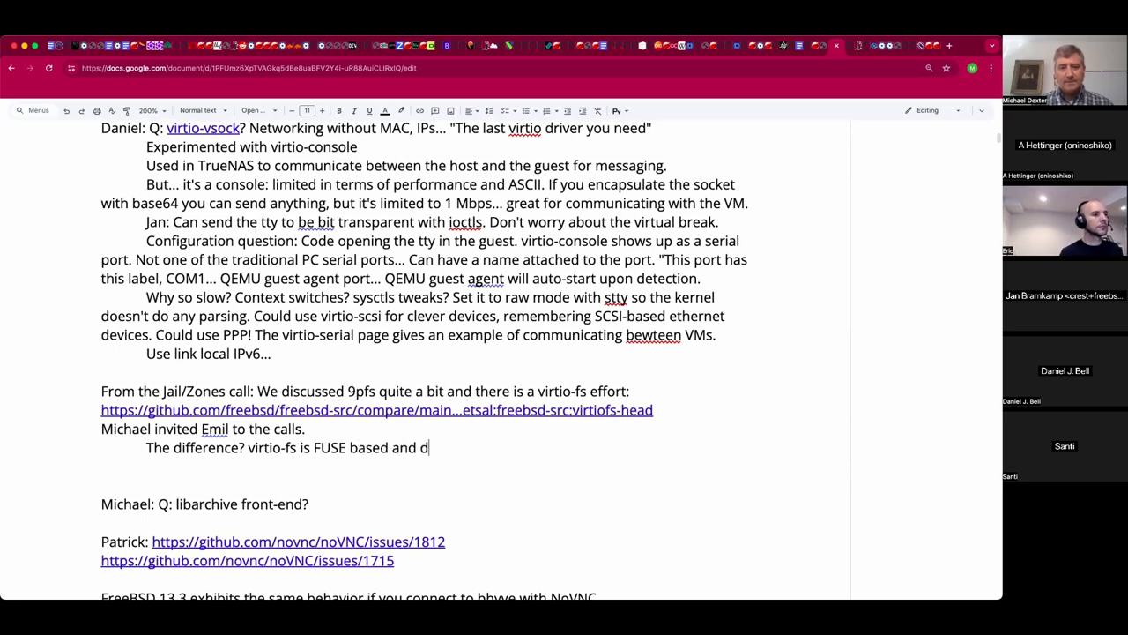
pyautogui.press('BackSpace')
pyautogui.write('can do sockets')
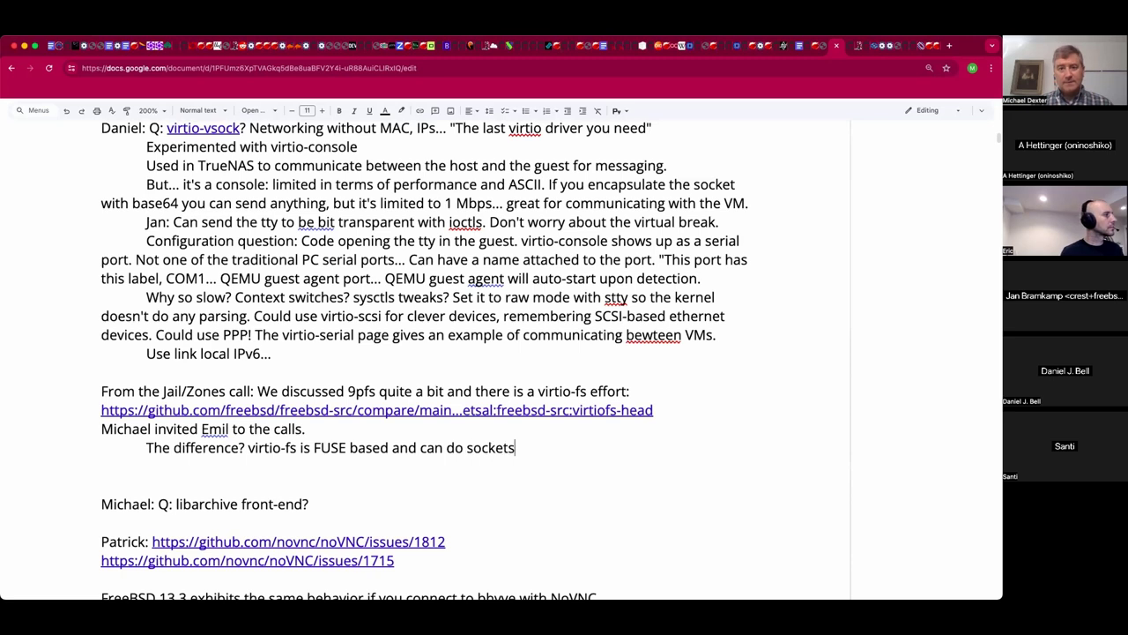
pyautogui.write(' and setuid.')
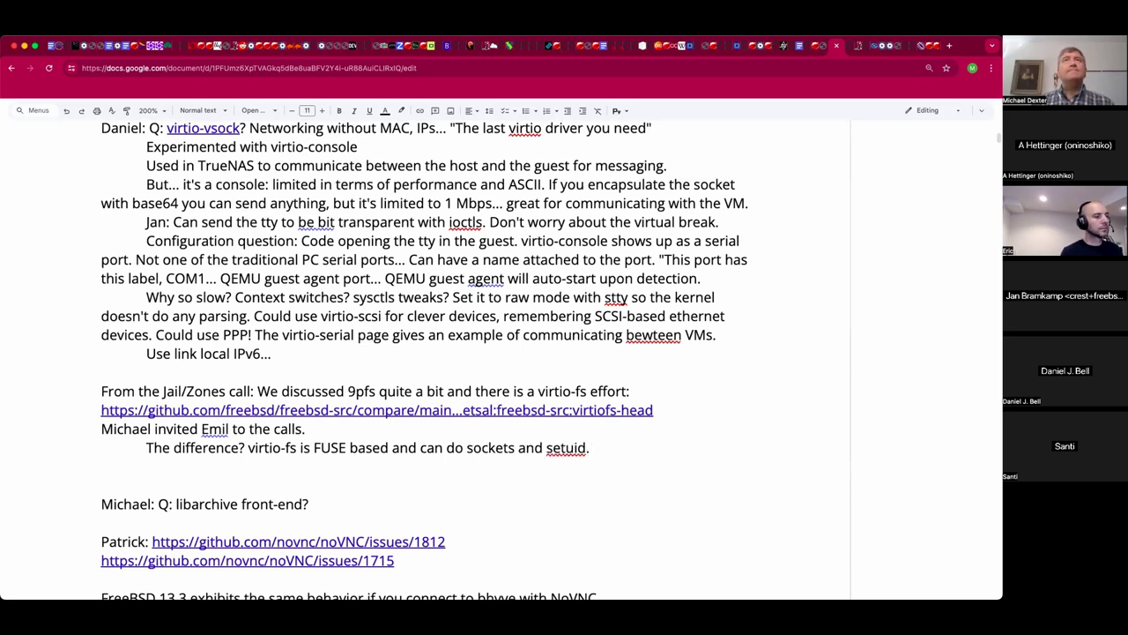
# Add the attendee's question 'Is setuid a bug on 9pfs? For security reasons?'.
pyautogui.press('super+Tab')
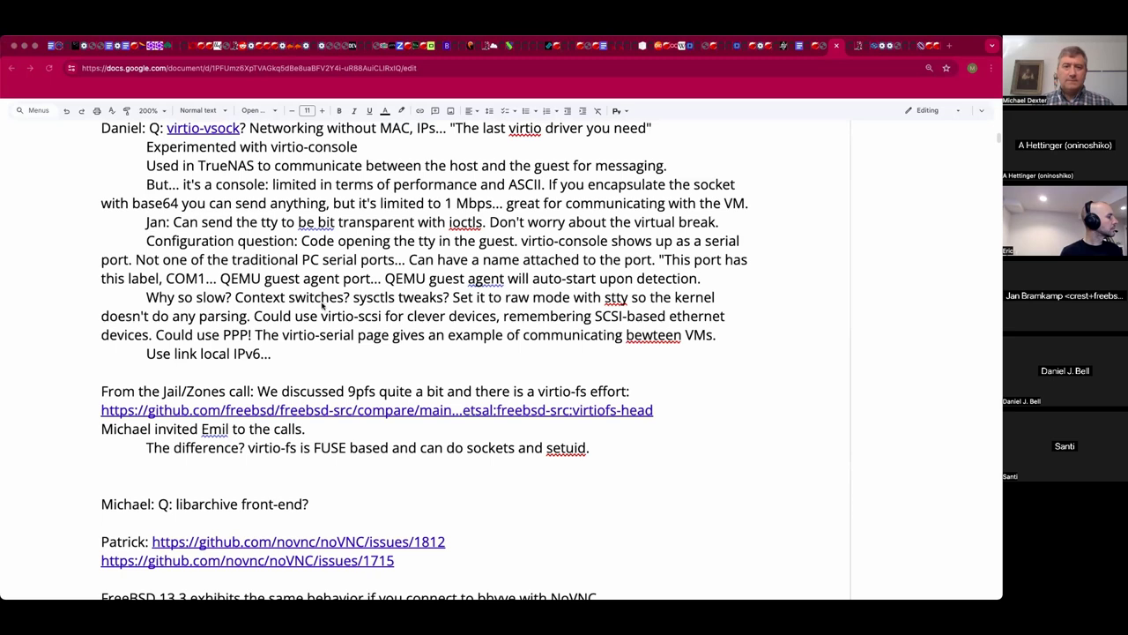
pyautogui.click(311, 467)
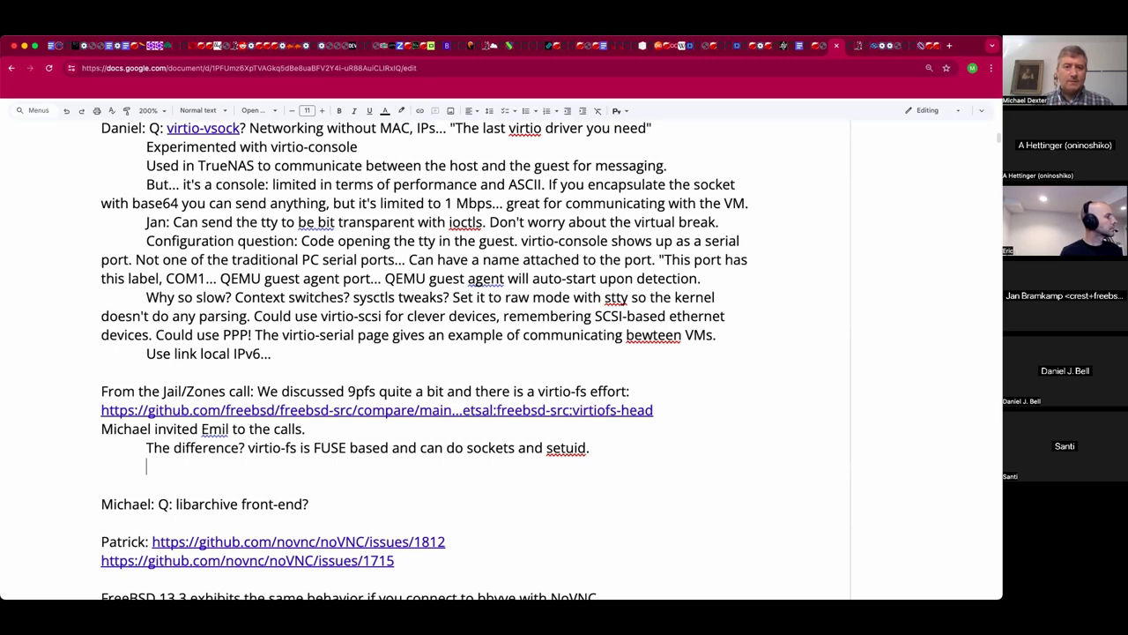
pyautogui.write('Is setuid a bug on')
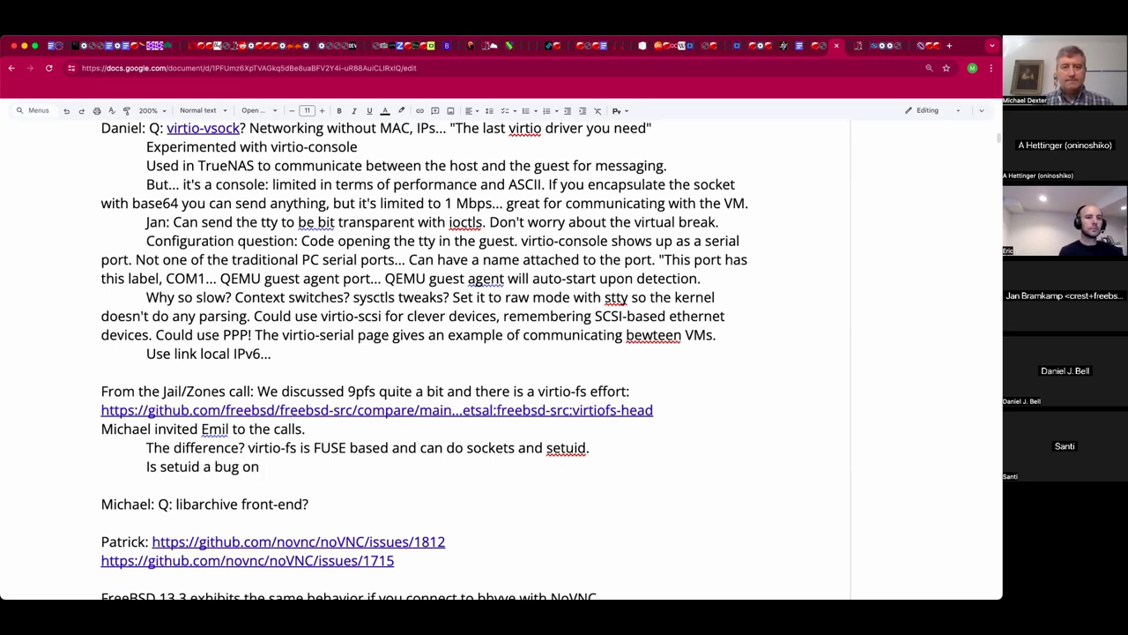
pyautogui.write('9pfs?')
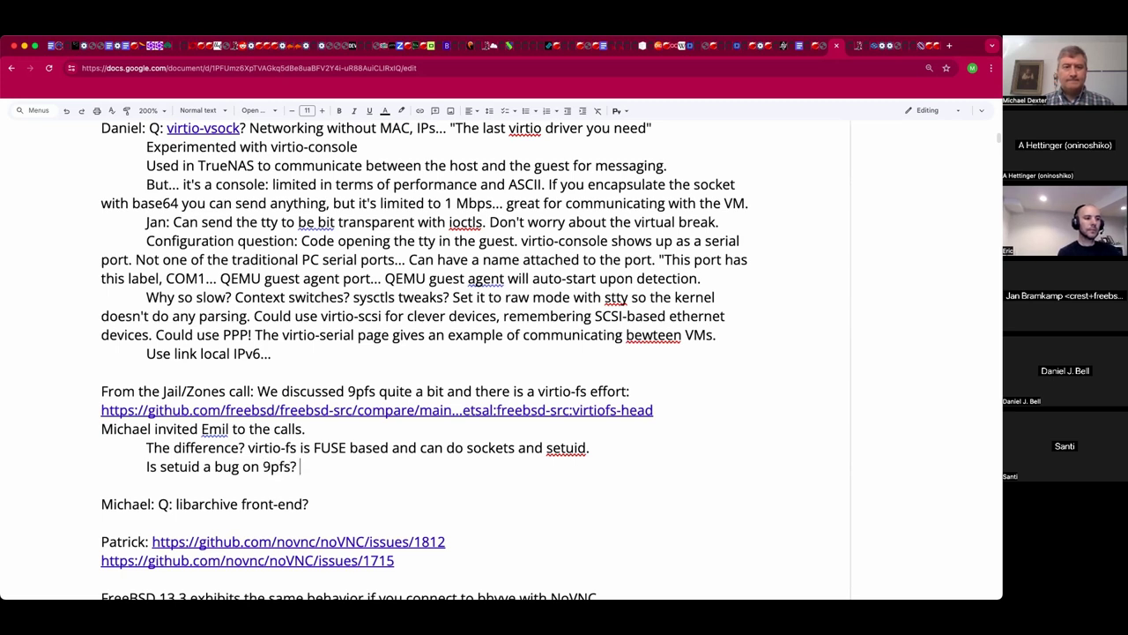
pyautogui.click(101, 484)
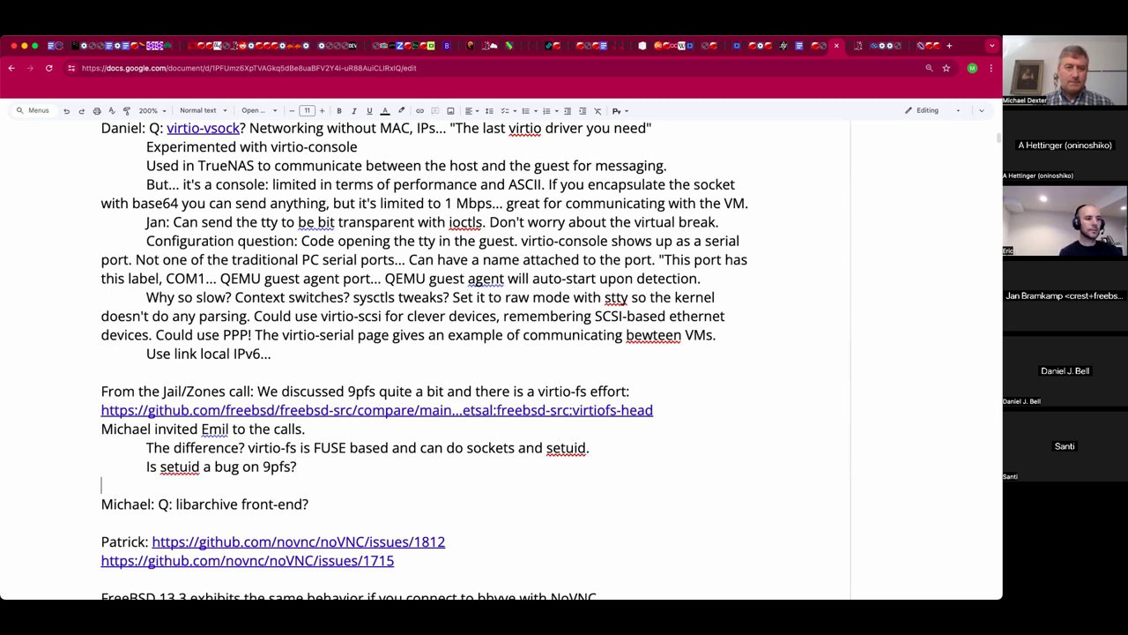
pyautogui.press('Up')
pyautogui.press('Delete')
pyautogui.write('Daniel')
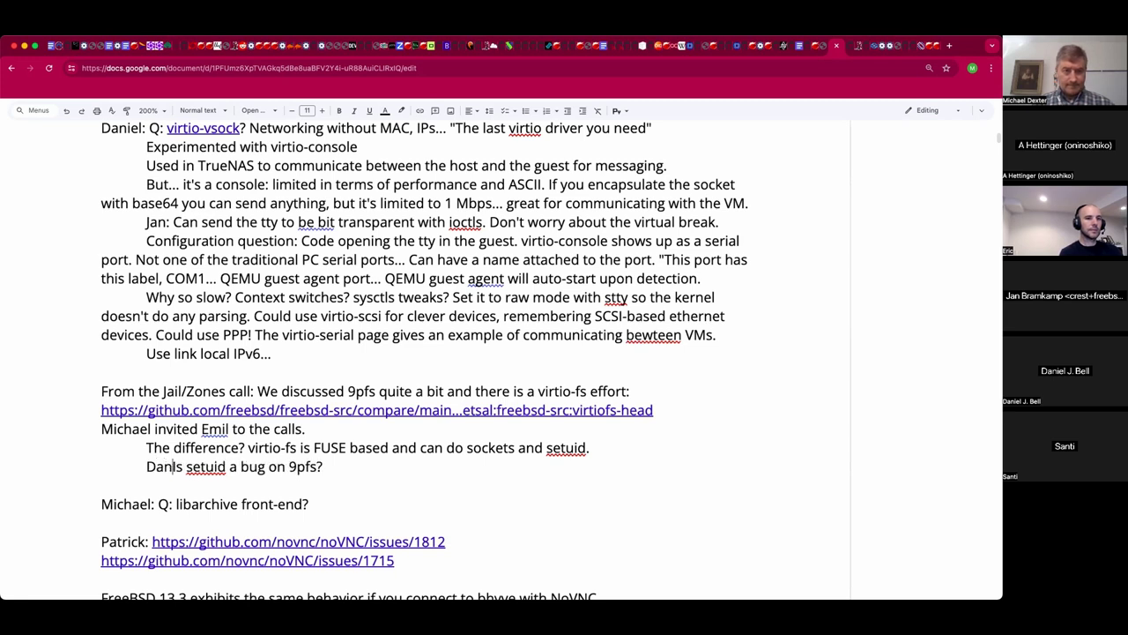
pyautogui.write(': I')
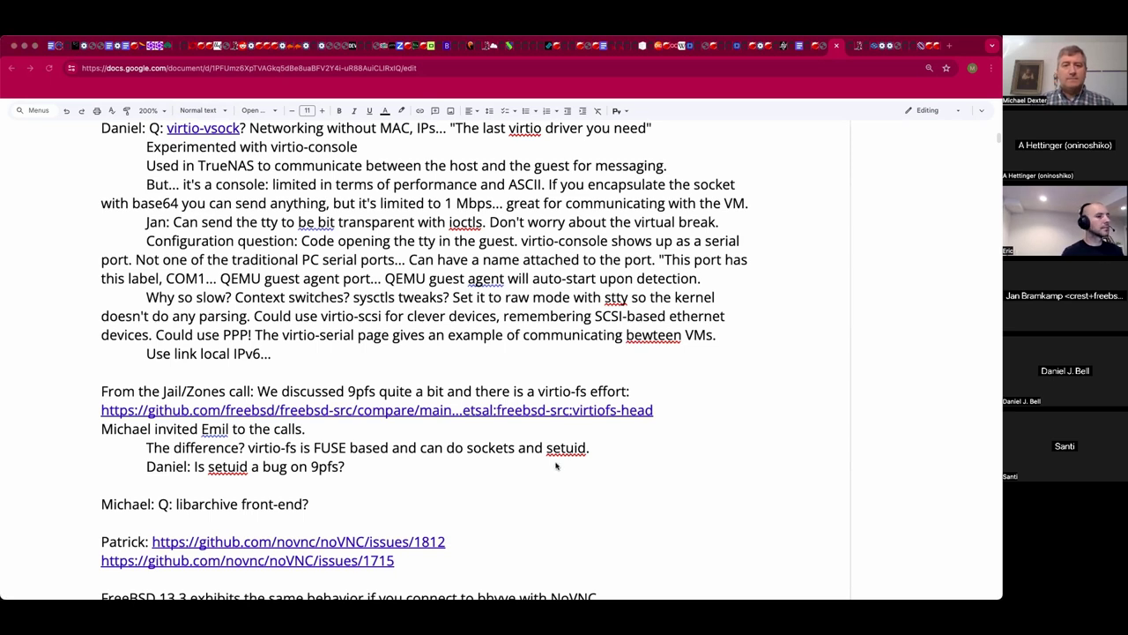
pyautogui.write('Vir')
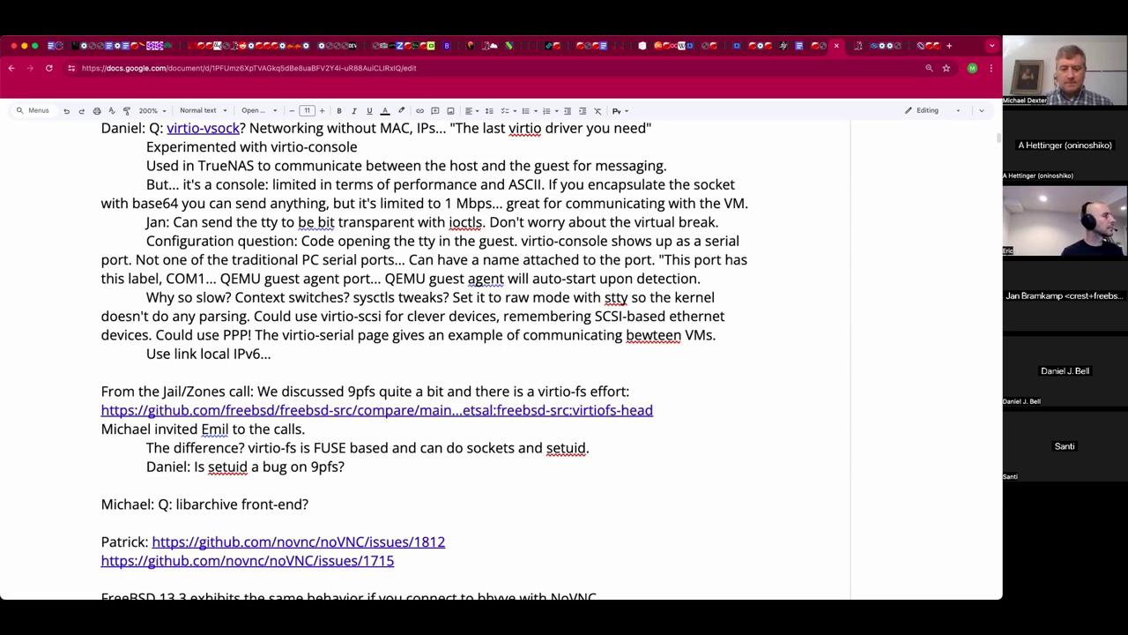
pyautogui.write('tio')
pyautogui.press('BackSpace')
pyautogui.press('BackSpace')
pyautogui.press('BackSpace')
pyautogui.press('BackSpace')
pyautogui.press('BackSpace')
pyautogui.press('BackSpace')
pyautogui.write('S')
pyautogui.press('BackSpace')
pyautogui.write('For security reasons?')
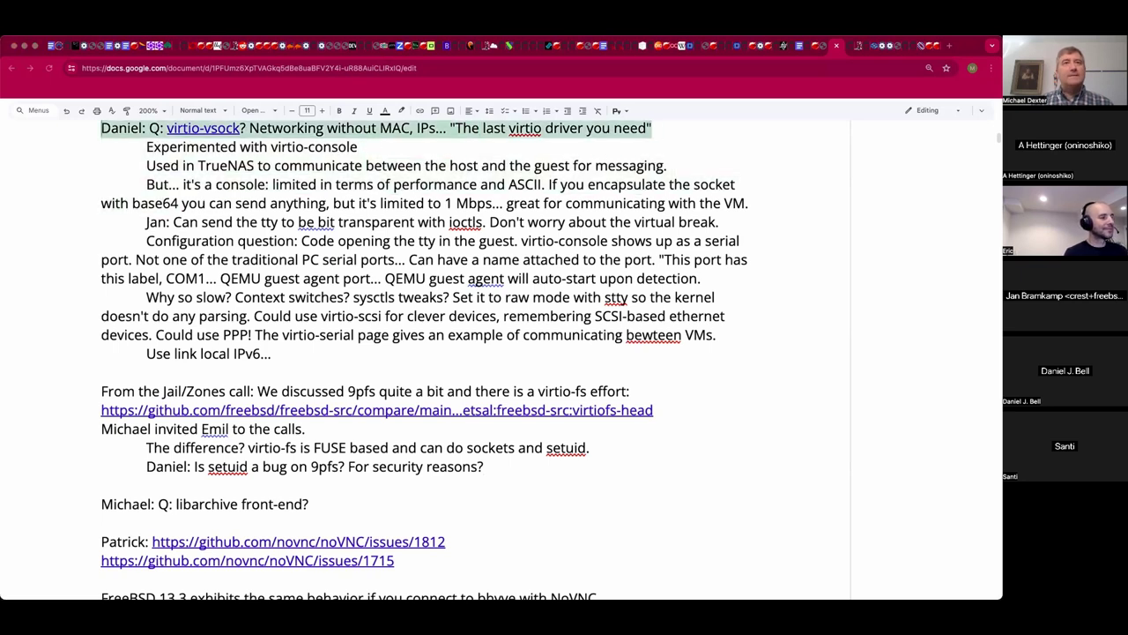
# Move the attendee's virtio-vsock question from above the virtio-console notes to below the setuid question.
pyautogui.click(396, 479)
pyautogui.write('Daniel: Q: virtio-vsock? Networking without MAC, IPs... "The last virtio driver you need"')
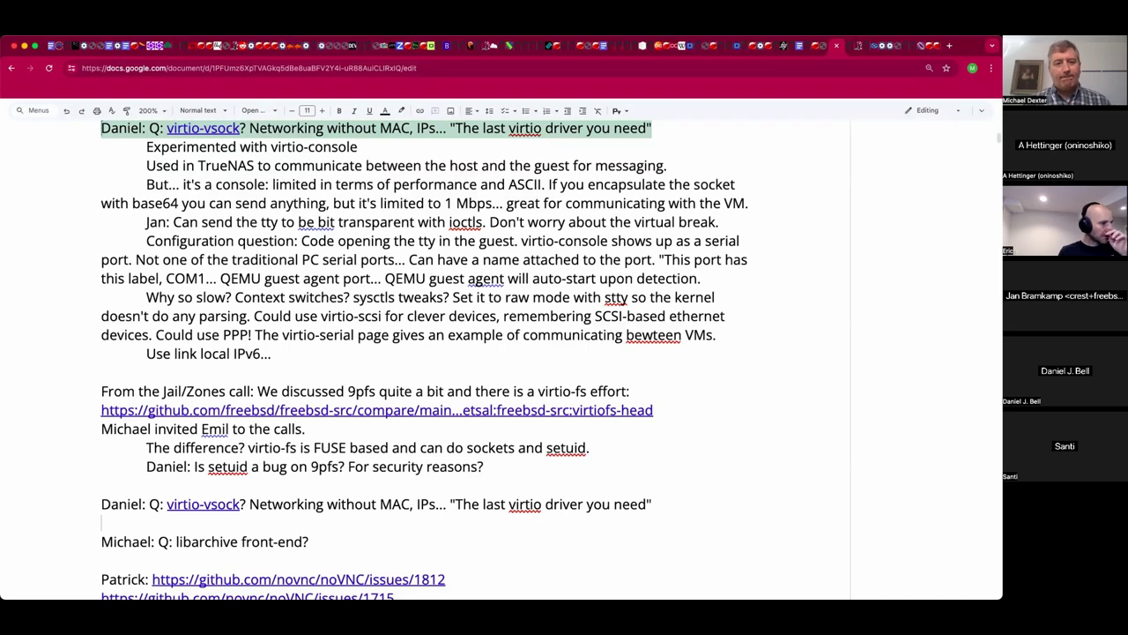
pyautogui.press('Return')
pyautogui.press('Return')
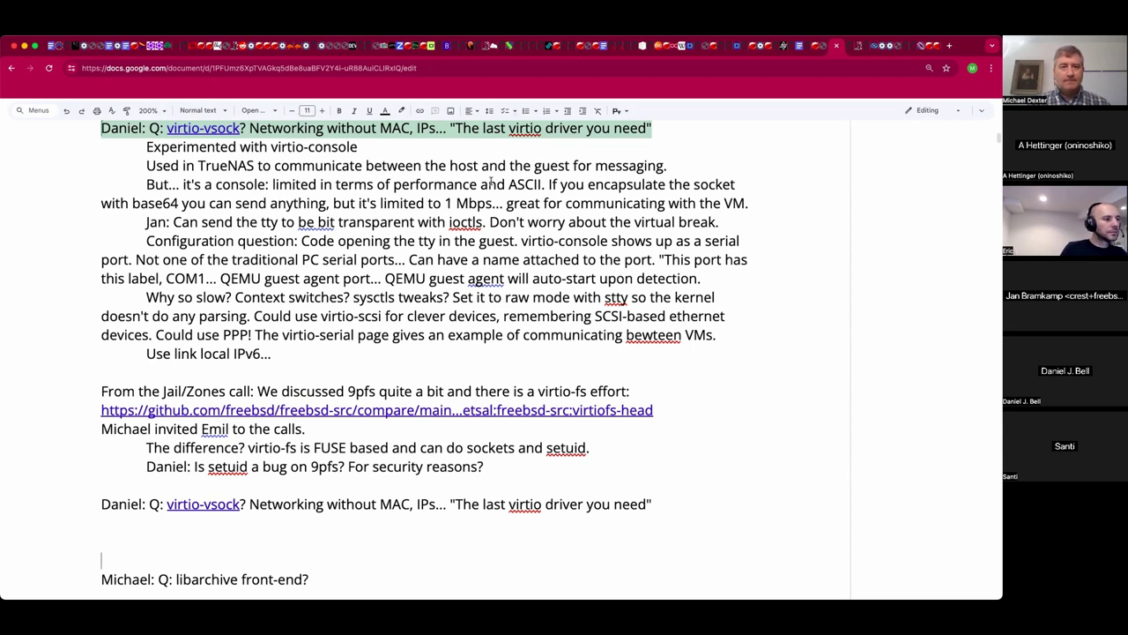
pyautogui.scroll(1, 491, 183)
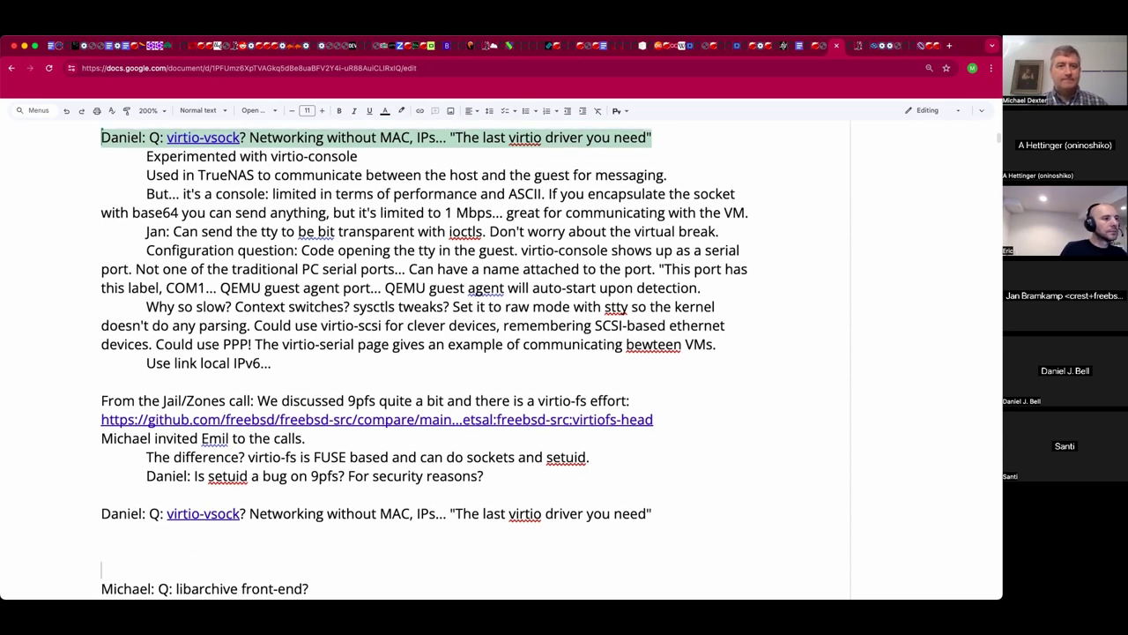
pyautogui.click(101, 513)
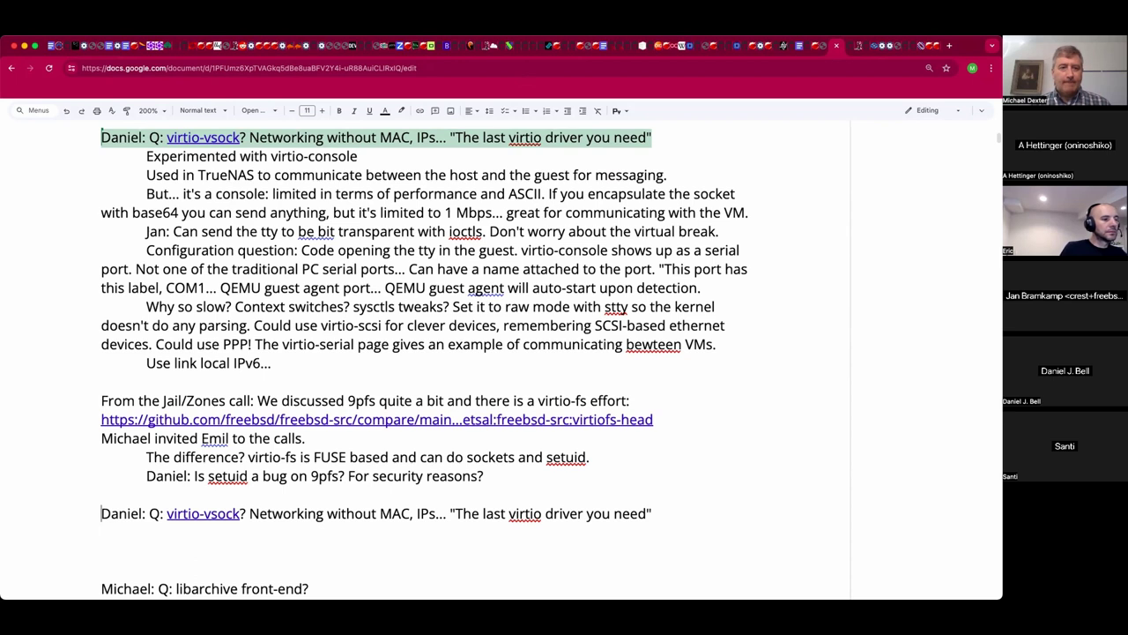
pyautogui.scroll(3, 421, 185)
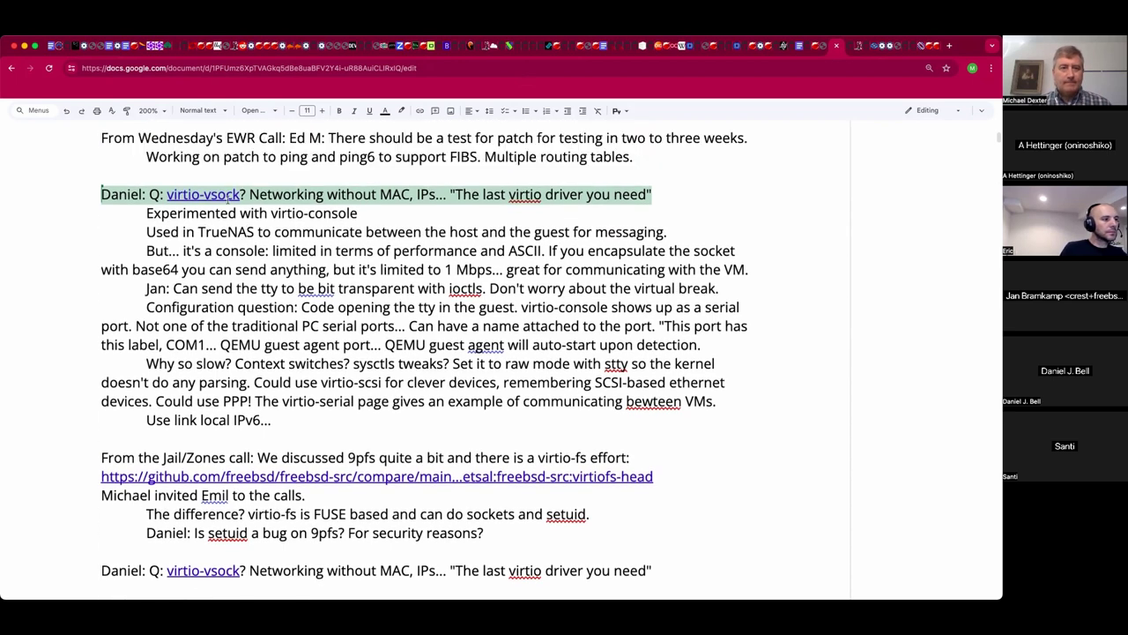
pyautogui.hotkey('shift', 'Down')
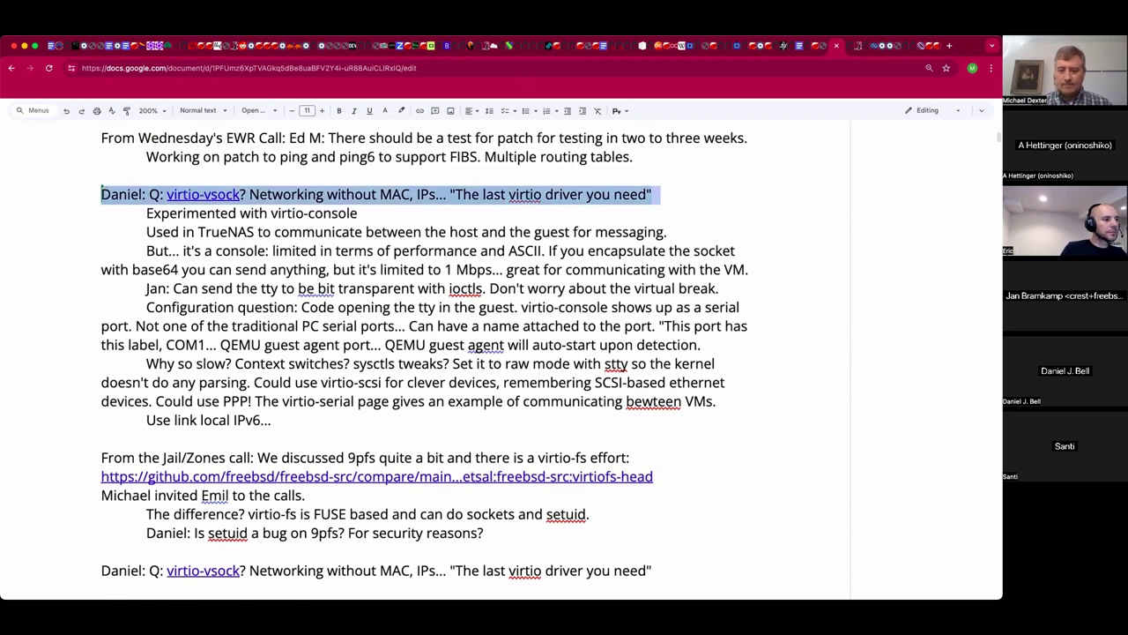
pyautogui.press('BackSpace')
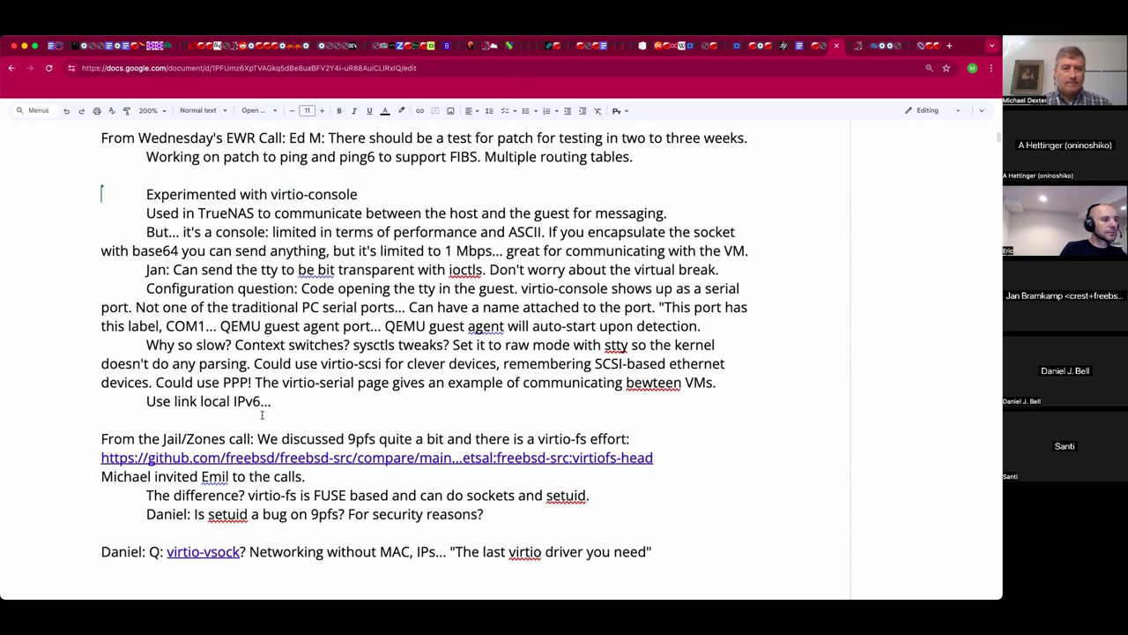
pyautogui.scroll(-1, 264, 516)
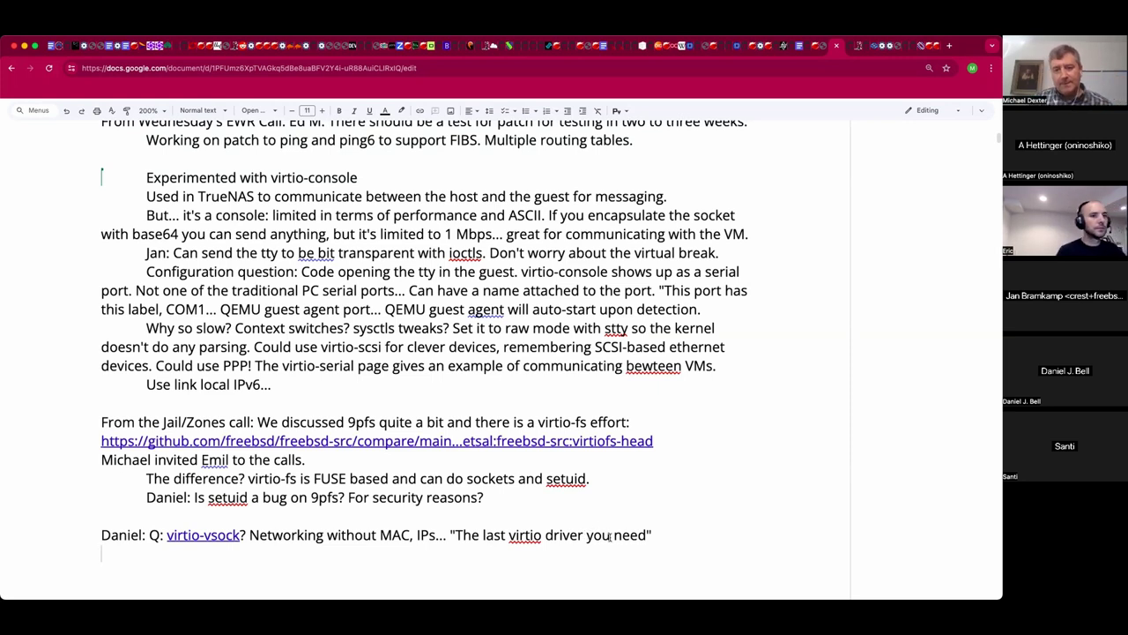
# Finish the vsock question with 'will ever' and add an indented note 'Mentioned in a 2019 paper.'.
pyautogui.write('ww')
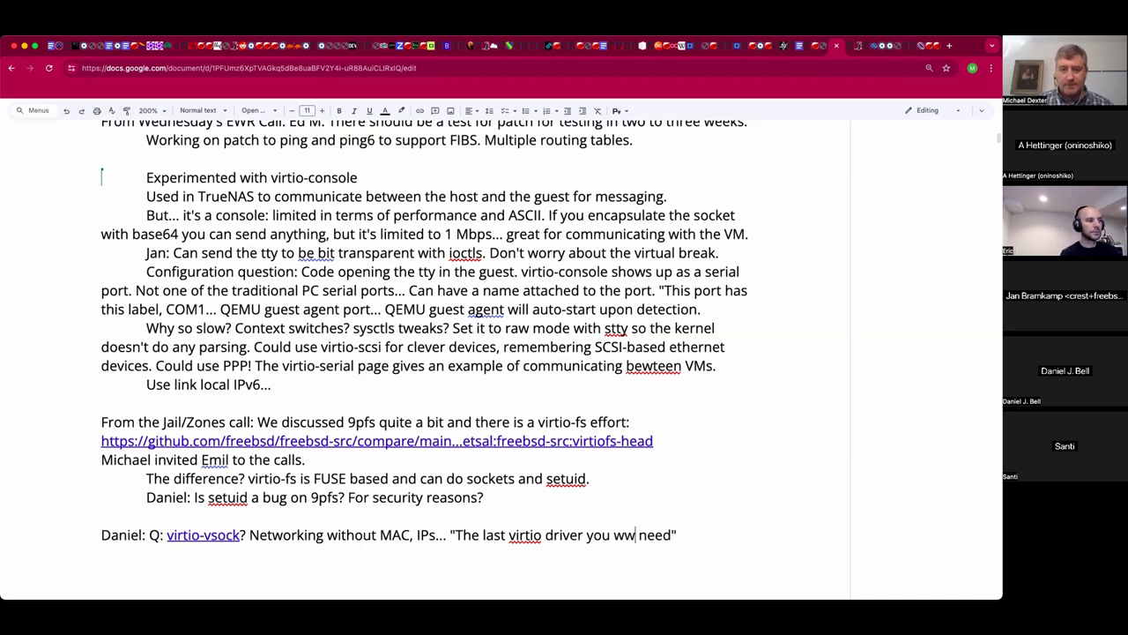
pyautogui.press('BackSpace')
pyautogui.write('ill ever')
pyautogui.press('End')
pyautogui.press('Return')
pyautogui.press('Tab')
pyautogui.write('Metn')
pyautogui.press('BackSpace')
pyautogui.press('BackSpace')
pyautogui.write('ntione')
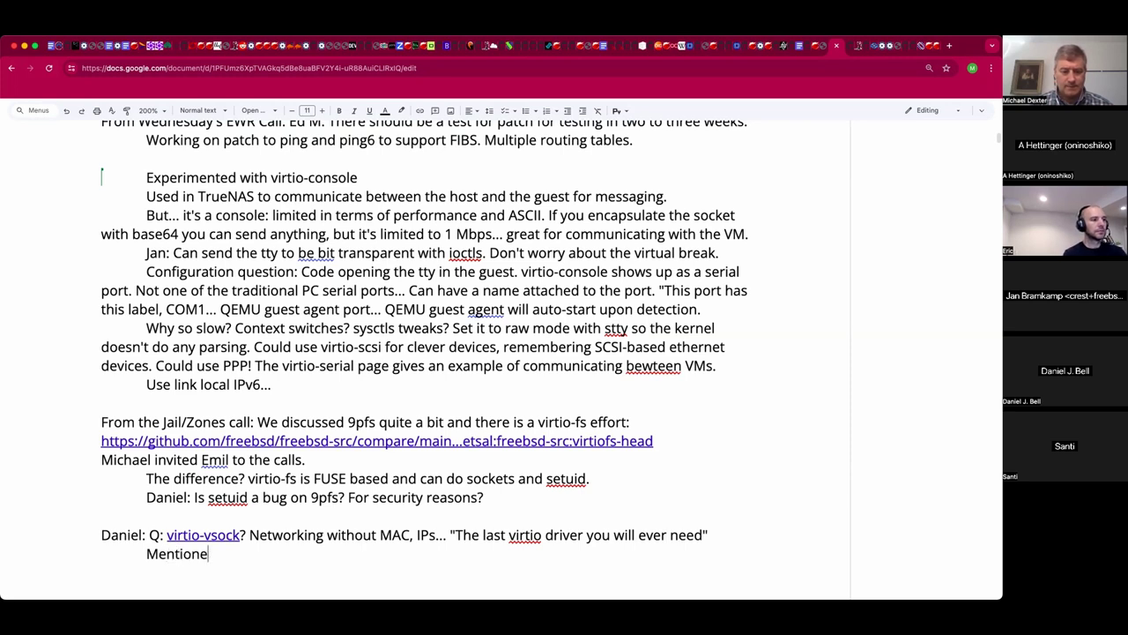
pyautogui.write('d in a 2019 paper.')
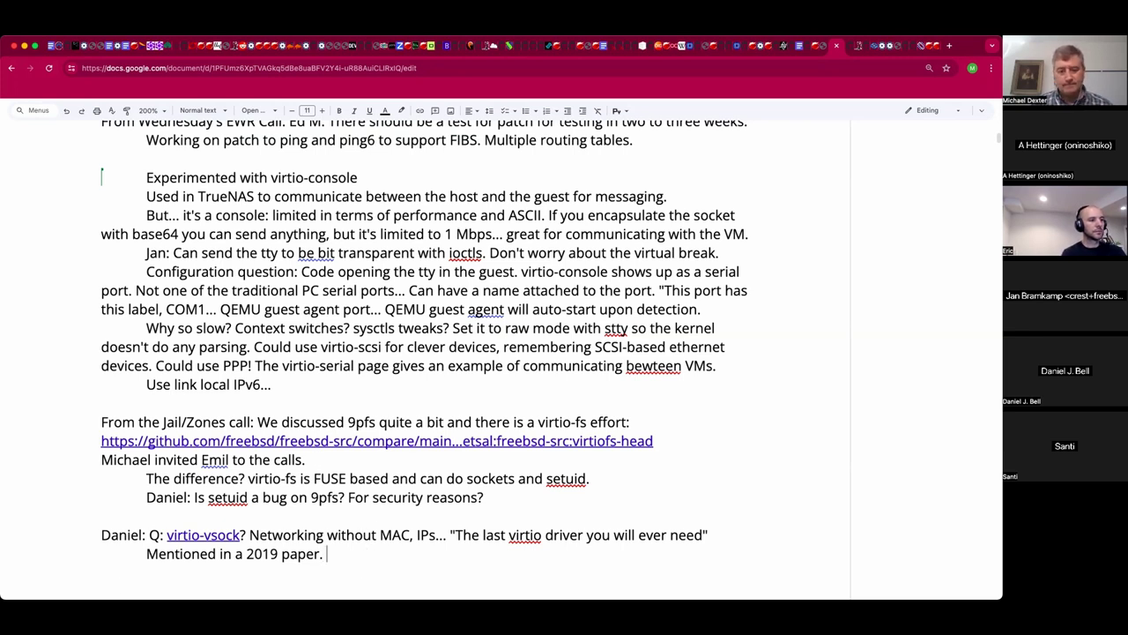
# Append '2013 announced. 2015 Red Hat.' and note who mentioned it in 2019.
pyautogui.write('2013')
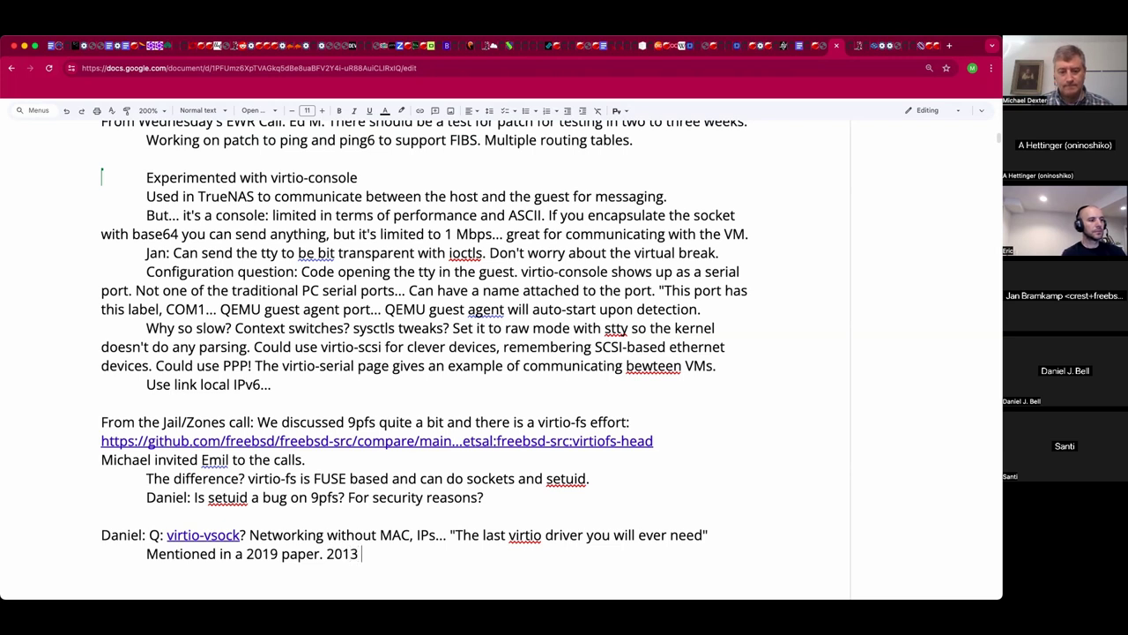
pyautogui.write(' announced')
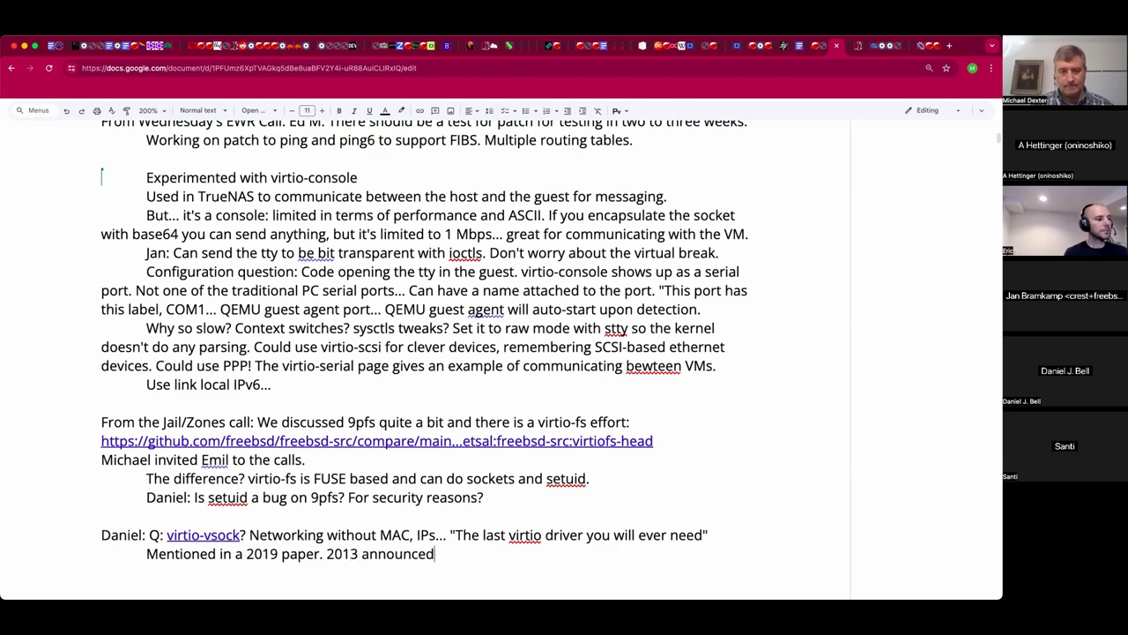
pyautogui.write('. 2015 Red Hat. Patri')
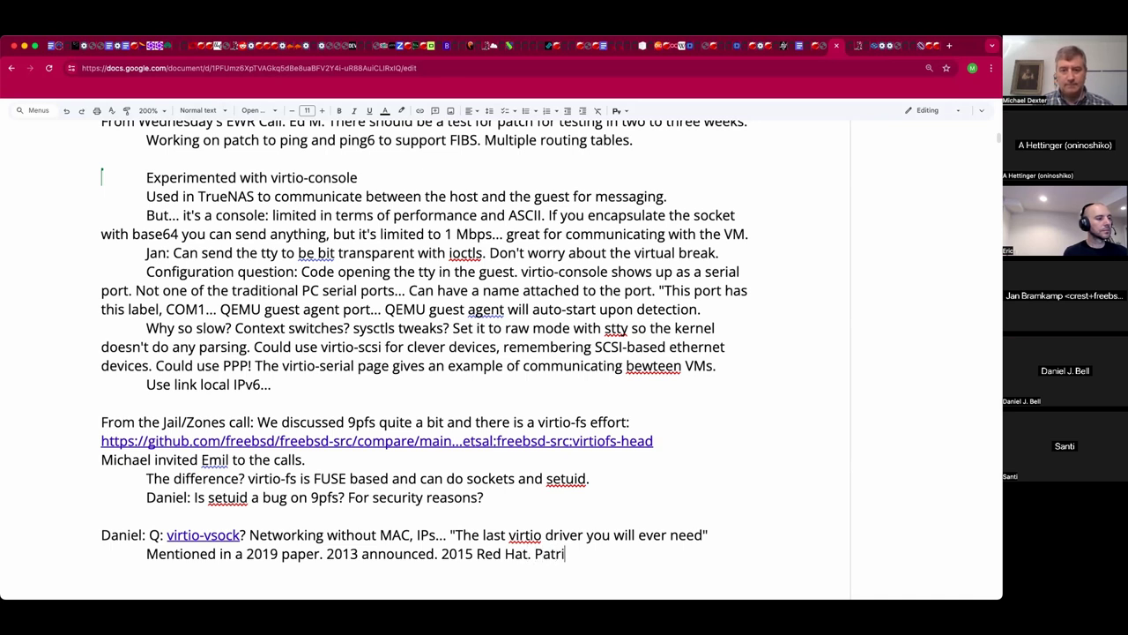
pyautogui.write('ck M')
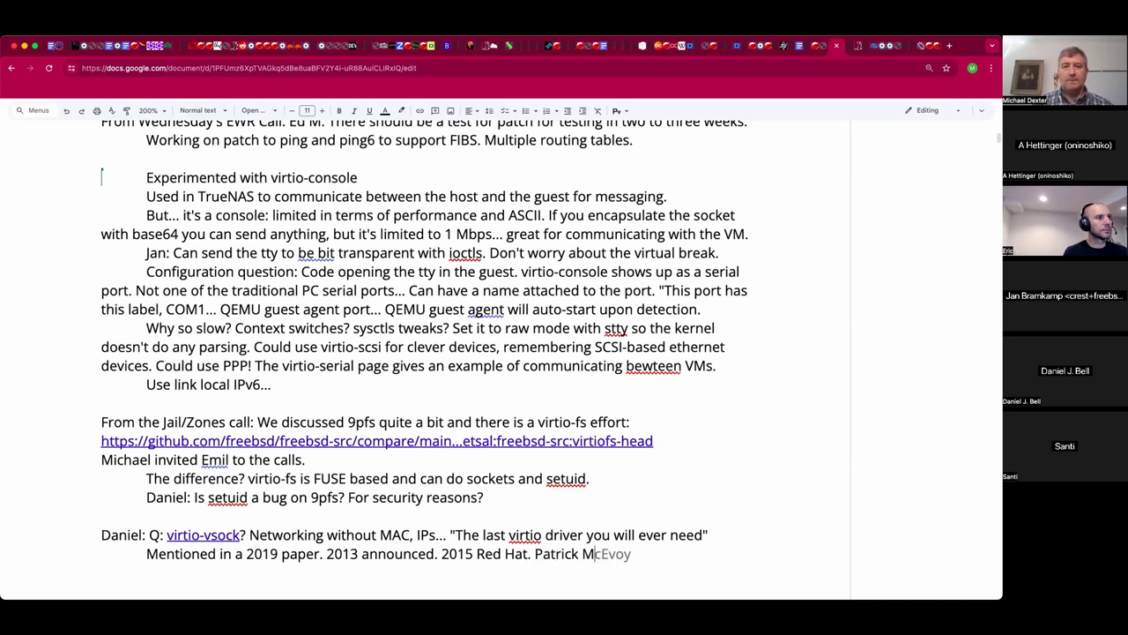
pyautogui.write(' mentioned ')
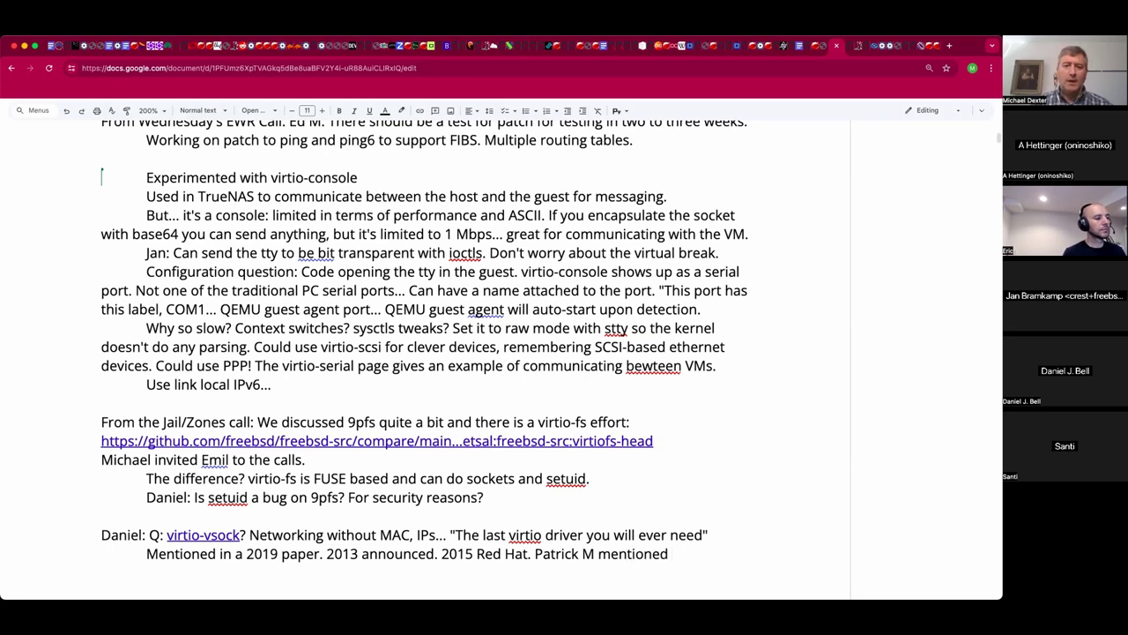
pyautogui.write('i')
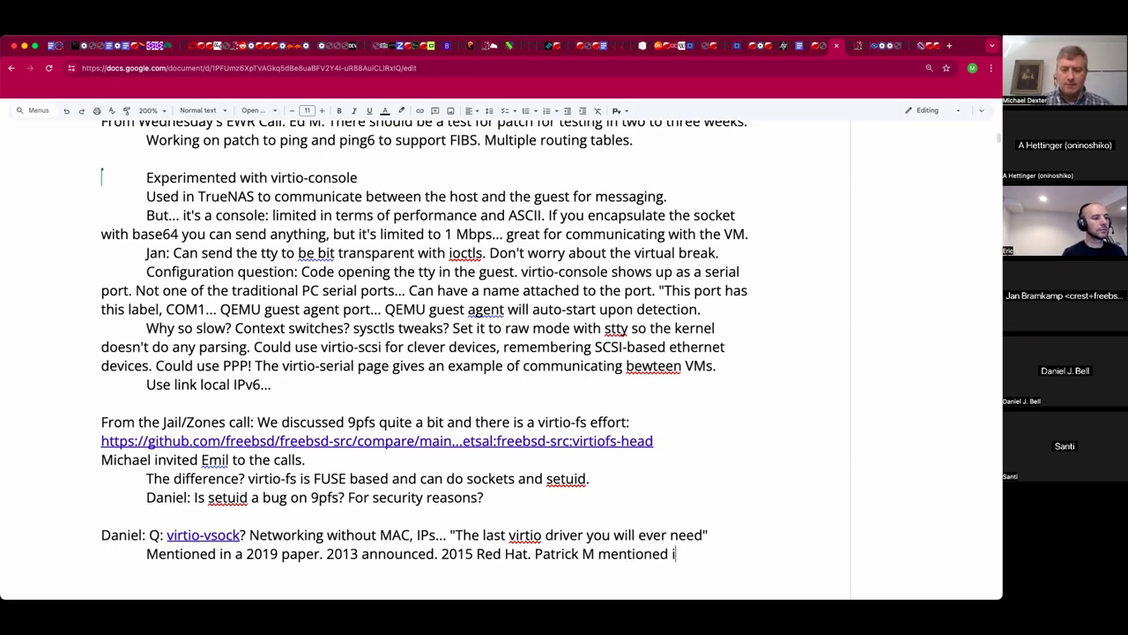
pyautogui.write('t in 2')
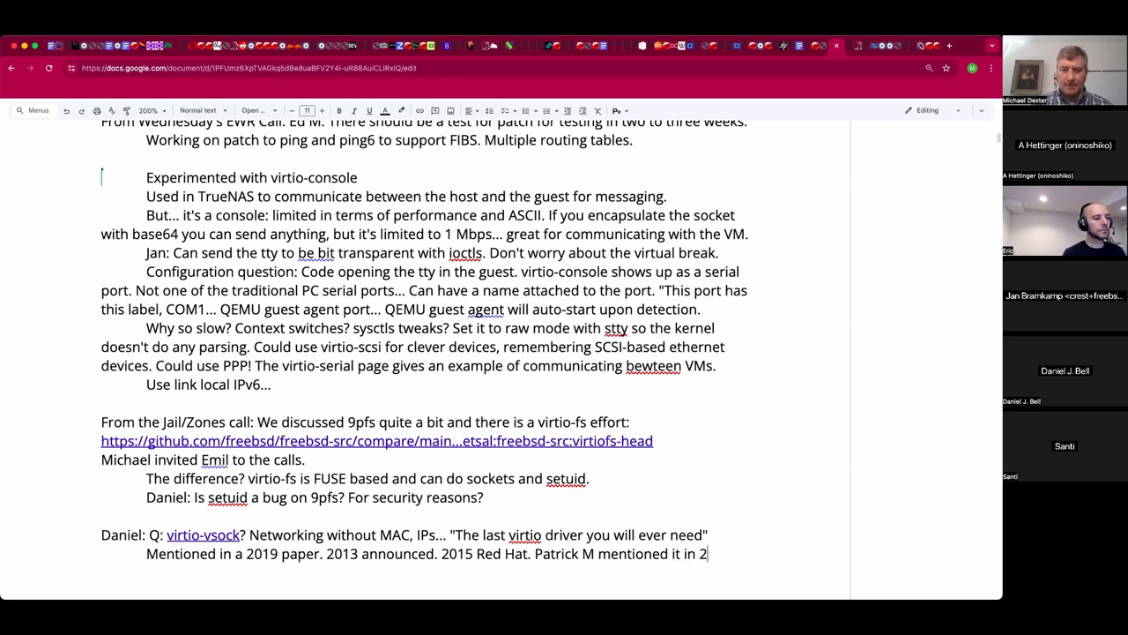
pyautogui.write('019.')
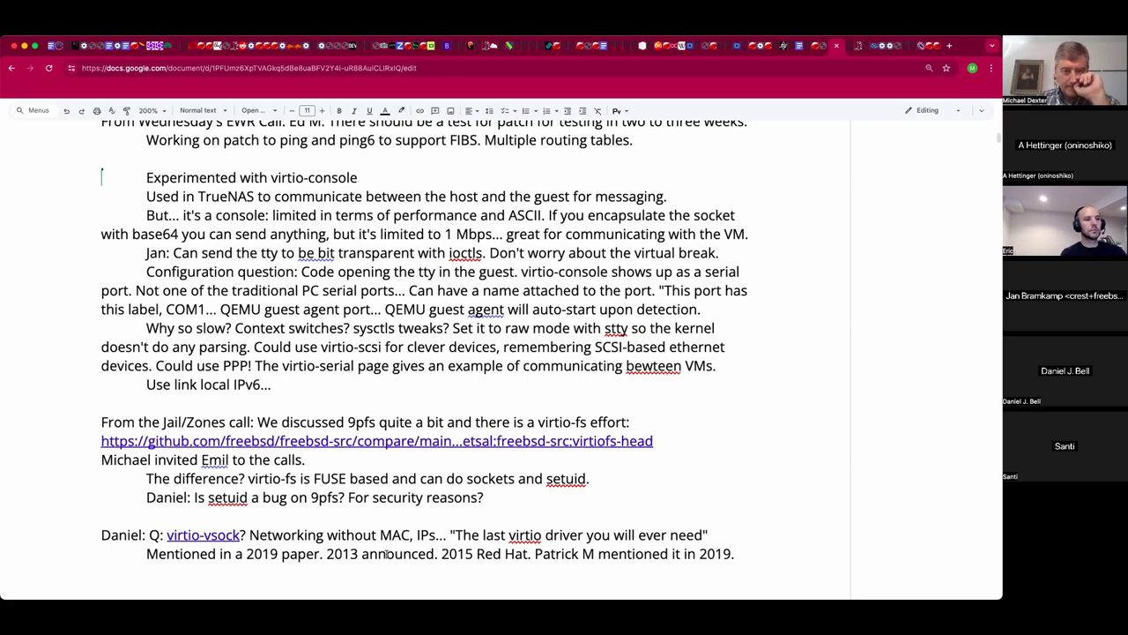
pyautogui.scroll(-1, 384, 548)
pyautogui.scroll(-3, 386, 551)
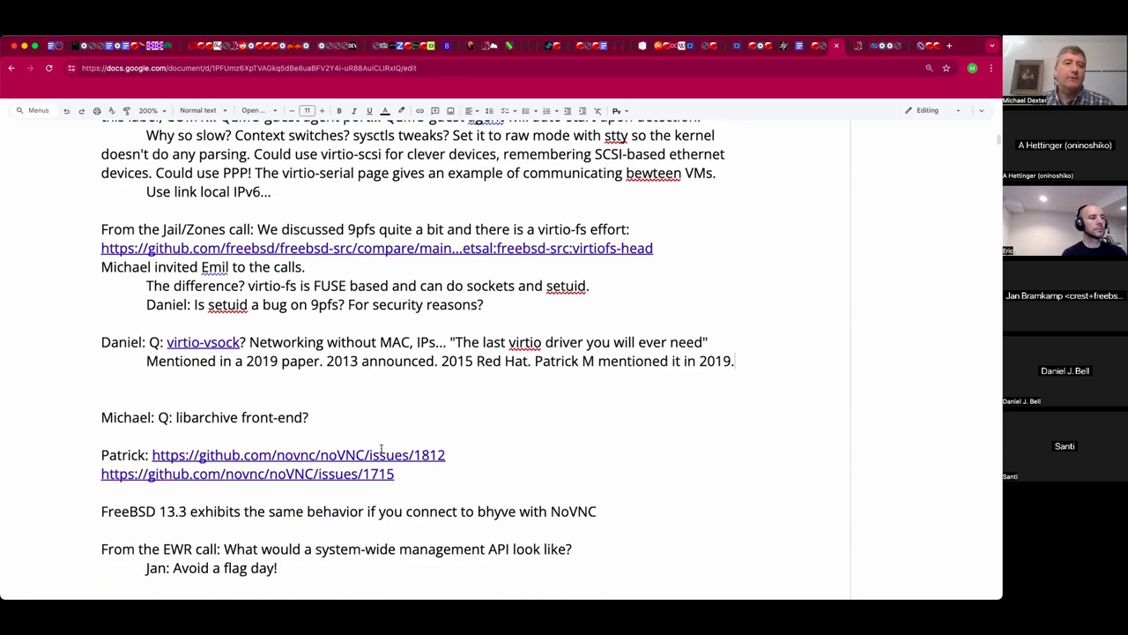
pyautogui.scroll(-2, 385, 460)
pyautogui.scroll(-2, 384, 460)
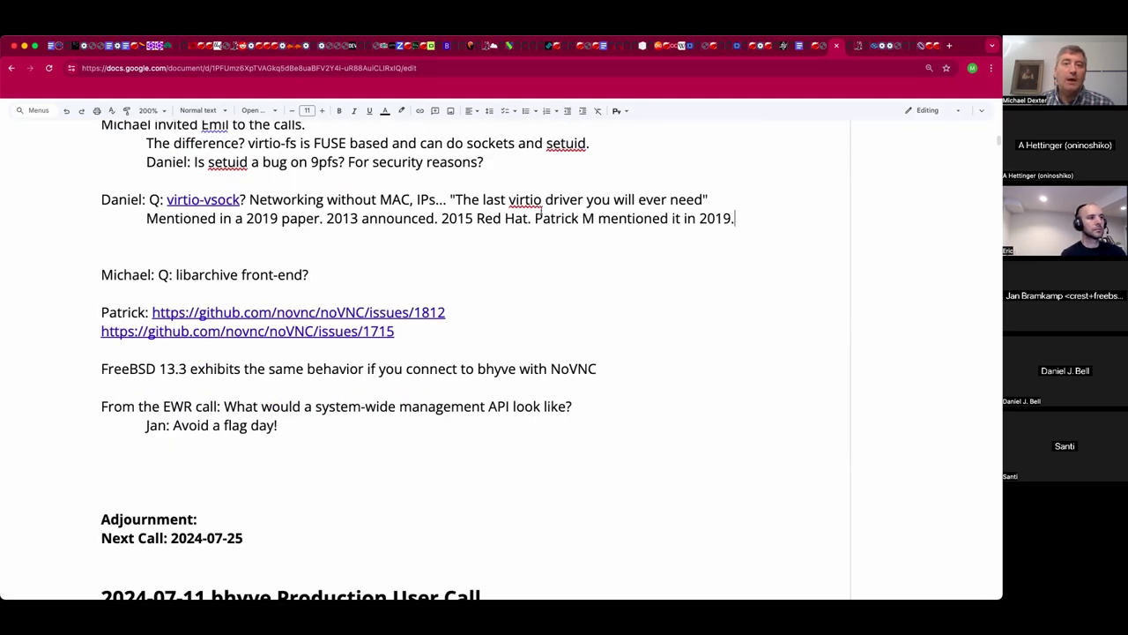
# Add an 'Action Item' line below the virtio-vsock note naming the responsible attendee.
pyautogui.click(359, 240)
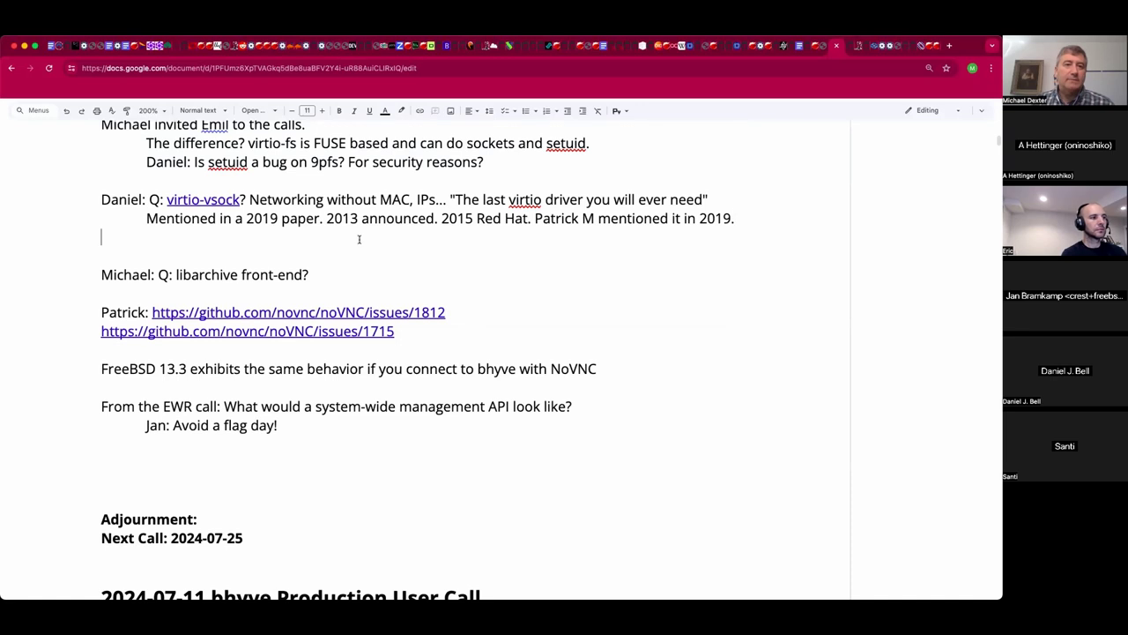
pyautogui.write('Michae:A')
pyautogui.press('BackSpace')
pyautogui.press('BackSpace')
pyautogui.write('l')
pyautogui.write(';')
pyautogui.press('BackSpace')
pyautogui.press('BackSpace')
pyautogui.write(': Action Item: Patrick M!')
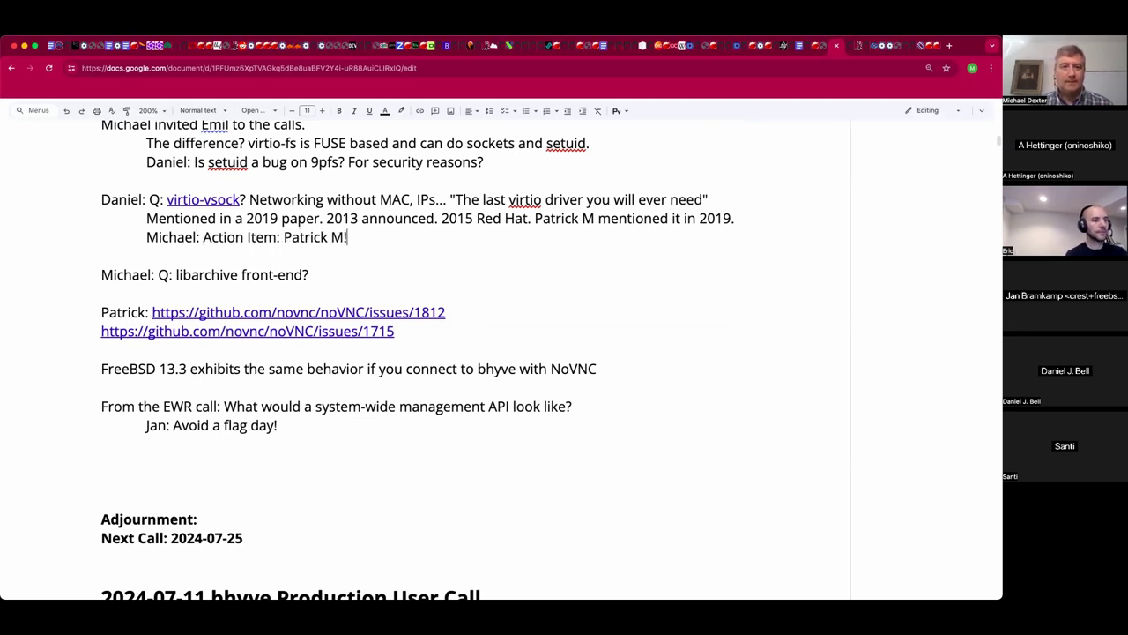
# Move the action-item line below the 'Avoid a flag day!' line in the EWR section.
pyautogui.click(101, 236)
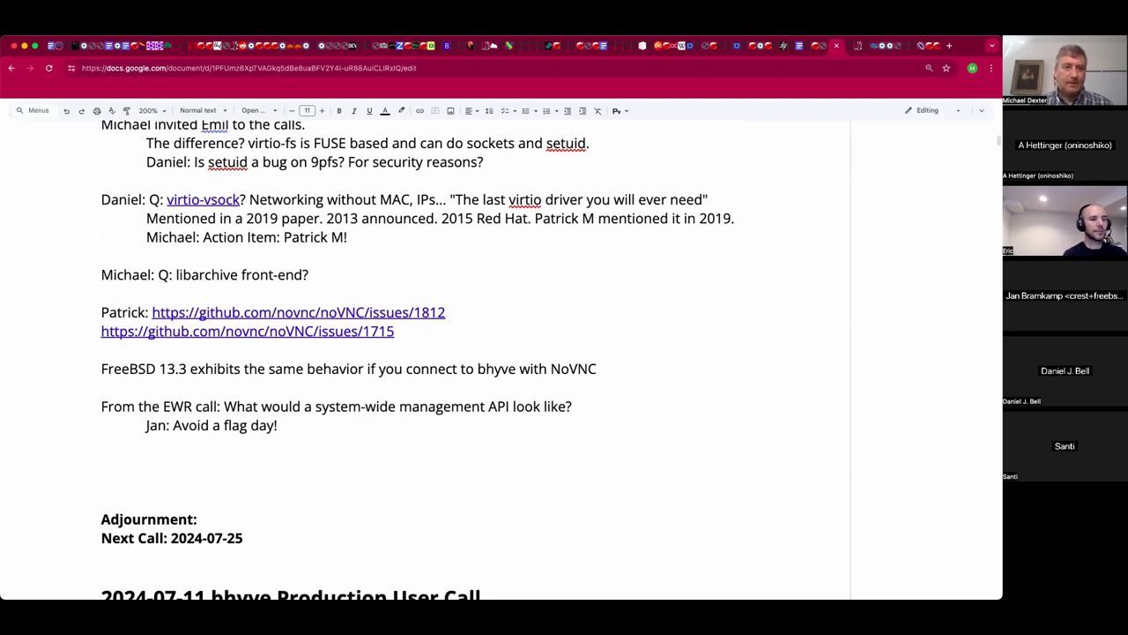
pyautogui.click(102, 255)
pyautogui.hotkey('shift', 'Down')
pyautogui.press('BackSpace')
pyautogui.press('Down')
pyautogui.press('Down')
pyautogui.press('Down')
pyautogui.press('Down')
pyautogui.press('Down')
pyautogui.press('Down')
pyautogui.press('Down')
pyautogui.press('Down')
pyautogui.press('Down')
pyautogui.click(102, 425)
pyautogui.hotkey('ctrl', 'z')
# Move the libarchive question above the action item and remove the action item's indent.
pyautogui.press('Up')
pyautogui.press('Up')
pyautogui.press('Up')
pyautogui.press('Up')
pyautogui.press('Up')
pyautogui.press('Up')
pyautogui.press('Up')
pyautogui.press('Up')
pyautogui.press('Up')
pyautogui.press('Up')
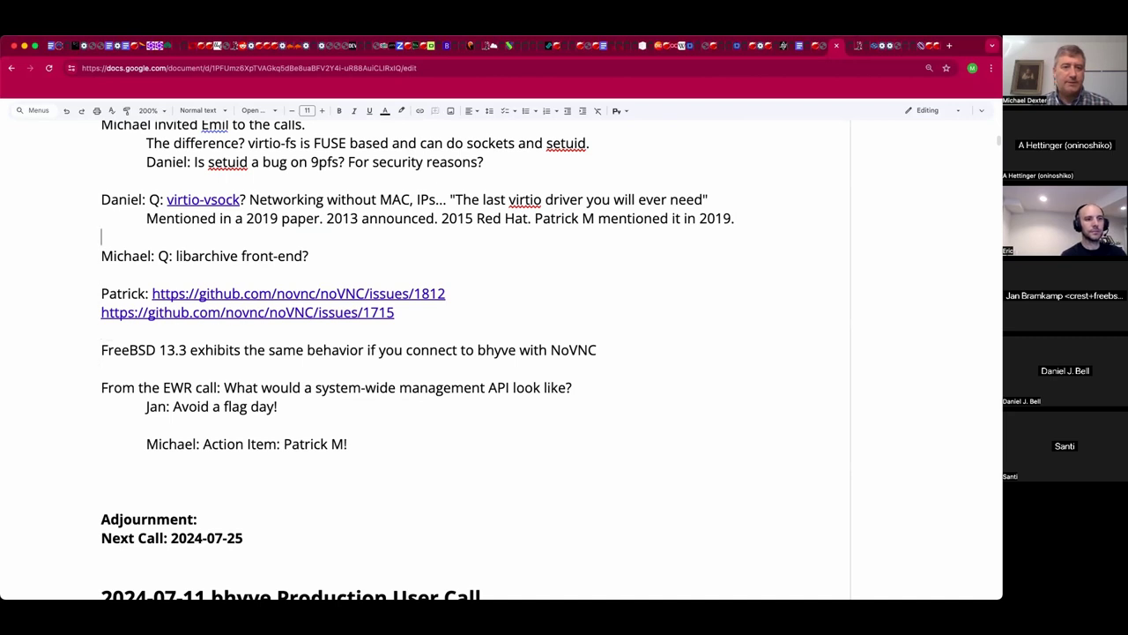
pyautogui.hotkey('shift', 'Down')
pyautogui.hotkey('ctrl', 'c')
pyautogui.press('BackSpace')
pyautogui.press('Down')
pyautogui.press('Down')
pyautogui.press('Down')
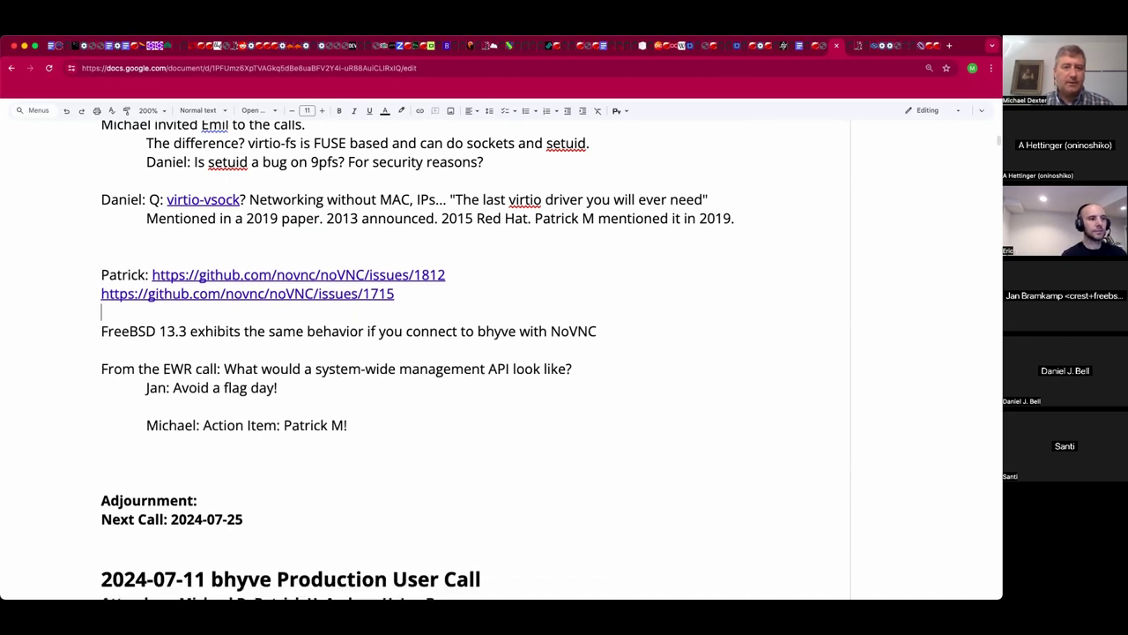
pyautogui.press('Down')
pyautogui.hotkey('ctrl', 'v')
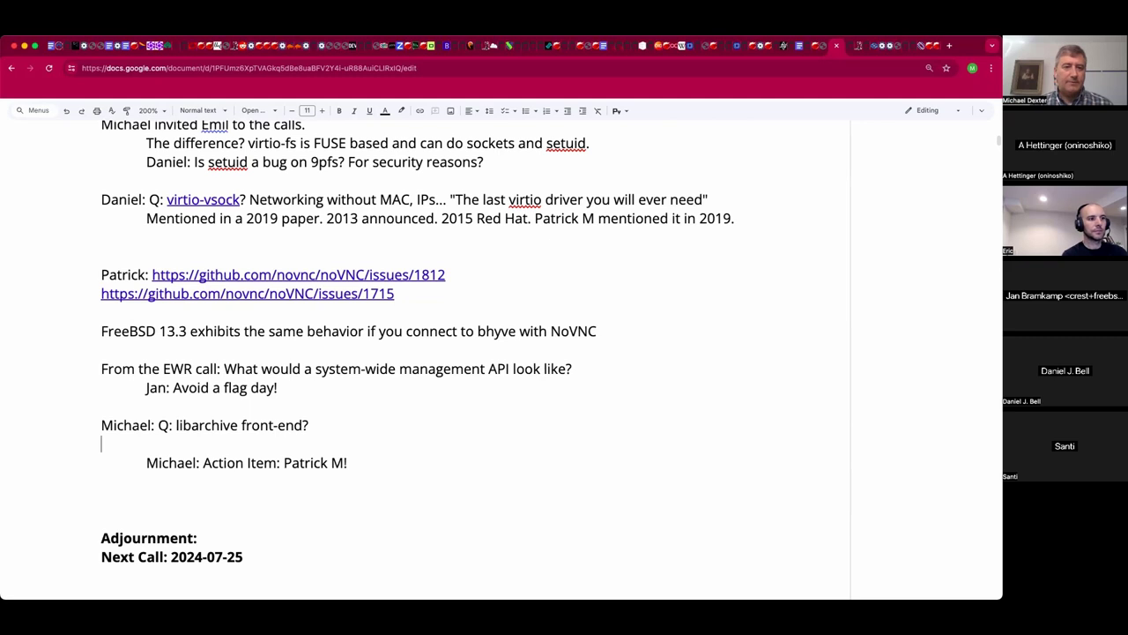
pyautogui.press('Down')
pyautogui.press('Down')
pyautogui.press('Down')
pyautogui.press('BackSpace')
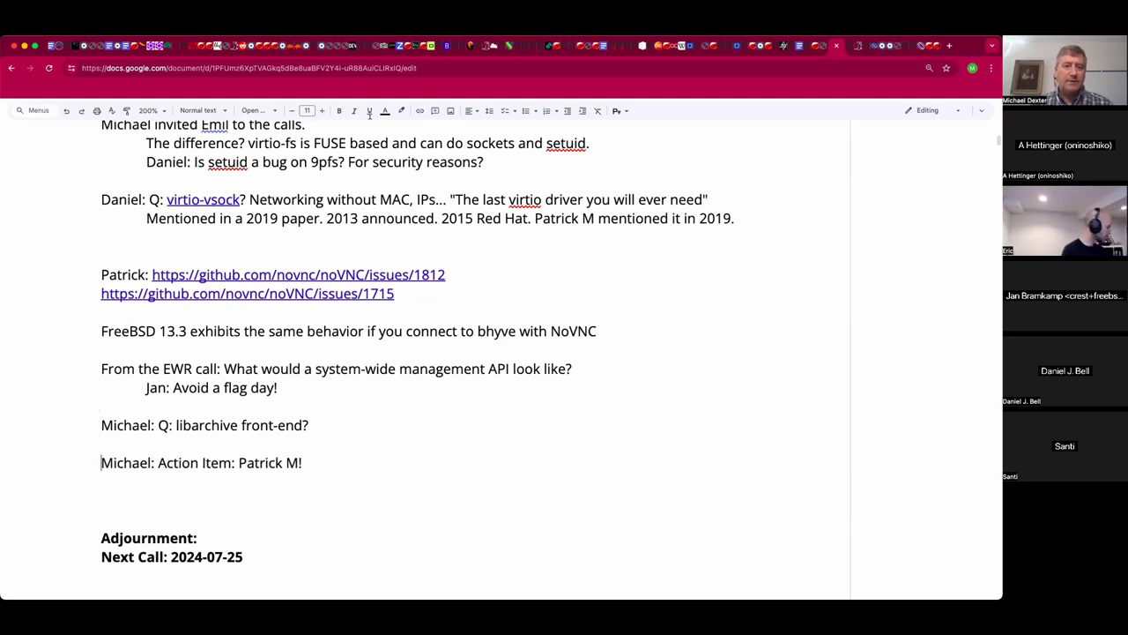
# Delete the extra blank line above the links and open noVNC issue 1812.
pyautogui.click(351, 247)
pyautogui.press('BackSpace')
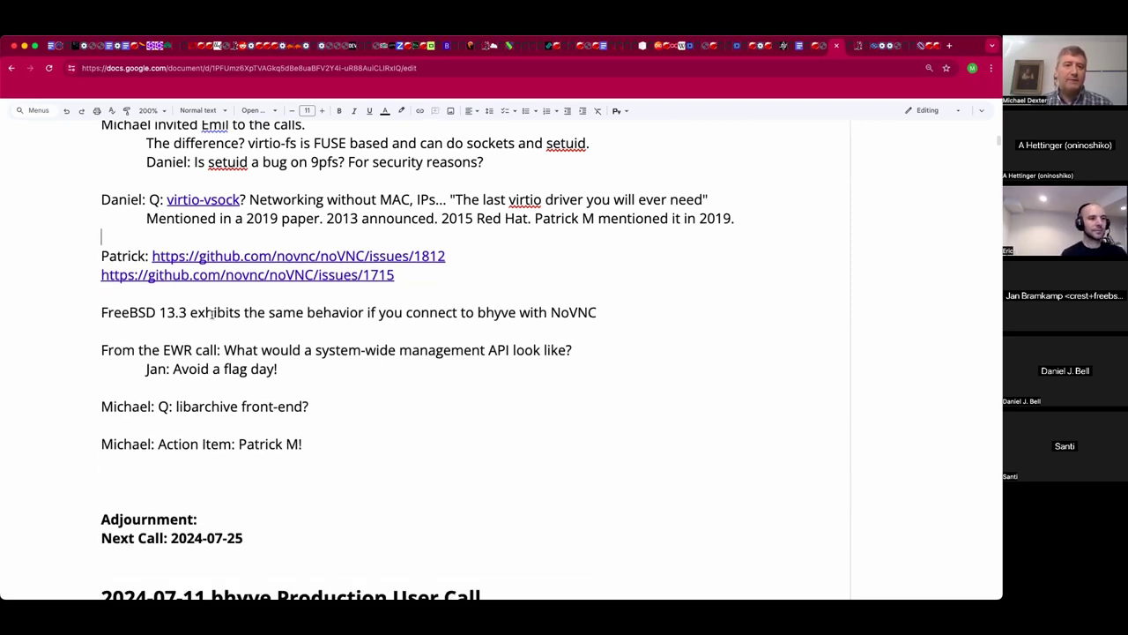
pyautogui.click(246, 257)
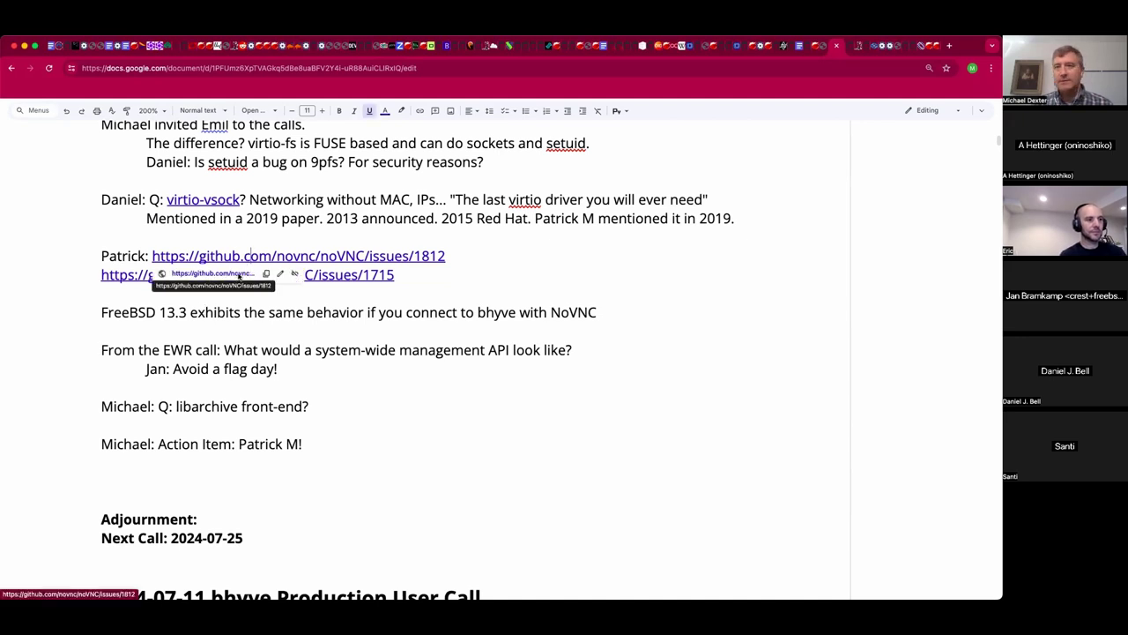
pyautogui.click(211, 273)
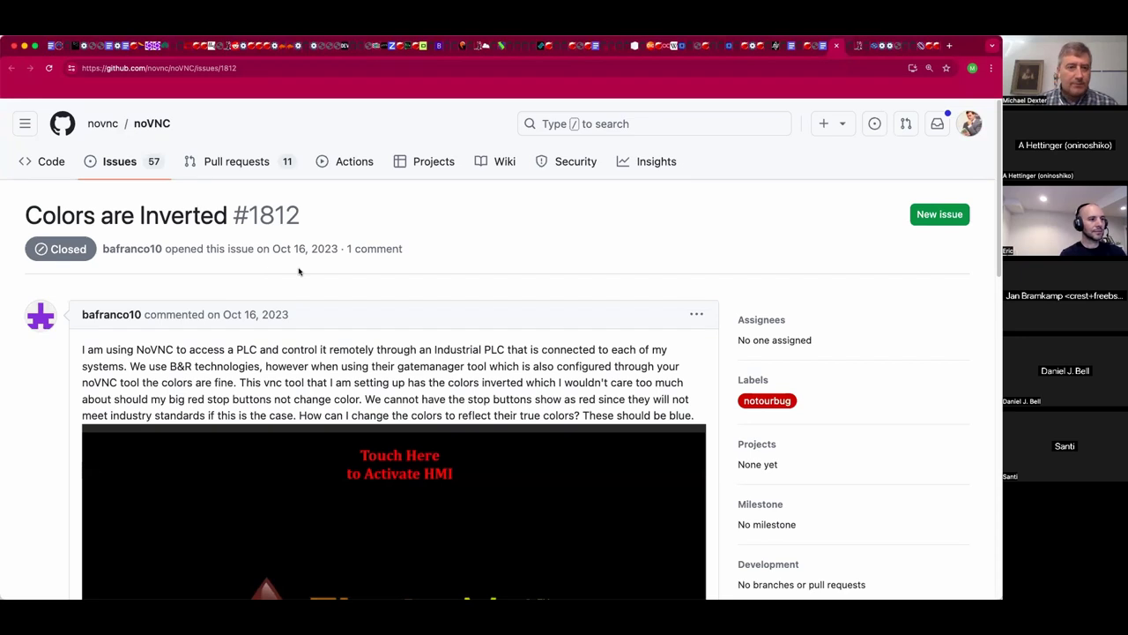
# Close issue 1812 and open noVNC issue 1715 from its link in the notes.
pyautogui.press('super+w')
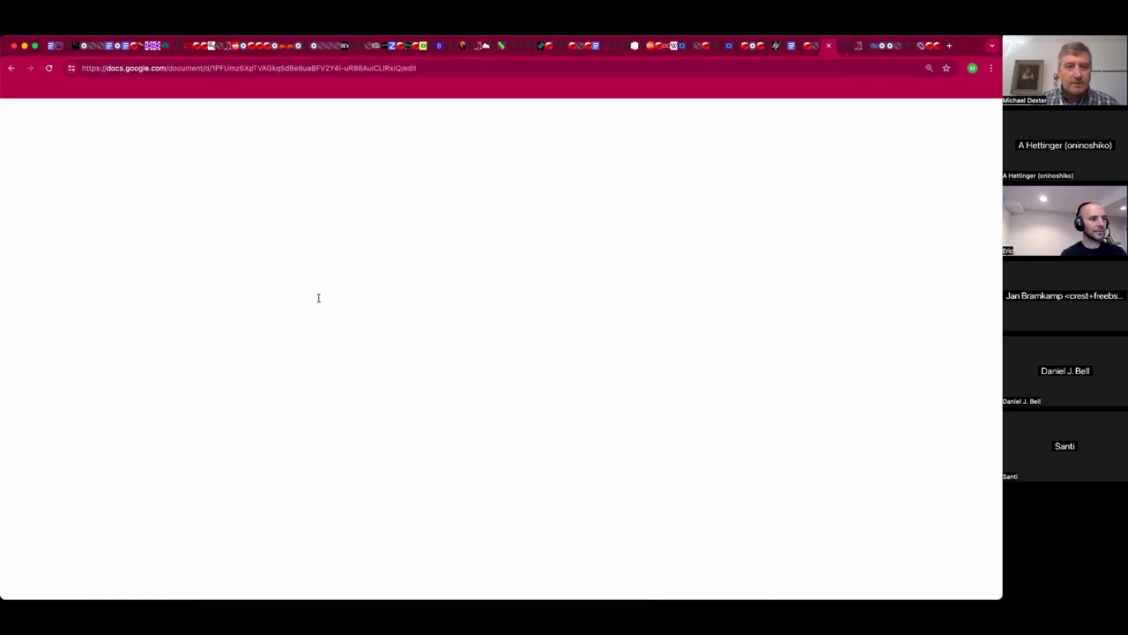
pyautogui.click(385, 274)
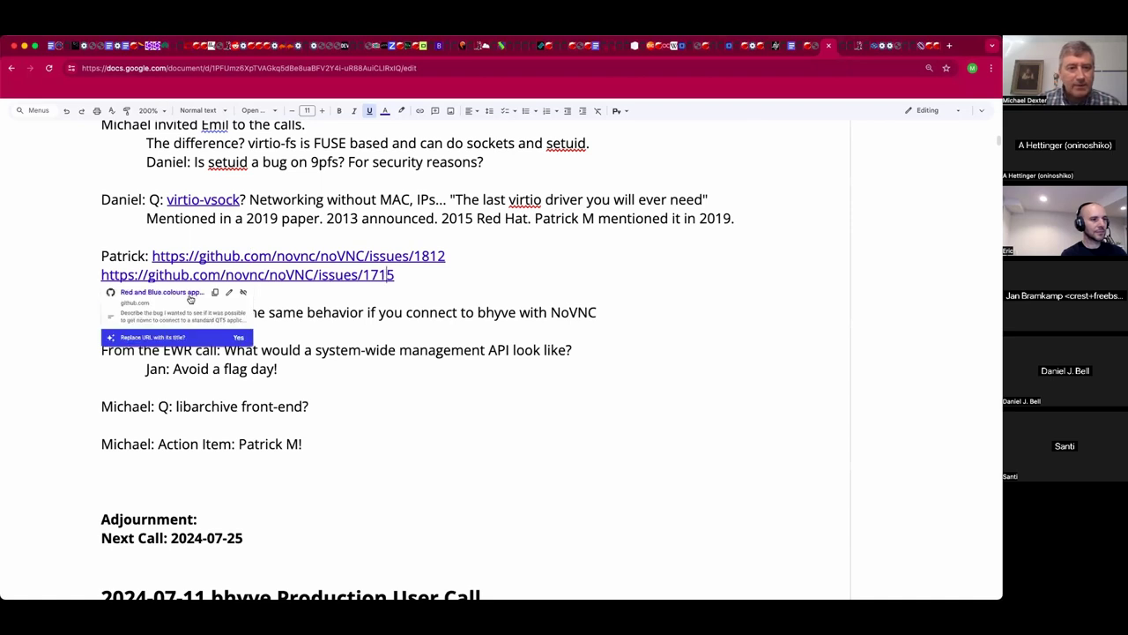
pyautogui.click(190, 296)
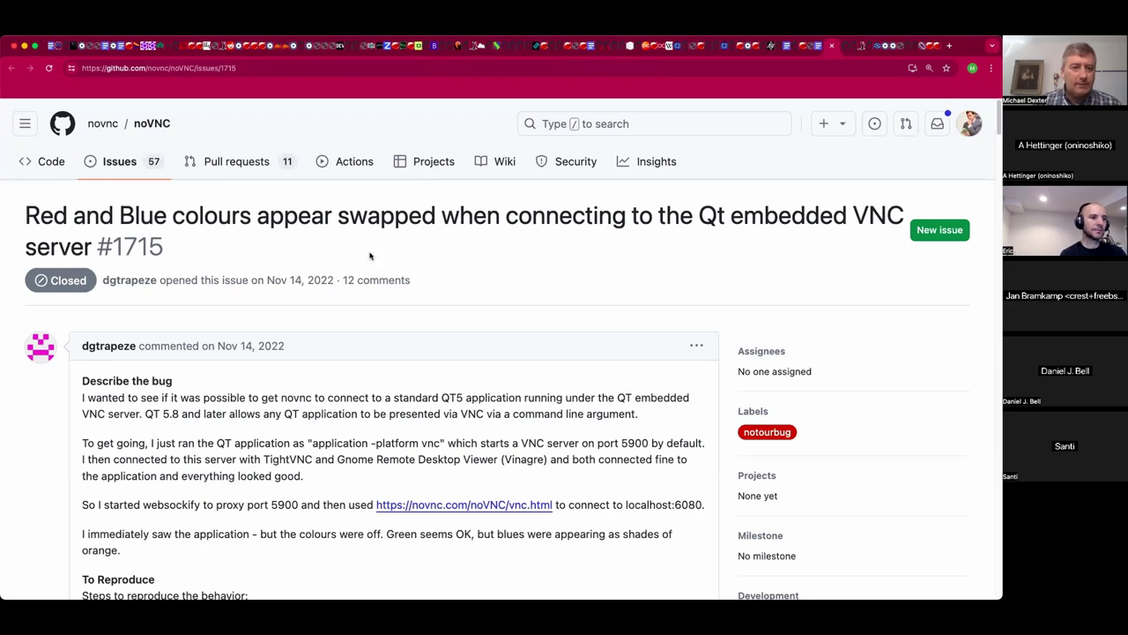
# Read through noVNC issue #1715 on swapped red and blue colours, enlarging the page text.
pyautogui.scroll(-5, 372, 254)
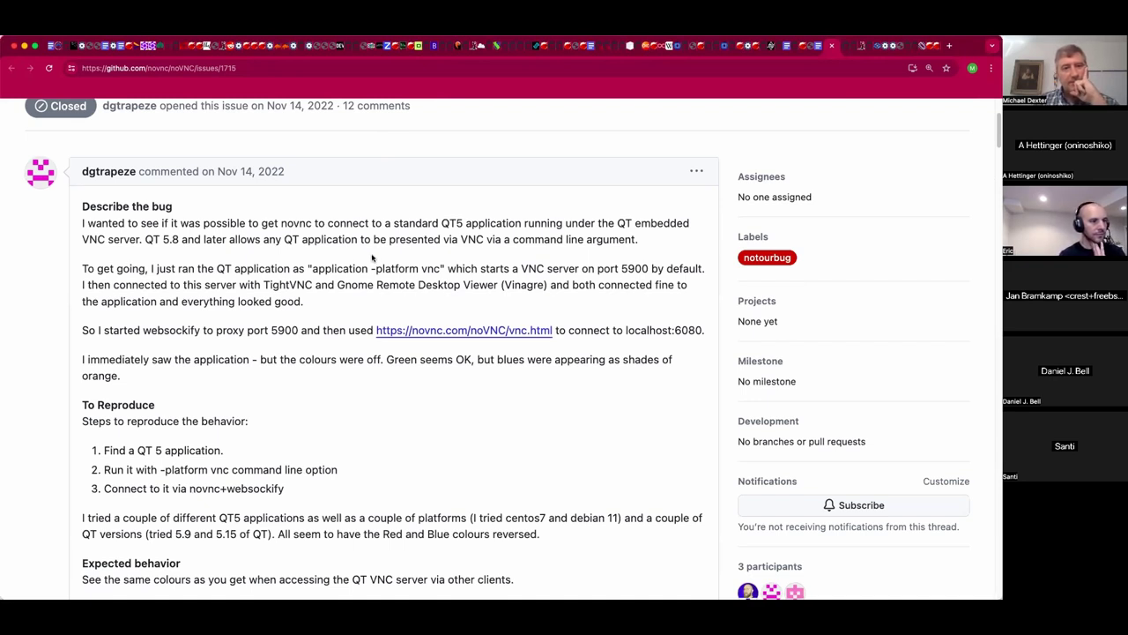
pyautogui.scroll(-1, 357, 399)
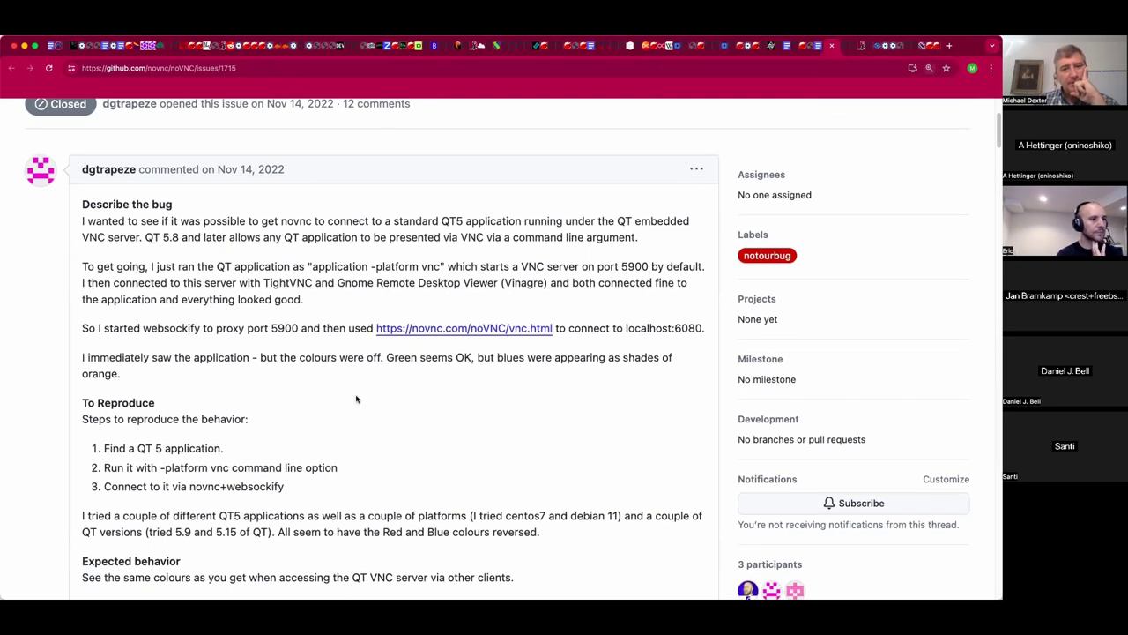
pyautogui.press('super+equal')
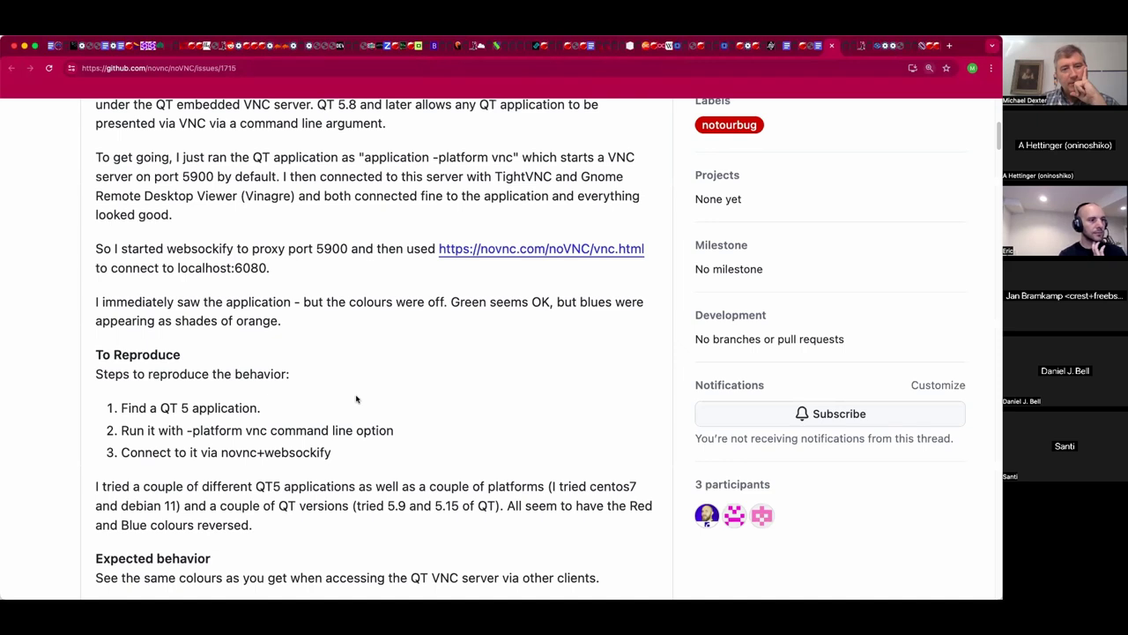
pyautogui.scroll(-5, 356, 400)
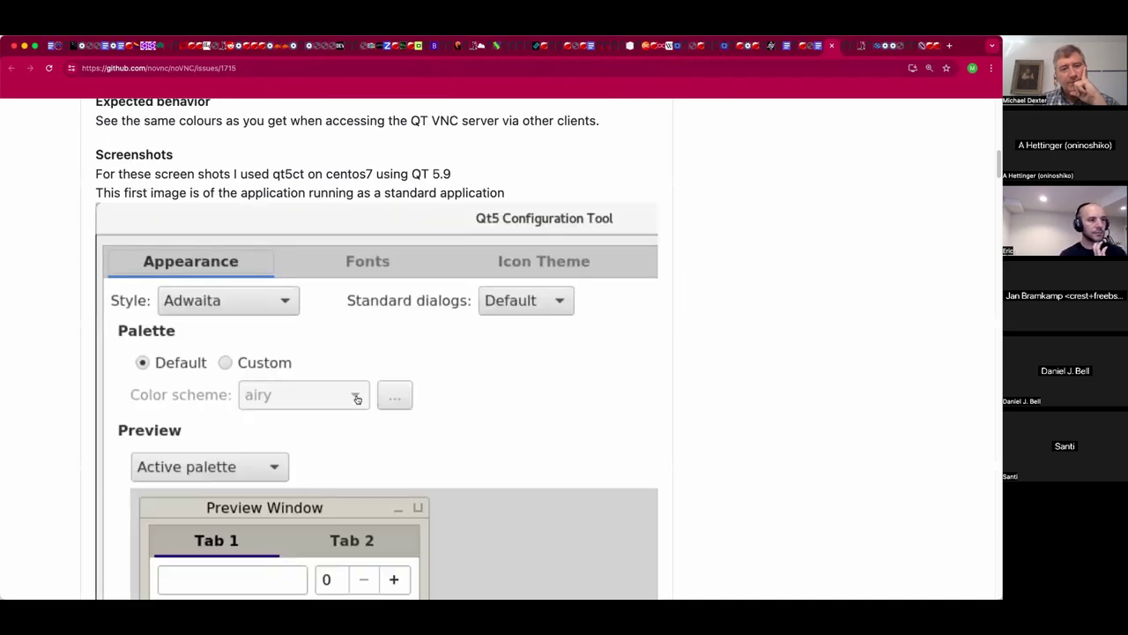
pyautogui.scroll(-5, 357, 399)
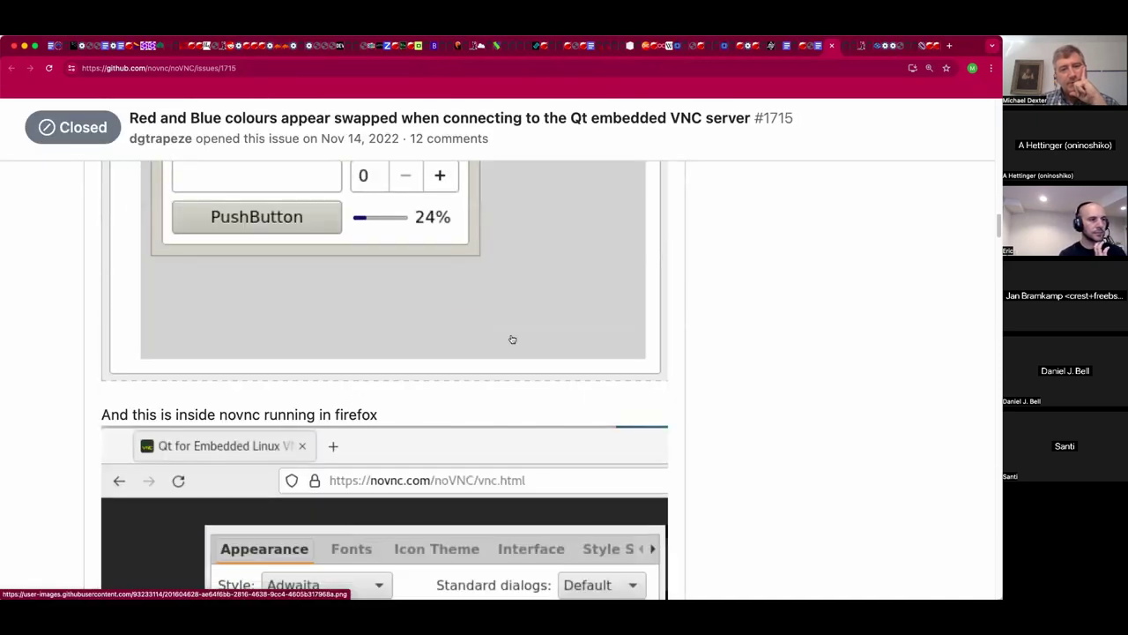
pyautogui.scroll(-3, 617, 321)
pyautogui.scroll(-5, 662, 321)
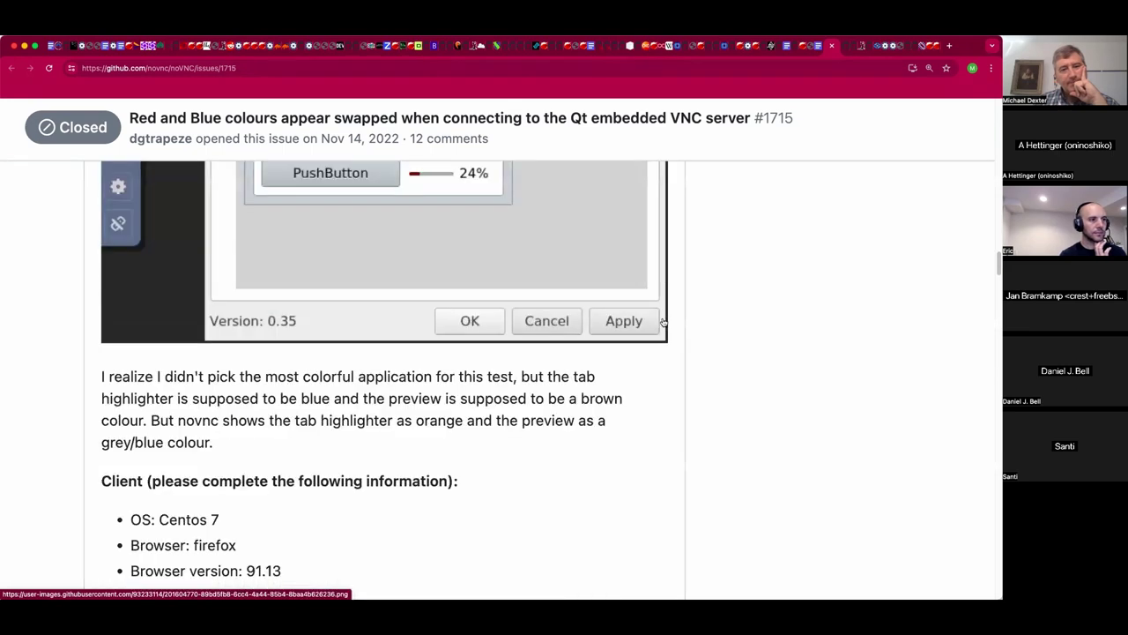
pyautogui.scroll(-2, 664, 322)
pyautogui.scroll(-2, 663, 321)
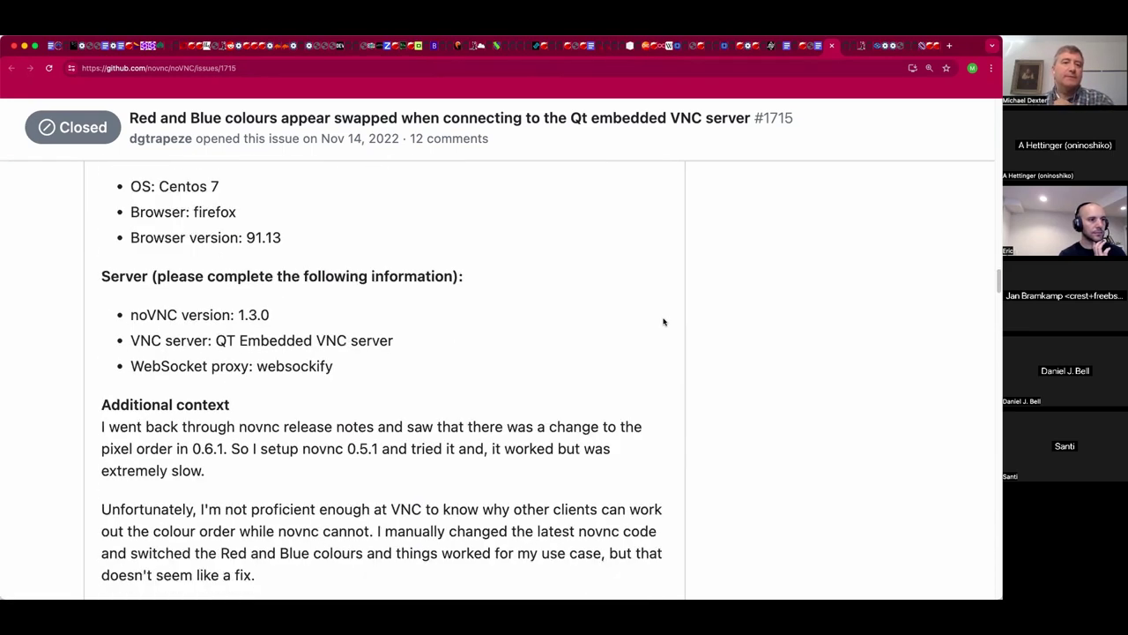
pyautogui.scroll(-15, 664, 321)
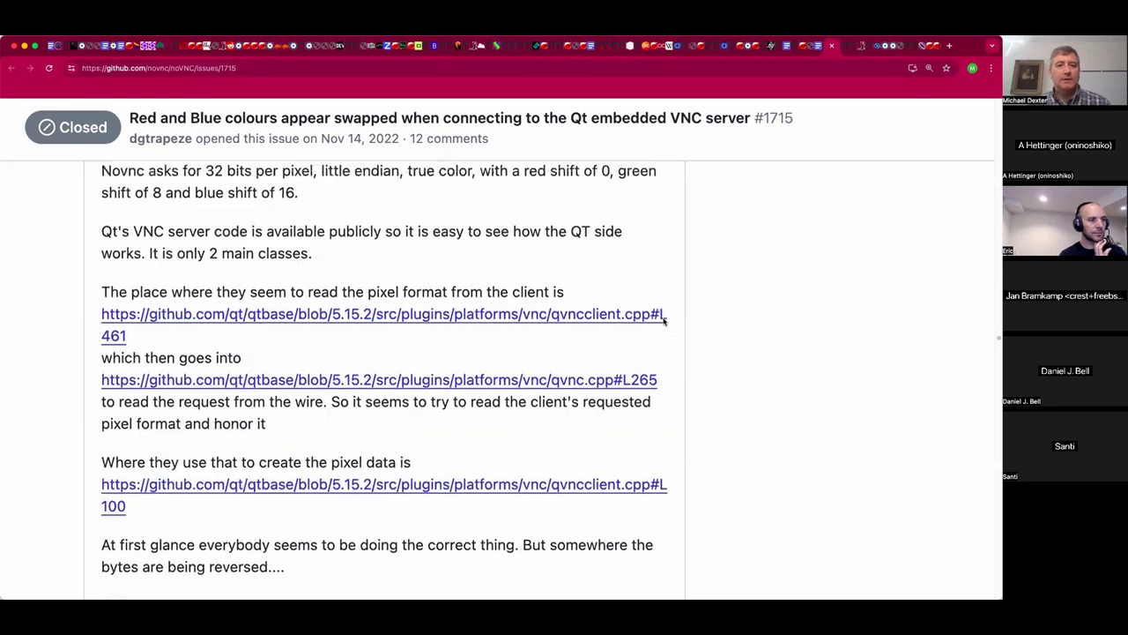
pyautogui.scroll(-10, 664, 322)
pyautogui.scroll(-5, 664, 322)
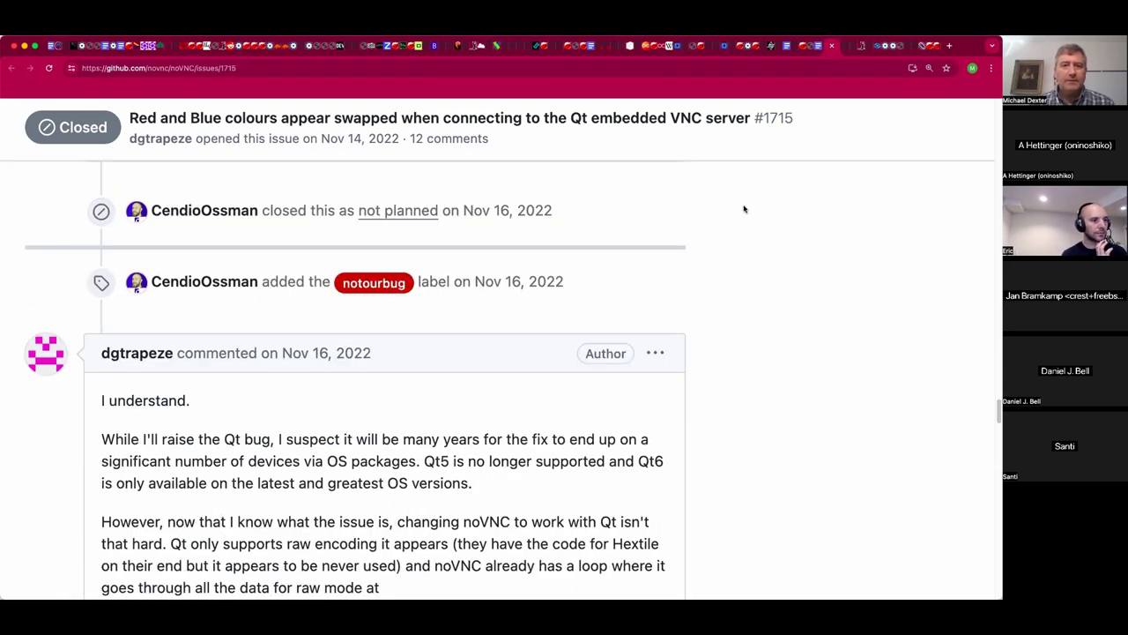
pyautogui.scroll(-1, 766, 210)
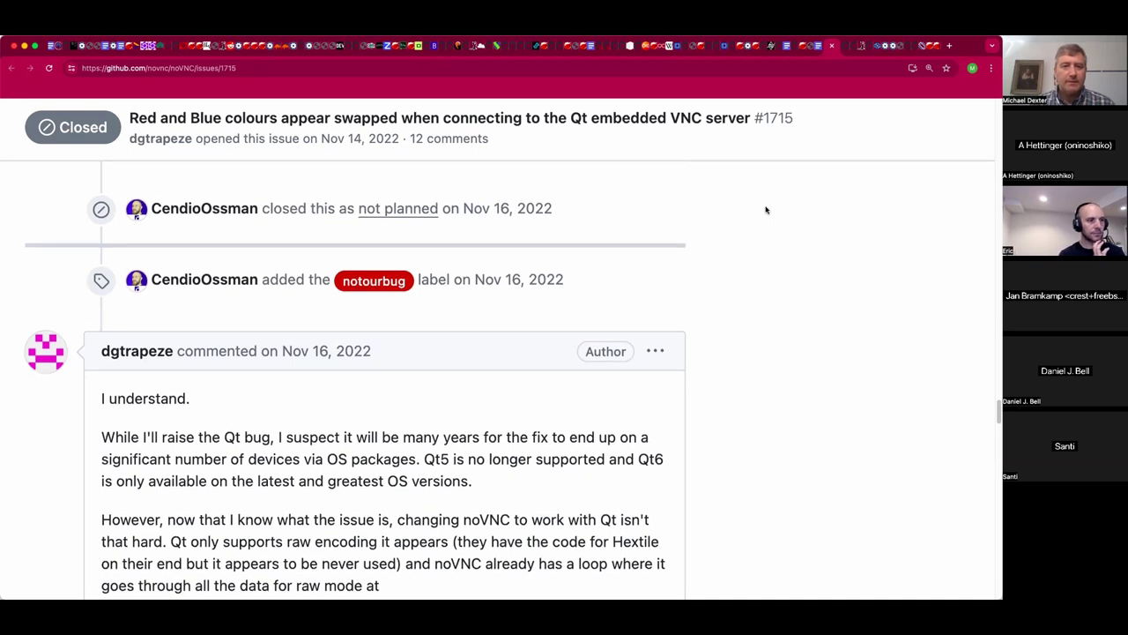
pyautogui.scroll(-10, 766, 209)
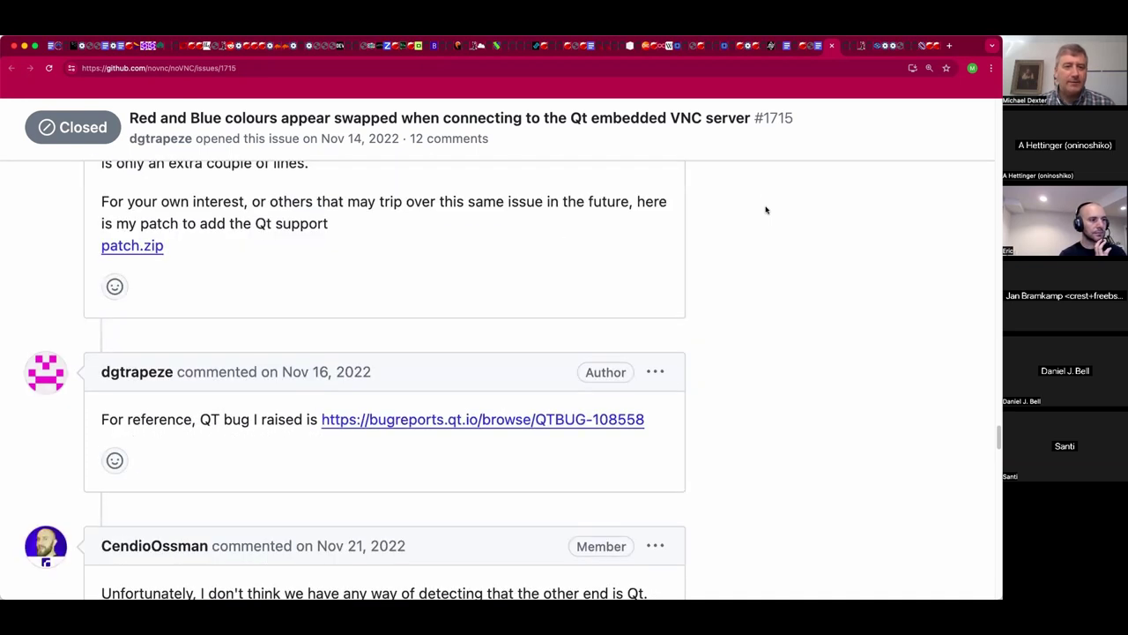
pyautogui.scroll(-3, 766, 210)
pyautogui.scroll(-5, 766, 210)
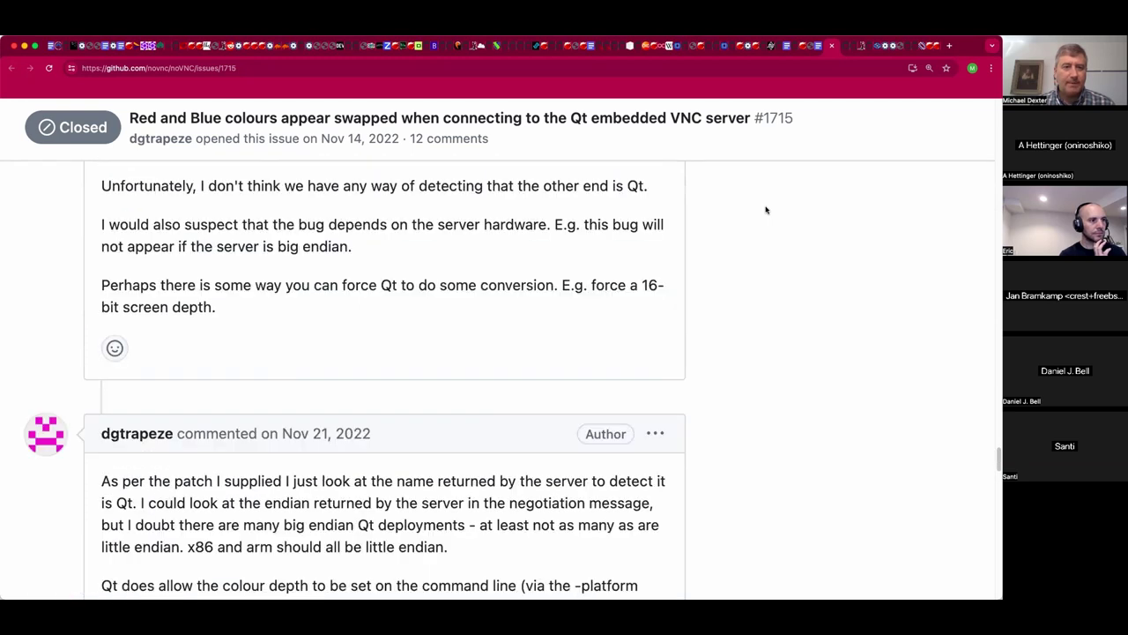
pyautogui.scroll(-3, 766, 209)
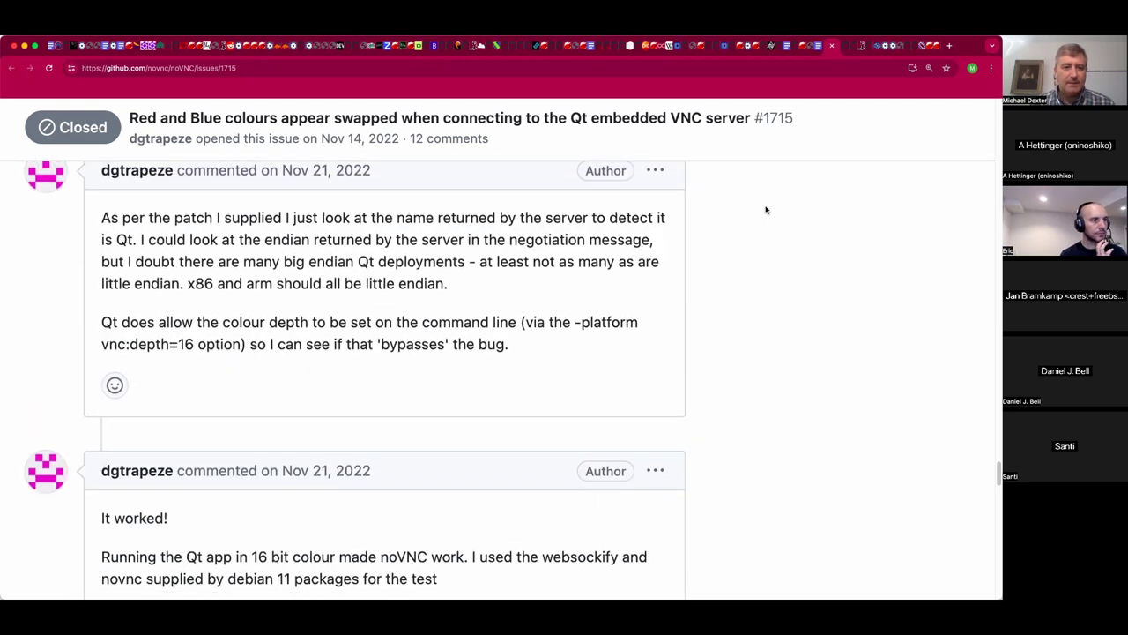
pyautogui.scroll(-15, 766, 210)
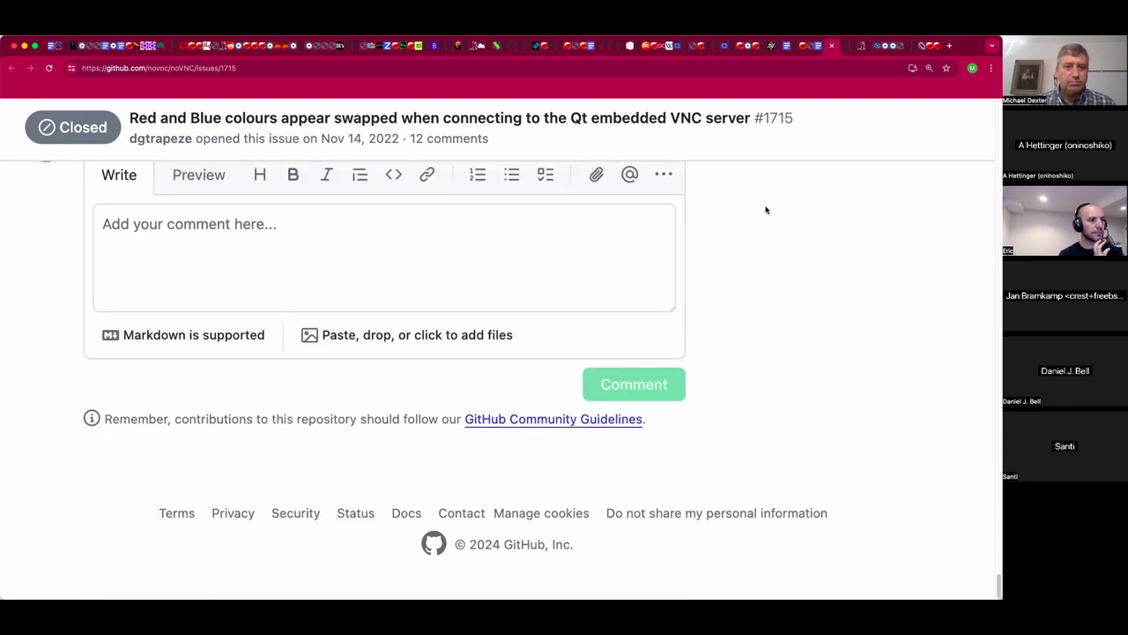
pyautogui.scroll(5, 766, 210)
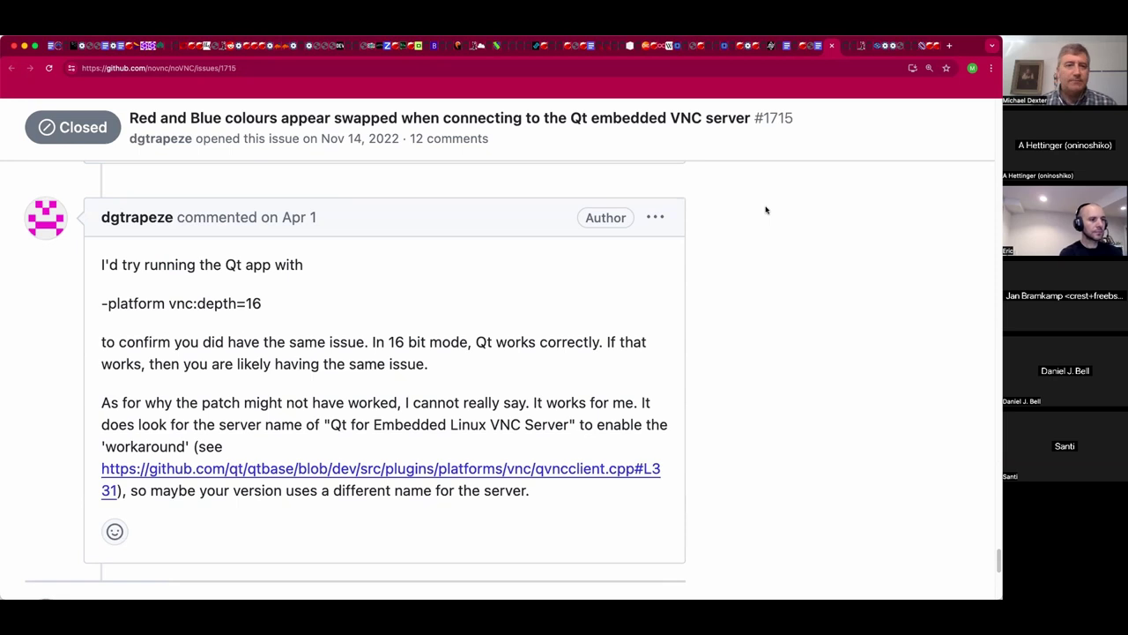
# Review issue #1812 'Colors are Inverted', then return to the meeting notes document.
pyautogui.hotkey('ctrl', 'Tab')
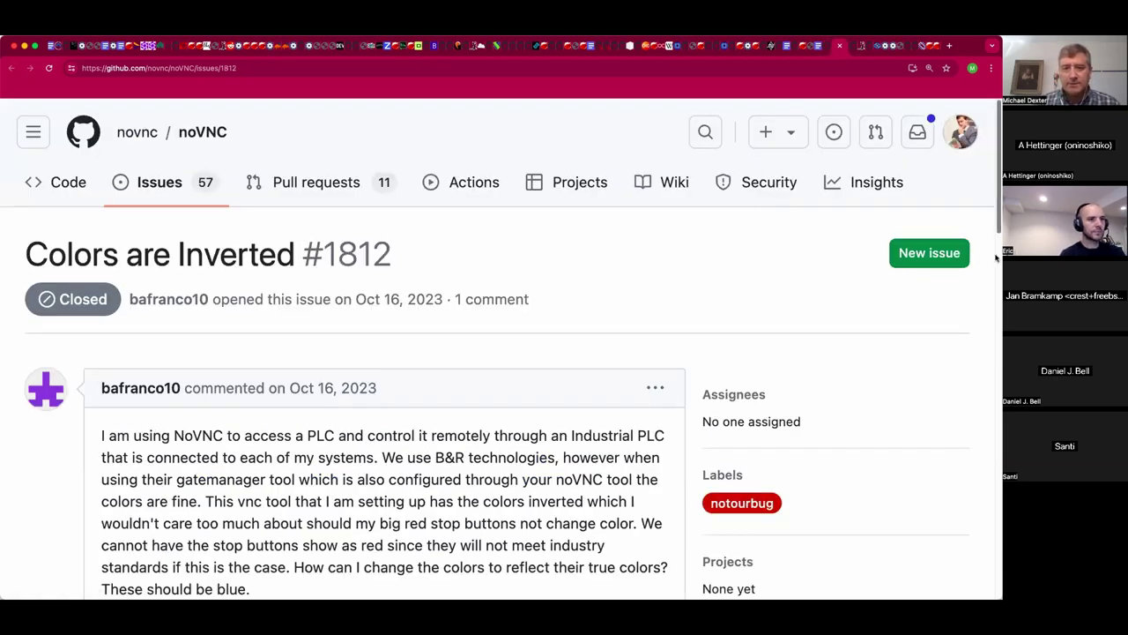
pyautogui.scroll(-5, 992, 312)
pyautogui.scroll(-15, 992, 312)
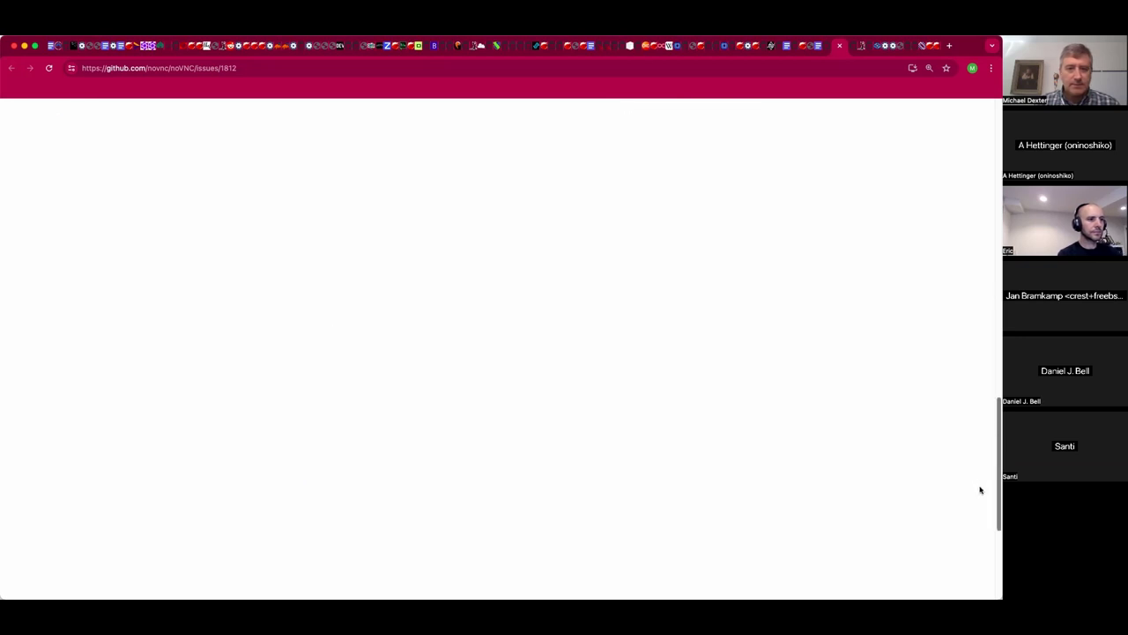
pyautogui.scroll(5, 838, 480)
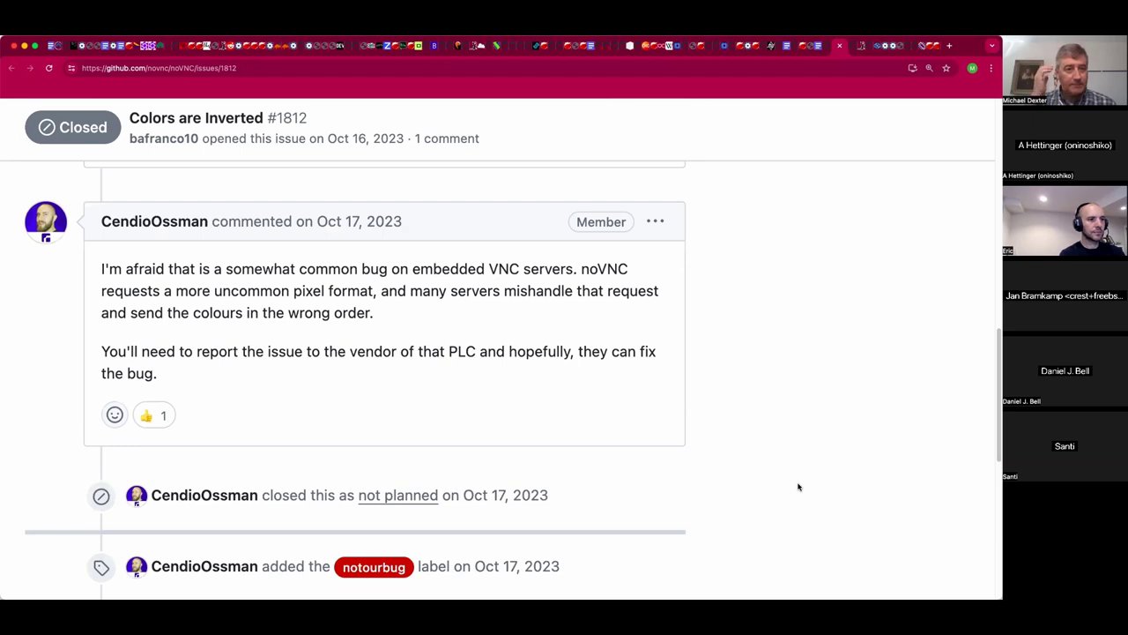
pyautogui.hotkey('ctrl', 'shift', 'Tab')
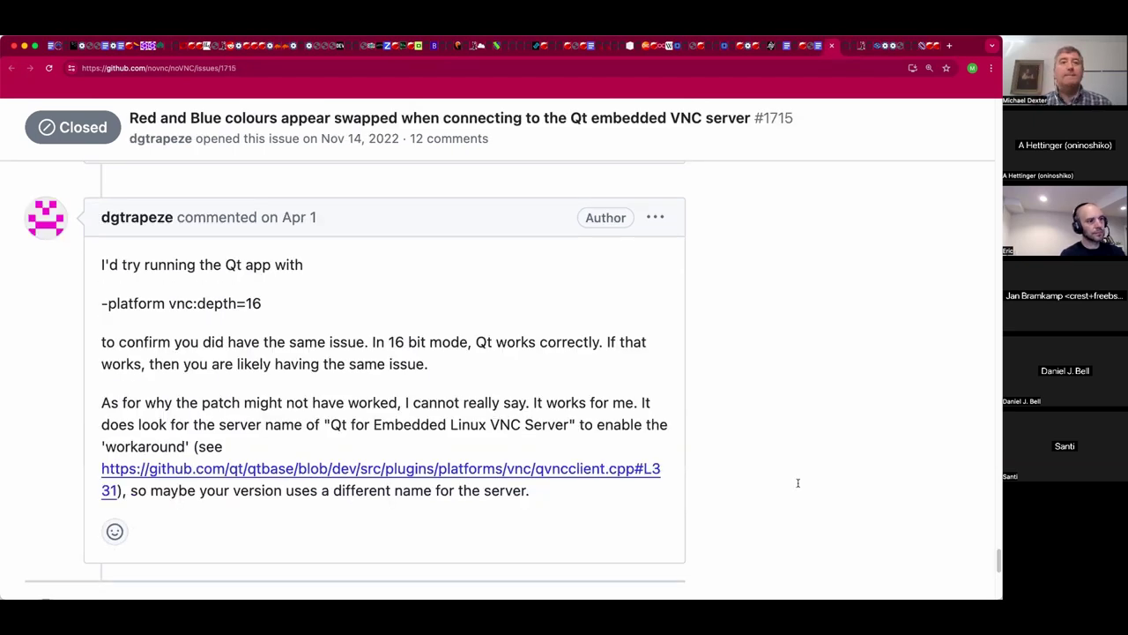
pyautogui.hotkey('ctrl', 'shift', 'Tab')
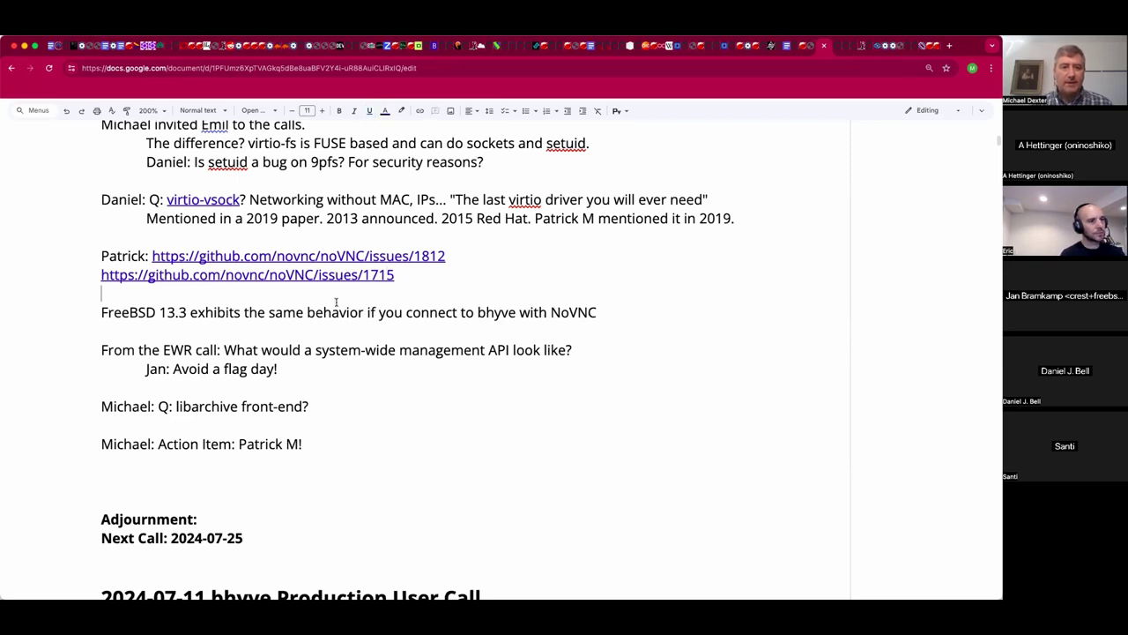
# Remove the blank line and indent the FreeBSD 13.3 note under the noVNC issue links.
pyautogui.press('BackSpace')
pyautogui.press('Tab')
pyautogui.press('Down')
# Move the libarchive question above 'From the EWR call' and delete the leftover empty line.
pyautogui.click(102, 330)
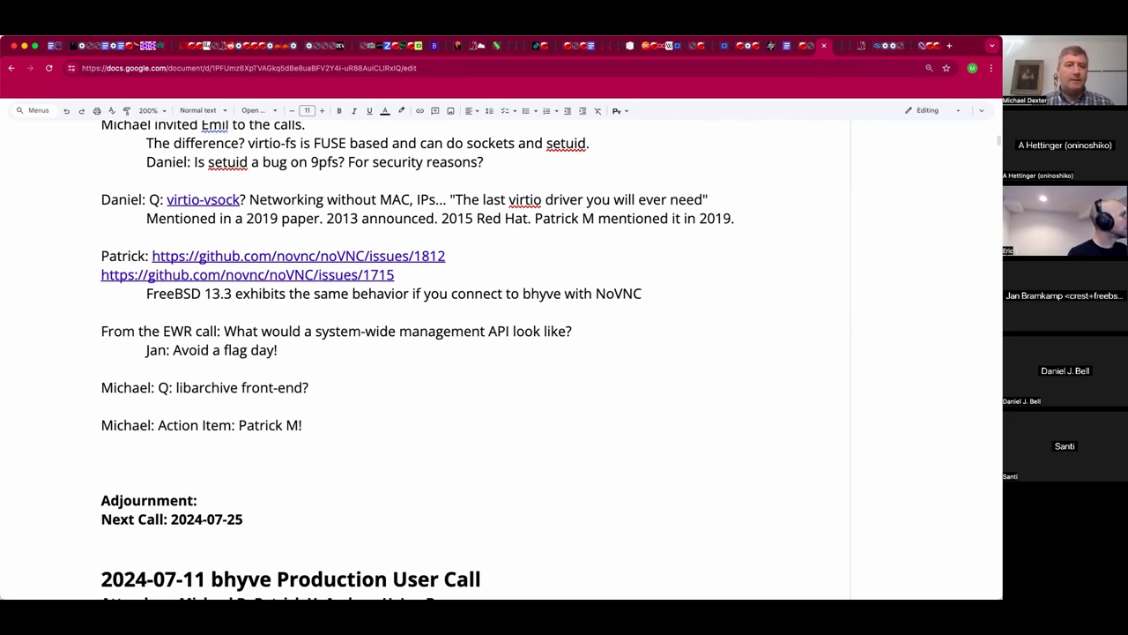
pyautogui.click(102, 387)
pyautogui.hotkey('shift', 'Down')
pyautogui.press('super+x')
pyautogui.press('Up')
pyautogui.press('Up')
pyautogui.press('Up')
pyautogui.press('Up')
pyautogui.press('Return')
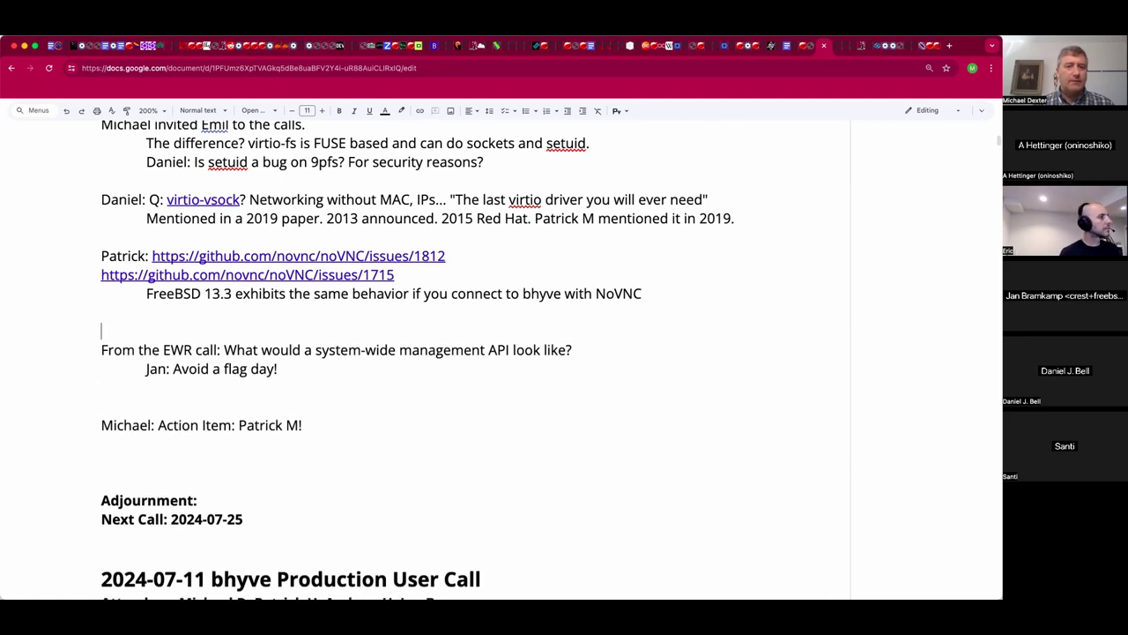
pyautogui.press('super+v')
pyautogui.press('Down')
pyautogui.press('Down')
pyautogui.press('Down')
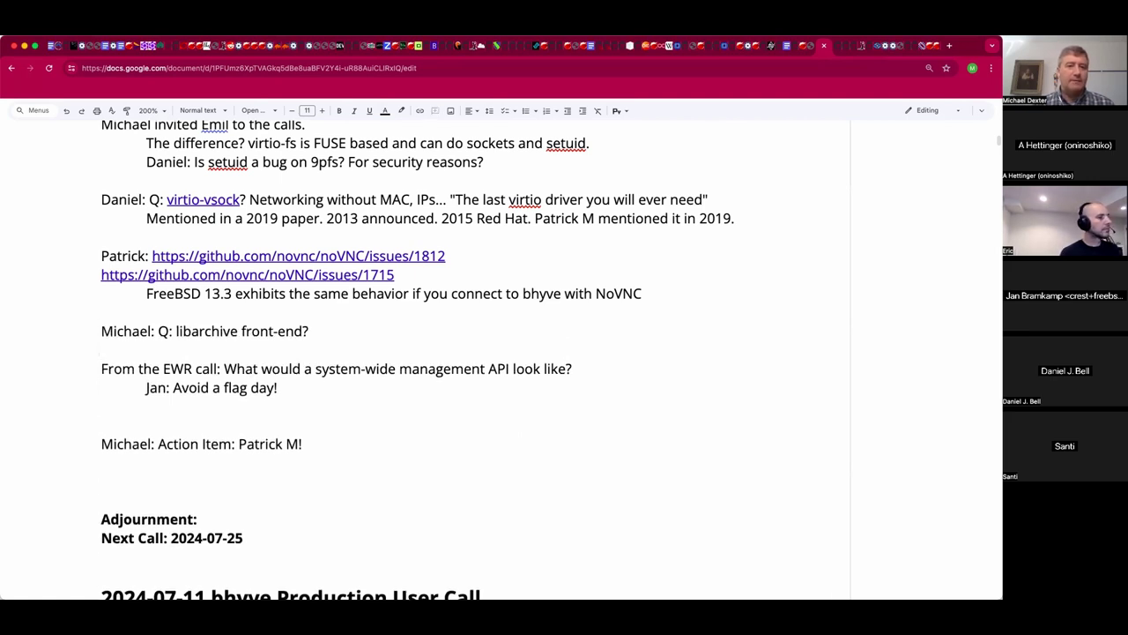
pyautogui.press('BackSpace')
pyautogui.press('Up')
pyautogui.press('Up')
pyautogui.press('Left')
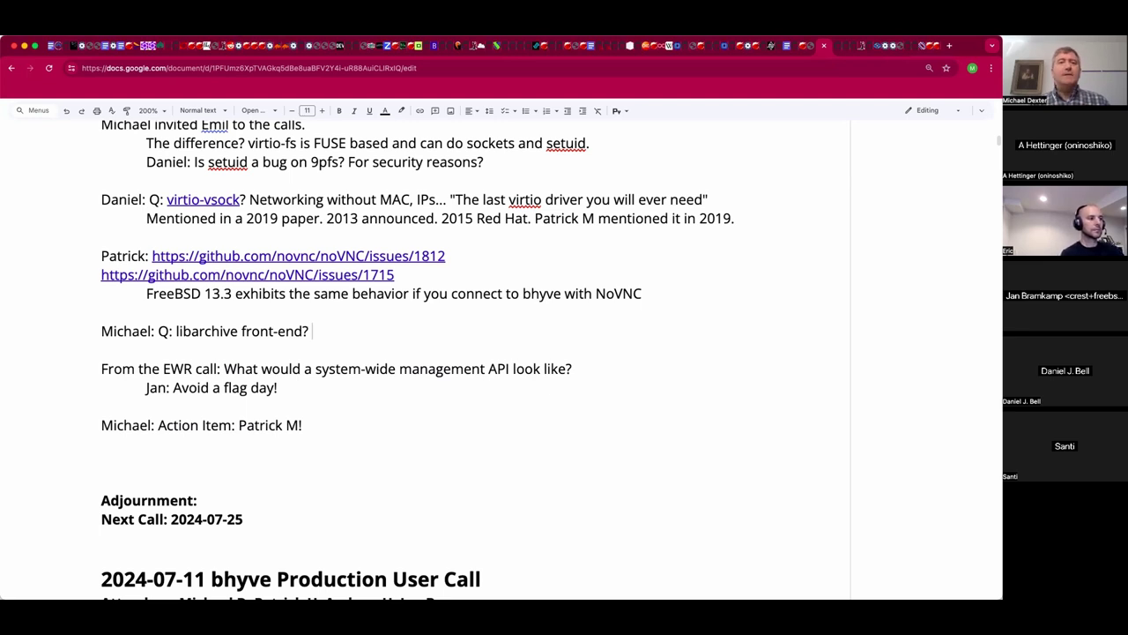
# Extend the libarchive question to read 'libarchive front-end for extraction?'.
pyautogui.doubleClick(208, 332)
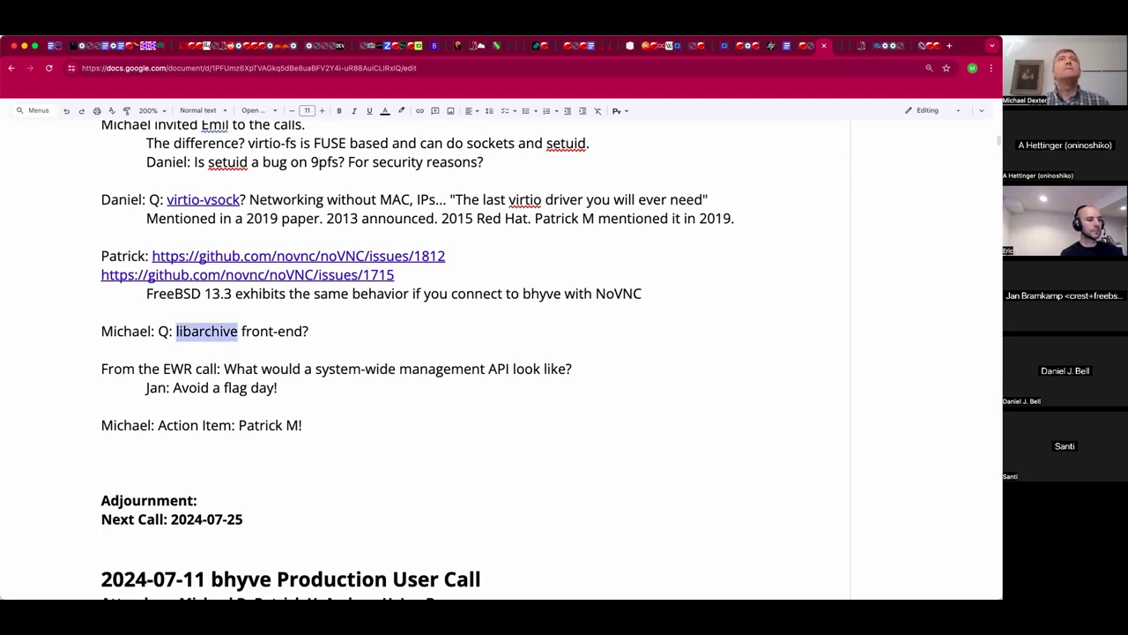
pyautogui.press('super+Tab')
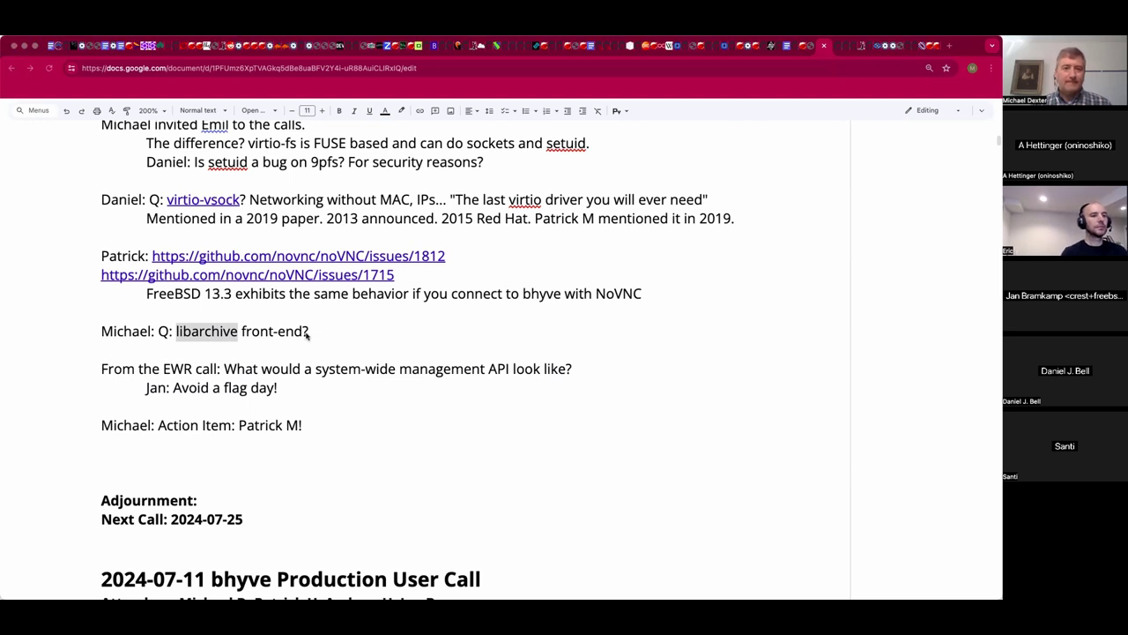
pyautogui.click(305, 332)
pyautogui.write('for extraction')
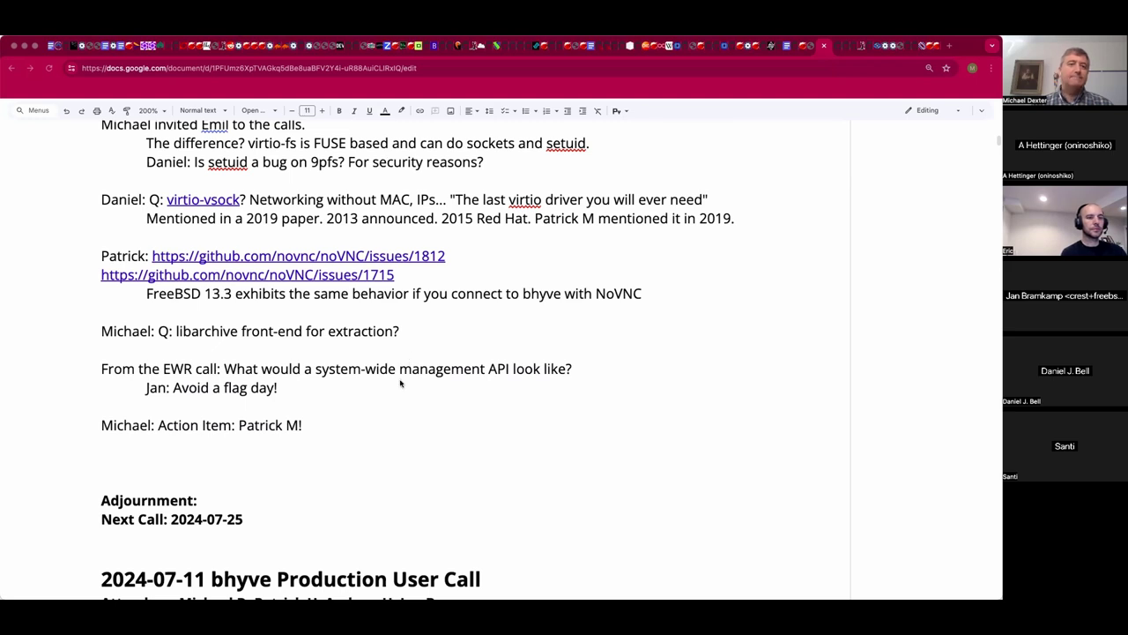
pyautogui.click(411, 333)
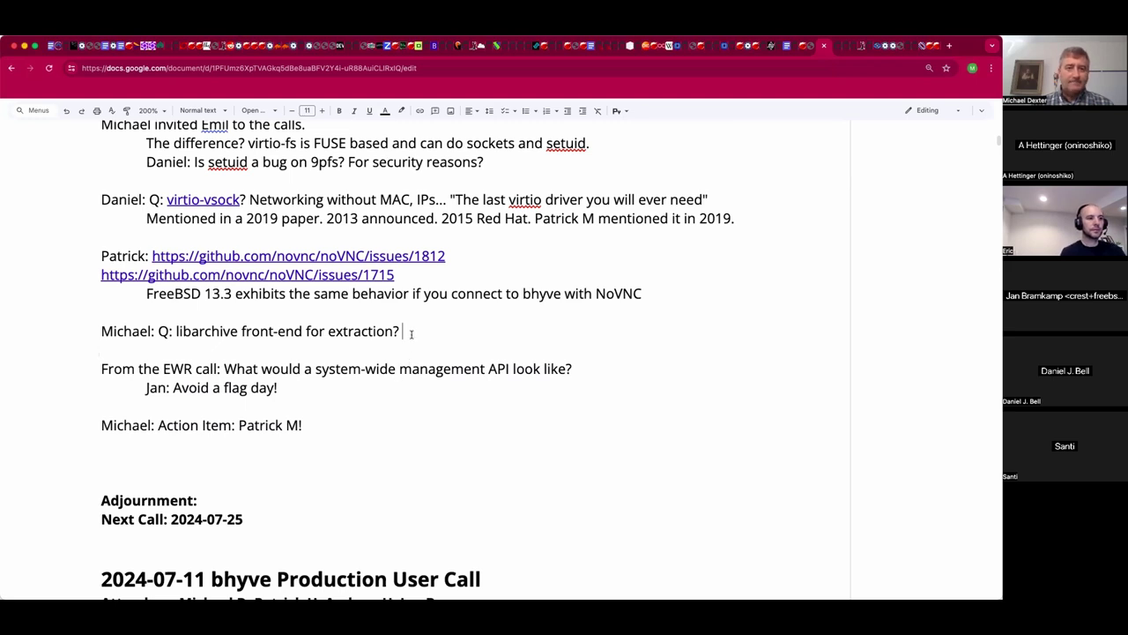
pyautogui.press('Right')
pyautogui.press('Right')
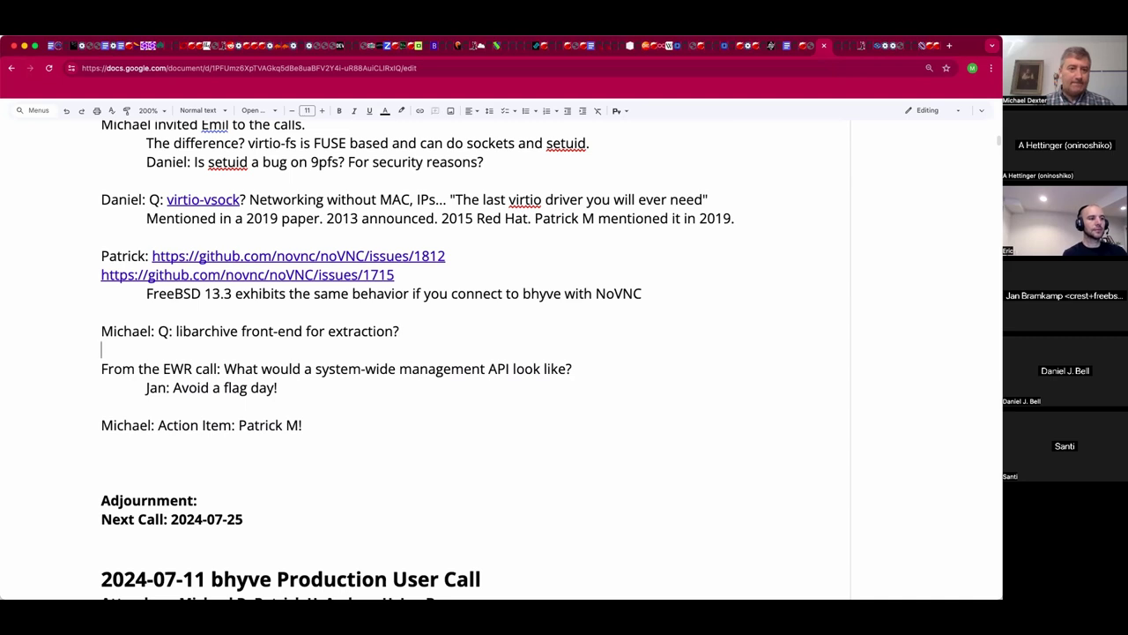
pyautogui.click(380, 424)
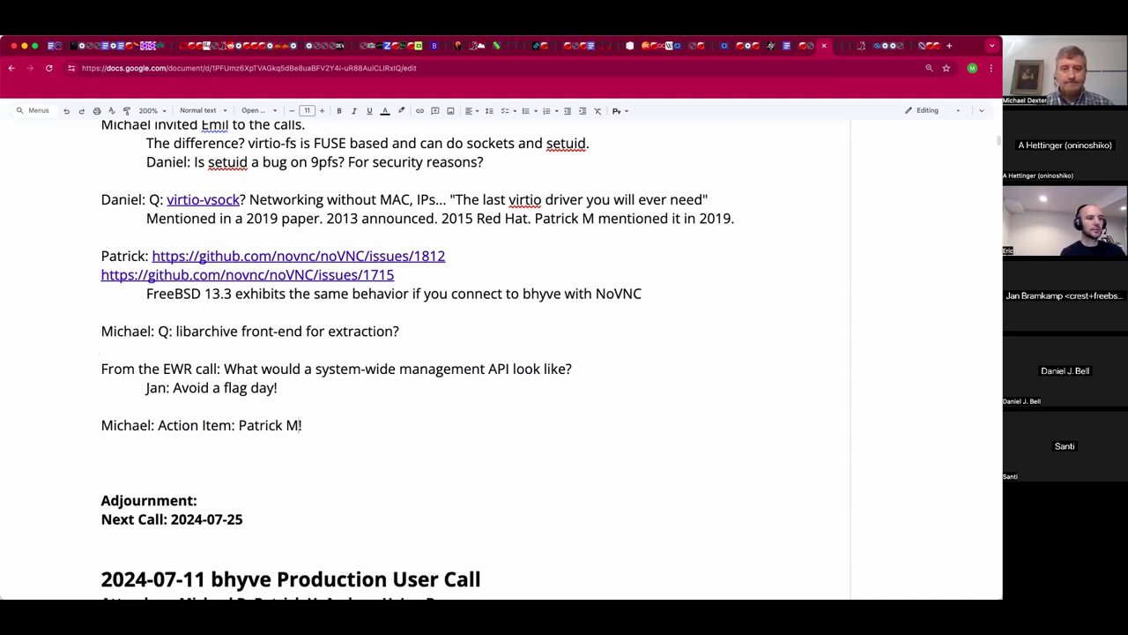
pyautogui.write('virtio')
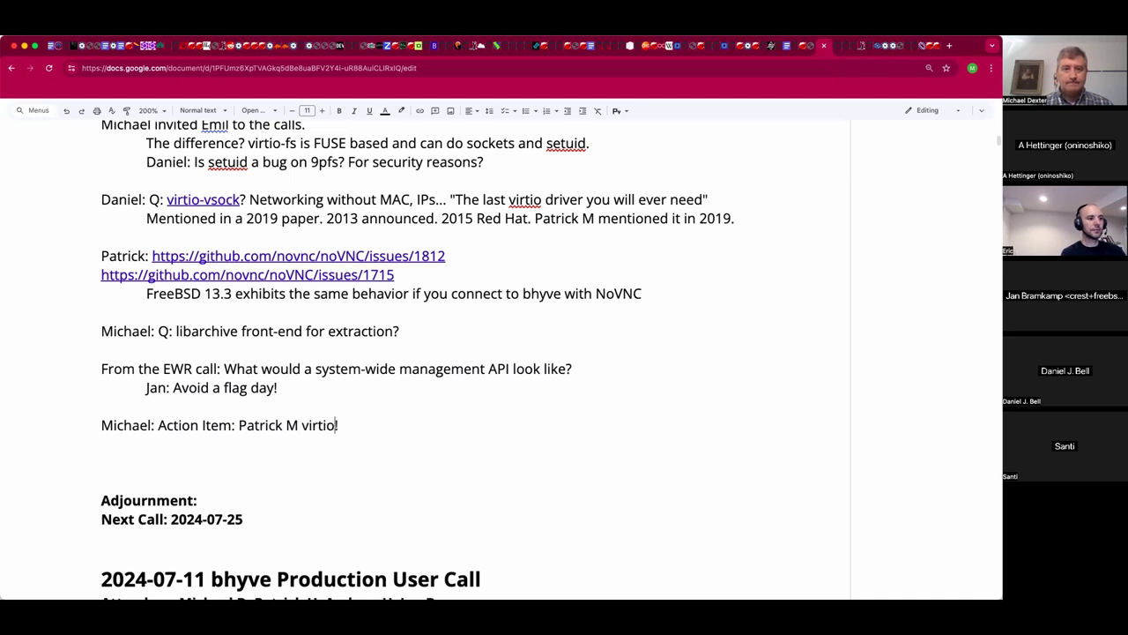
pyautogui.write('-')
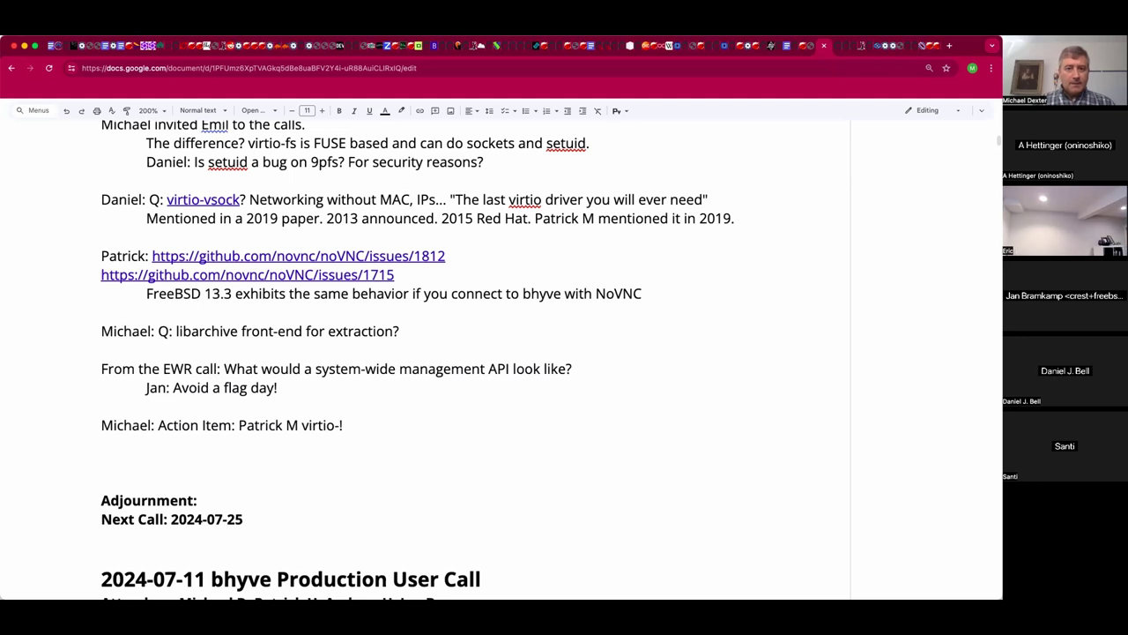
pyautogui.write('vsock')
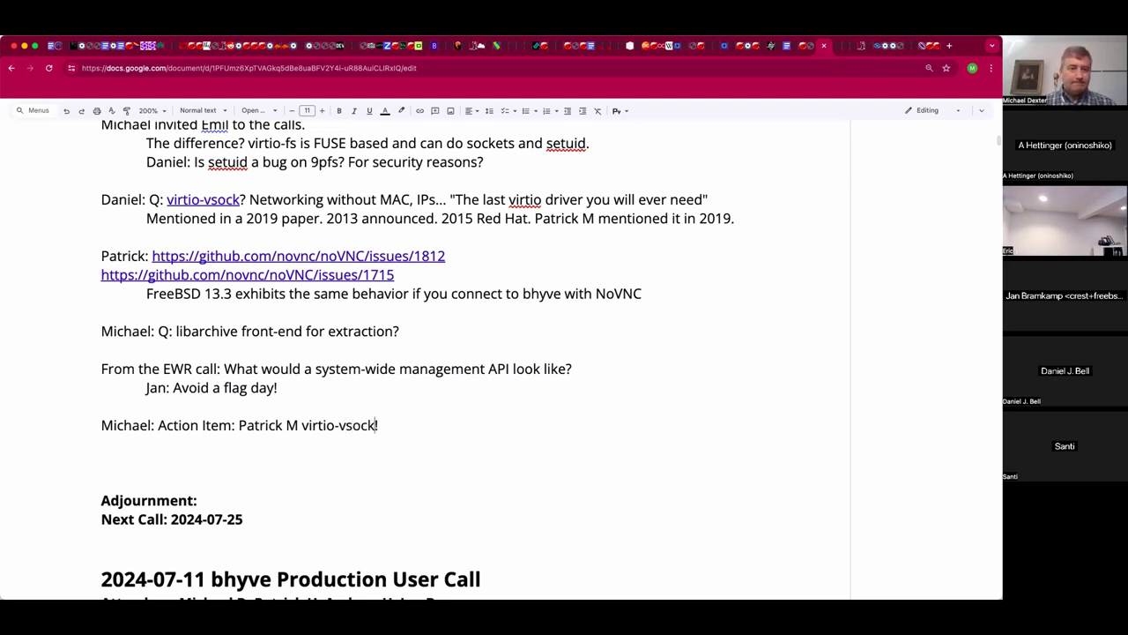
pyautogui.click(101, 407)
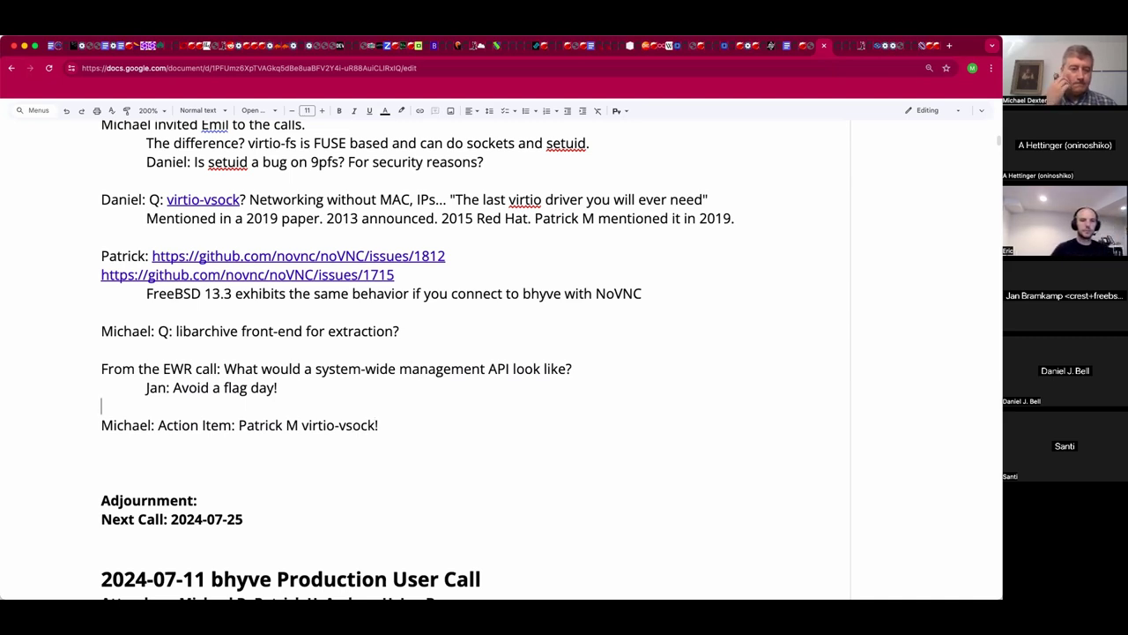
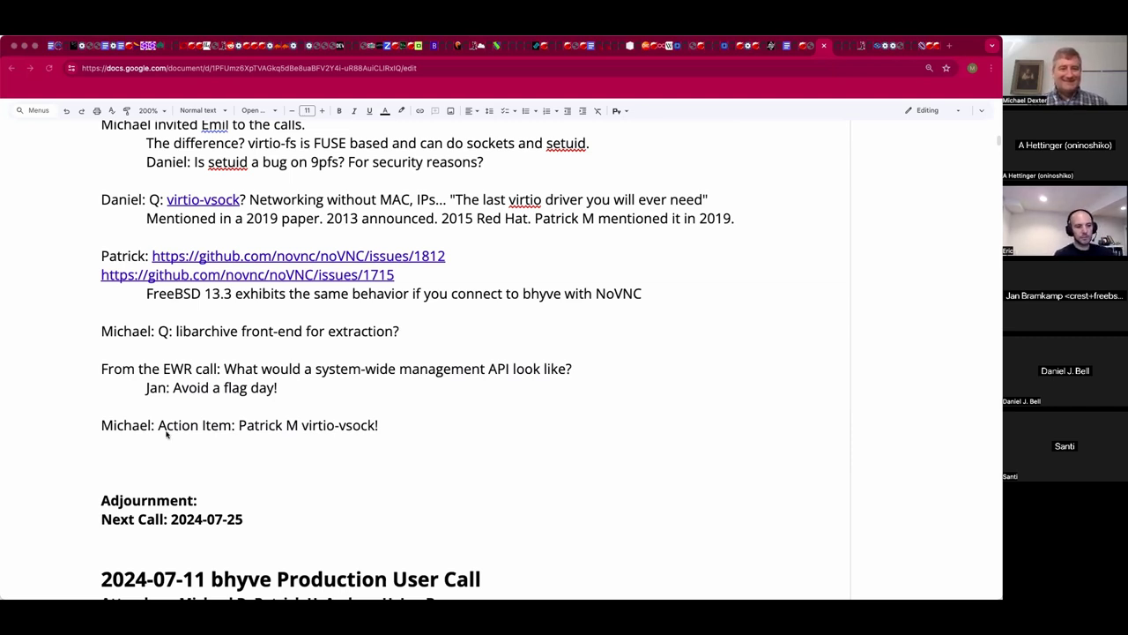
# Add 'Could be terrible:' under the libarchive question and paste the f_extract shell function below it.
pyautogui.click(172, 345)
pyautogui.press('Return')
pyautogui.write('Cou')
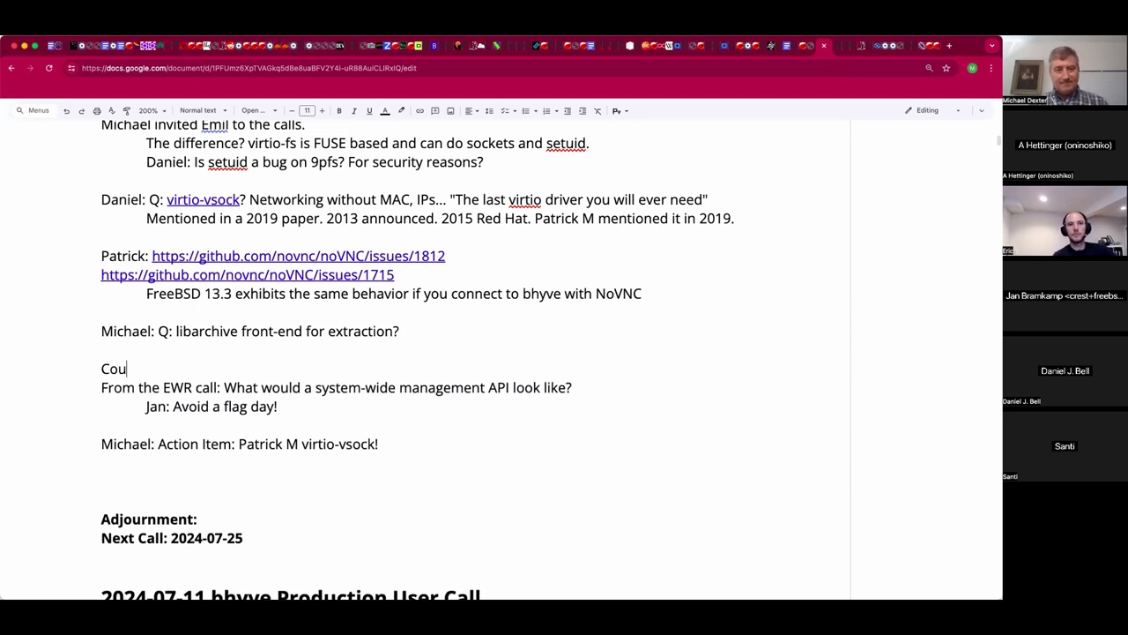
pyautogui.write('ld be terrible:')
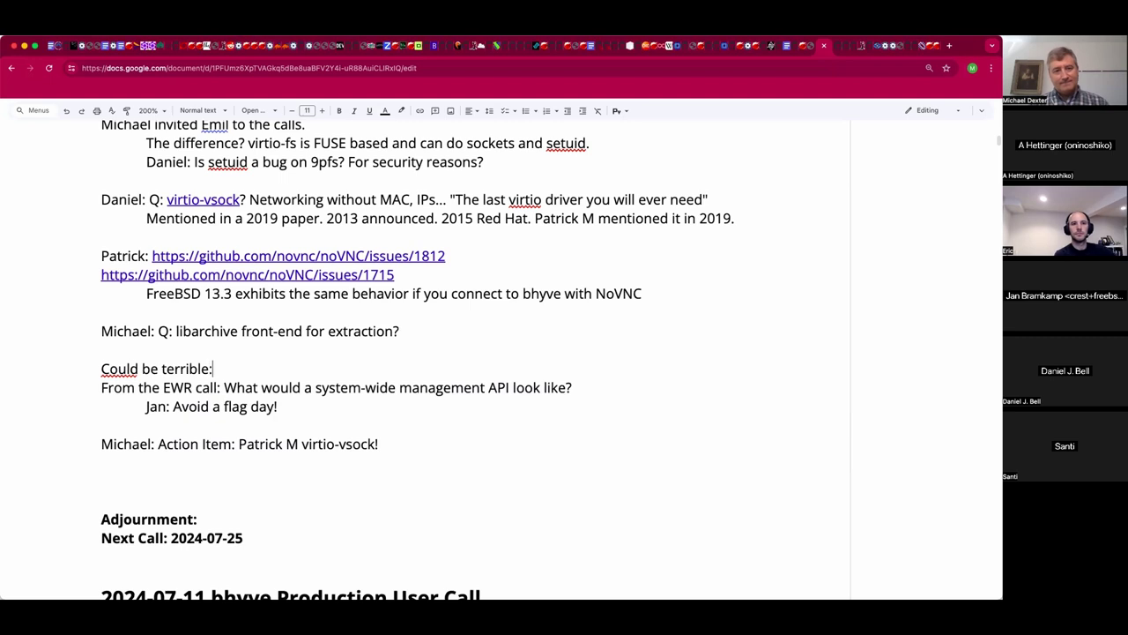
pyautogui.press('Return')
pyautogui.press('Return')
pyautogui.write('f_extract () # $1 release_image_file.compression_ending { \t[ -f $1 ] || { echo "$1 not found" ; exit 1 ; }  \t# Build-in dpv or dd? Some have -v verbose \tcase ${1##*.} in \t\txz) unxz -k -c $1 ;; \t\tzst|zstd) unzstd -k -c $1 ;; \t\tzip) unzip -p $1 ;; \t\tgz) gunzip -k -c $1 ;; \t\traw) cat $1 ;; \tesac }')
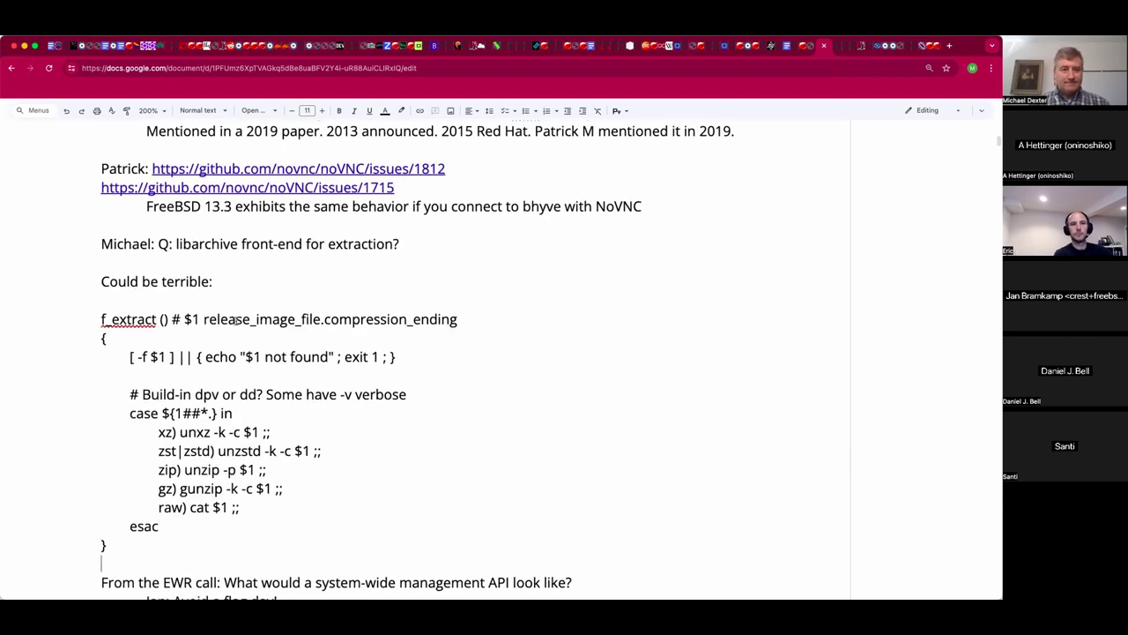
pyautogui.moveTo(110, 546); pyautogui.dragTo(79, 312)
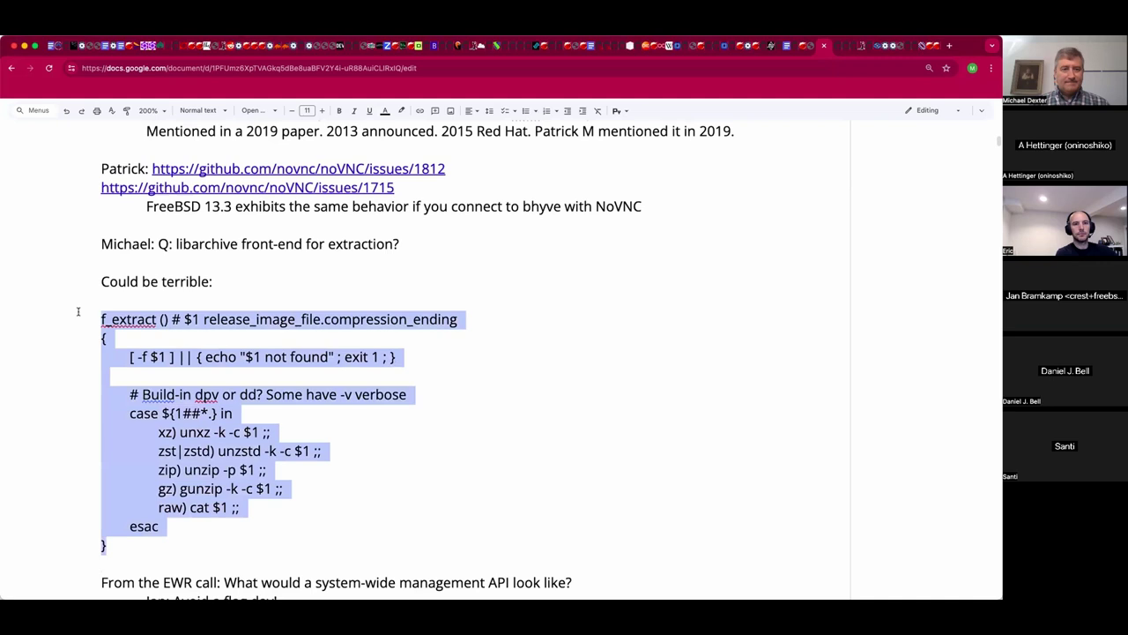
# Set the selected f_extract code block in Courier New at 8 pt.
pyautogui.click(275, 111)
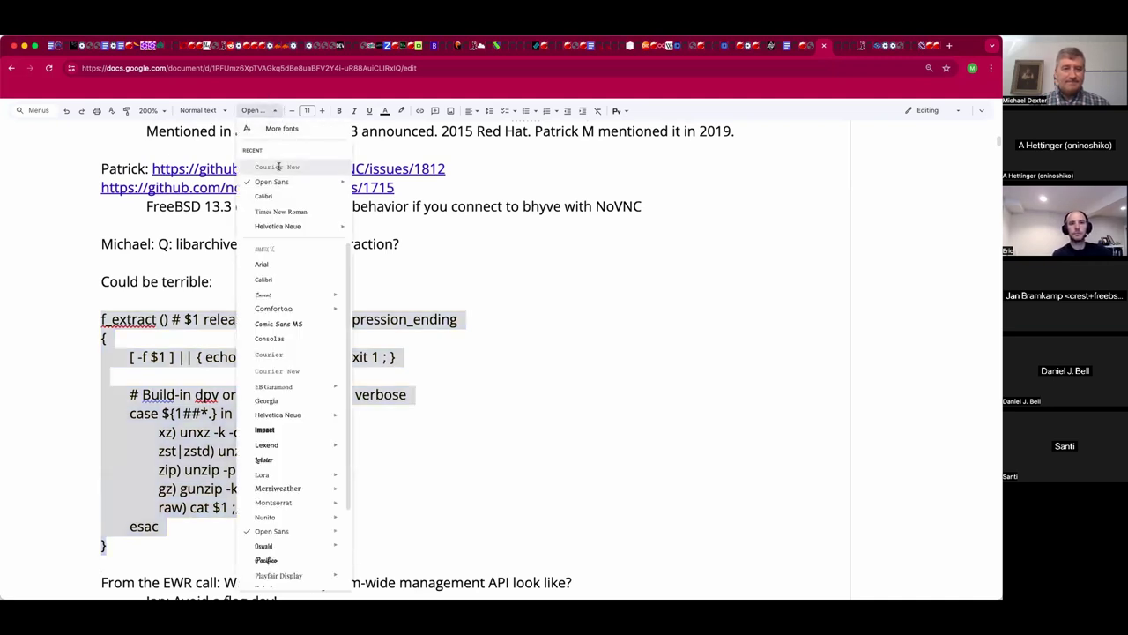
pyautogui.click(277, 166)
pyautogui.click(295, 112)
pyautogui.click(295, 112)
pyautogui.click(295, 112)
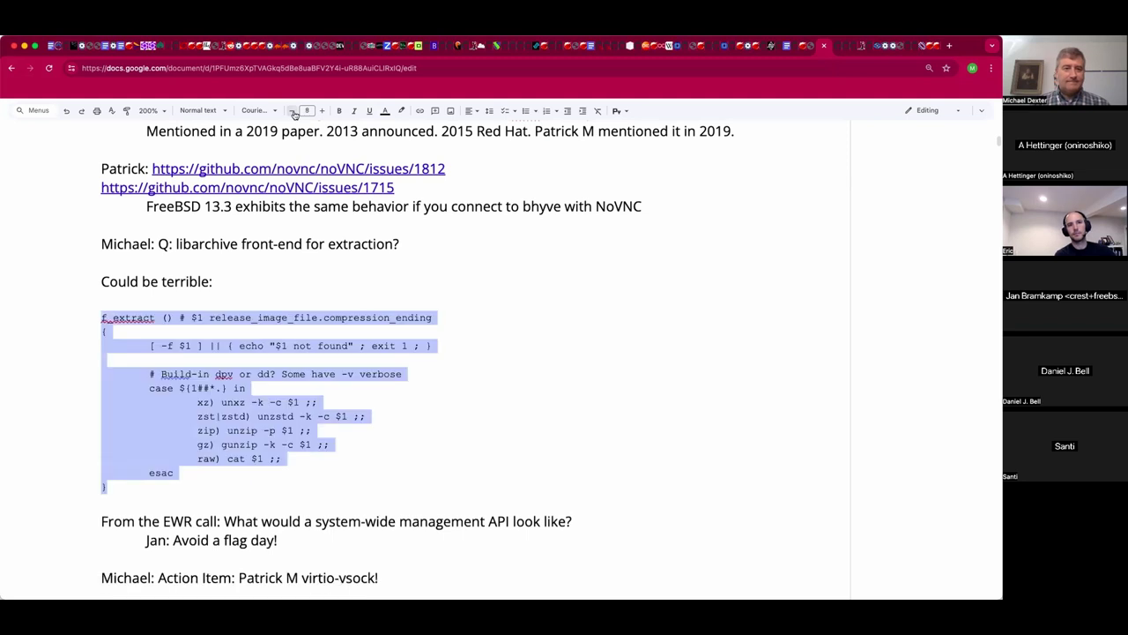
pyautogui.scroll(-3, 302, 428)
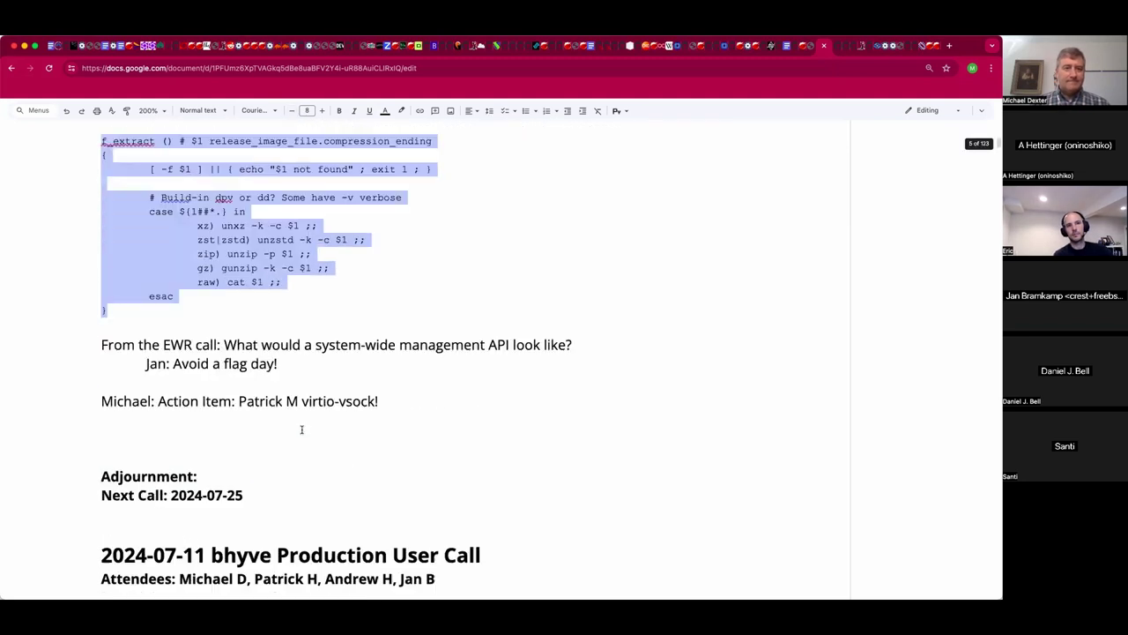
# Write 'Jan: Could use the file command and its database.' on the line below the code block.
pyautogui.click(272, 322)
pyautogui.write('Jan: C')
pyautogui.write('uld')
pyautogui.press('BackSpace')
pyautogui.press('BackSpace')
pyautogui.press('BackSpace')
pyautogui.write('oud')
pyautogui.press('BackSpace')
pyautogui.press('BackSpace')
pyautogui.write('uld')
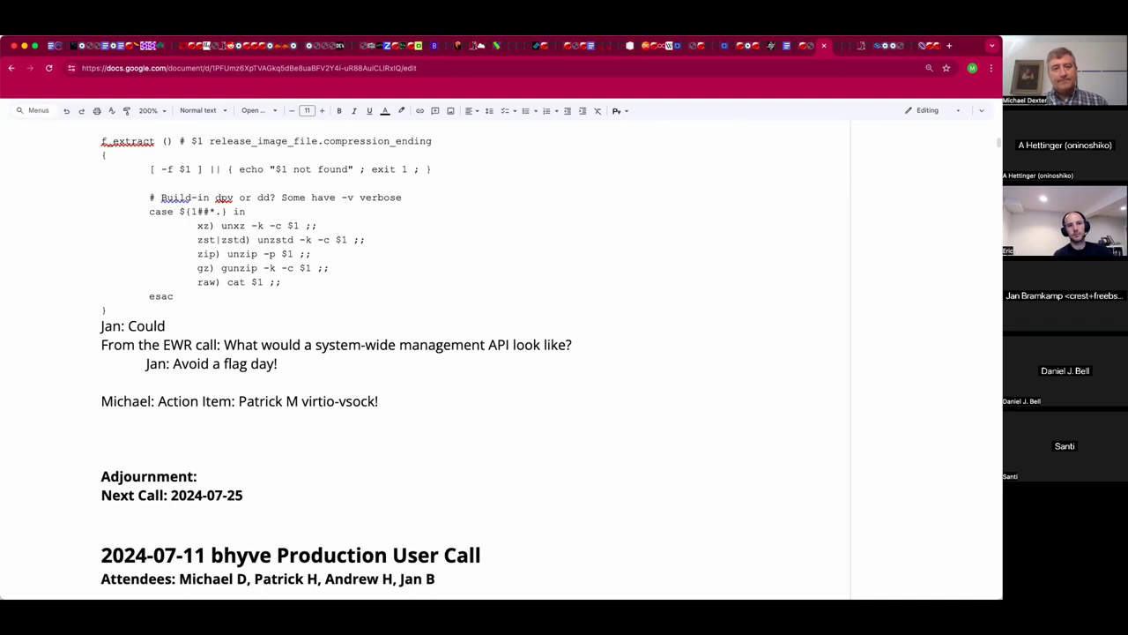
pyautogui.write(' use the file command and its data')
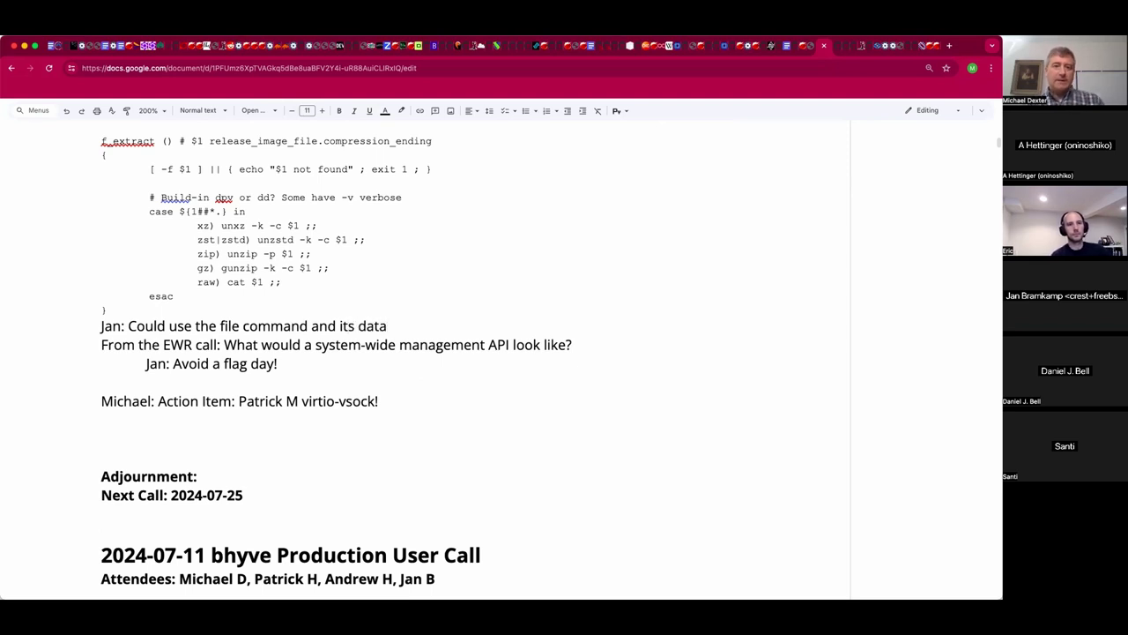
pyautogui.write('base.')
pyautogui.press('Return')
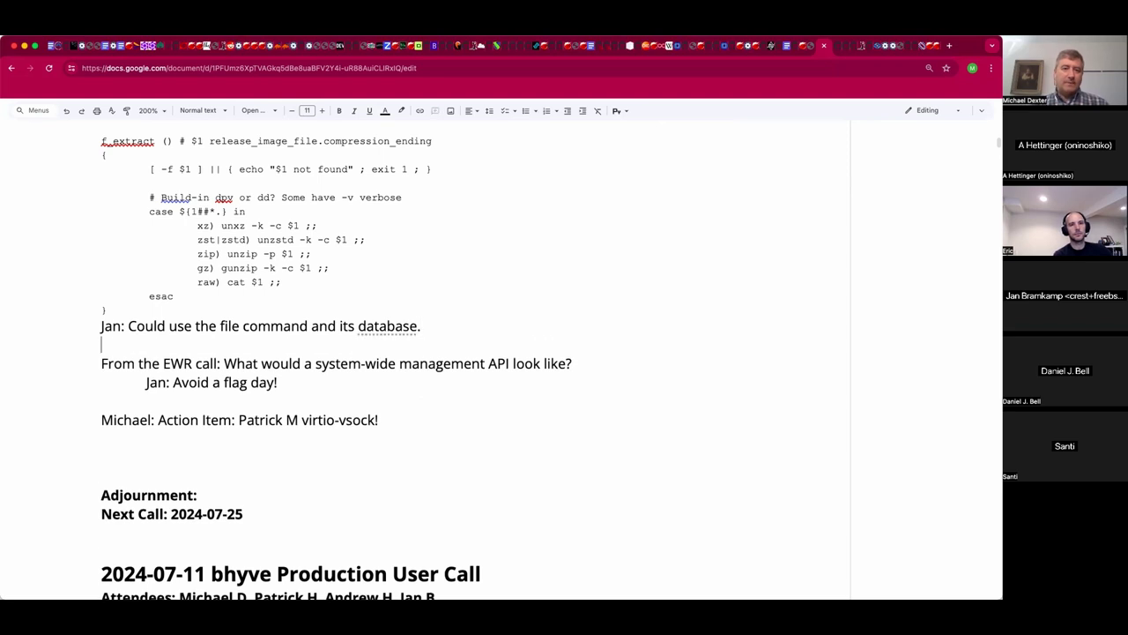
pyautogui.click(101, 401)
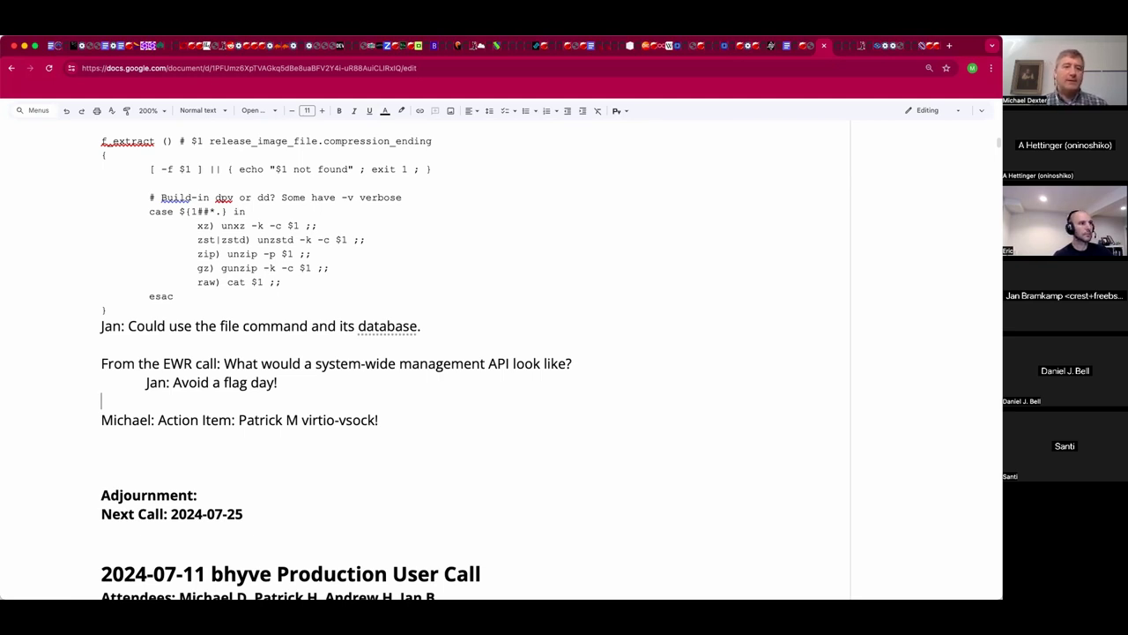
# Add an indented line reading "Why wouldn't it be virtio-console?" :) What was TrueNAS-doing?
pyautogui.press('Return')
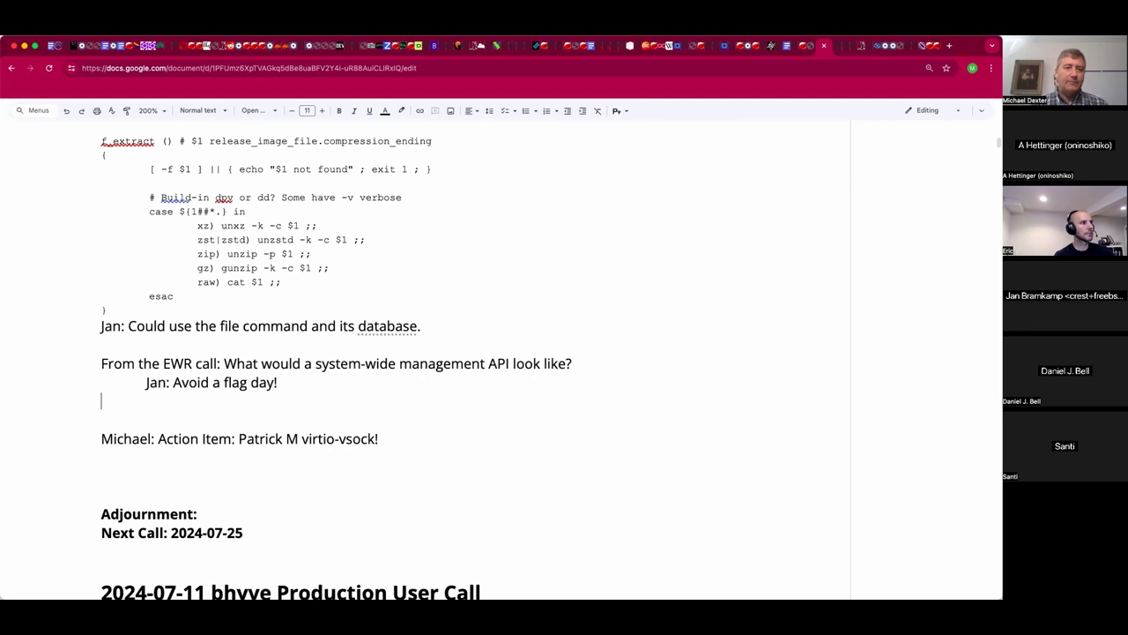
pyautogui.press('Tab')
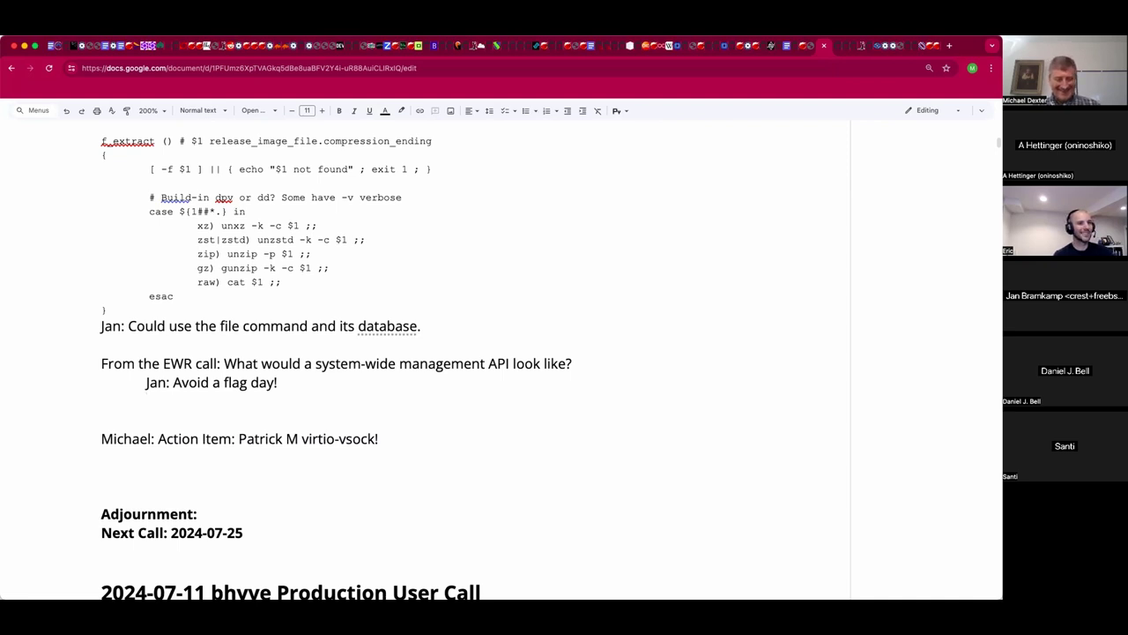
pyautogui.write('"Why wouldn\'t it be virtio-console"')
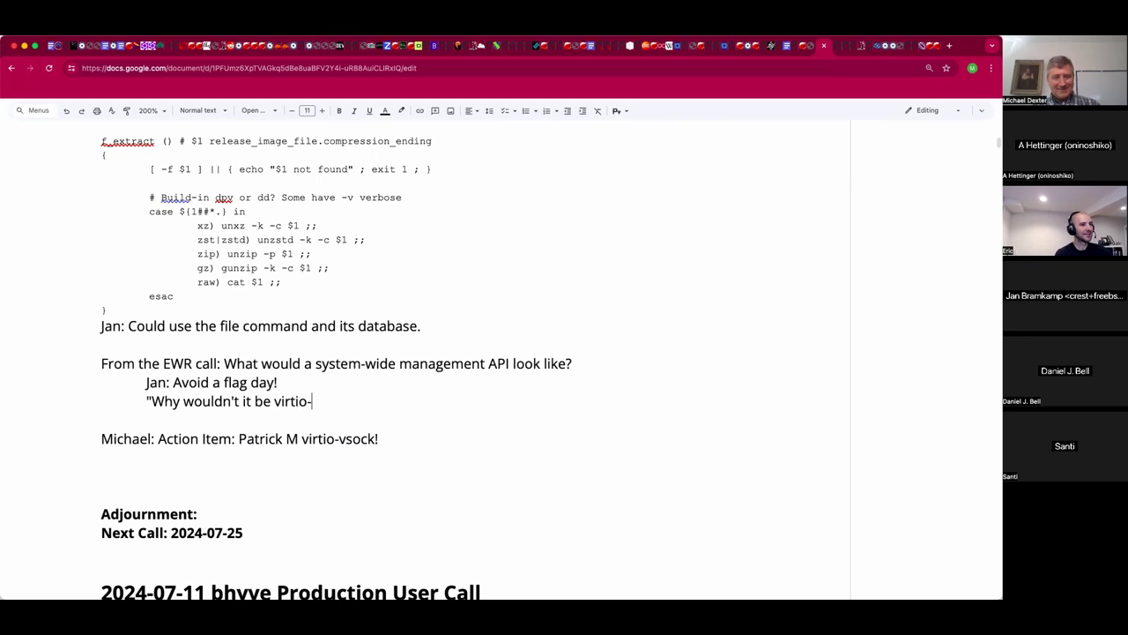
pyautogui.press('BackSpace')
pyautogui.write('?" :)')
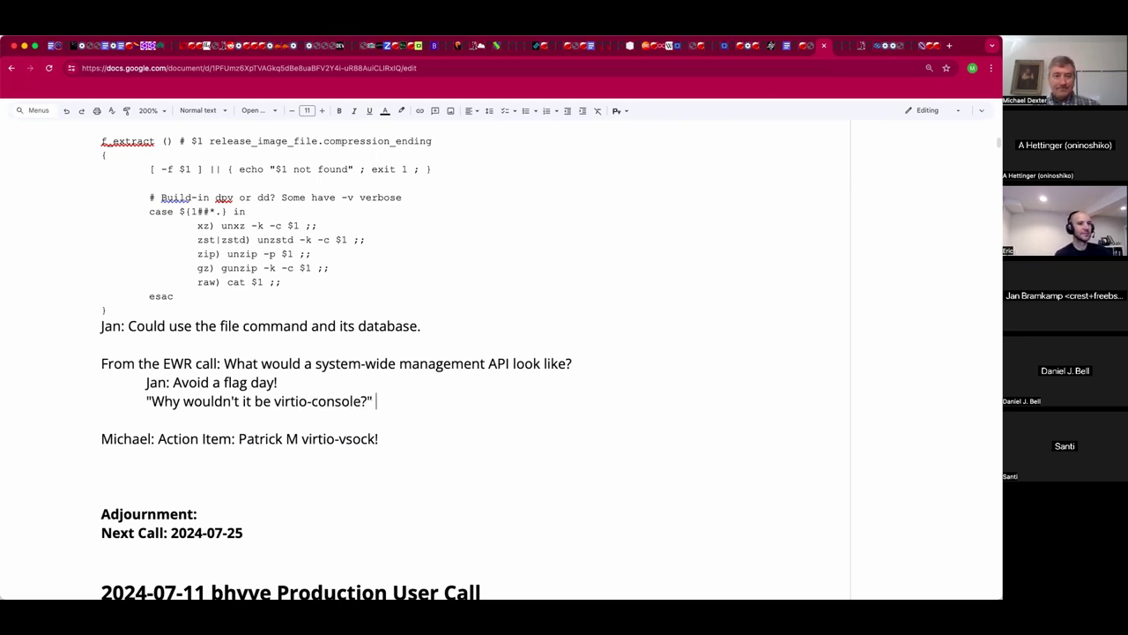
pyautogui.write(' What was TrueNASS')
pyautogui.press('BackSpace')
pyautogui.write('0')
pyautogui.press('BackSpace')
pyautogui.write('-coing')
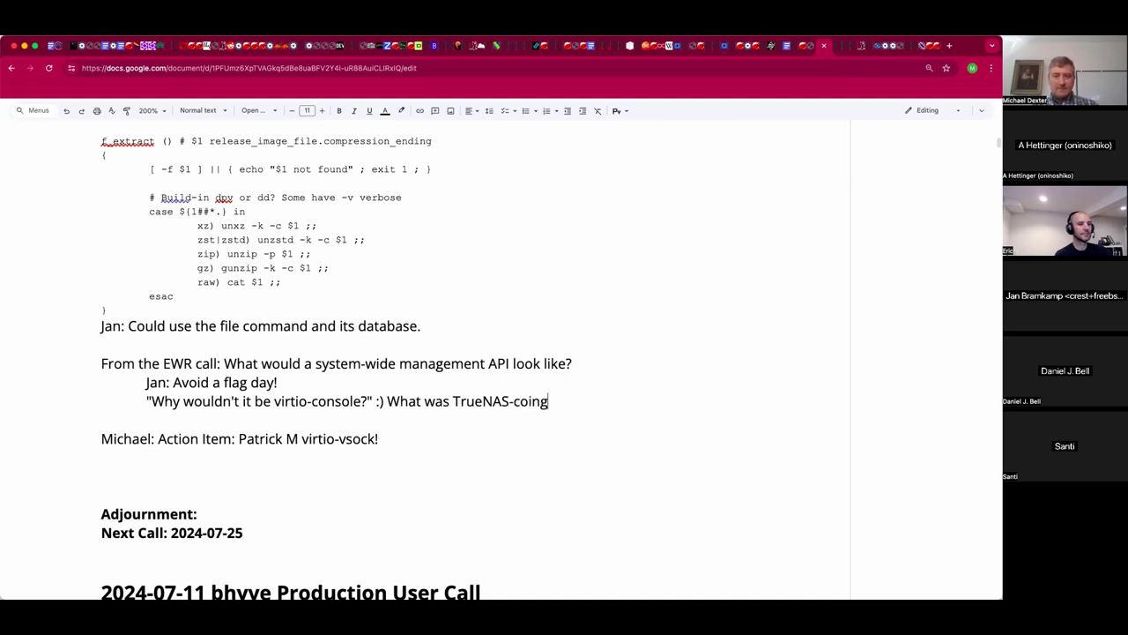
pyautogui.press('BackSpace')
pyautogui.press('BackSpace')
pyautogui.press('BackSpace')
pyautogui.press('BackSpace')
pyautogui.press('BackSpace')
pyautogui.press('BackSpace')
pyautogui.write('-d')
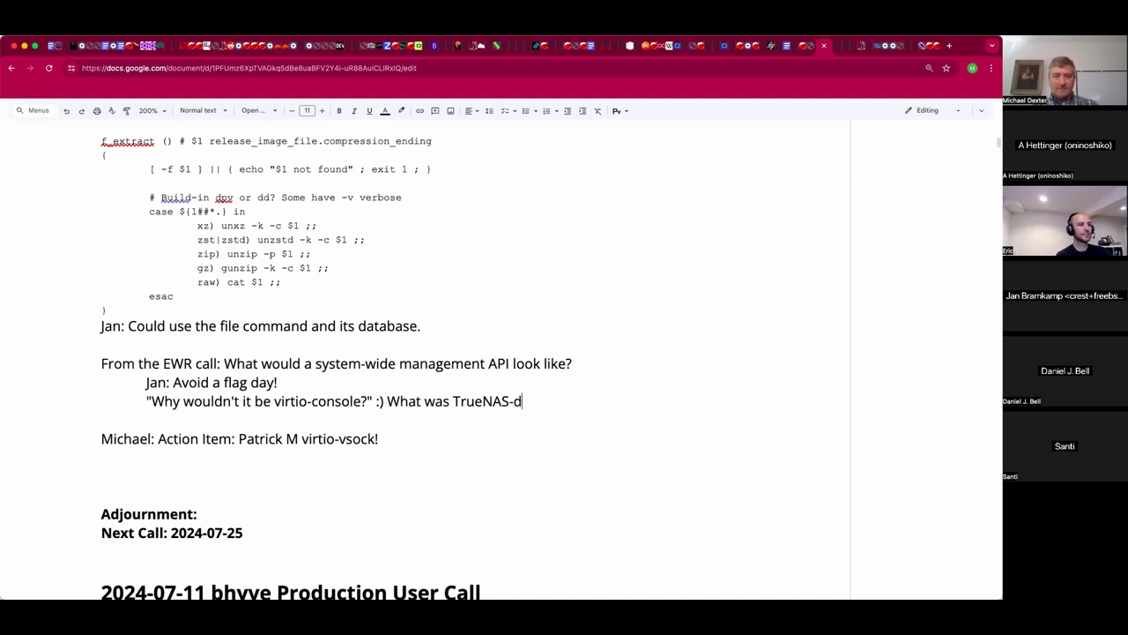
pyautogui.write('oing?')
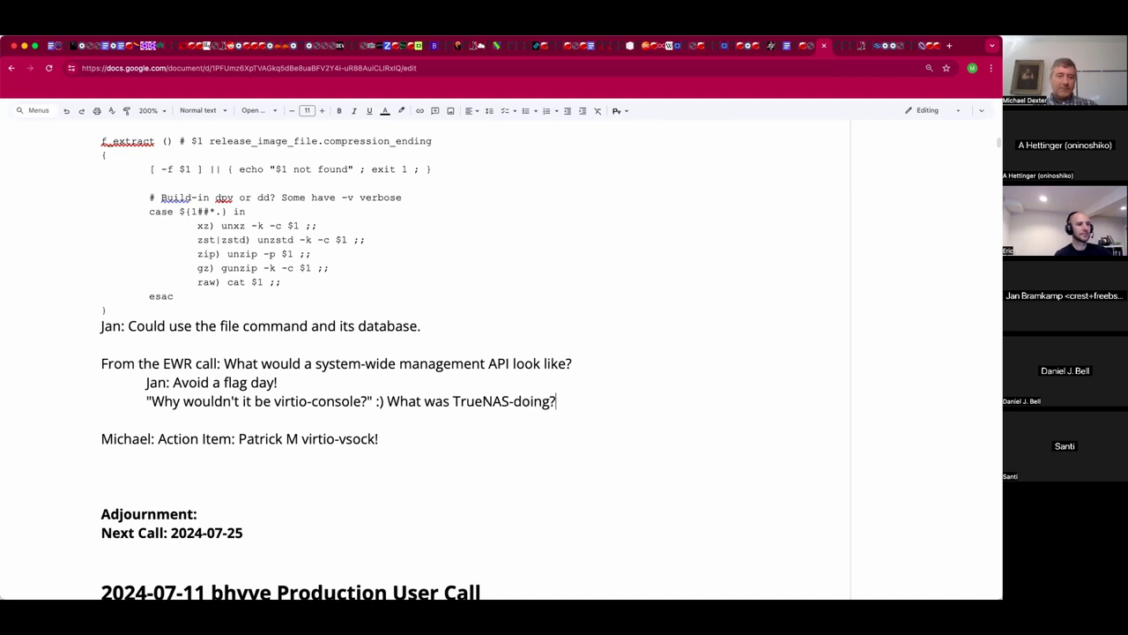
pyautogui.press('Return')
pyautogui.press('Return')
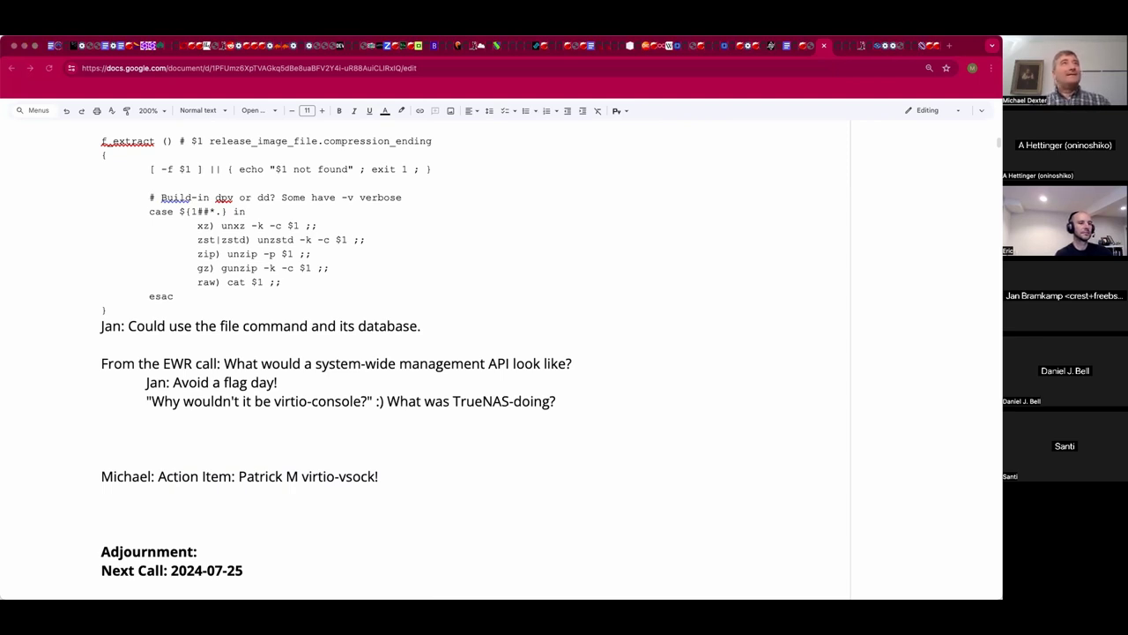
pyautogui.click(444, 431)
pyautogui.press('Tab')
pyautogui.write('Does it pretent to ')
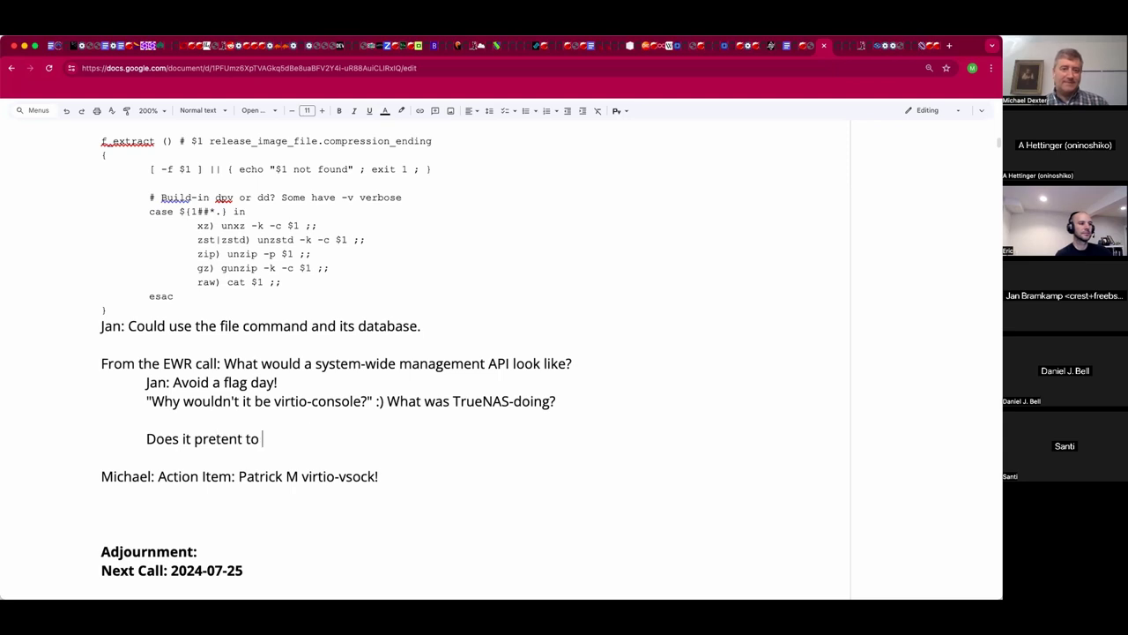
pyautogui.write('be anotehr')
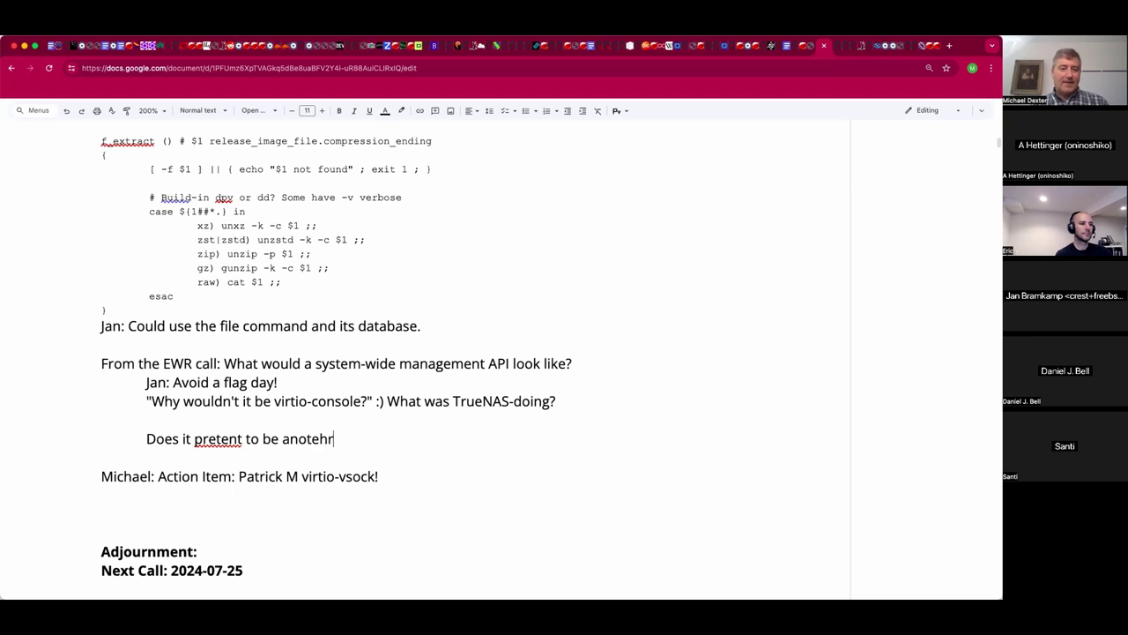
pyautogui.press('BackSpace')
pyautogui.press('BackSpace')
pyautogui.press('BackSpace')
pyautogui.write('her hyper')
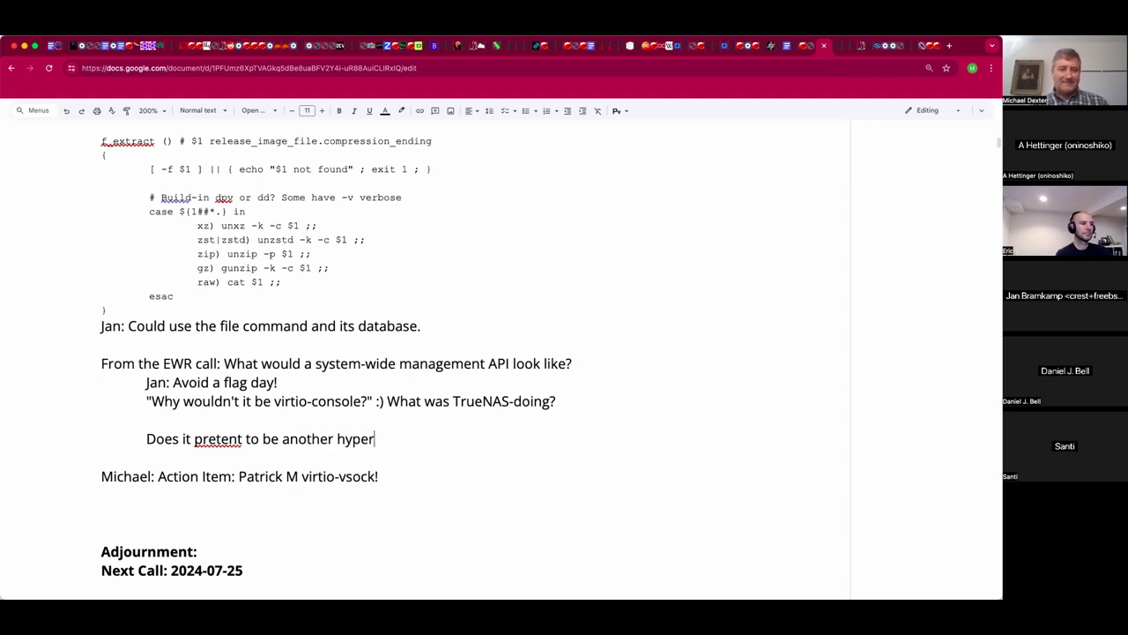
pyautogui.write('visro')
pyautogui.press('BackSpace')
pyautogui.press('BackSpace')
pyautogui.press('BackSpace')
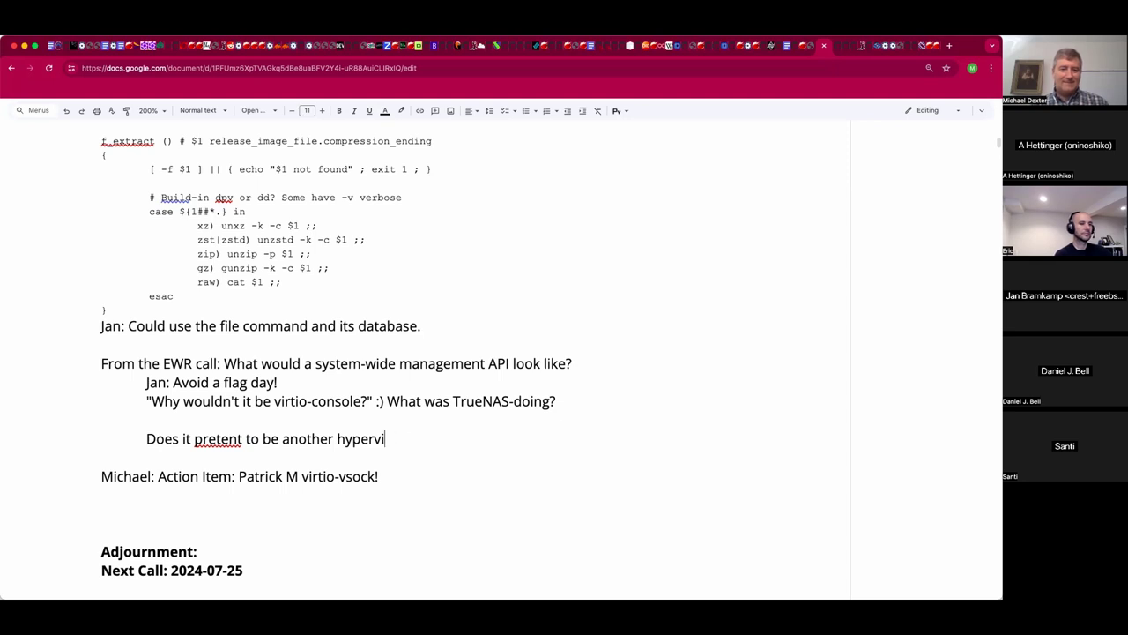
pyautogui.write('sor?')
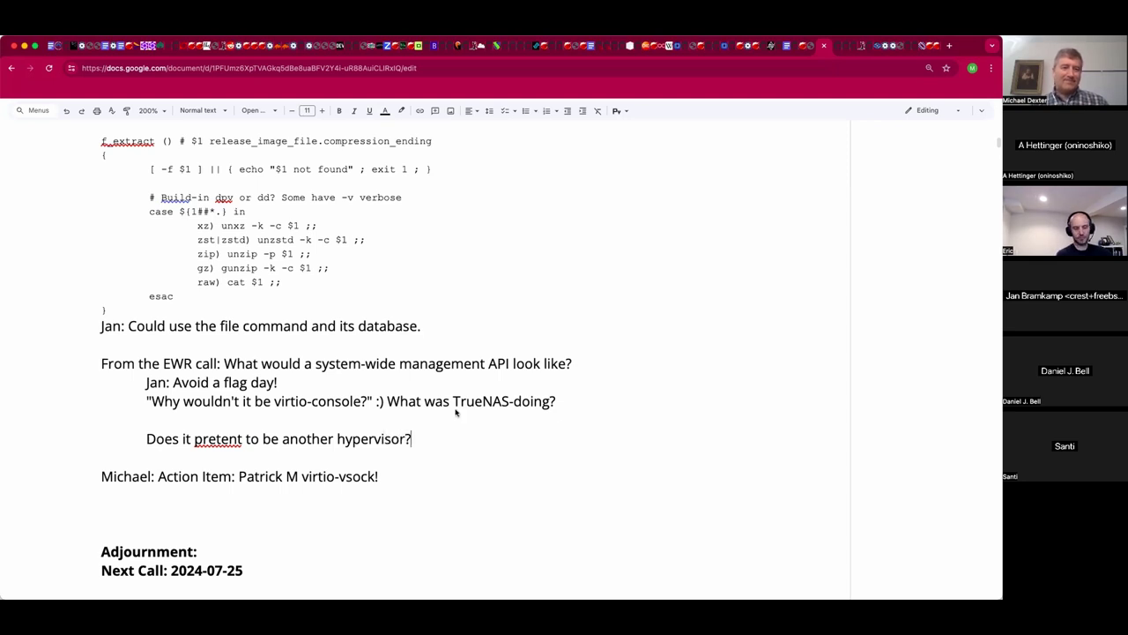
pyautogui.click(245, 438)
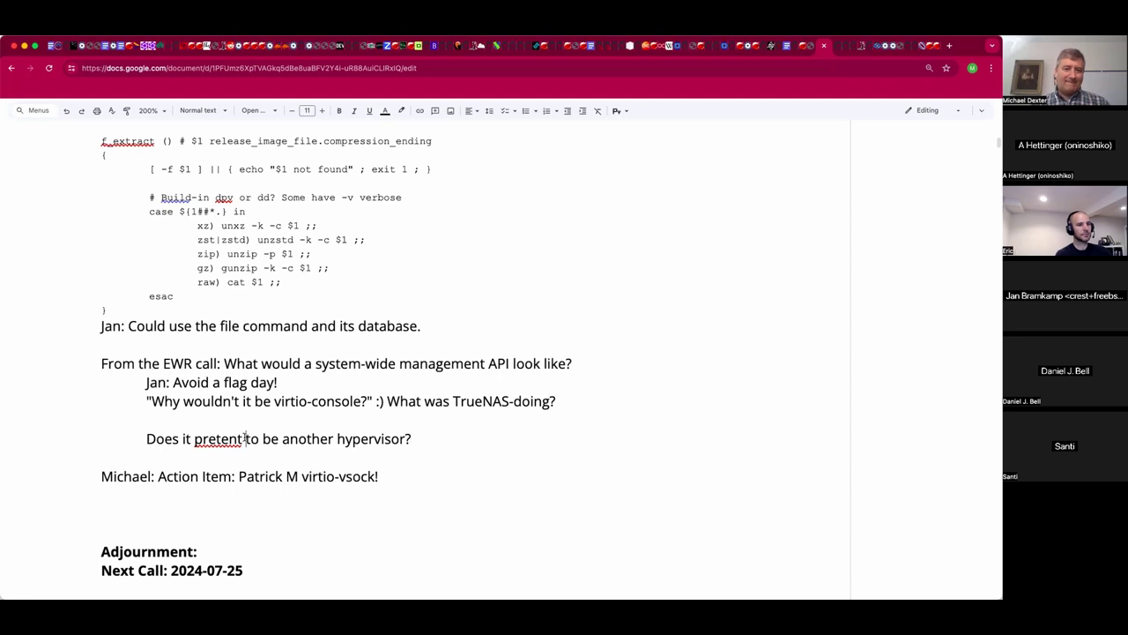
pyautogui.press('BackSpace')
pyautogui.write('d')
pyautogui.press('super+Right')
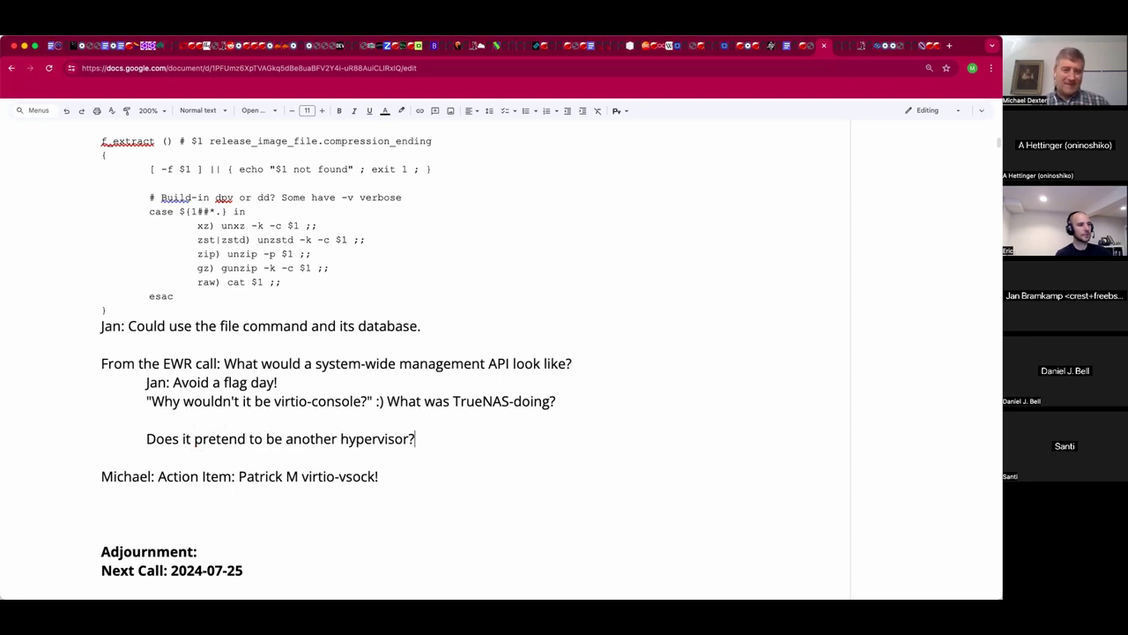
pyautogui.press('Up')
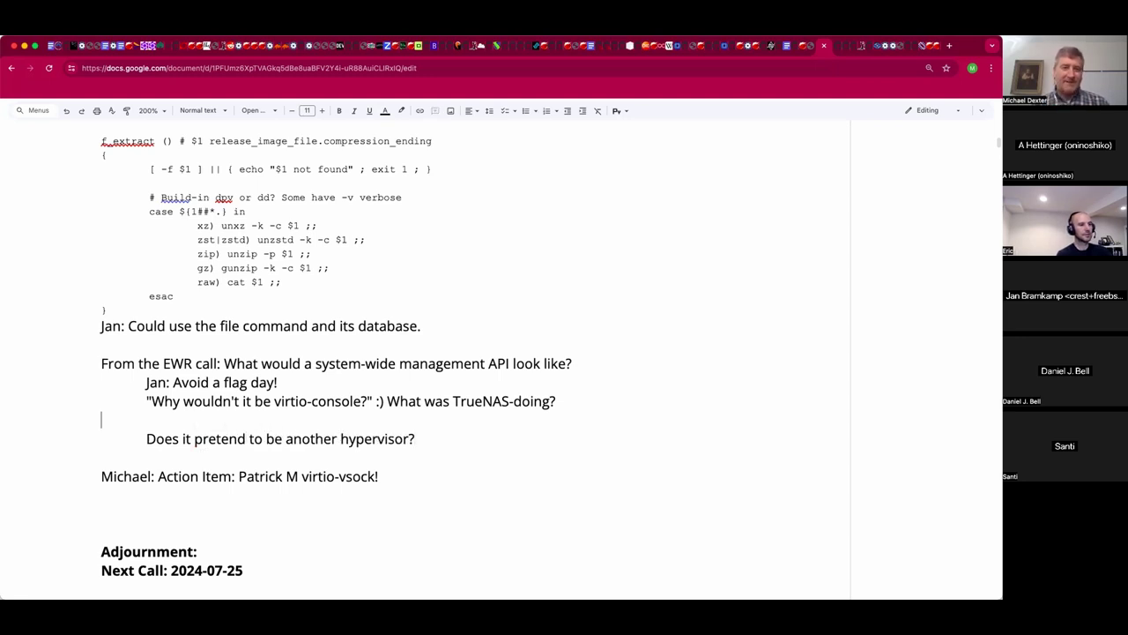
pyautogui.press('BackSpace')
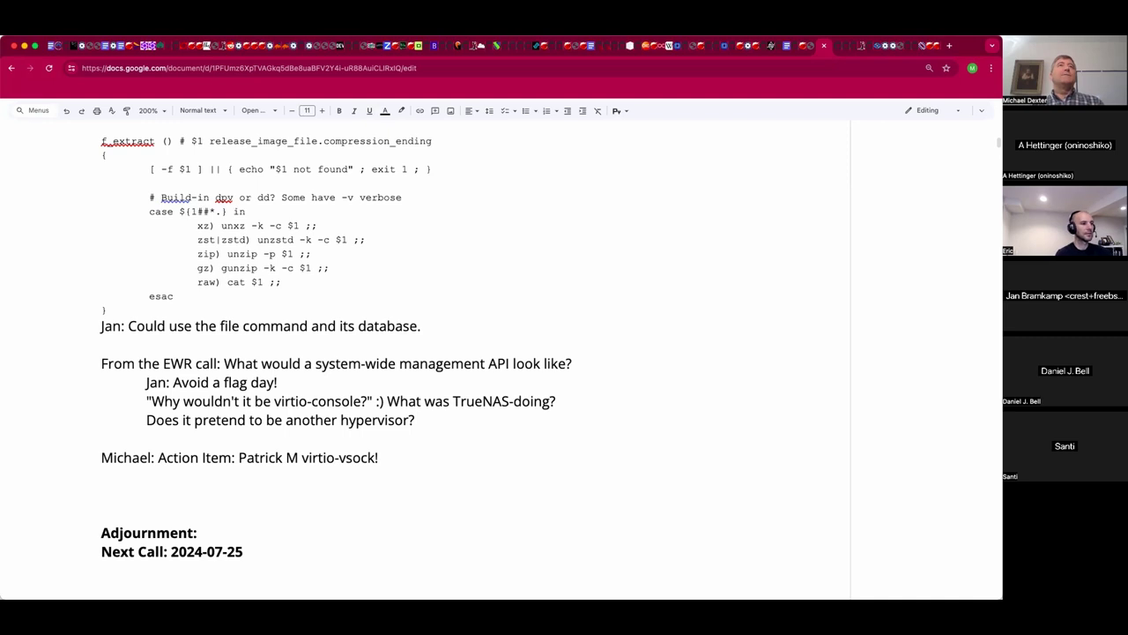
pyautogui.press('super+Tab')
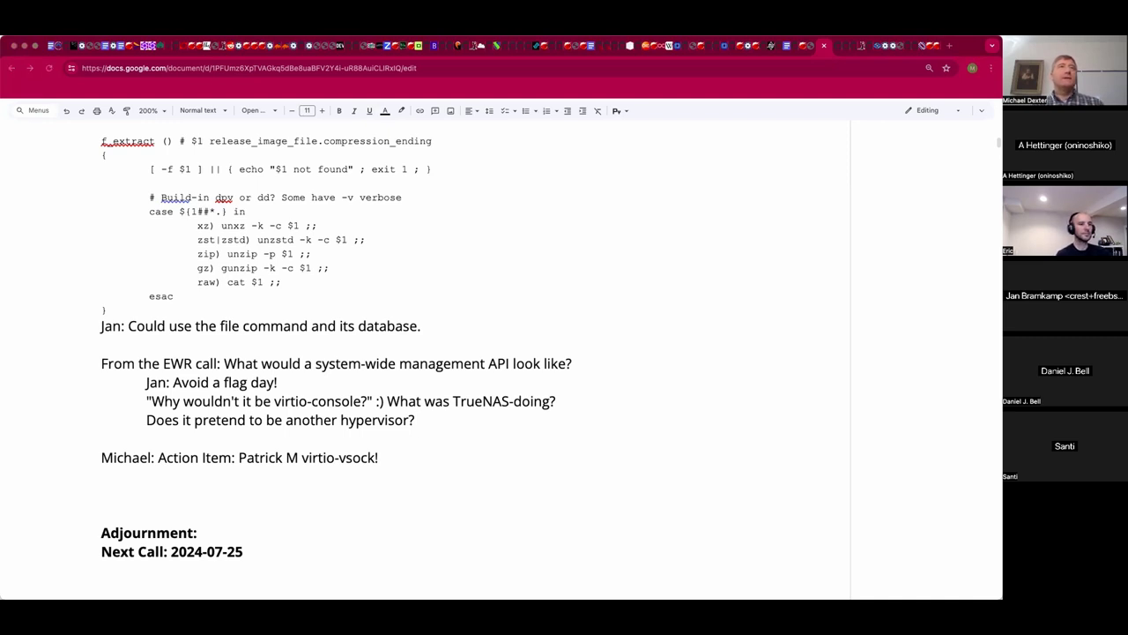
# Answer the hypervisor question with 'Xen'.
pyautogui.click(450, 415)
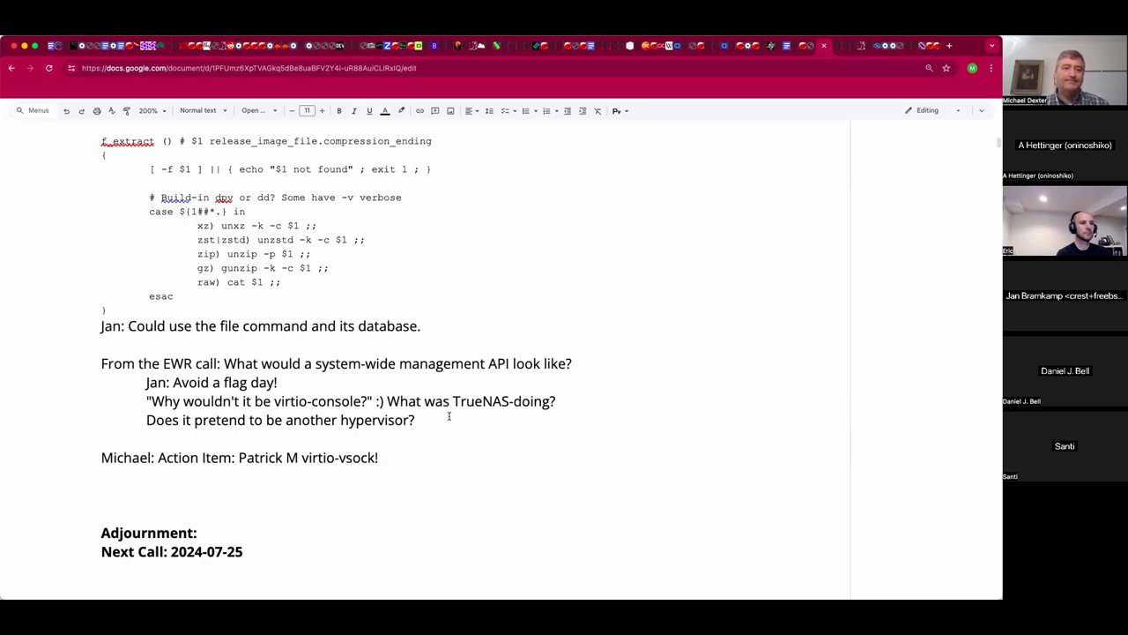
pyautogui.write('xe')
pyautogui.press('BackSpace')
pyautogui.press('BackSpace')
pyautogui.write('Xen')
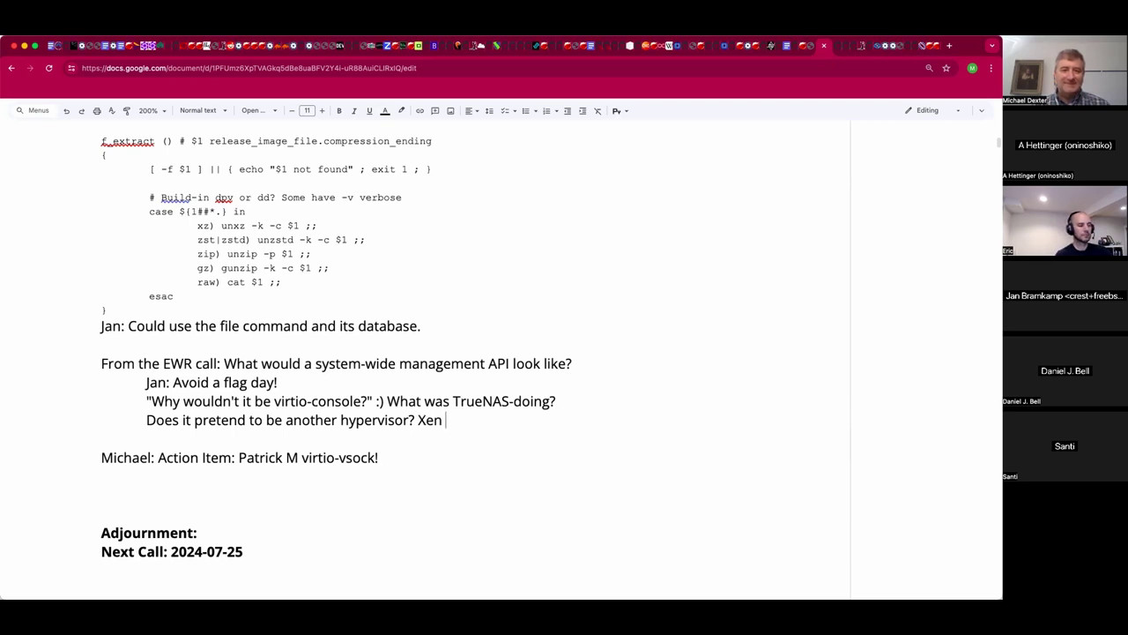
# Add Jan's note: declarative and idempotent, notify of changes, save state, safe mode, running config.
pyautogui.press('Return')
pyautogui.write('Jan: ')
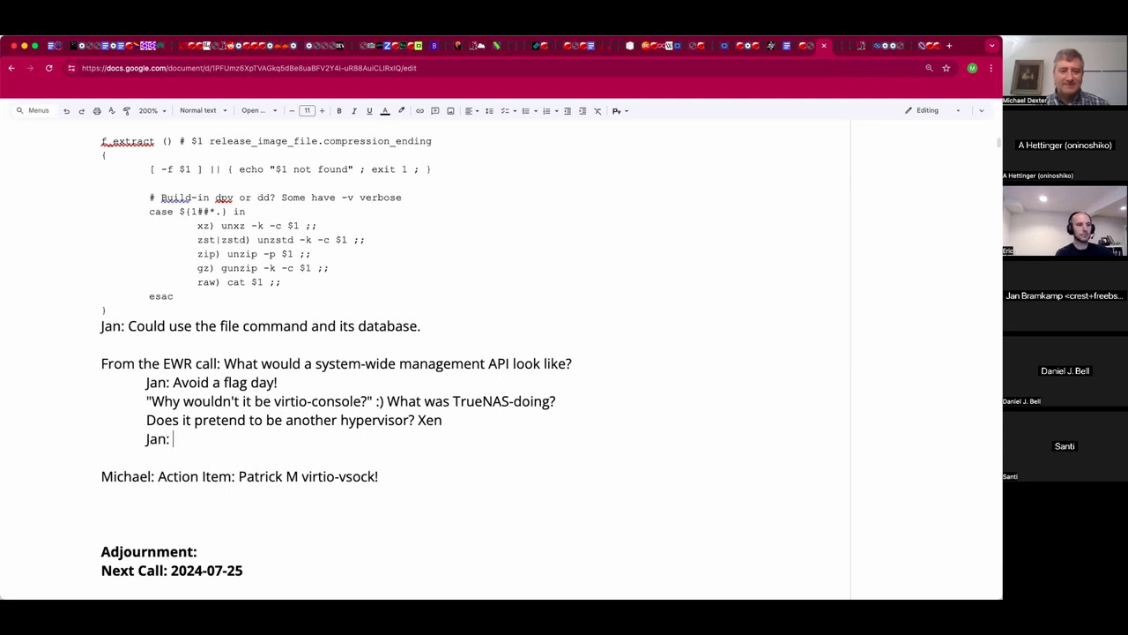
pyautogui.write('Needs to be ')
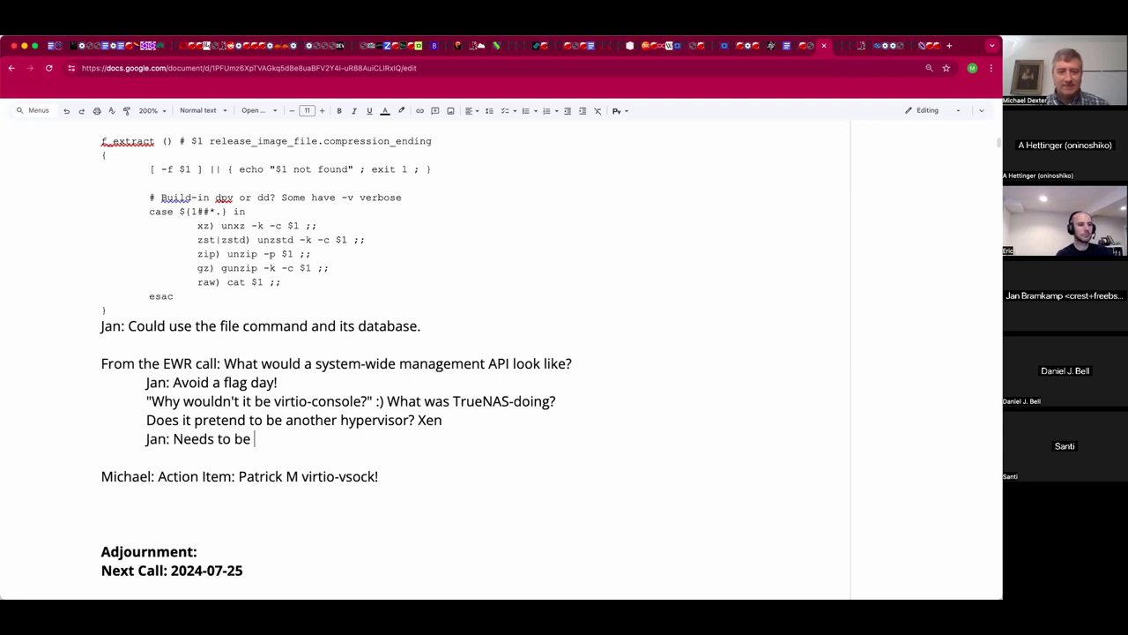
pyautogui.write('declarative and it')
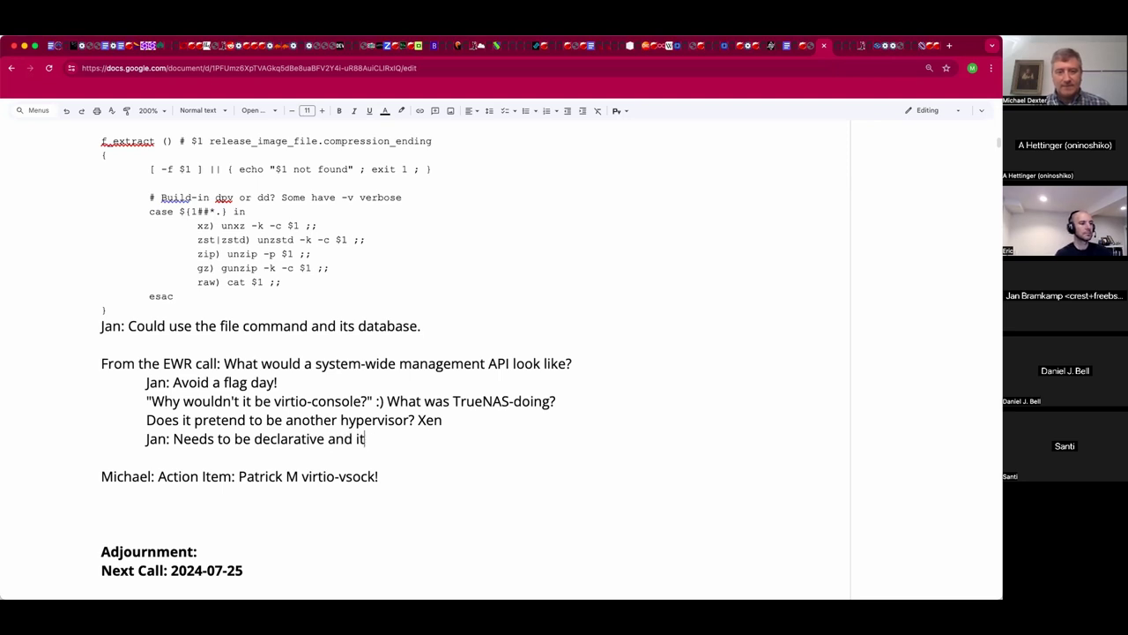
pyautogui.press('BackSpace')
pyautogui.write('idempte')
pyautogui.press('BackSpace')
pyautogui.press('BackSpace')
pyautogui.write('oe')
pyautogui.press('BackSpace')
pyautogui.write('tent. I wasnt this')
pyautogui.press('BackSpace')
pyautogui.press('BackSpace')
pyautogui.press('BackSpace')
pyautogui.press('BackSpace')
pyautogui.press('BackSpace')
pyautogui.press('BackSpace')
pyautogui.press('BackSpace')
pyautogui.press('BackSpace')
pyautogui.press('BackSpace')
pyautogui.press('BackSpace')
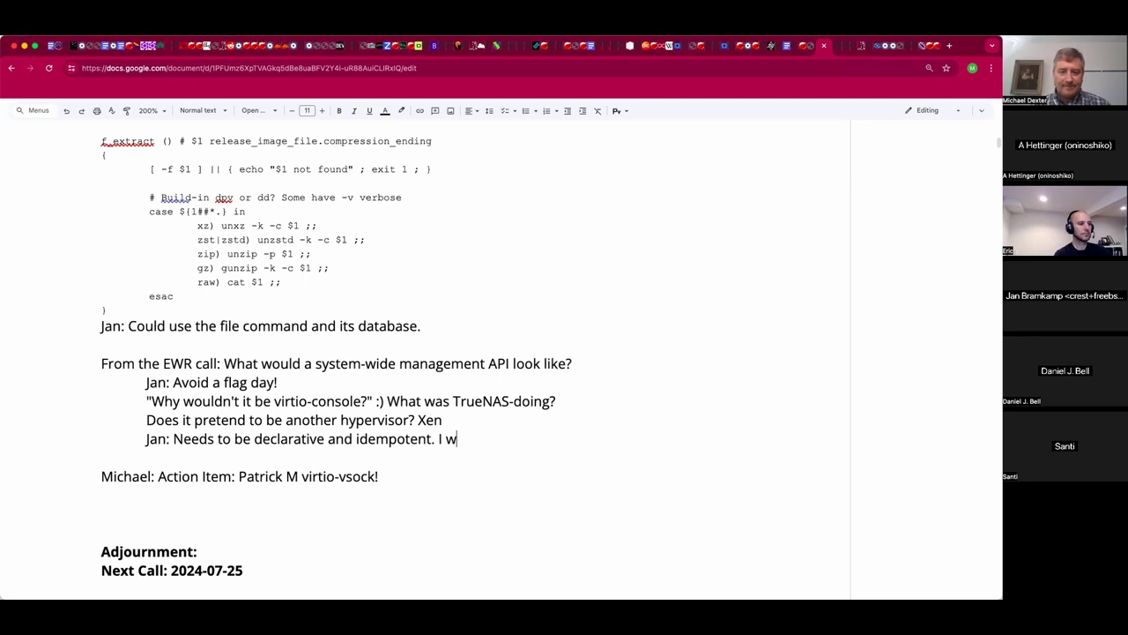
pyautogui.write('ant thi')
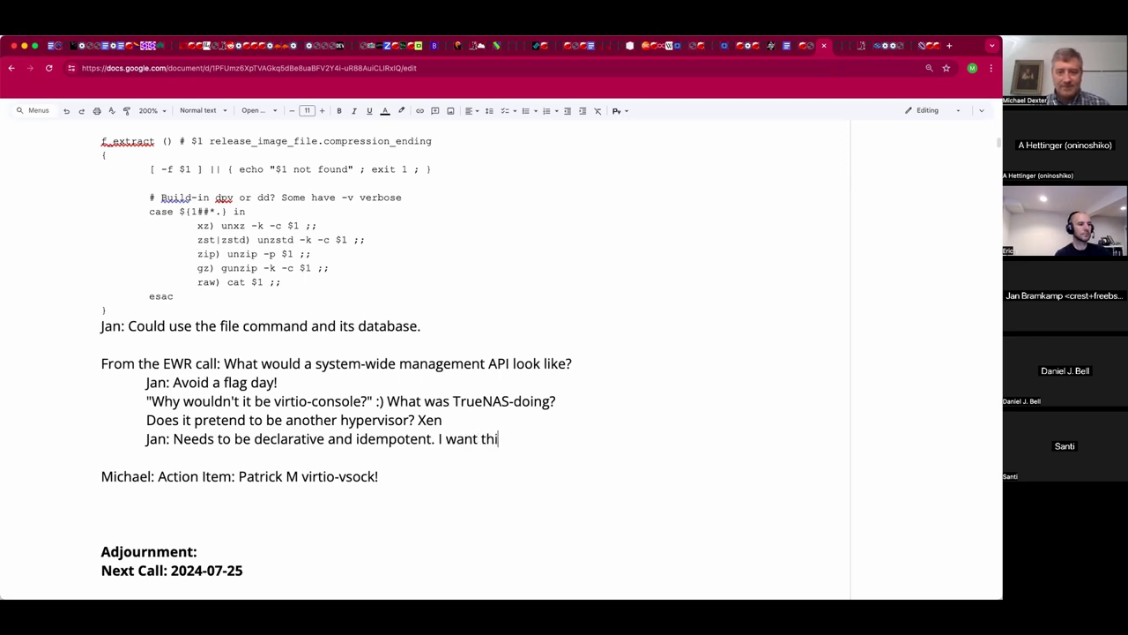
pyautogui.write('s state and')
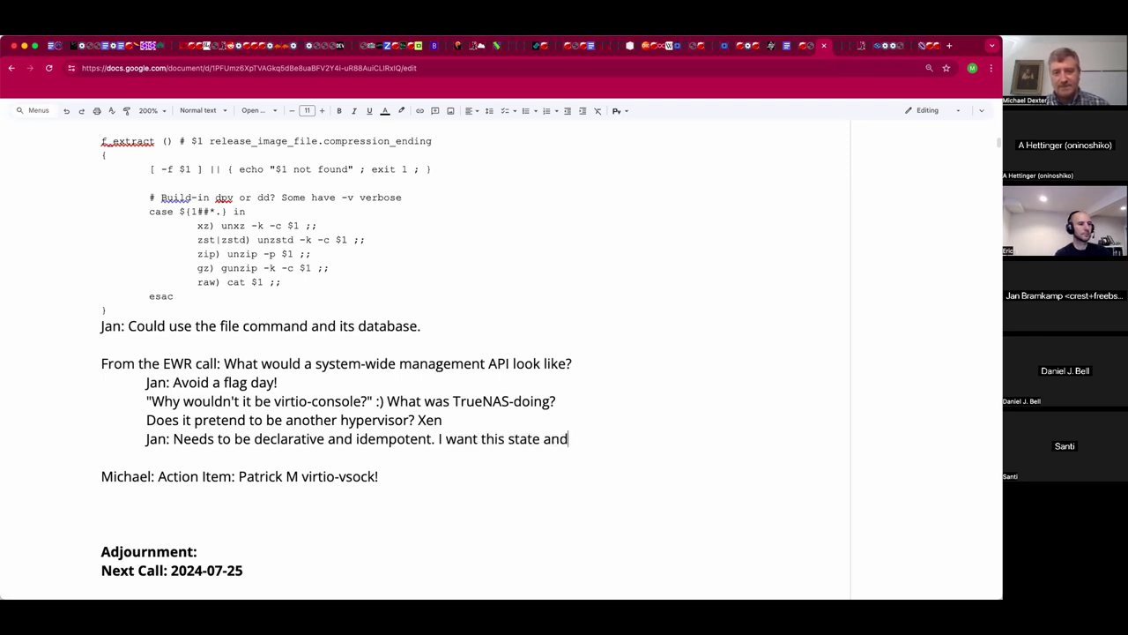
pyautogui.write(' I want ')
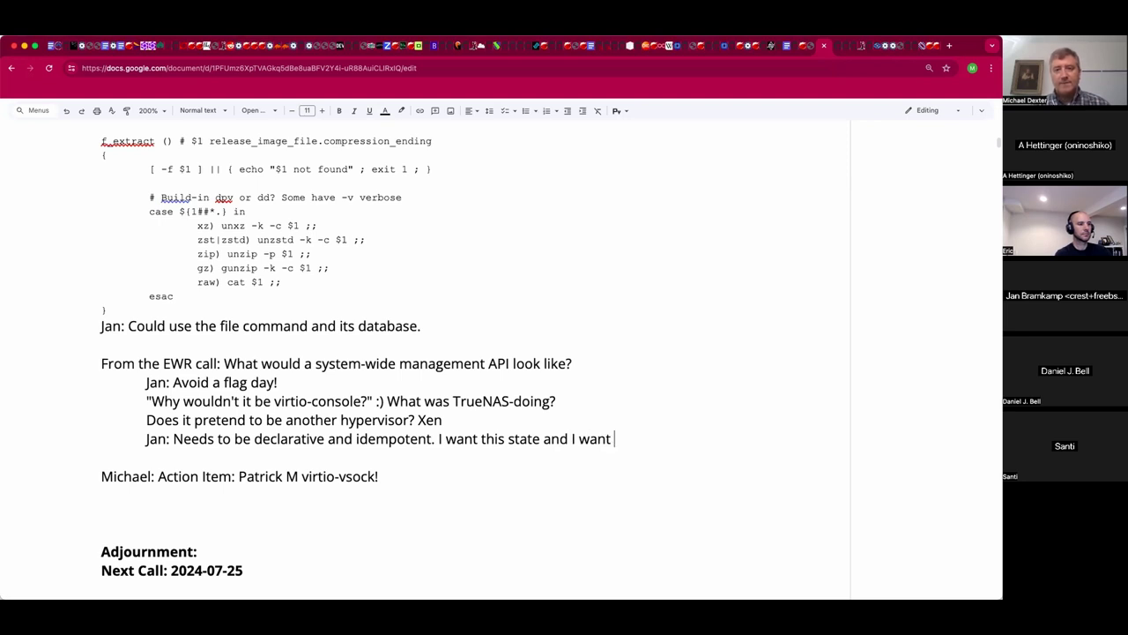
pyautogui.write('to be notifi')
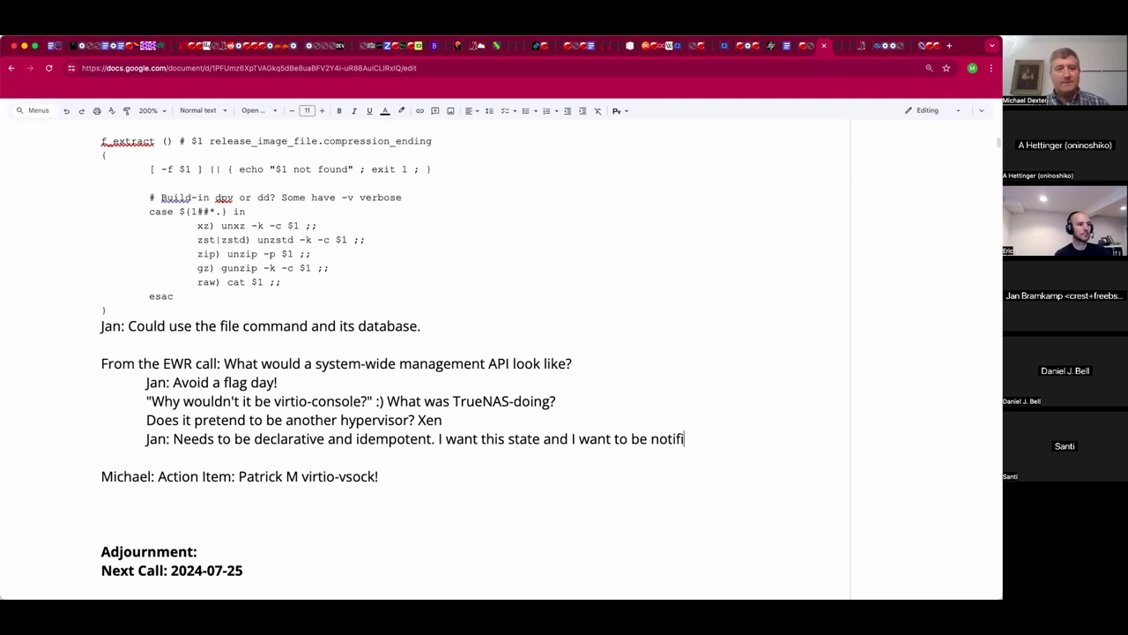
pyautogui.write('ed o')
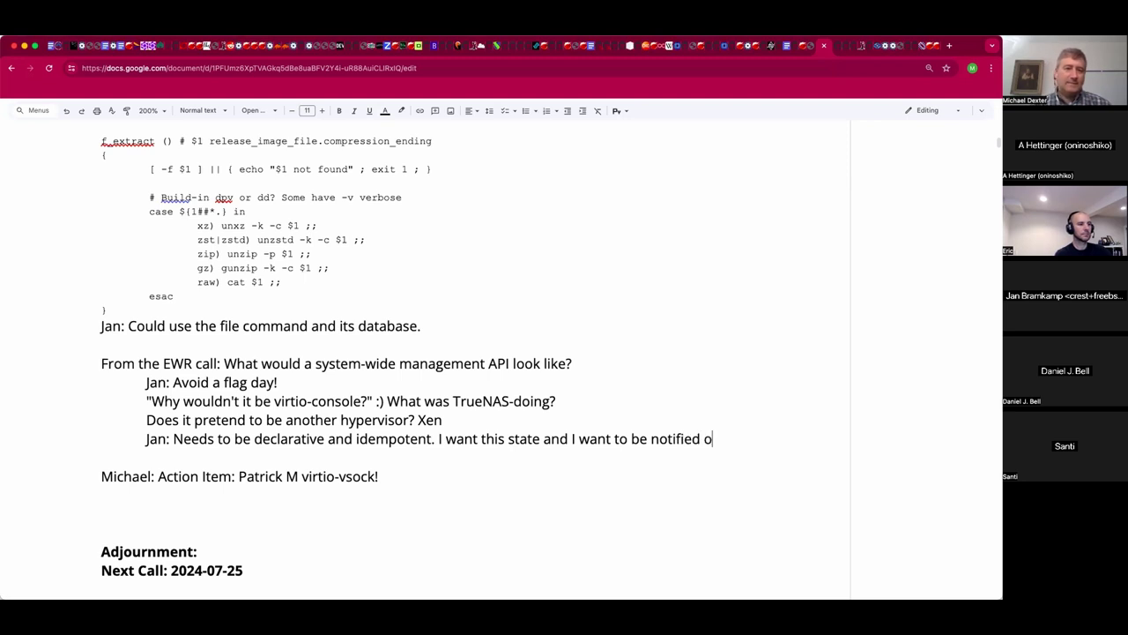
pyautogui.write('f changes')
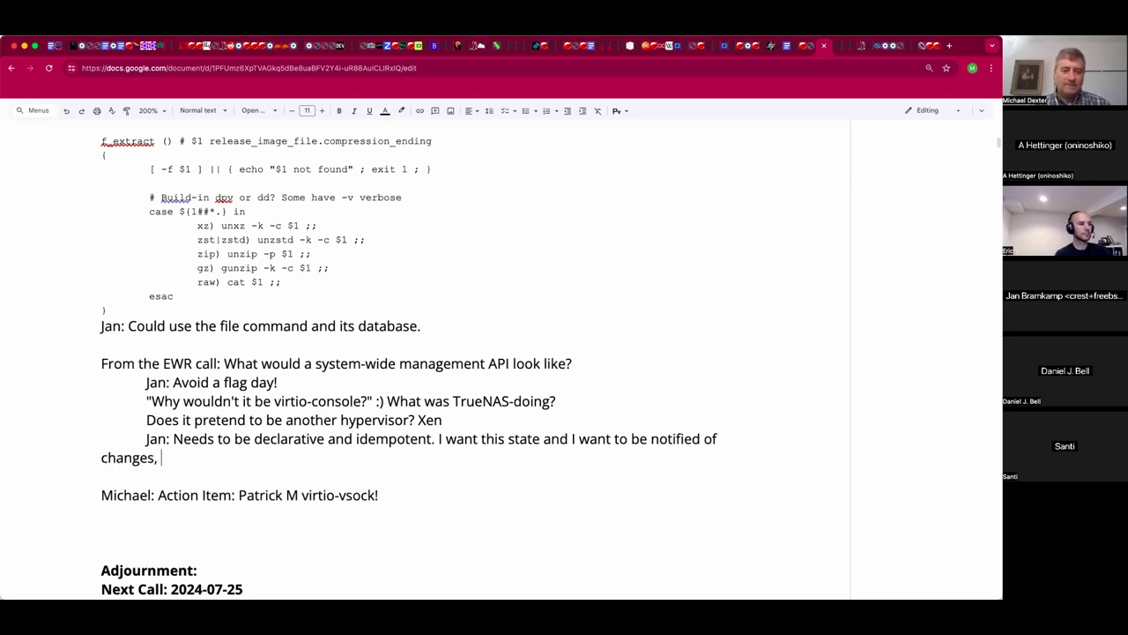
pyautogui.write(', save off t')
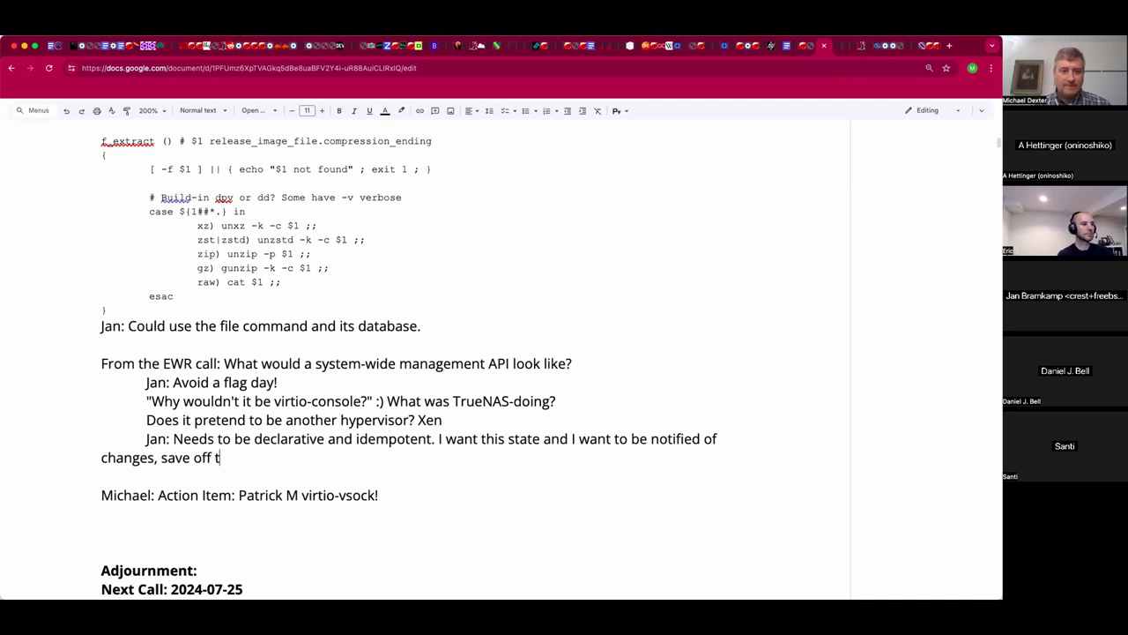
pyautogui.write('hat state, ')
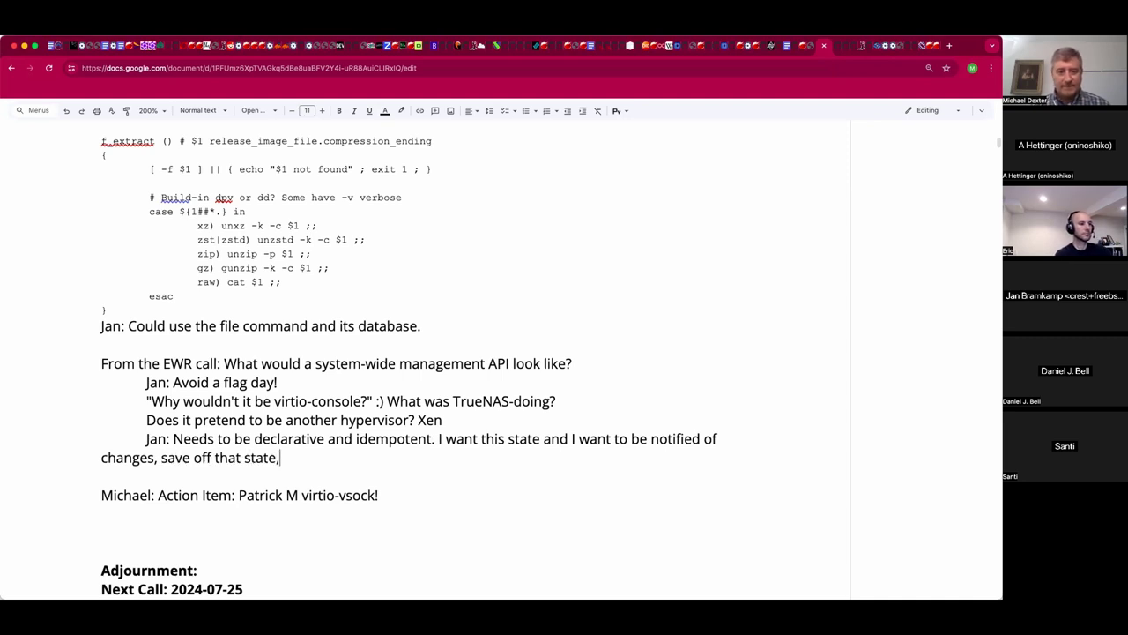
pyautogui.write('safe mode... running oc')
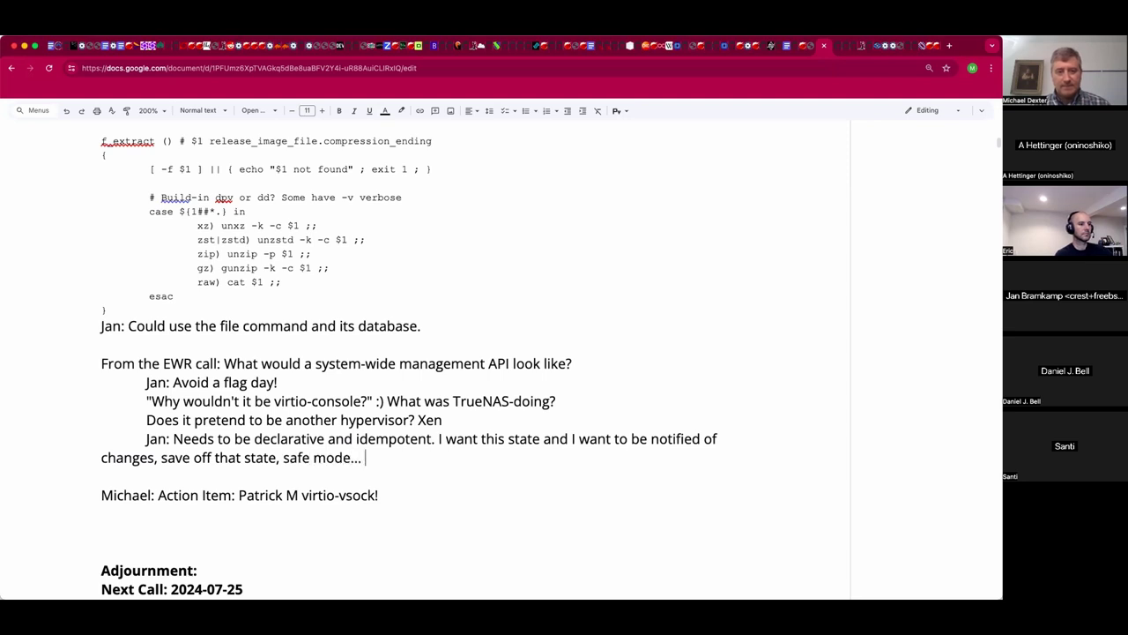
pyautogui.press('BackSpace')
pyautogui.press('BackSpace')
pyautogui.write('config...')
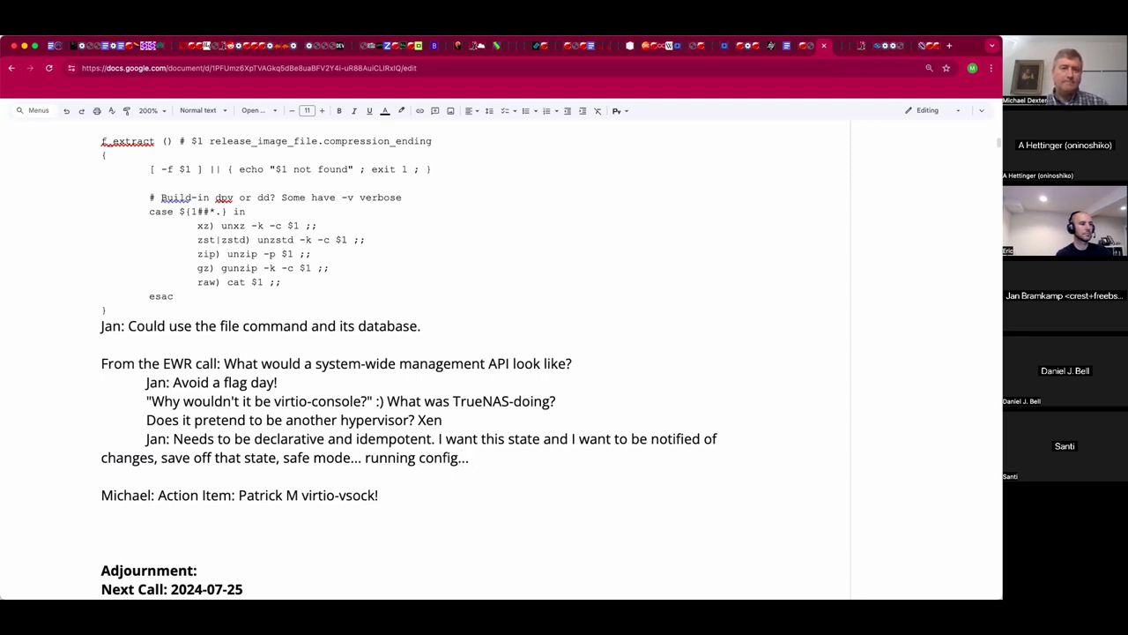
# Extend the Xen line with 'pretending it's Hyper-V came up this week.' and add 'rollback?'.
pyautogui.click(446, 420)
pyautogui.write('prete')
pyautogui.write('nding it')
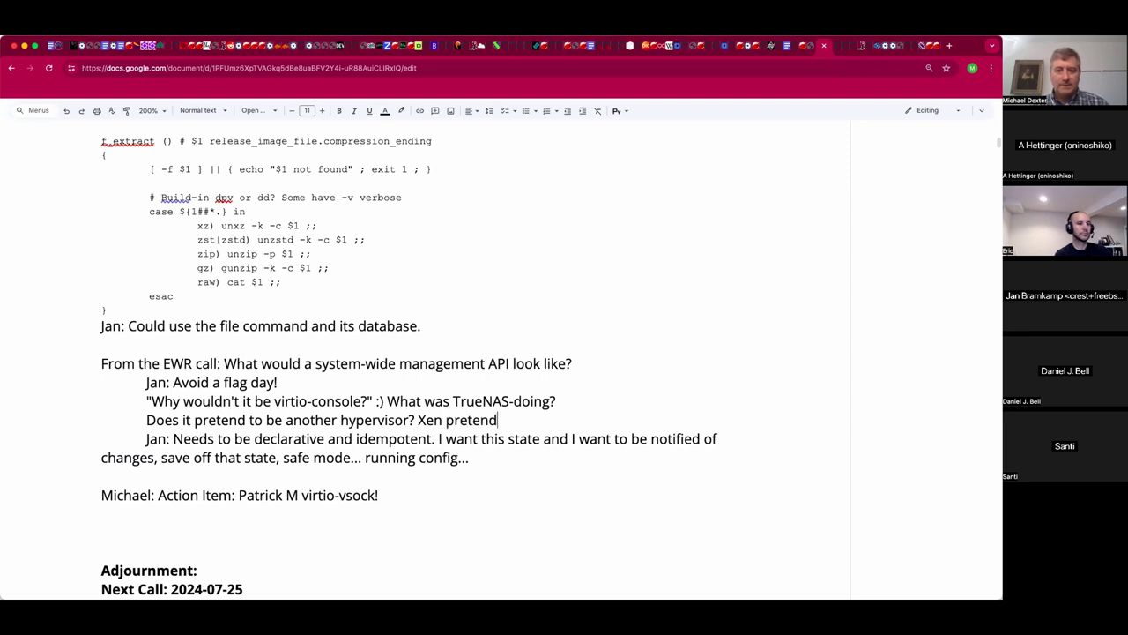
pyautogui.write("'s ")
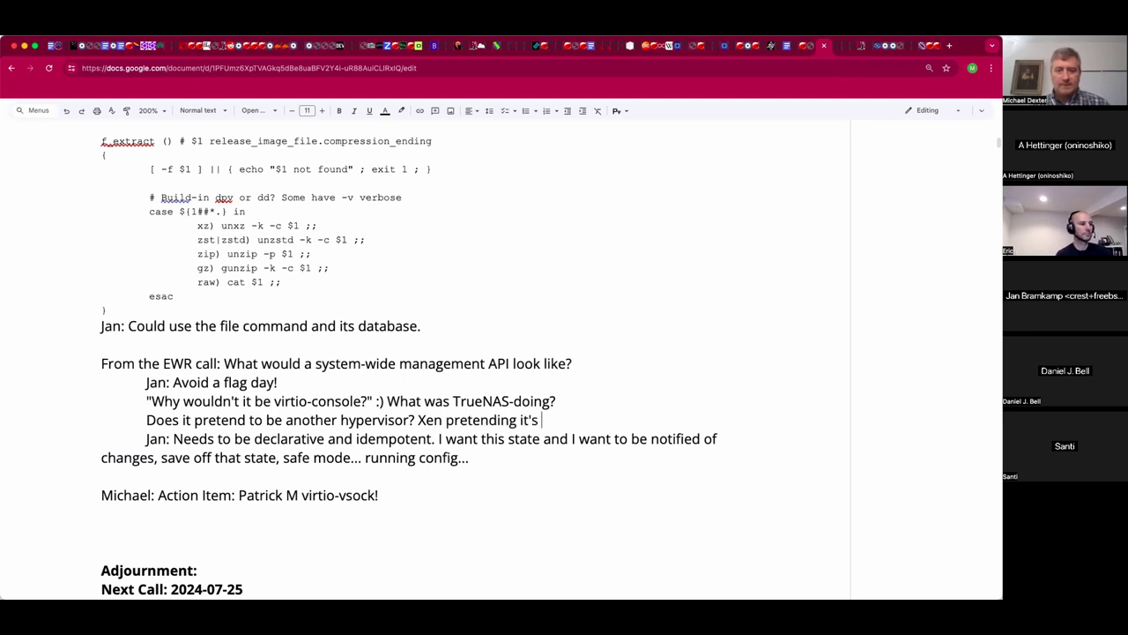
pyautogui.write('Hyper_V')
pyautogui.press('BackSpace')
pyautogui.press('BackSpace')
pyautogui.write('-V ')
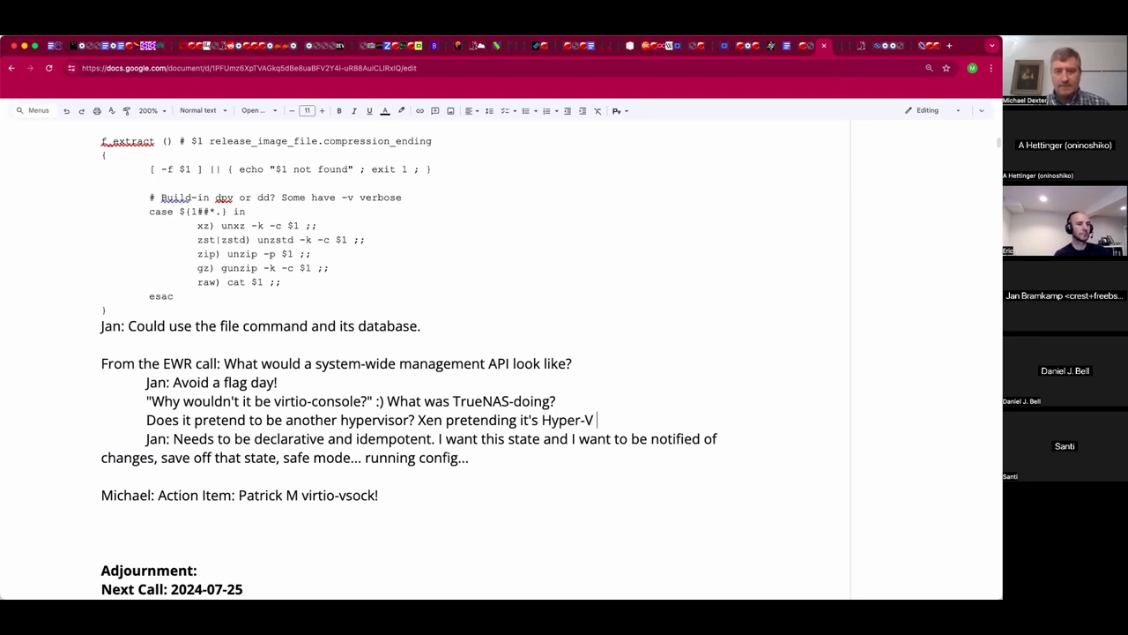
pyautogui.write('came up this week.')
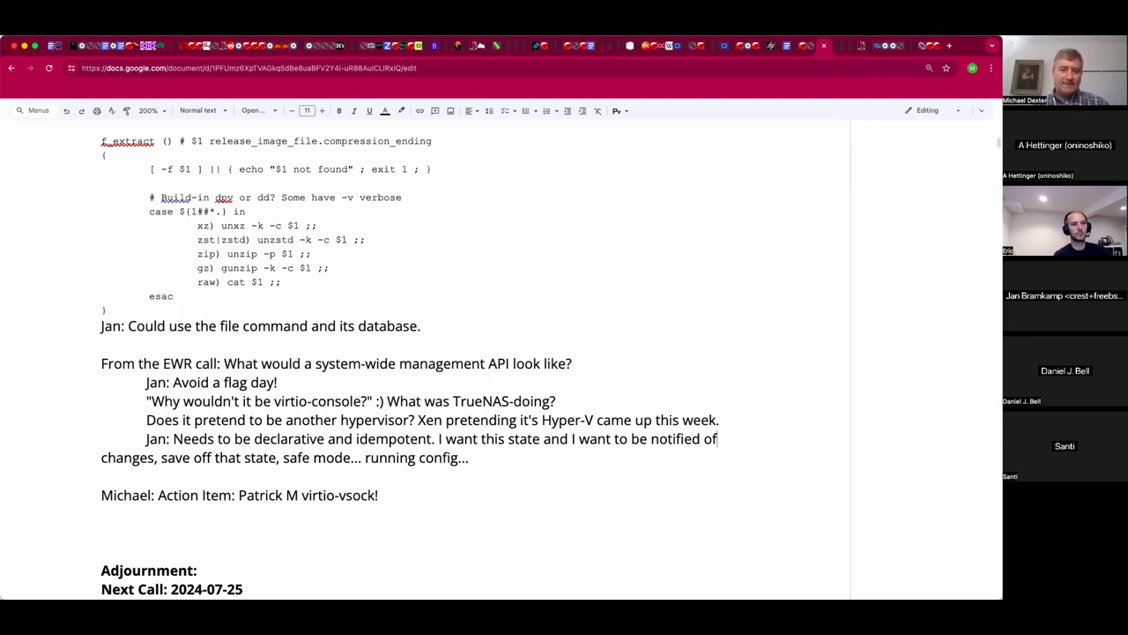
pyautogui.write(' ro')
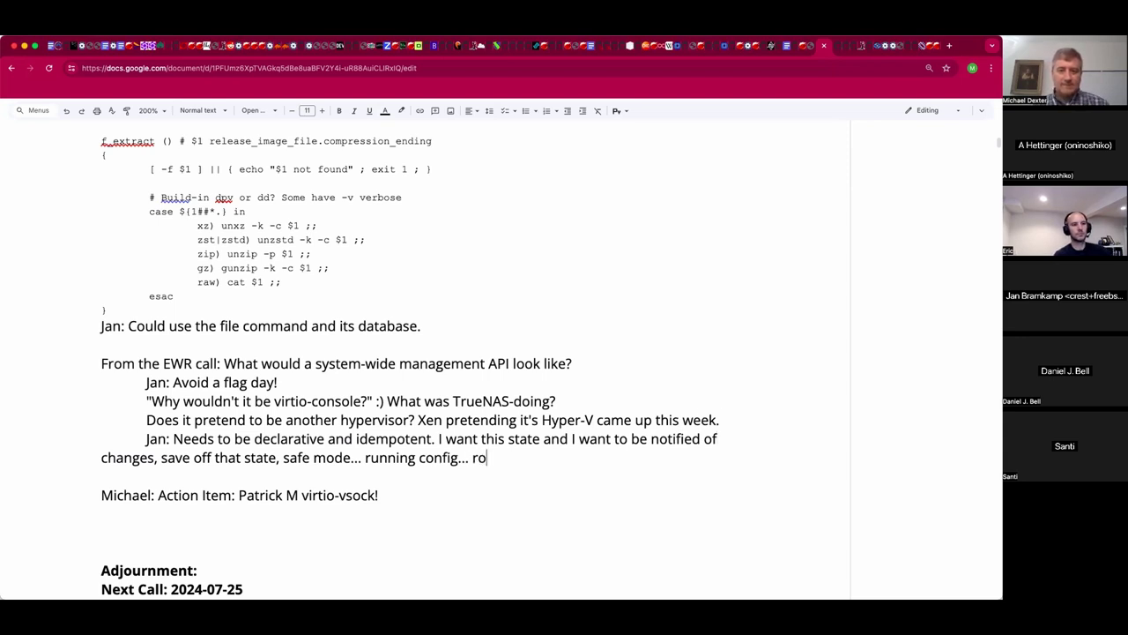
pyautogui.write('llback?')
pyautogui.press('Return')
# Add the line 'Note PFsense... Netgate, clickson? Netconf? REST API' below the rollback note.
pyautogui.write('Note PF')
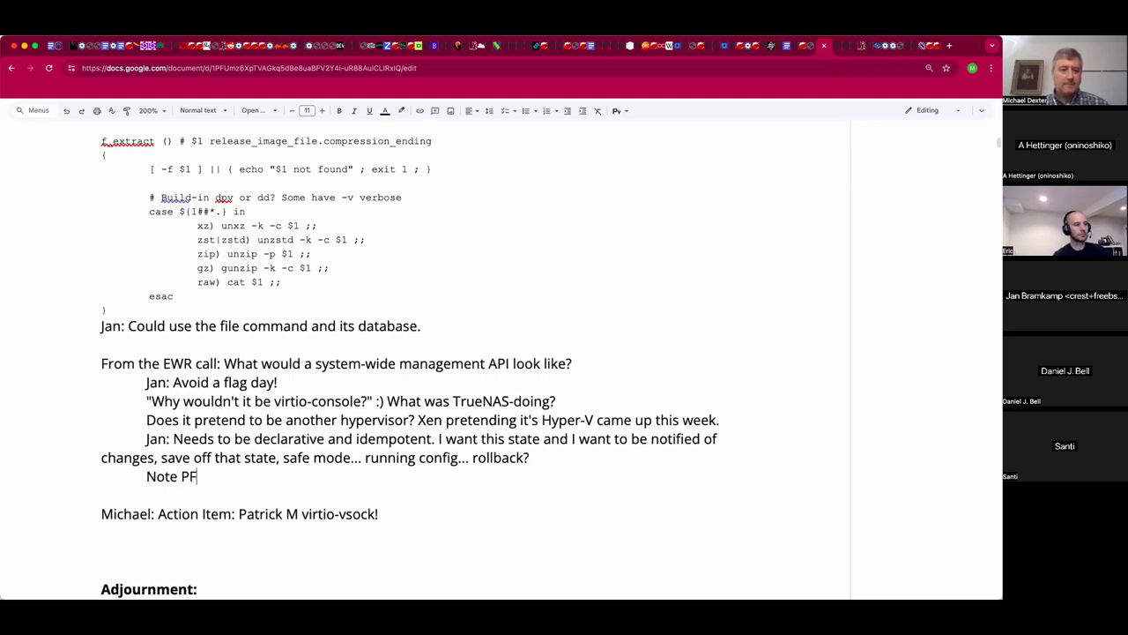
pyautogui.press('BackSpace')
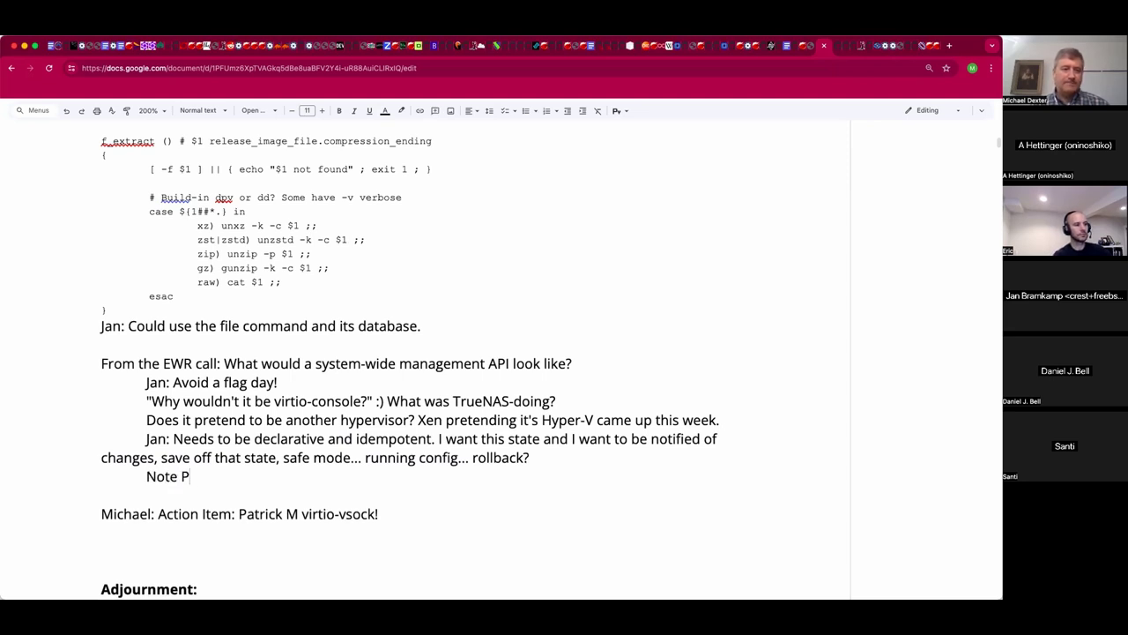
pyautogui.write('F')
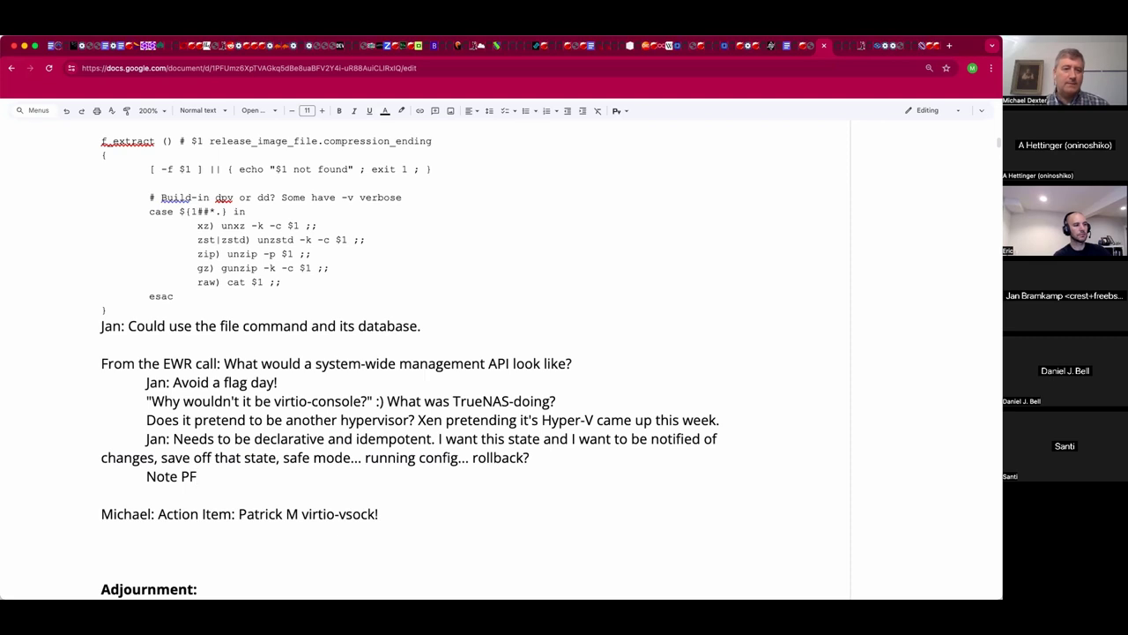
pyautogui.write('sense...')
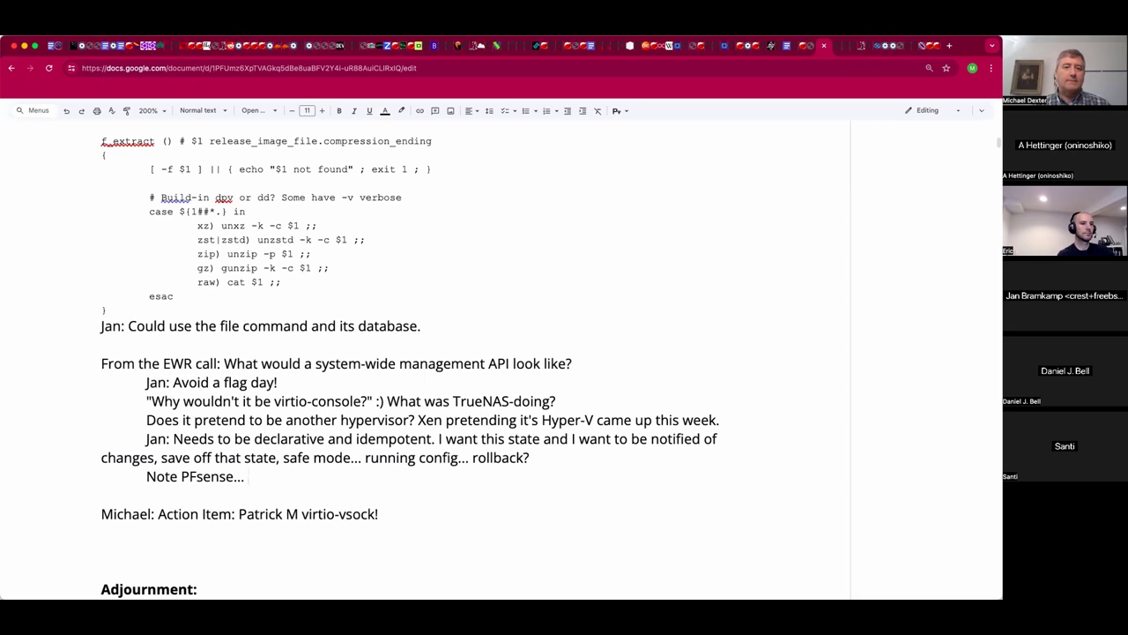
pyautogui.write('Netgate, clo')
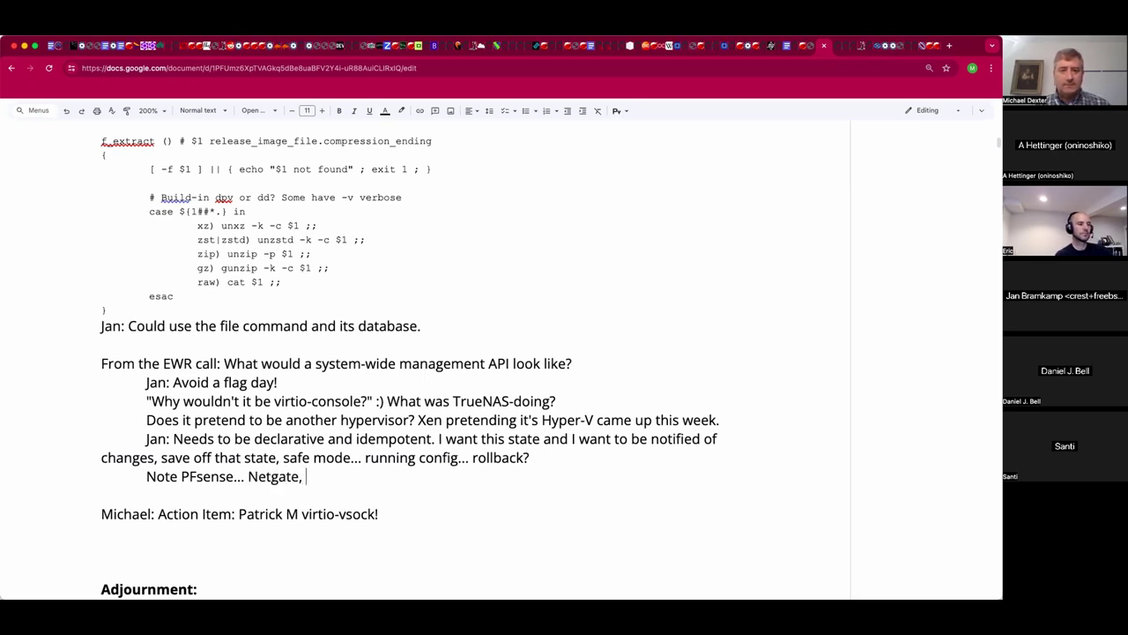
pyautogui.press('BackSpace')
pyautogui.write('ickson? Netconf? ')
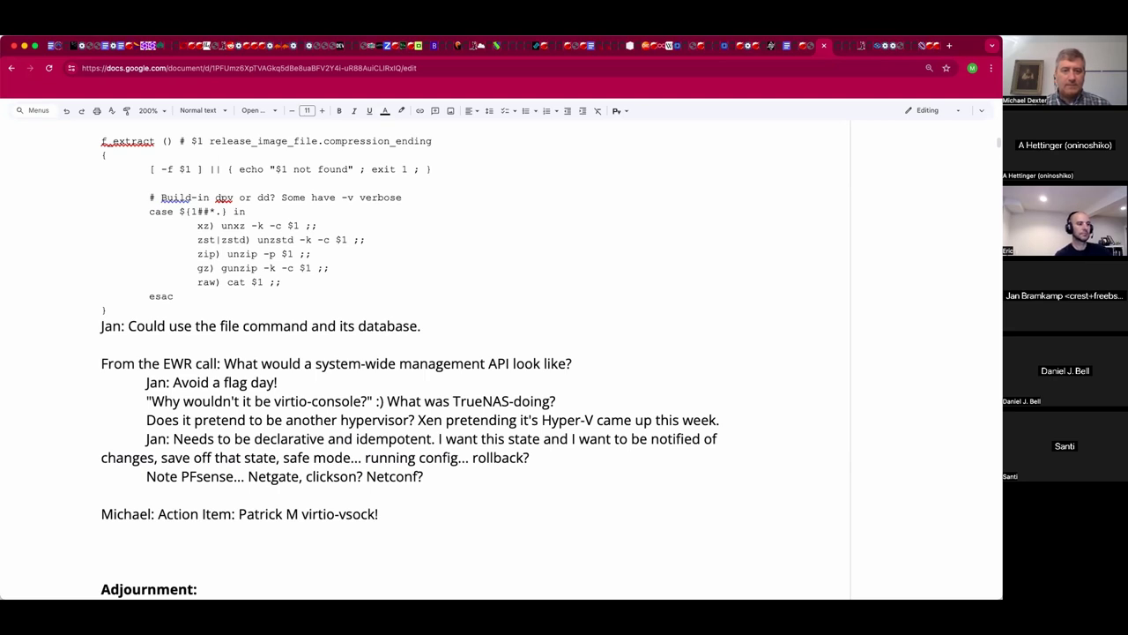
pyautogui.write('REST API')
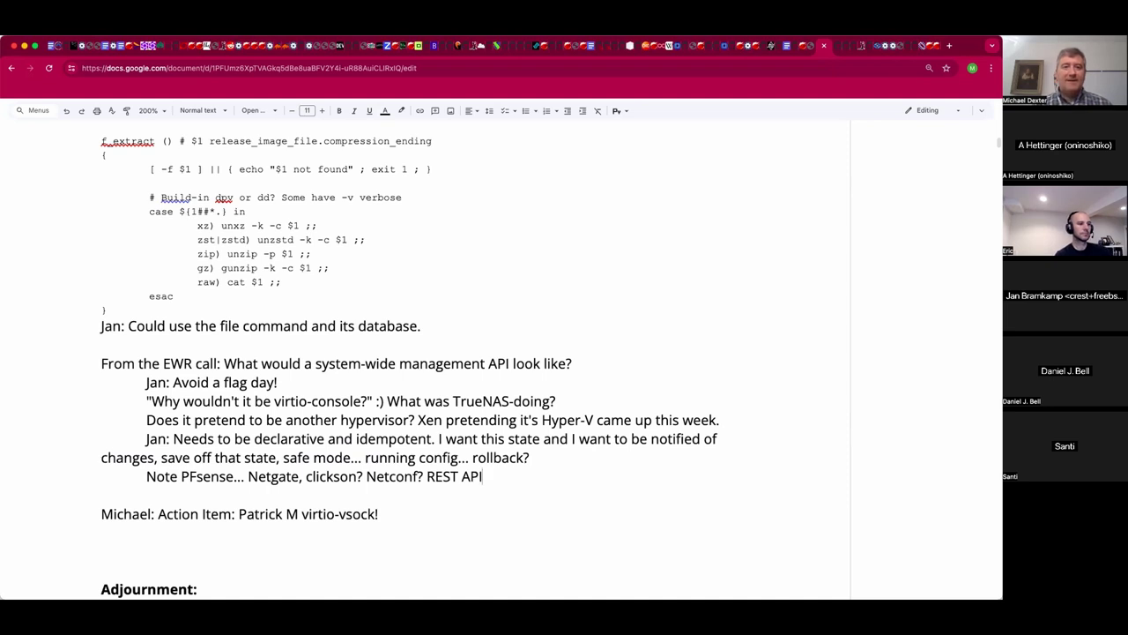
pyautogui.click(529, 458)
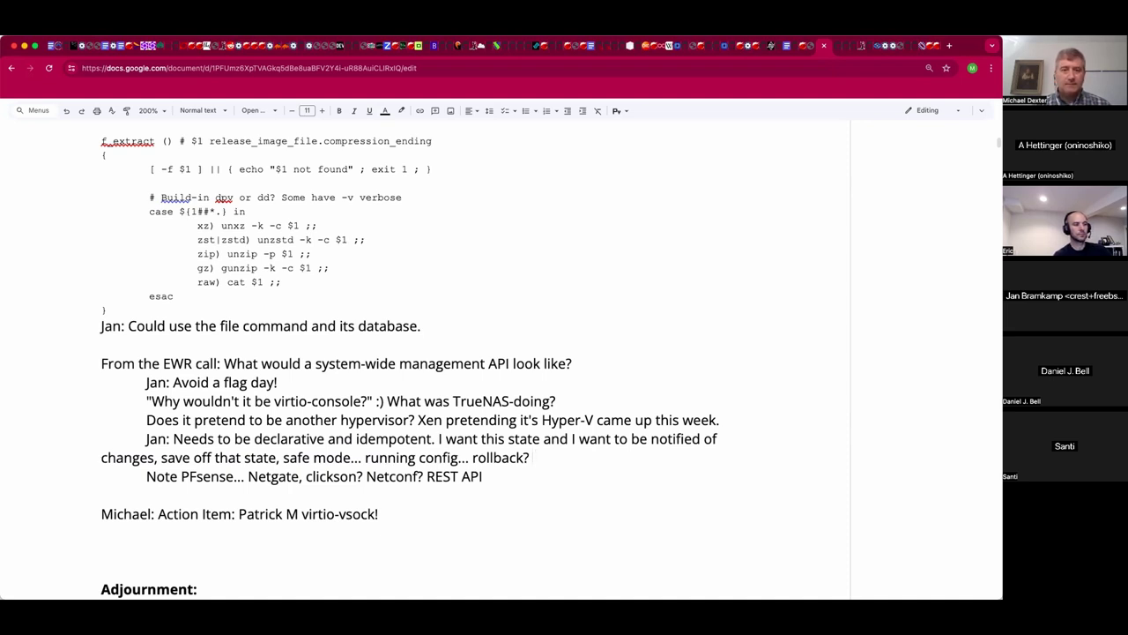
# Correct the misspelled 'clickson' to 'Clixon' in the PFsense note.
pyautogui.click(340, 476)
pyautogui.press('BackSpace')
pyautogui.press('BackSpace')
pyautogui.write('x')
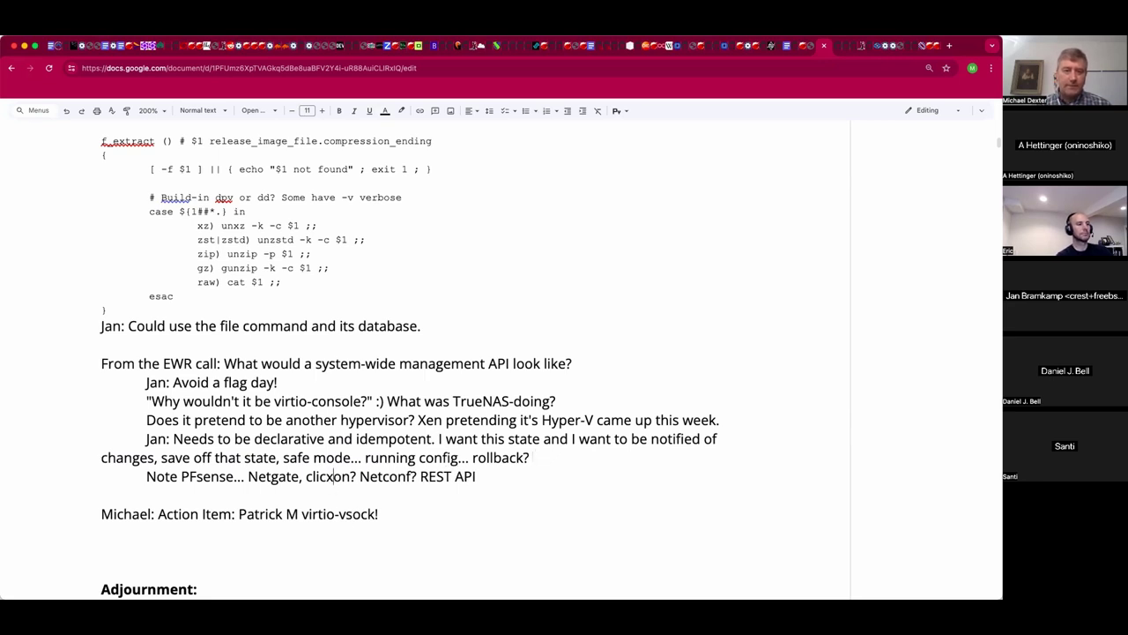
pyautogui.press('Left')
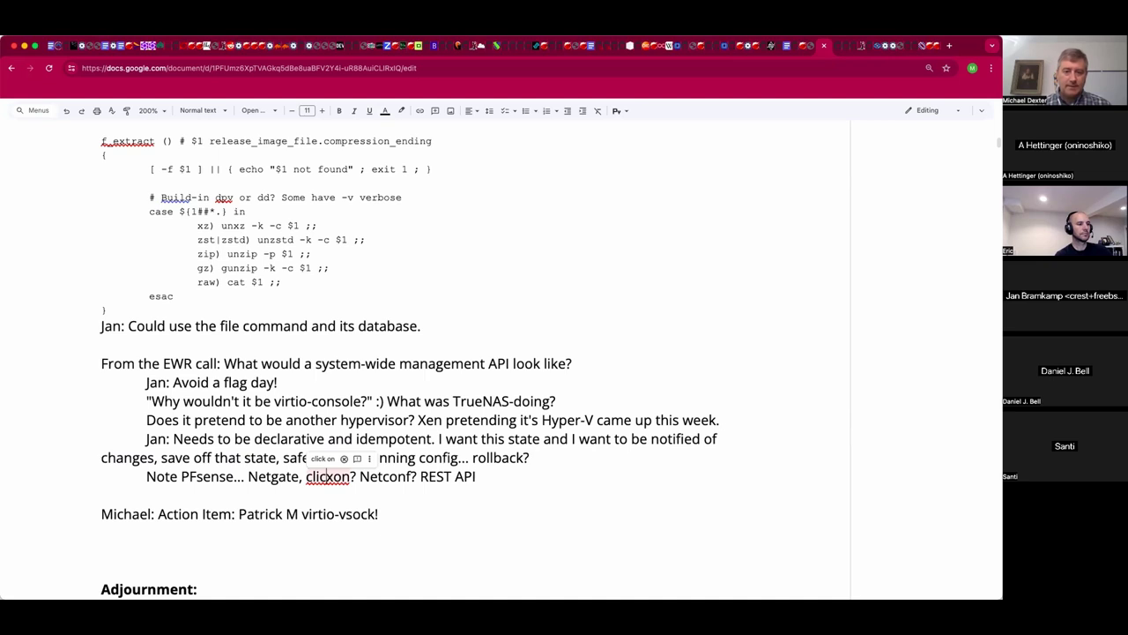
pyautogui.press('BackSpace')
pyautogui.click(533, 457)
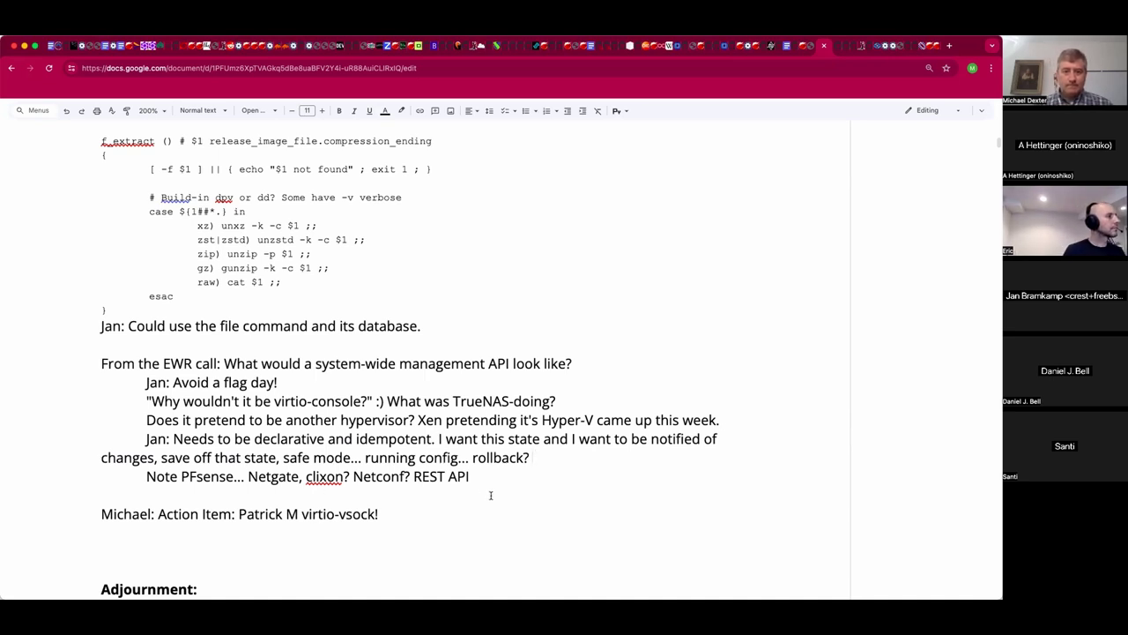
pyautogui.click(312, 476)
pyautogui.press('BackSpace')
pyautogui.write('C')
# Append 'Juniper on Linux? (Database of status of the system) Can walk that tree.' to the line.
pyautogui.press('End')
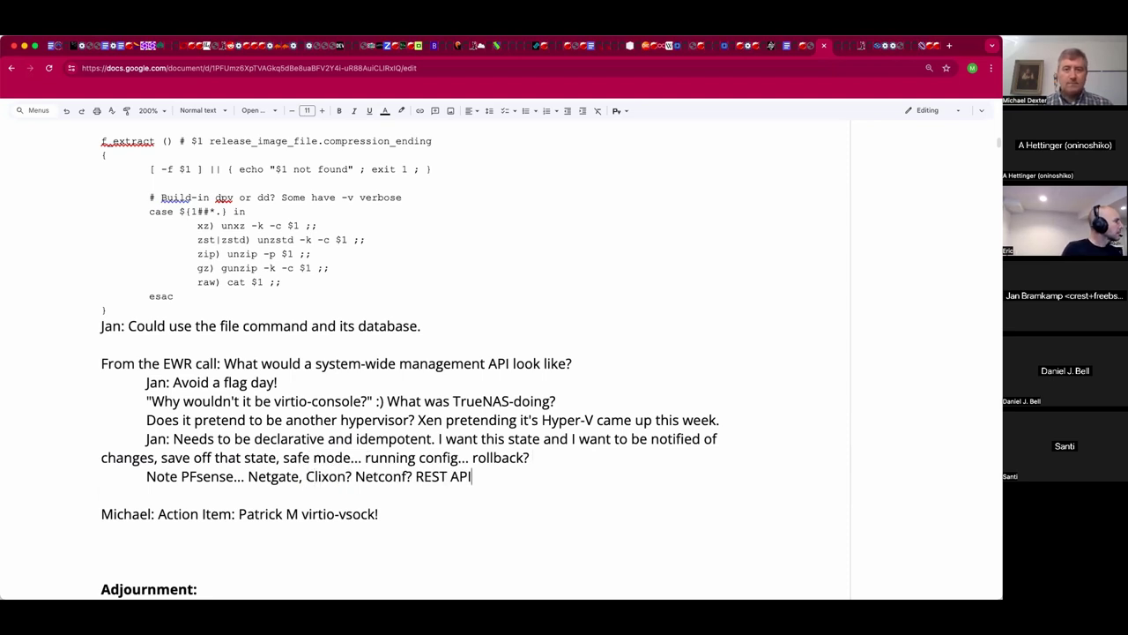
pyautogui.write('Juniper on ')
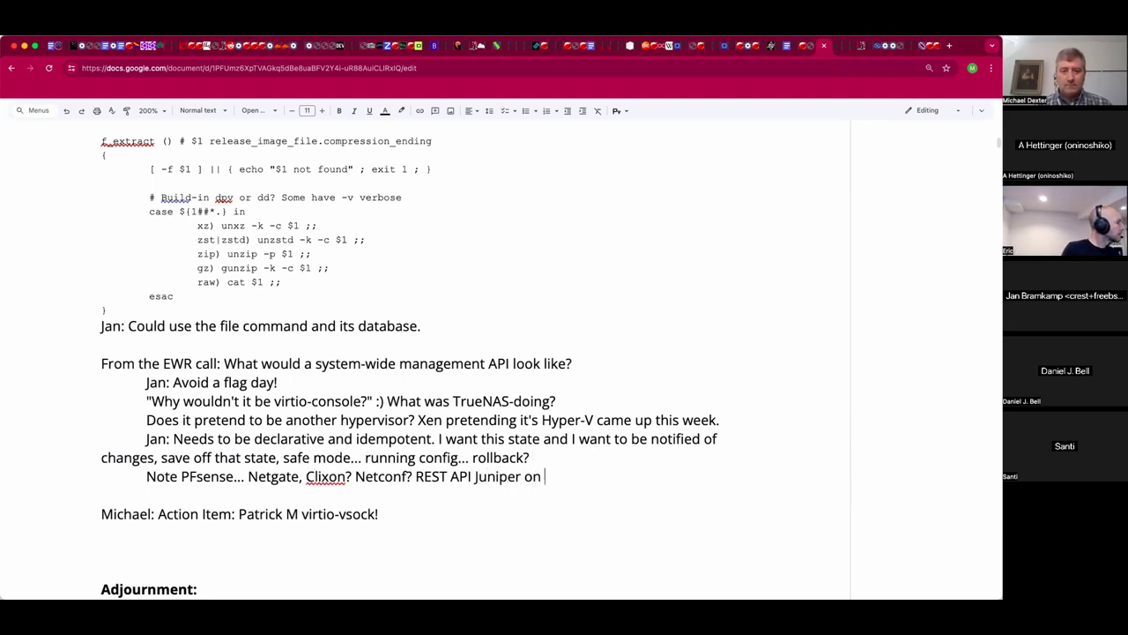
pyautogui.write('Linux?')
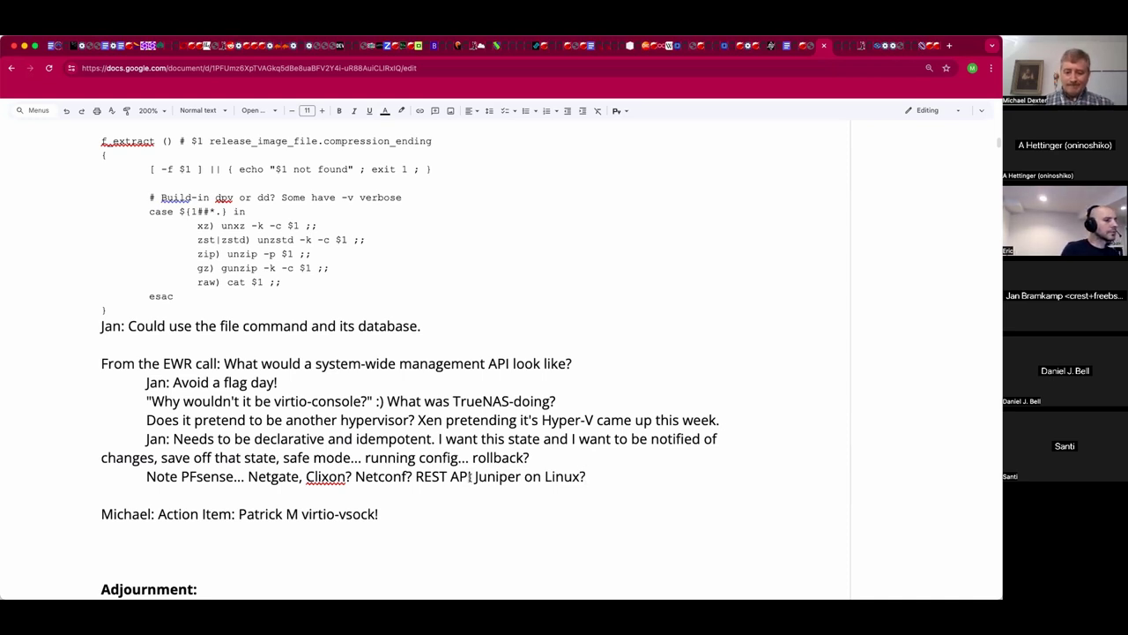
pyautogui.click(470, 476)
pyautogui.write('.')
pyautogui.press('End')
pyautogui.write('(')
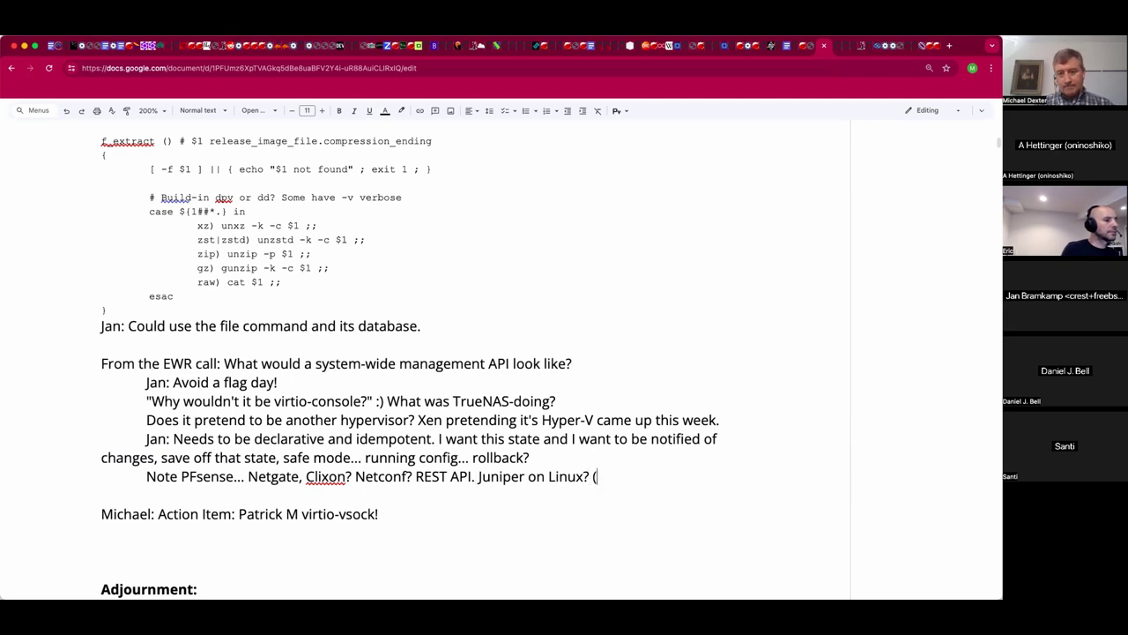
pyautogui.write('Database of stat')
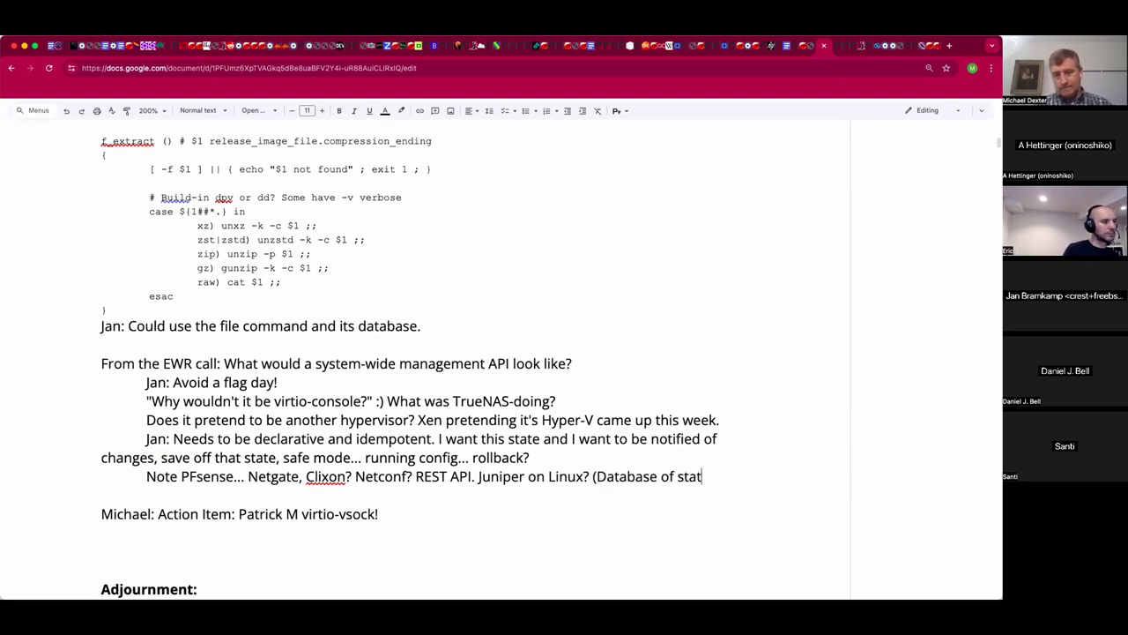
pyautogui.write('us of the system)')
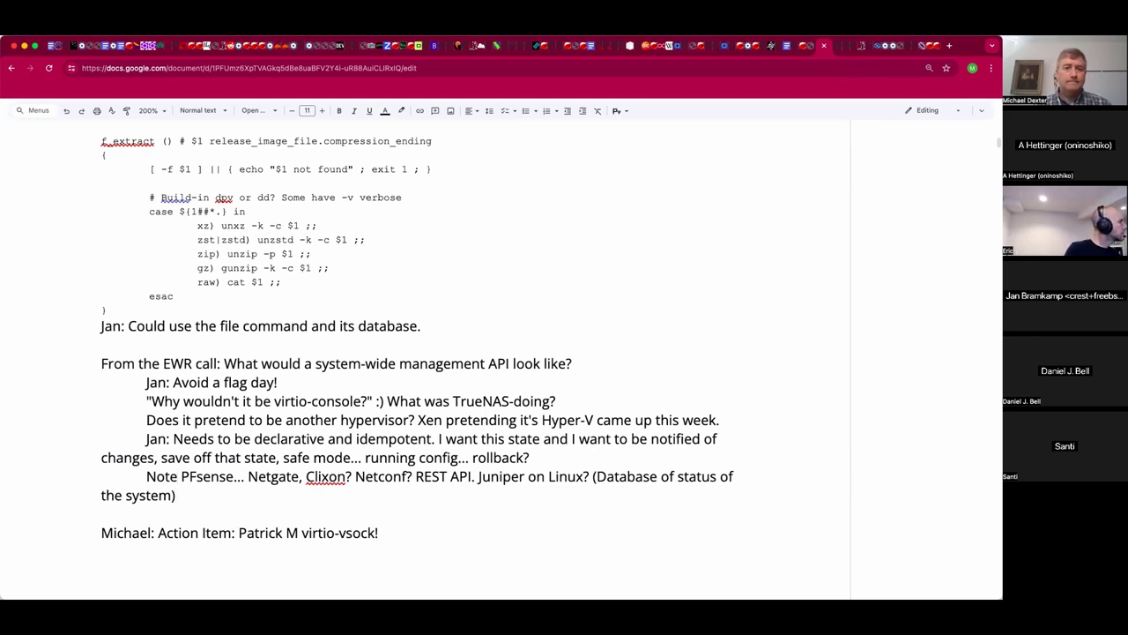
pyautogui.write('Can walk that tree.')
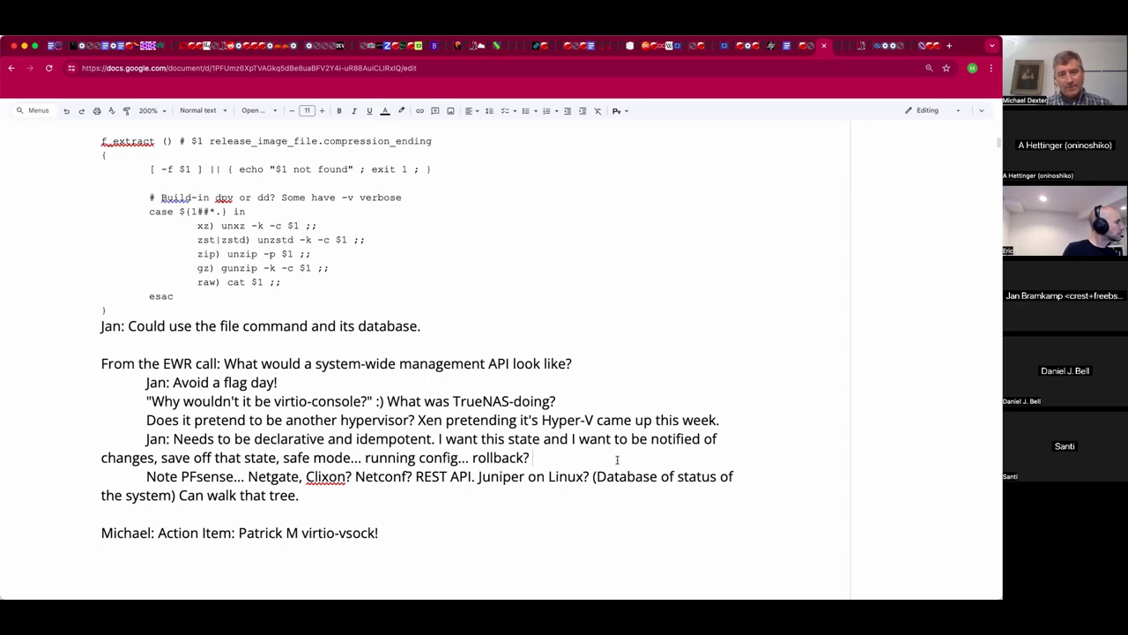
# Add 'version control.' and a CVE handling question noting updating 200 nodes is a pain.
pyautogui.write('verio')
pyautogui.press('BackSpace')
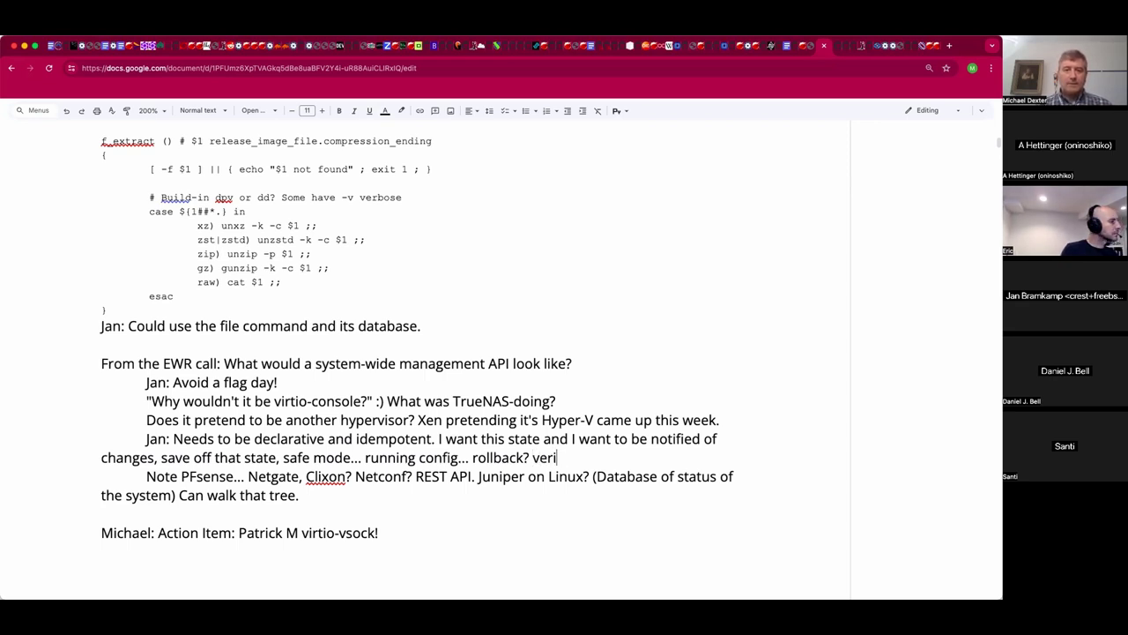
pyautogui.write('sion control.')
pyautogui.click(300, 494)
pyautogui.write(') CVE handliung')
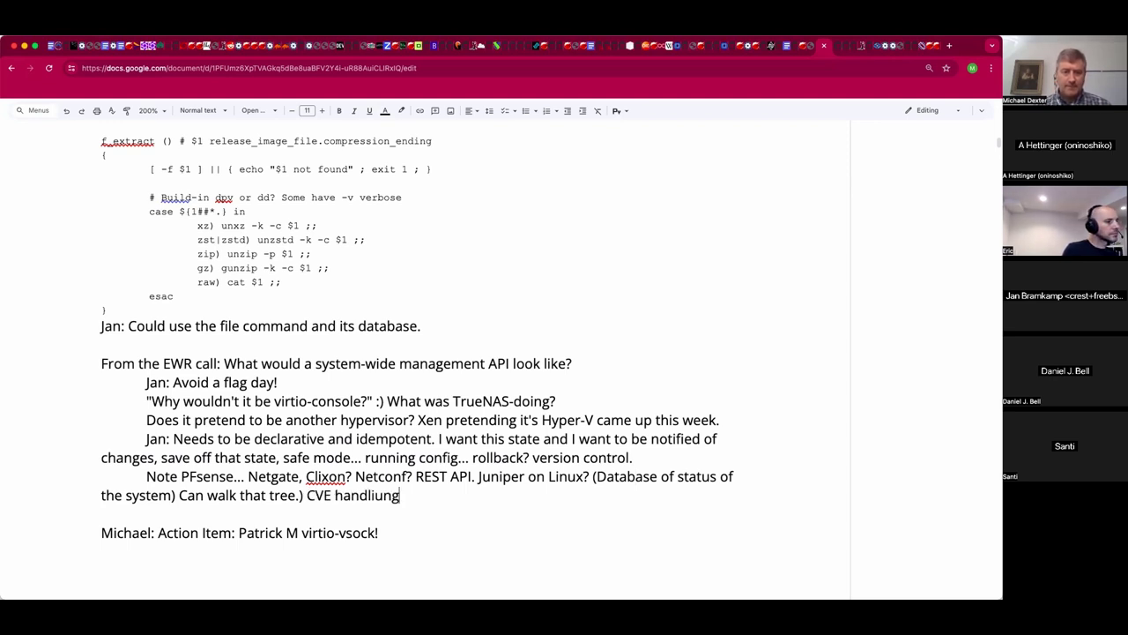
pyautogui.press('BackSpace')
pyautogui.press('BackSpace')
pyautogui.press('BackSpace')
pyautogui.write('ng?')
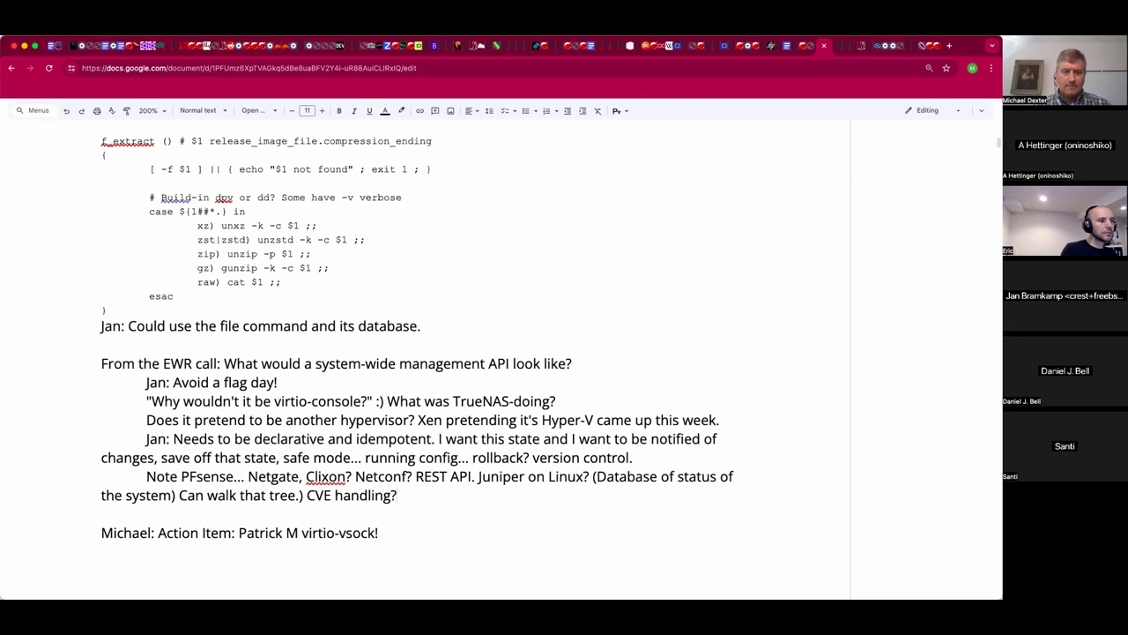
pyautogui.write(' Update 200 notes is a pain...')
# Continue with Ansible pull mode, starting VMs on OpenStack and OpenShift, and 'What does Netflix do?'.
pyautogui.click(446, 495)
pyautogui.press('BackSpace')
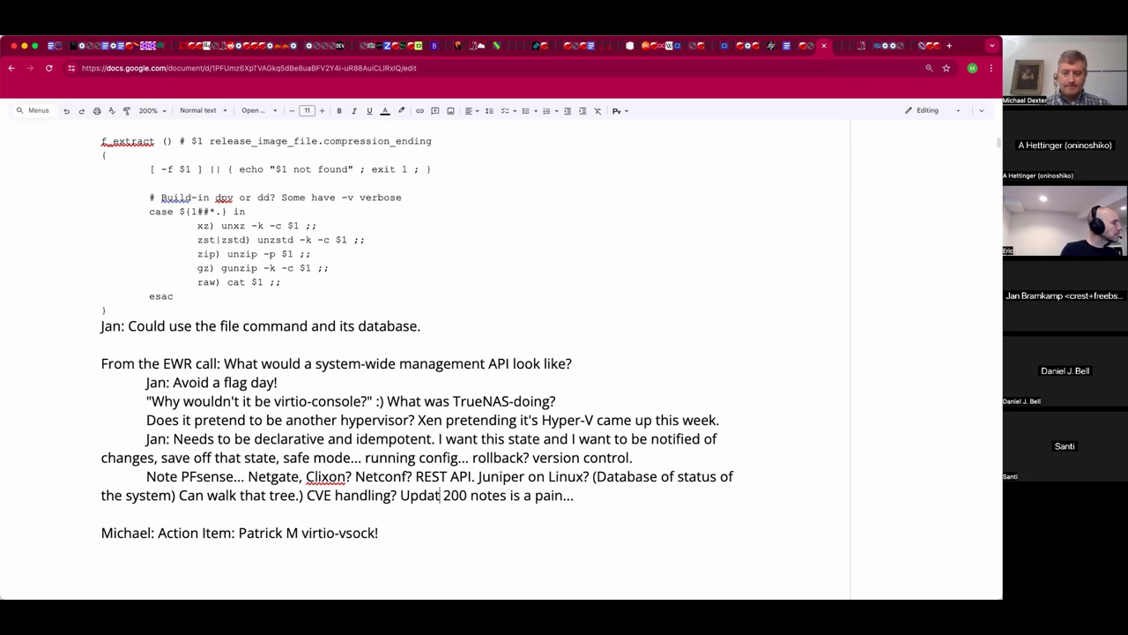
pyautogui.write('ing')
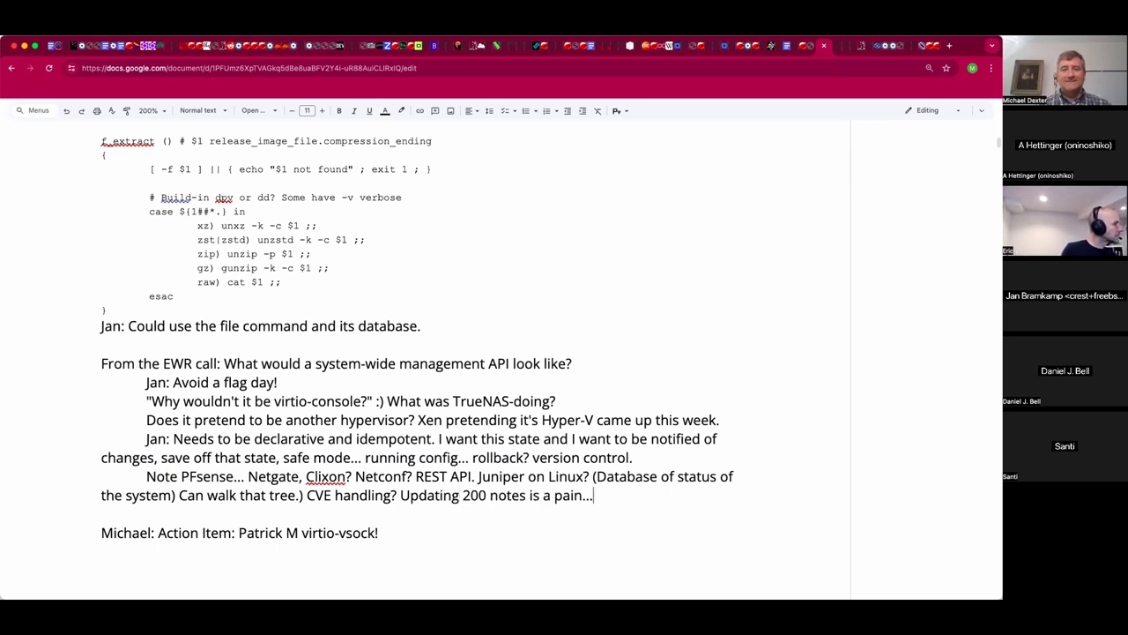
pyautogui.write(' An')
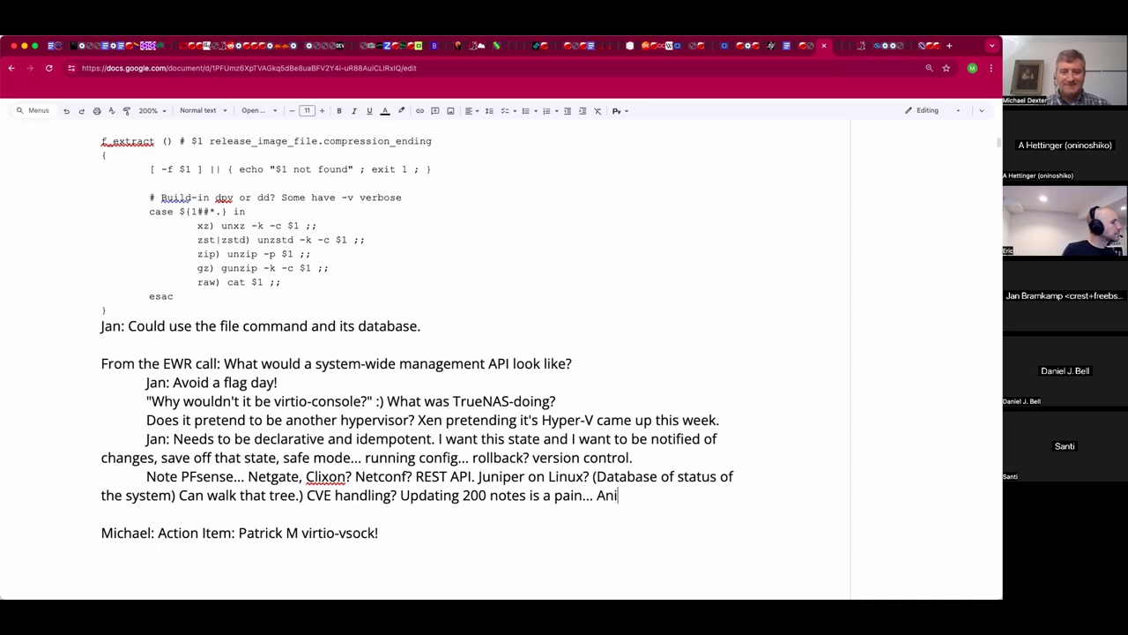
pyautogui.write('s')
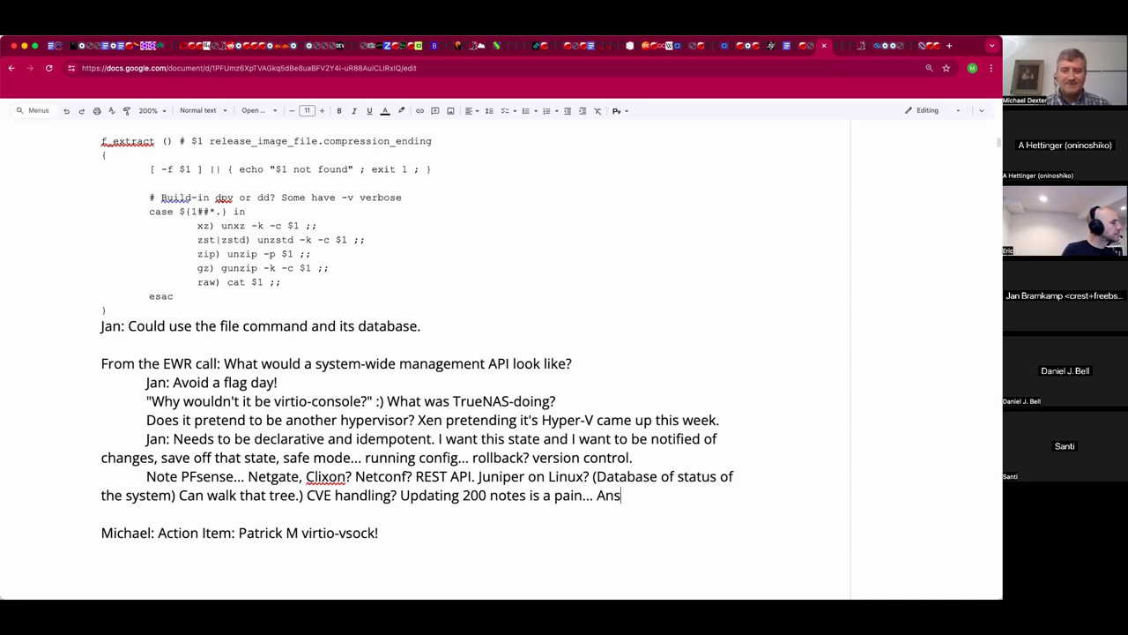
pyautogui.write('ible pu')
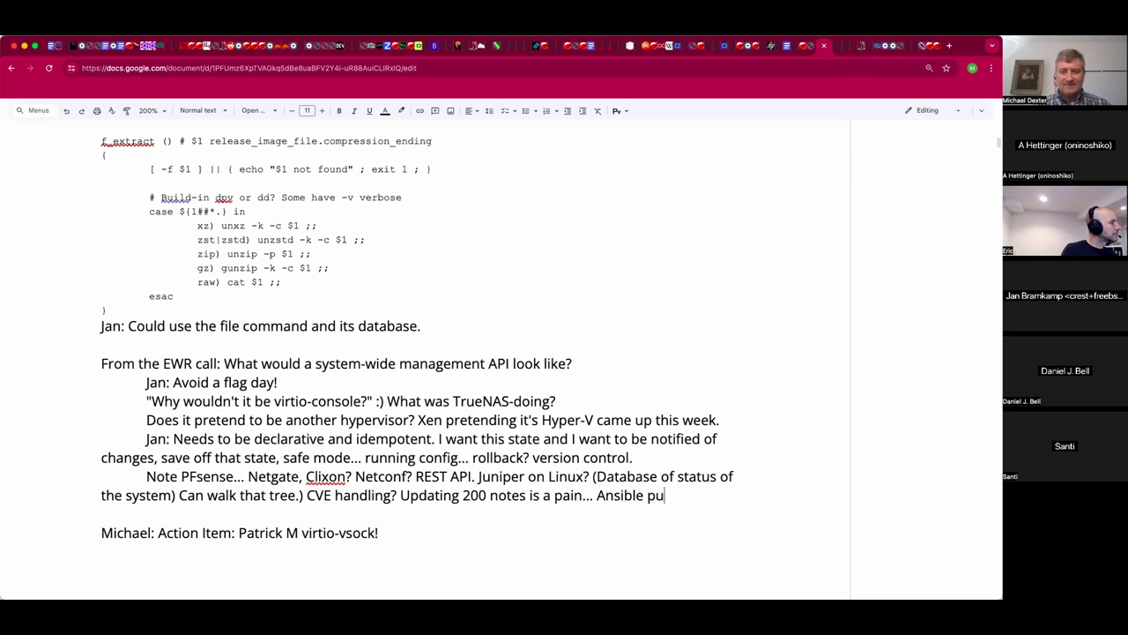
pyautogui.write('ll mode...')
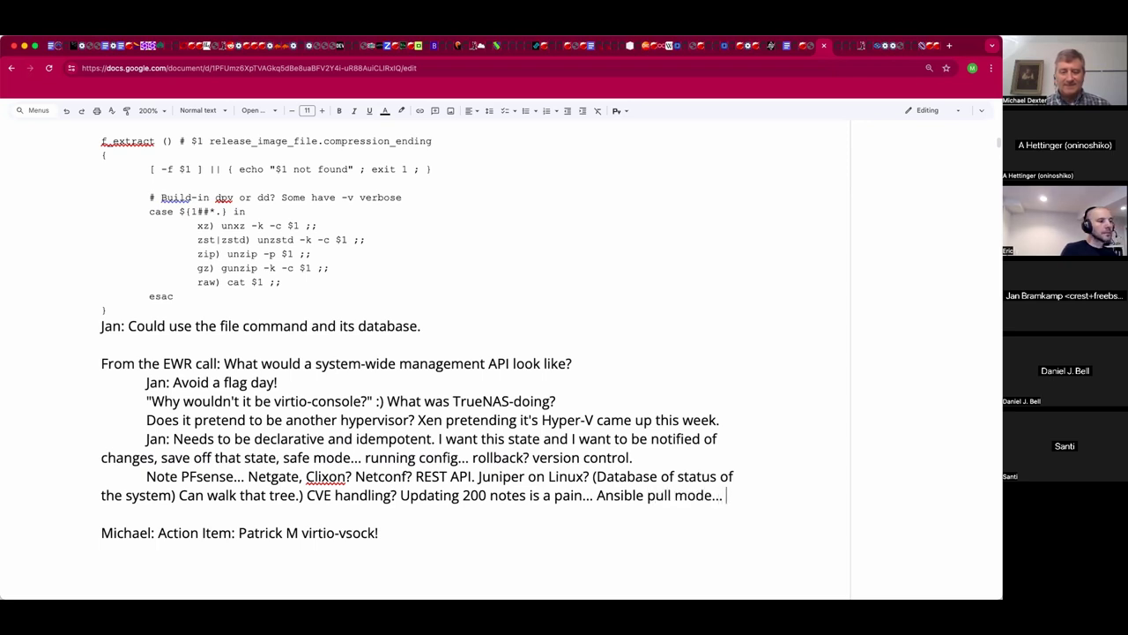
pyautogui.write(' How to ')
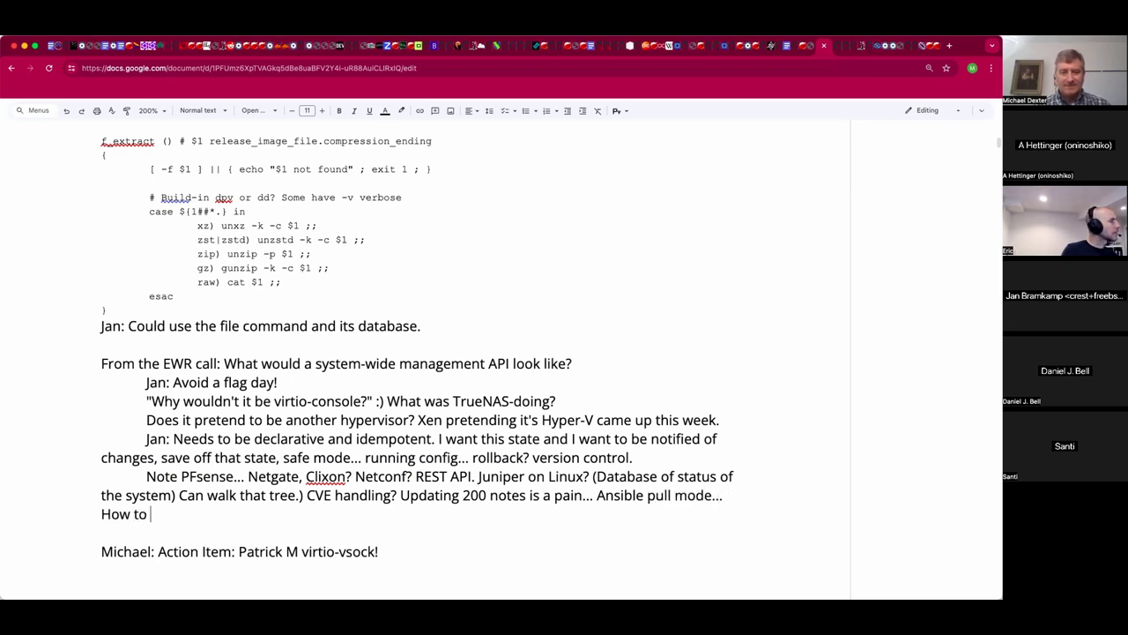
pyautogui.write('start VMs... ')
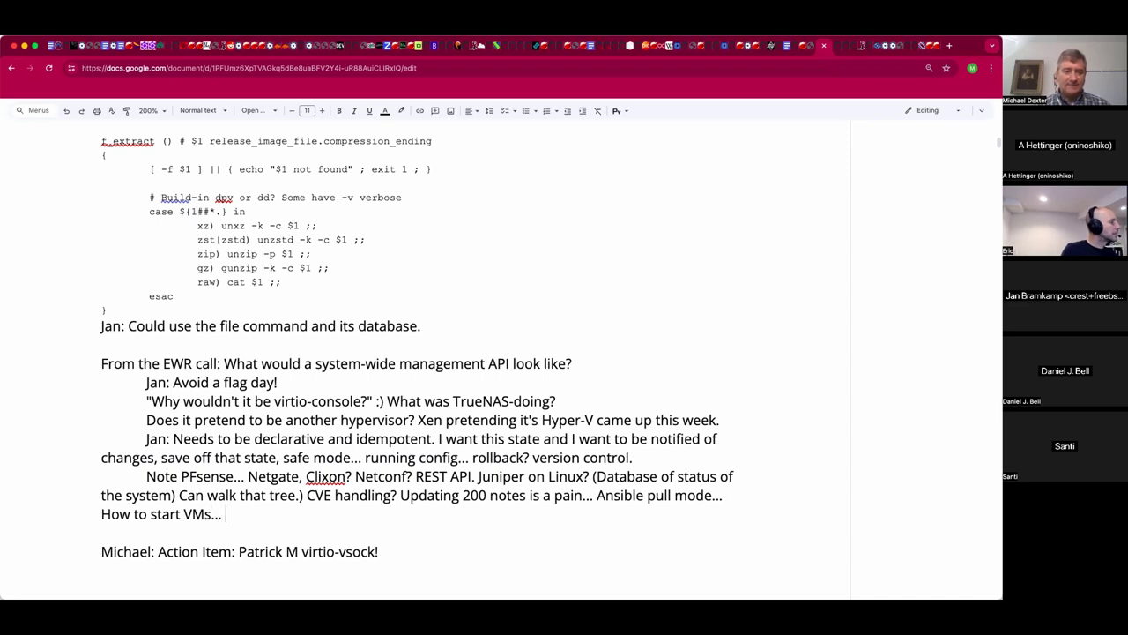
pyautogui.write('on Open')
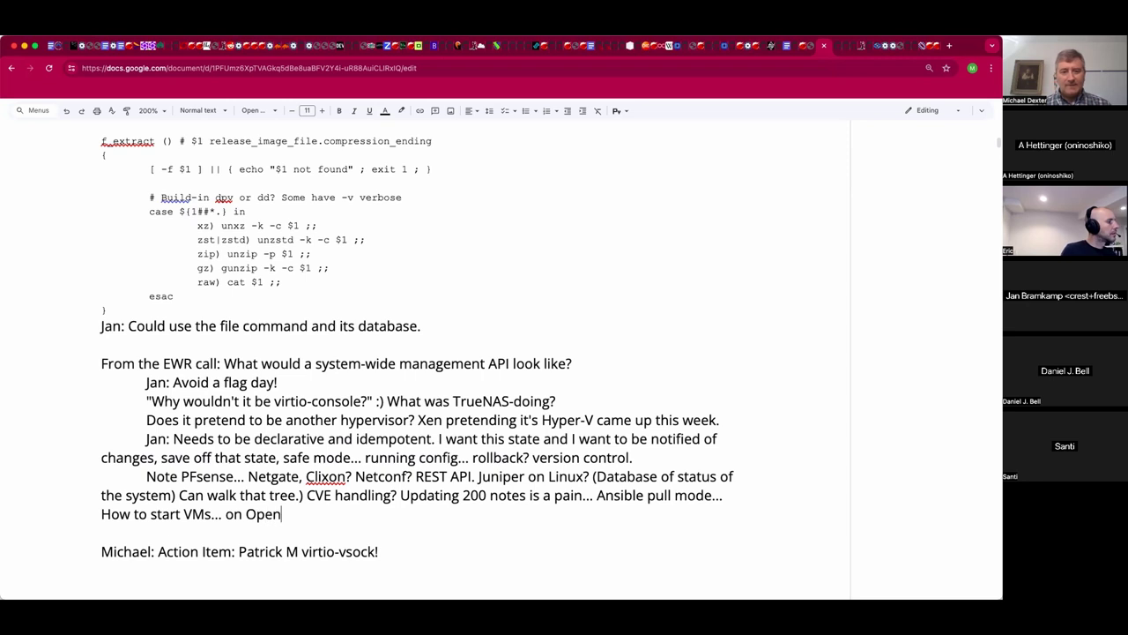
pyautogui.write('Stack and')
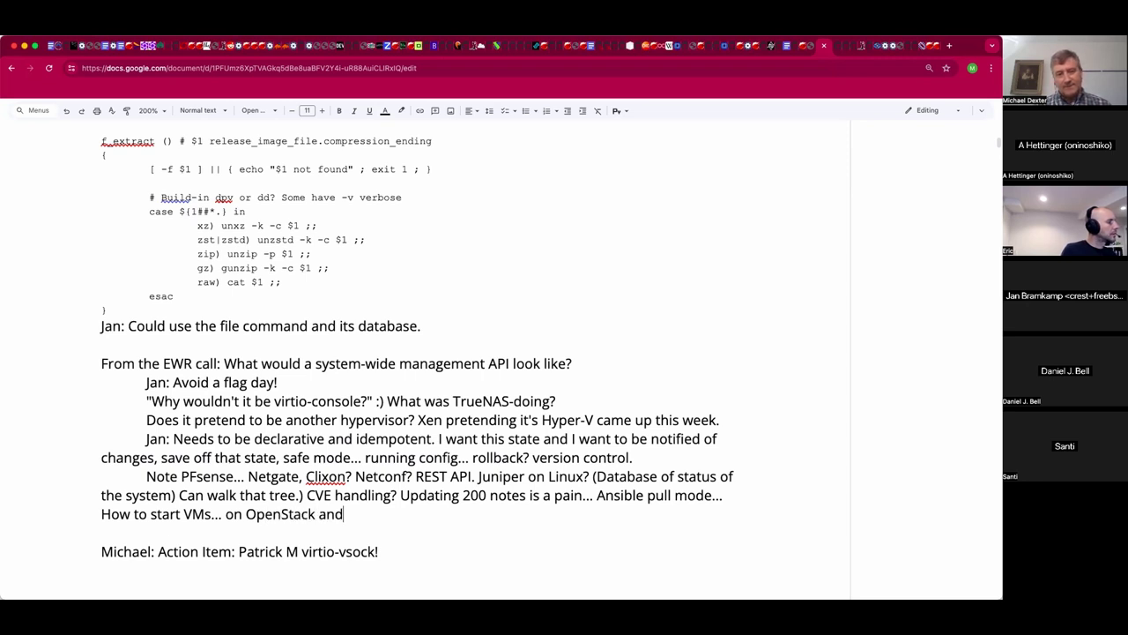
pyautogui.write(' Sp')
pyautogui.press('BackSpace')
pyautogui.press('BackSpace')
pyautogui.write('OPenS')
pyautogui.press('BackSpace')
pyautogui.press('BackSpace')
pyautogui.press('BackSpace')
pyautogui.press('BackSpace')
pyautogui.write('pe')
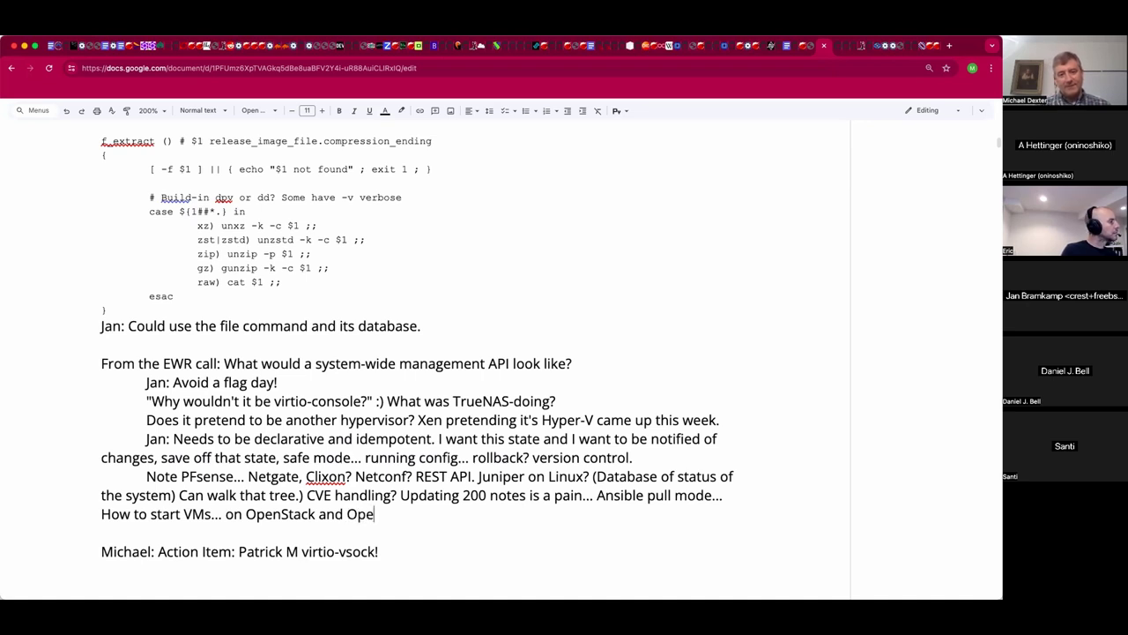
pyautogui.write('n')
pyautogui.write('Sh')
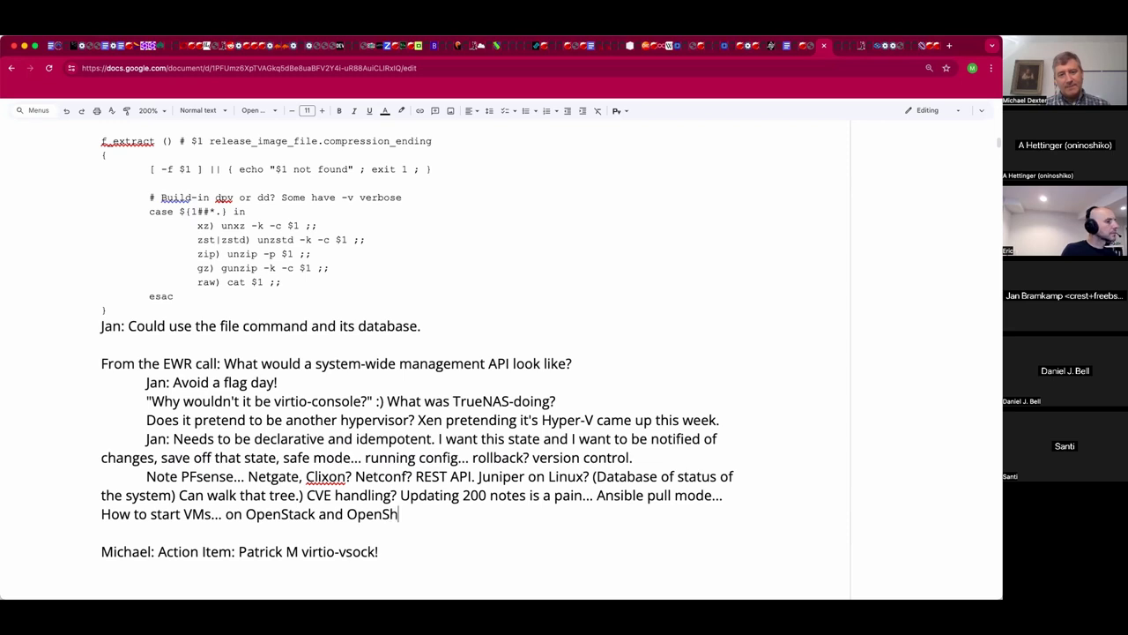
pyautogui.write('ift... What does Netflix do?')
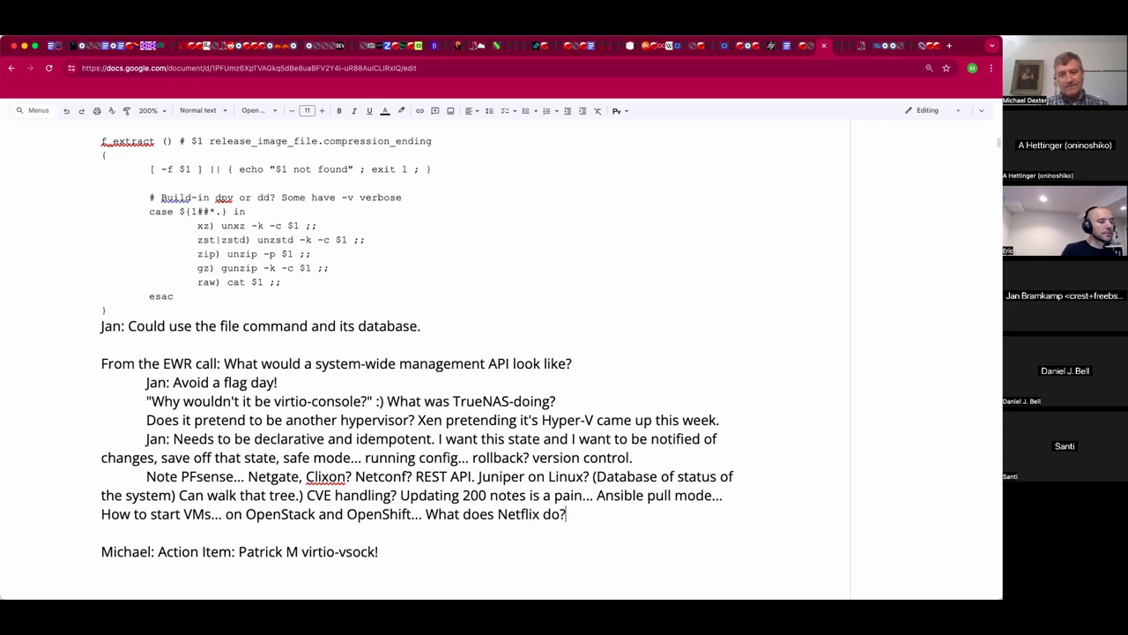
pyautogui.press('Return')
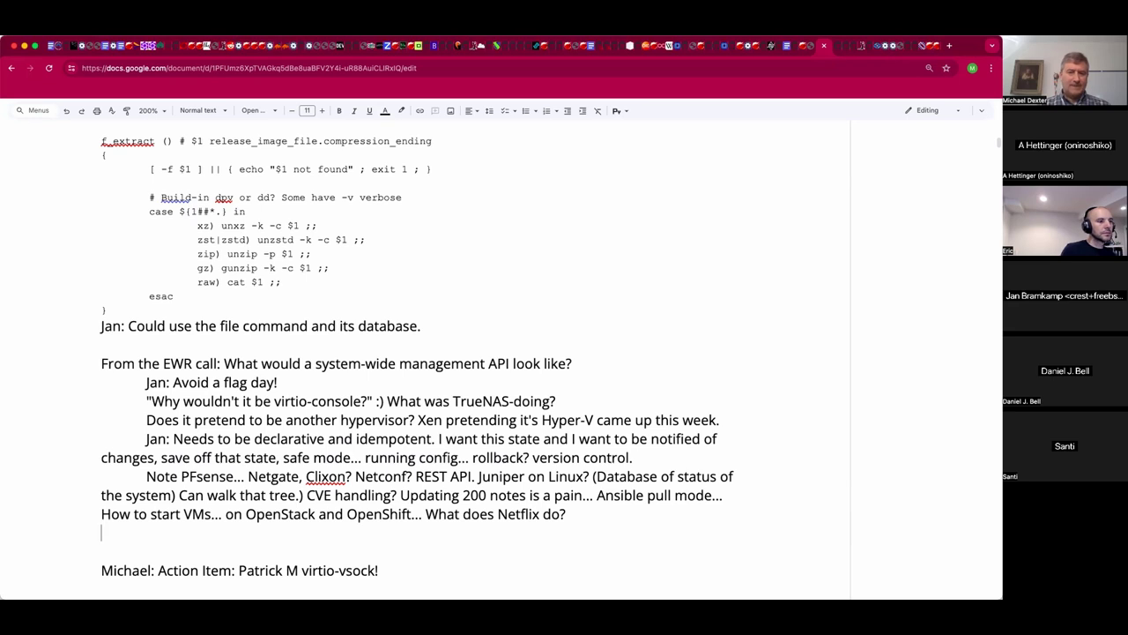
# Add '(Simple use case...)' after the Netflix question and indent the empty line below.
pyautogui.write('(S')
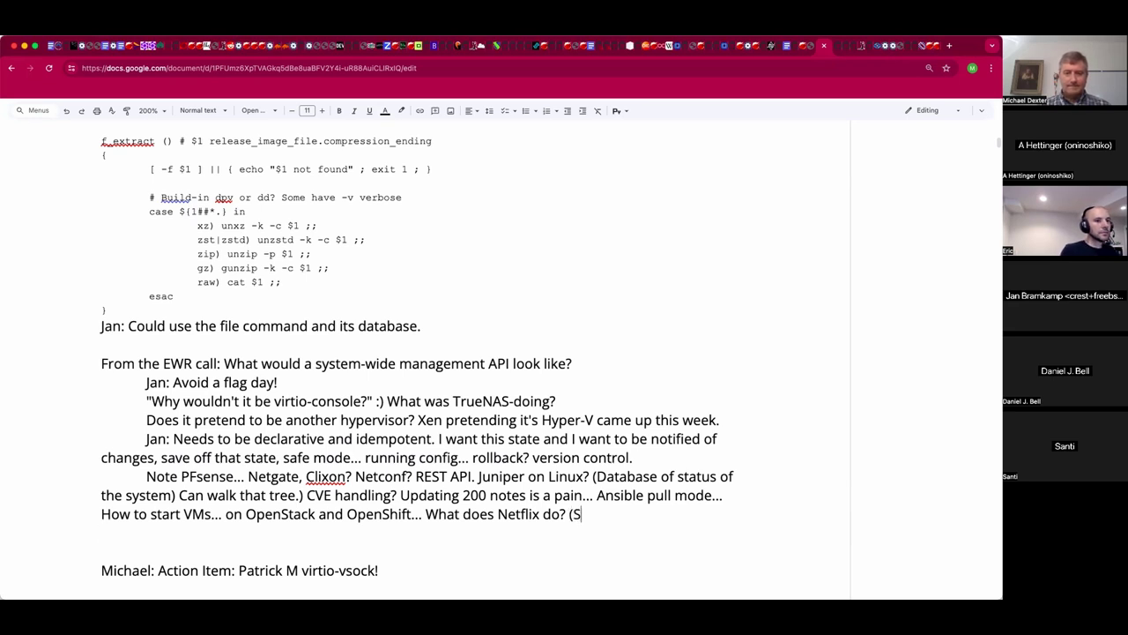
pyautogui.write('imple use case..')
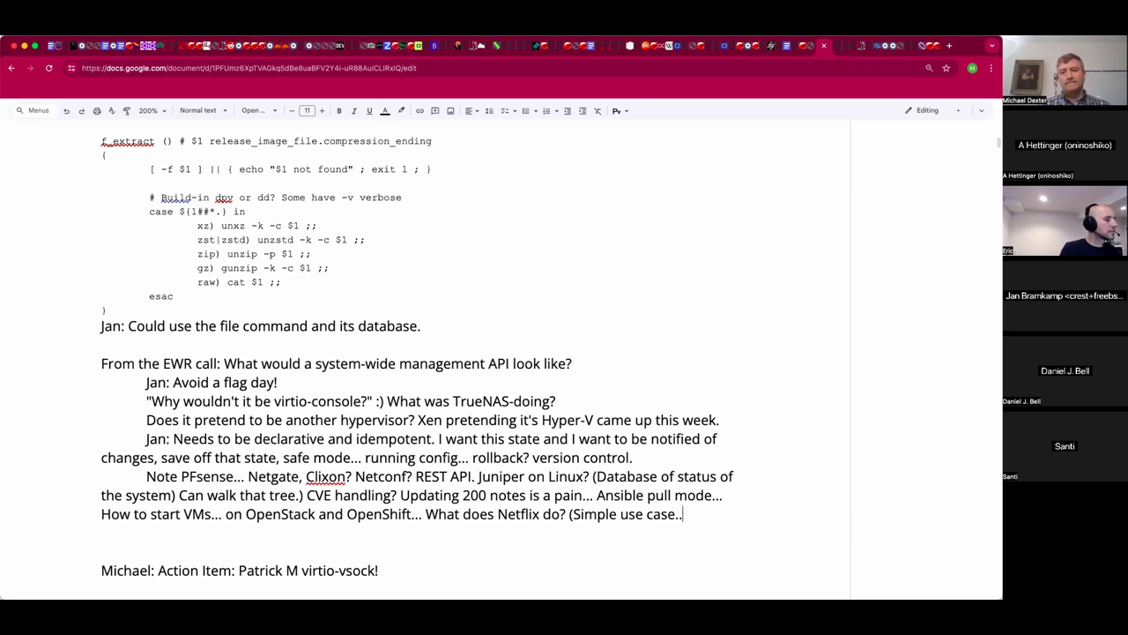
pyautogui.write('.)')
pyautogui.press('Down')
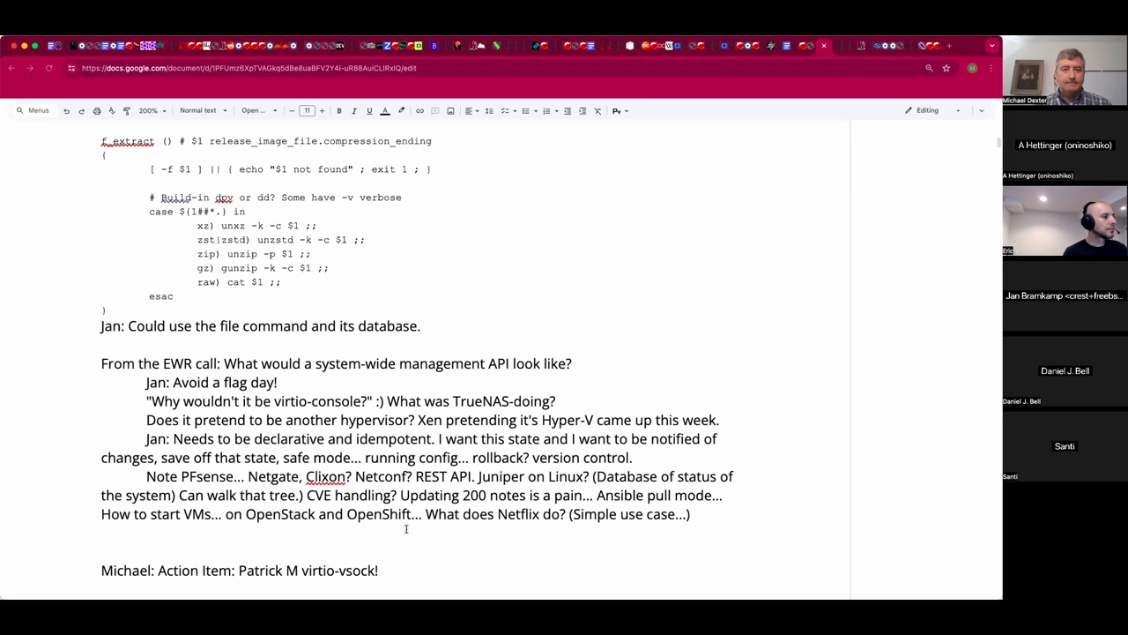
pyautogui.press('Tab')
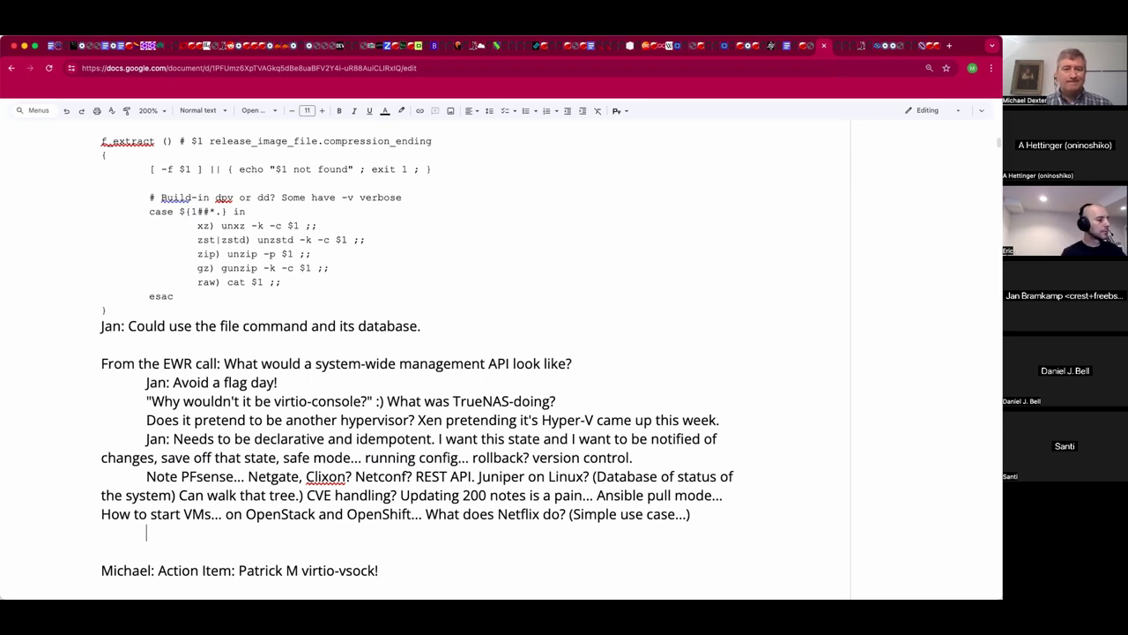
pyautogui.click(425, 517)
# Add '(Seen on big telco deployments)' before the Netflix question and 'OpenCNS? What is 0xide doing?' after it.
pyautogui.write('(')
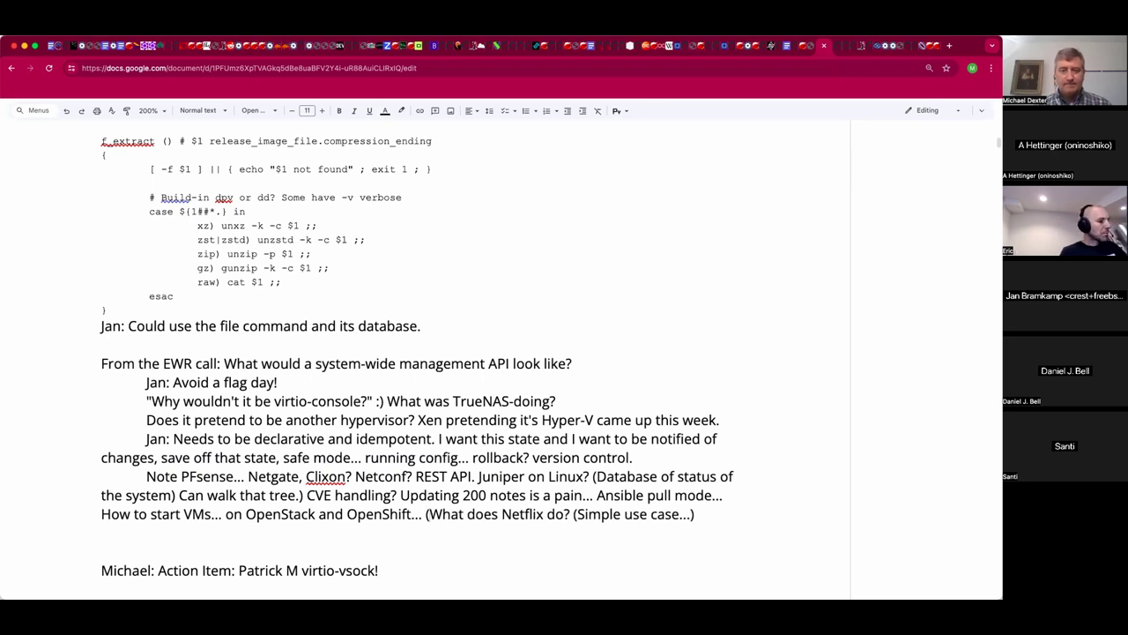
pyautogui.write('Seen ')
pyautogui.write('on big tel')
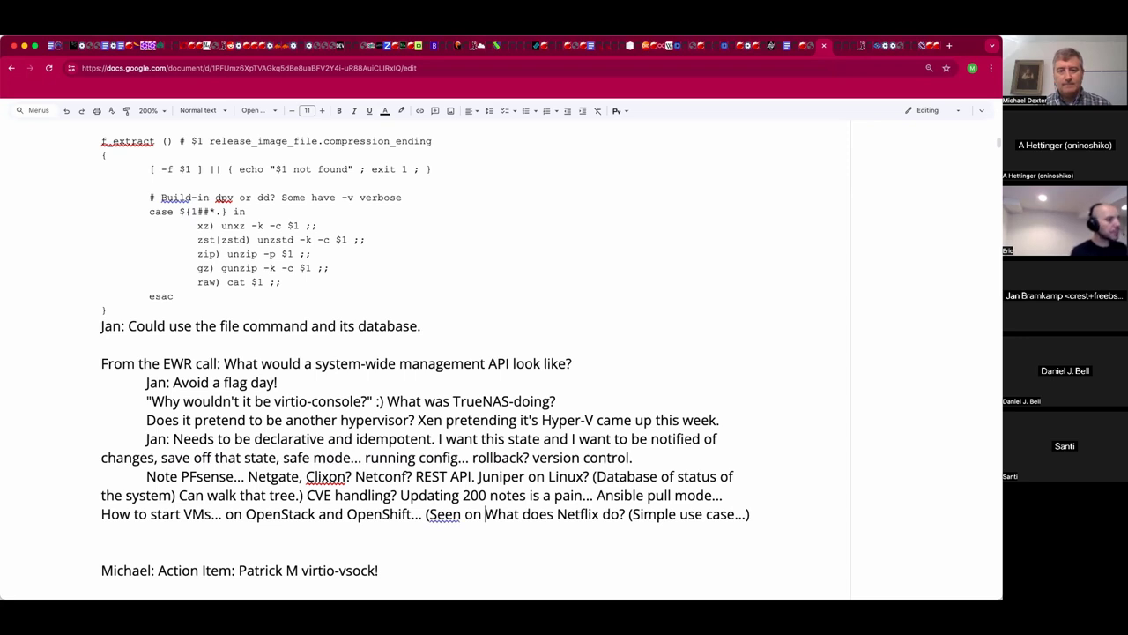
pyautogui.write('co deployments)')
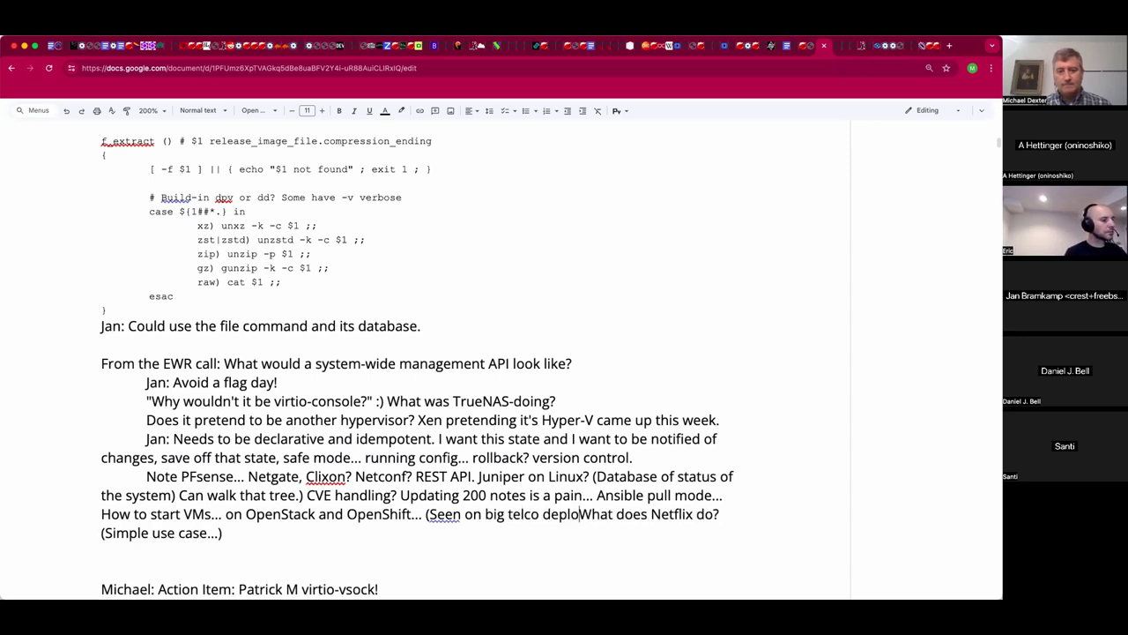
pyautogui.write(' What')
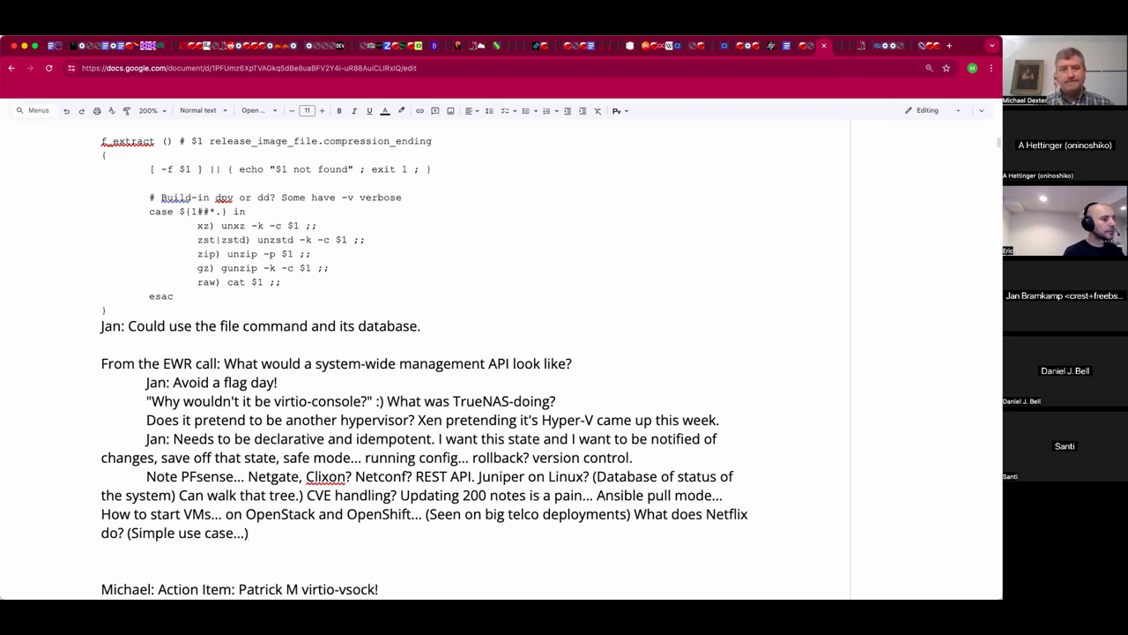
pyautogui.write(' does Netflix do? (Simple use case...) O')
pyautogui.write('penCNS')
pyautogui.write('? ')
pyautogui.write('What is 0x')
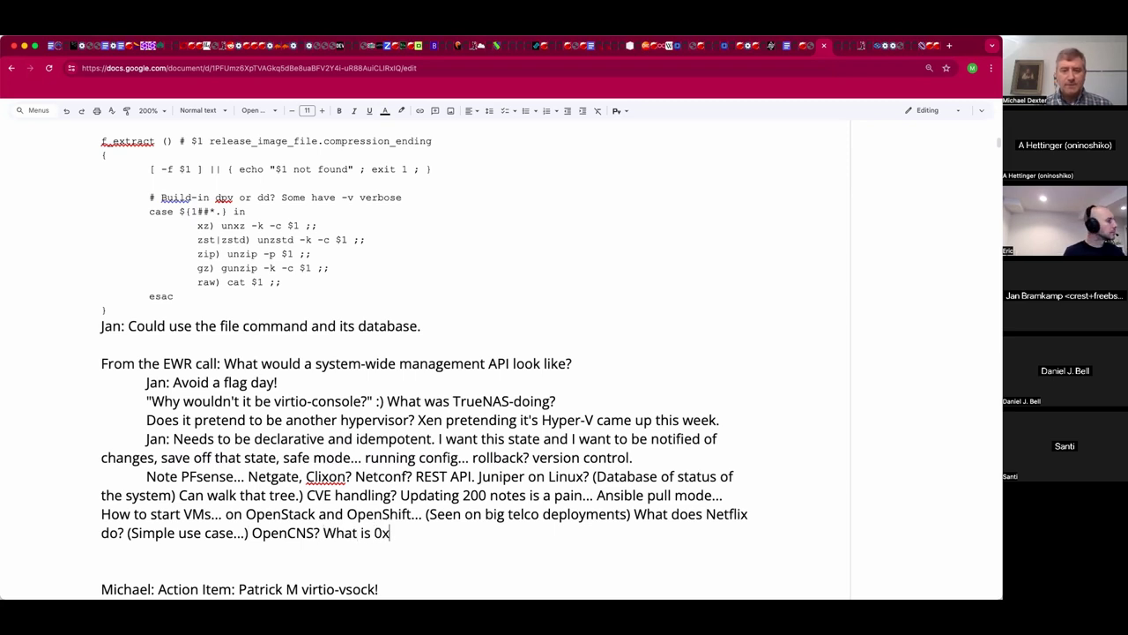
pyautogui.write('ide doing?')
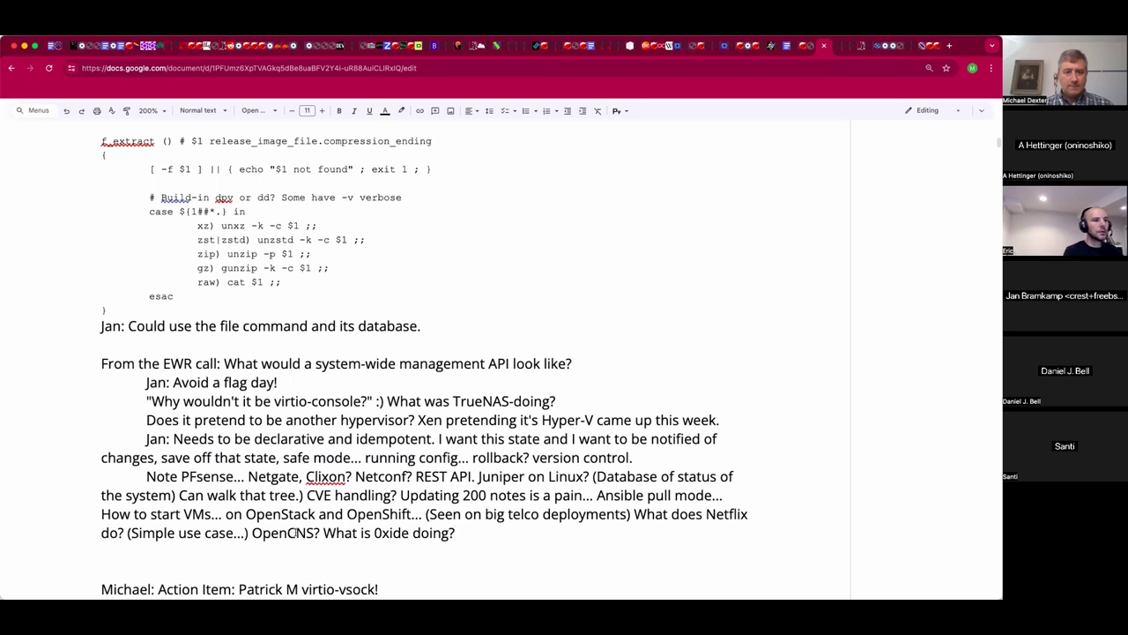
# Rewrite 'OpenCNS?' as 'CNS - Containerized Network Functions, VNS Virtualized Network Fuctions.'.
pyautogui.click(289, 533)
pyautogui.press('BackSpace')
pyautogui.press('BackSpace')
pyautogui.press('BackSpace')
pyautogui.press('BackSpace')
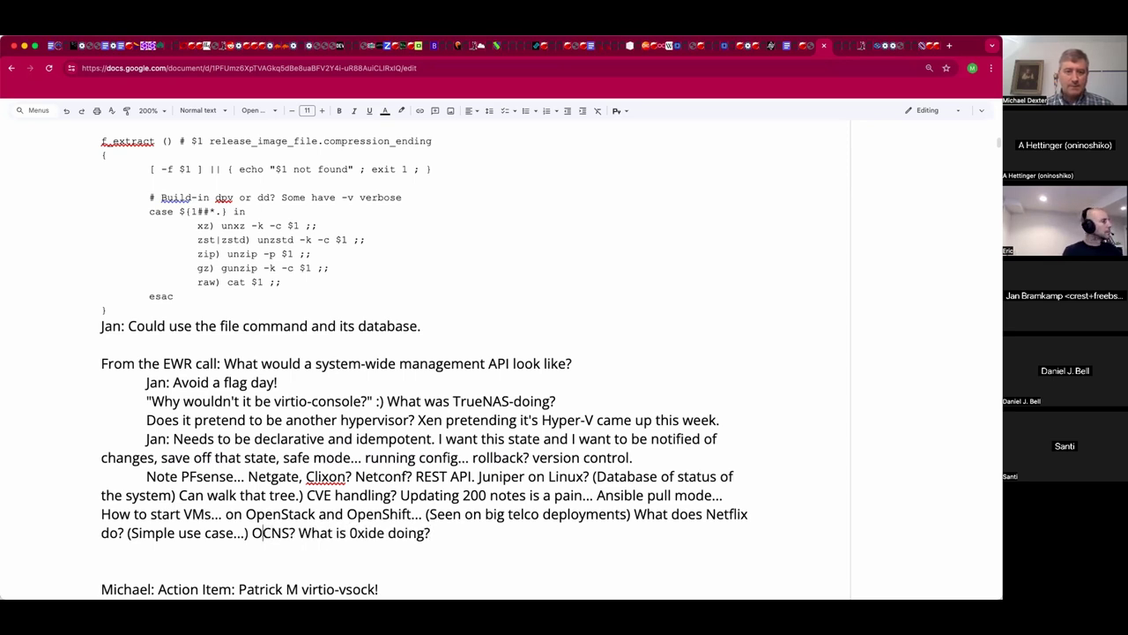
pyautogui.click(288, 533)
pyautogui.press('BackSpace')
pyautogui.write('- ')
pyautogui.write('Containerized')
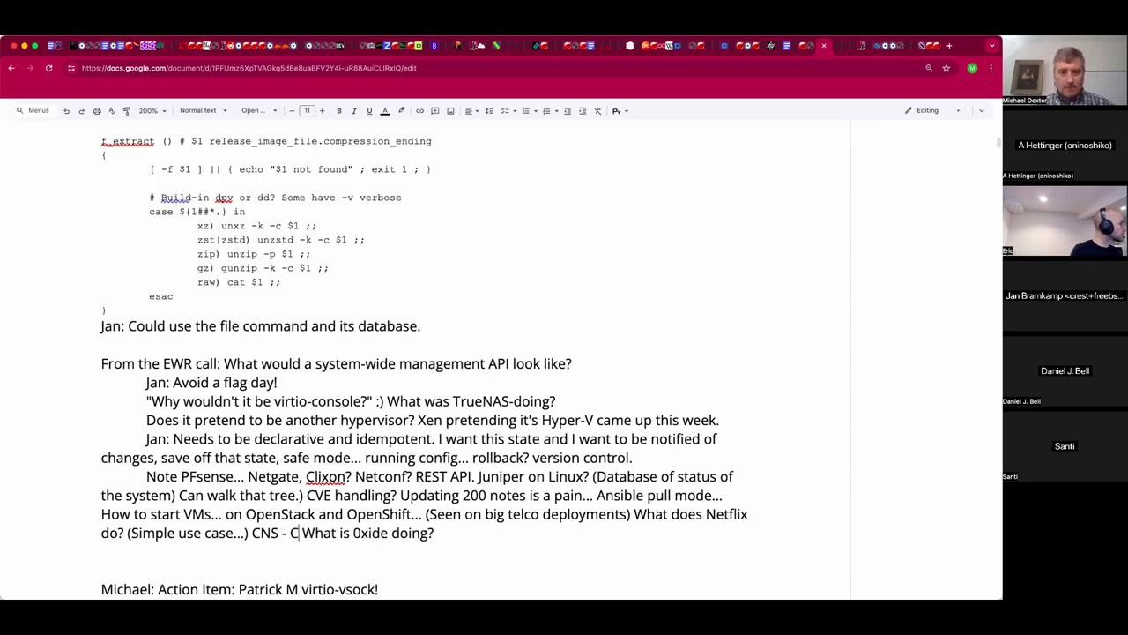
pyautogui.write(' Network FUntion')
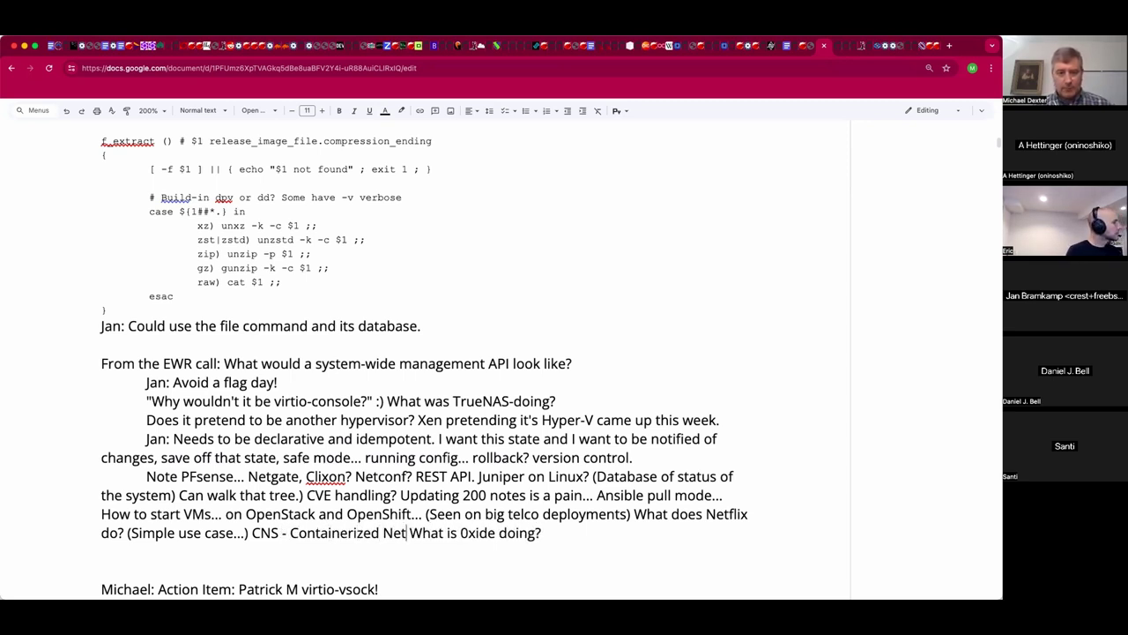
pyautogui.press('BackSpace')
pyautogui.press('BackSpace')
pyautogui.press('BackSpace')
pyautogui.press('BackSpace')
pyautogui.press('BackSpace')
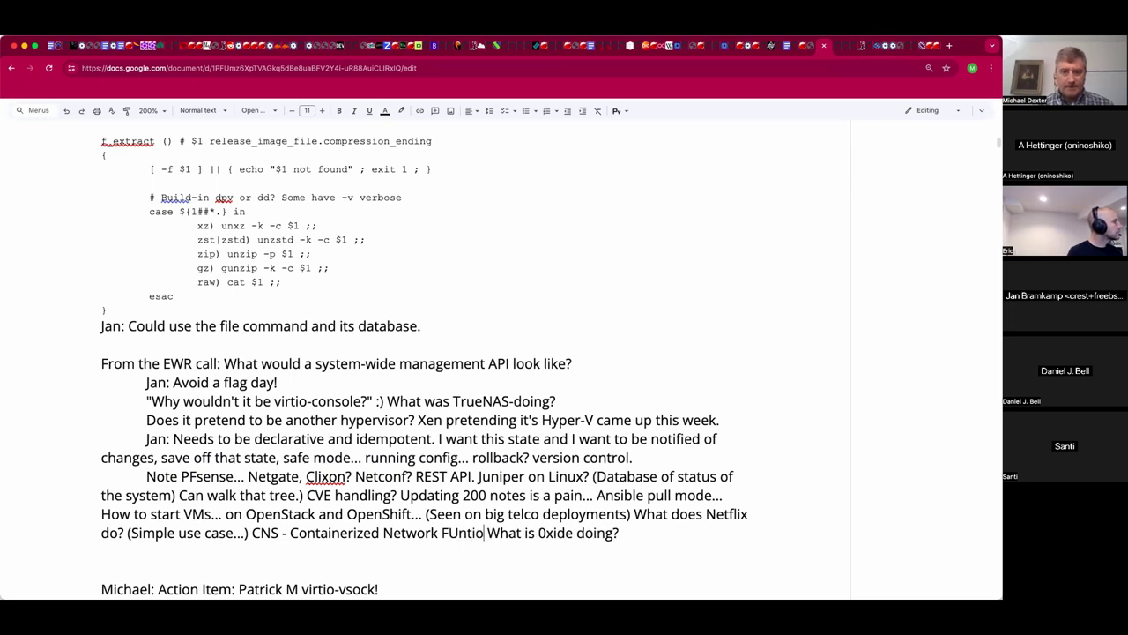
pyautogui.press('BackSpace')
pyautogui.write('unctions, ')
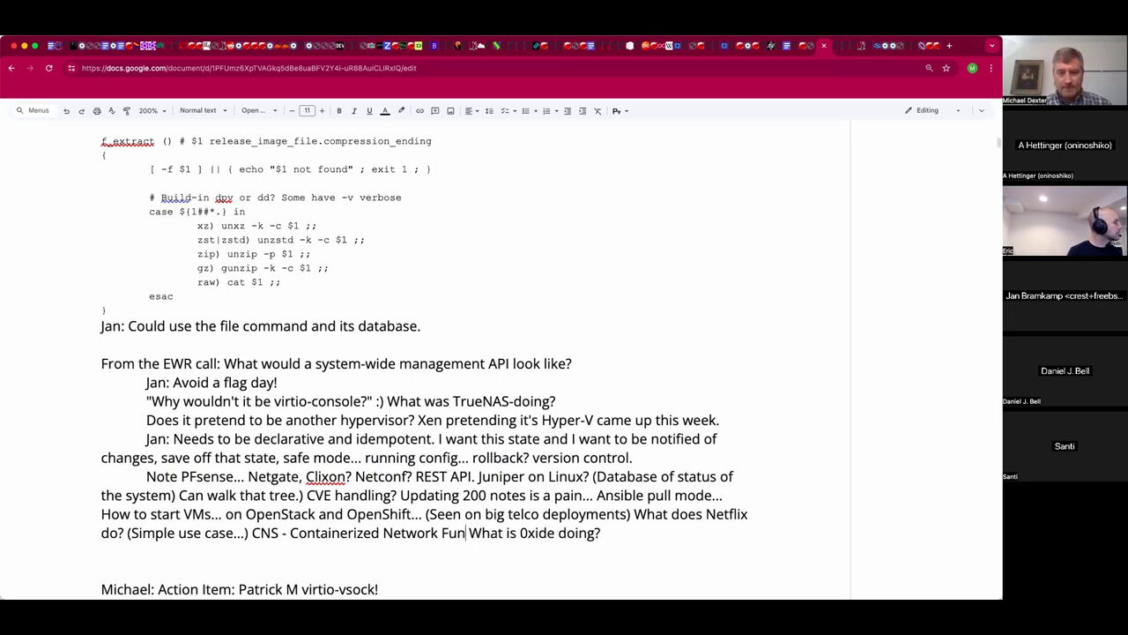
pyautogui.write('VNS Virtualize')
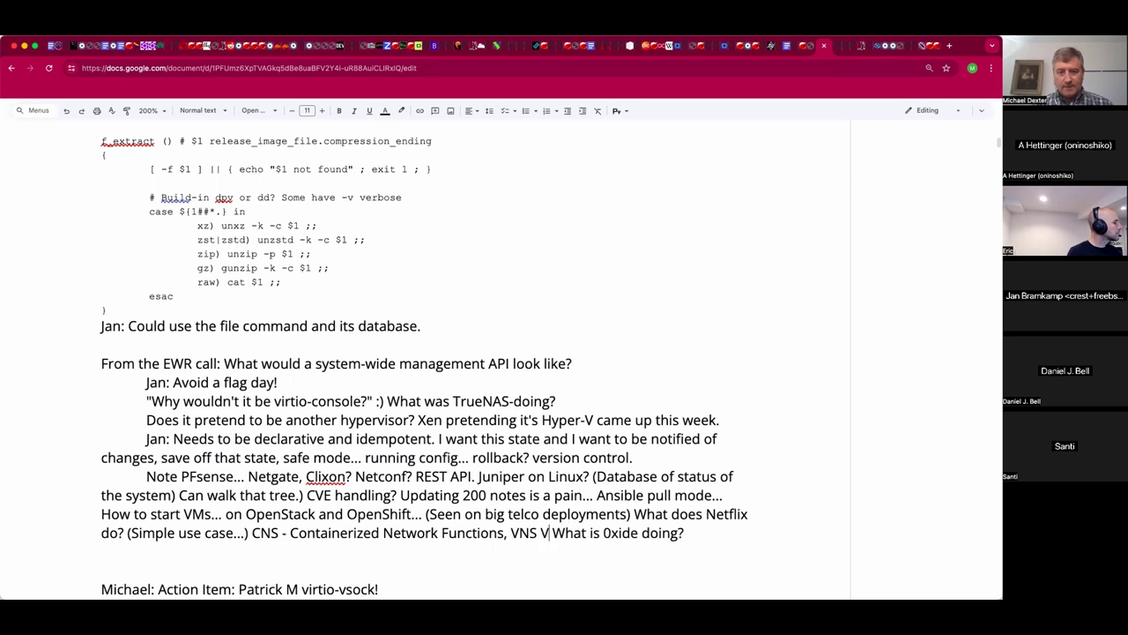
pyautogui.write('d N')
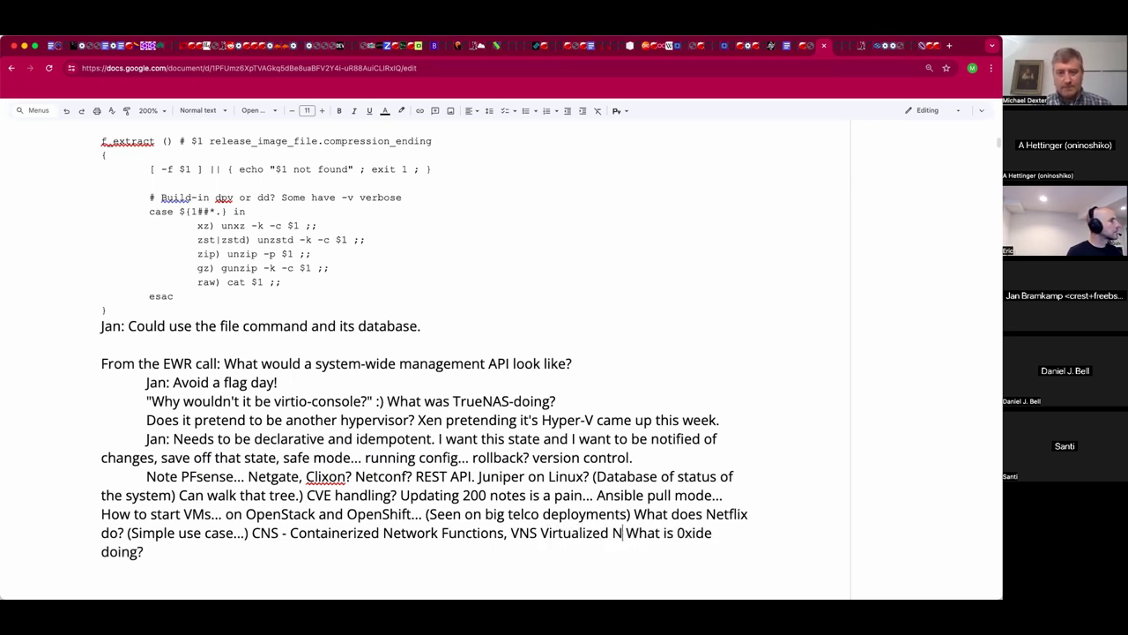
pyautogui.write('etwork Fuctions')
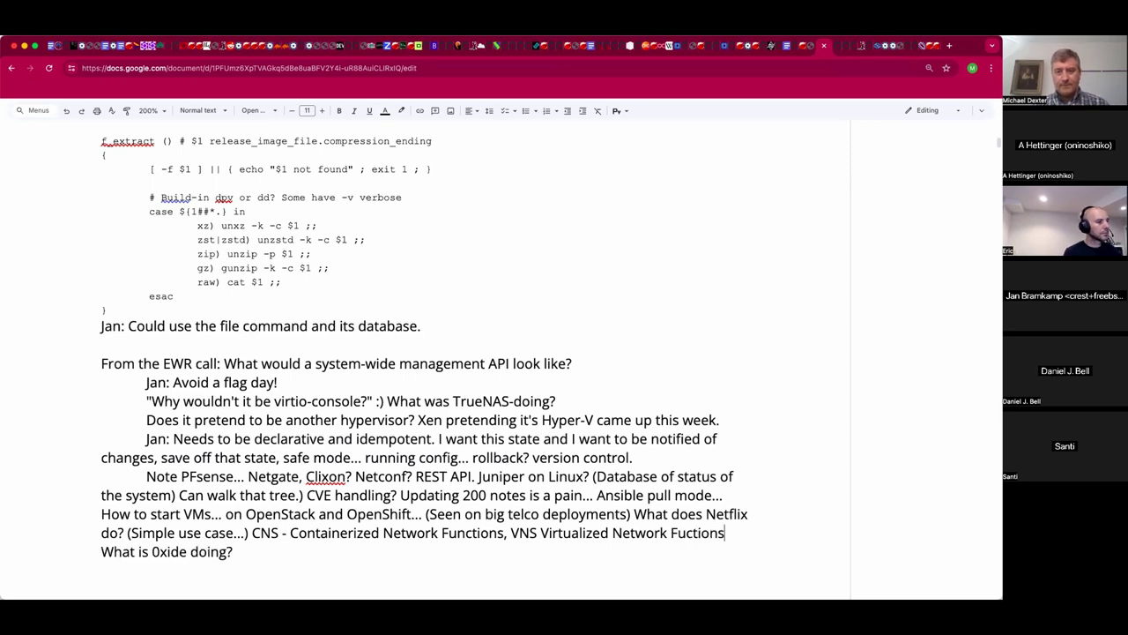
pyautogui.press('BackSpace')
pyautogui.press('BackSpace')
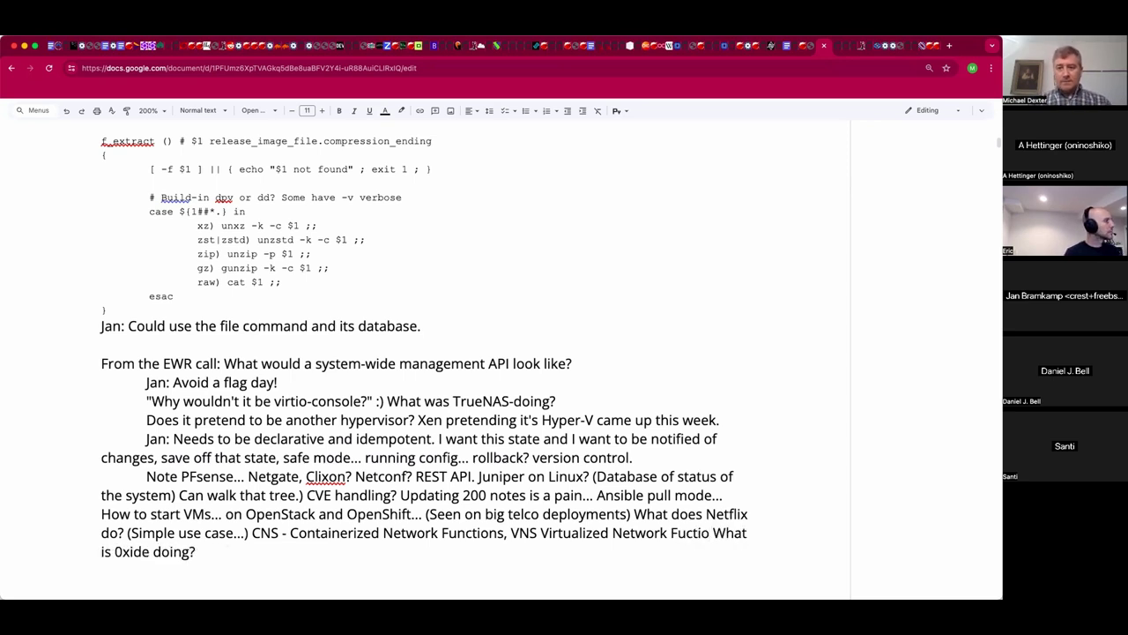
pyautogui.write('ns.')
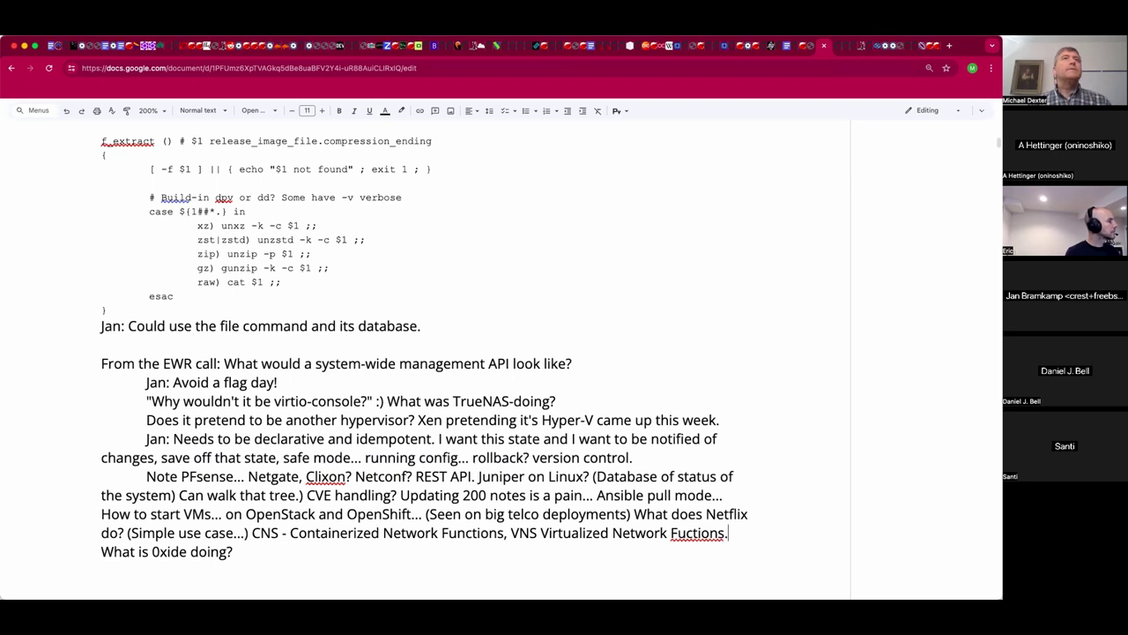
pyautogui.press('Down')
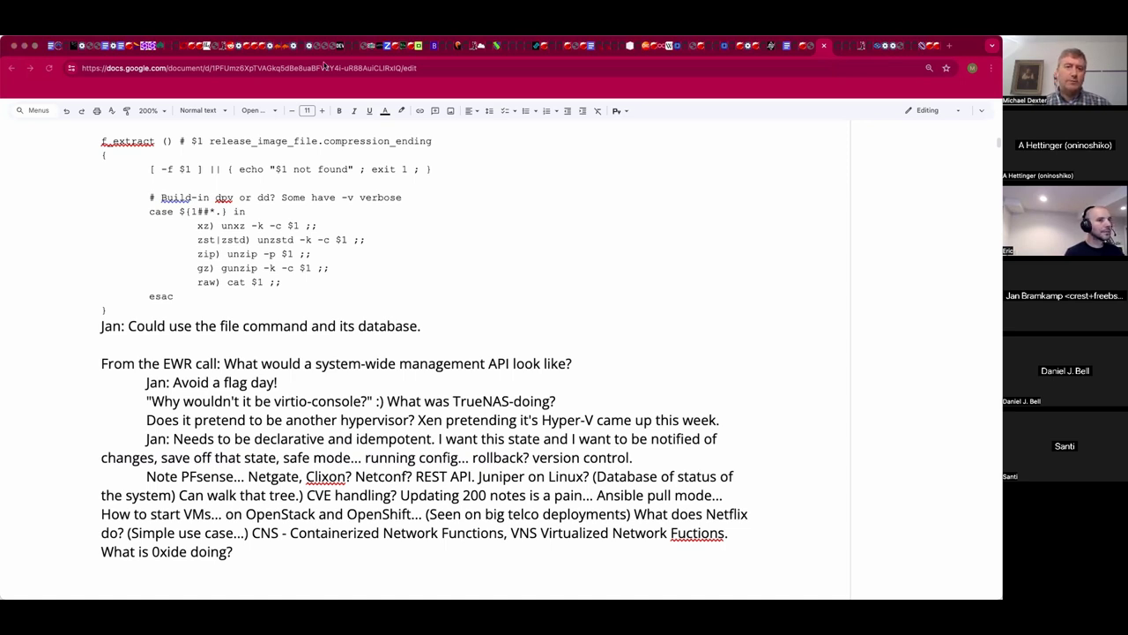
# Delete the extra blank line between the action item and the Adjournment heading.
pyautogui.scroll(-2, 344, 295)
pyautogui.scroll(-3, 344, 295)
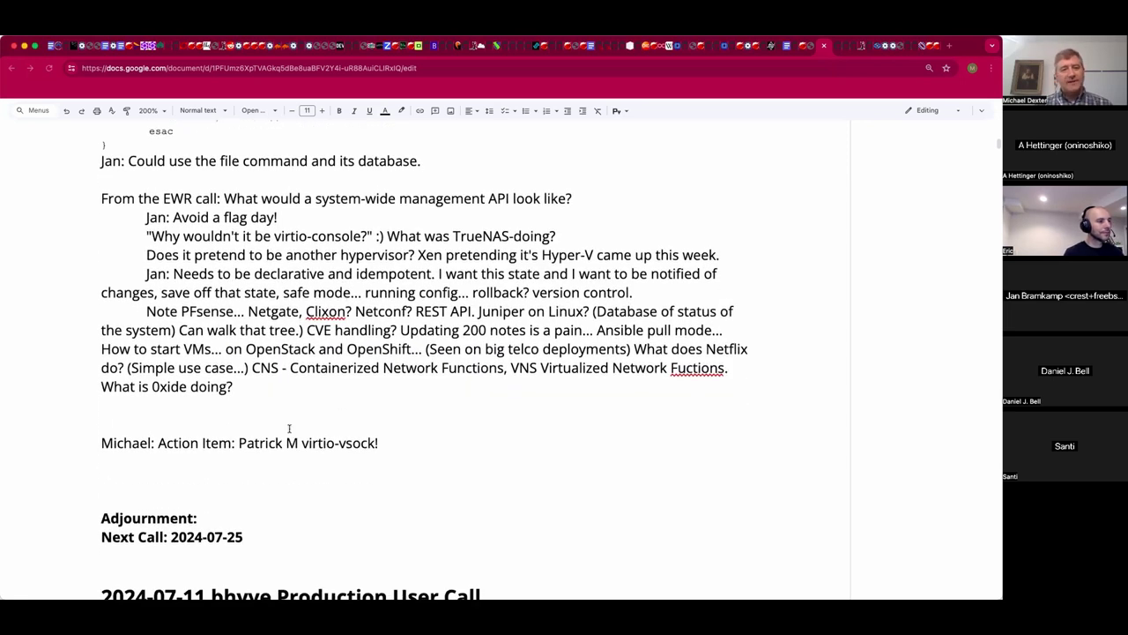
pyautogui.click(255, 490)
pyautogui.press('BackSpace')
pyautogui.press('BackSpace')
pyautogui.click(102, 405)
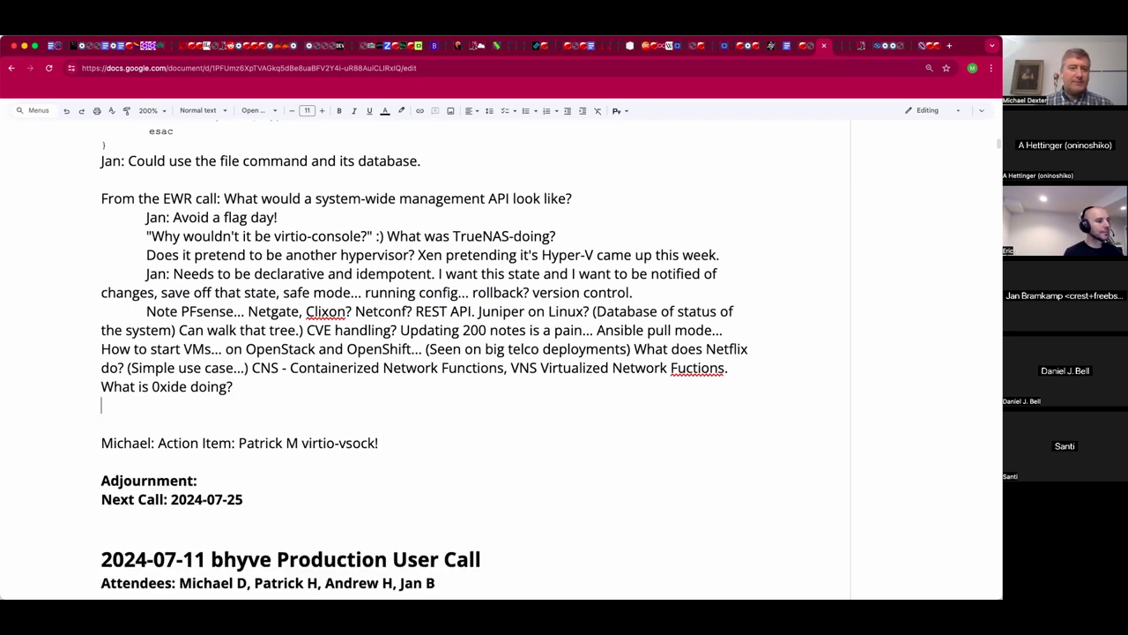
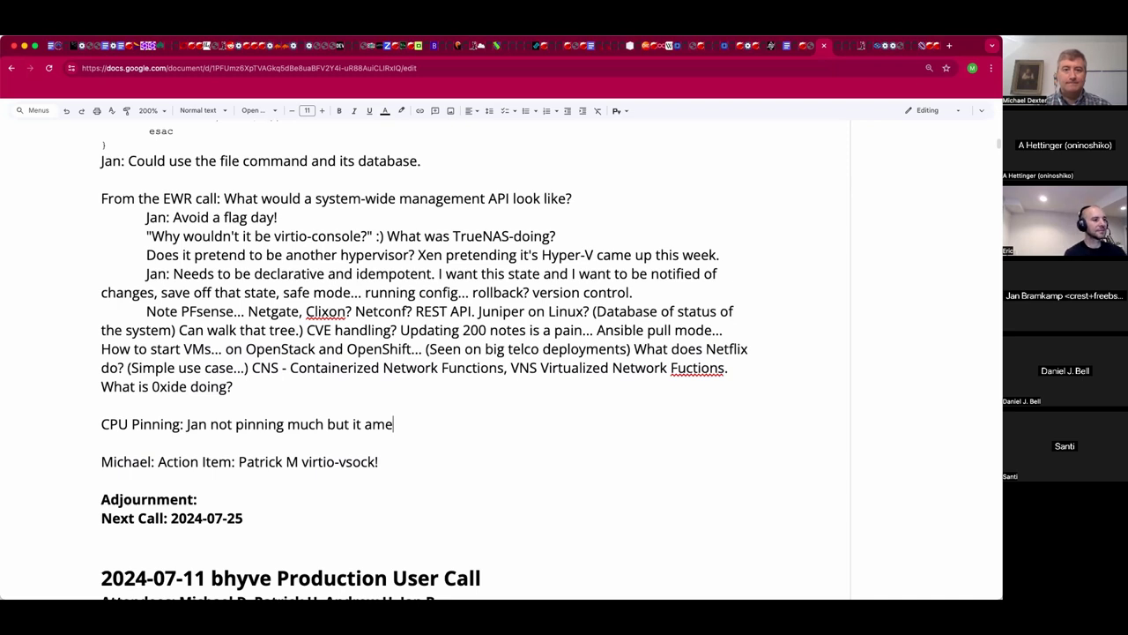
# Complete the CPU Pinning sentence with 'makes sense when reselling your compute. Note memory traffic shaping...'.
pyautogui.write('ma')
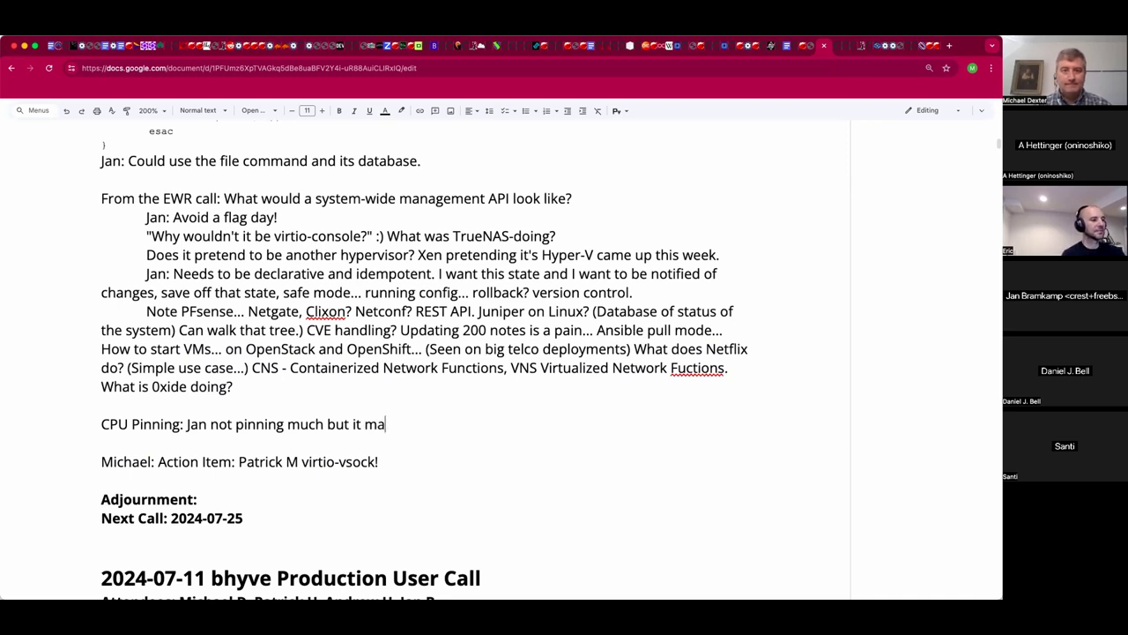
pyautogui.write('kes snen')
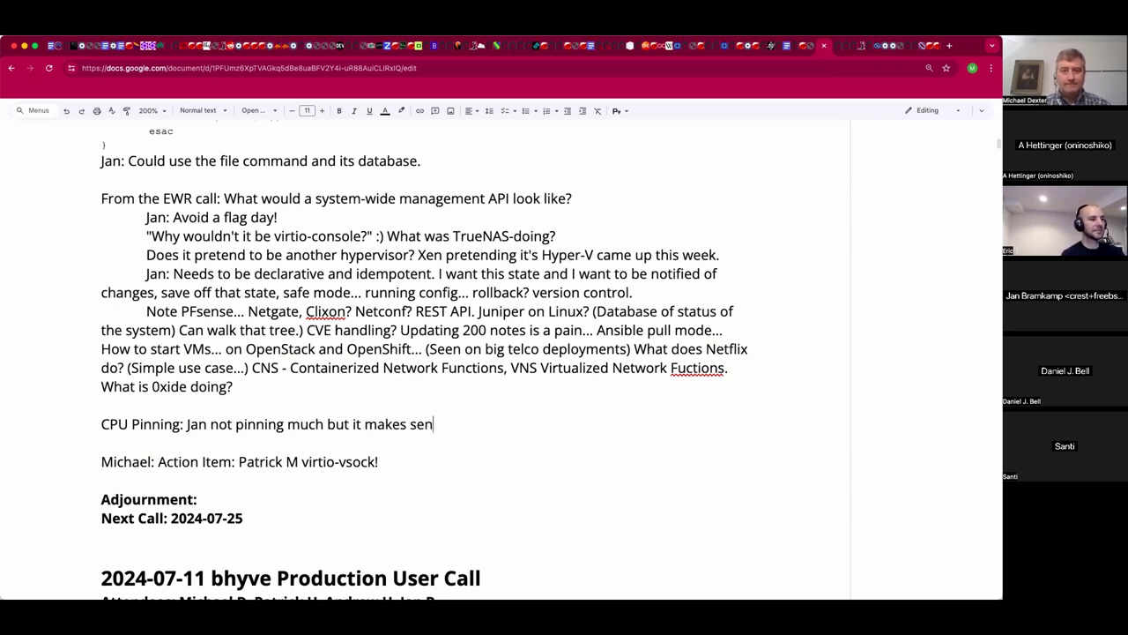
pyautogui.write('se when')
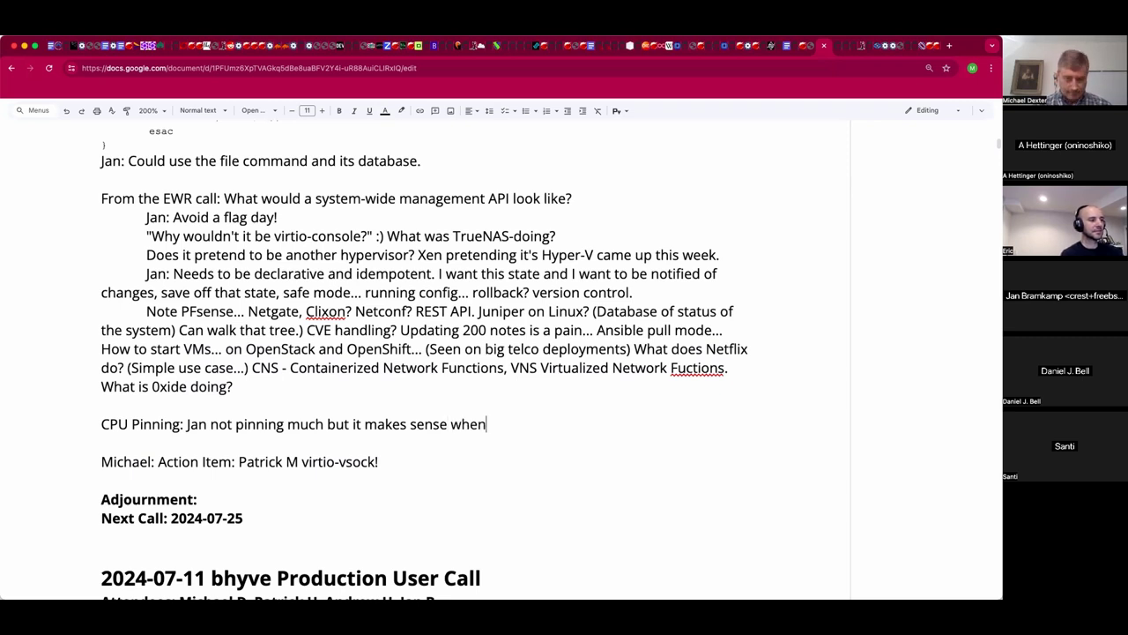
pyautogui.write(' reselling your compute.')
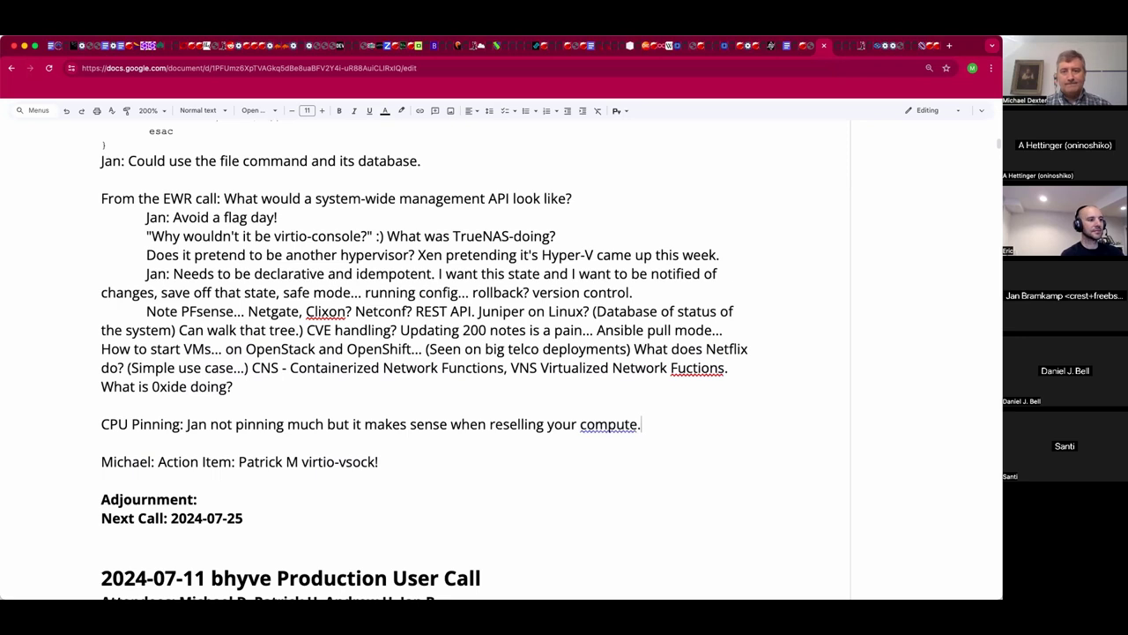
pyautogui.write(' Note ')
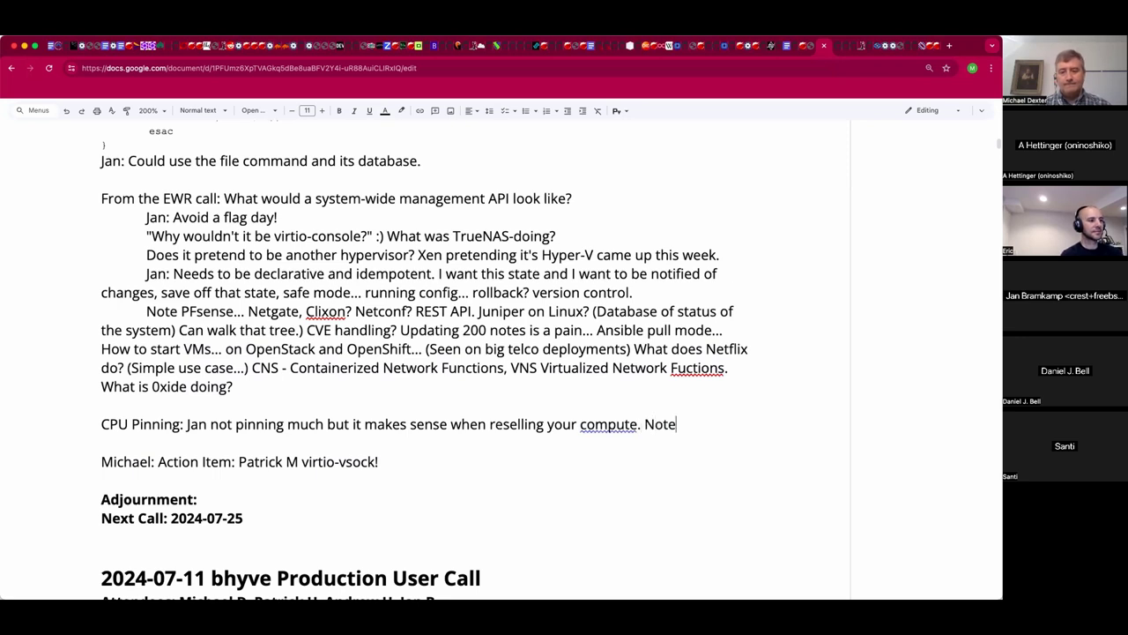
pyautogui.write('memory traf')
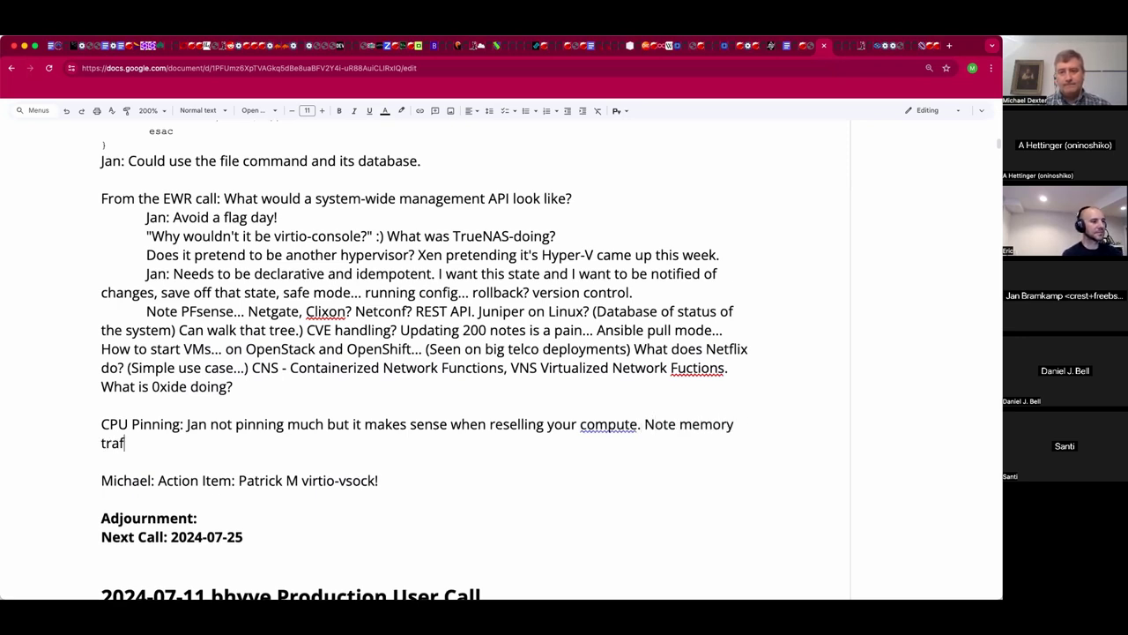
pyautogui.write('fic shaping...')
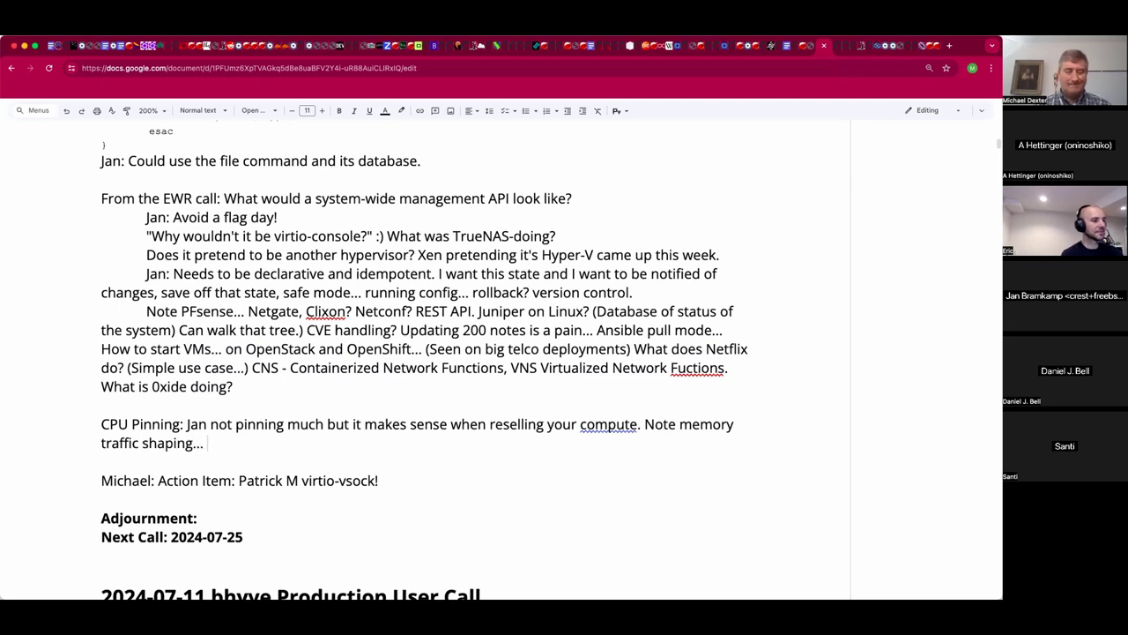
pyautogui.press('BackSpace')
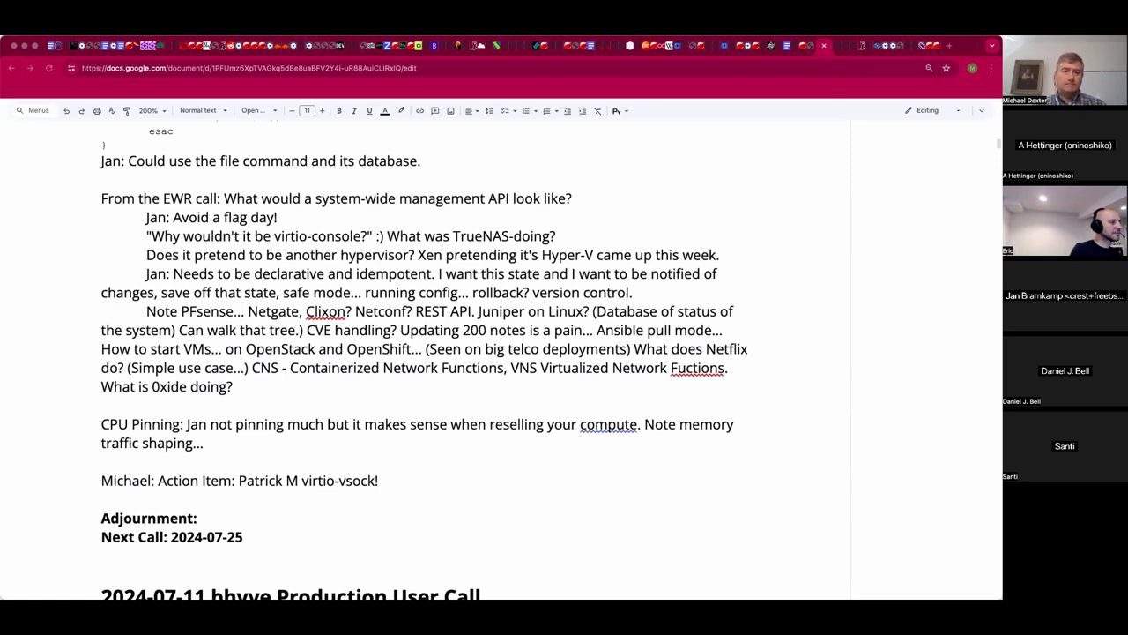
# Add the remark 'Can be needed for networking' after the traffic shaping note, then start a new line.
pyautogui.click(305, 438)
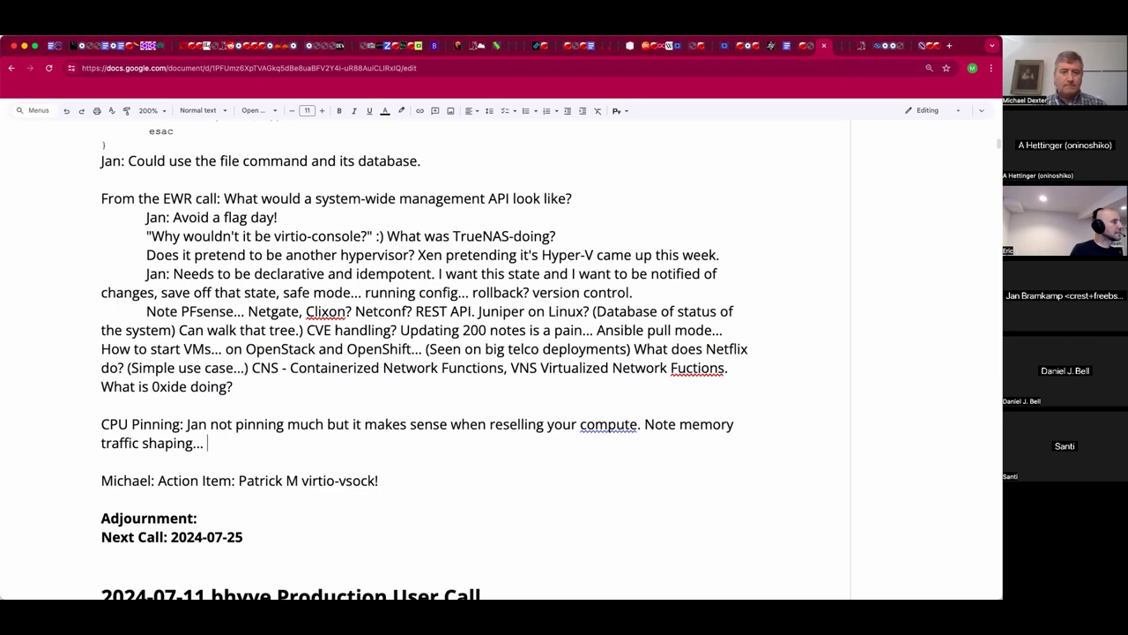
pyautogui.write('S')
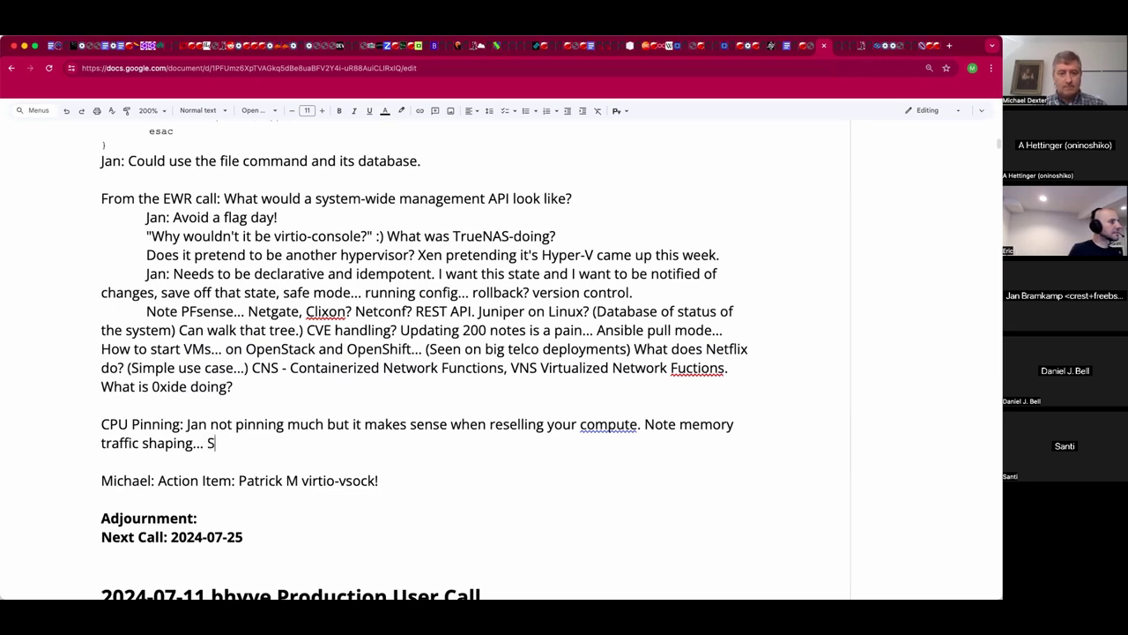
pyautogui.write('anti: Can ')
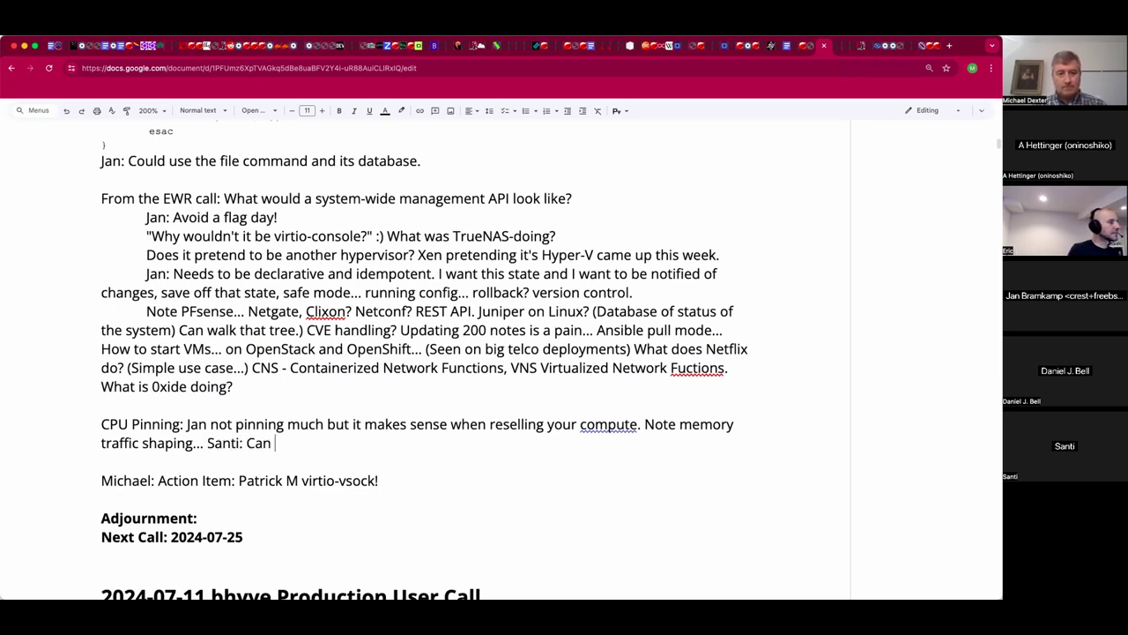
pyautogui.write('be needed or')
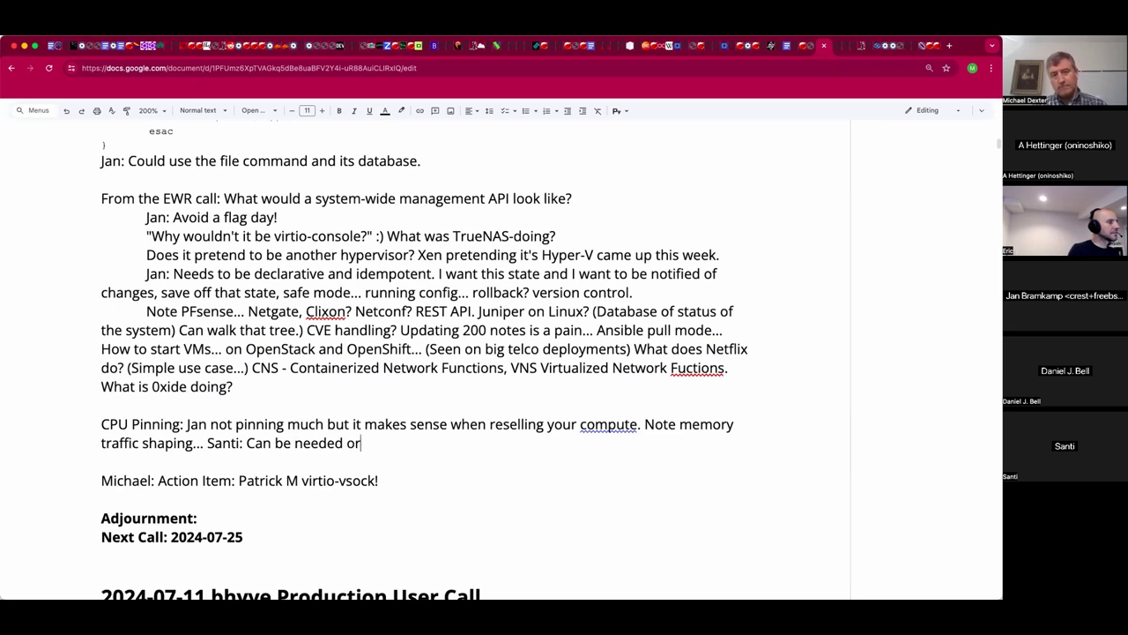
pyautogui.press('BackSpace')
pyautogui.press('BackSpace')
pyautogui.write('for networkign')
pyautogui.press('BackSpace')
pyautogui.press('BackSpace')
pyautogui.write('ng')
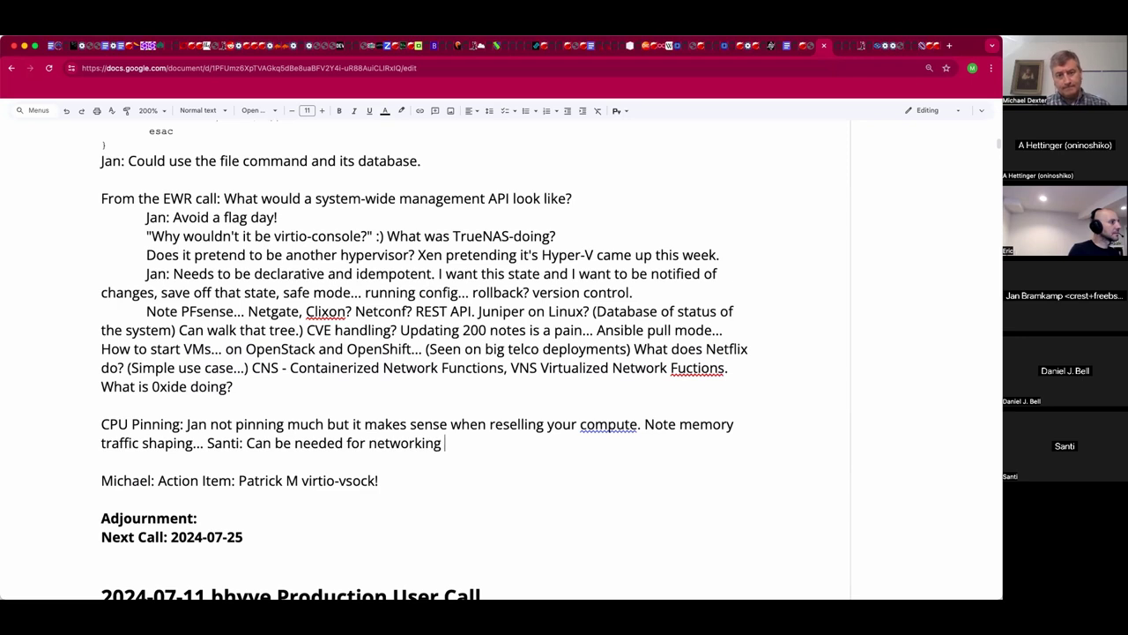
pyautogui.press('BackSpace')
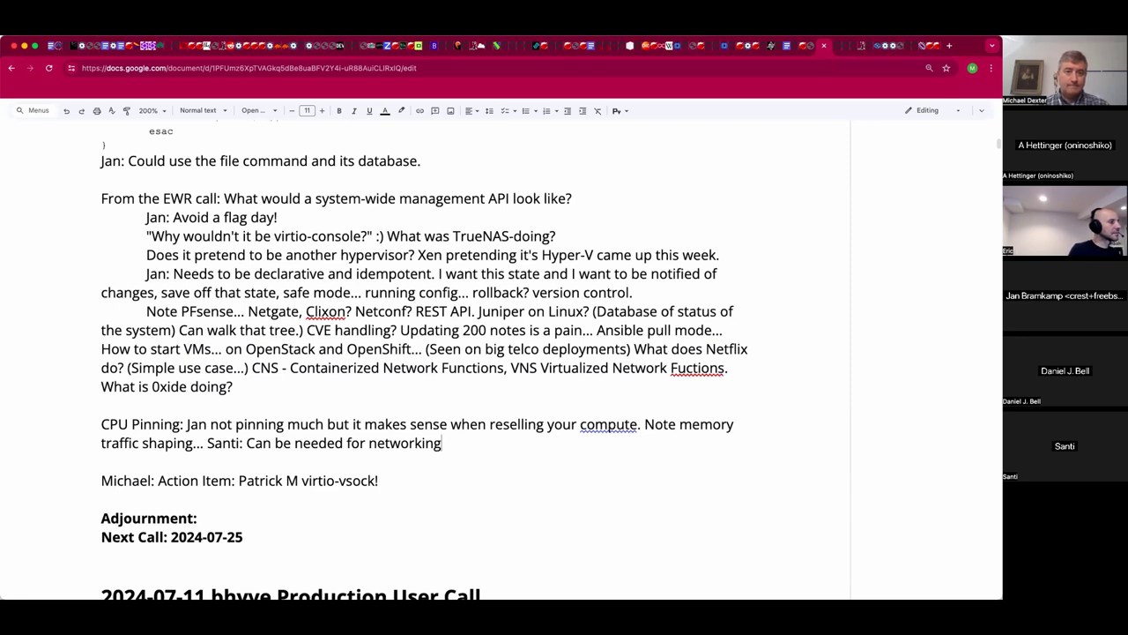
pyautogui.press('Return')
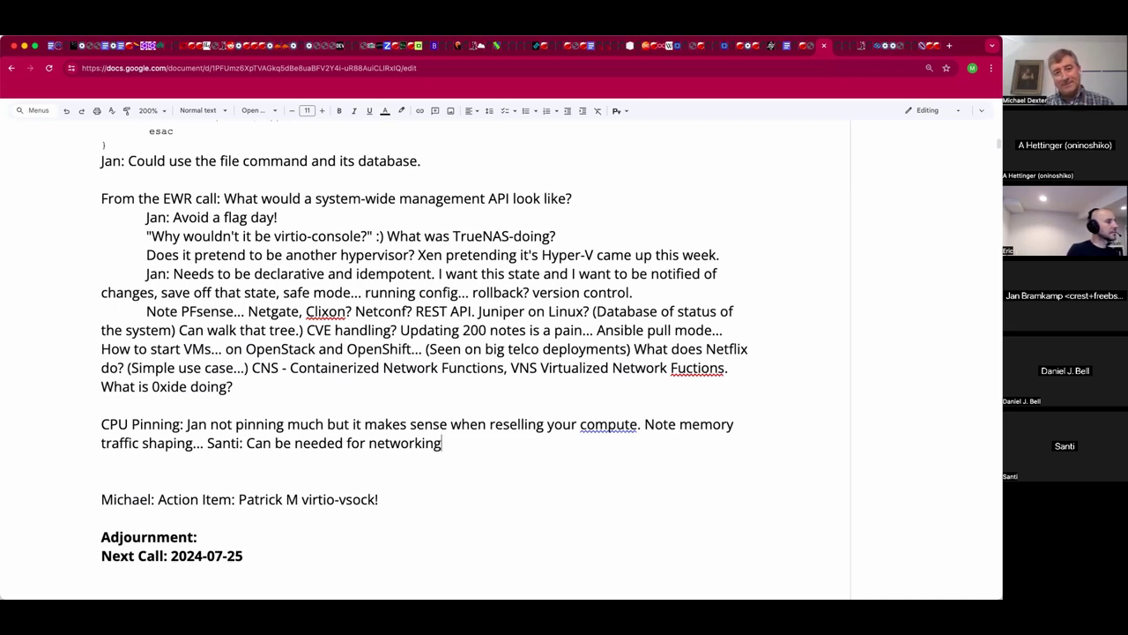
# Add the line 'Ping mouse and xorg while gaming and building Poudriere.'.
pyautogui.click(101, 461)
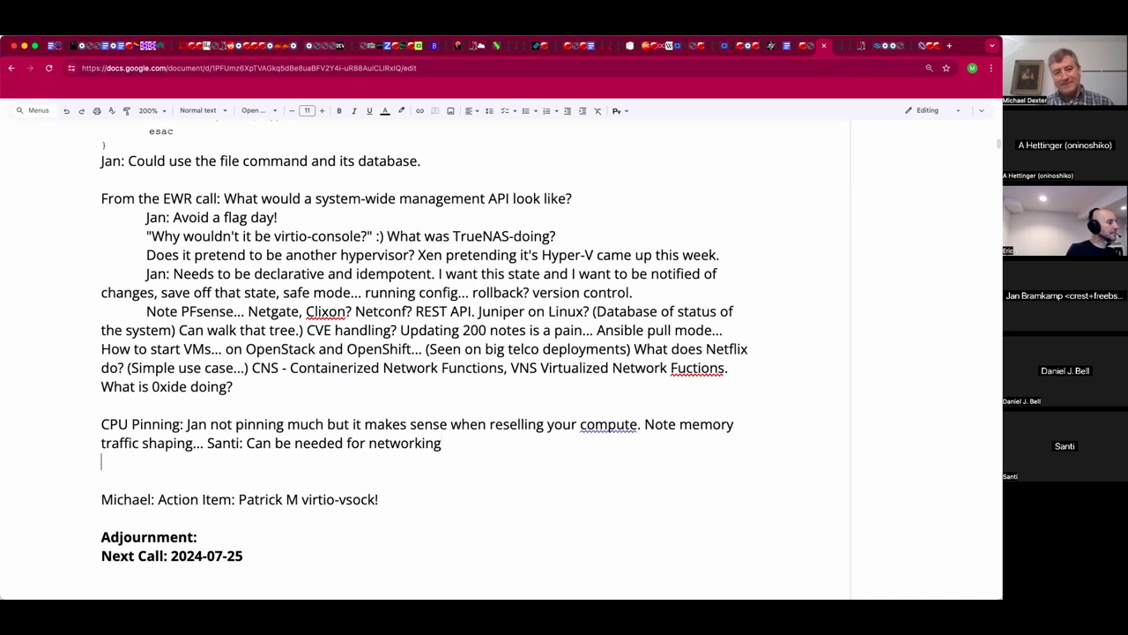
pyautogui.write('Ping mouse')
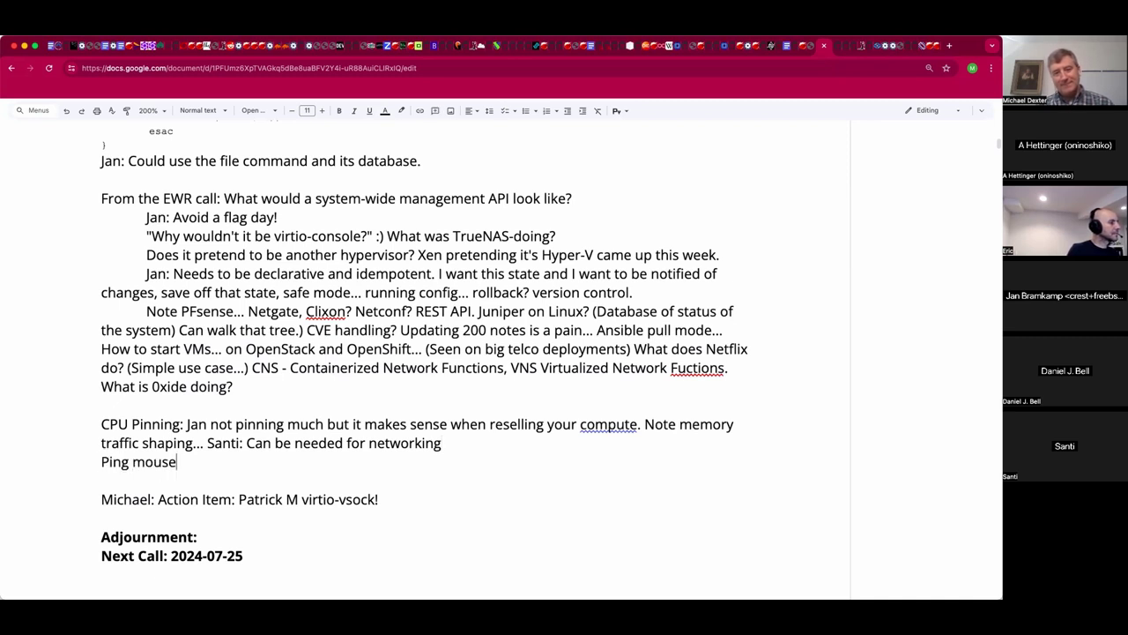
pyautogui.write(' and xorg while gaming an')
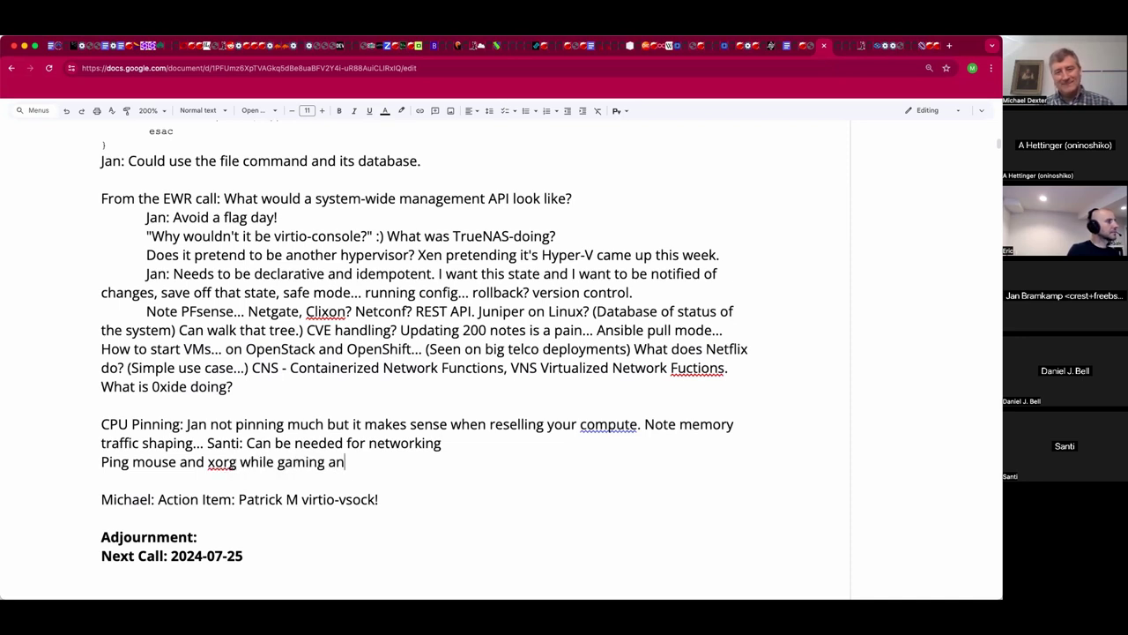
pyautogui.write('d building Poudriere.')
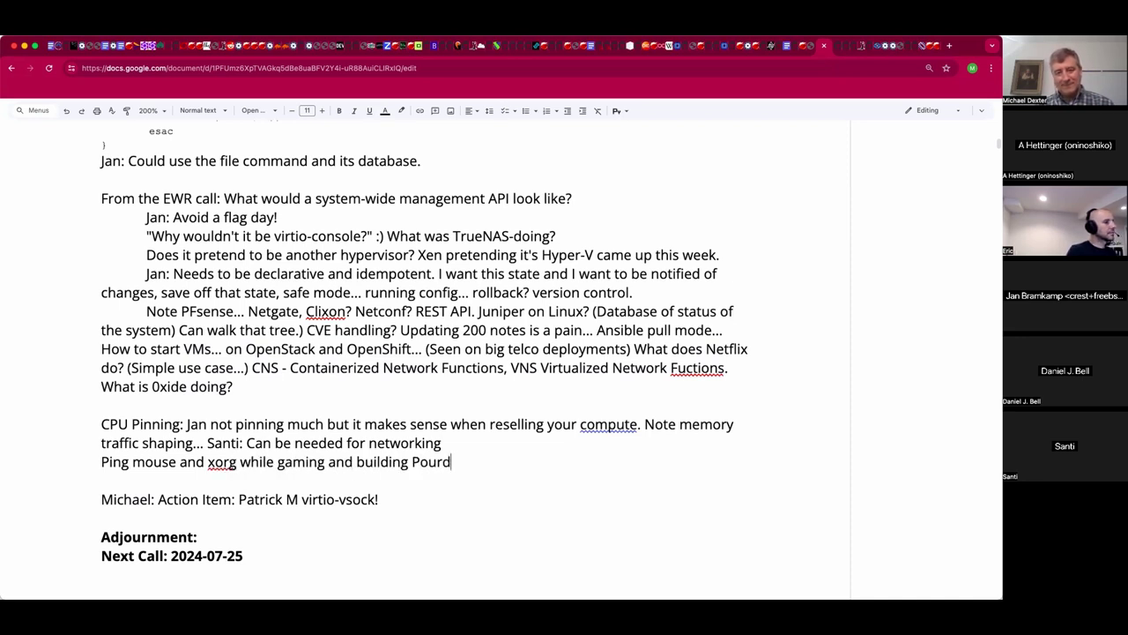
# Append 'because of NUMA domains.' to the networking remark.
pyautogui.click(442, 442)
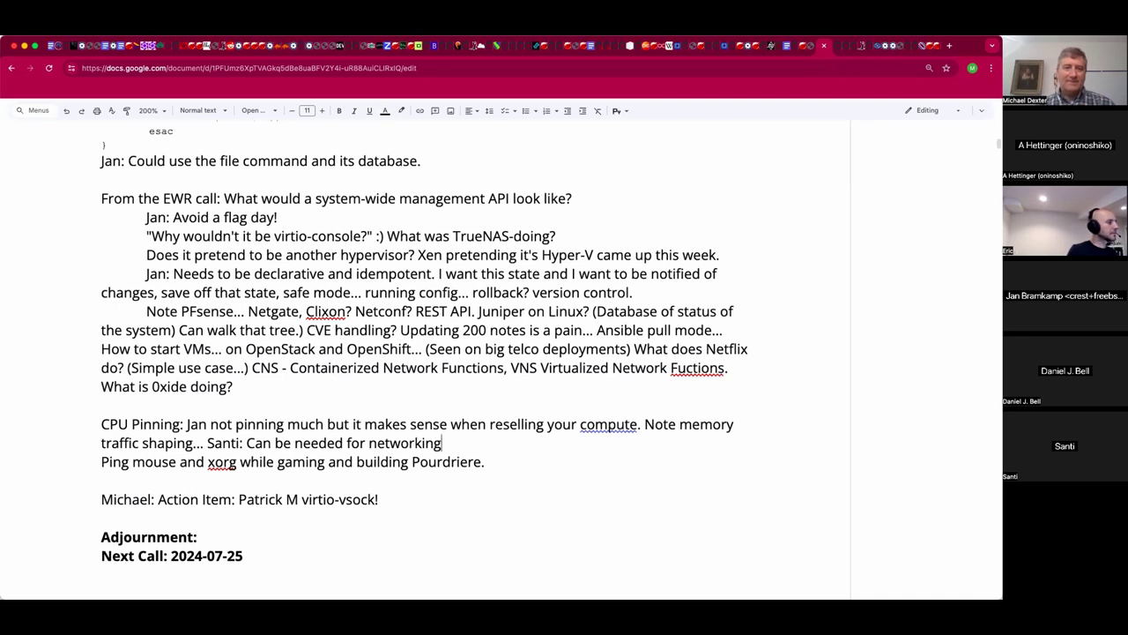
pyautogui.write('because of NUMA domains')
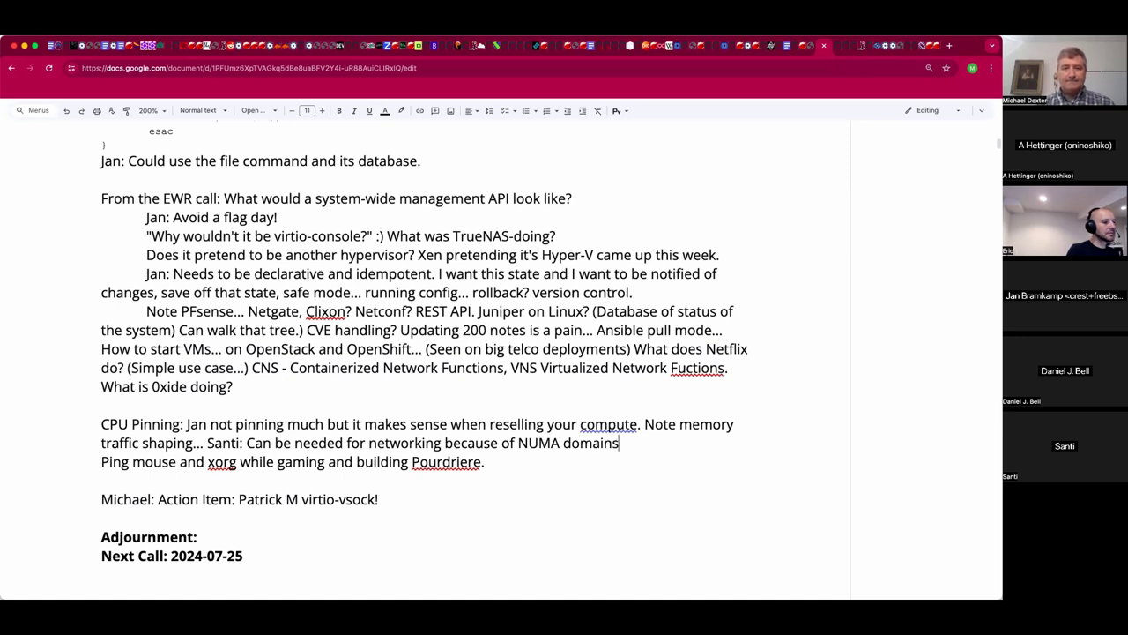
pyautogui.write('.')
# Fix the spelling of Poudriere, change mouse to moused, and append '#Fragging'.
pyautogui.click(484, 462)
pyautogui.press('Left')
pyautogui.press('Left')
pyautogui.press('Left')
pyautogui.press('Left')
pyautogui.press('Left')
pyautogui.press('Left')
pyautogui.press('BackSpace')
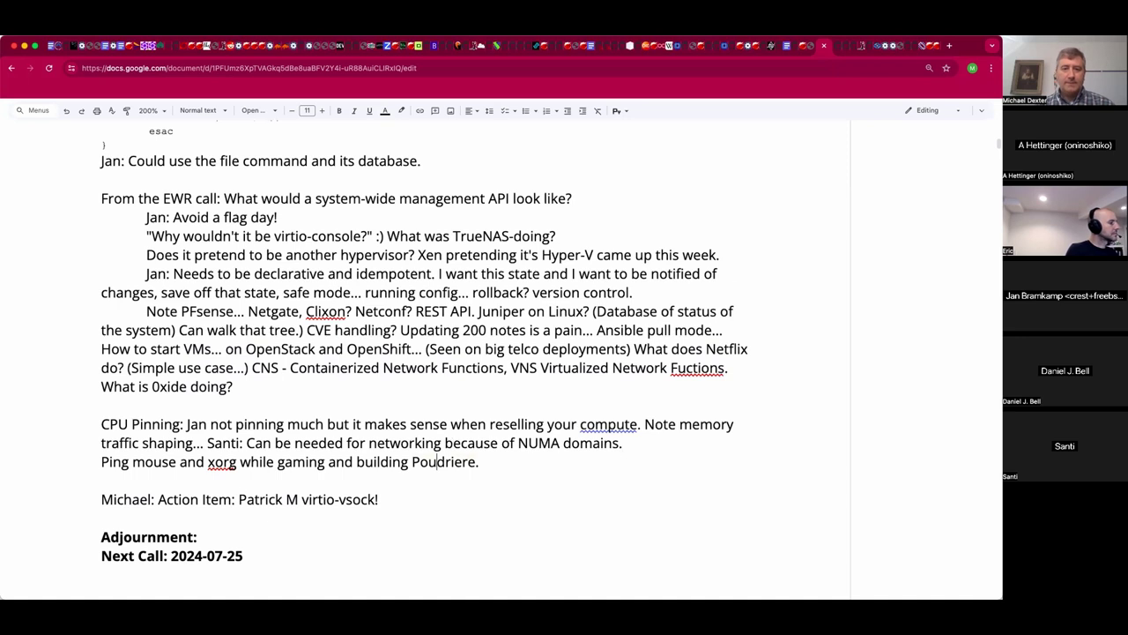
pyautogui.click(102, 480)
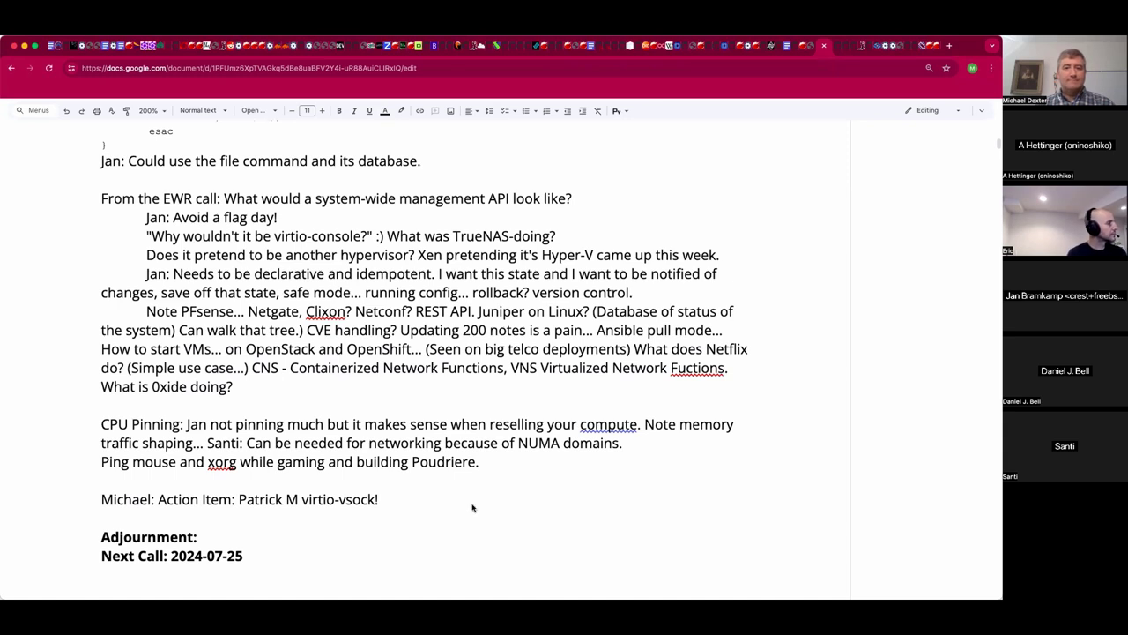
pyautogui.click(175, 464)
pyautogui.write('d')
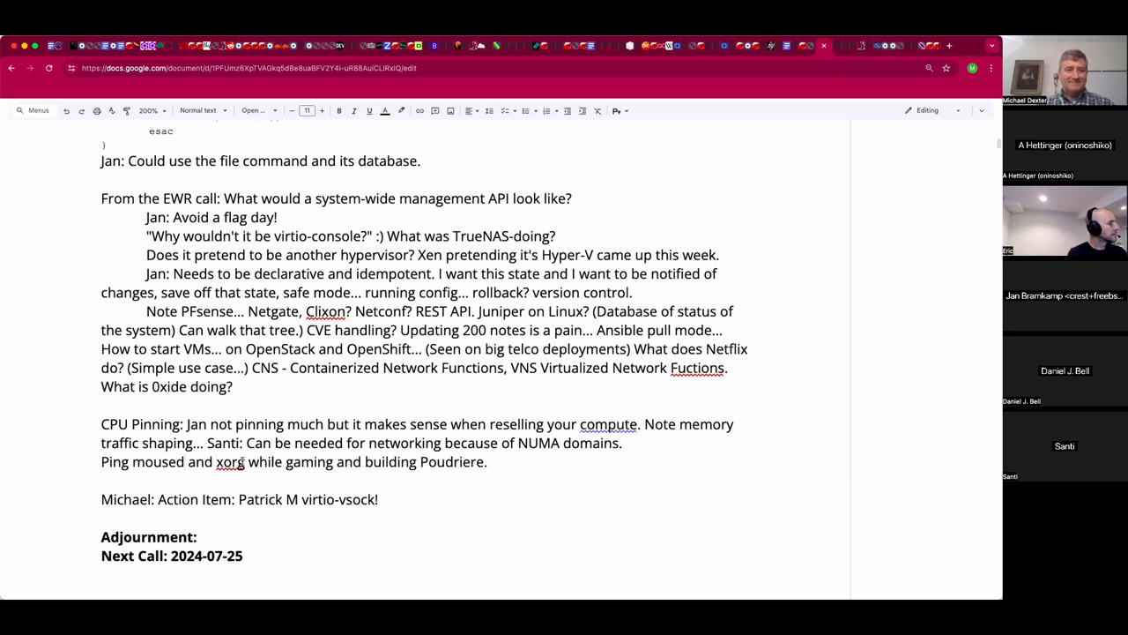
pyautogui.click(503, 461)
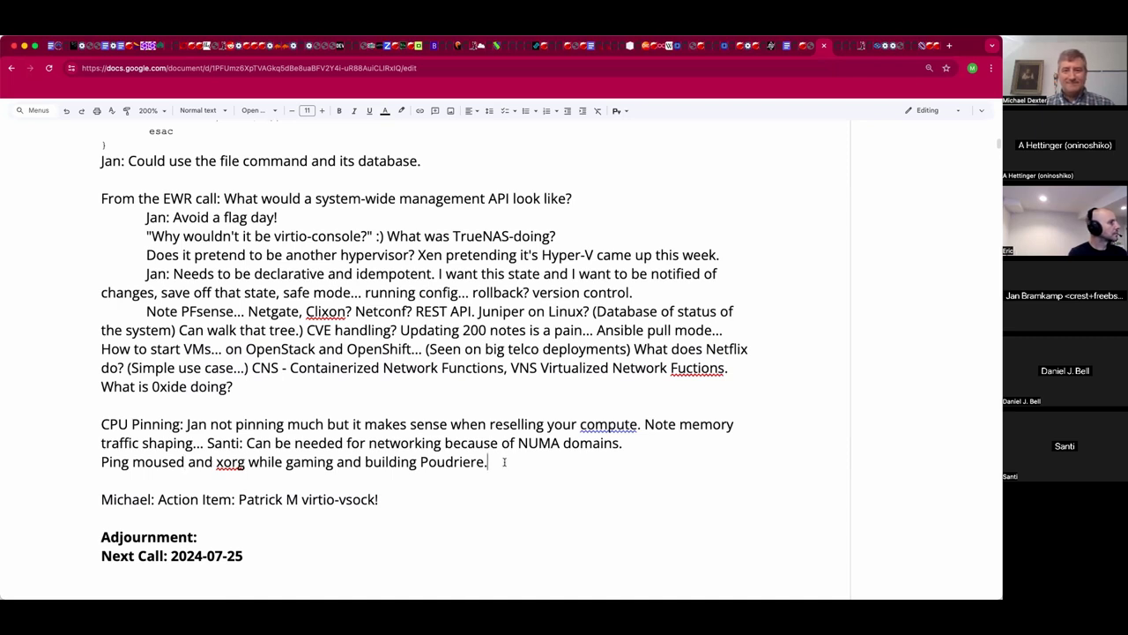
pyautogui.write('#Fragging')
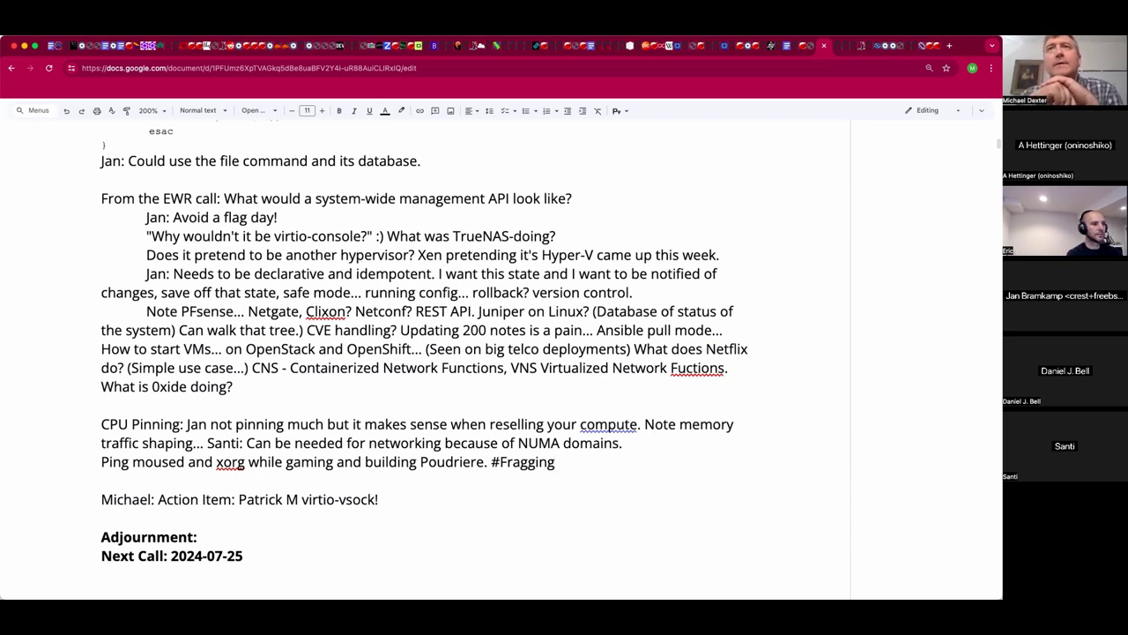
# Add indented notes 'Is Beckhoff doing anything?' and 'Using pinning to un-hyperthread VMs (block one pin one...)'.
pyautogui.click(102, 480)
pyautogui.press('Tab')
pyautogui.write('Is ')
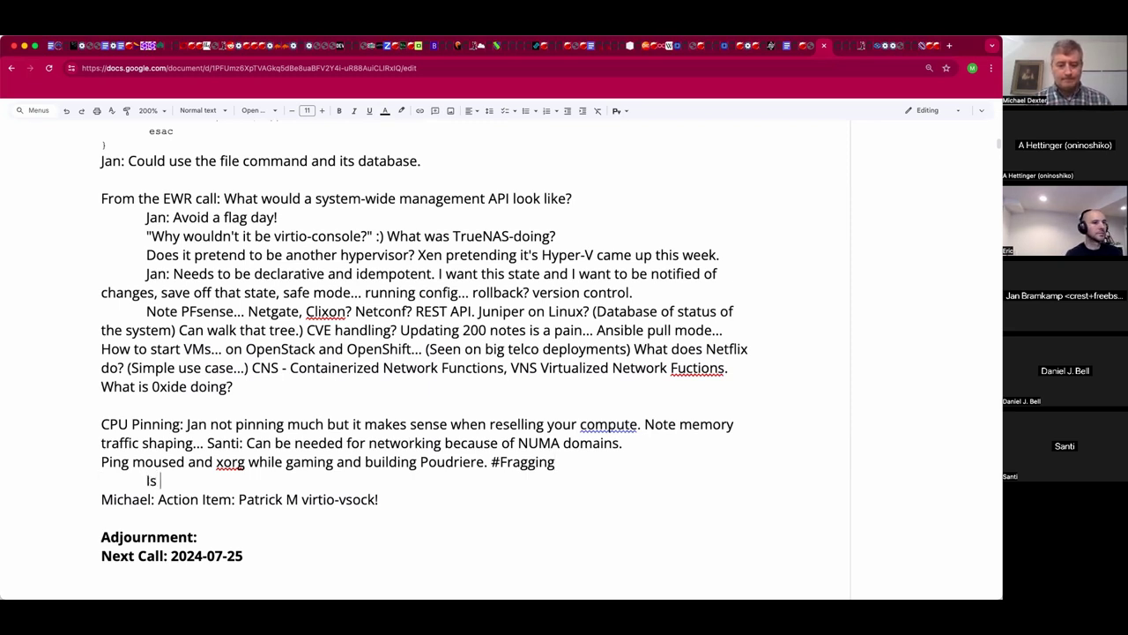
pyautogui.write('Beck')
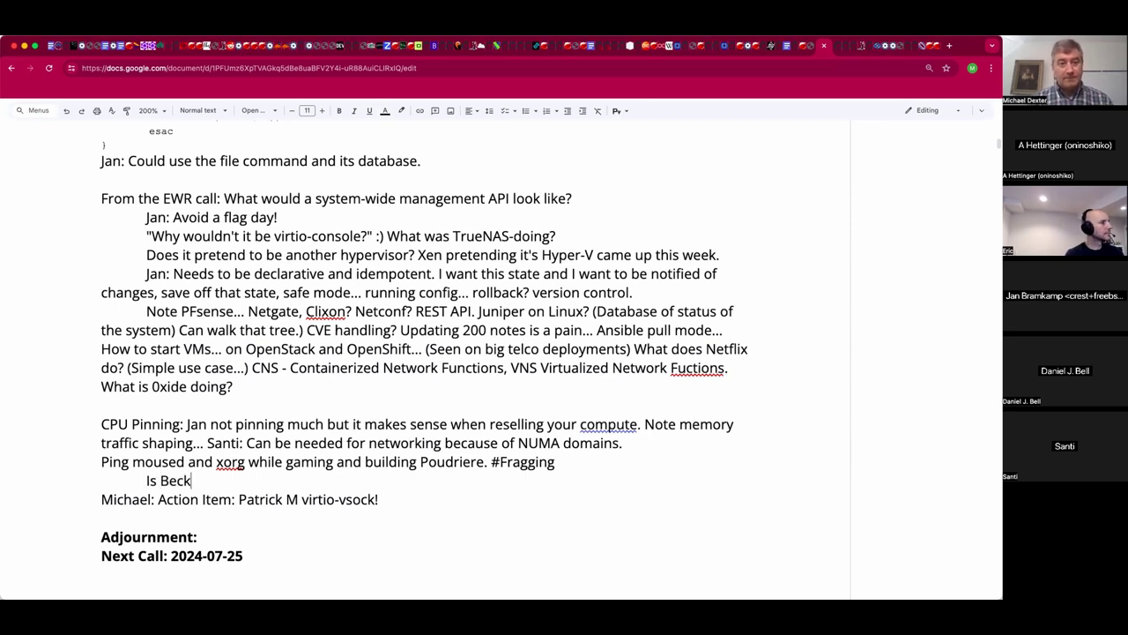
pyautogui.write('hoff doing anything')
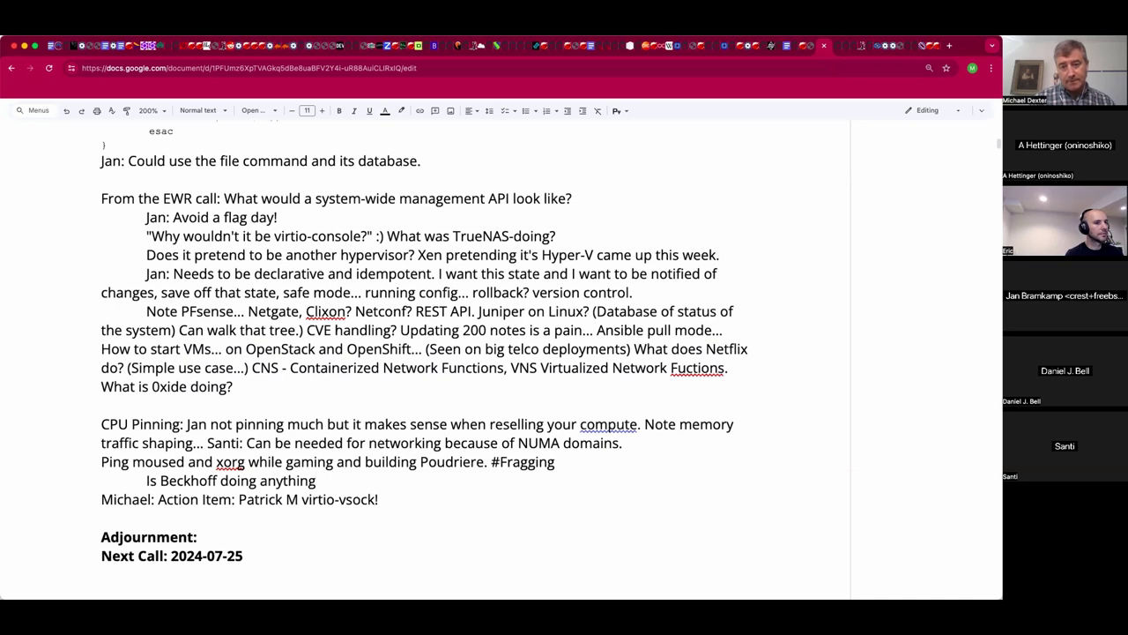
pyautogui.write('?')
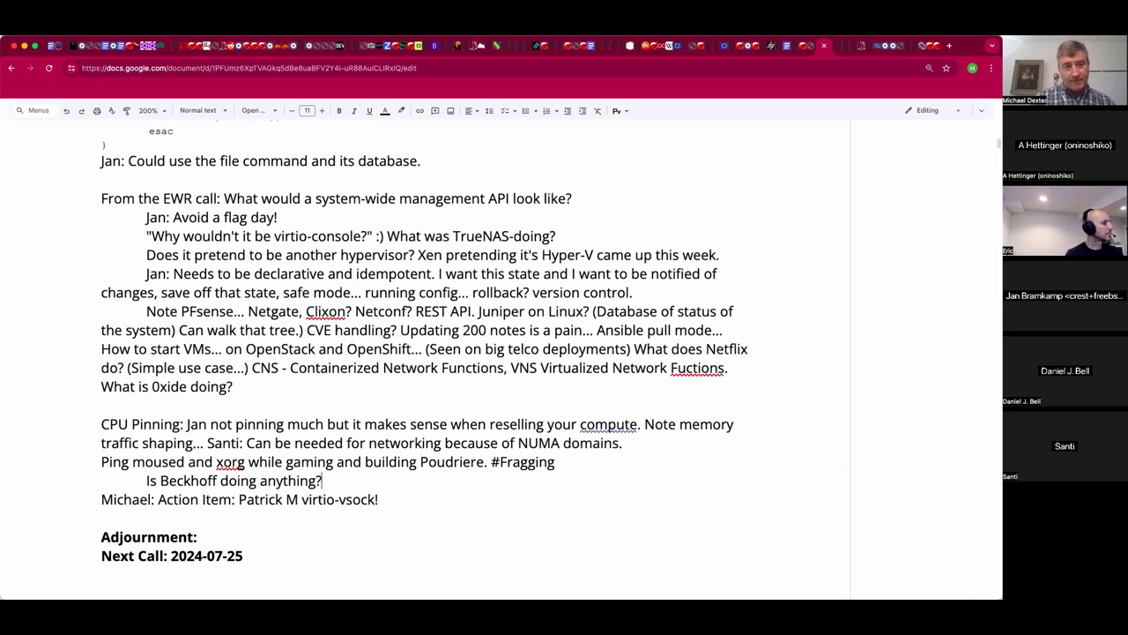
pyautogui.press('Return')
pyautogui.write('Dani')
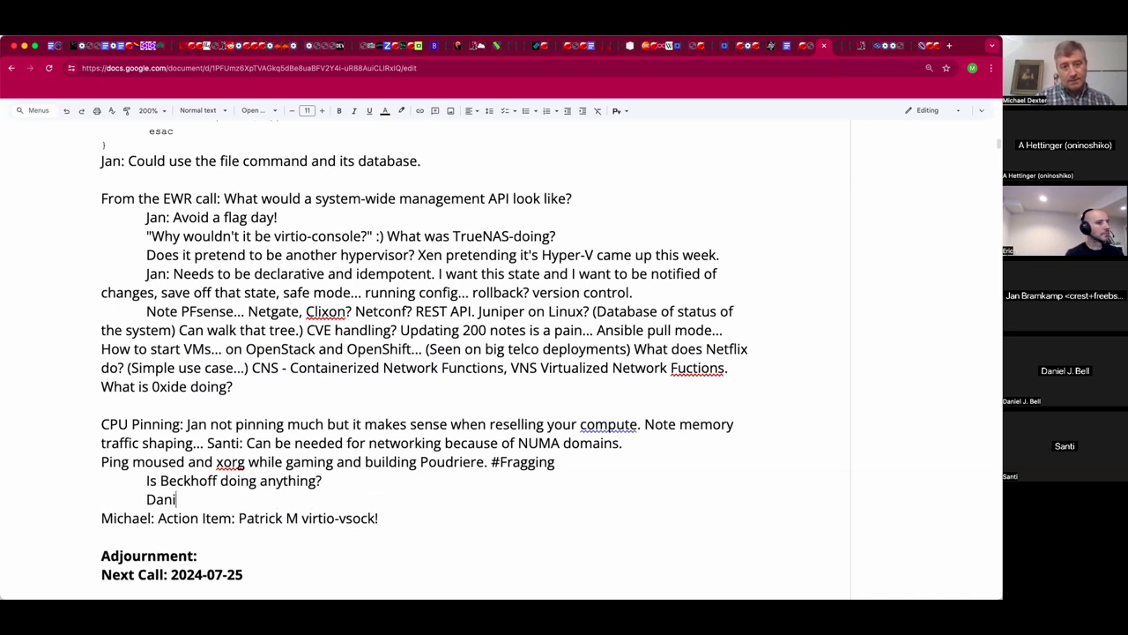
pyautogui.write('el: Using p')
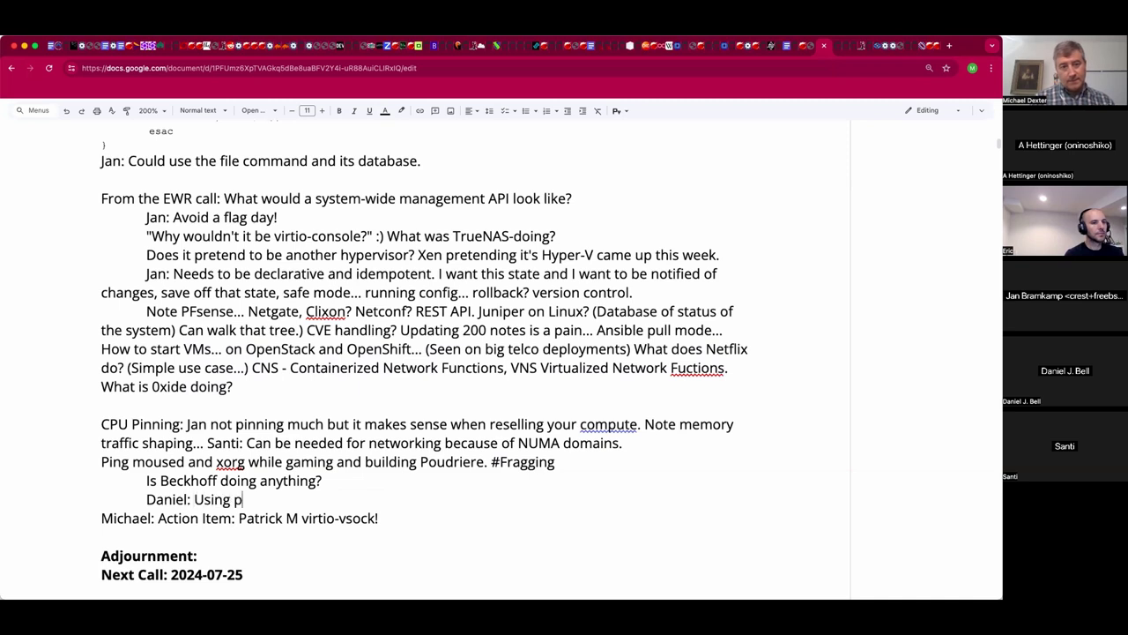
pyautogui.write('inning to un')
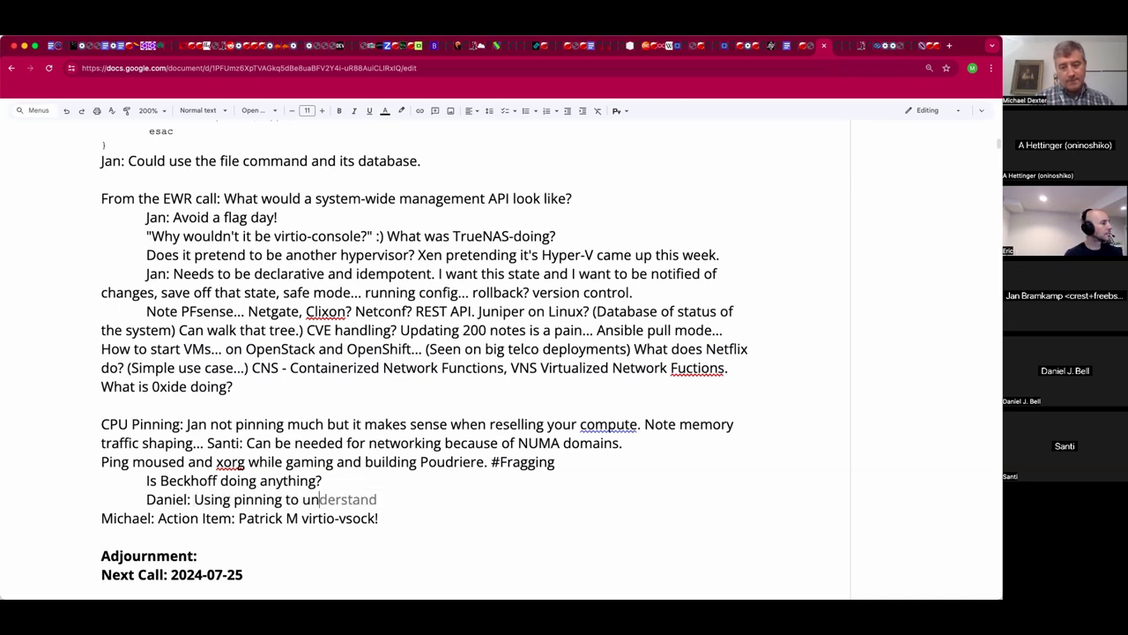
pyautogui.write('-hyperthread ')
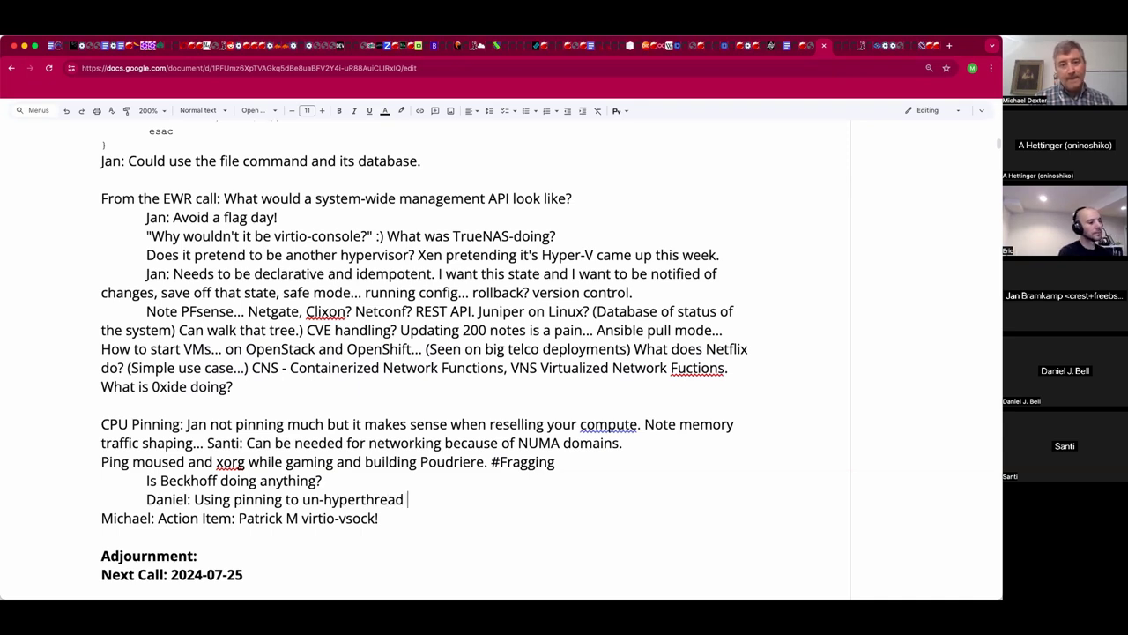
pyautogui.write('VMs')
pyautogui.press('Return')
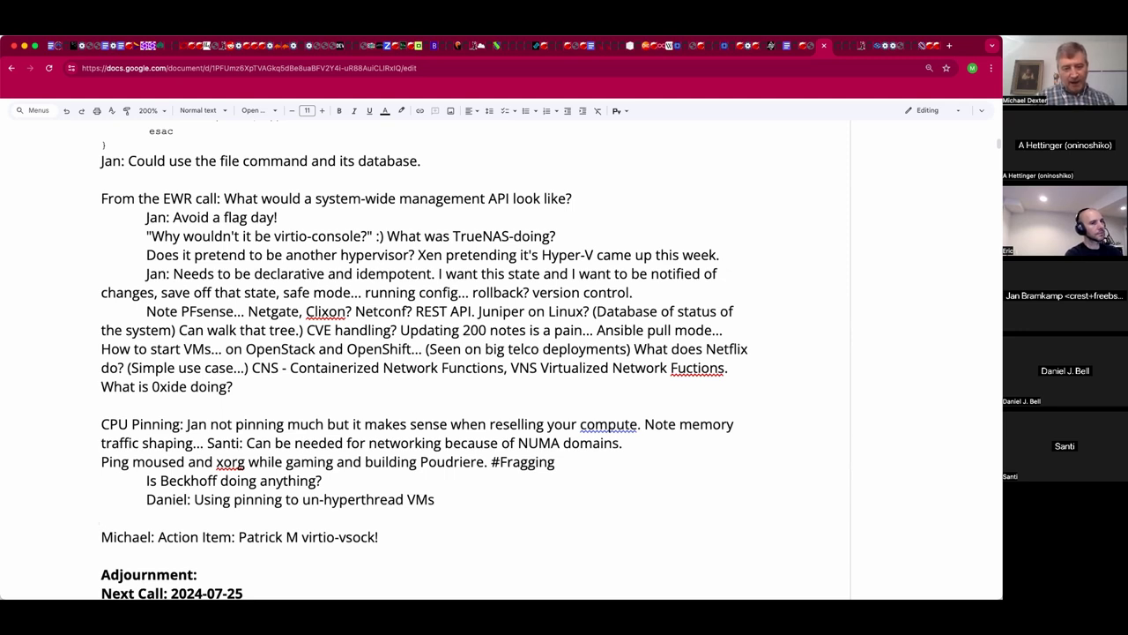
pyautogui.write('(')
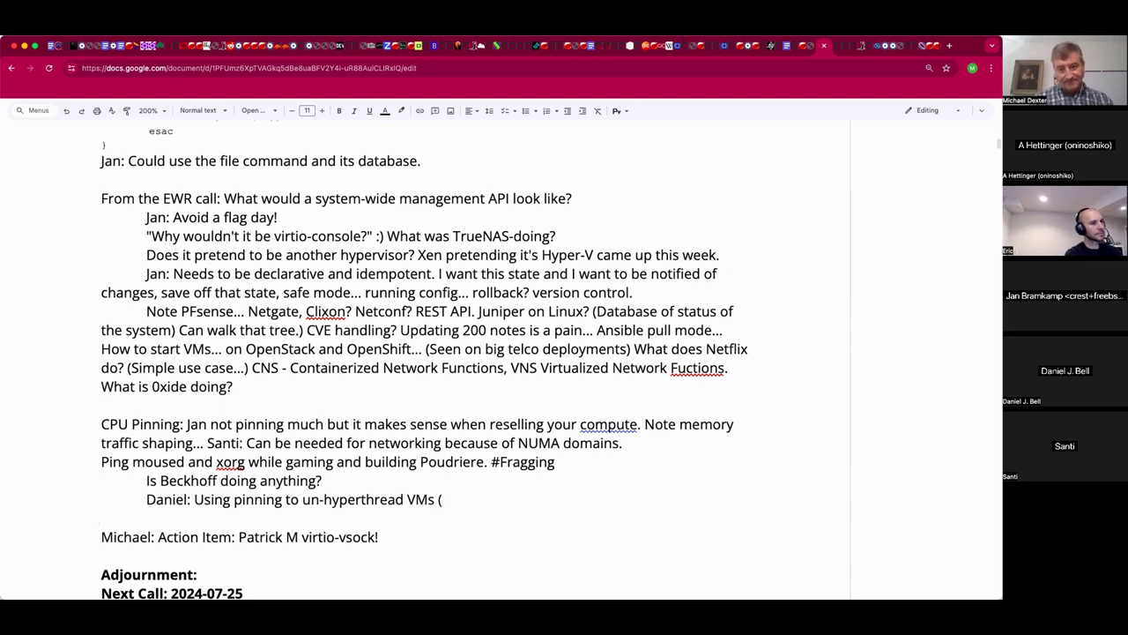
pyautogui.write('block one pin one...)')
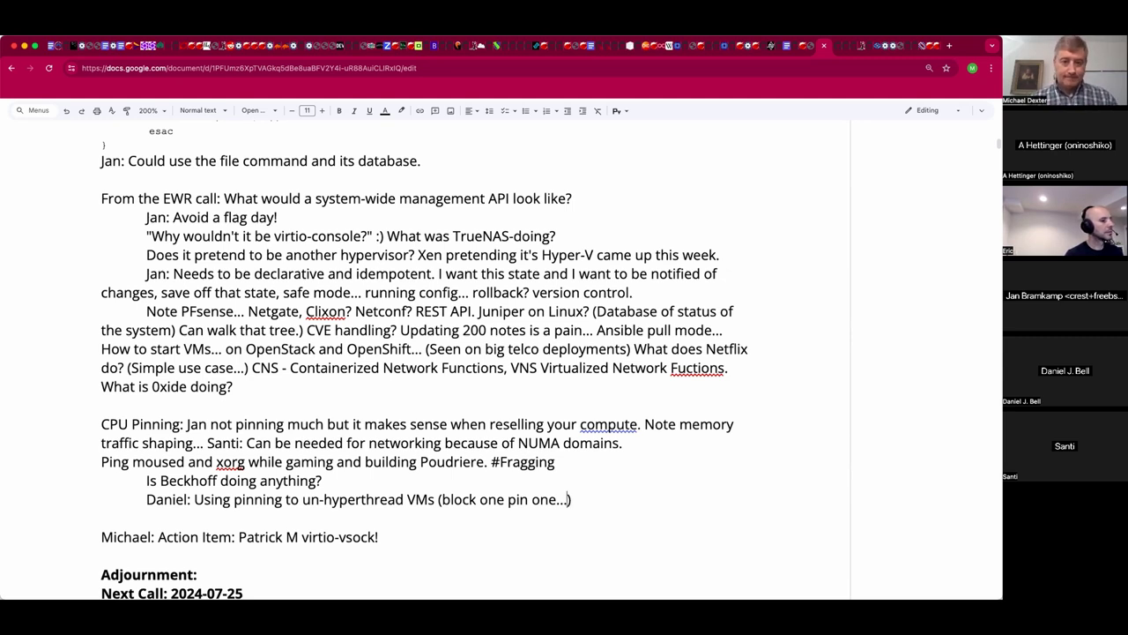
# Add the indented question 'Is moving away from HT?'.
pyautogui.click(557, 499)
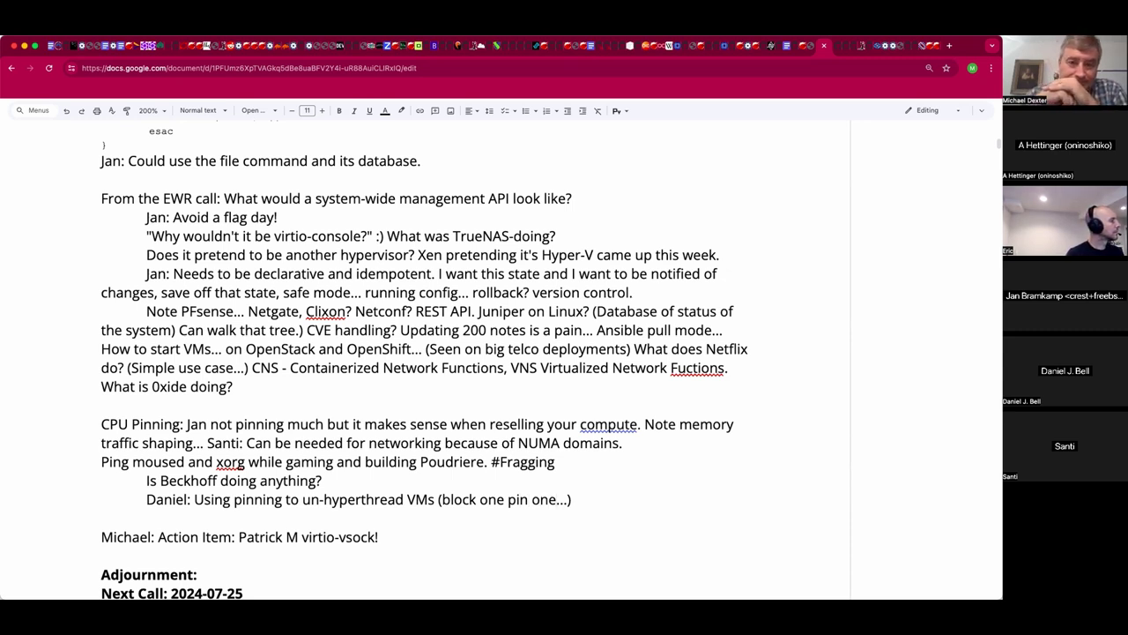
pyautogui.click(102, 517)
pyautogui.press('Tab')
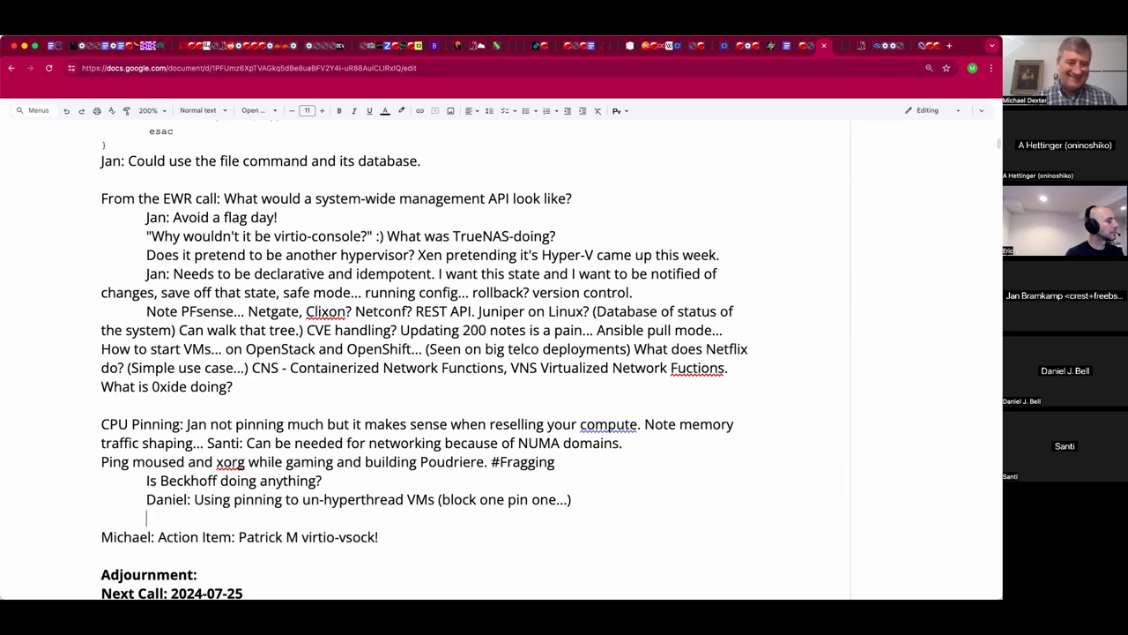
pyautogui.write('Andrew:')
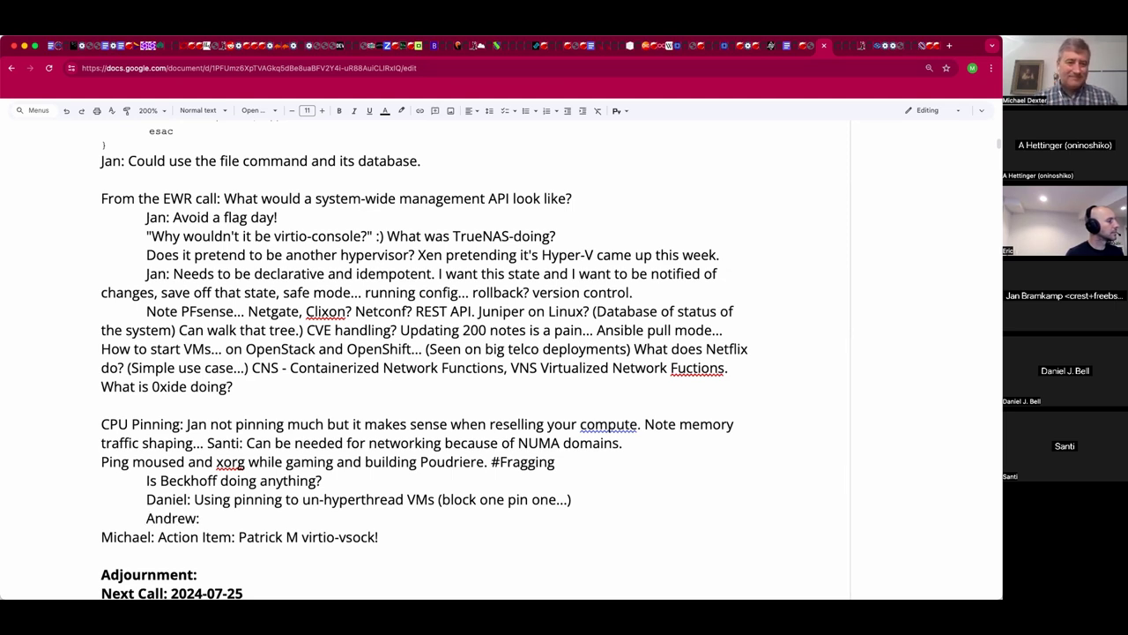
pyautogui.write(' Is moving away from')
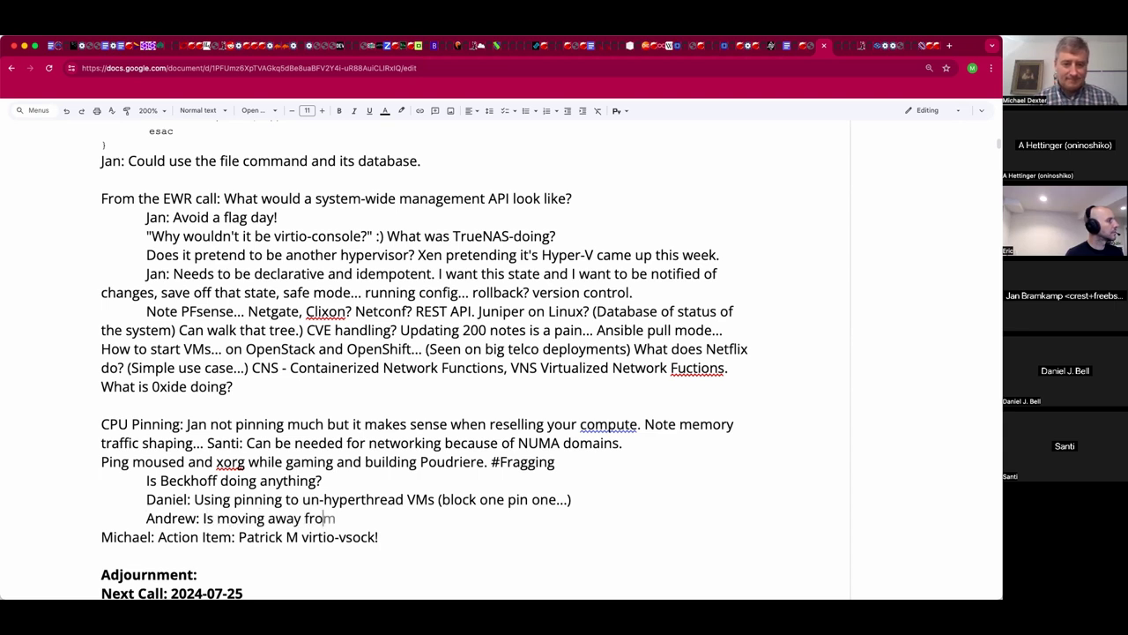
pyautogui.write(' HT?')
pyautogui.press('Return')
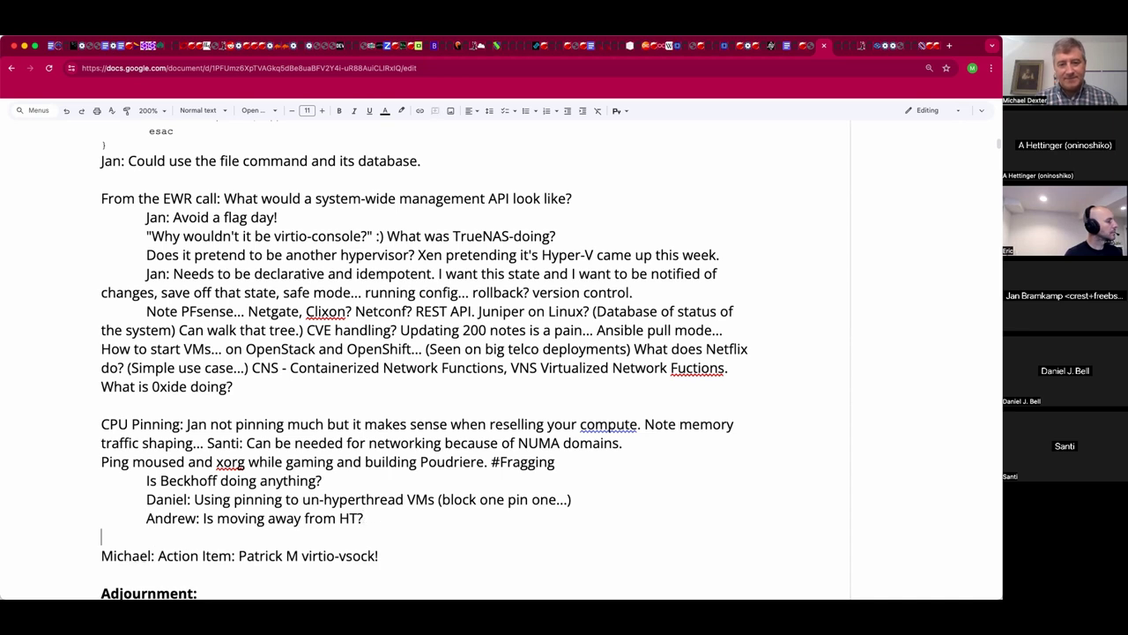
pyautogui.press('Left')
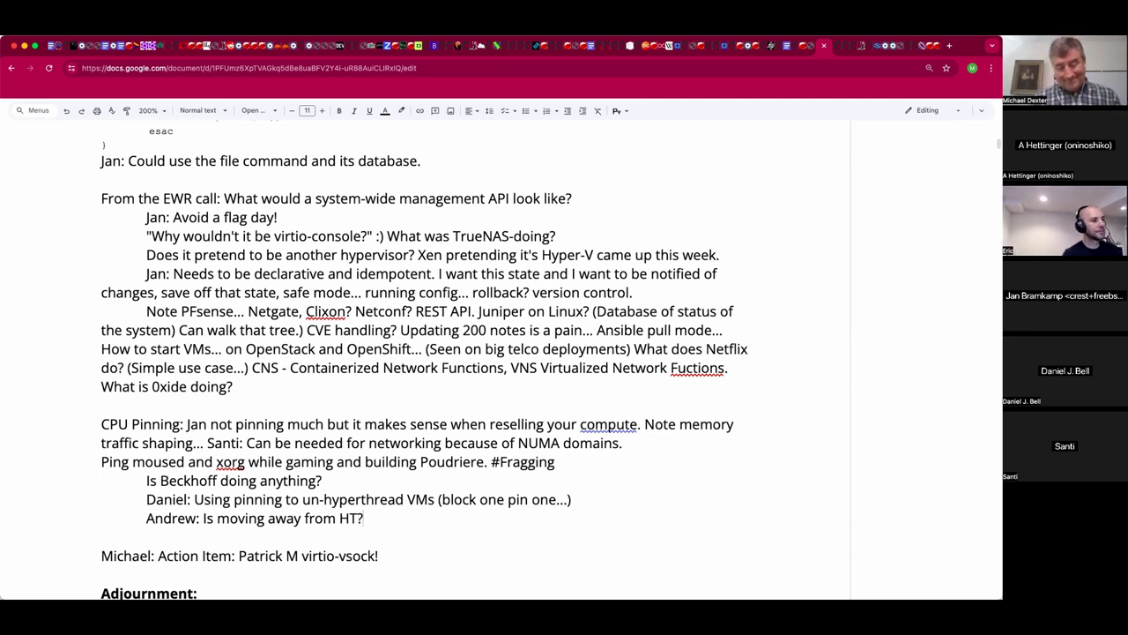
# Add the indented remark 'Could put two vCPUS on one VM to limit attacks.'.
pyautogui.click(102, 536)
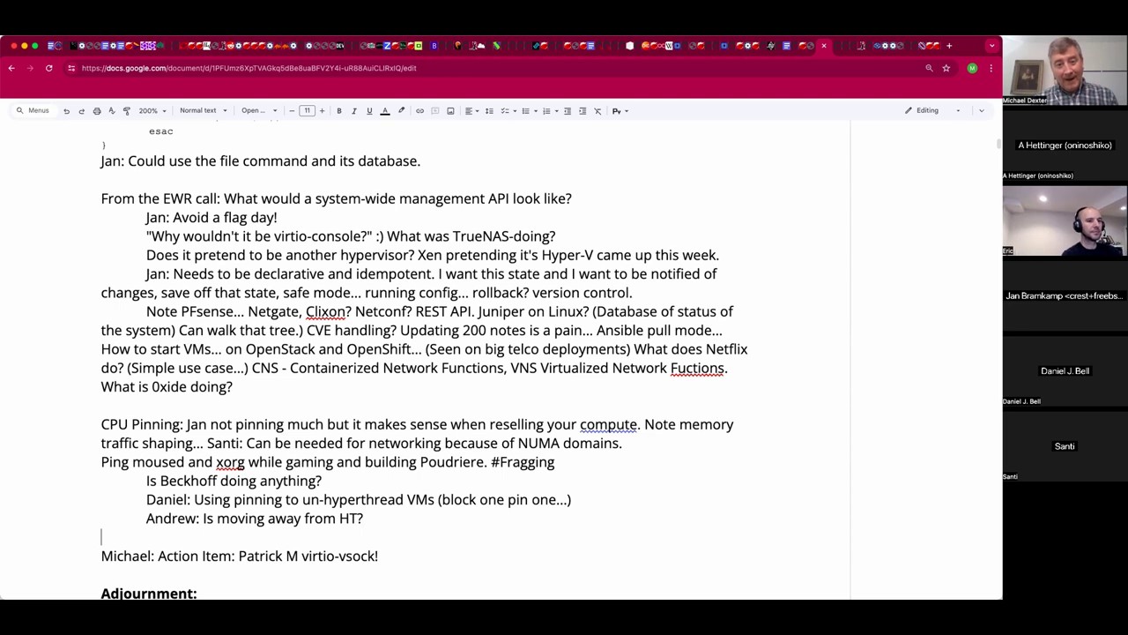
pyautogui.press('Tab')
pyautogui.write('Jan:')
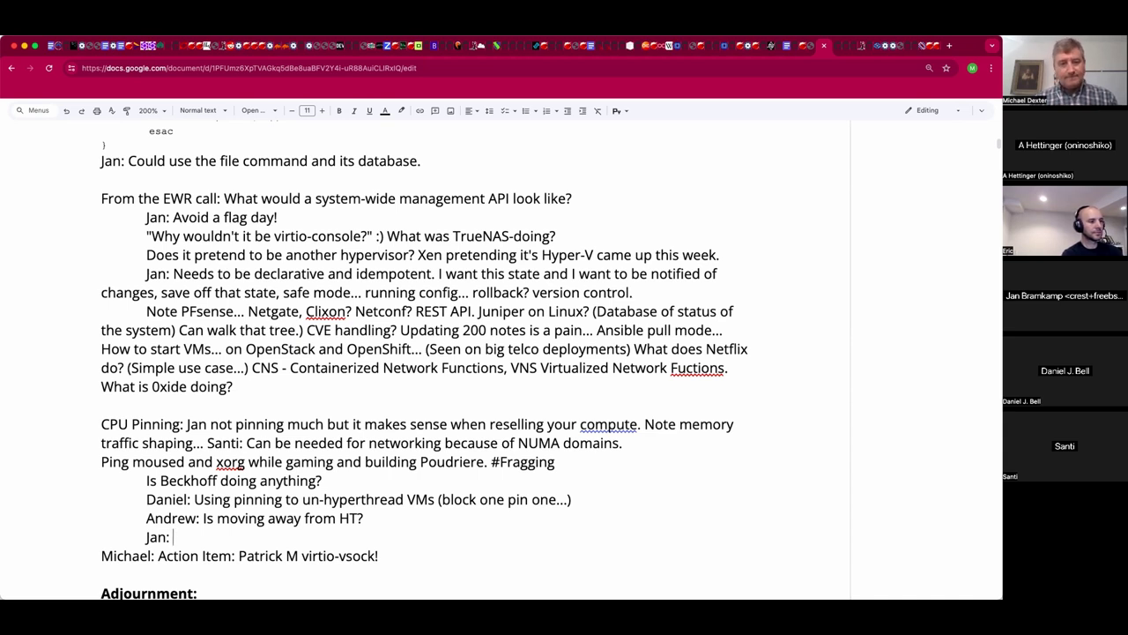
pyautogui.write('Could put two vCPUS')
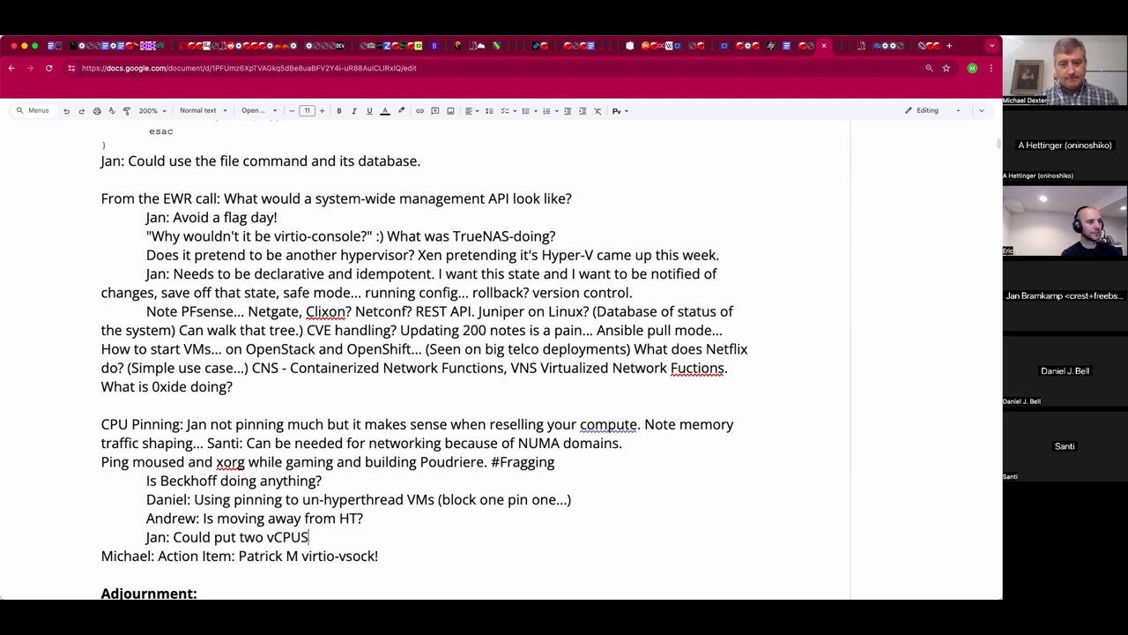
pyautogui.write(' on one VM to limit attacks.')
pyautogui.press('Return')
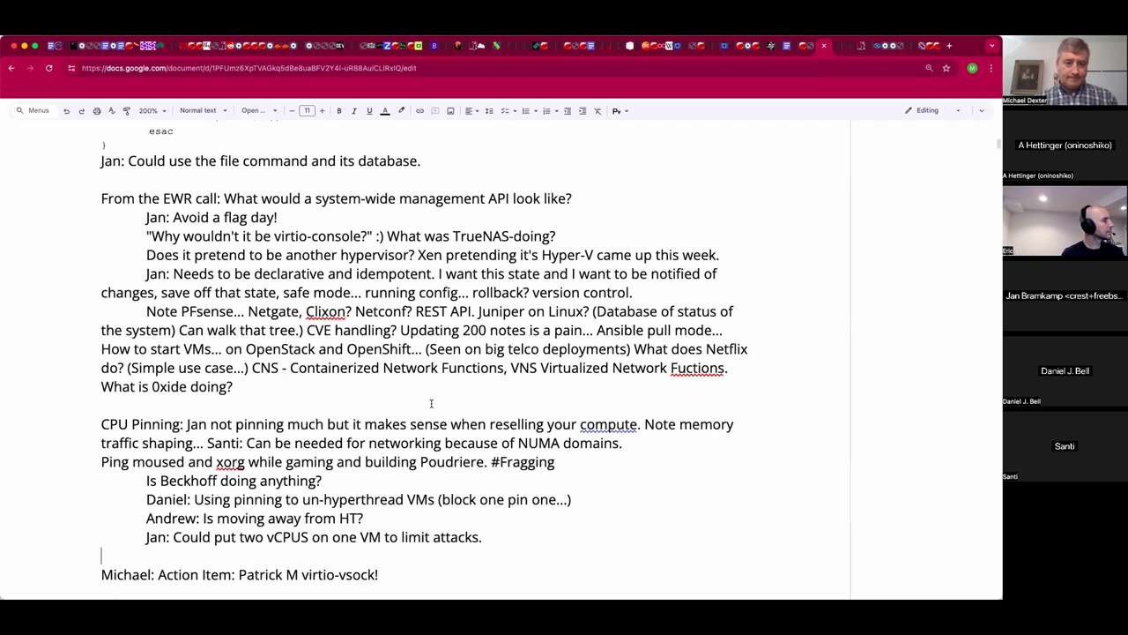
pyautogui.scroll(-2, 431, 404)
pyautogui.scroll(-1, 431, 404)
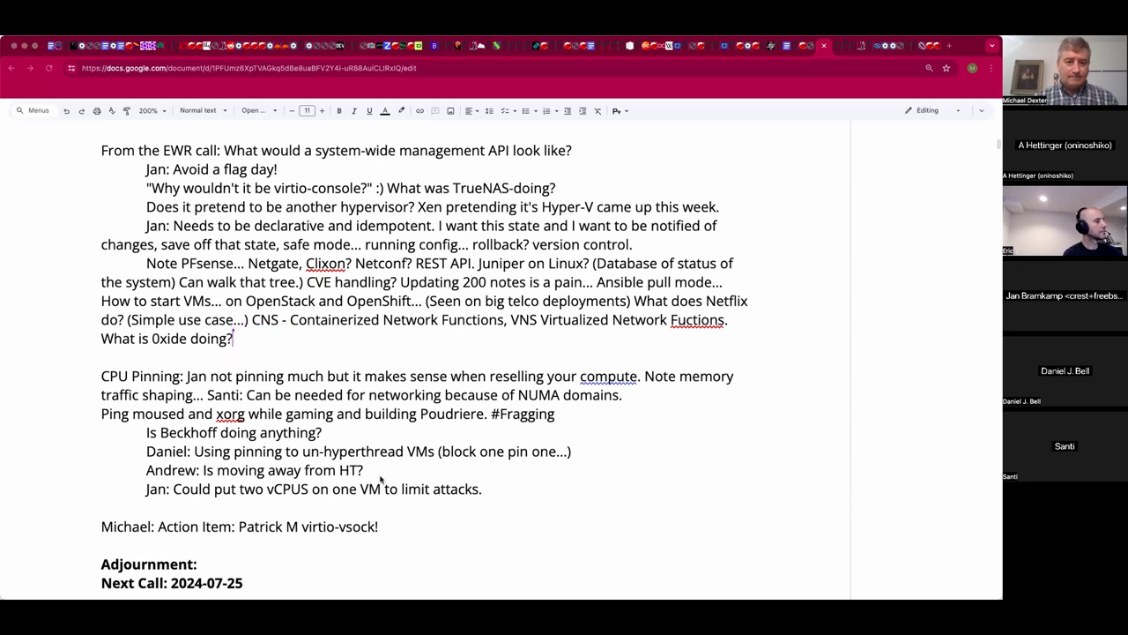
# Enter '17:4x UTC' after the Adjournment: heading.
pyautogui.click(286, 564)
pyautogui.write('17')
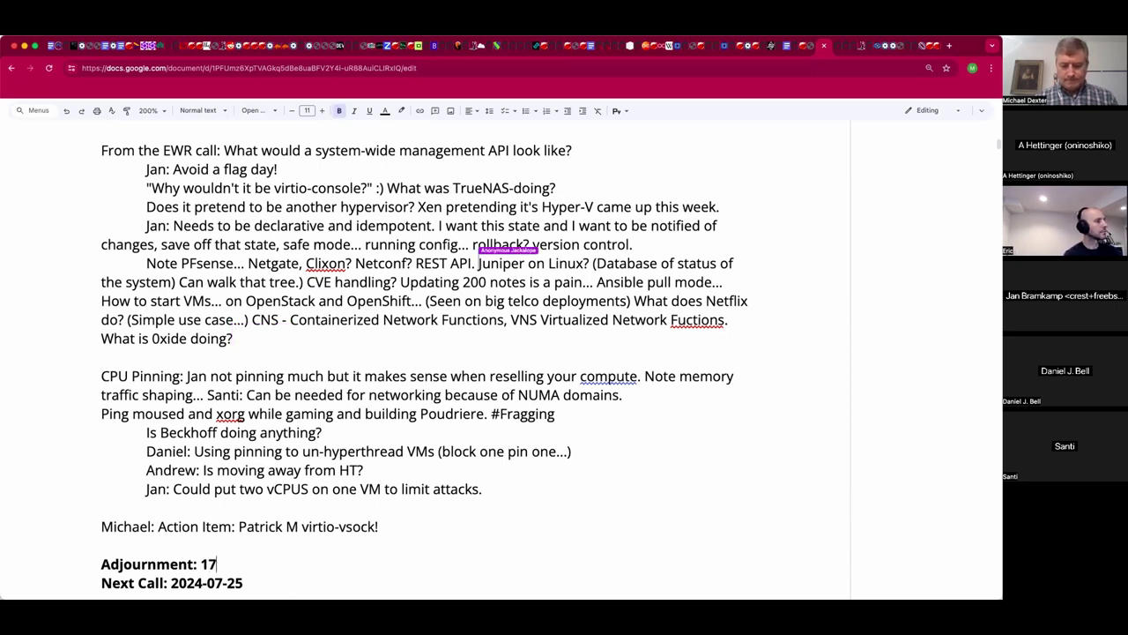
pyautogui.write(':4')
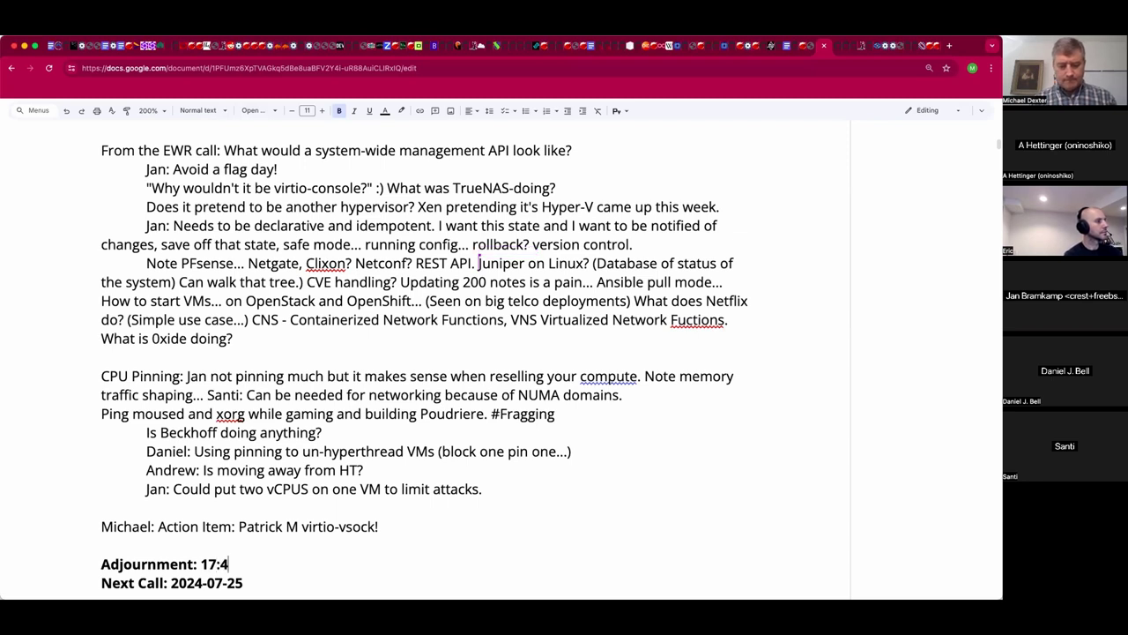
pyautogui.write('x UTC')
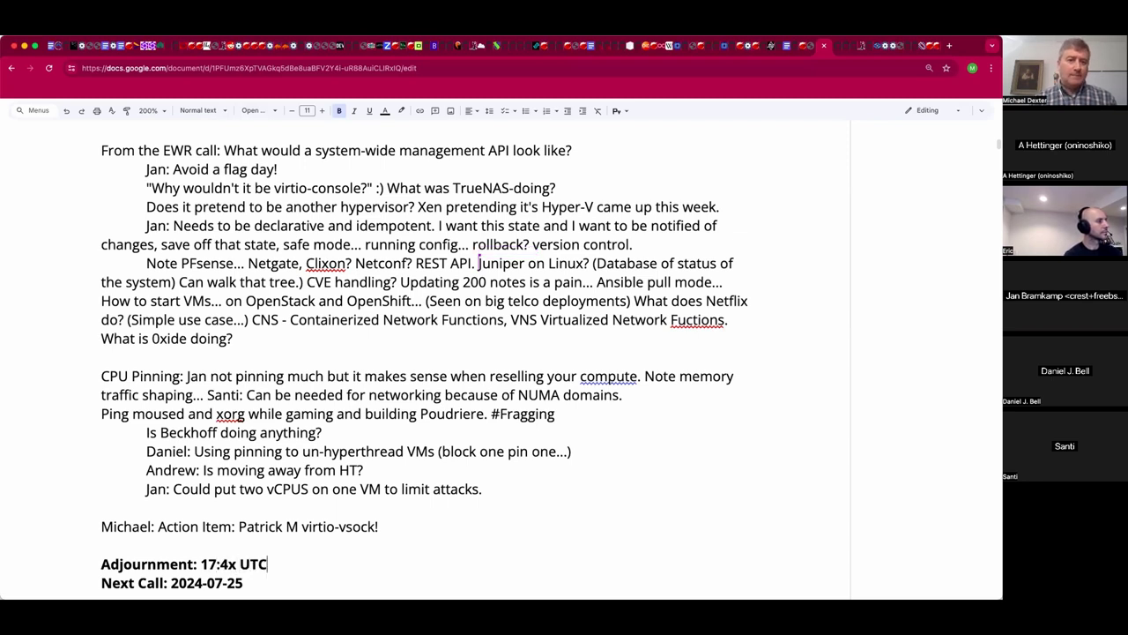
pyautogui.click(102, 544)
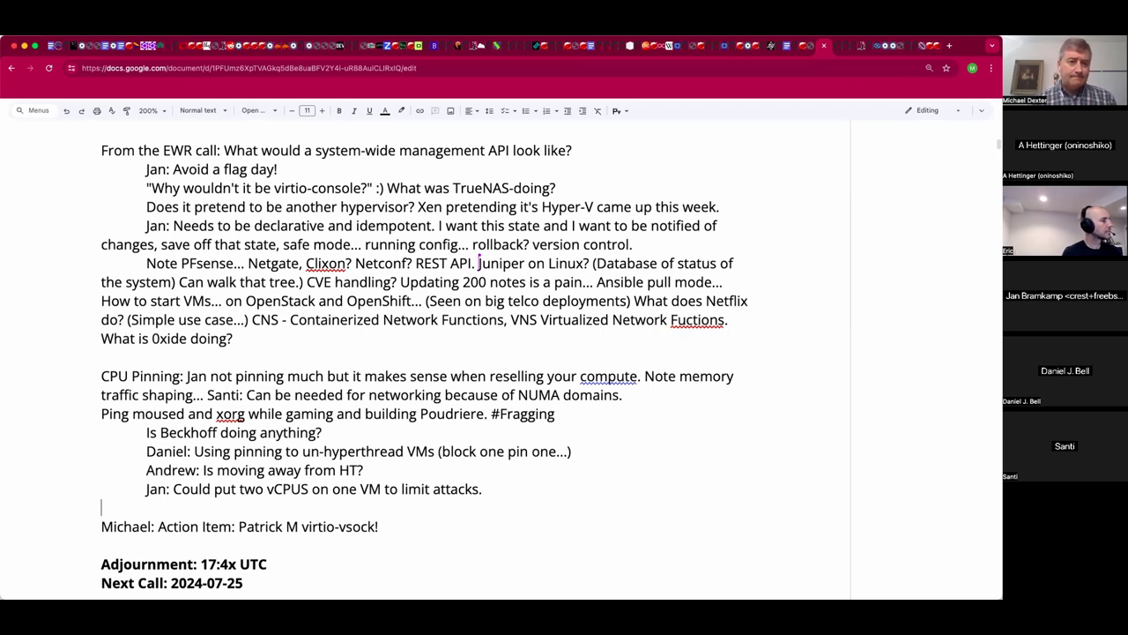
# Add the question 'Is anyone working on multi-queue Vnet/VPP?' followed by a possible contributor's name.
pyautogui.press('Return')
pyautogui.write('Santi:')
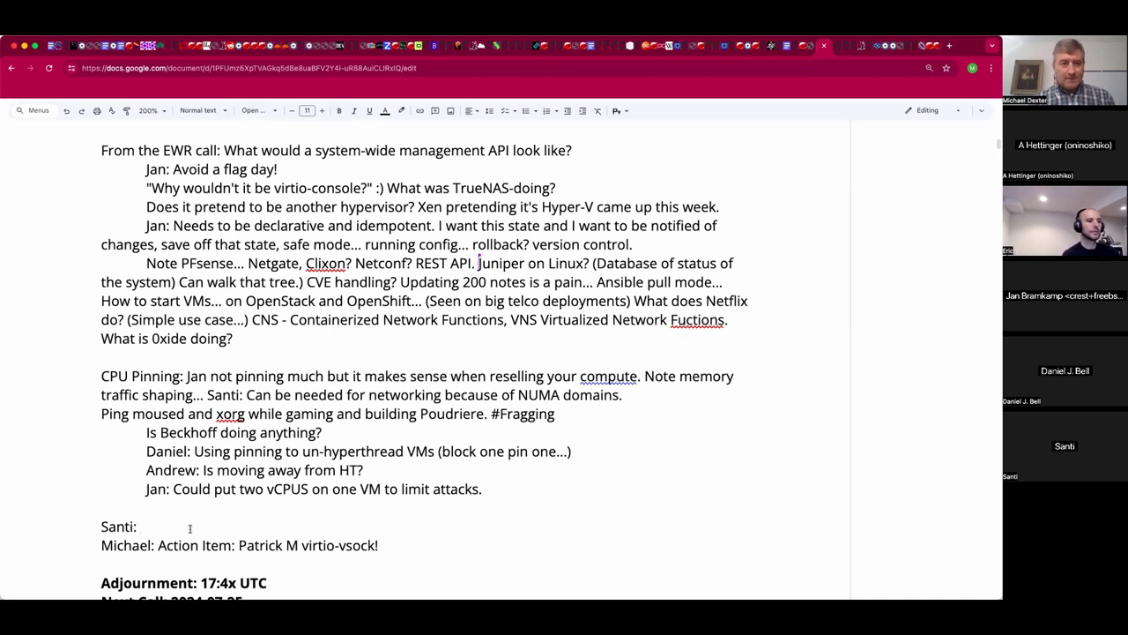
pyautogui.write('Is an')
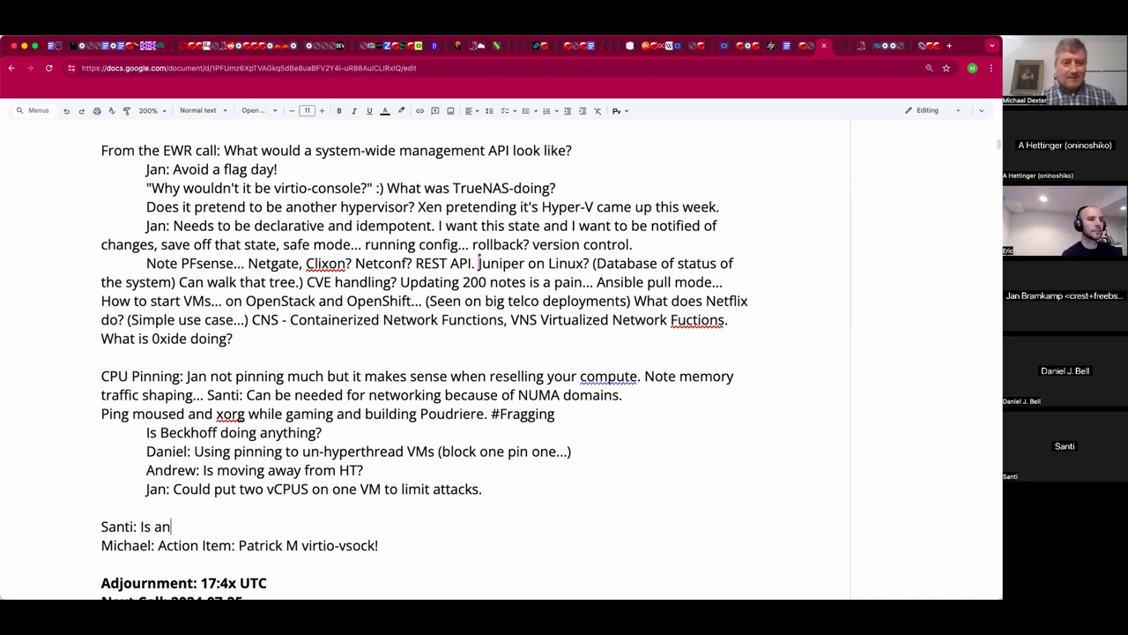
pyautogui.write('yone working on m')
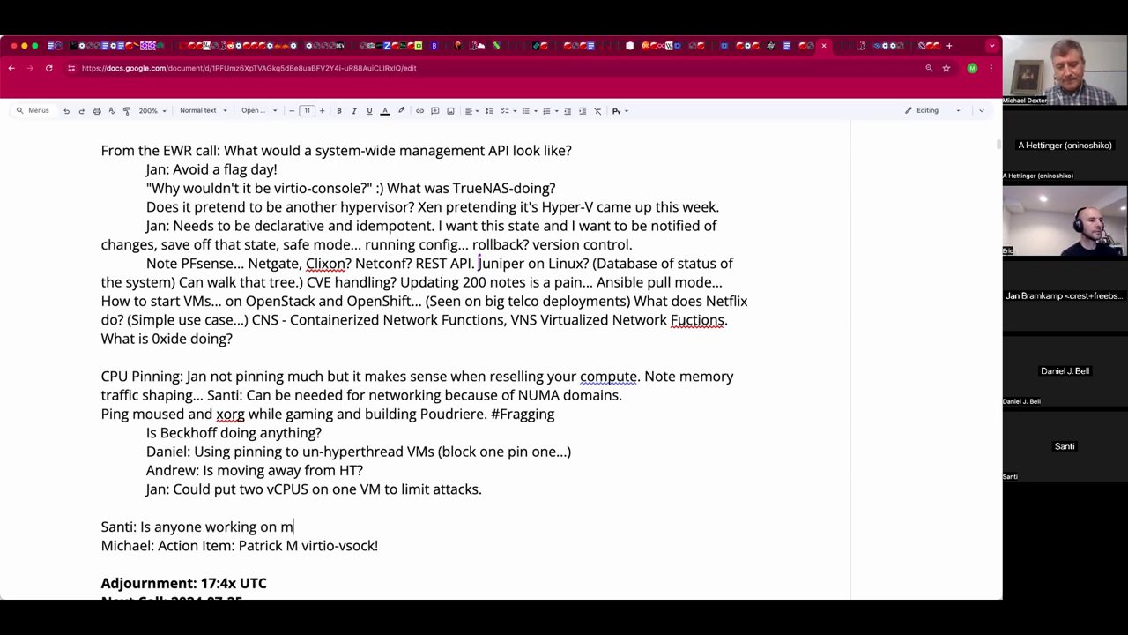
pyautogui.write('ulti-q')
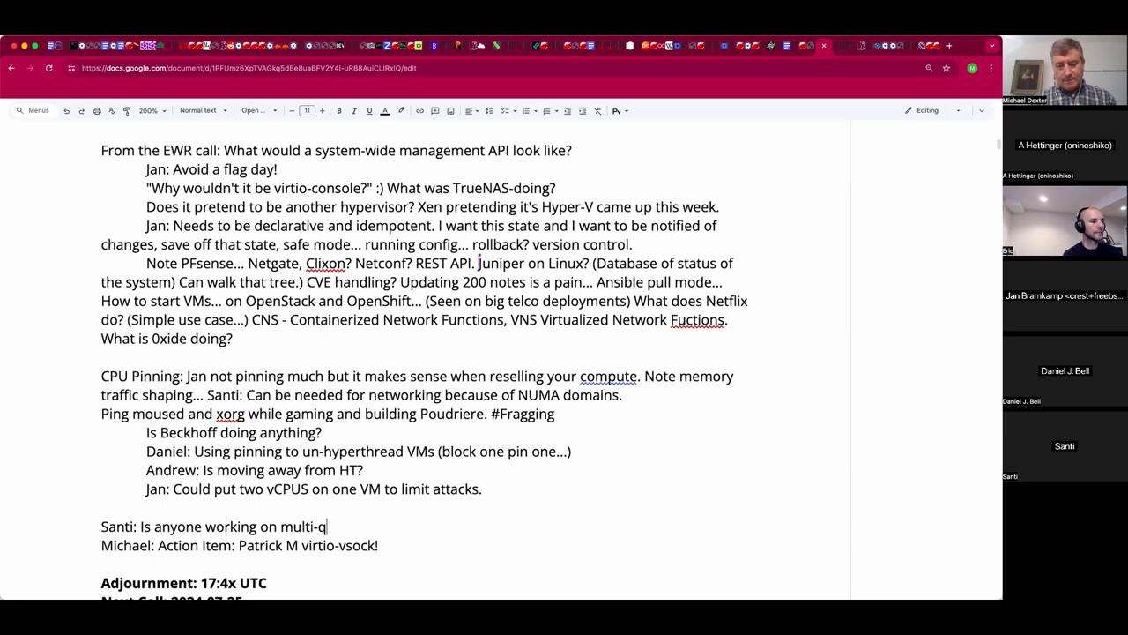
pyautogui.write('ueue V')
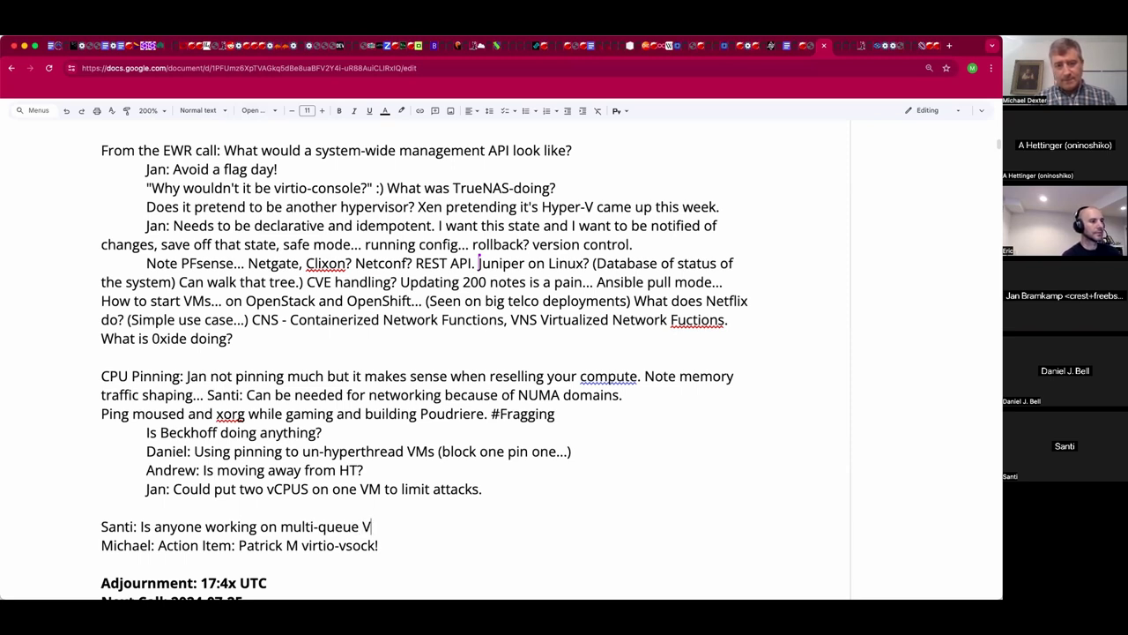
pyautogui.write('net/VPP')
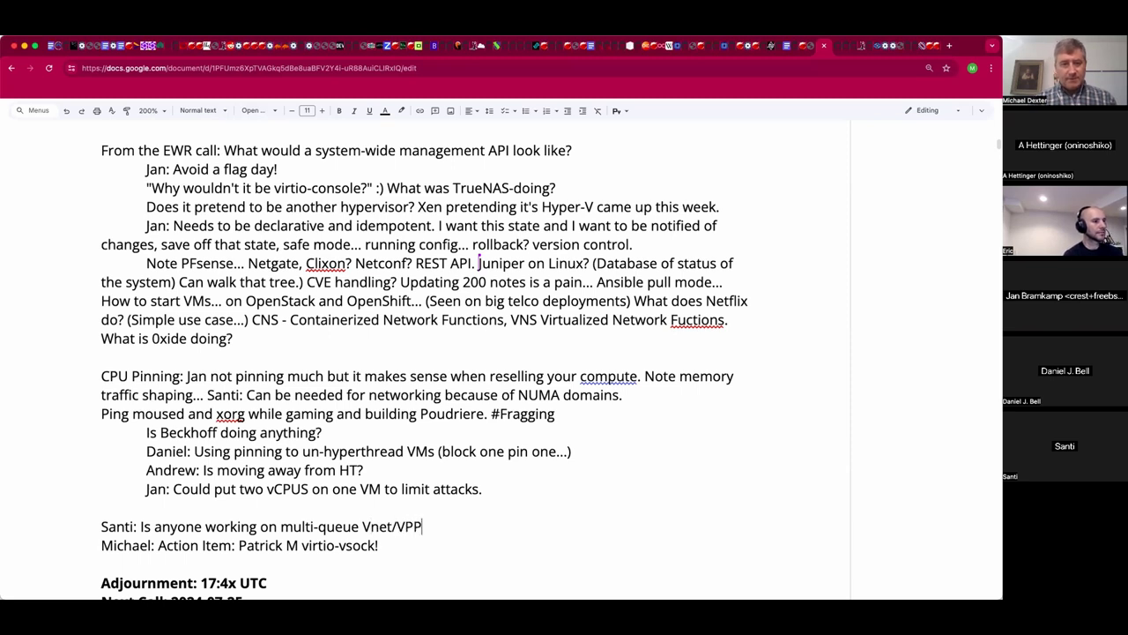
pyautogui.press('Return')
pyautogui.press('Left')
pyautogui.write('?')
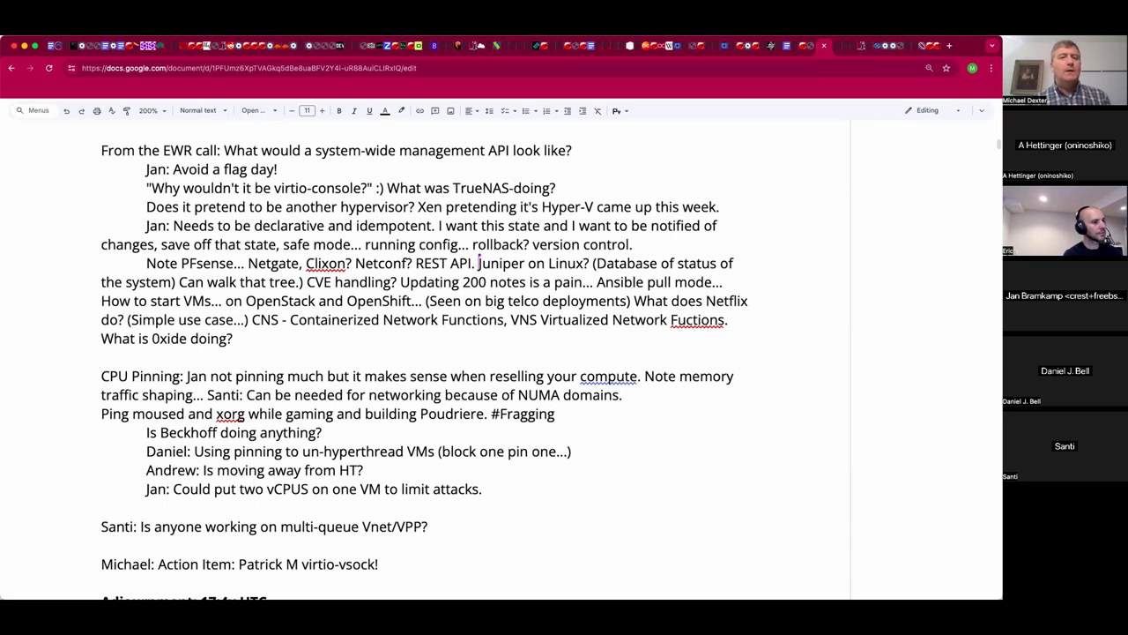
pyautogui.write(' To')
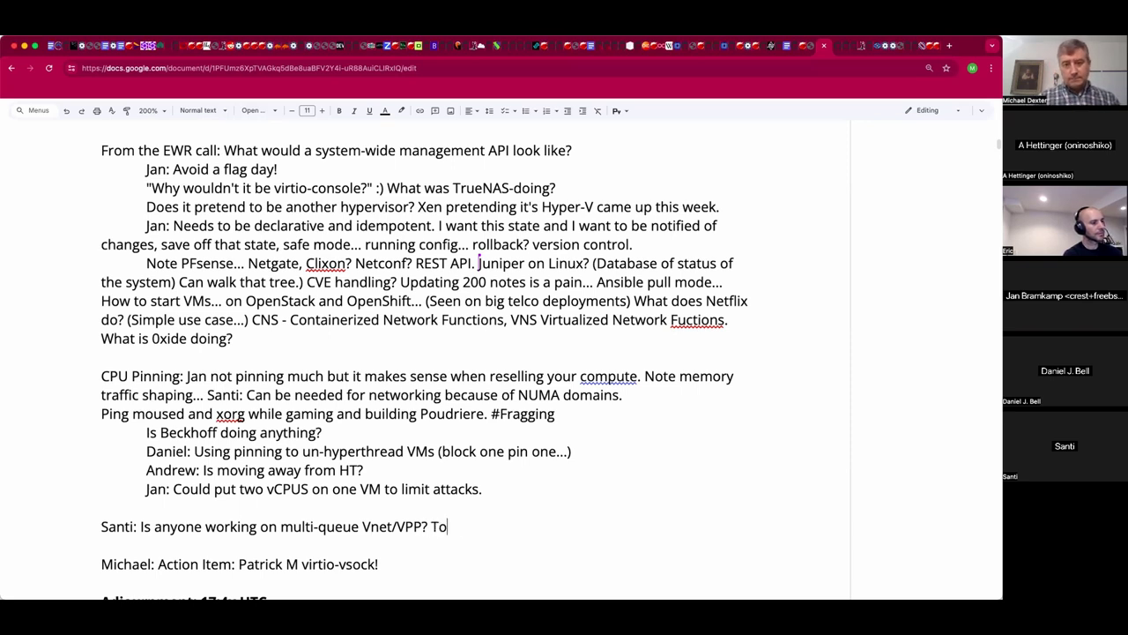
pyautogui.write('m Jones?')
pyautogui.scroll(-1, 185, 534)
pyautogui.scroll(-2, 185, 534)
pyautogui.click(237, 486)
pyautogui.click(541, 486)
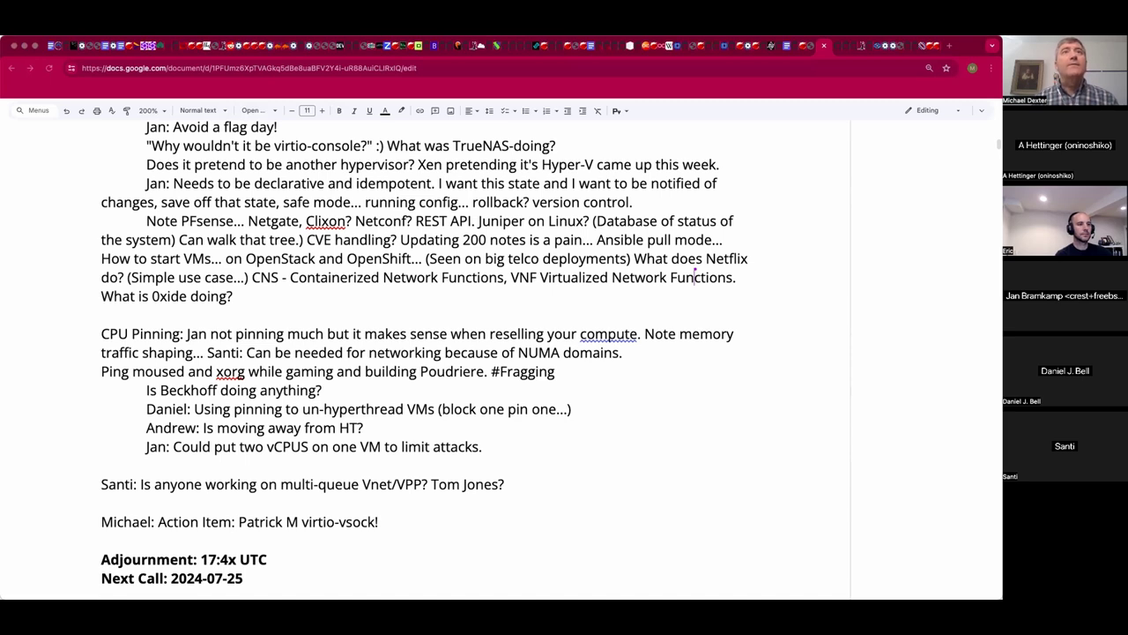
# Paste the Netgraph retry update note about net.link.ifqmaxlen below the question.
pyautogui.click(279, 503)
pyautogui.write('Antranig official Netgraph "retry" update: Have a workaround, 4096 seems high. net.link.ifqmaxlen (Normally modified by drivers/firmware) epair sets it to 4096')
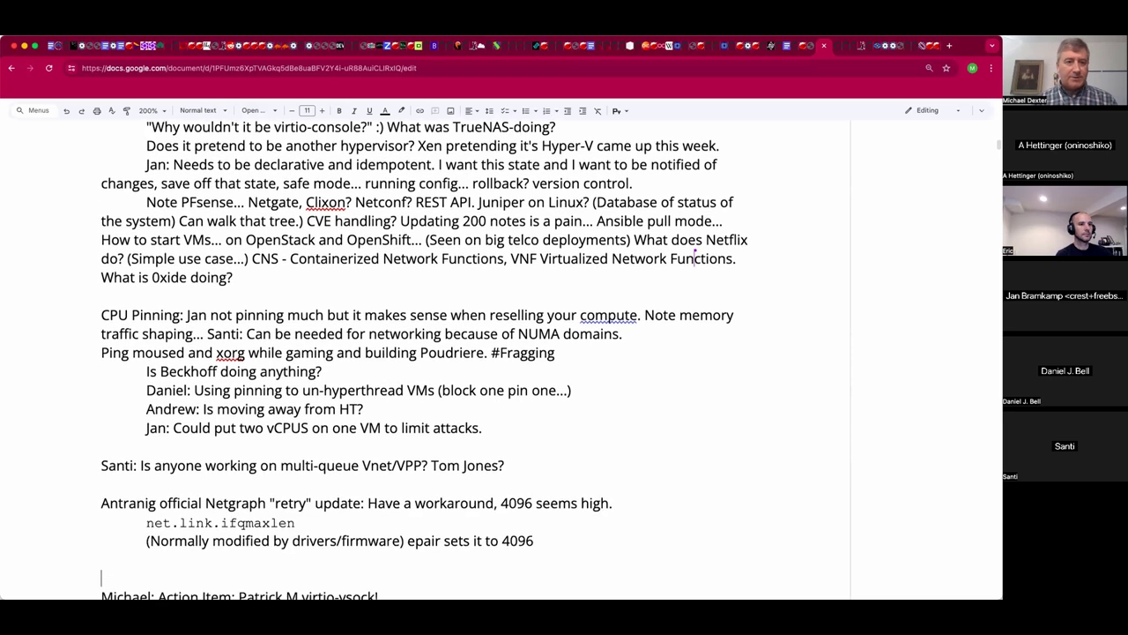
pyautogui.press('BackSpace')
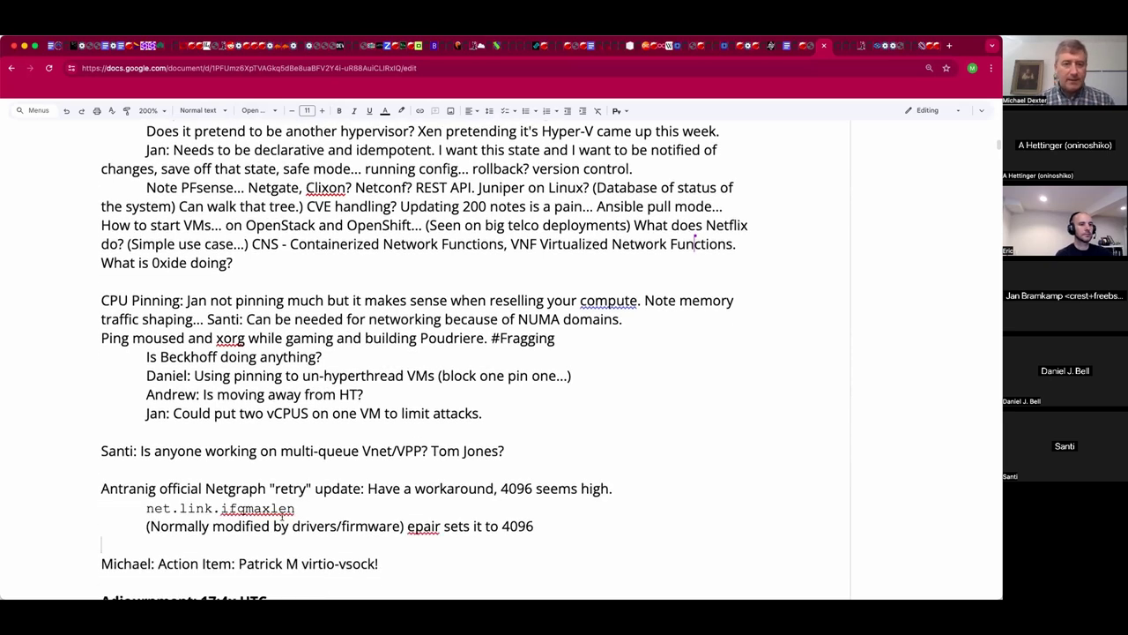
# Append ', 50 by default on Netgraph' to the epair 4096 line.
pyautogui.scroll(-1, 334, 490)
pyautogui.scroll(-3, 333, 489)
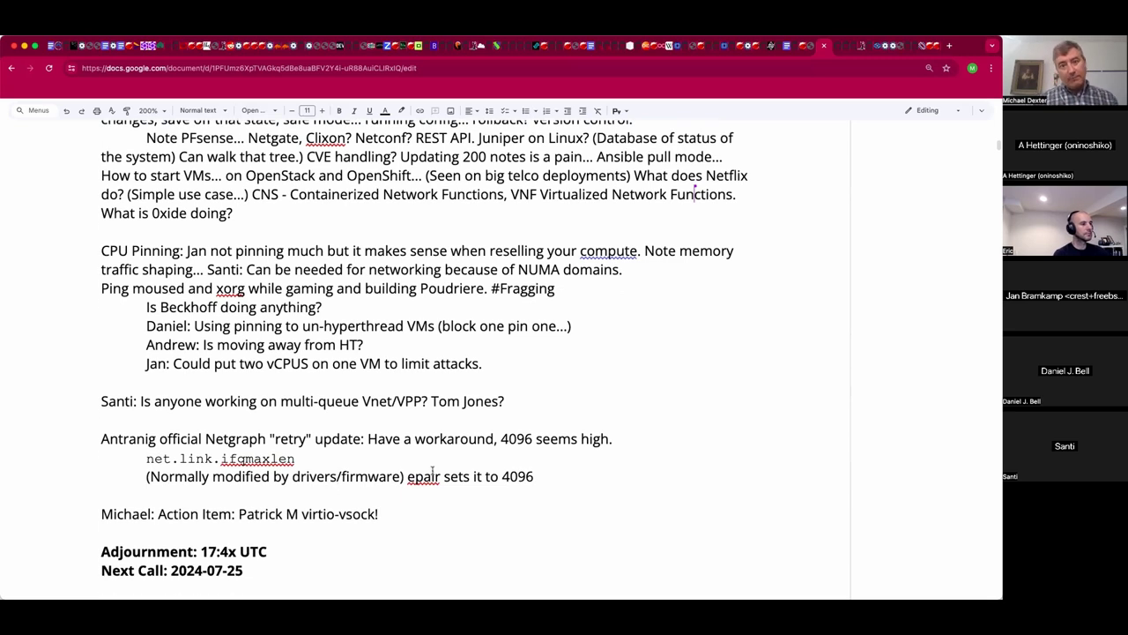
pyautogui.click(432, 473)
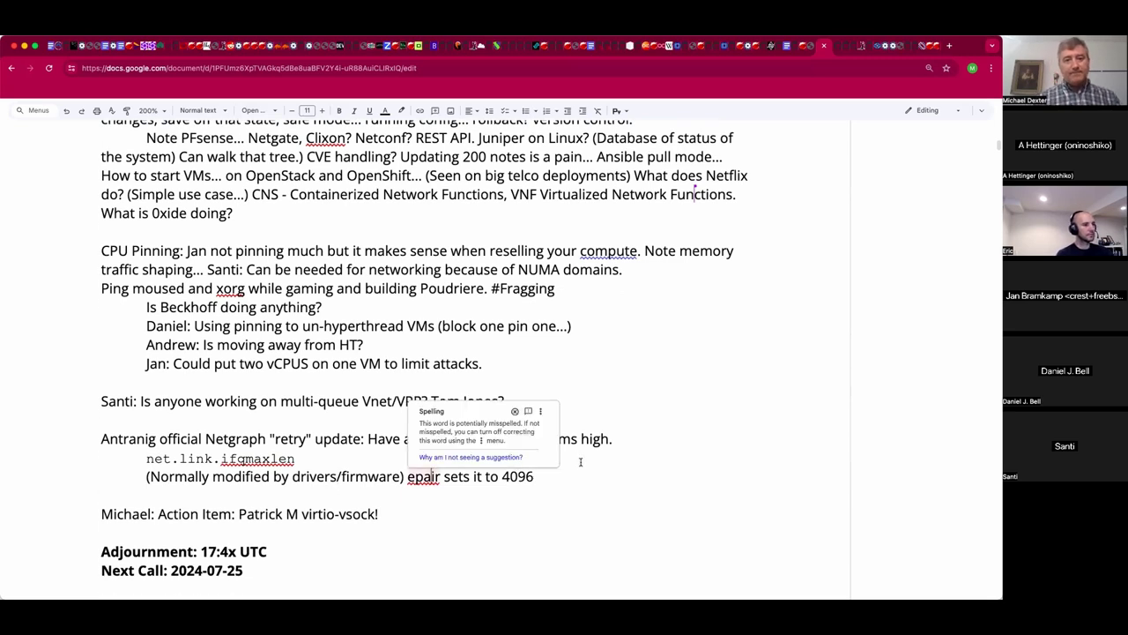
pyautogui.press('Up')
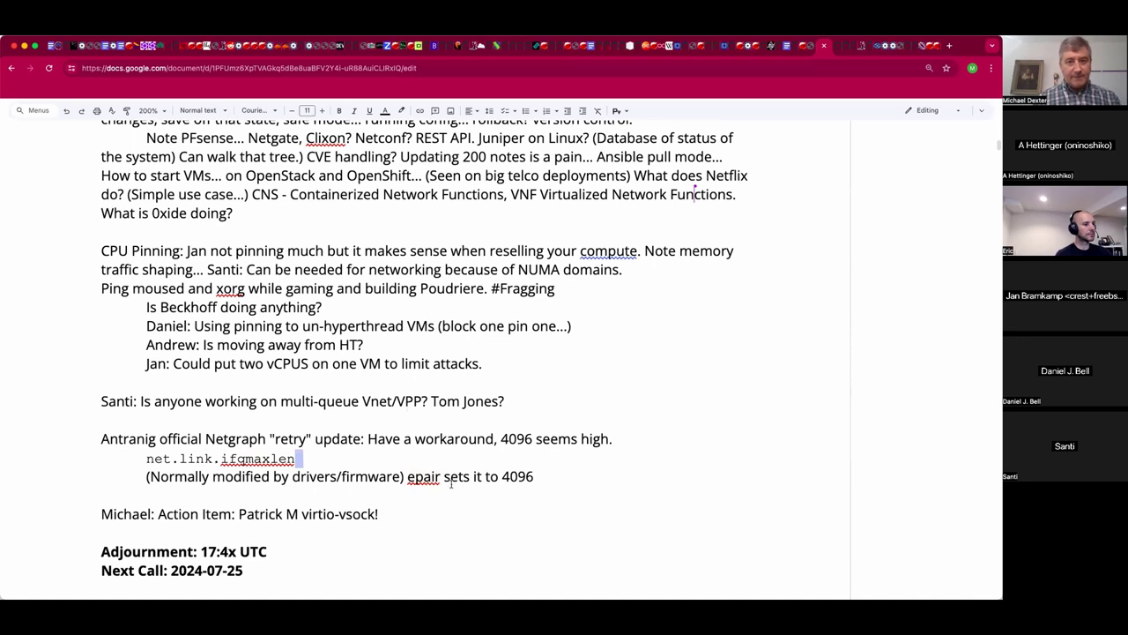
pyautogui.click(474, 478)
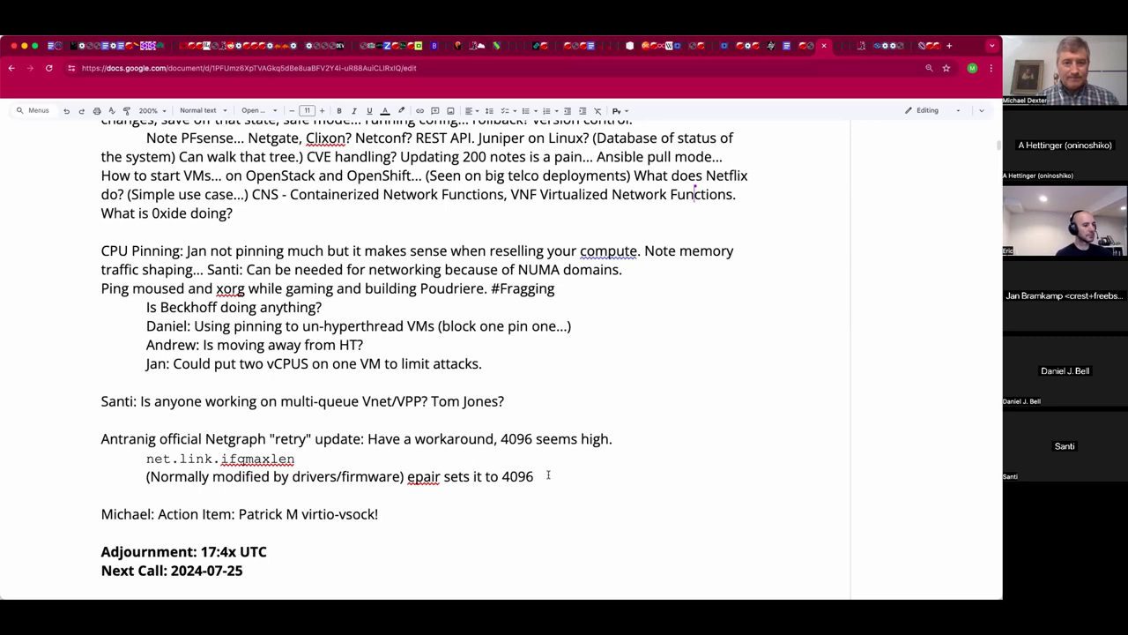
pyautogui.write(', 50 y')
pyautogui.press('BackSpace')
pyautogui.write('by ')
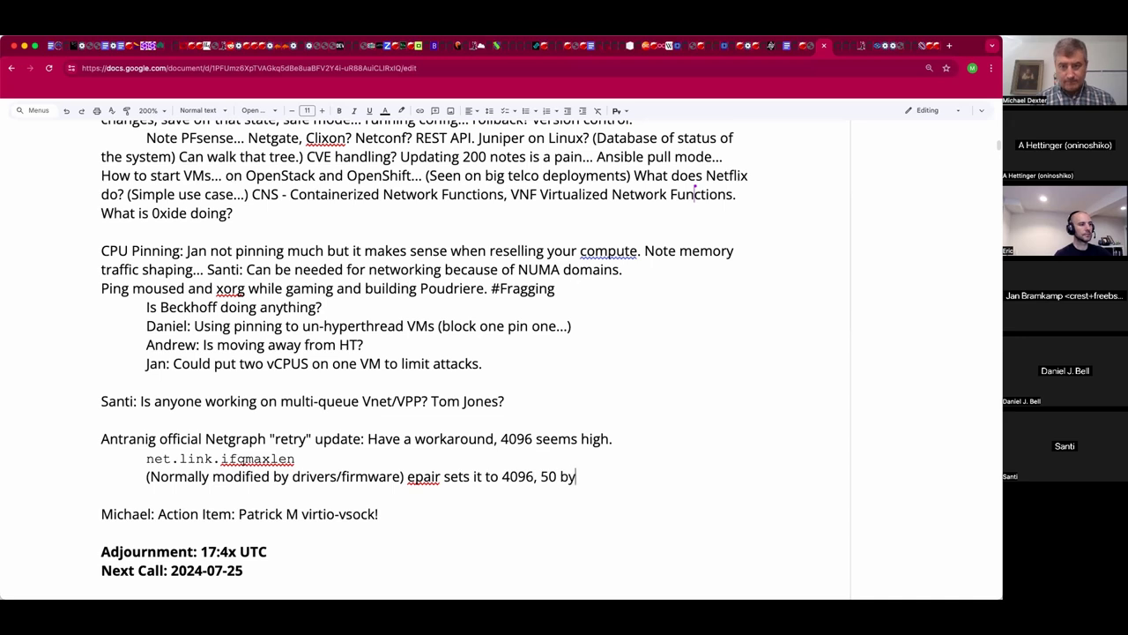
pyautogui.write('defaul')
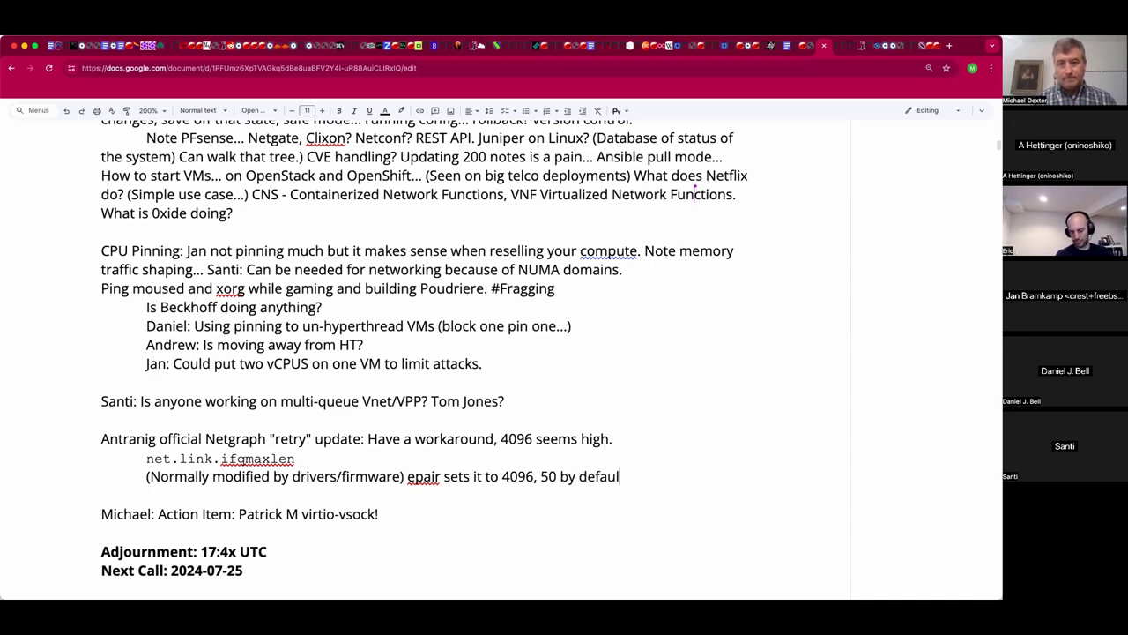
pyautogui.write('t on Netgraph')
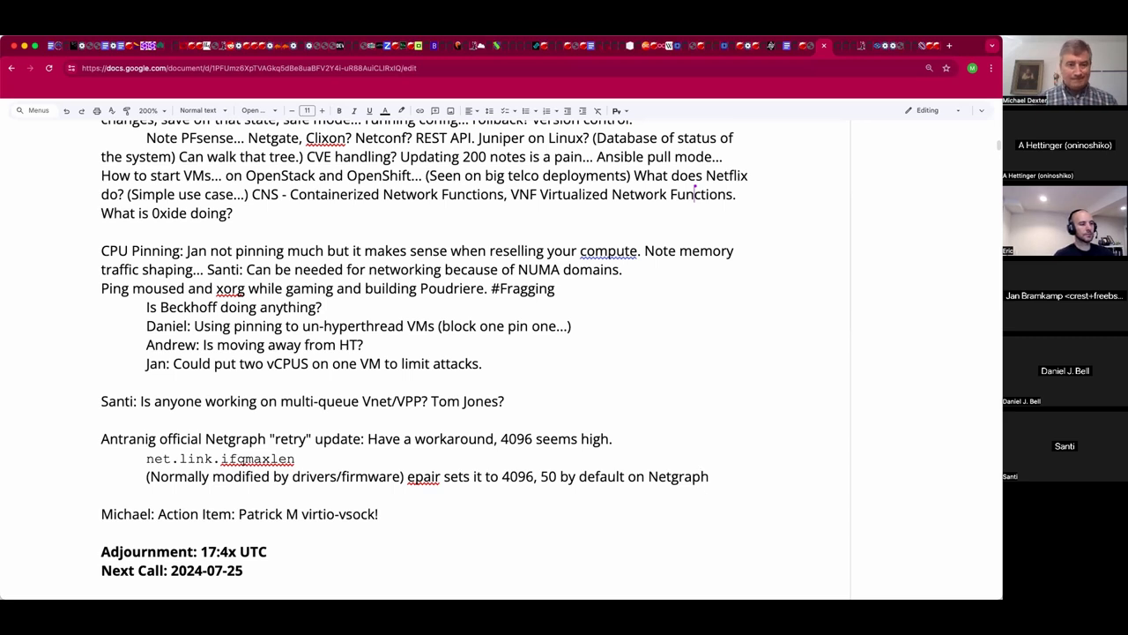
# Add lines on the 50-packet default and the e-interface driver lacking a control message.
pyautogui.press('Down')
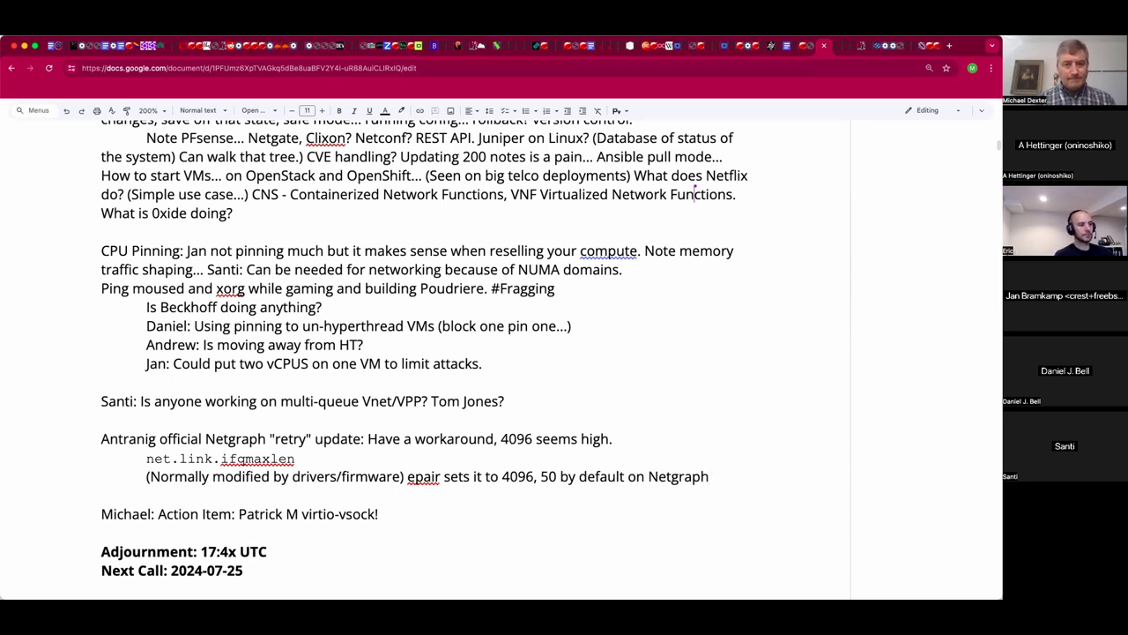
pyautogui.write('50 pack')
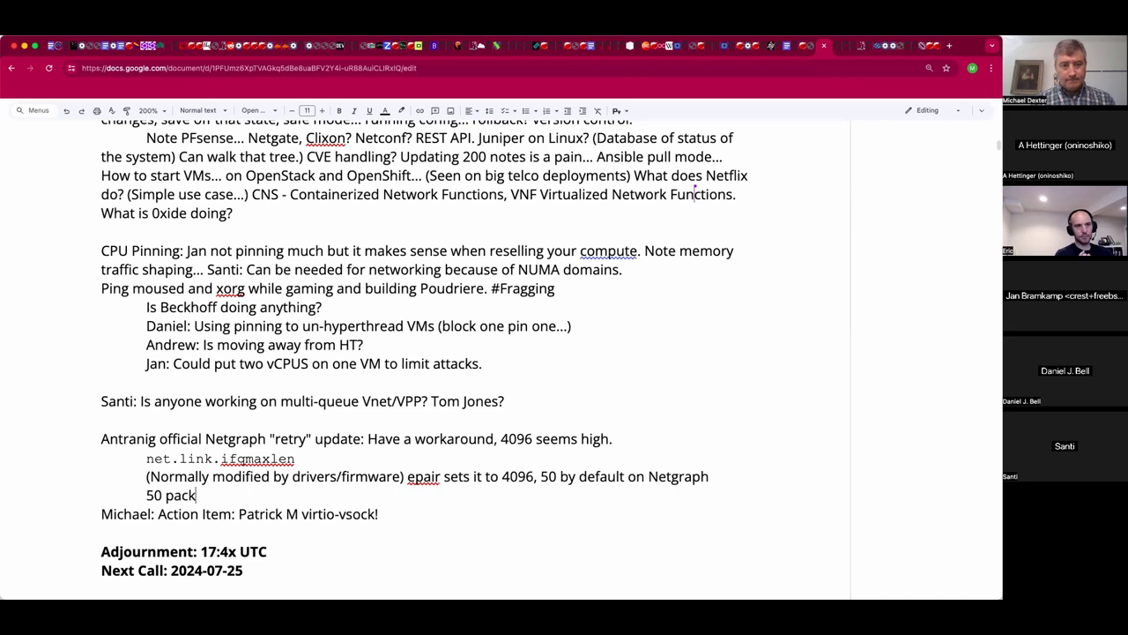
pyautogui.write('ets ma')
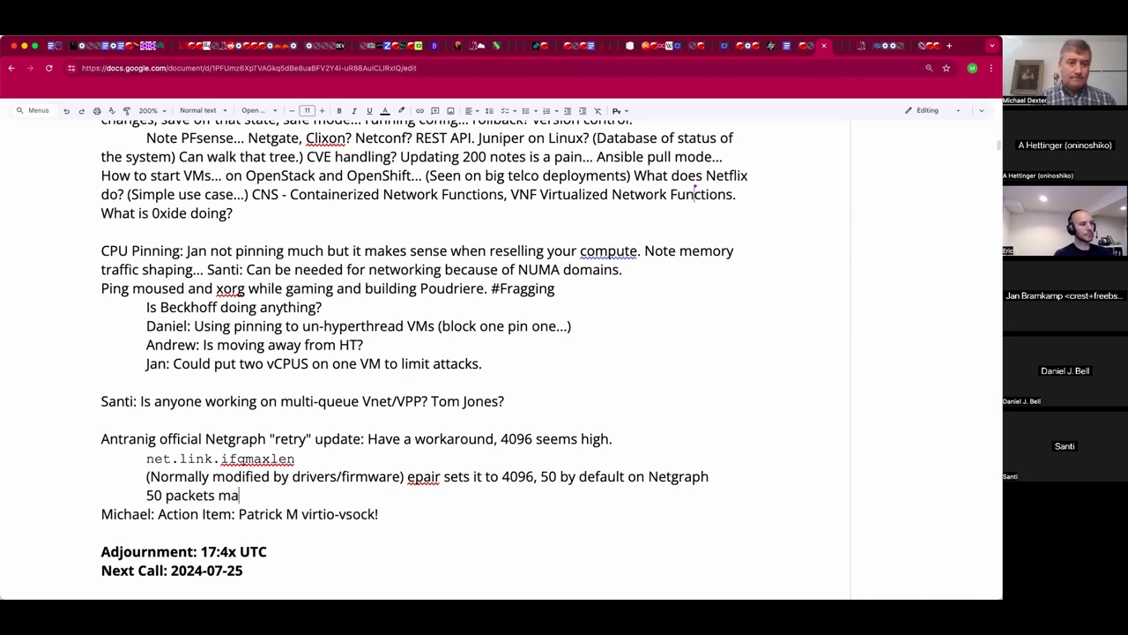
pyautogui.write('x by default. M')
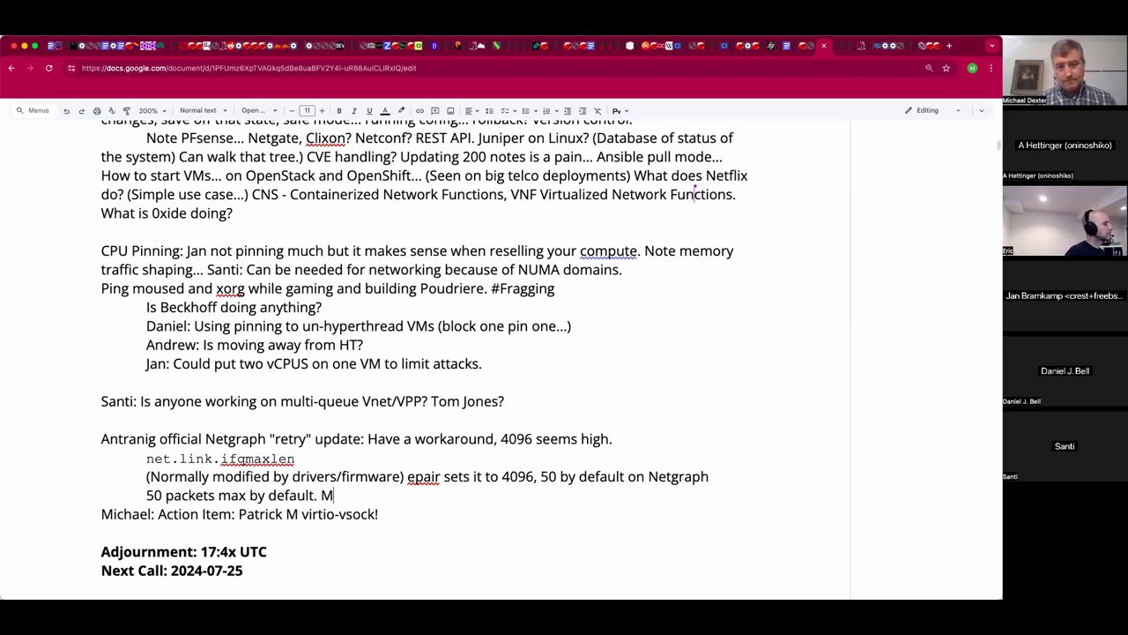
pyautogui.write('ost real drivers increase that')
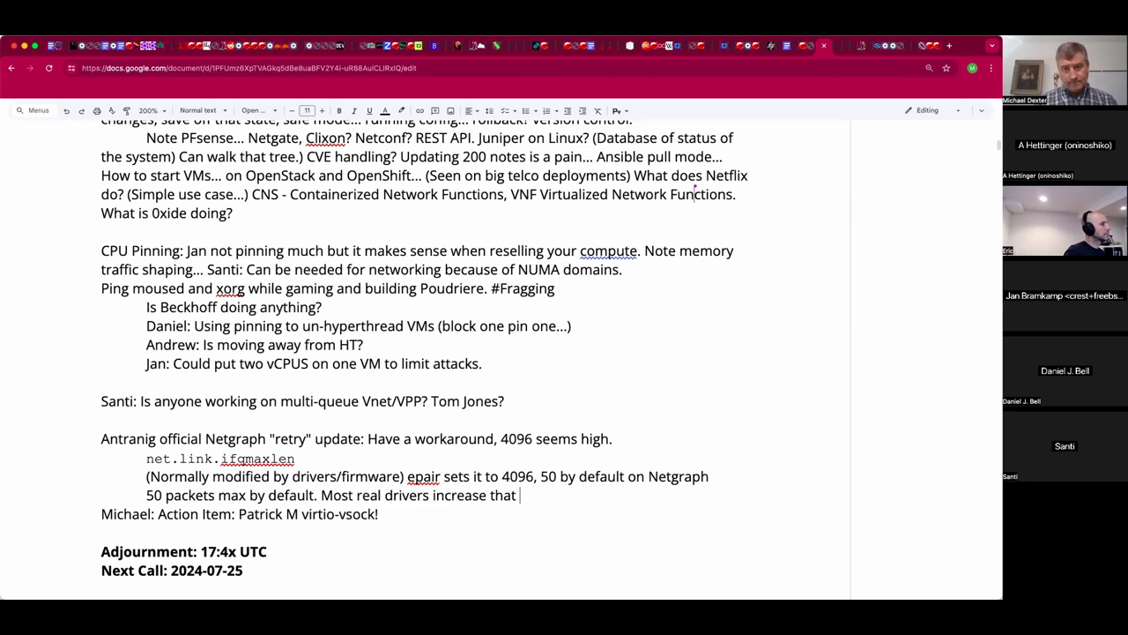
pyautogui.press('Return')
pyautogui.press('Tab')
pyautogui.write('The e-interface driver does not ')
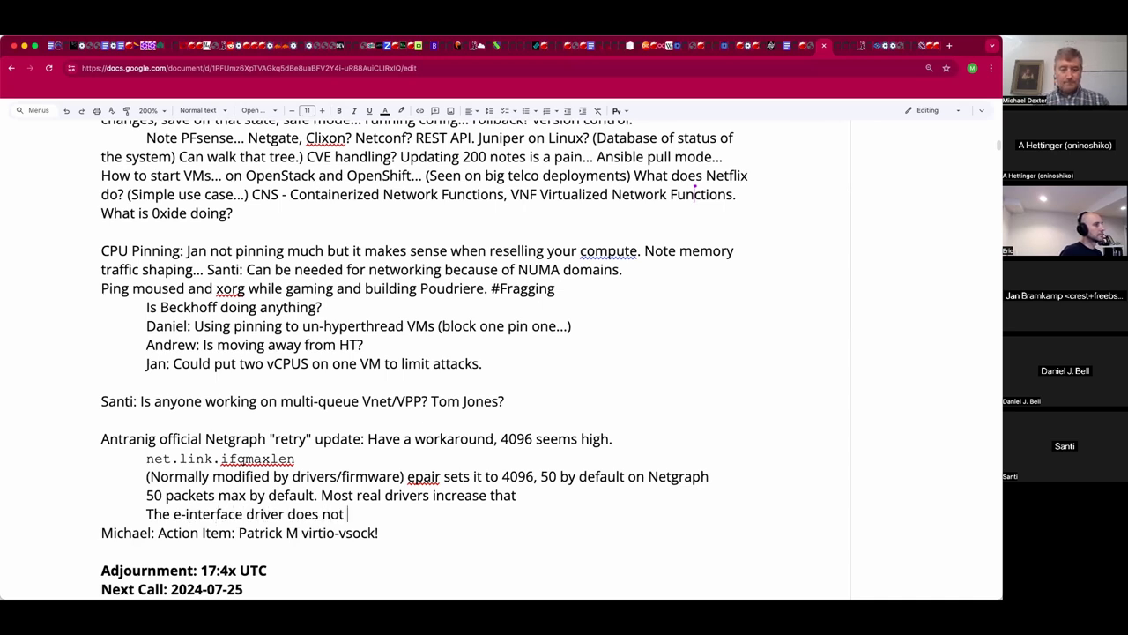
pyautogui.write('adjust that and there is no control message.')
pyautogui.press('Return')
pyautogui.press('Left')
pyautogui.press('Up')
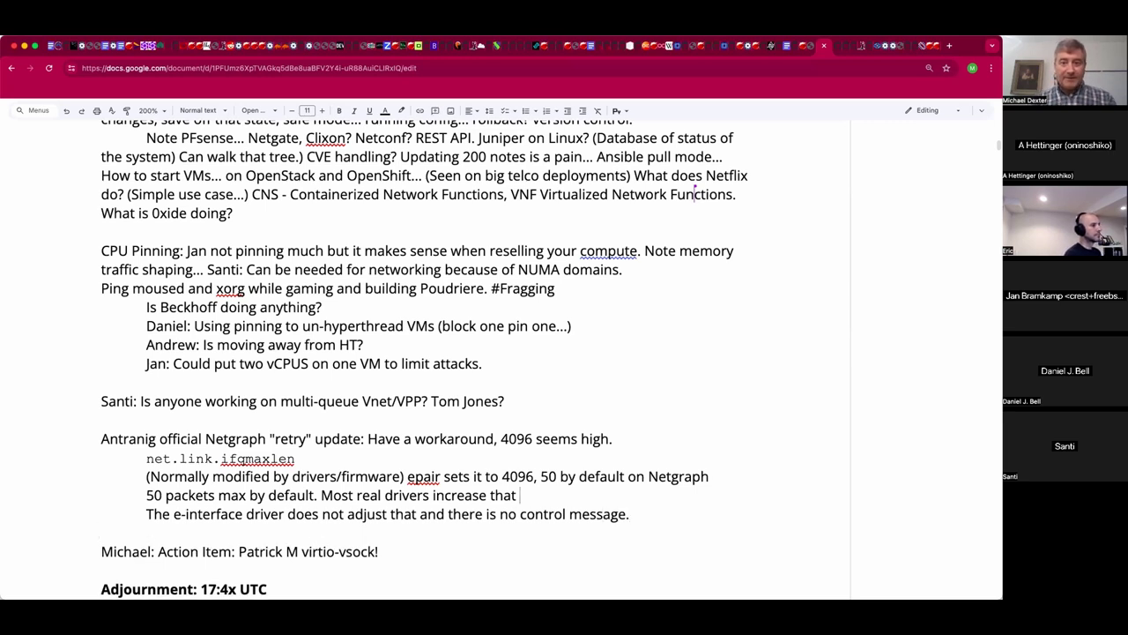
pyautogui.press('BackSpace')
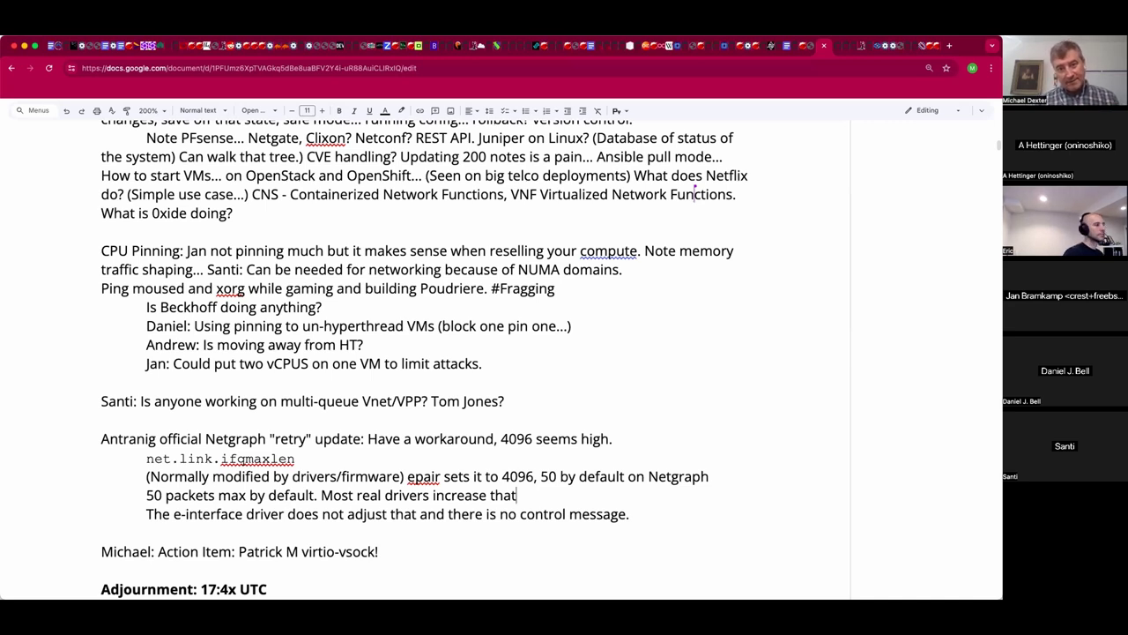
pyautogui.write('.')
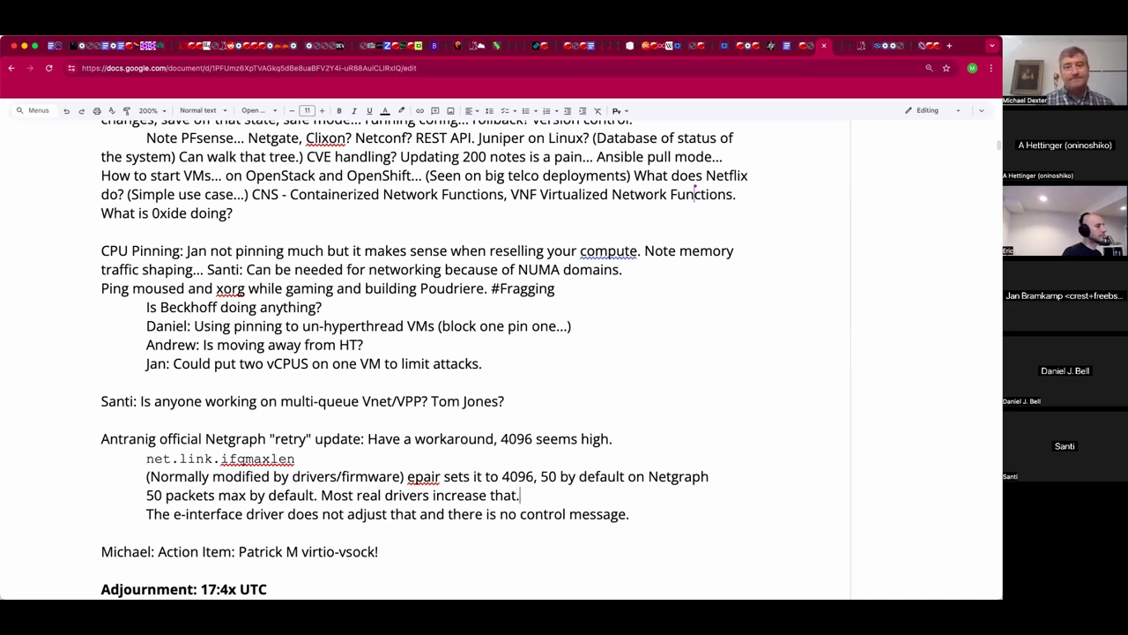
# Add 'A READ-ONLY LOADER TUNABLE not adjustable at run-time.' and paste the VxLAN over WG update.
pyautogui.click(146, 532)
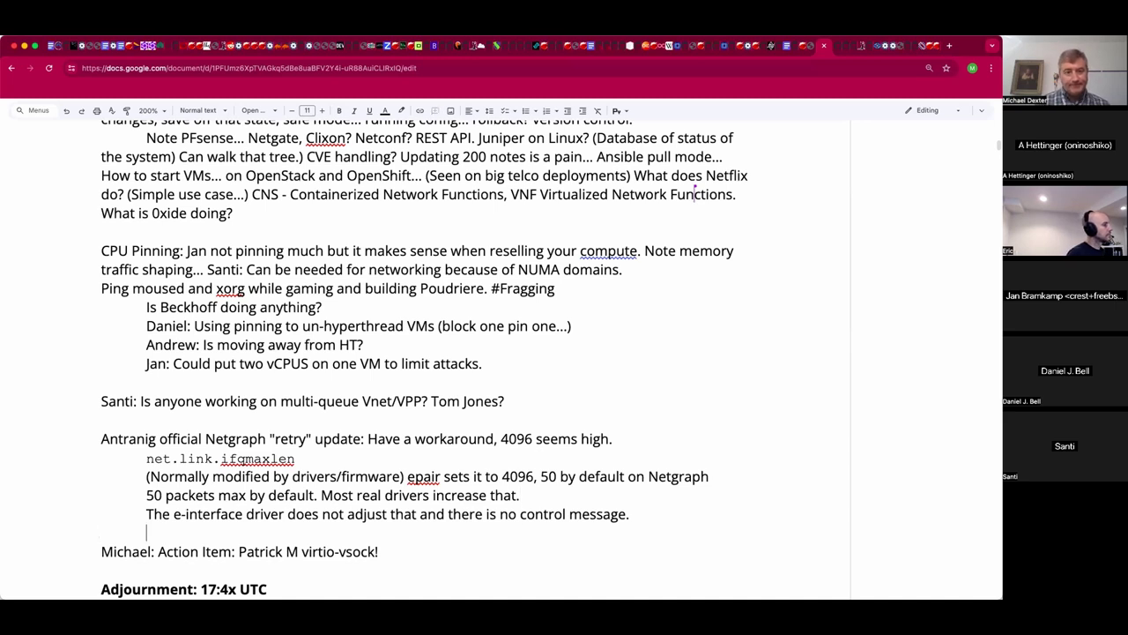
pyautogui.write('A LOADER ')
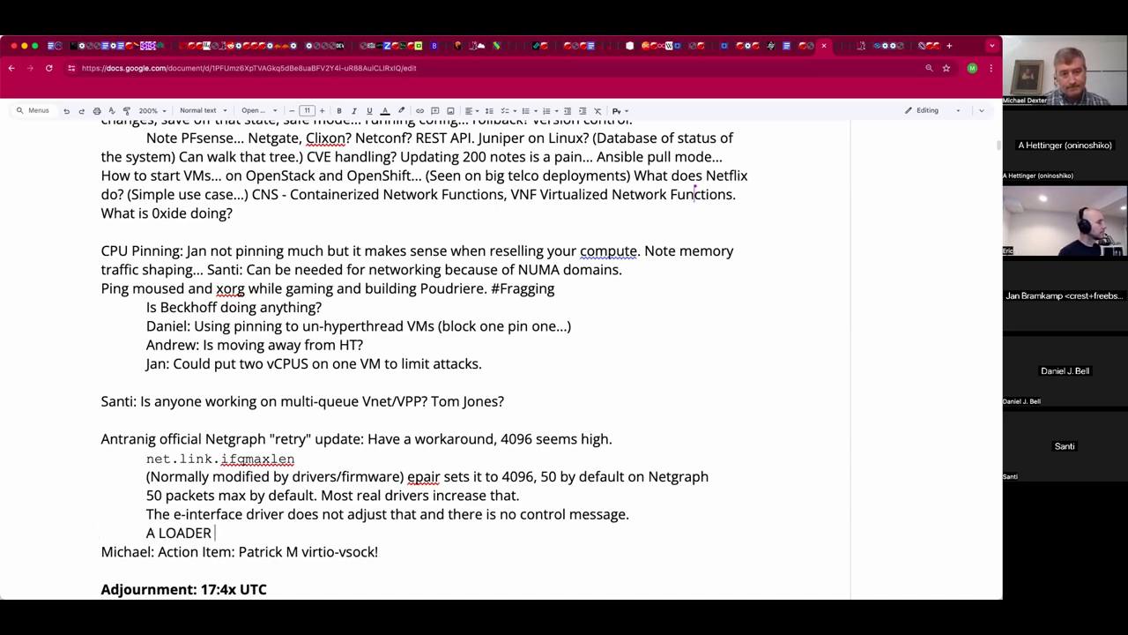
pyautogui.write('TUNABLE ')
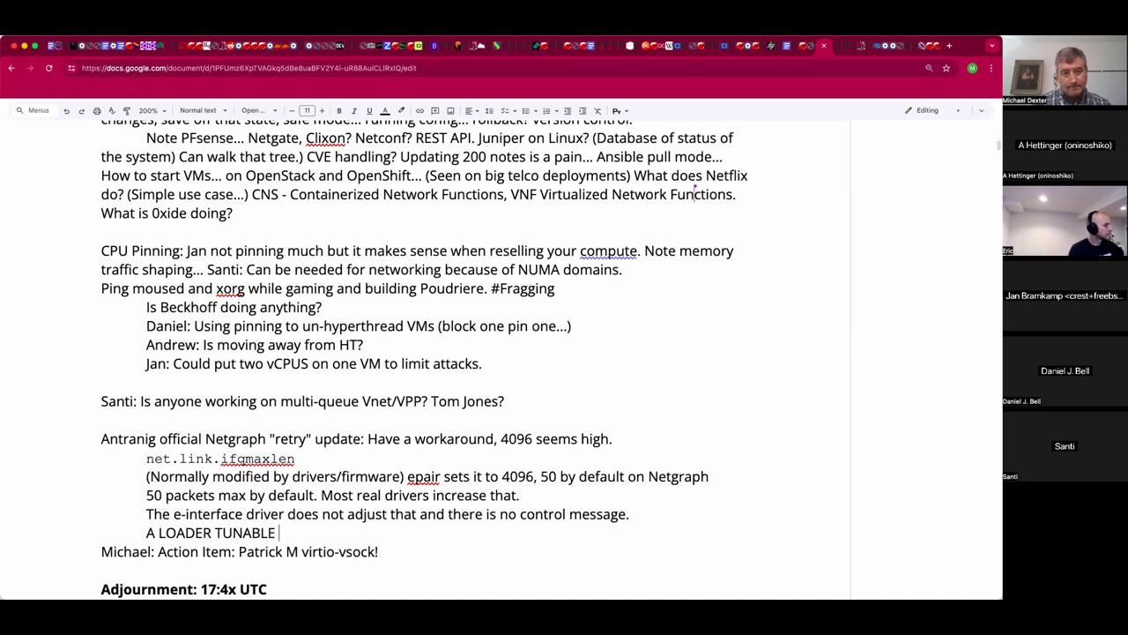
pyautogui.write('not')
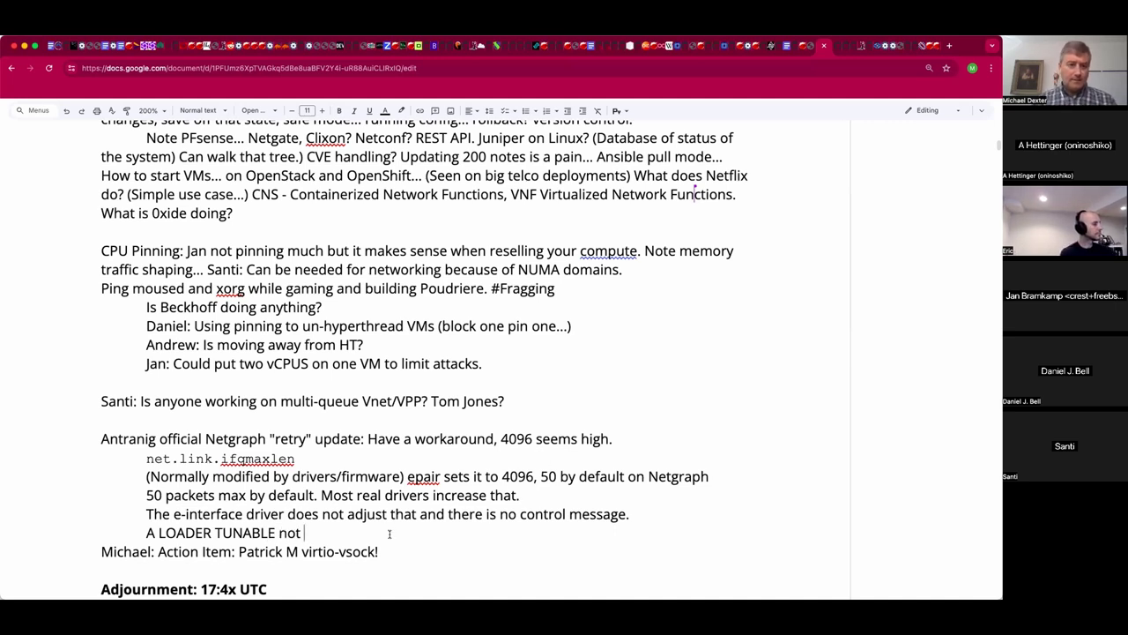
pyautogui.click(155, 532)
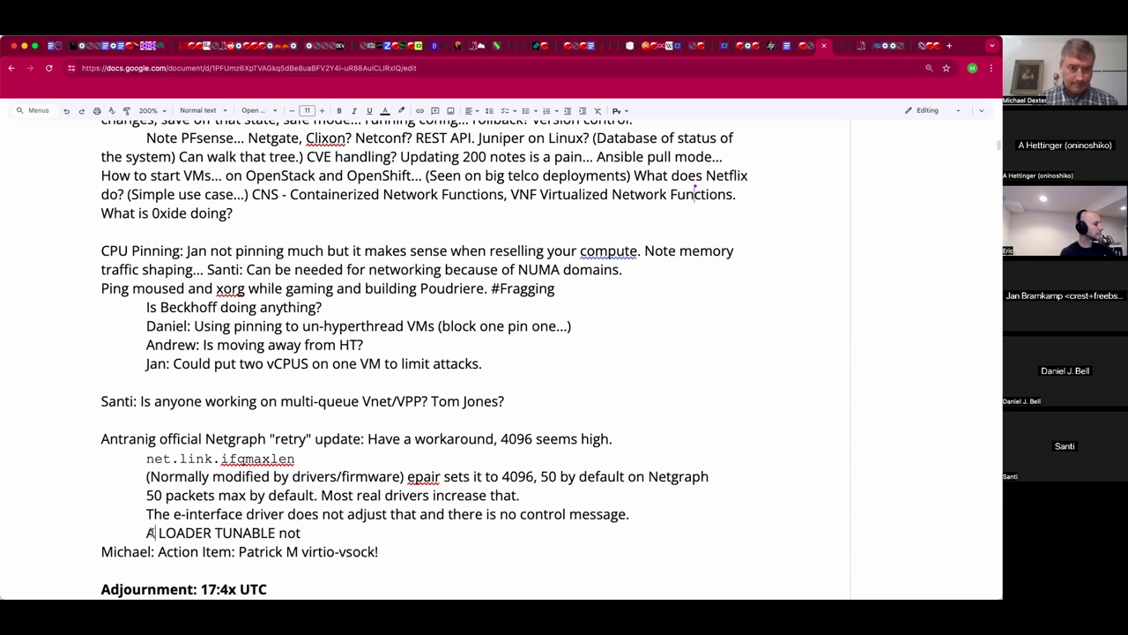
pyautogui.write('READ-ONLY')
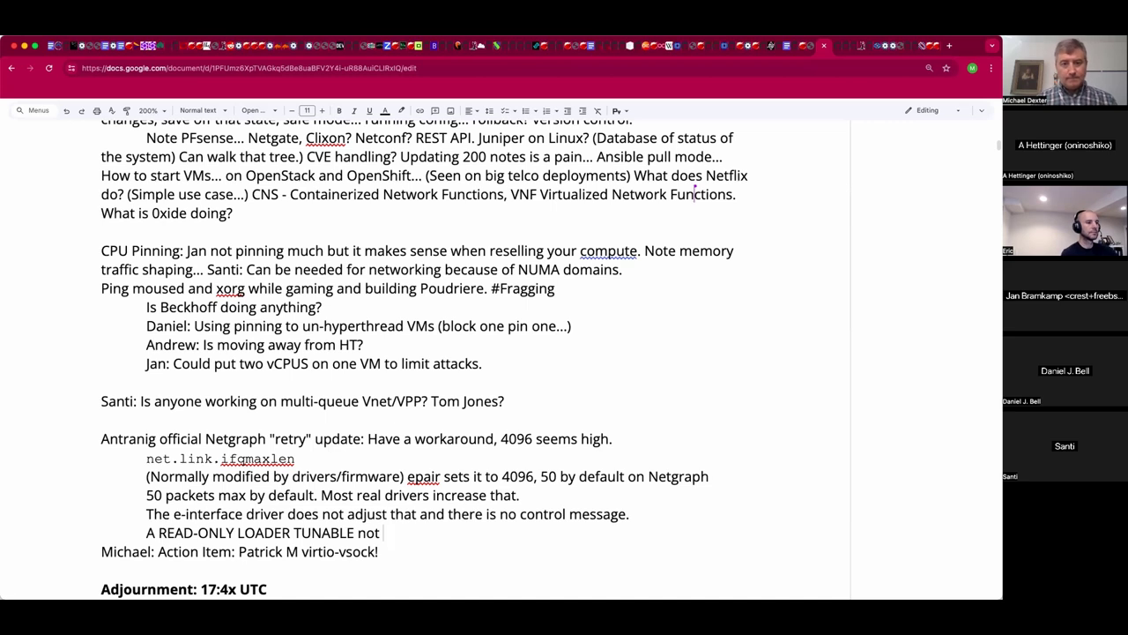
pyautogui.write('adjusa')
pyautogui.press('BackSpace')
pyautogui.write('table ')
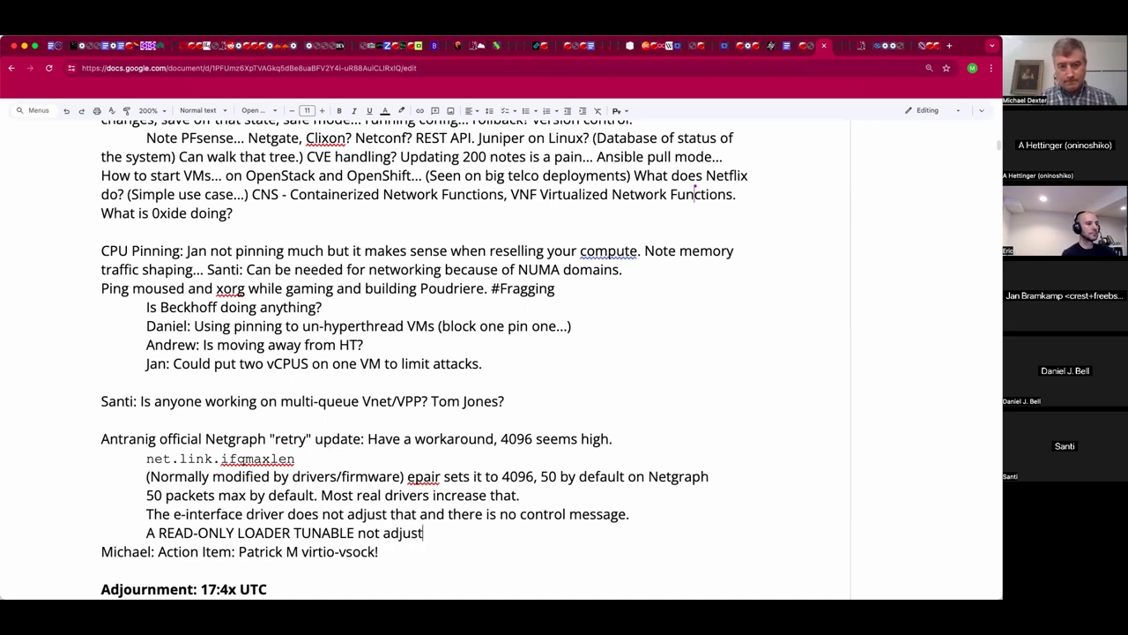
pyautogui.write('at run-time.')
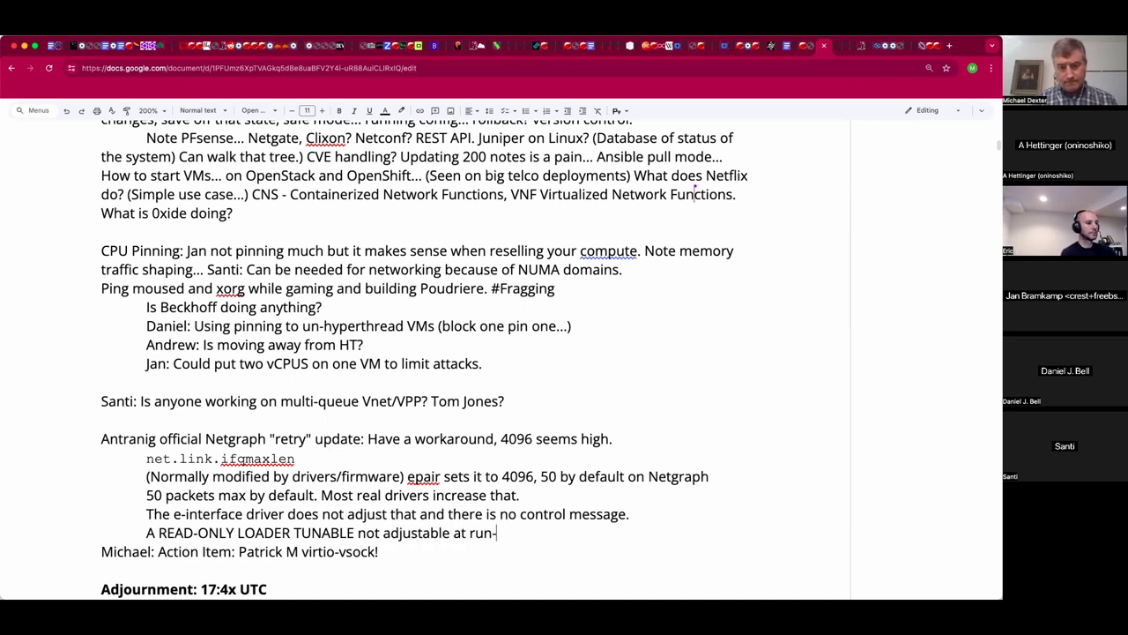
pyautogui.press('Return')
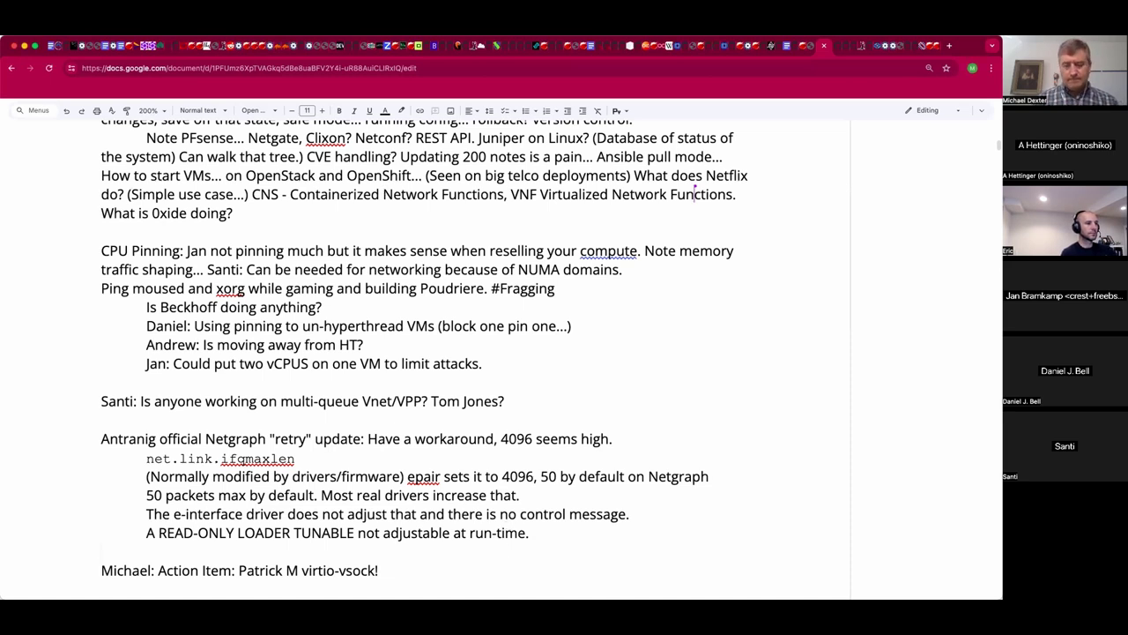
pyautogui.write('VxLAN over WG Update: Nice fresh article from Sefano posted Monday!')
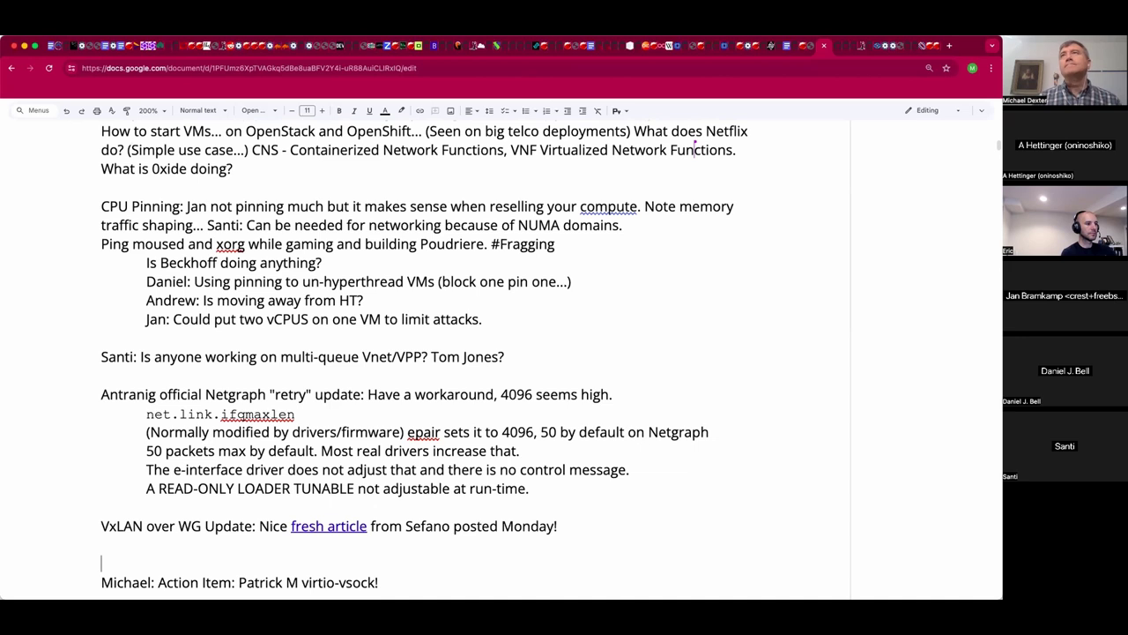
# Paste the 'Look at D39374 ng_eiface(4)' line under net.link.ifqmaxlen, unbulleted and indented with the sub-notes.
pyautogui.press('super+Tab')
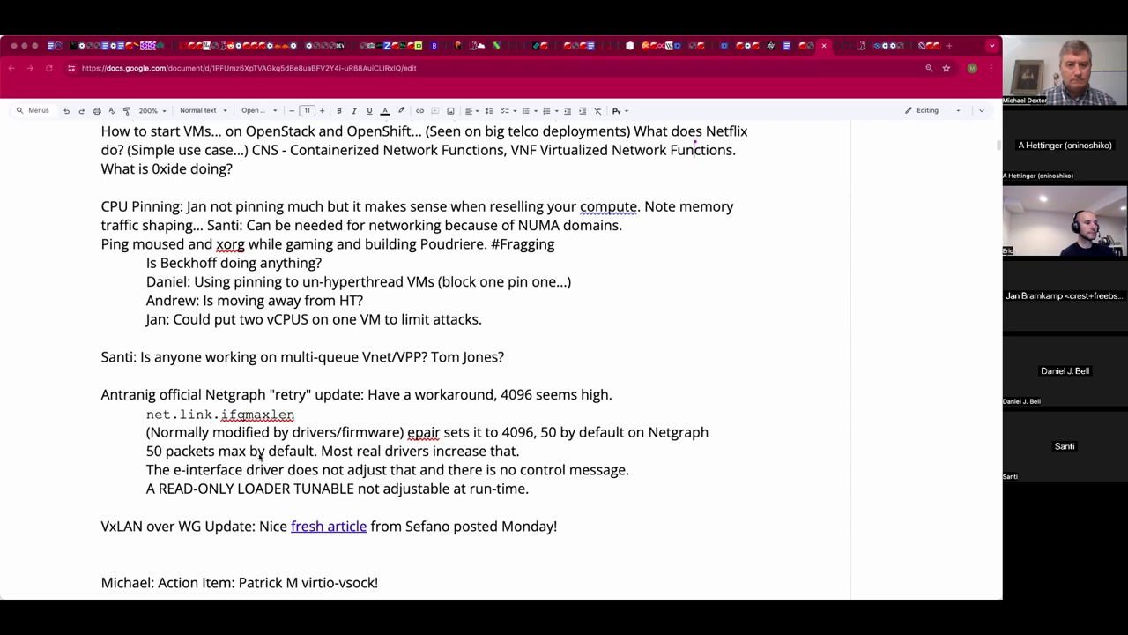
pyautogui.click(325, 406)
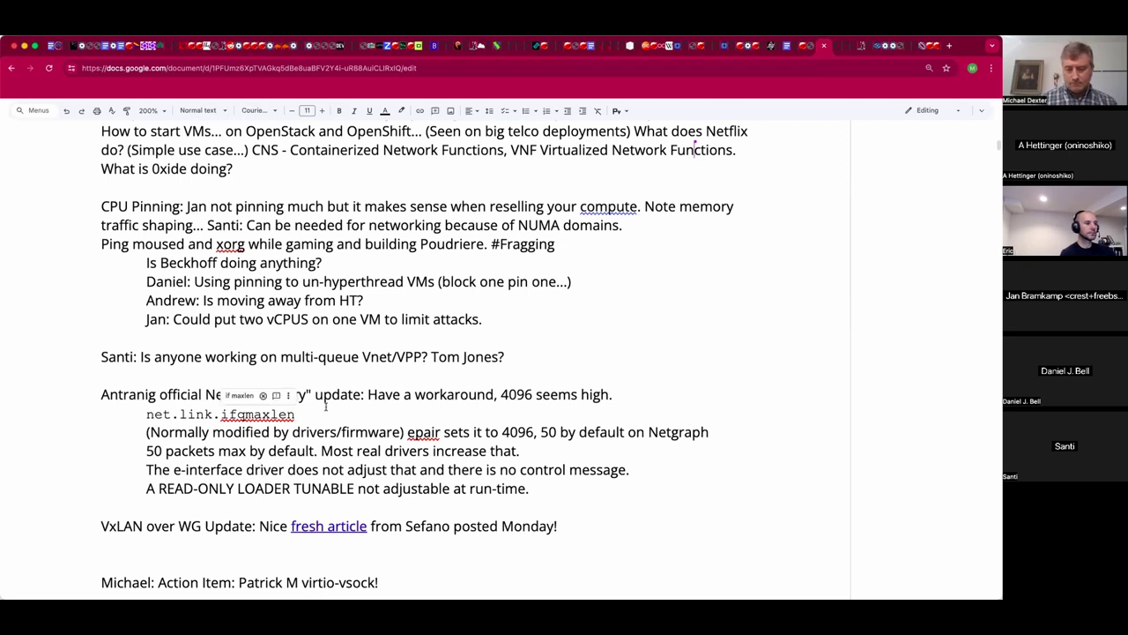
pyautogui.press('Return')
pyautogui.write('Look at D39374 ng_eiface(4): Increase default TX queue size to 4096 items')
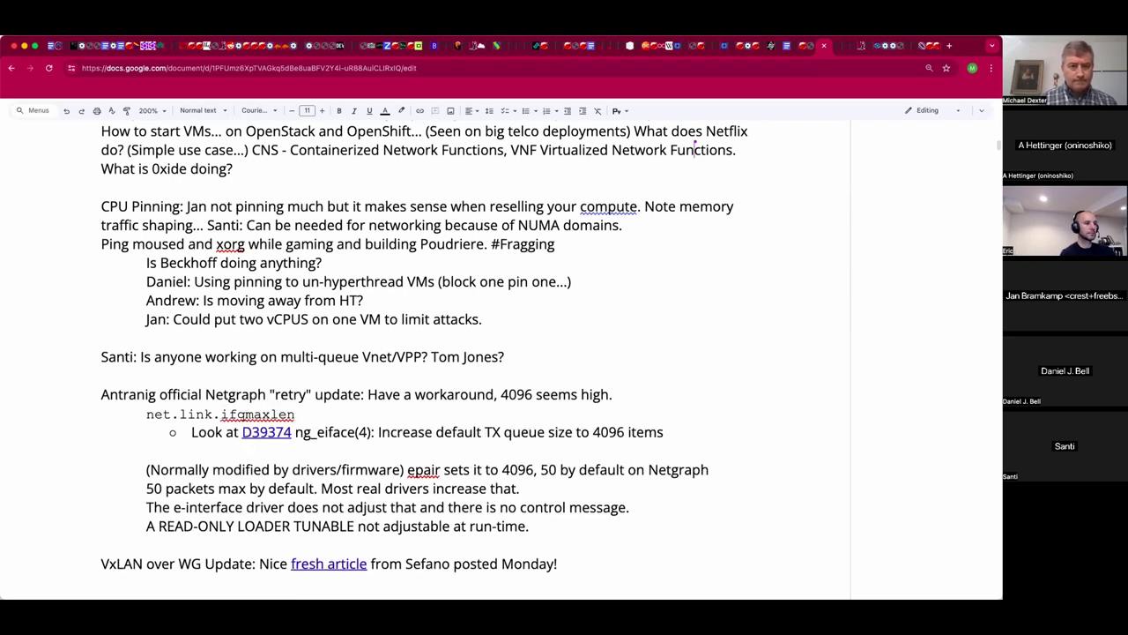
pyautogui.press('Delete')
pyautogui.click(192, 432)
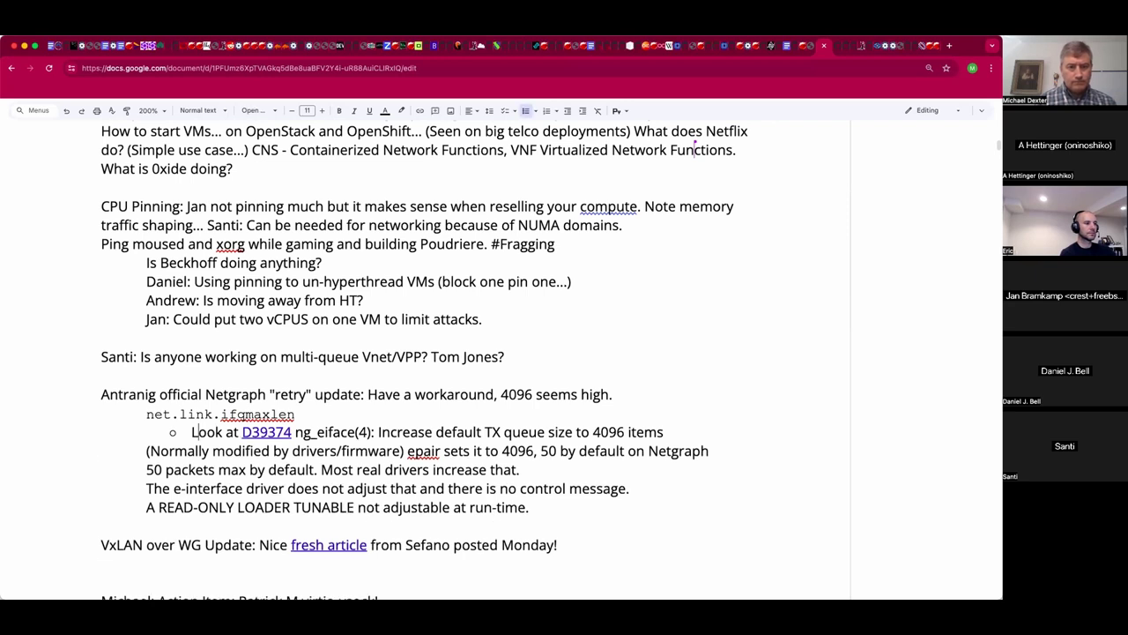
pyautogui.press('BackSpace')
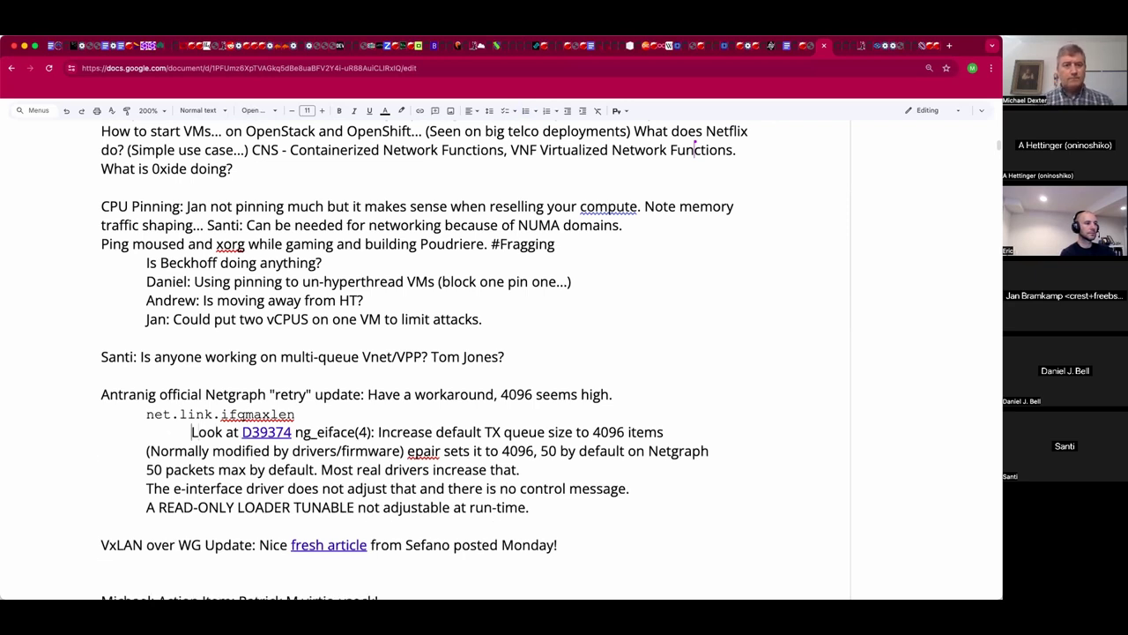
pyautogui.press('BackSpace')
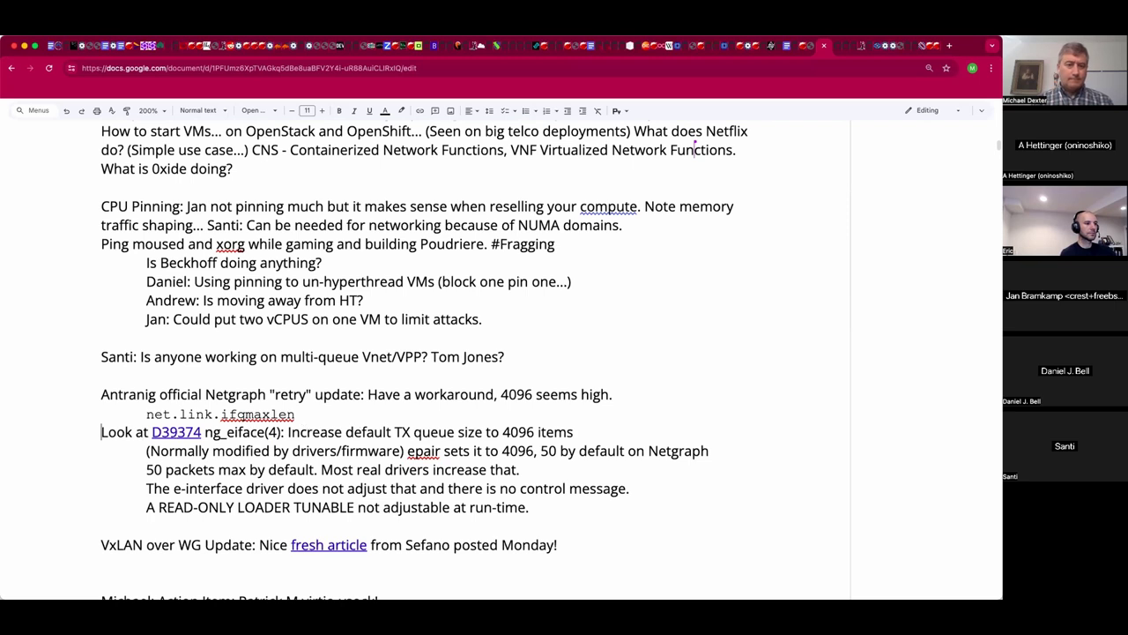
pyautogui.press('Tab')
# Copy the D39374 review link from its link preview.
pyautogui.click(212, 434)
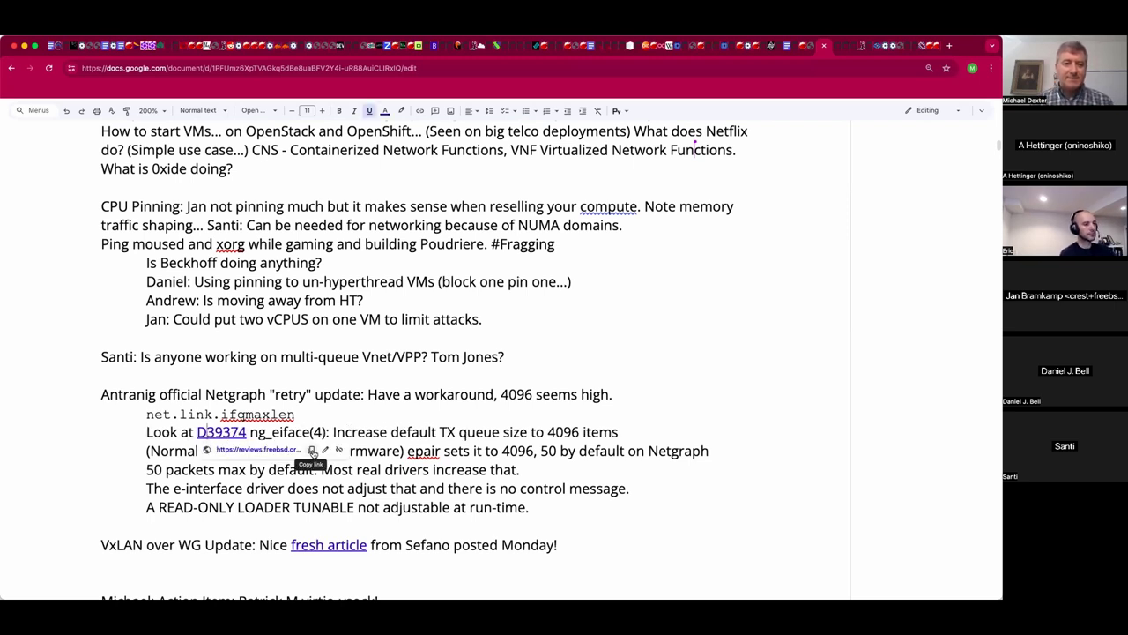
pyautogui.click(312, 450)
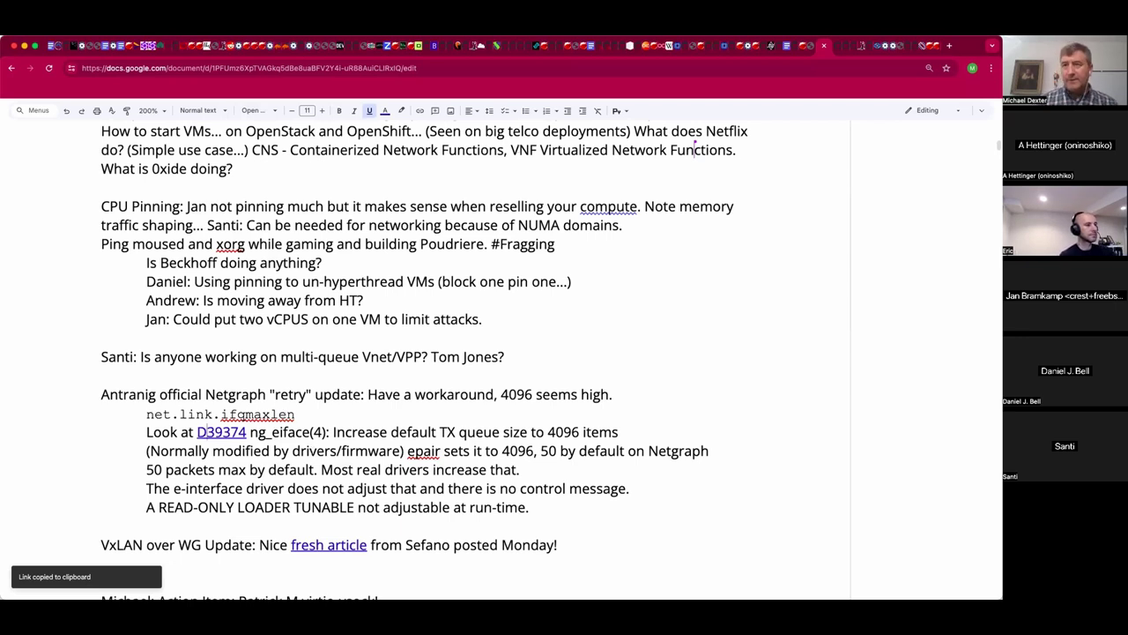
pyautogui.press('Up')
pyautogui.press('Up')
pyautogui.press('Up')
pyautogui.press('Up')
pyautogui.press('Up')
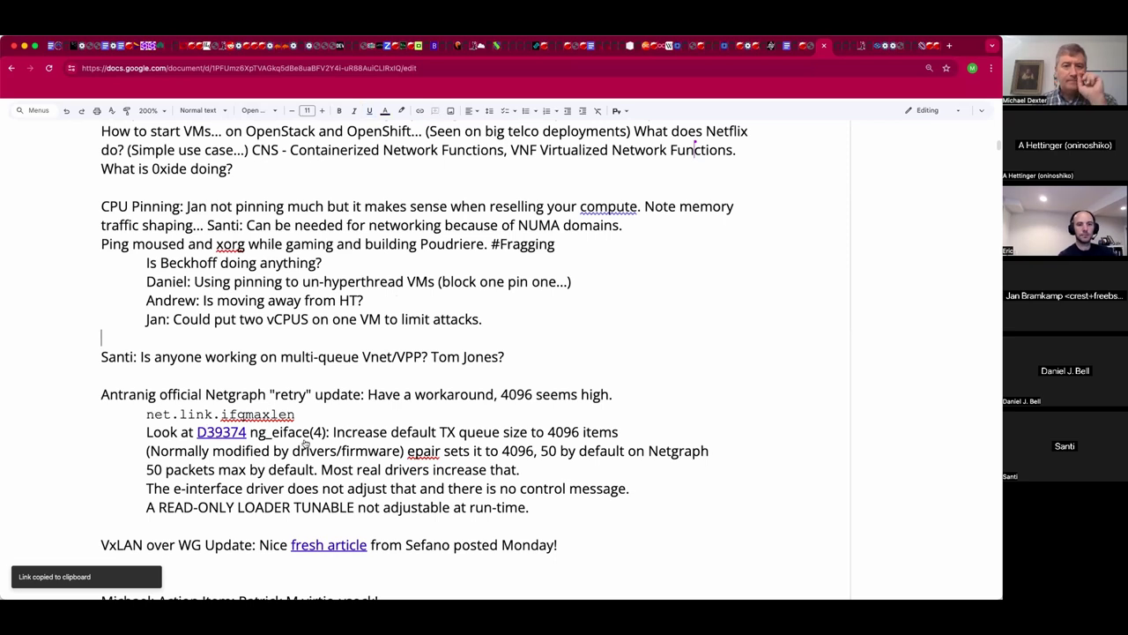
pyautogui.click(236, 437)
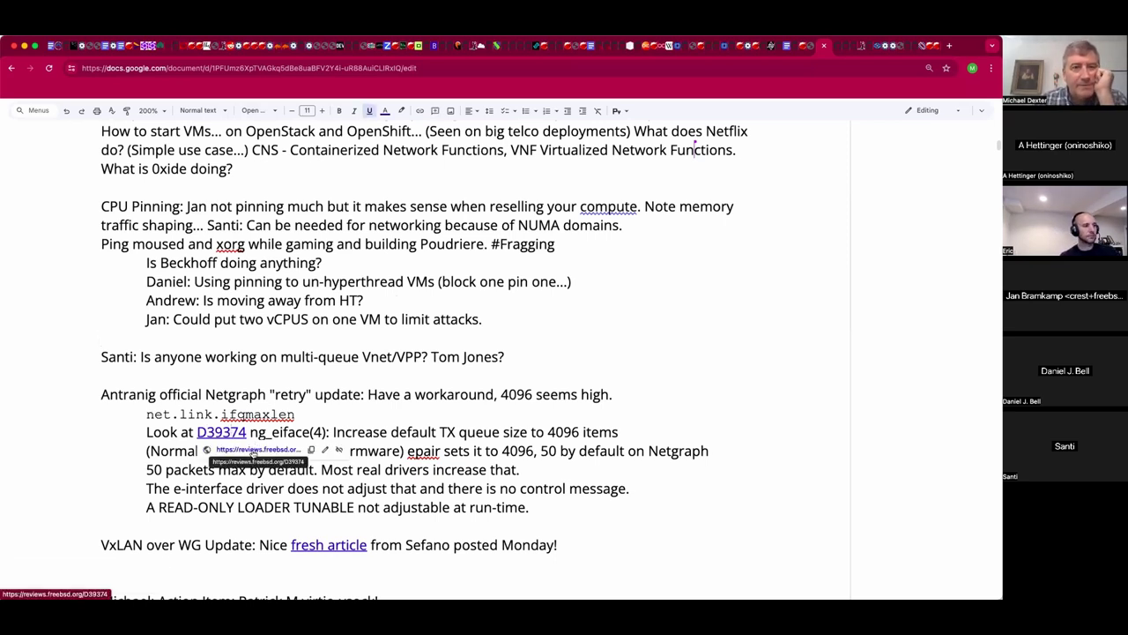
# Open the abandoned D39374 ng_eiface(4) review and scroll through its summary and iperf results.
pyautogui.click(253, 451)
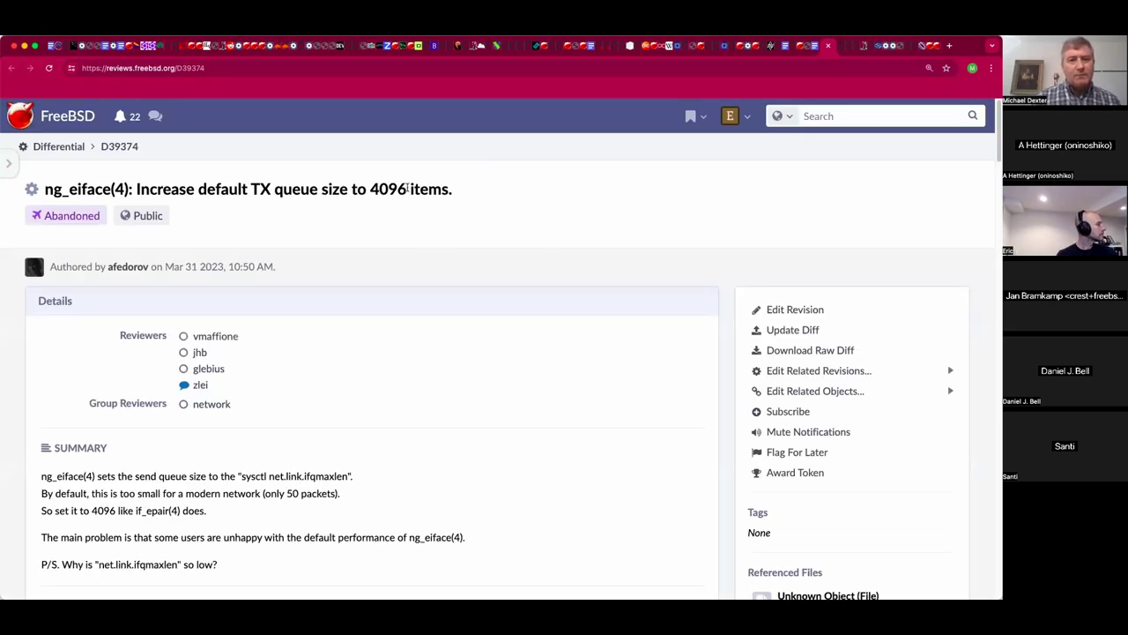
pyautogui.doubleClick(368, 189)
pyautogui.click(410, 283)
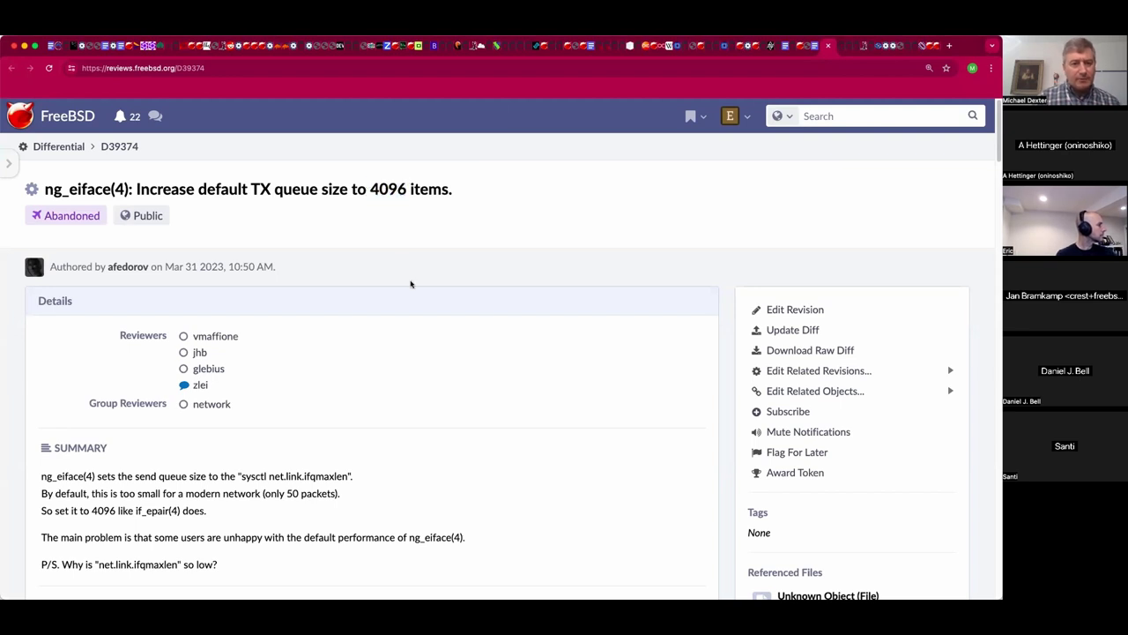
pyautogui.scroll(-5, 410, 284)
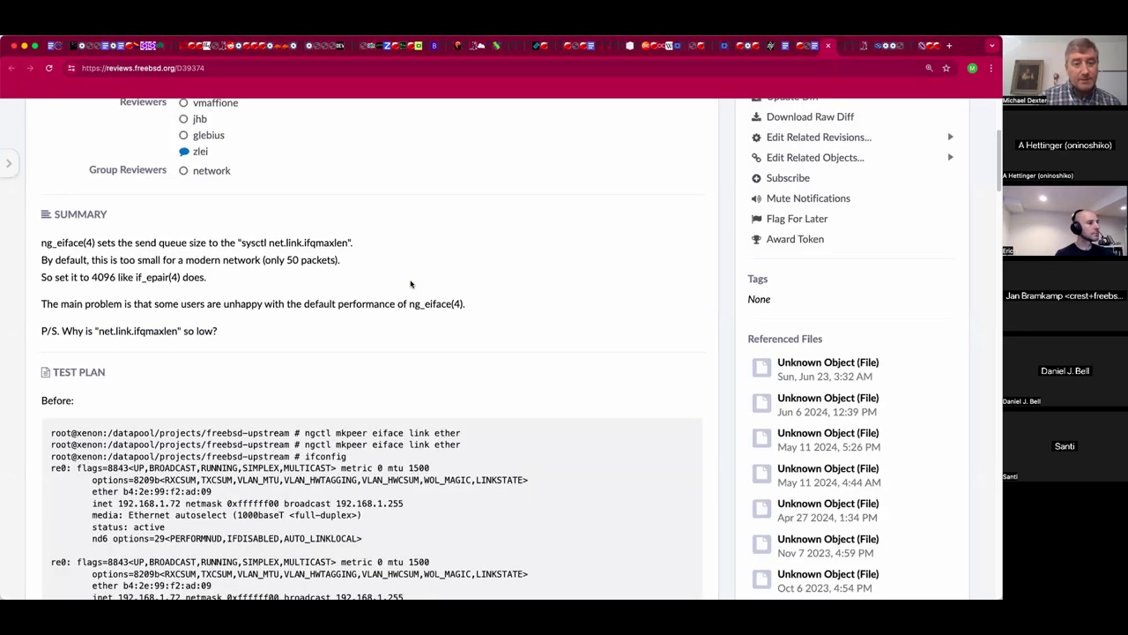
pyautogui.scroll(-5, 410, 284)
pyautogui.scroll(-10, 410, 283)
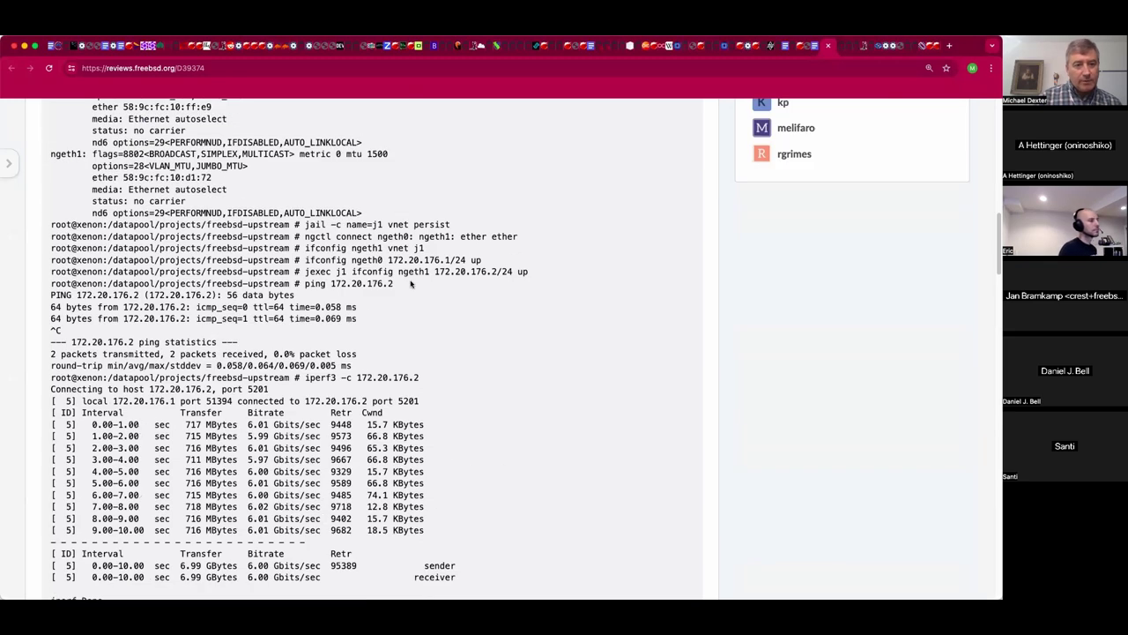
pyautogui.scroll(-10, 409, 284)
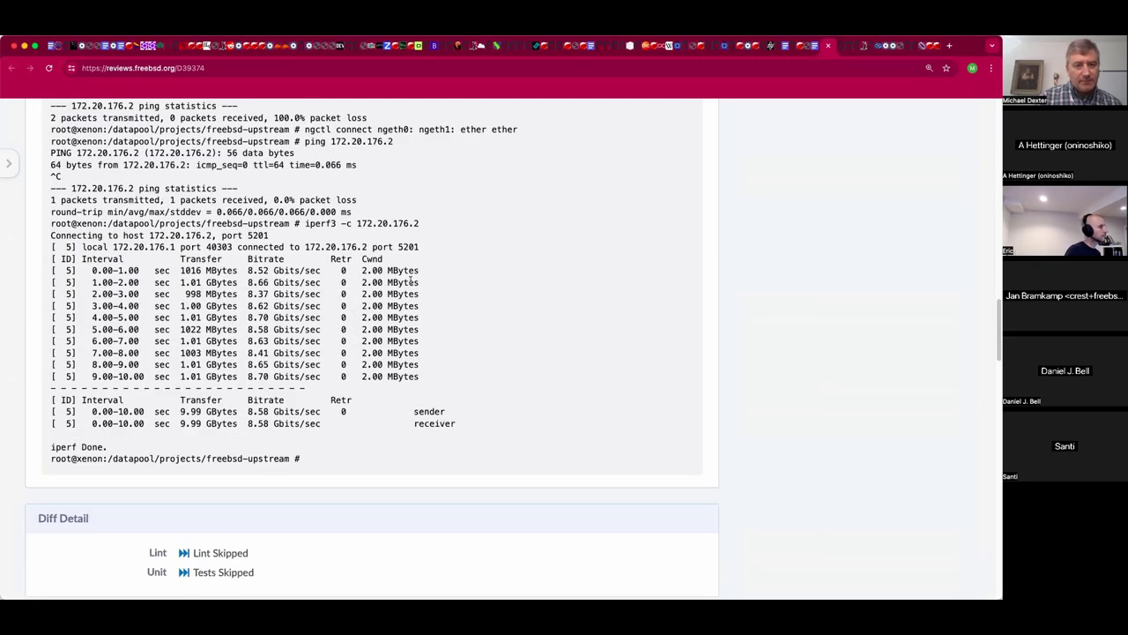
pyautogui.scroll(1, 410, 282)
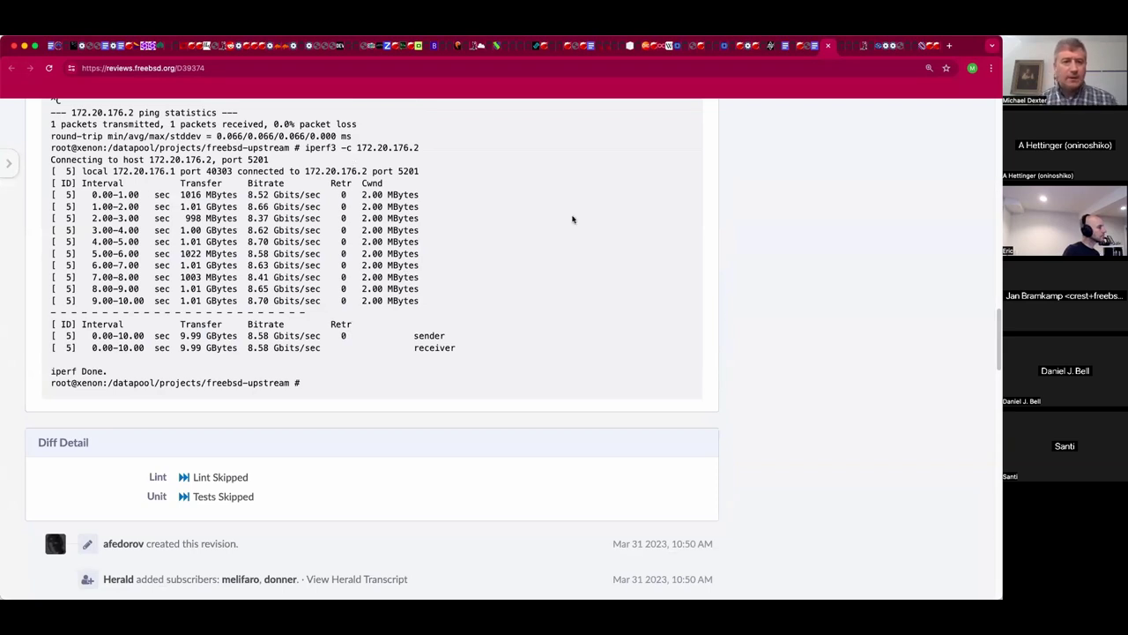
# Add the indented question 'HOW DO WE MAKE THAT ADJUSTABLE AT RUNTIME?' below the READ-ONLY line.
pyautogui.hotkey('ctrl', 'Tab')
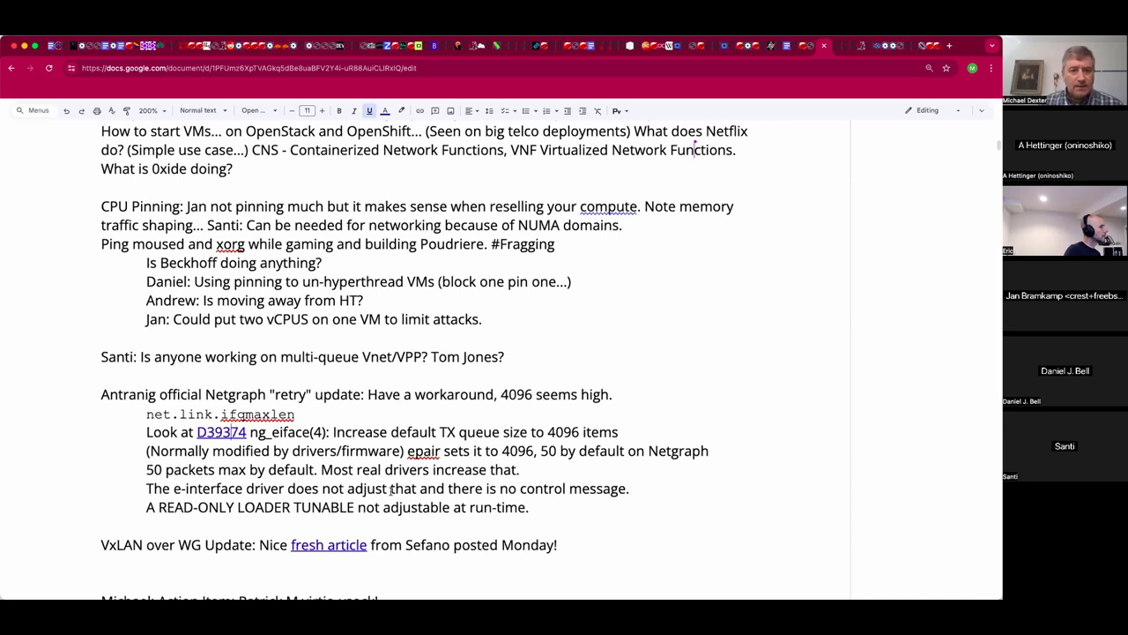
pyautogui.click(397, 520)
pyautogui.press('Tab')
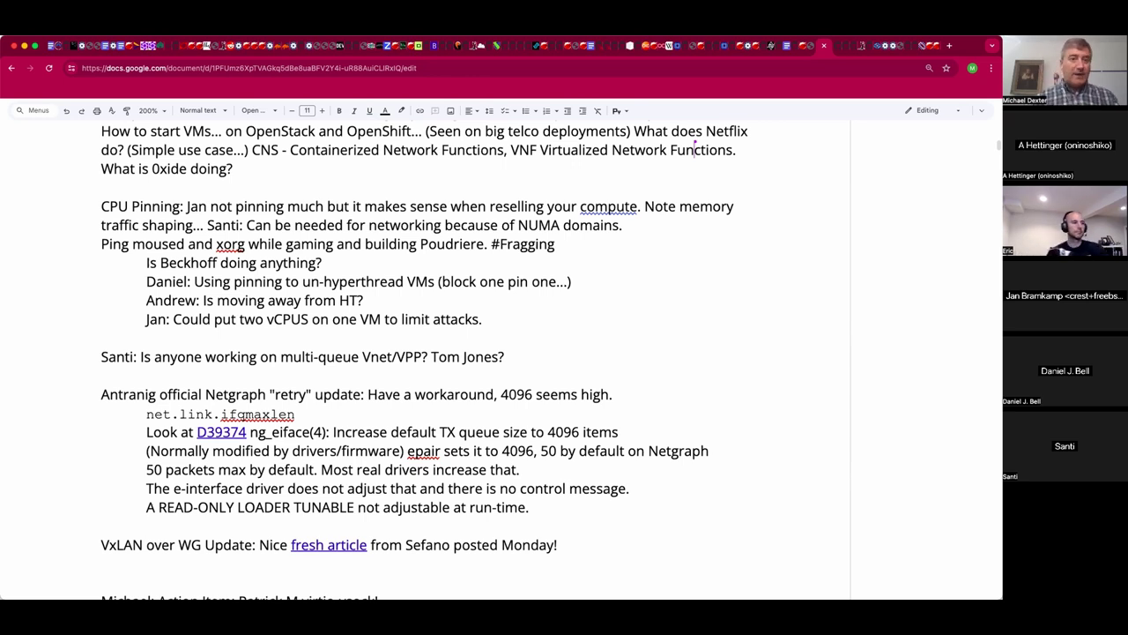
pyautogui.press('Return')
pyautogui.press('Up')
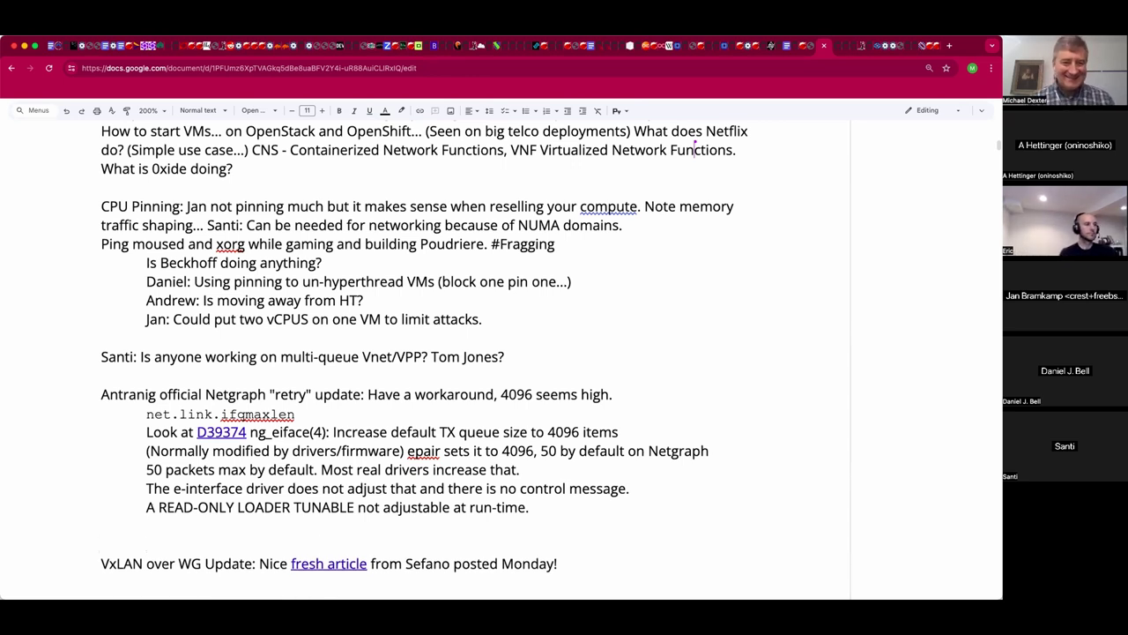
pyautogui.write('HOW DO WE MAKE THAT ')
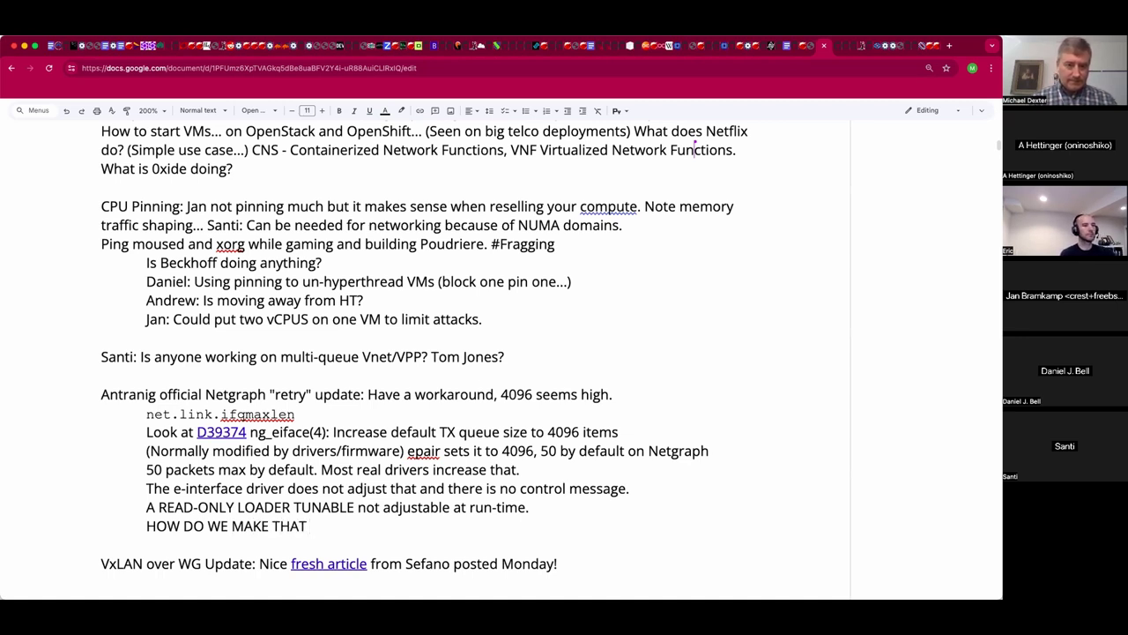
pyautogui.write('ADJUS')
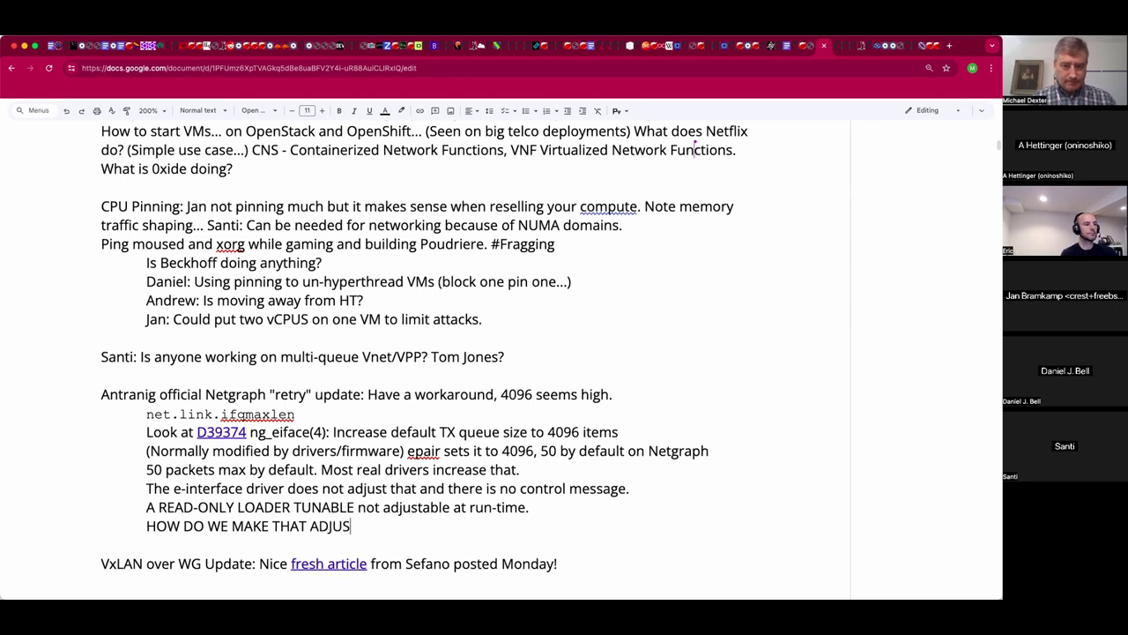
pyautogui.write('TABLE AT RUNTIME?')
pyautogui.press('Return')
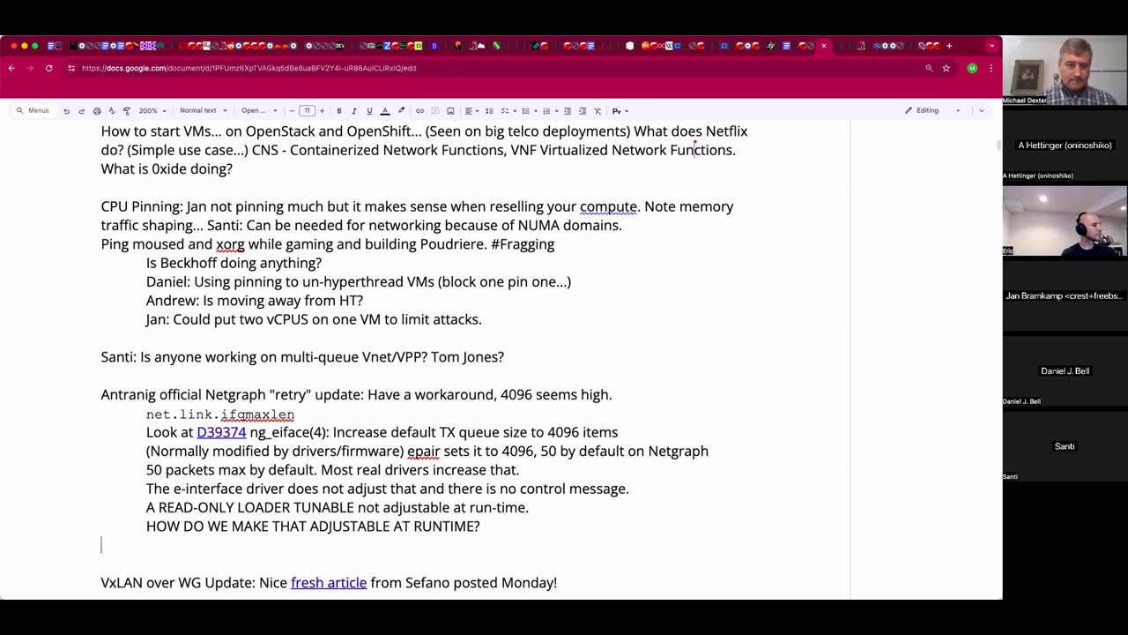
# Add 'HOW DO WE CALCULATE WHAT YOU WANT?' on the next line and select both questions.
pyautogui.write('HO')
pyautogui.write('W DO WE')
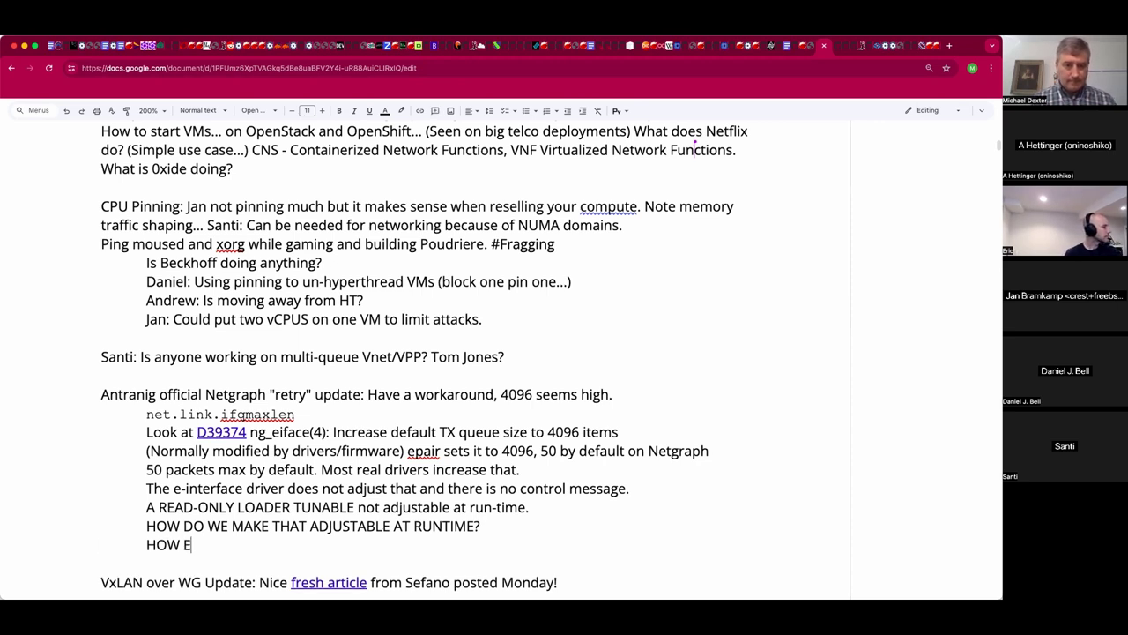
pyautogui.press('BackSpace')
pyautogui.write('DO WE C')
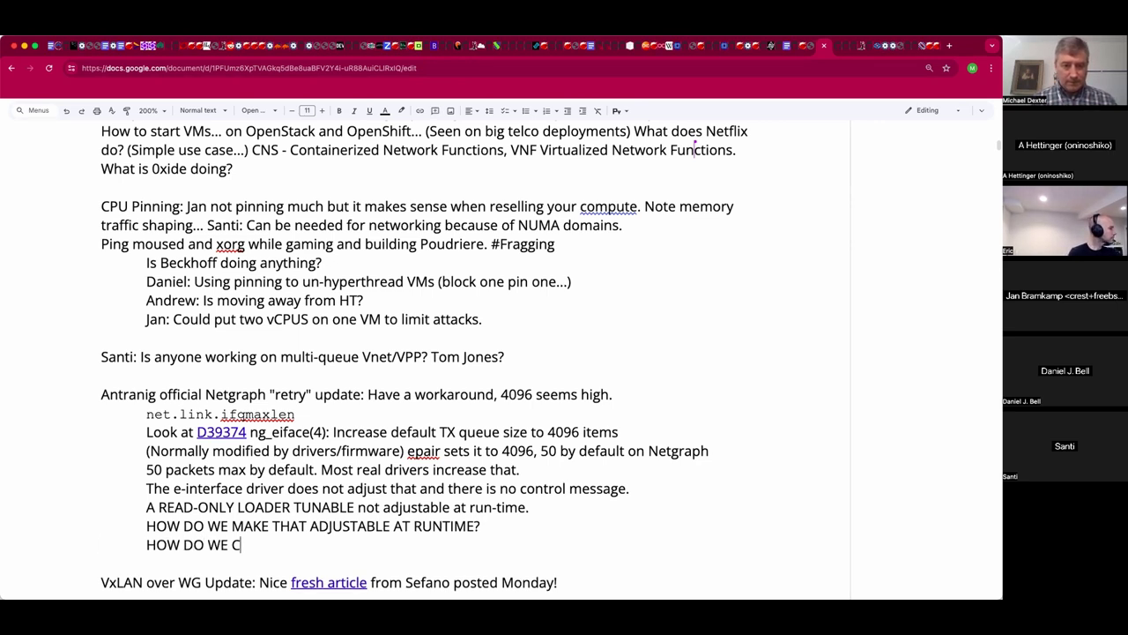
pyautogui.write('ALCULATEW WHS')
pyautogui.press('BackSpace')
pyautogui.press('BackSpace')
pyautogui.press('BackSpace')
pyautogui.press('BackSpace')
pyautogui.press('BackSpace')
pyautogui.write('WHAT')
pyautogui.press('BackSpace')
pyautogui.write('S')
pyautogui.press('BackSpace')
pyautogui.write('T YOU WANT?')
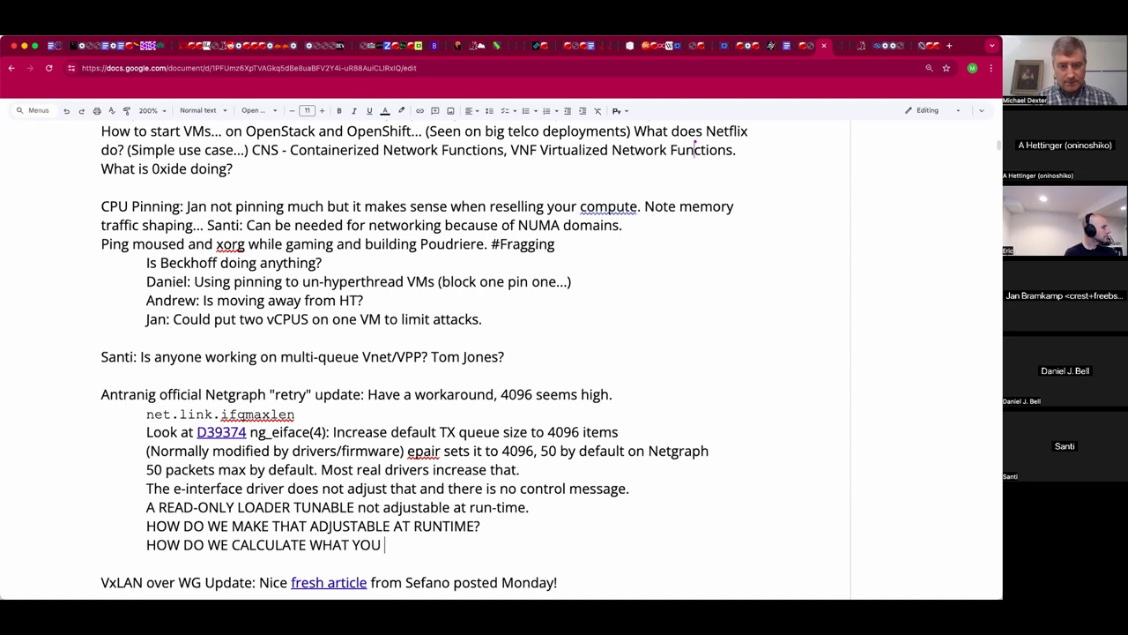
pyautogui.hotkey('shift', 'Up')
pyautogui.hotkey('shift', 'Home')
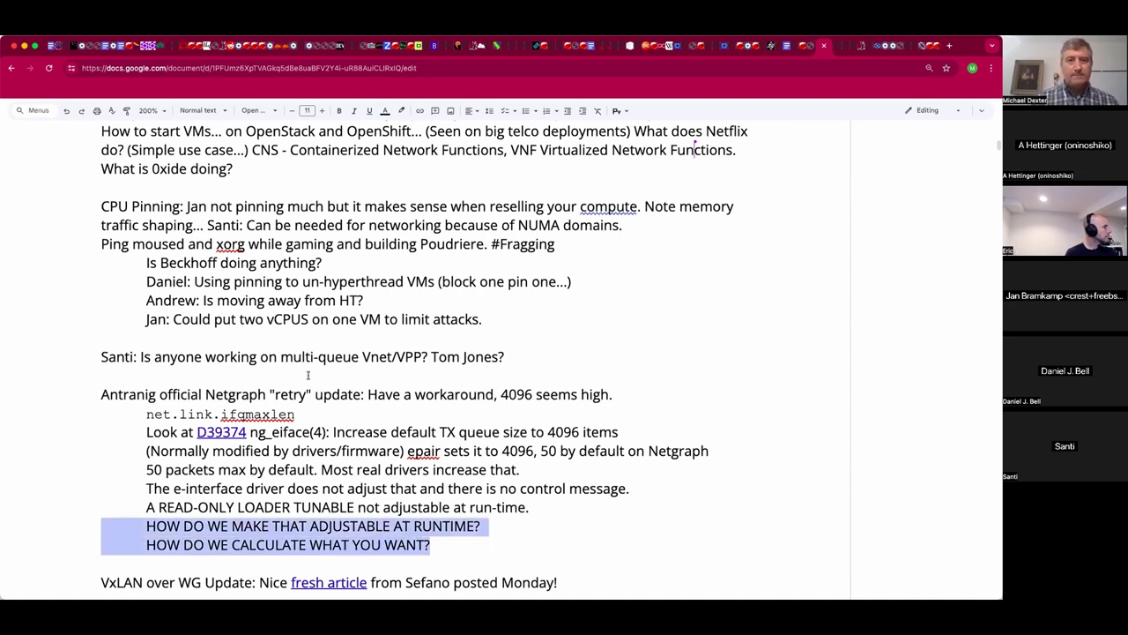
# Colour the two new runtime questions red.
pyautogui.click(382, 111)
pyautogui.click(396, 141)
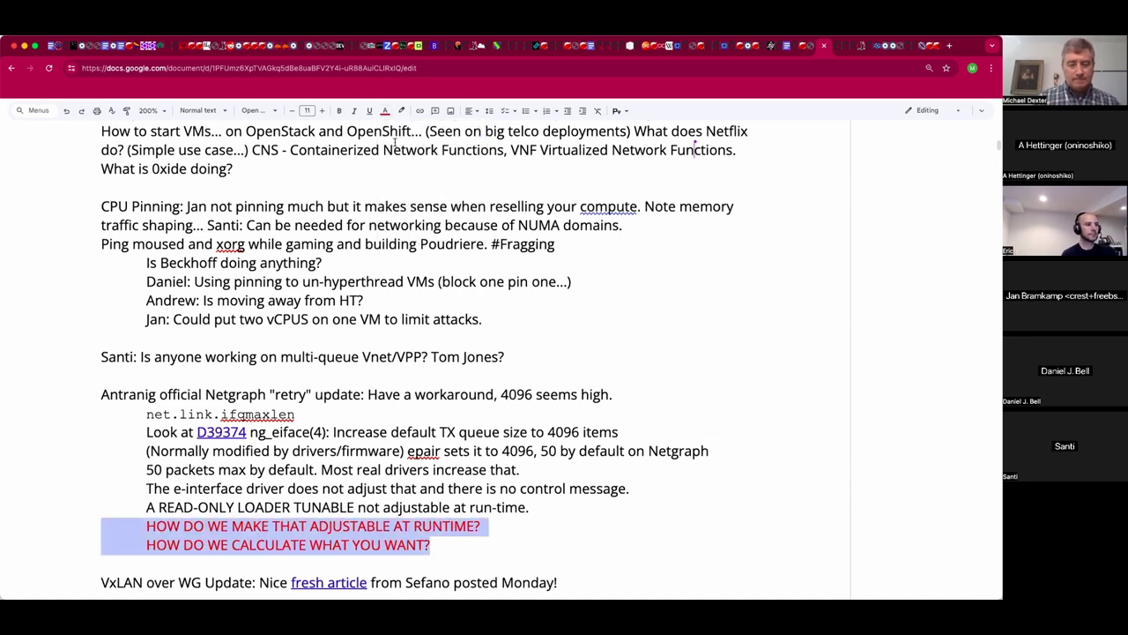
pyautogui.click(452, 566)
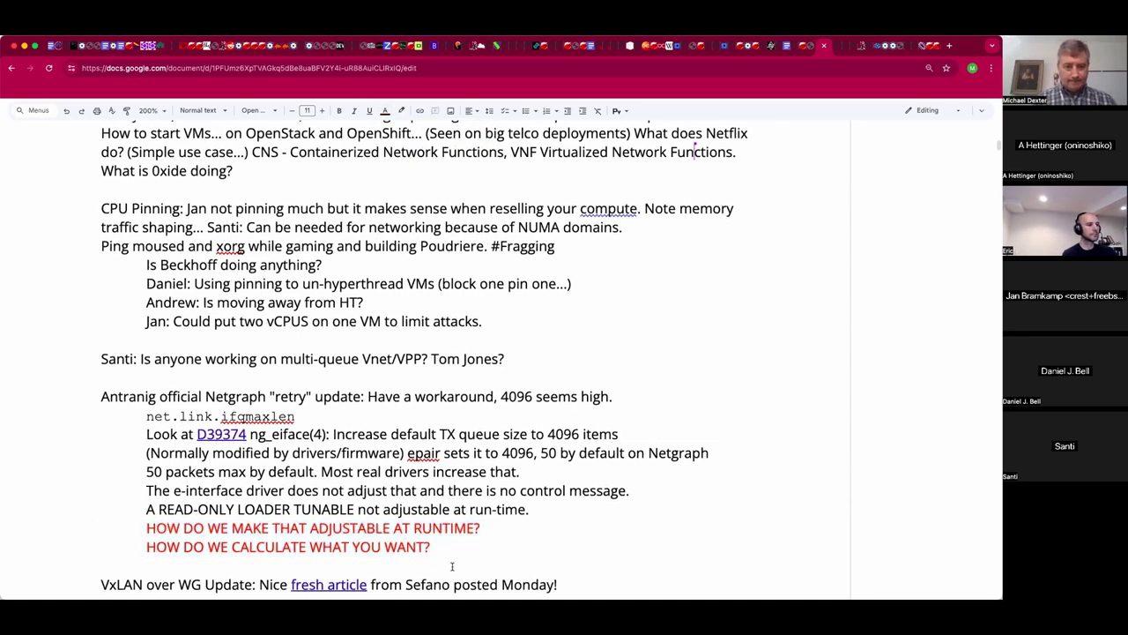
# Append 'It's a congestion/delay question?' to the WHAT YOU WANT? question.
pyautogui.press('Left')
pyautogui.write("It's a")
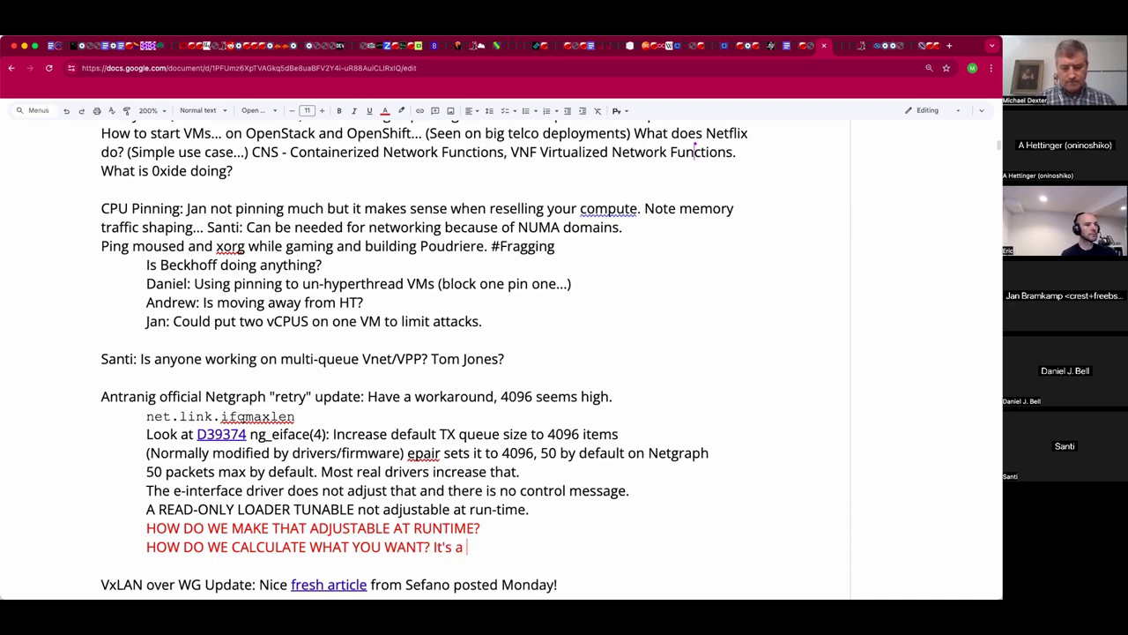
pyautogui.write('congestion/de')
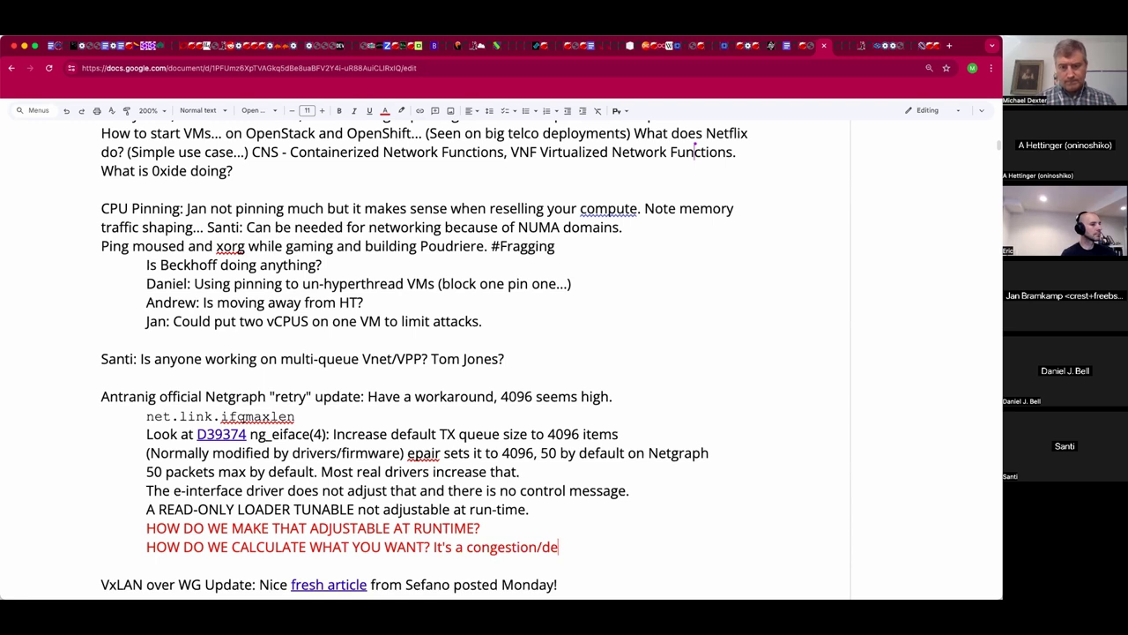
pyautogui.write('lay question?')
pyautogui.scroll(-1, 454, 482)
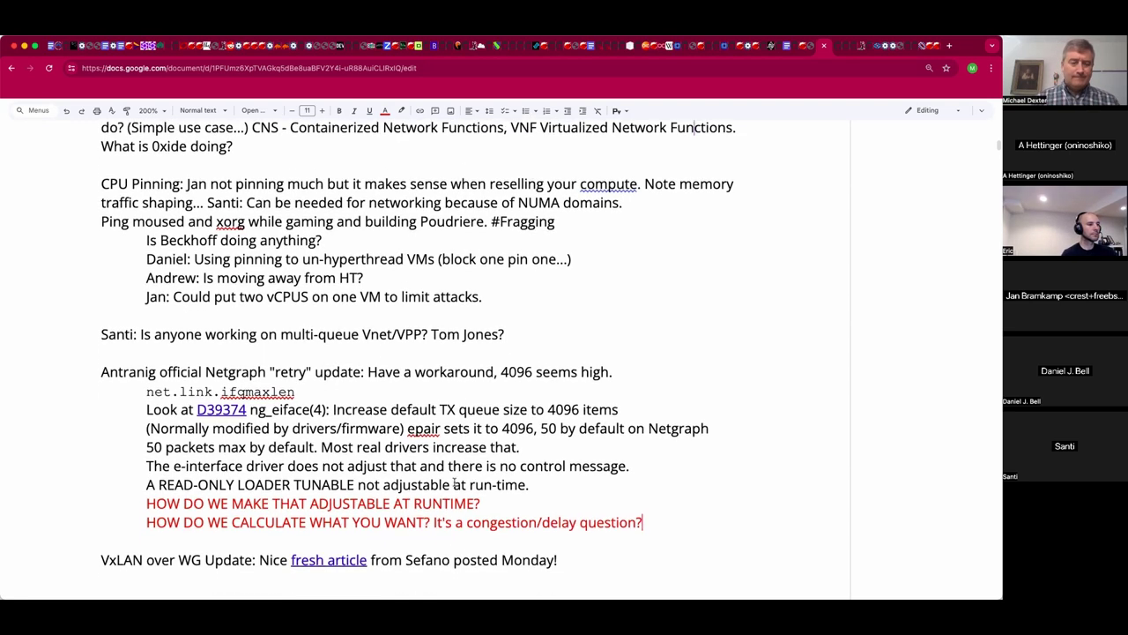
pyautogui.scroll(-1, 454, 482)
pyautogui.scroll(-4, 454, 482)
pyautogui.scroll(4, 454, 482)
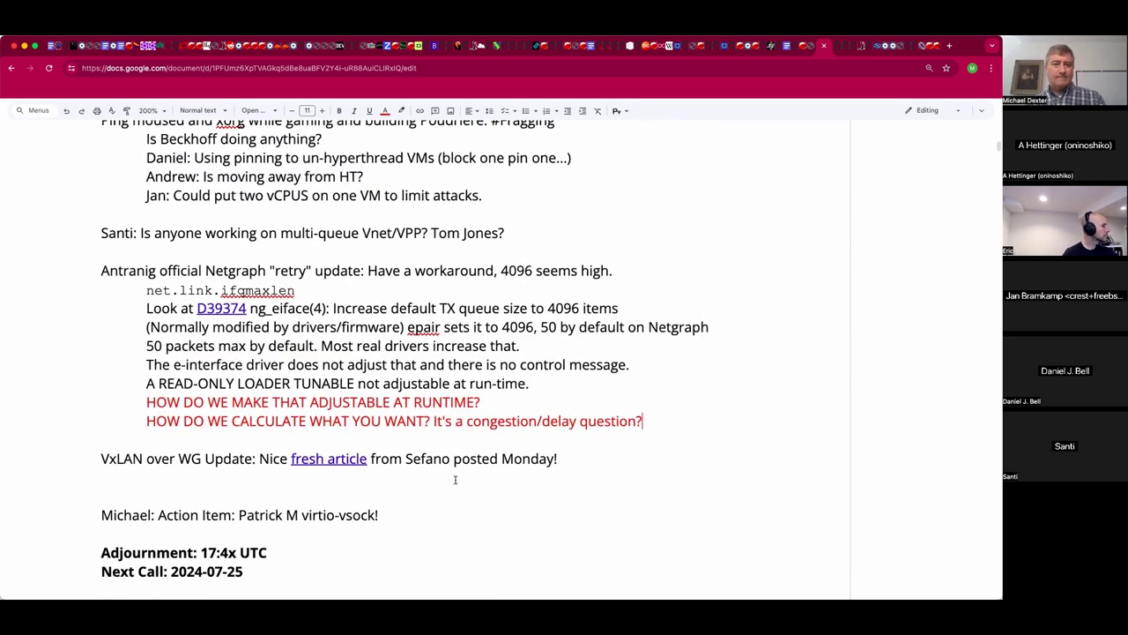
# Open the 'fresh article' link on bridging networks with Wireguard and VXLAN in a new tab.
pyautogui.click(328, 463)
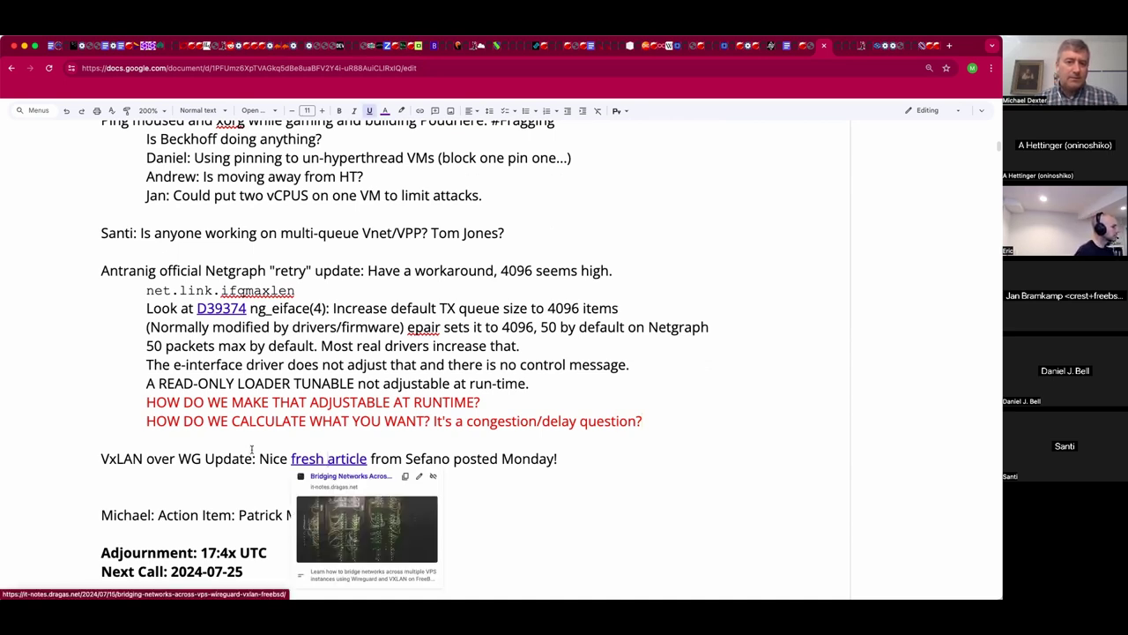
pyautogui.click(354, 458)
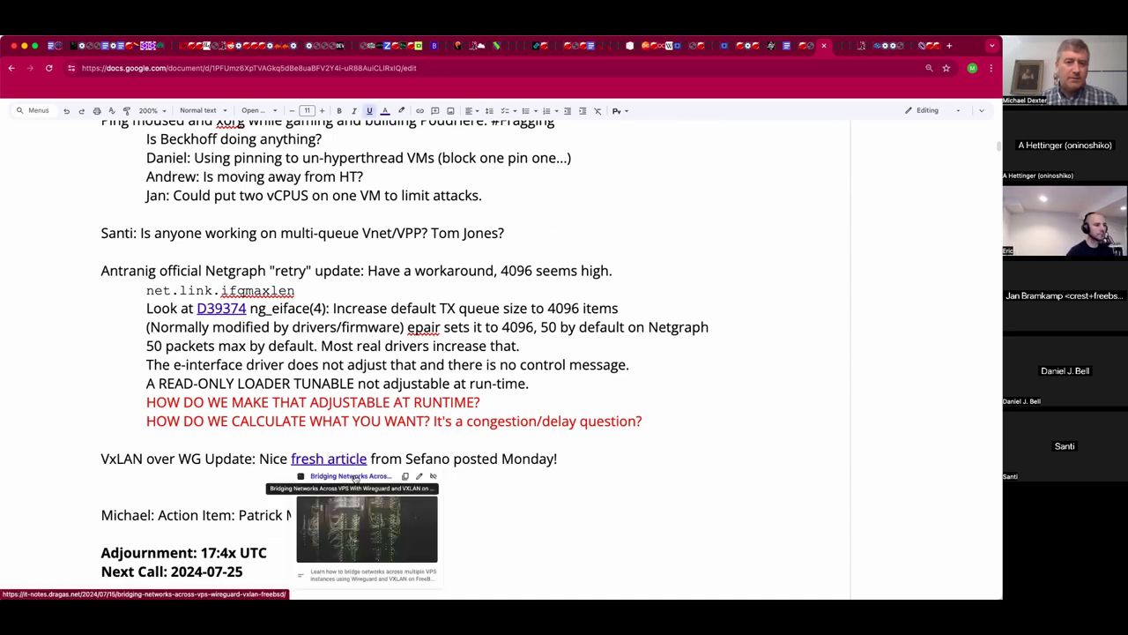
pyautogui.hotkey('alt', 'Return')
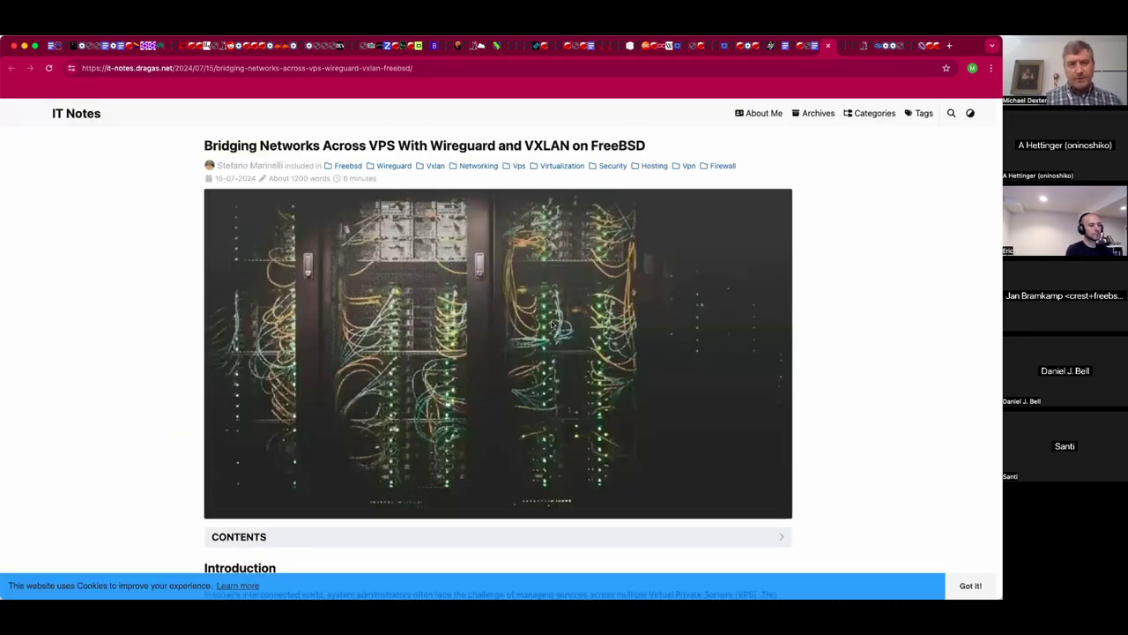
# Look over the IT Notes bridging article, then close it to return to the meeting notes.
pyautogui.press('super+l')
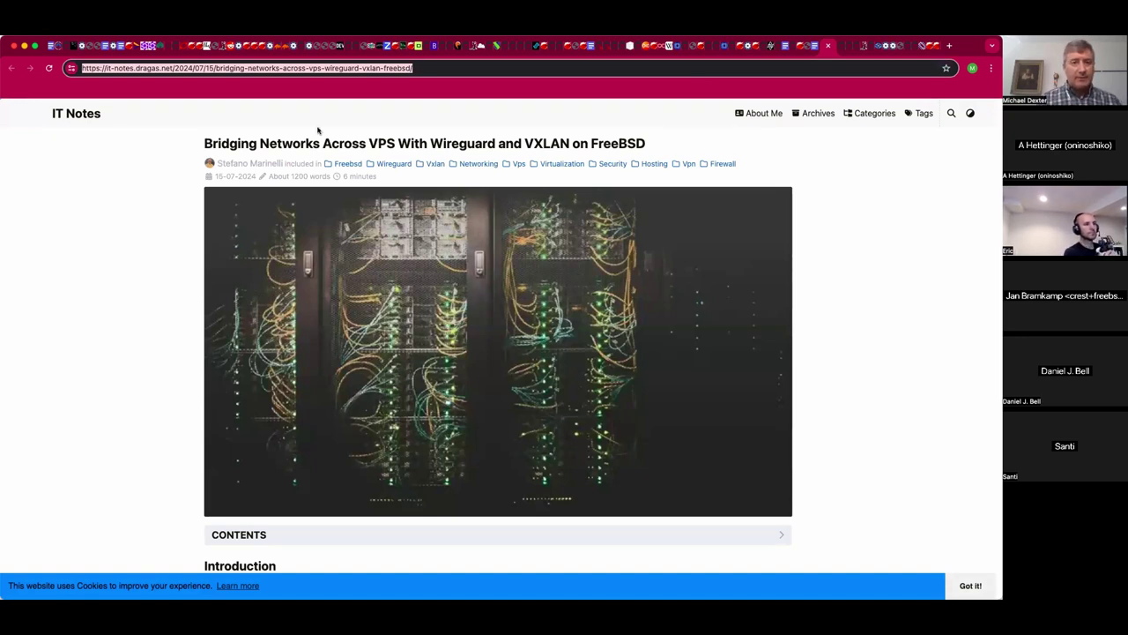
pyautogui.click(858, 196)
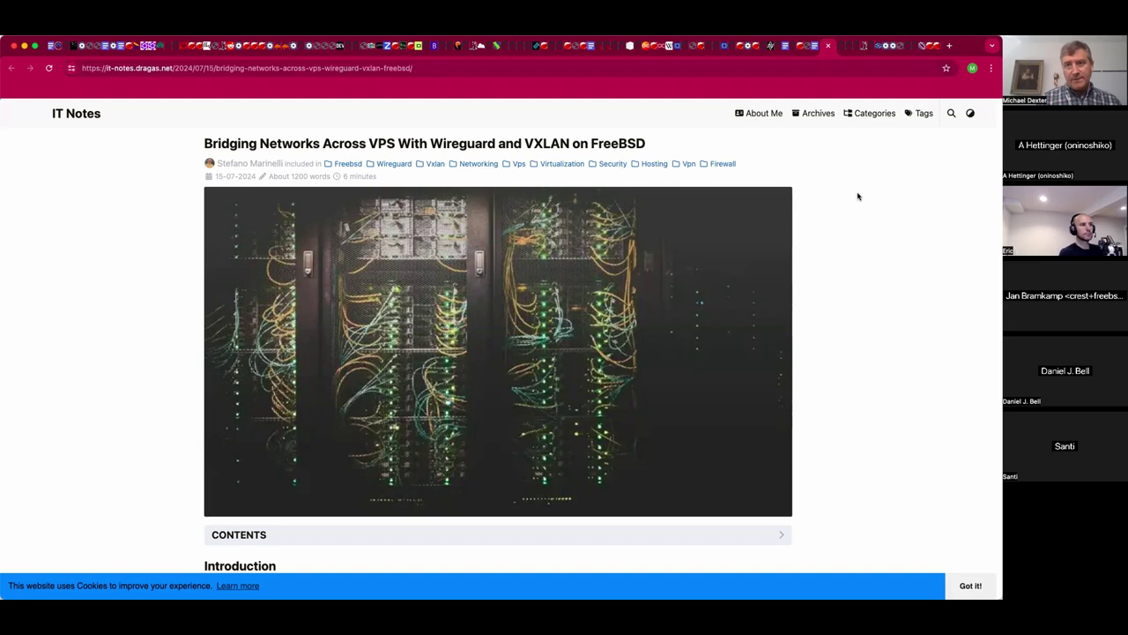
pyautogui.press('super+w')
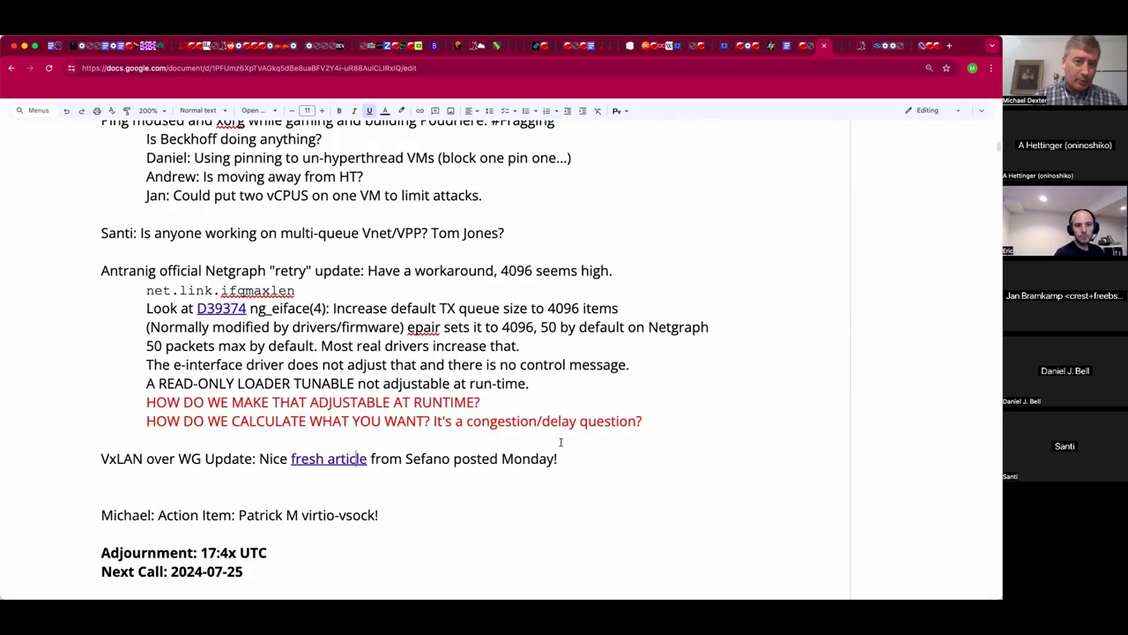
# Add an indented note: 'Jan: He has the bridge where his VMs live (or vnet-enabled jails) and uses a VxLAN point to point interface for migration.'.
pyautogui.press('Down')
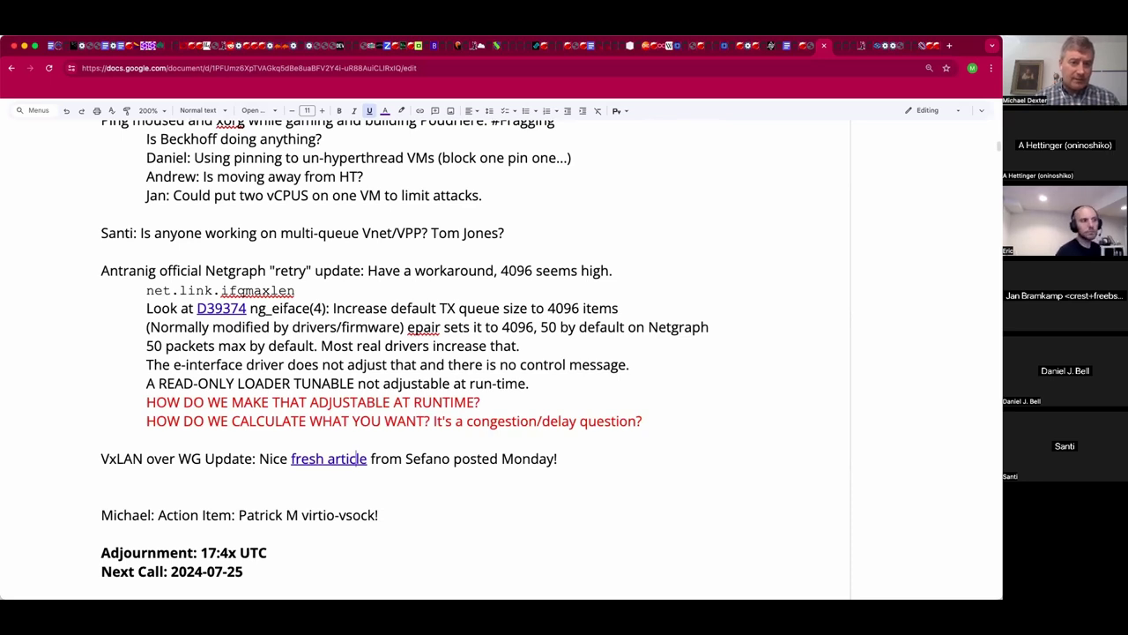
pyautogui.press('BackSpace')
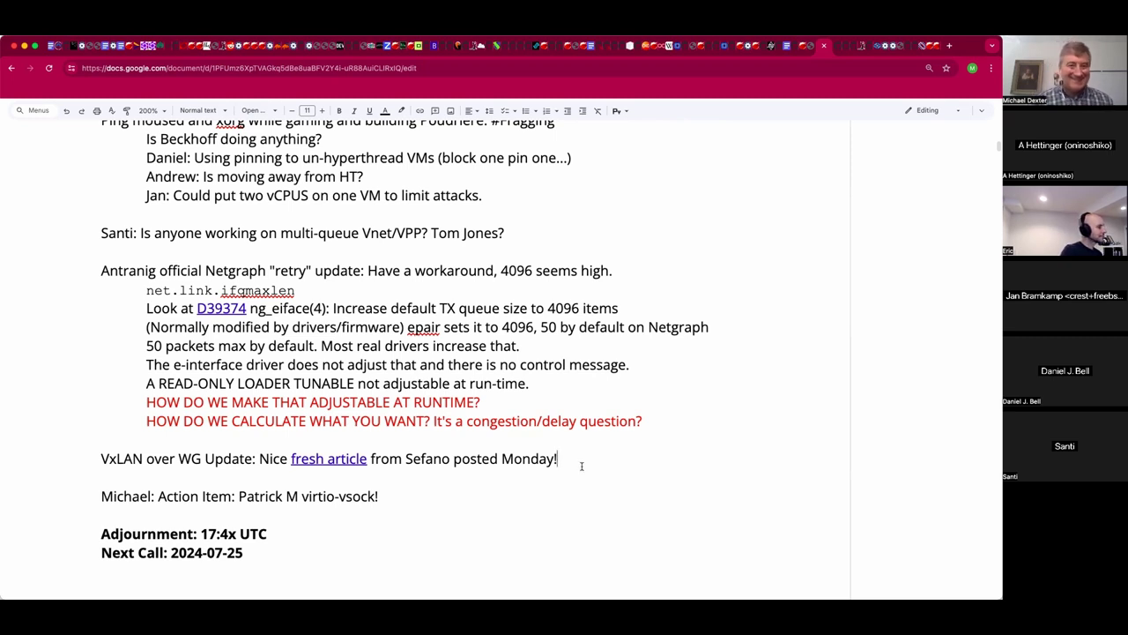
pyautogui.press('Return')
pyautogui.press('Tab')
pyautogui.write('Jan: He has the')
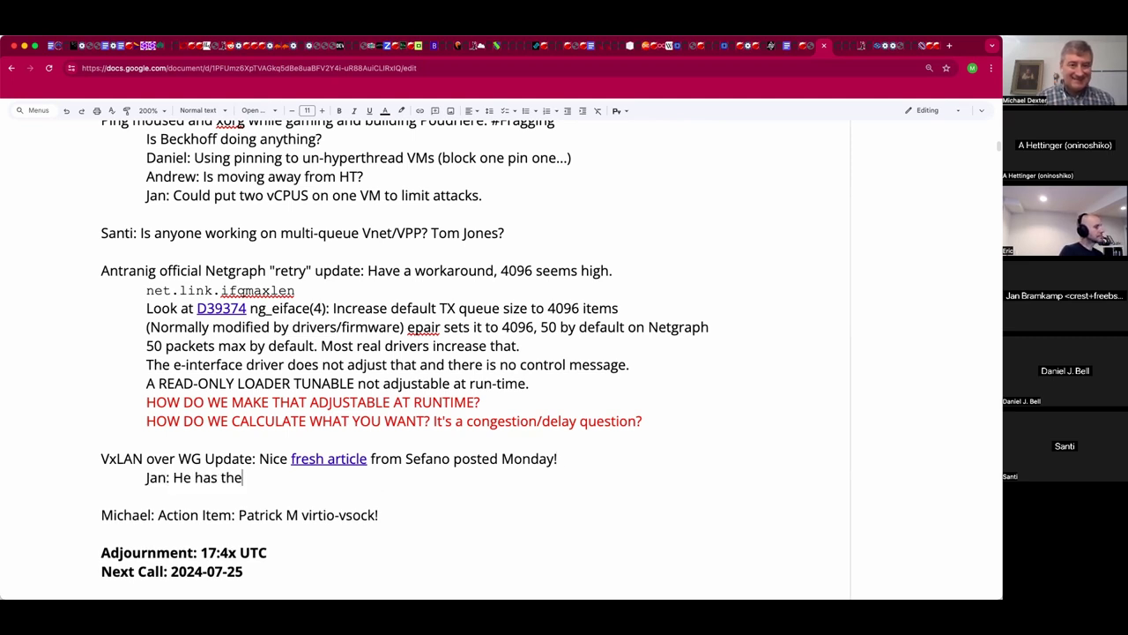
pyautogui.write(' bridge whe')
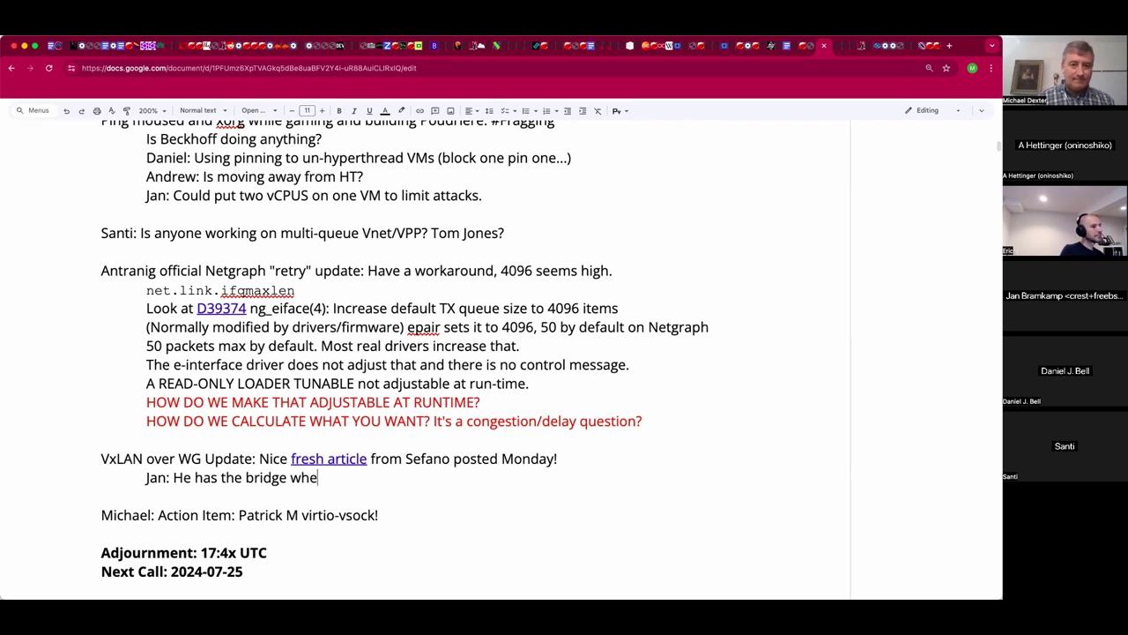
pyautogui.write('re his VMs l')
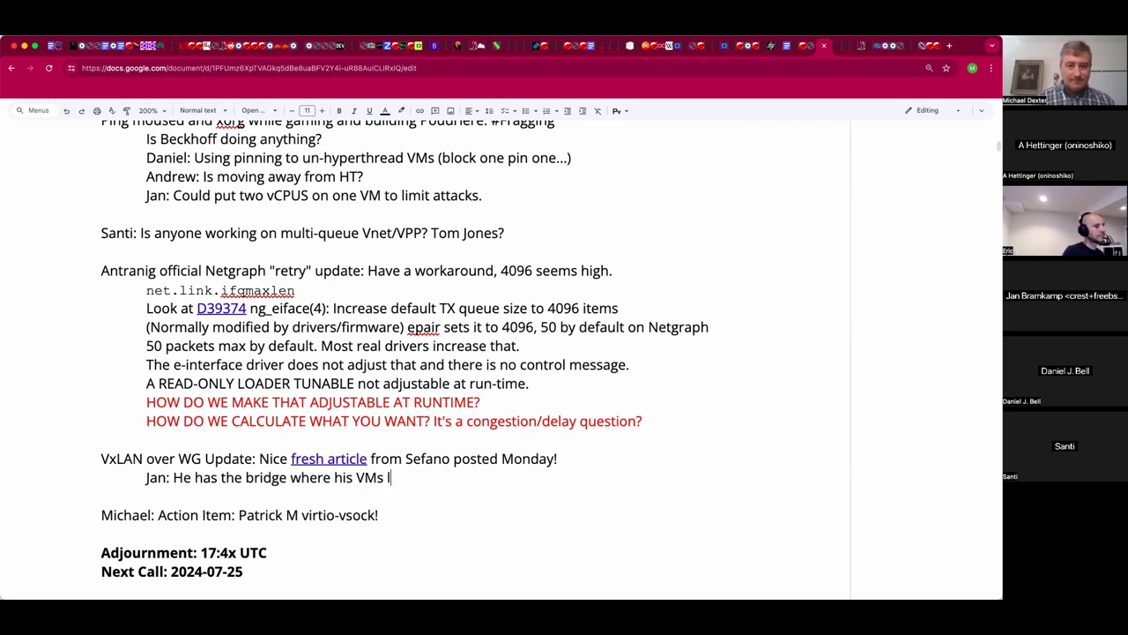
pyautogui.write('ive (or ')
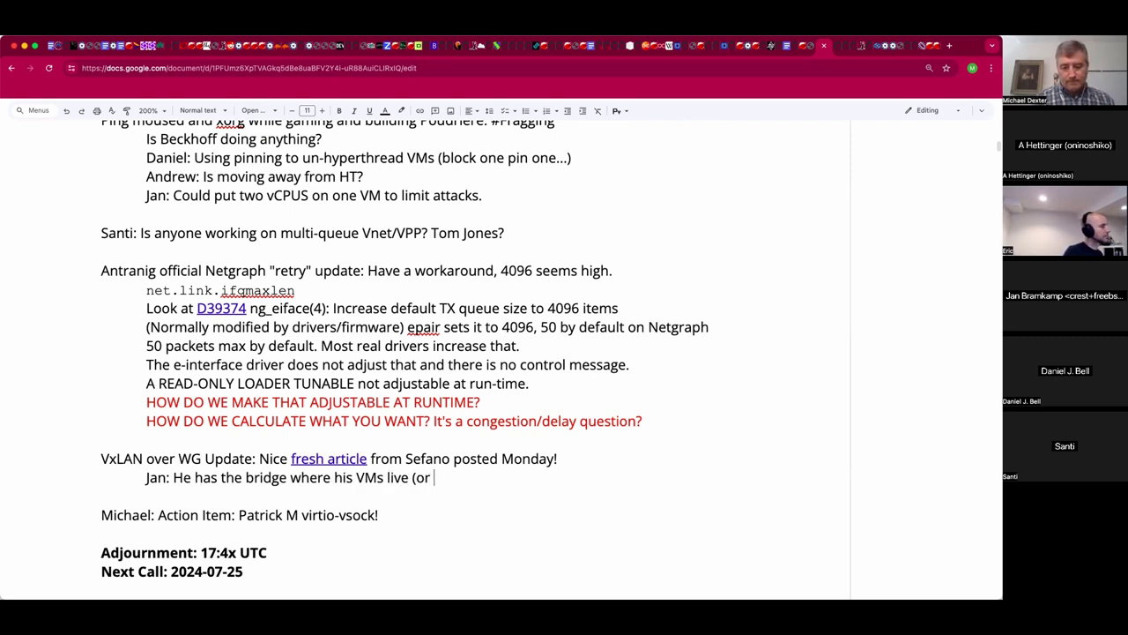
pyautogui.write('vnet')
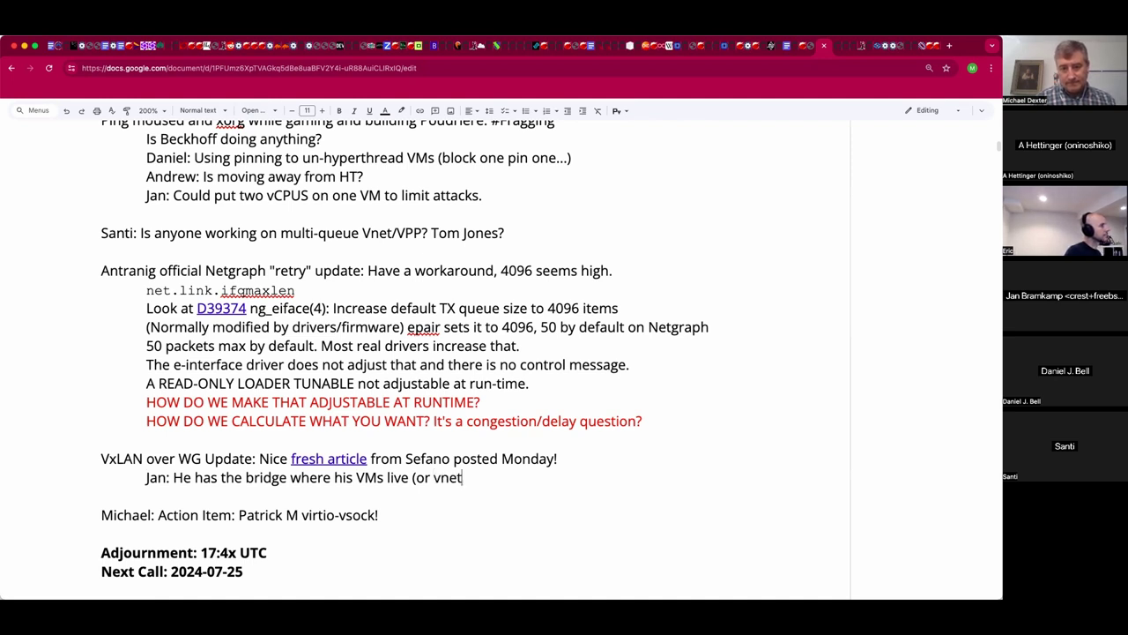
pyautogui.write('-enabled jails) and usesa')
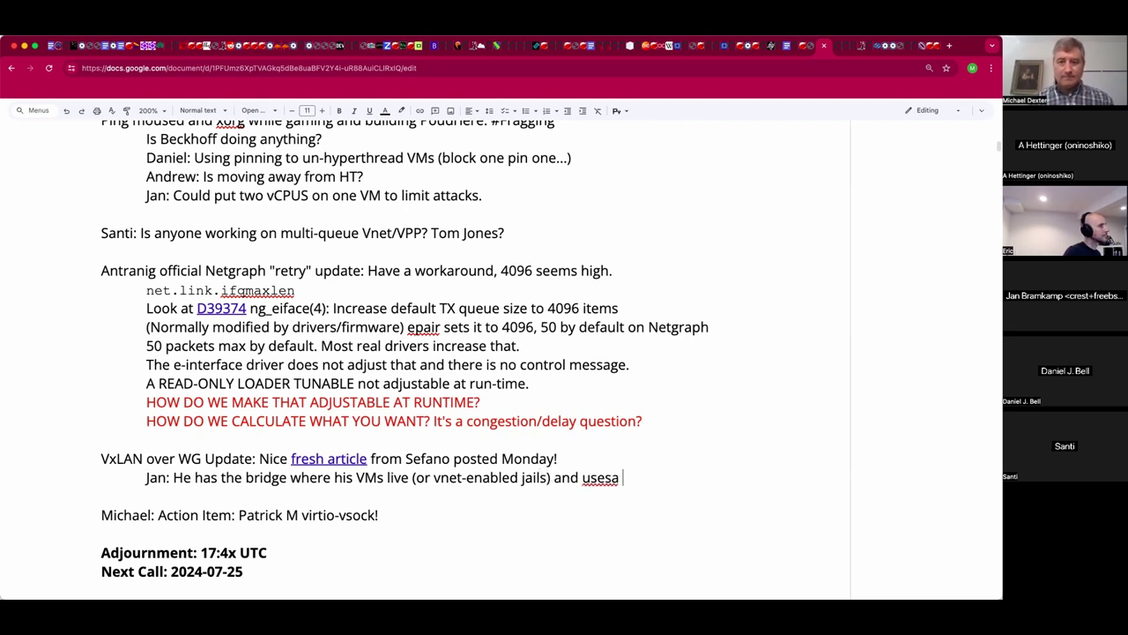
pyautogui.press('BackSpace')
pyautogui.write('a V')
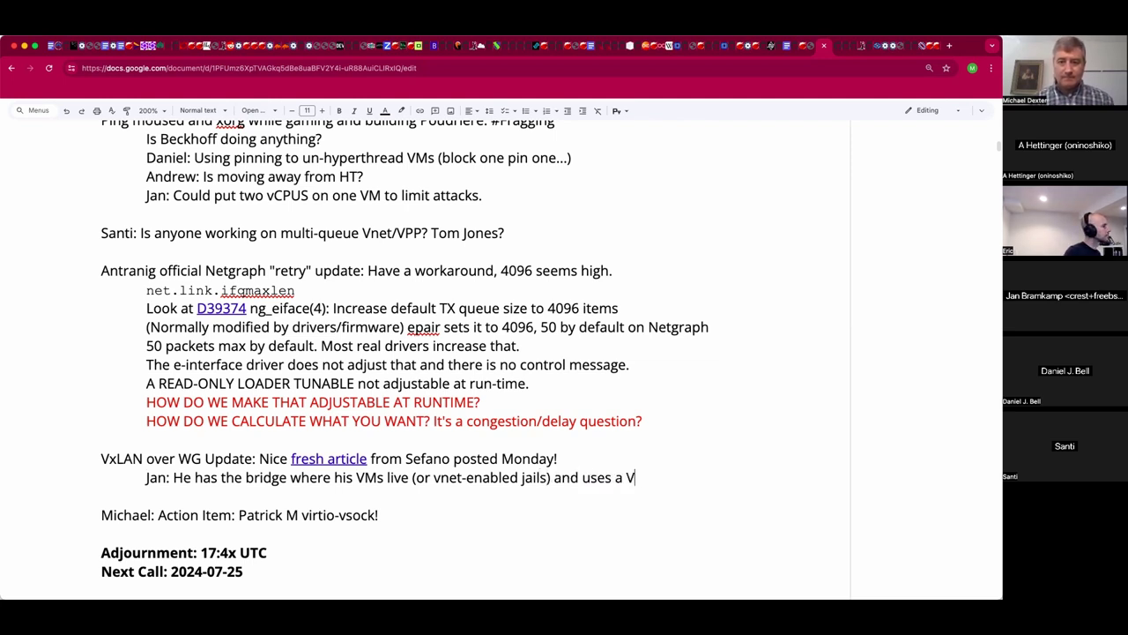
pyautogui.write('xLAN point to point ter')
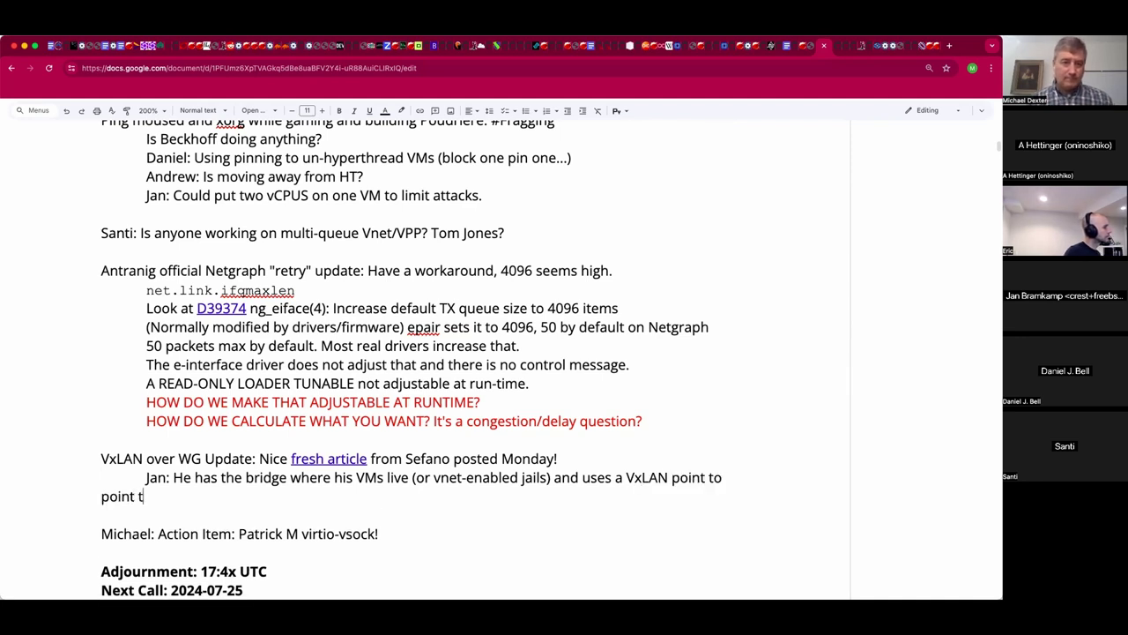
pyautogui.press('BackSpace')
pyautogui.press('BackSpace')
pyautogui.press('BackSpace')
pyautogui.write('i')
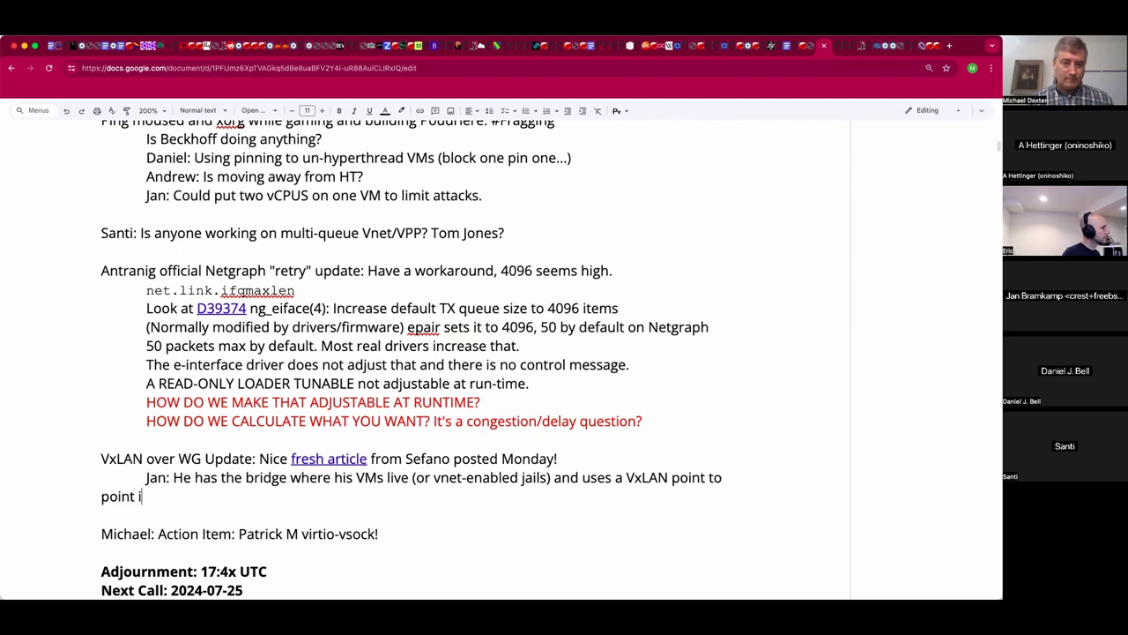
pyautogui.write('nterface for migration')
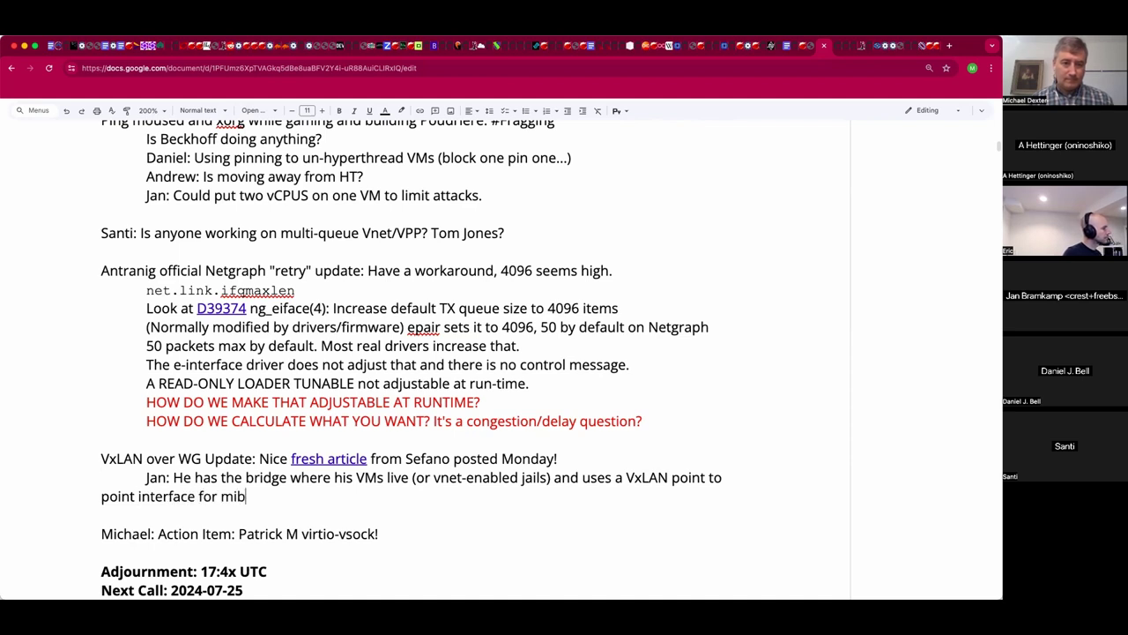
pyautogui.write('.')
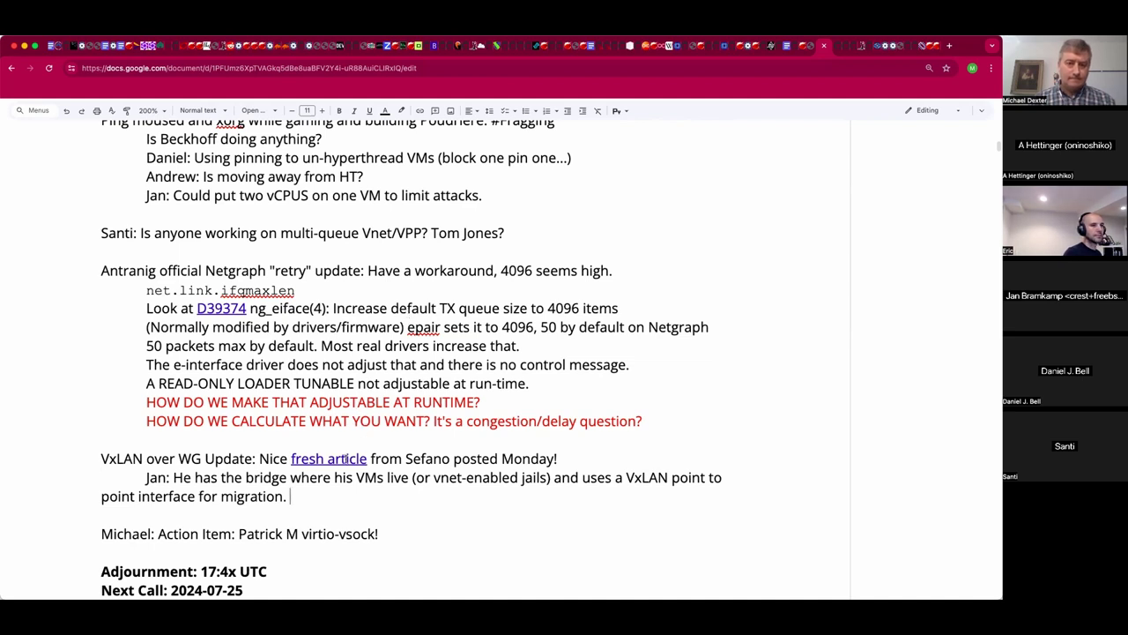
# Copy the fresh article link's address from its preview card.
pyautogui.moveTo(345, 459)
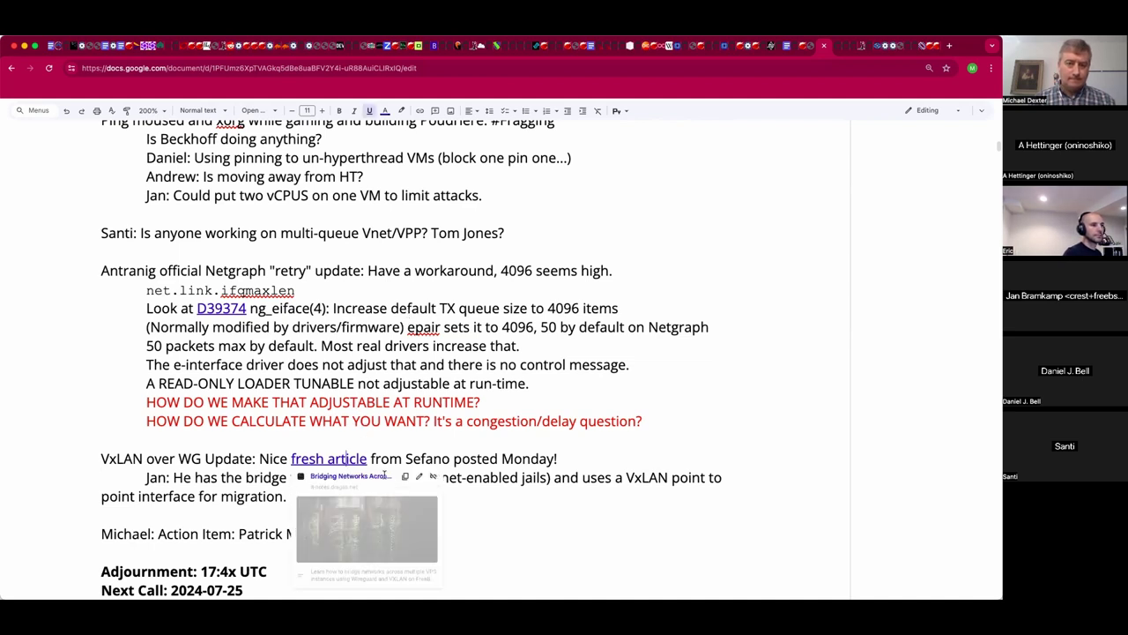
pyautogui.click(404, 476)
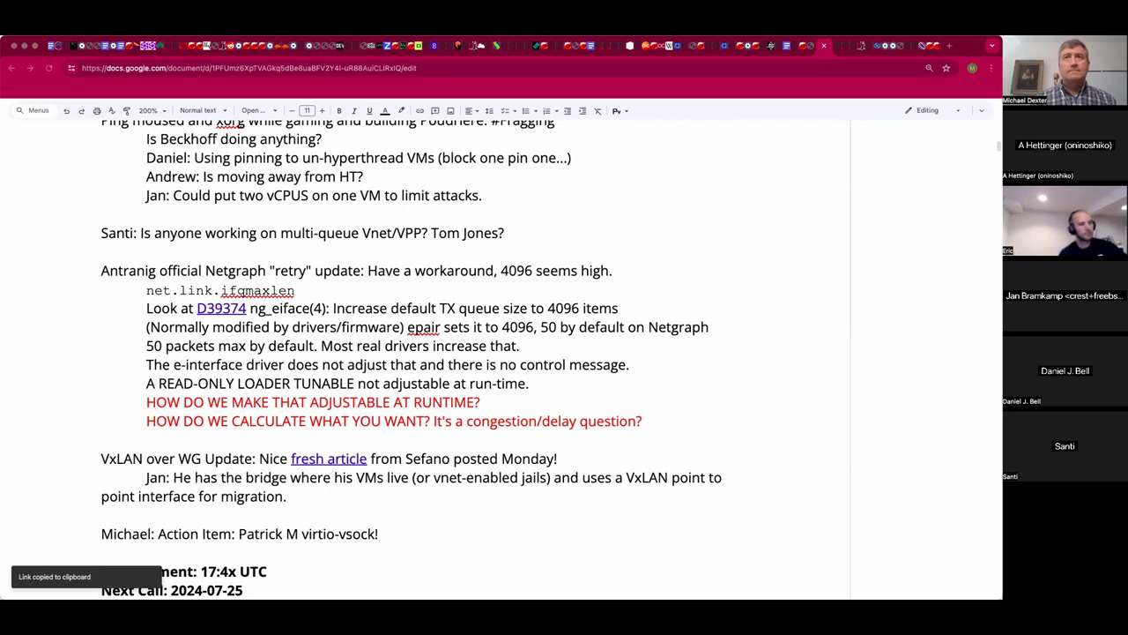
pyautogui.click(352, 489)
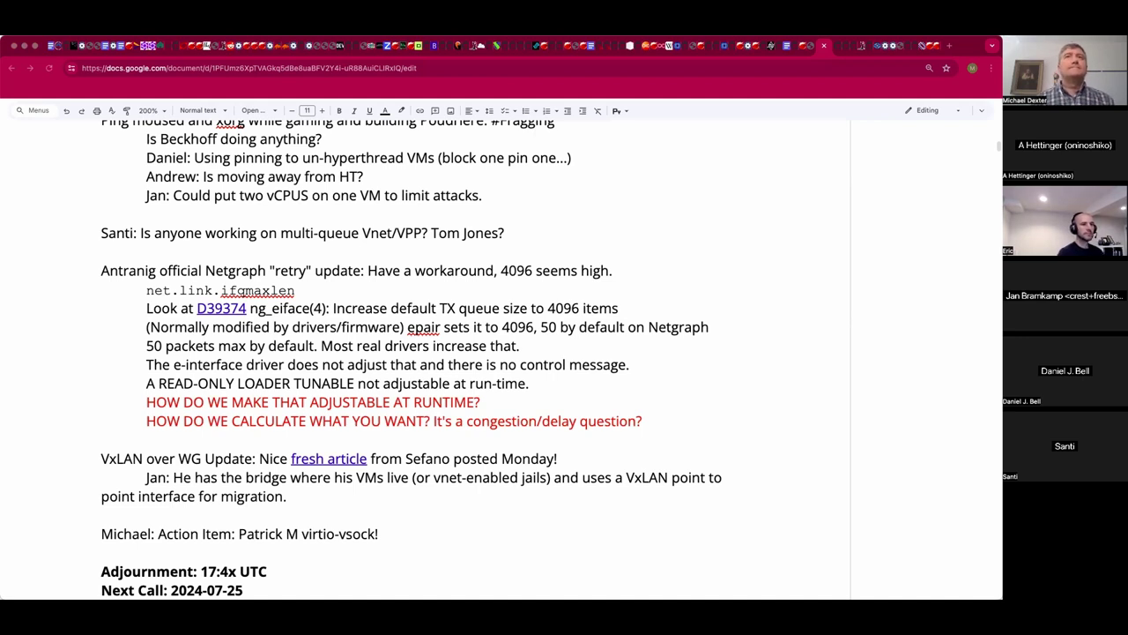
# Add 'Daniel: Who is using it?' and 'Santi: Lots, but not on FreeBSD... using ASICs.'.
pyautogui.click(412, 494)
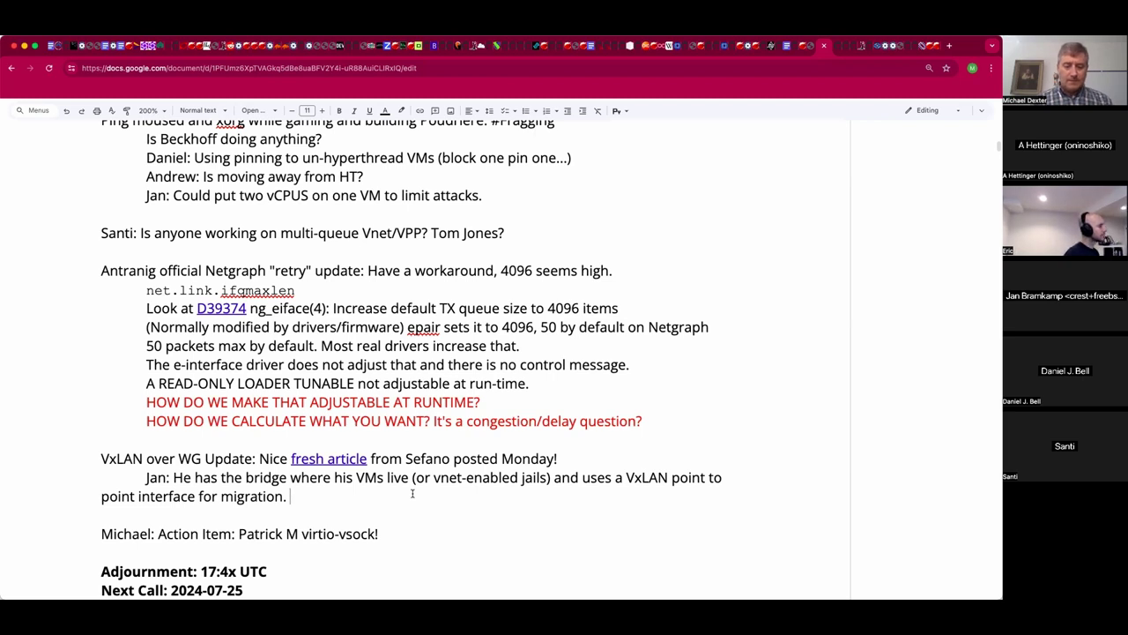
pyautogui.write('Daniel: ')
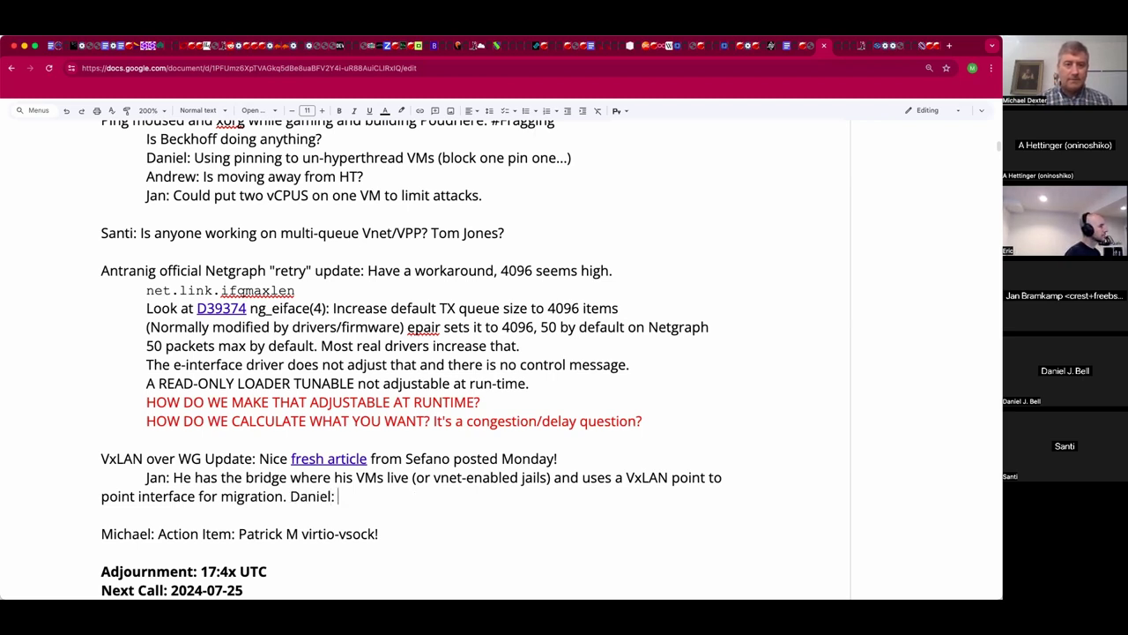
pyautogui.write('WHo is using it? A')
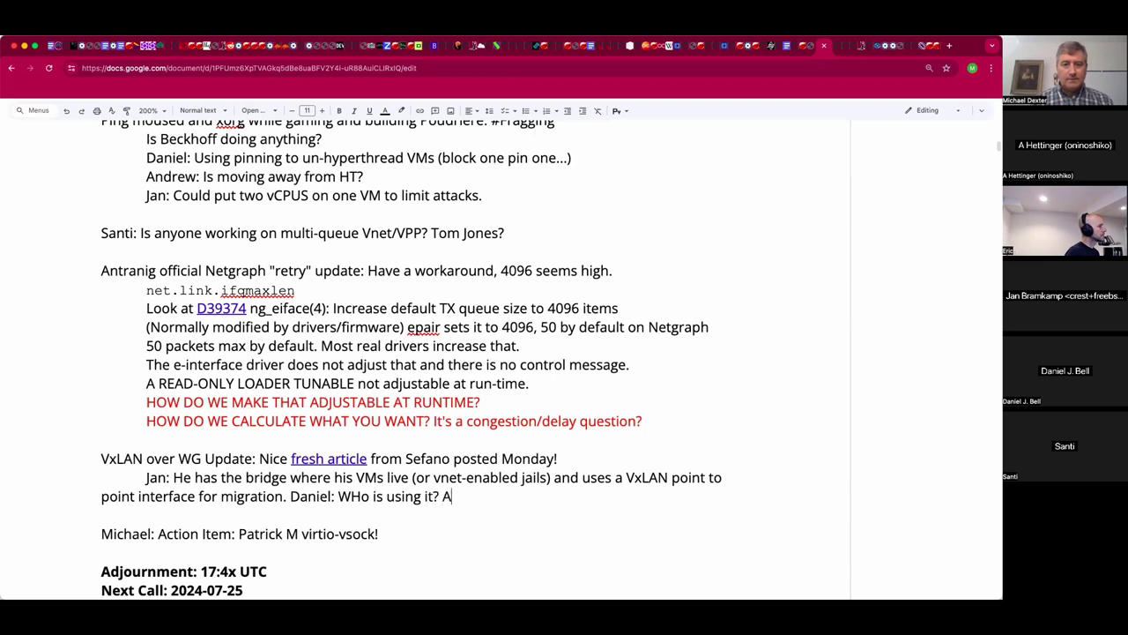
pyautogui.press('BackSpace')
pyautogui.write('Santi:')
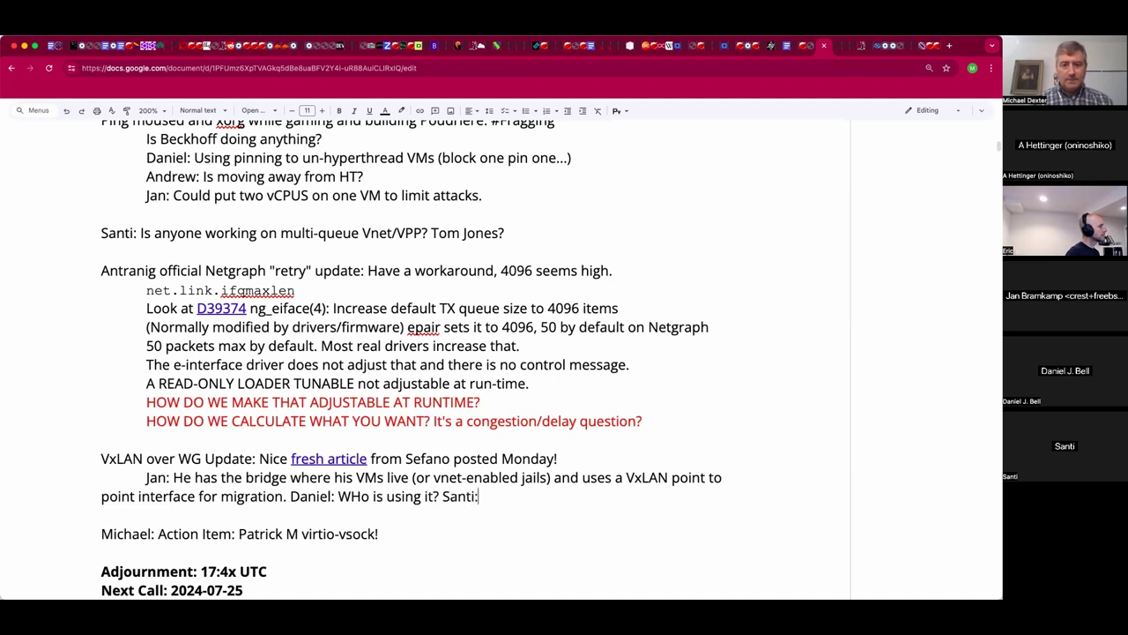
pyautogui.write(' Lots, but no')
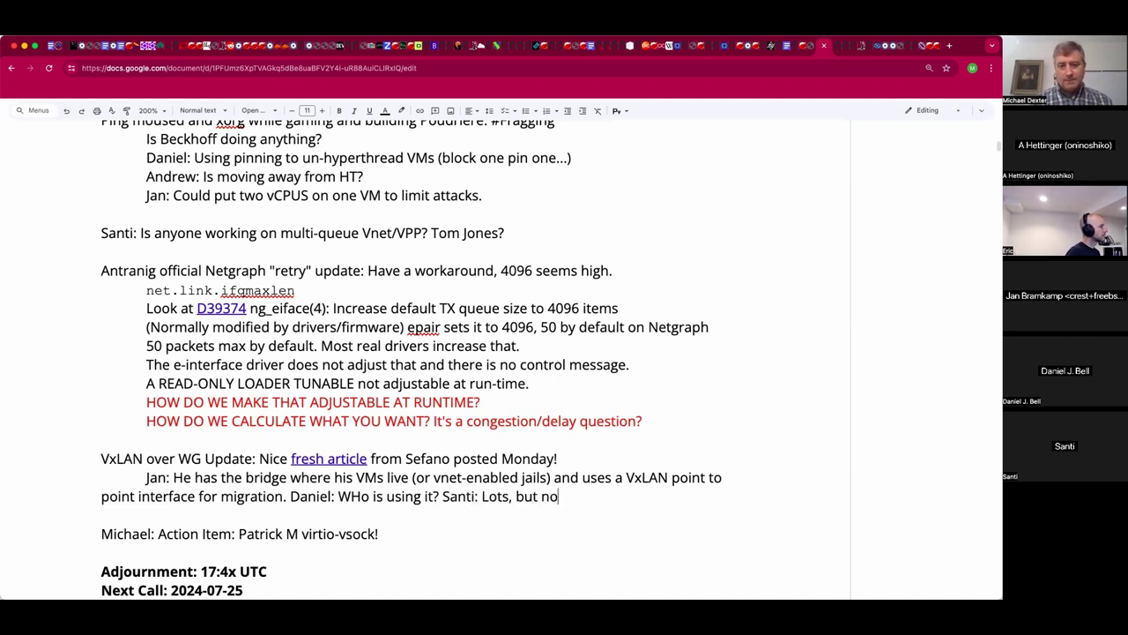
pyautogui.write('t on Free')
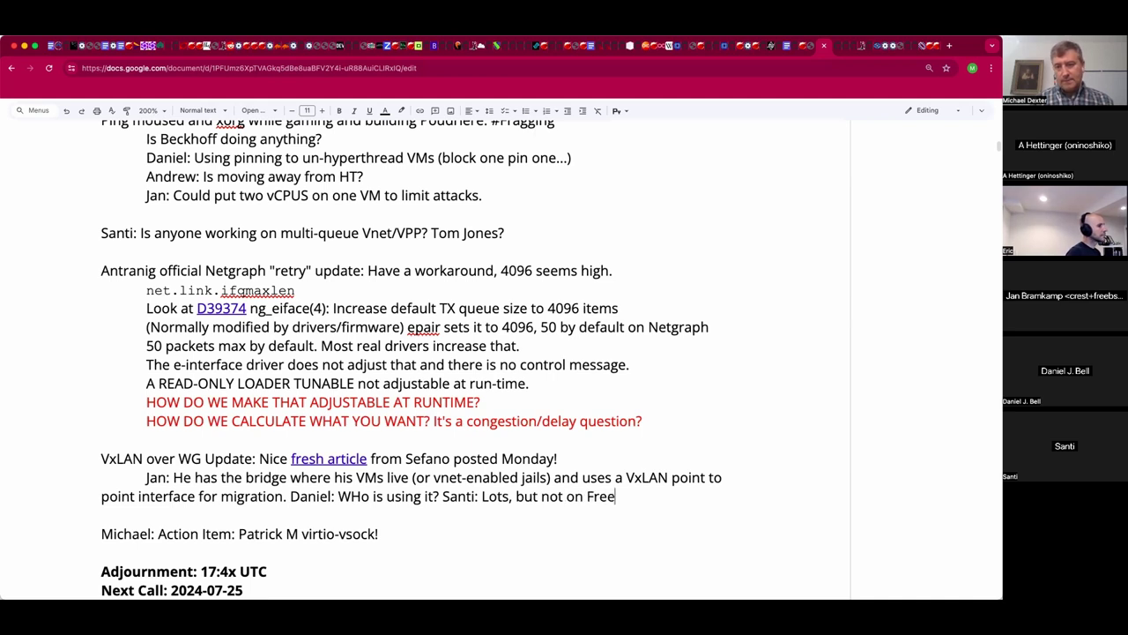
pyautogui.write('BSD... using ')
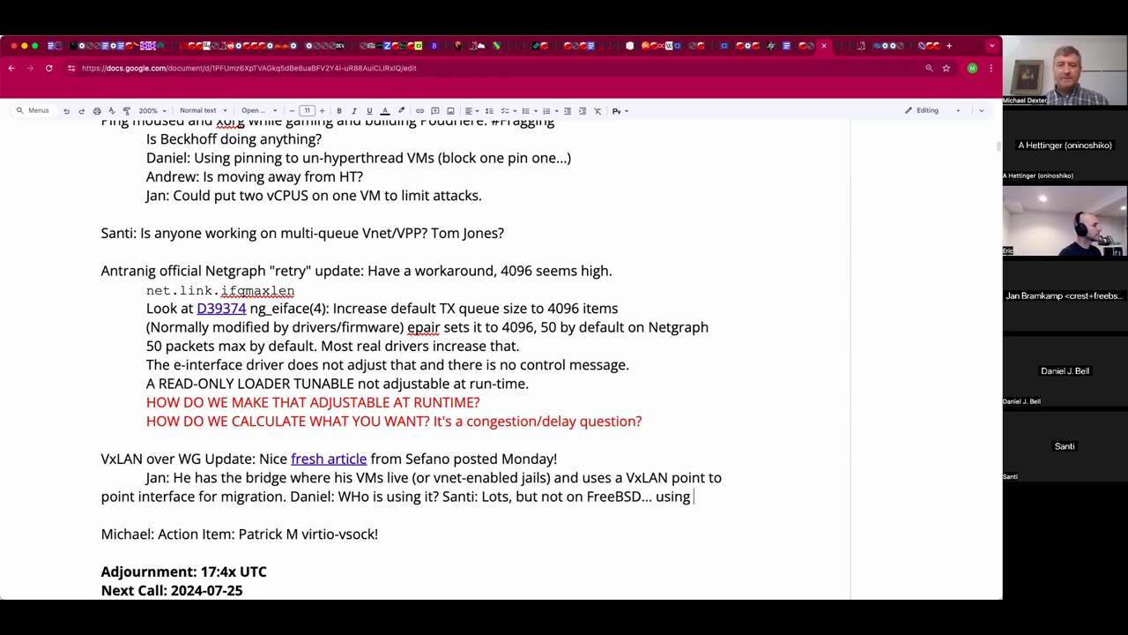
pyautogui.write('ASIC')
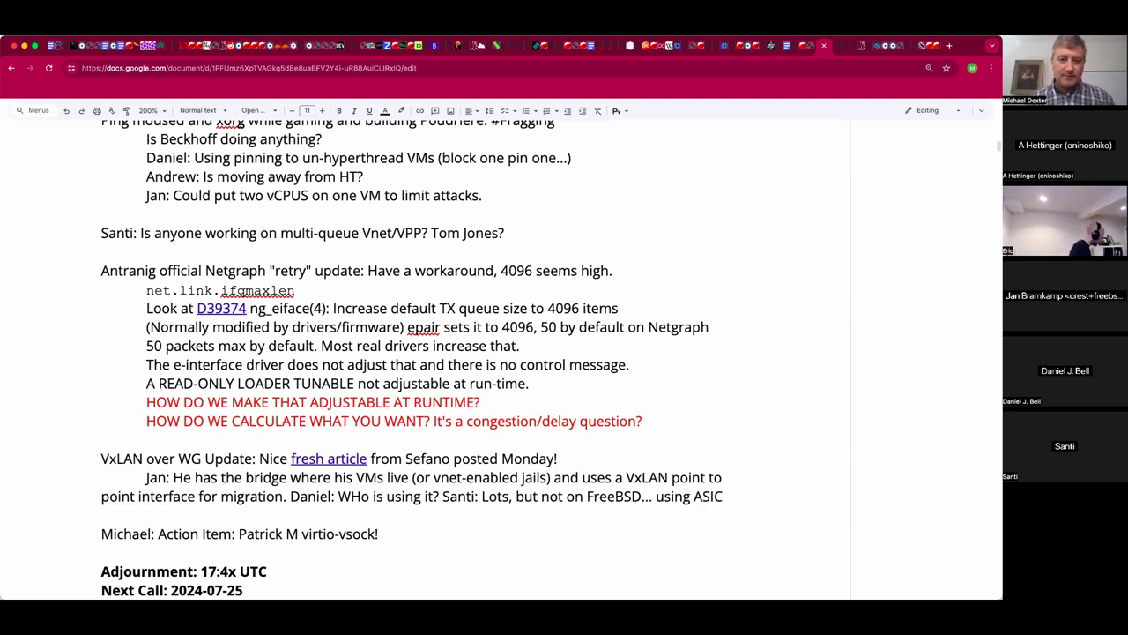
pyautogui.write('s.')
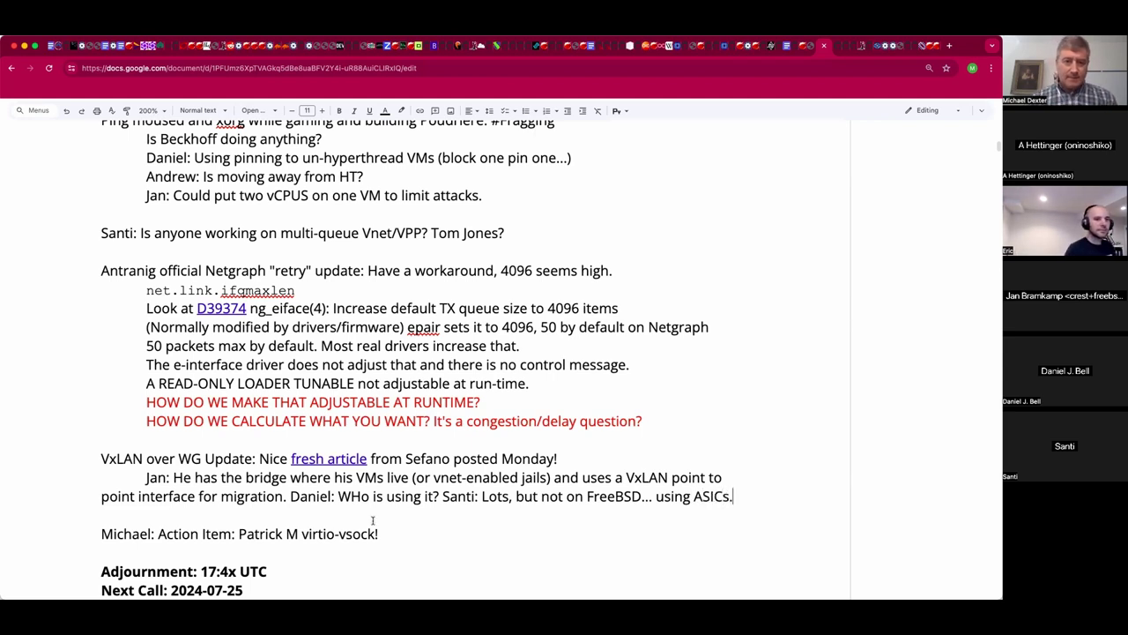
# Correct 'WHo' to 'Who' in Daniel's question.
pyautogui.click(361, 497)
pyautogui.hotkey('shift', 'Right')
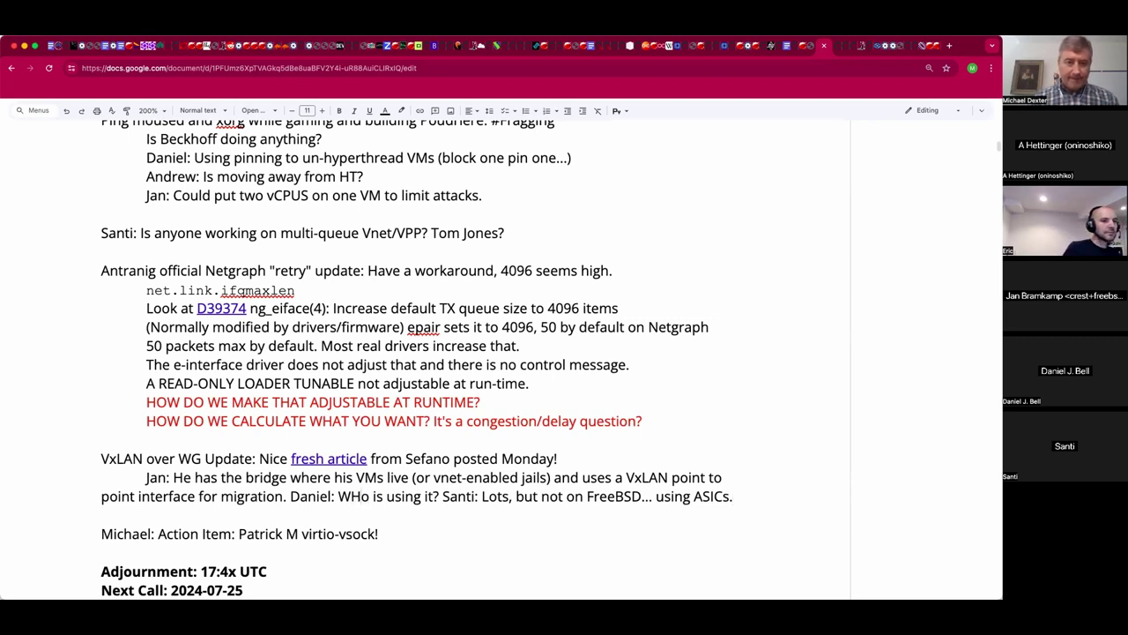
pyautogui.write('h')
pyautogui.click(102, 515)
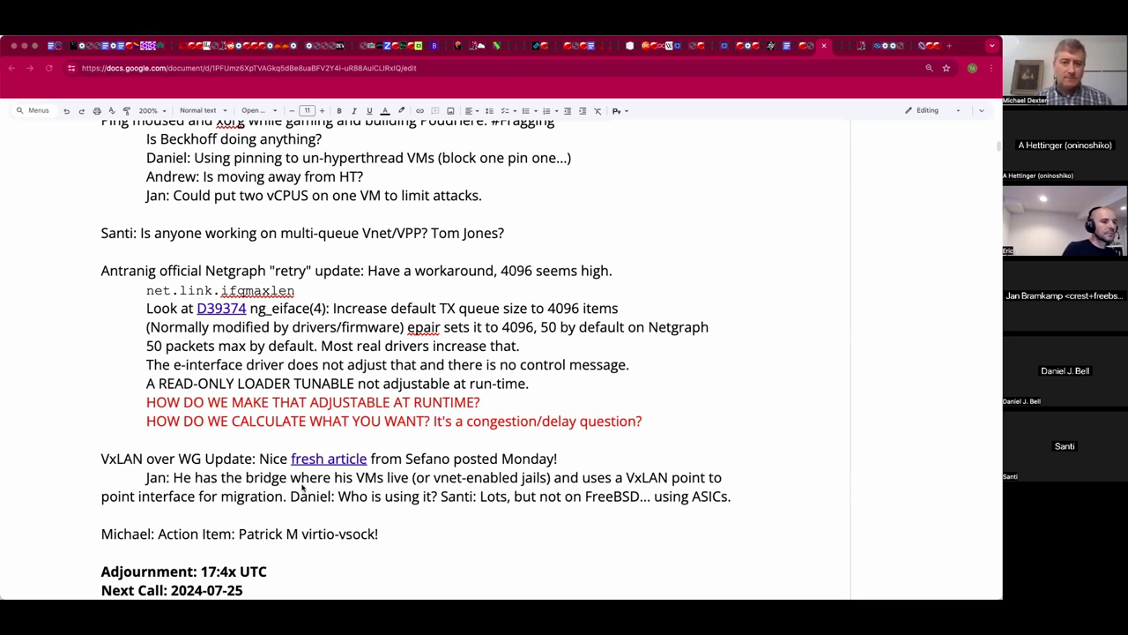
pyautogui.click(304, 519)
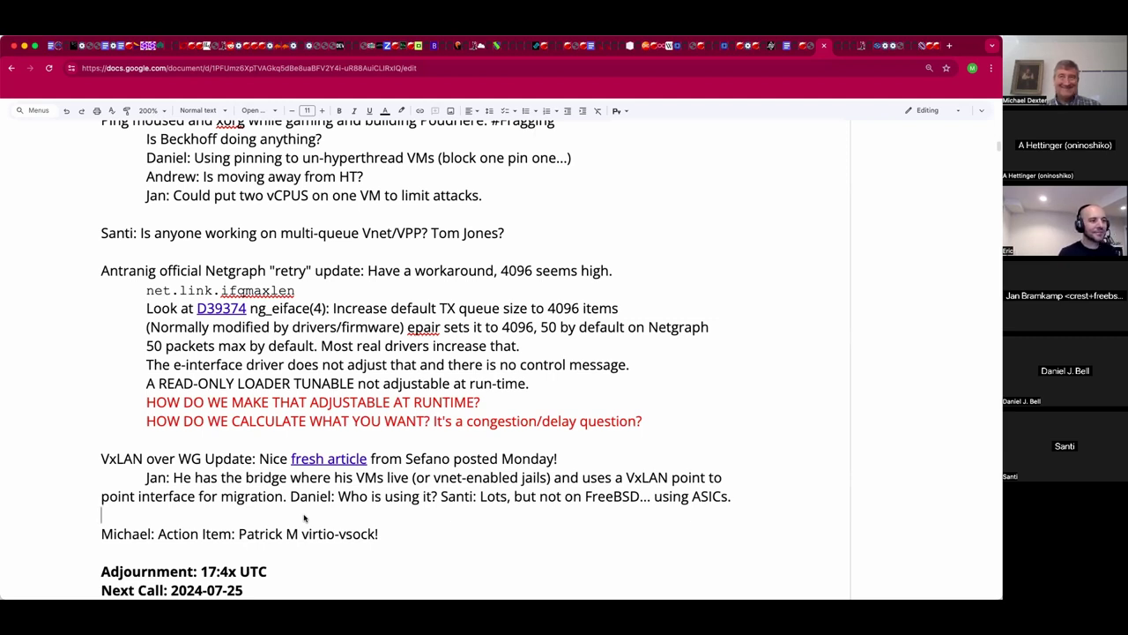
# Add the indented note 'Seeing eVPN over VxLAN.' below Jan's paragraph.
pyautogui.click(304, 518)
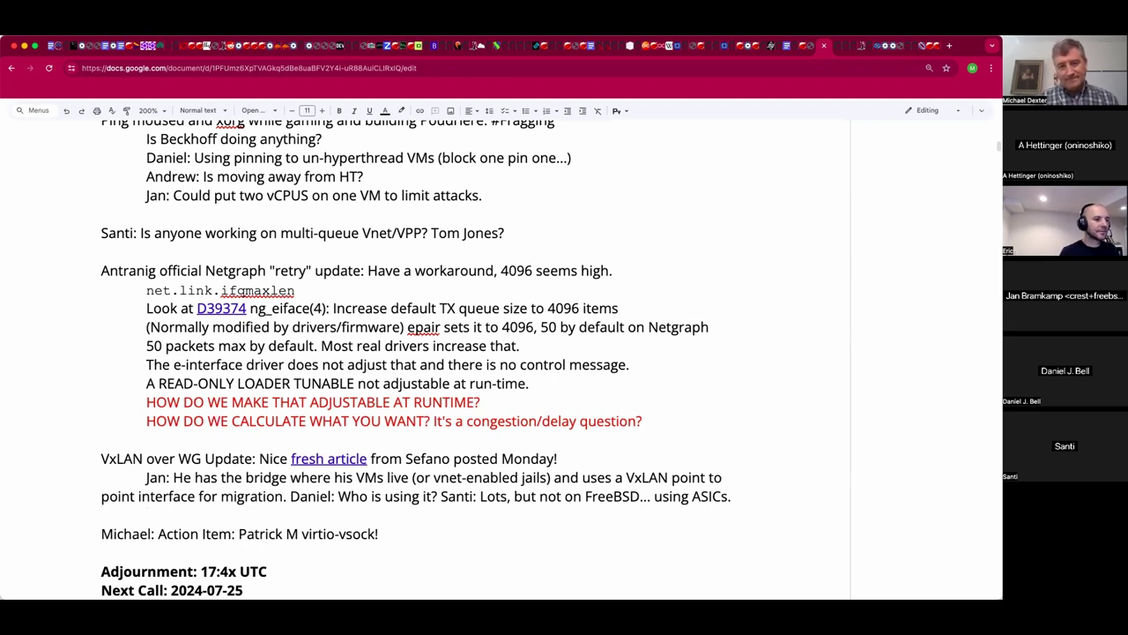
pyautogui.write('Se')
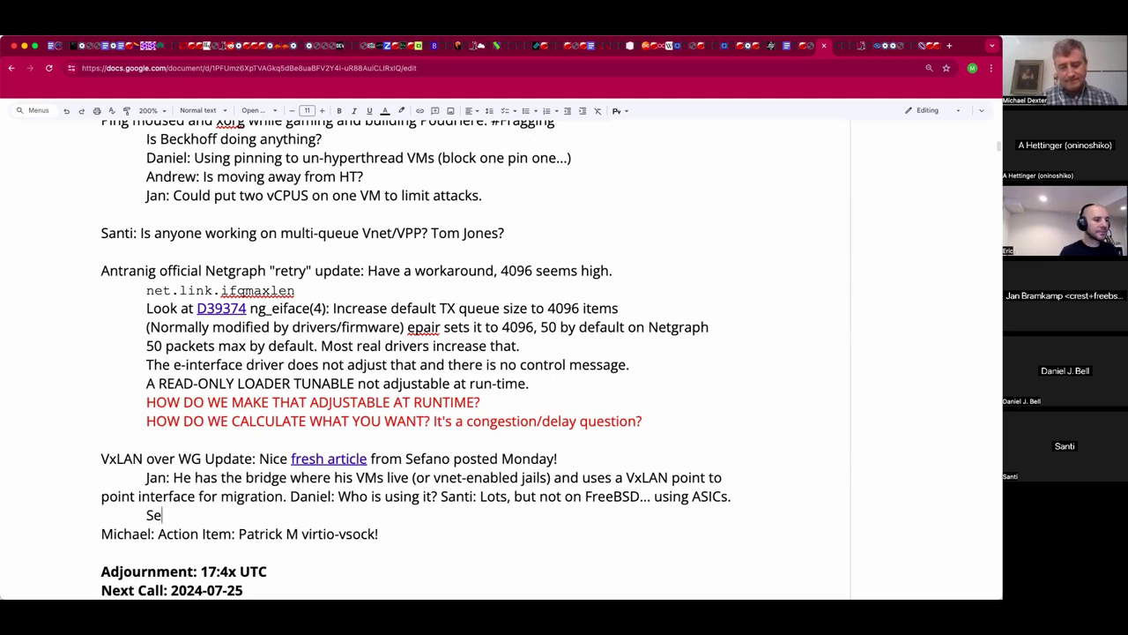
pyautogui.write('eing eVNET')
pyautogui.press('BackSpace')
pyautogui.press('BackSpace')
pyautogui.press('BackSpace')
pyautogui.write('P')
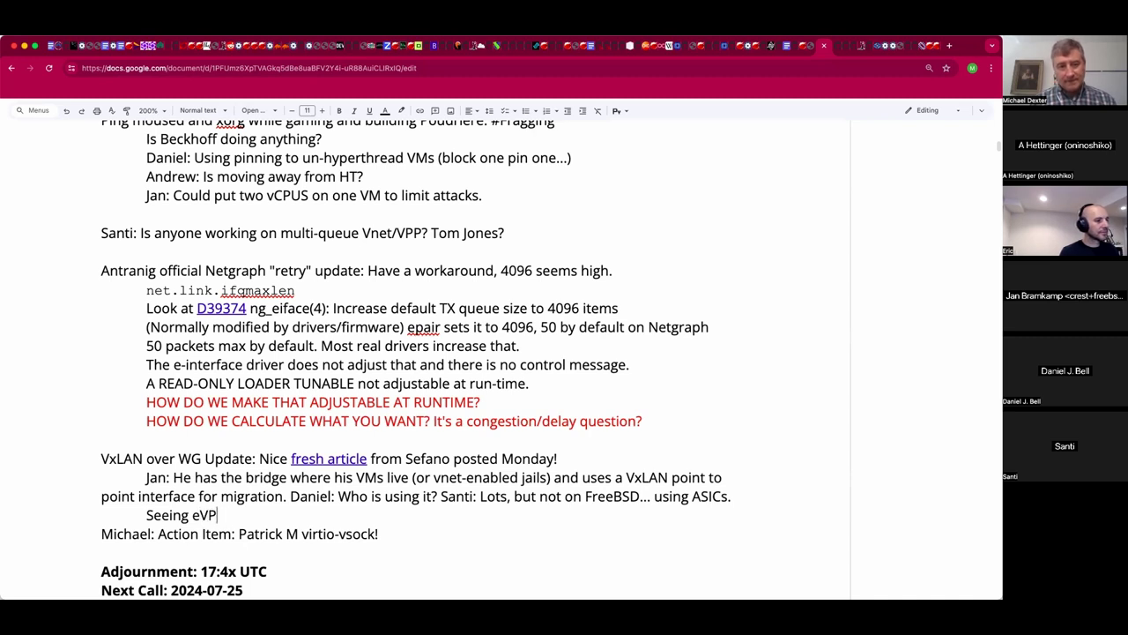
pyautogui.write('N over V')
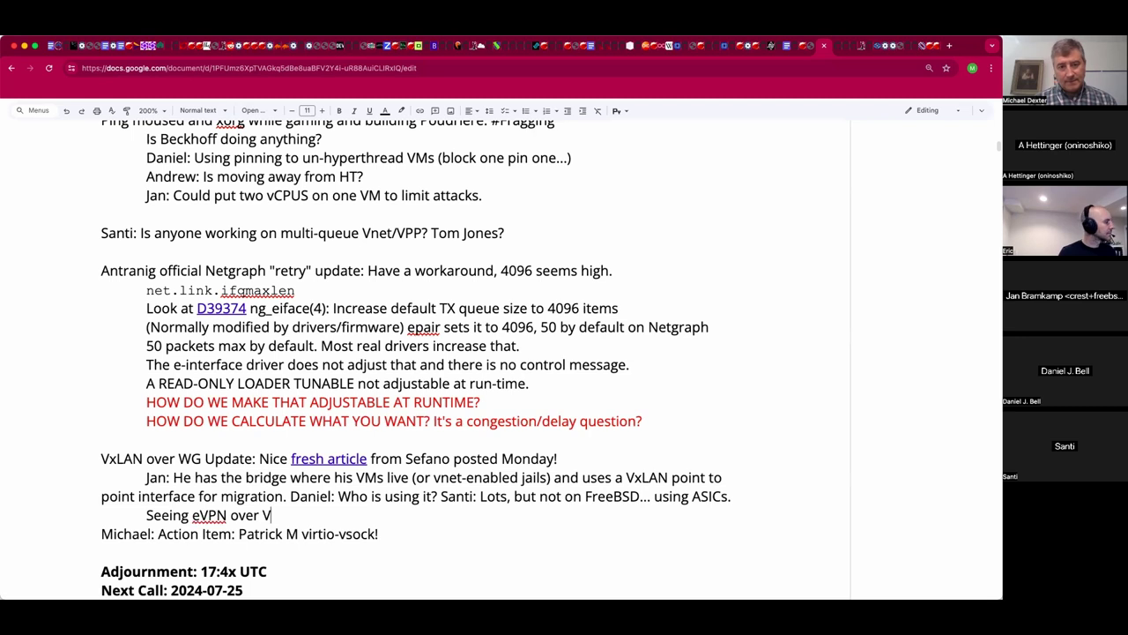
pyautogui.write('xLAN.')
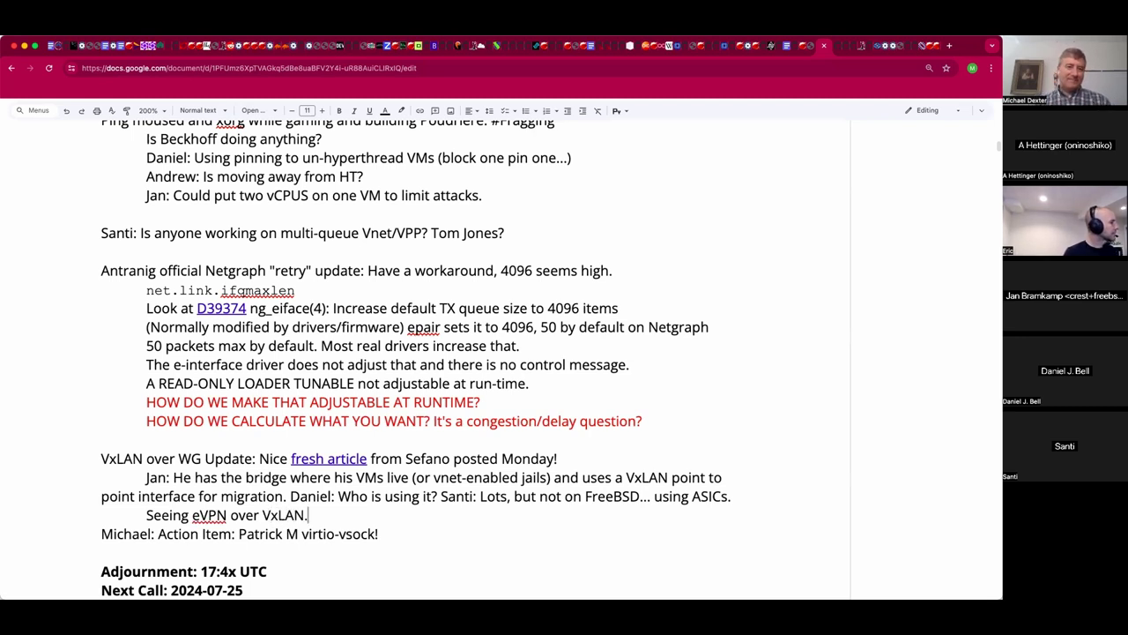
pyautogui.press('Return')
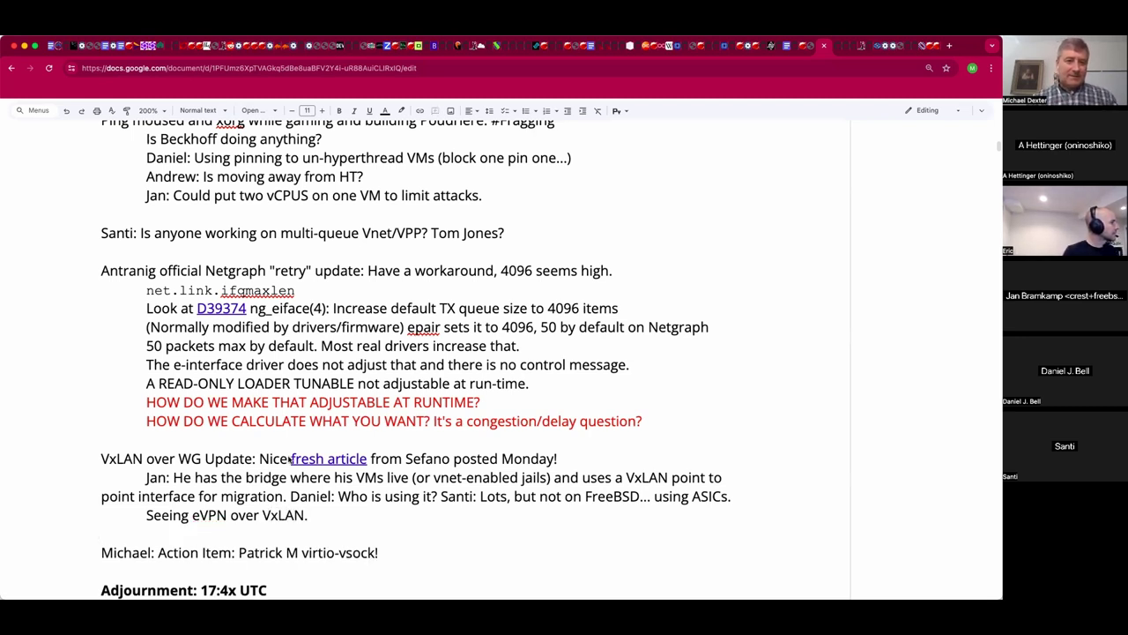
pyautogui.scroll(-1, 285, 461)
pyautogui.scroll(-2, 286, 462)
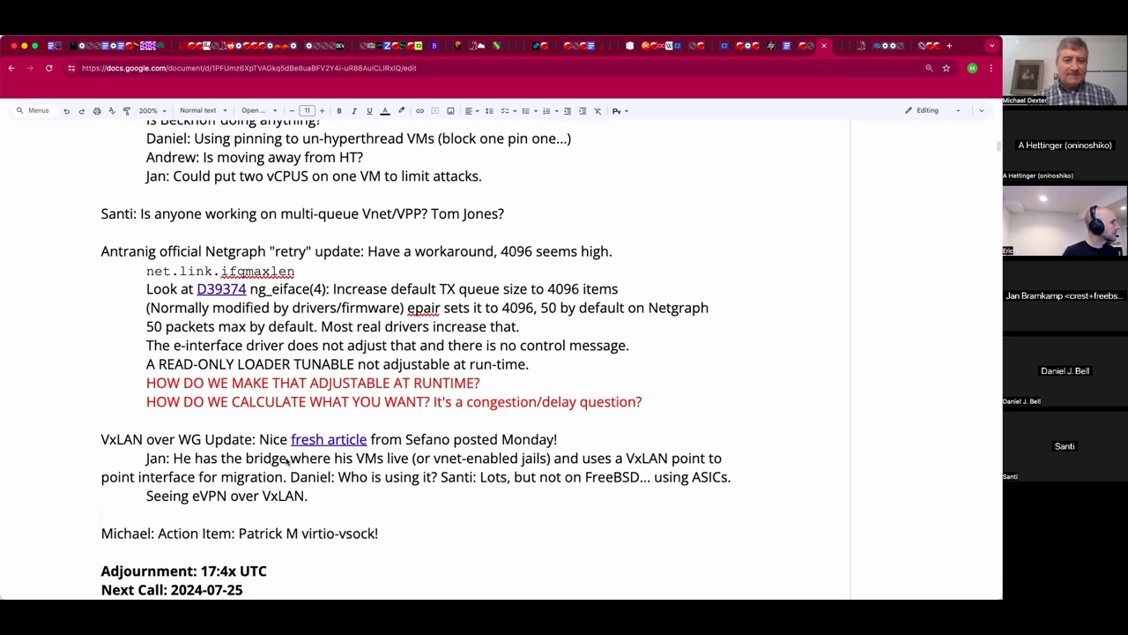
pyautogui.click(359, 495)
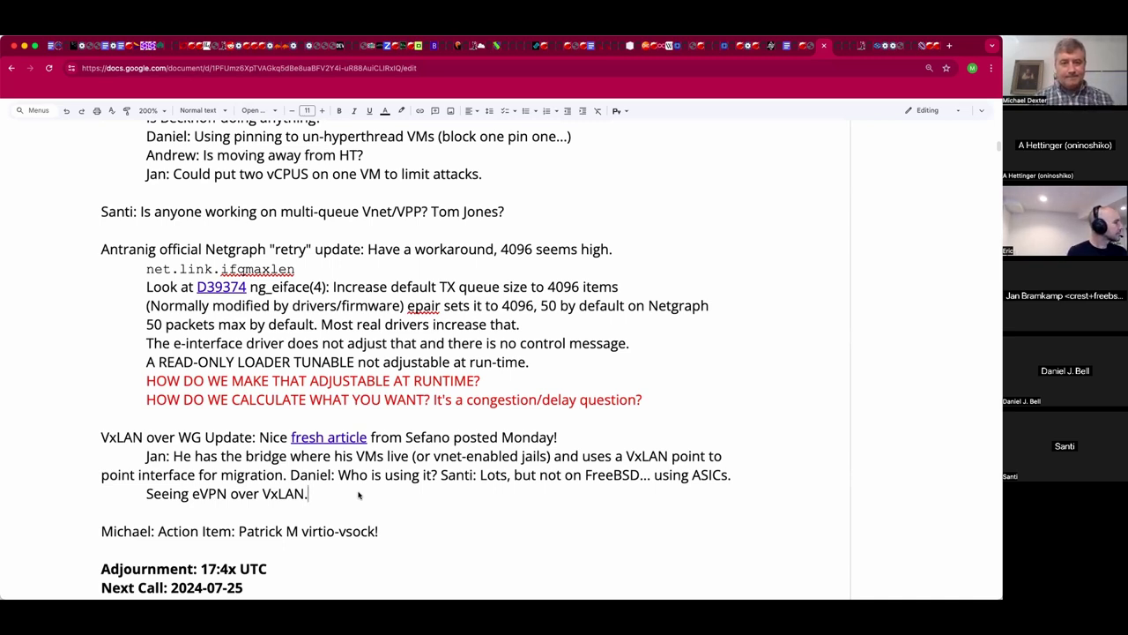
# Add the question asking when to use IPsec.
pyautogui.write('Q: When and whe')
pyautogui.press('BackSpace')
pyautogui.press('BackSpace')
pyautogui.press('BackSpace')
pyautogui.press('BackSpace')
pyautogui.press('BackSpace')
pyautogui.press('BackSpace')
pyautogui.press('BackSpace')
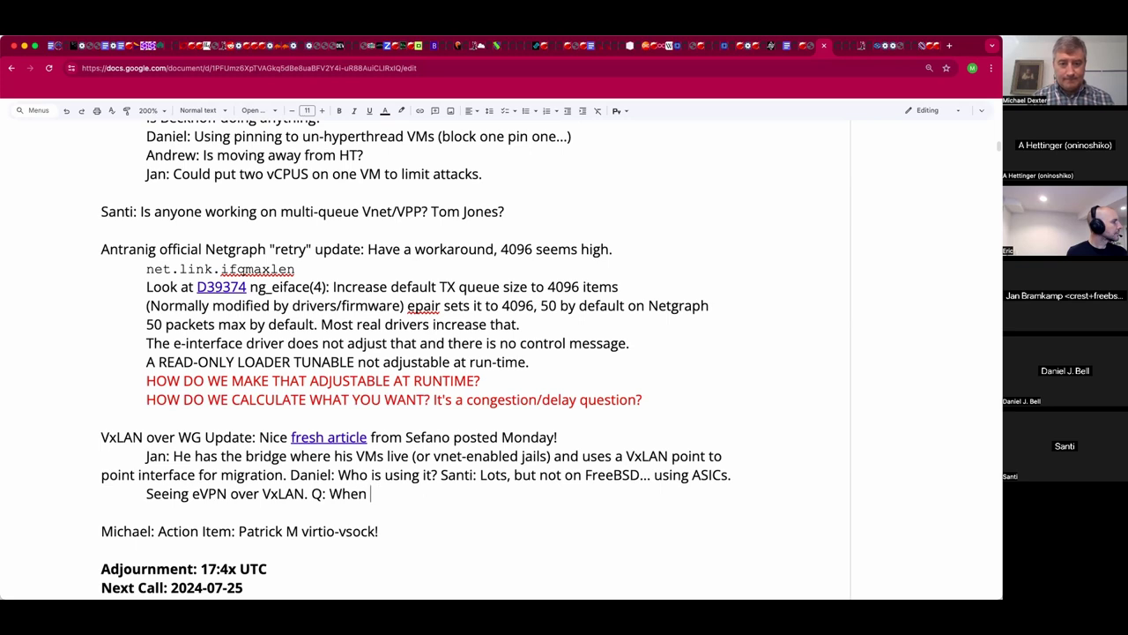
pyautogui.write('use ')
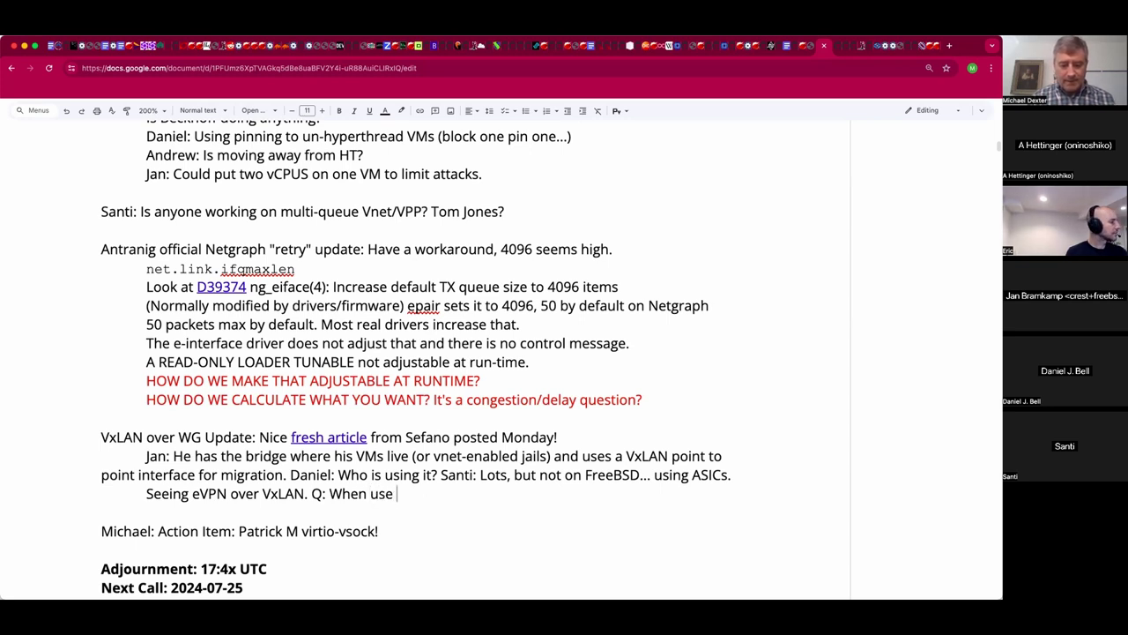
pyautogui.write('IPsec?')
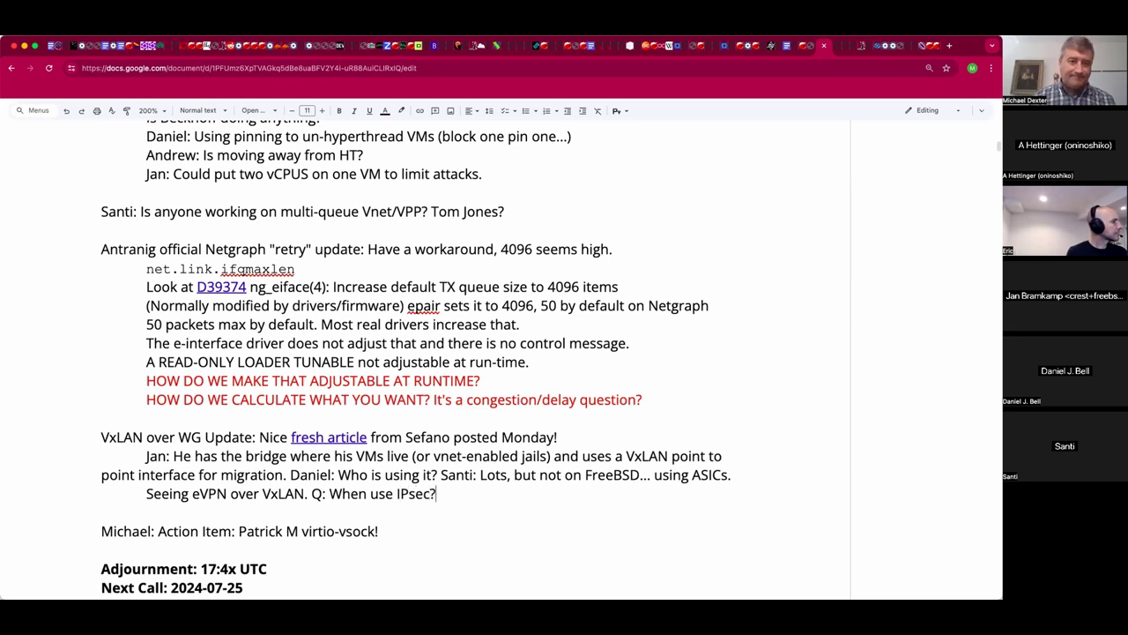
# Add Santi's answer: traffic pattern matters, small-packet overhead, 1024 and larger, voice 128 bytes hits you.
pyautogui.click(101, 512)
pyautogui.click(436, 493)
pyautogui.write('Sant')
pyautogui.write('i: Depends o')
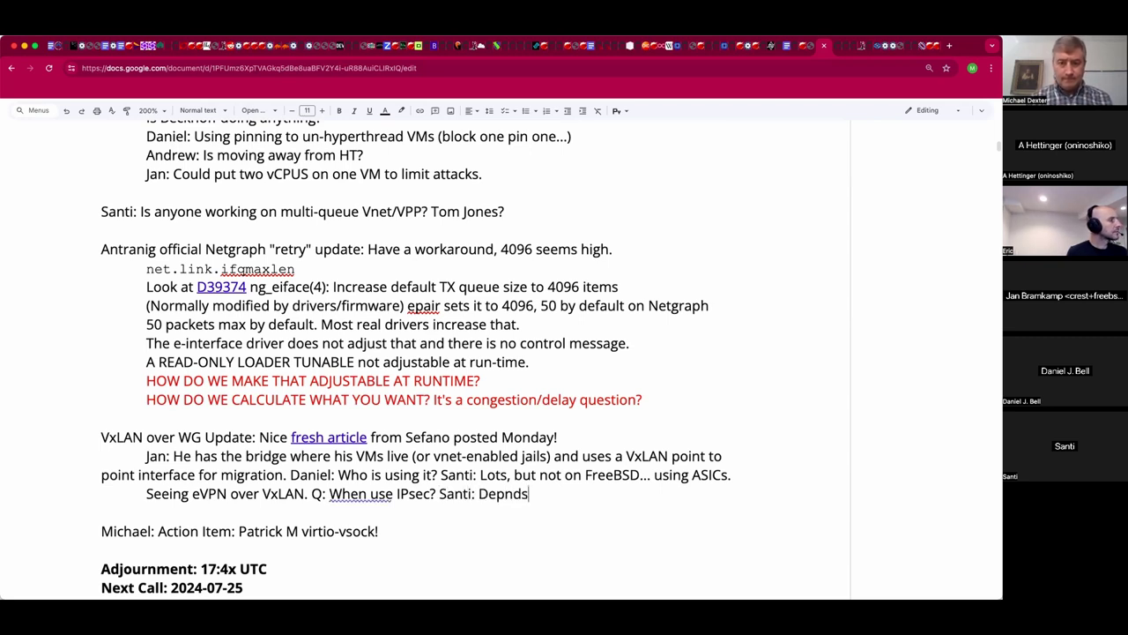
pyautogui.write('n your ')
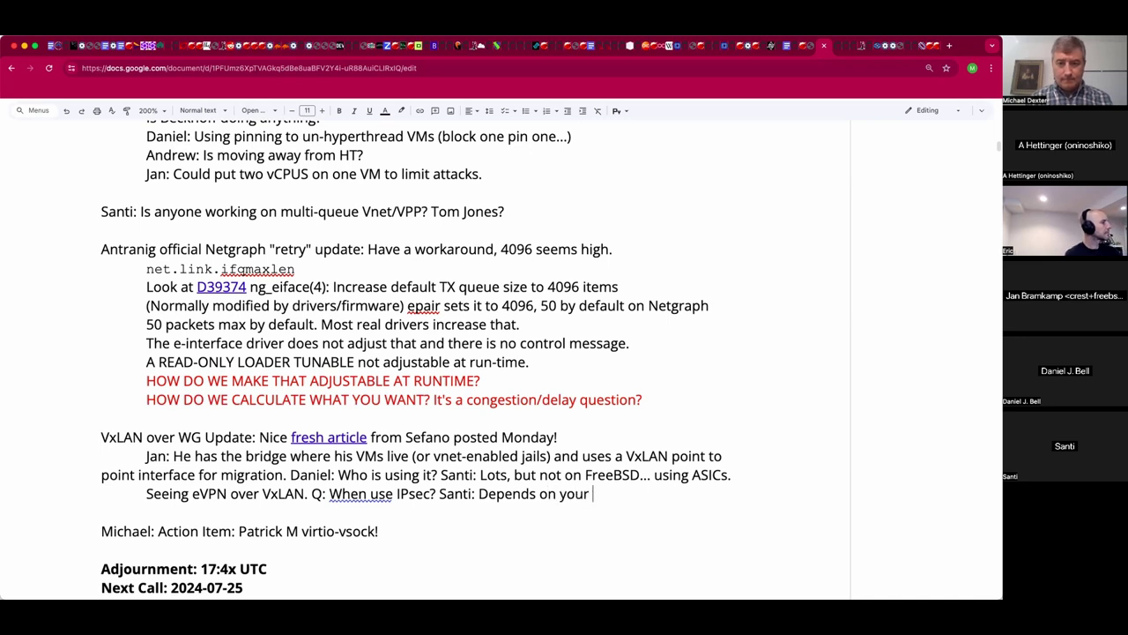
pyautogui.write('traffic patte')
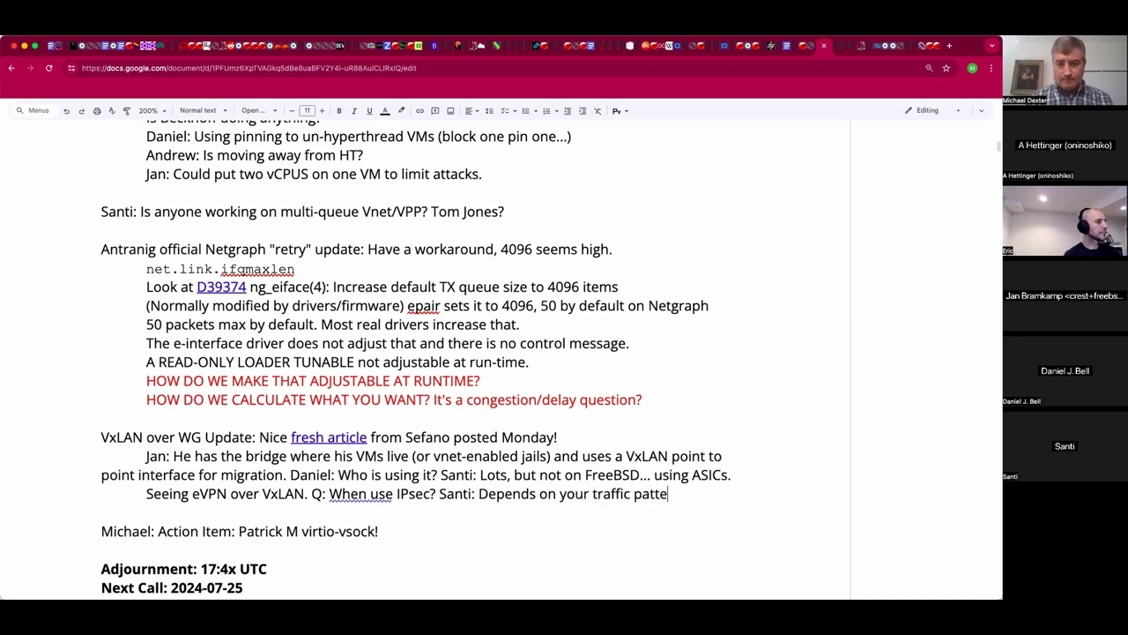
pyautogui.write('rn: ')
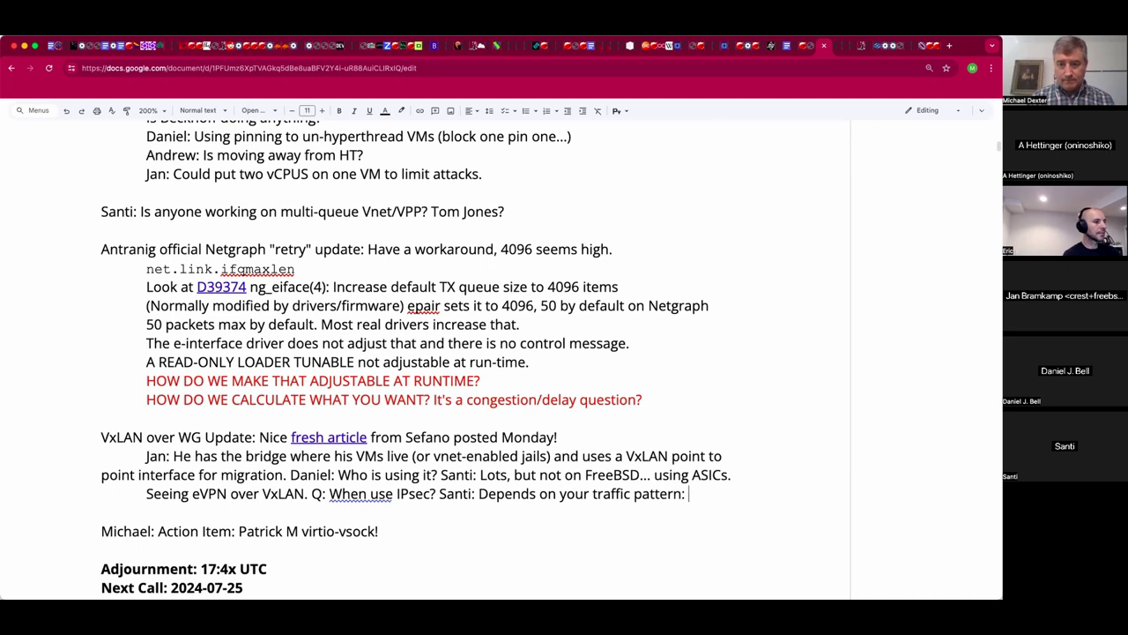
pyautogui.write('Small packets')
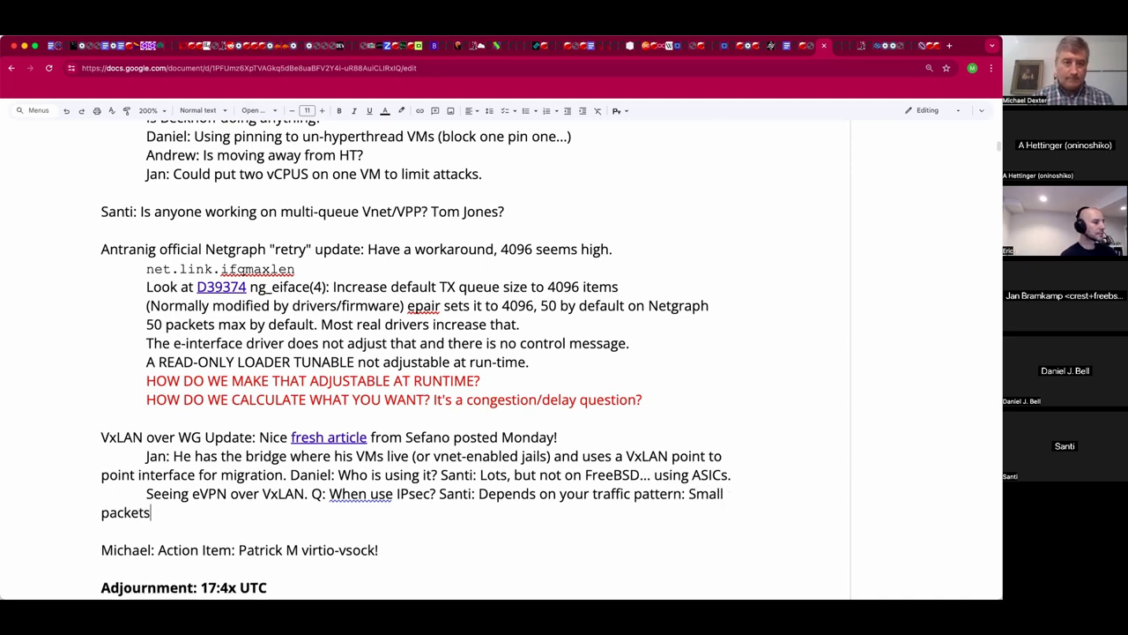
pyautogui.write('... overhead gets you. 1024 and larger, ')
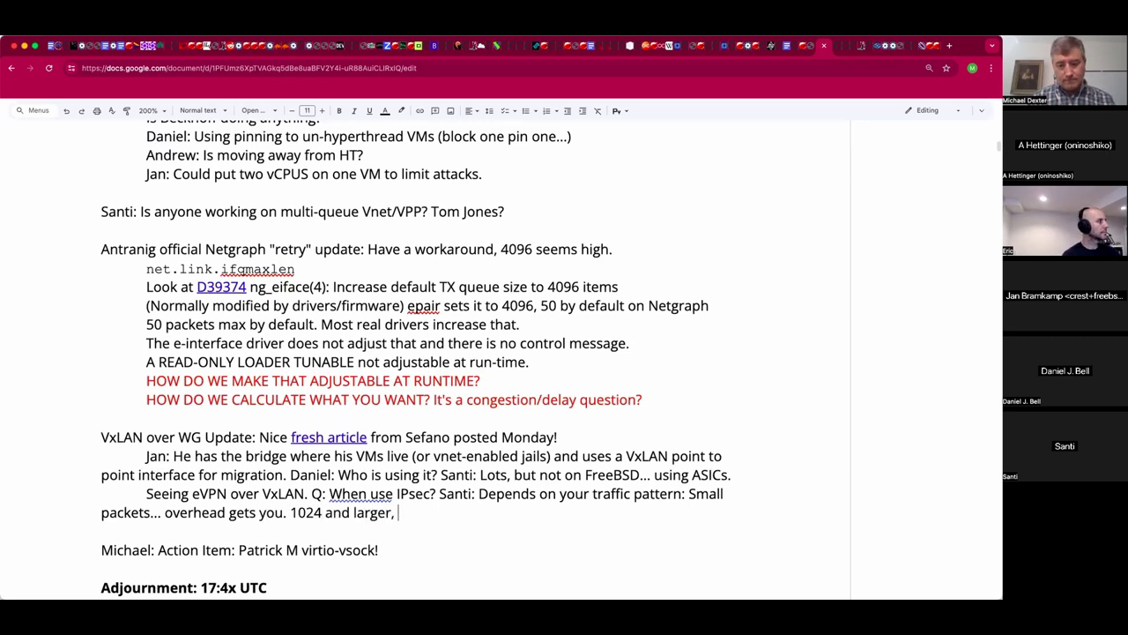
pyautogui.write('voi')
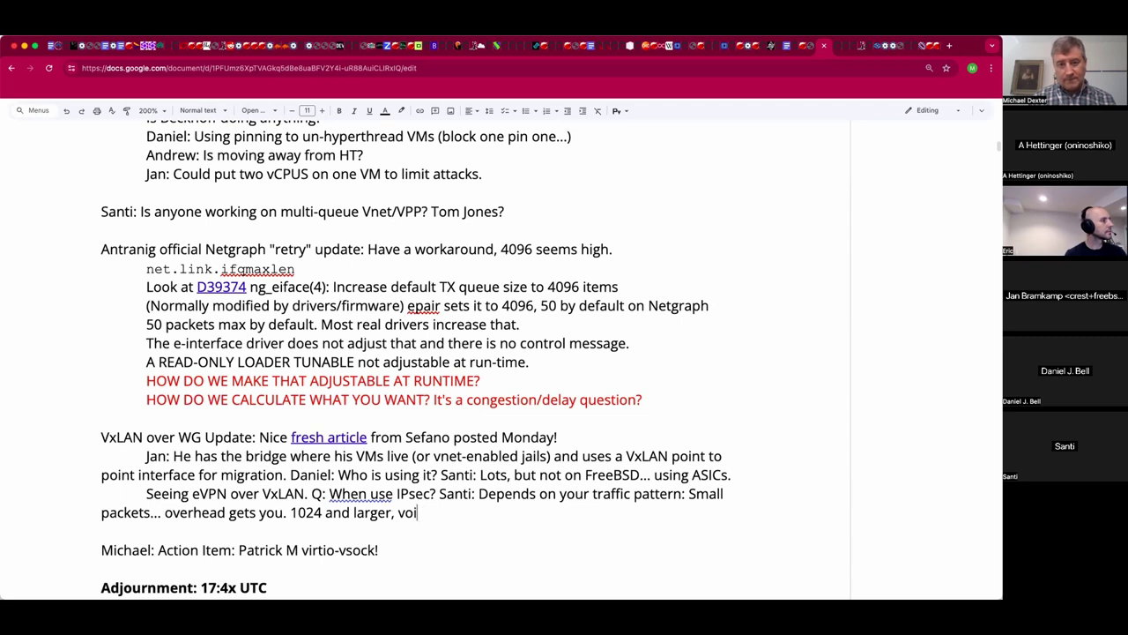
pyautogui.write('ce 182')
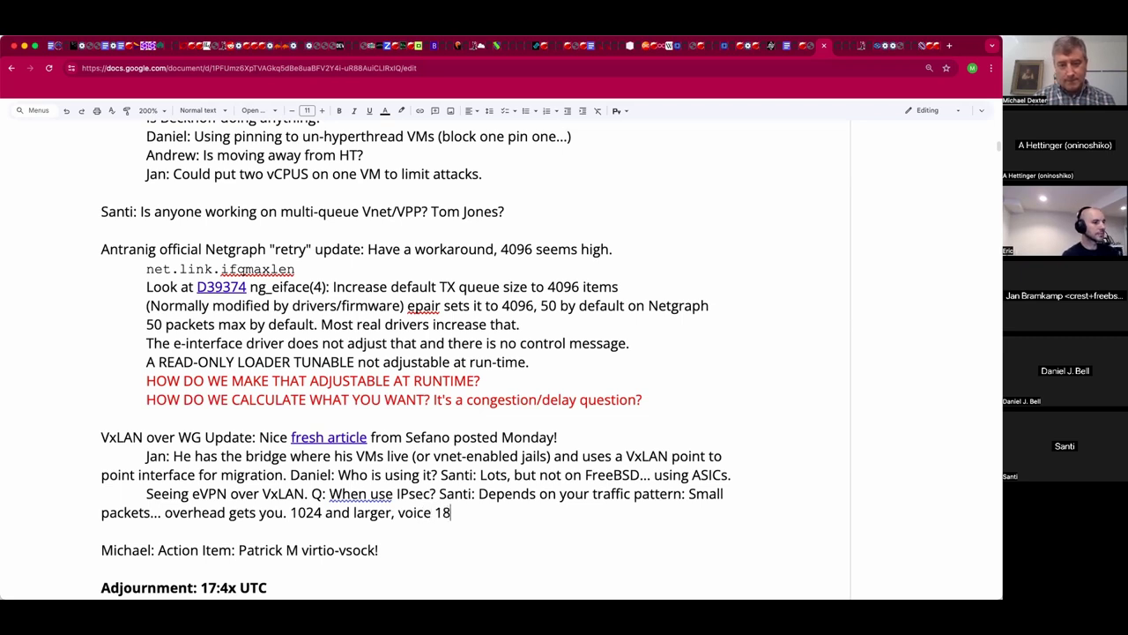
pyautogui.press('BackSpace')
pyautogui.press('BackSpace')
pyautogui.write('23')
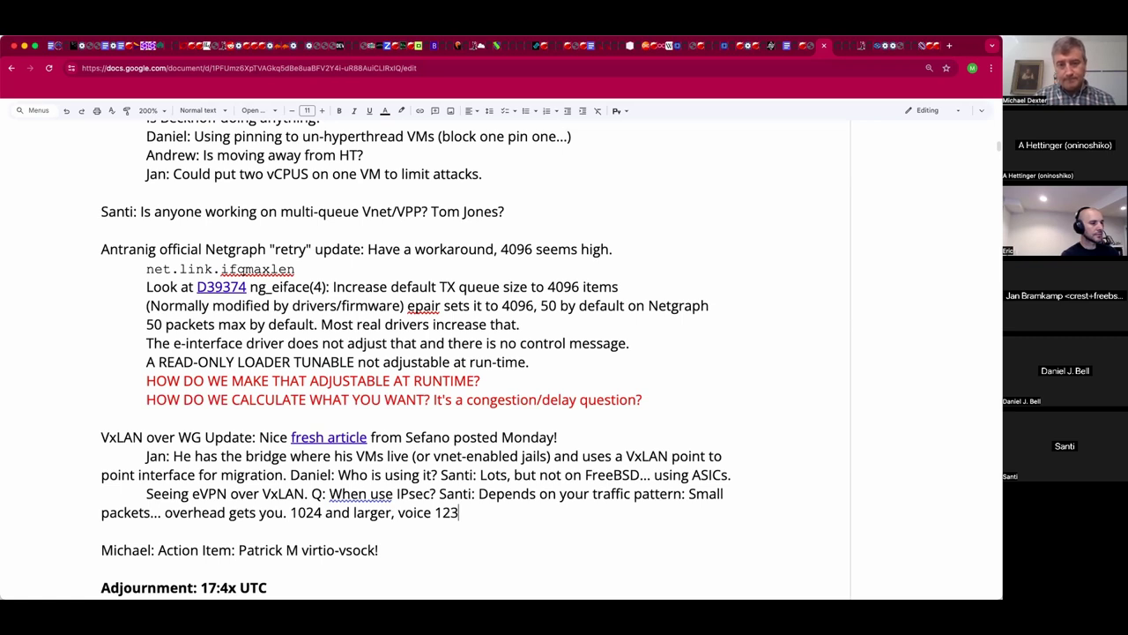
pyautogui.press('BackSpace')
pyautogui.write('8 bh')
pyautogui.press('BackSpace')
pyautogui.write('ytes')
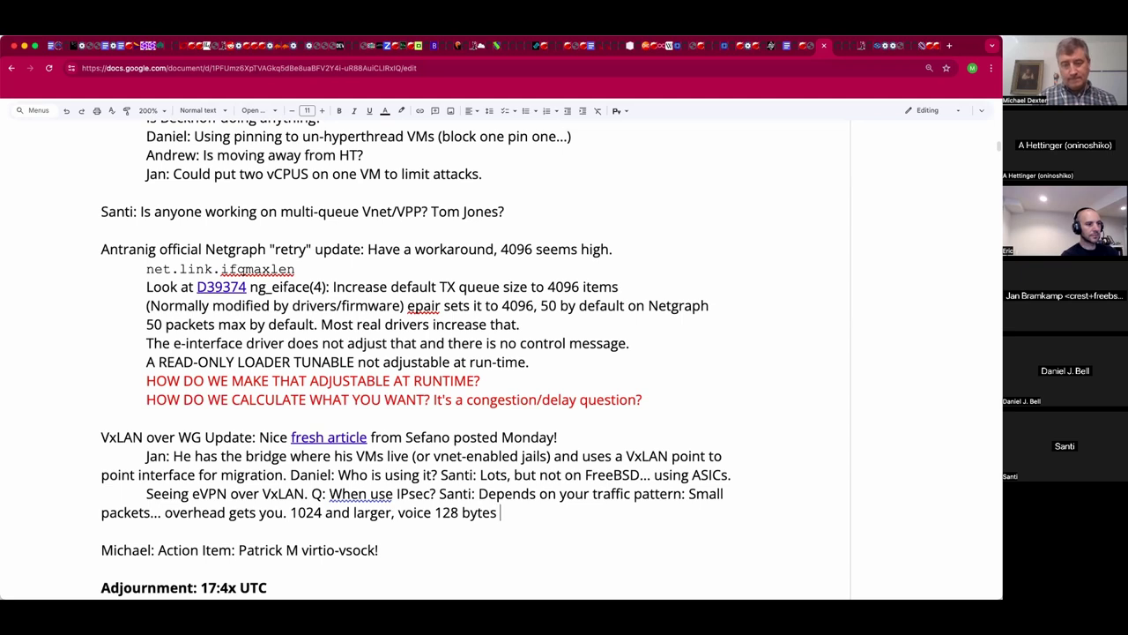
pyautogui.write(' hits you.')
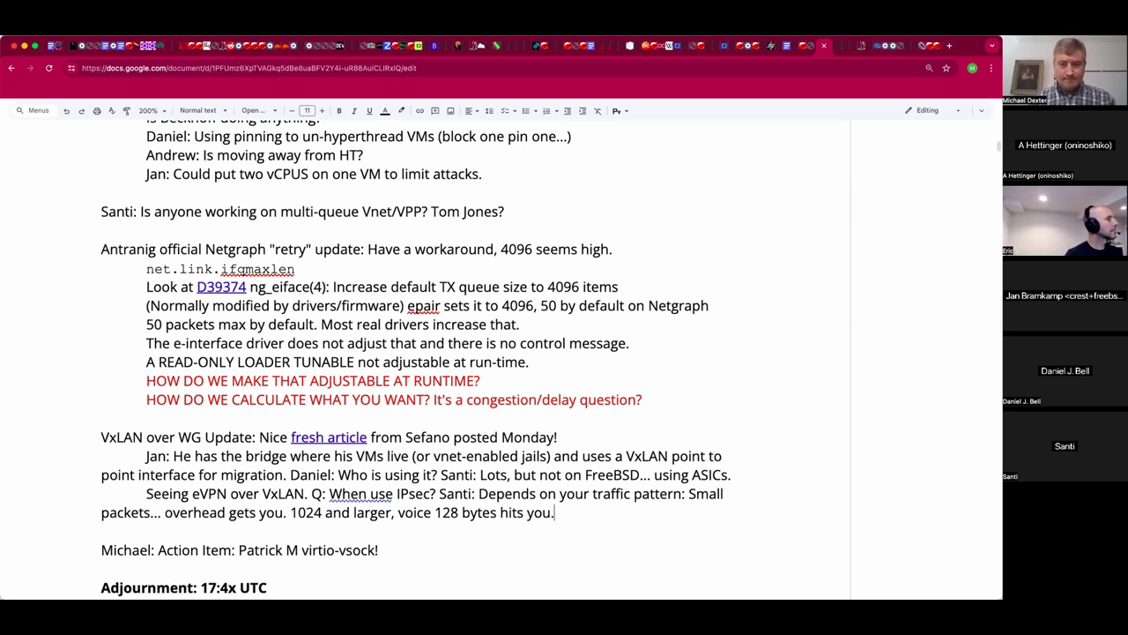
# Add '(HW encapsulation and decapsulation and VxLAN to VLAN translation)' after 'using ASICs.'.
pyautogui.click(731, 475)
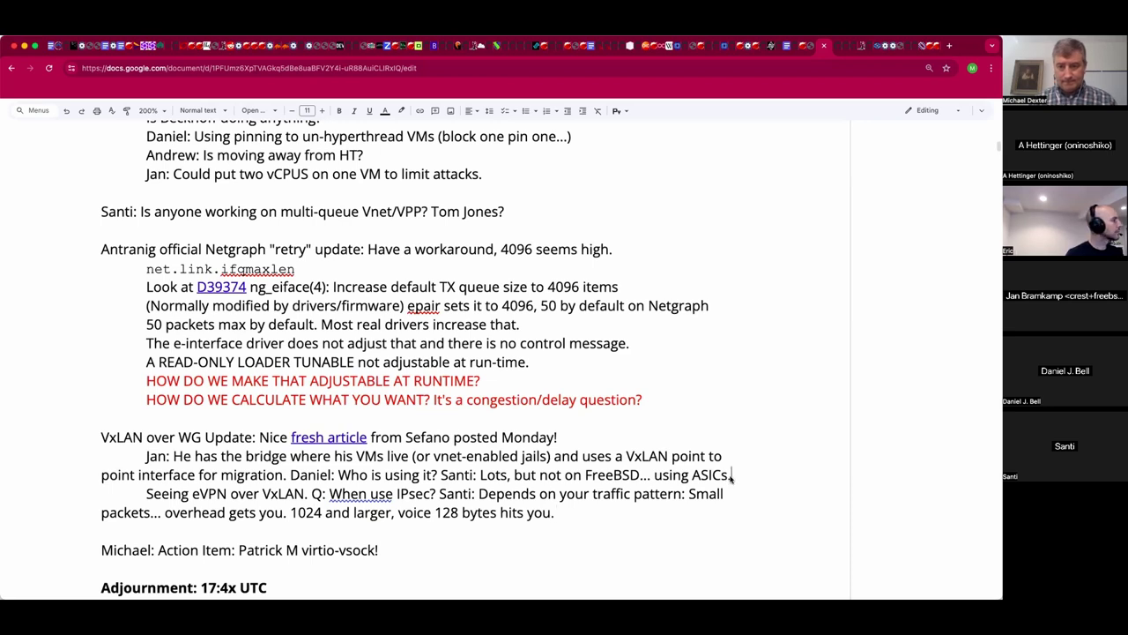
pyautogui.write('(HW')
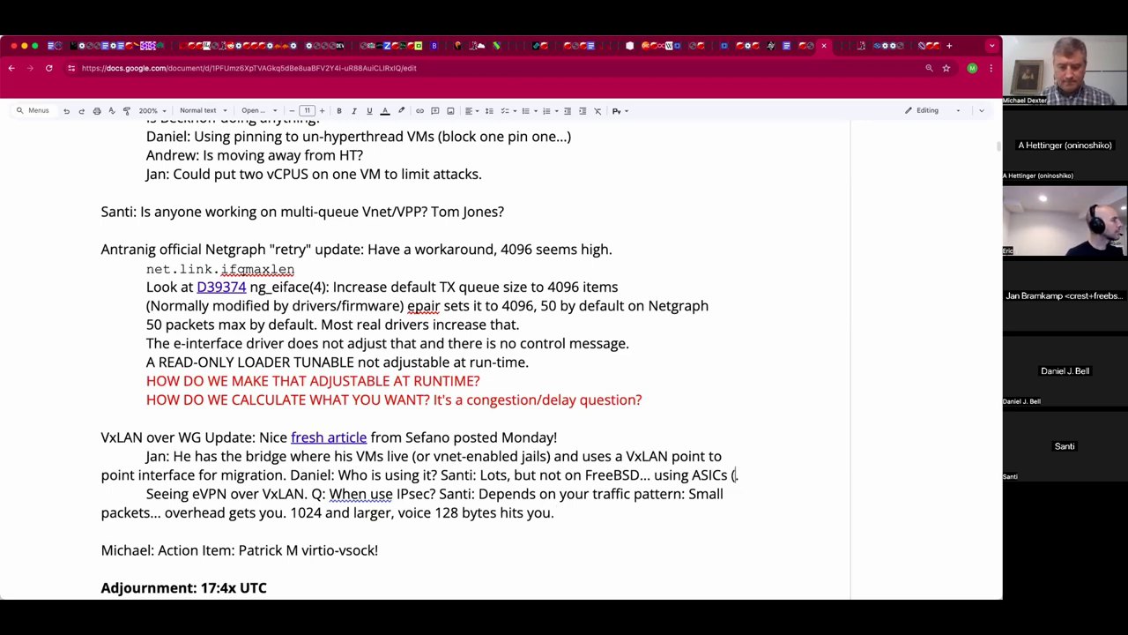
pyautogui.write(' encaps')
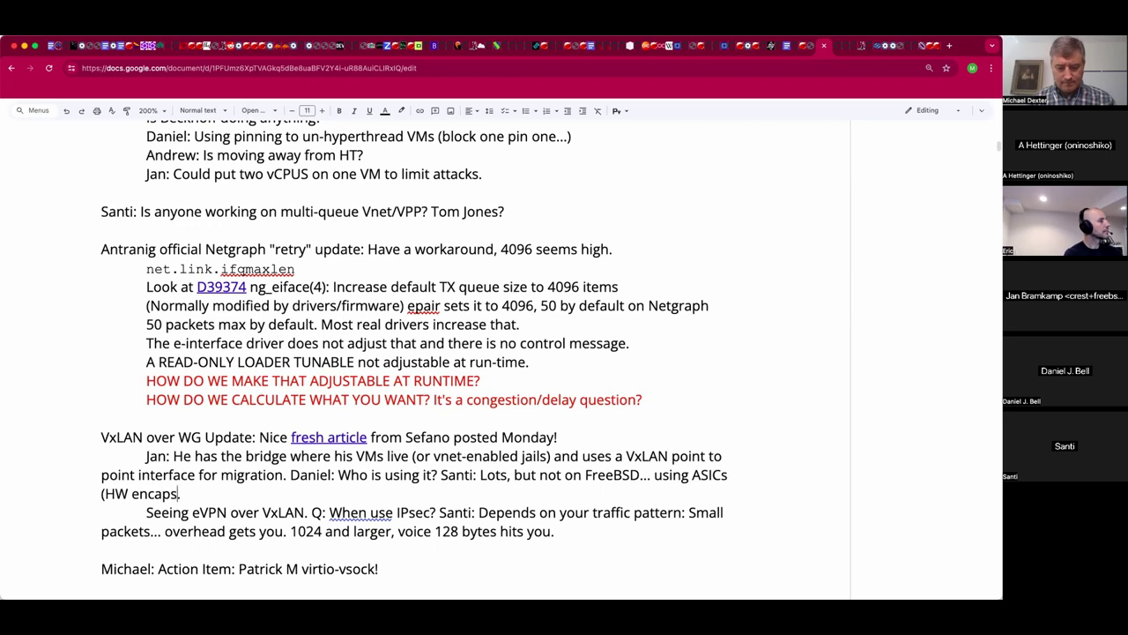
pyautogui.write('ulation and dec')
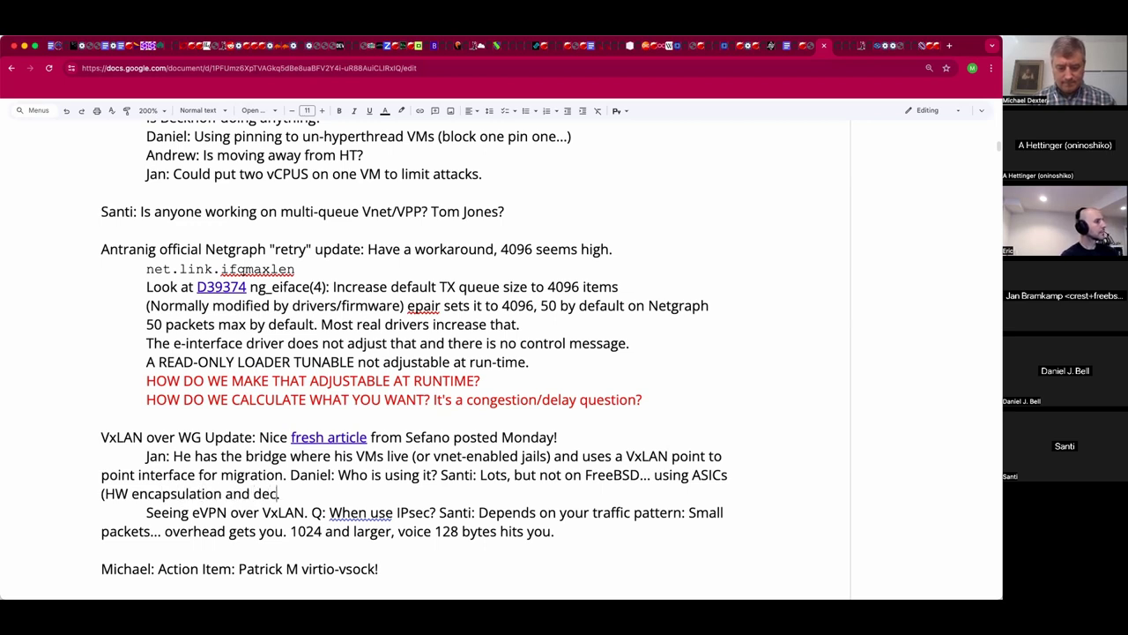
pyautogui.write('apsulation).')
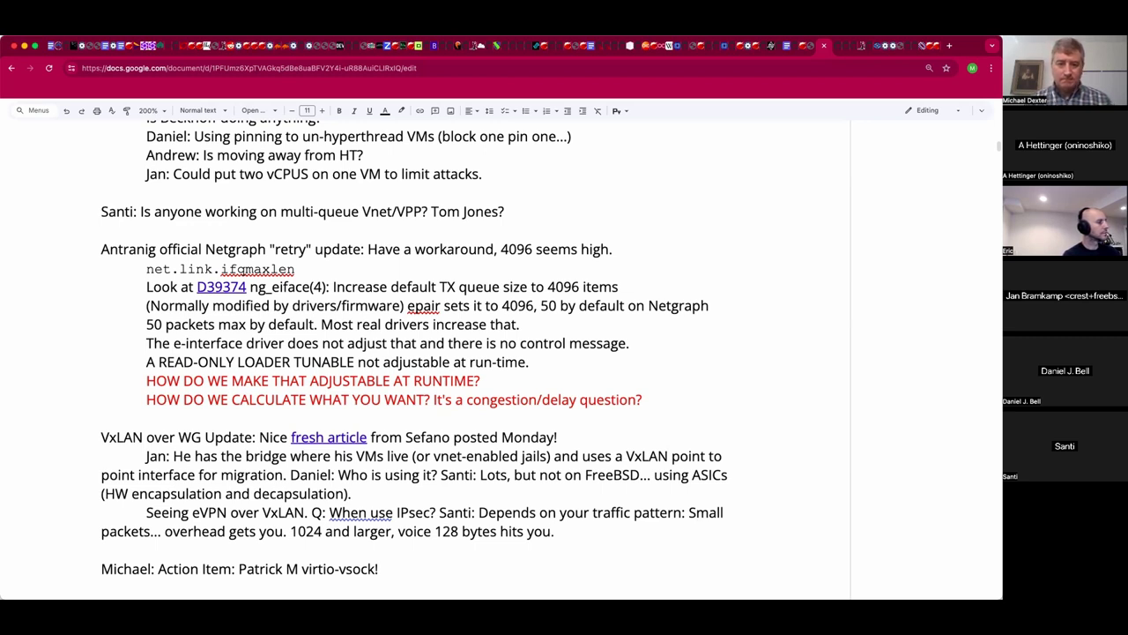
pyautogui.write('Note VN')
pyautogui.press('BackSpace')
pyautogui.press('BackSpace')
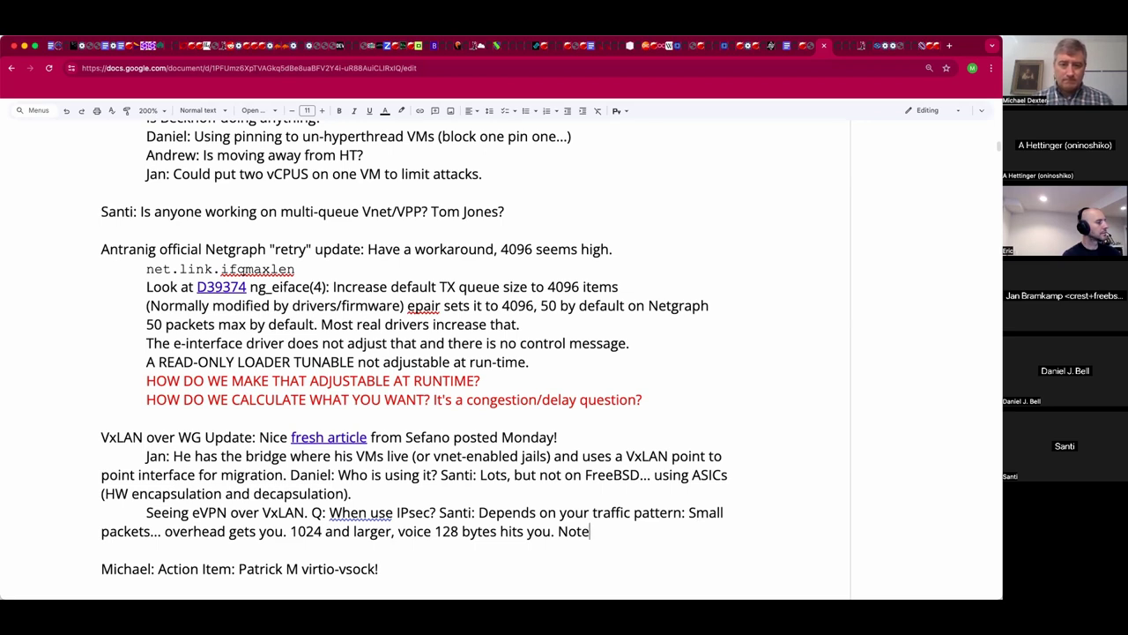
pyautogui.press('BackSpace')
pyautogui.press('BackSpace')
pyautogui.press('BackSpace')
pyautogui.press('BackSpace')
pyautogui.press('BackSpace')
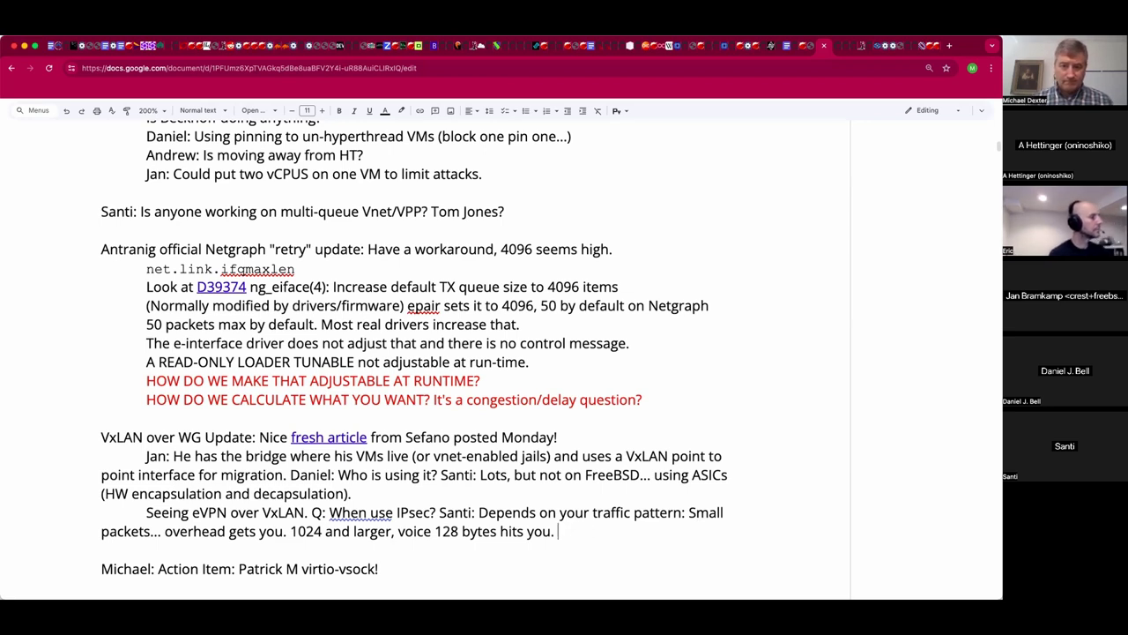
pyautogui.press('Left')
pyautogui.press('Left')
pyautogui.write('and VX')
pyautogui.press('BackSpace')
pyautogui.write('xLAN to VLAN ')
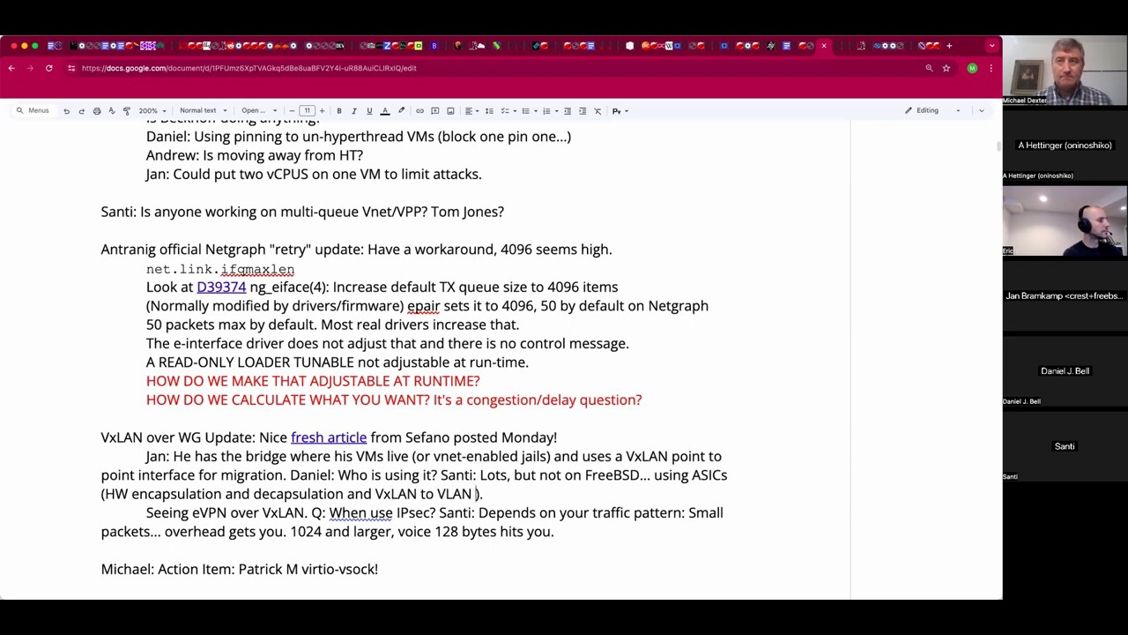
pyautogui.write('translation')
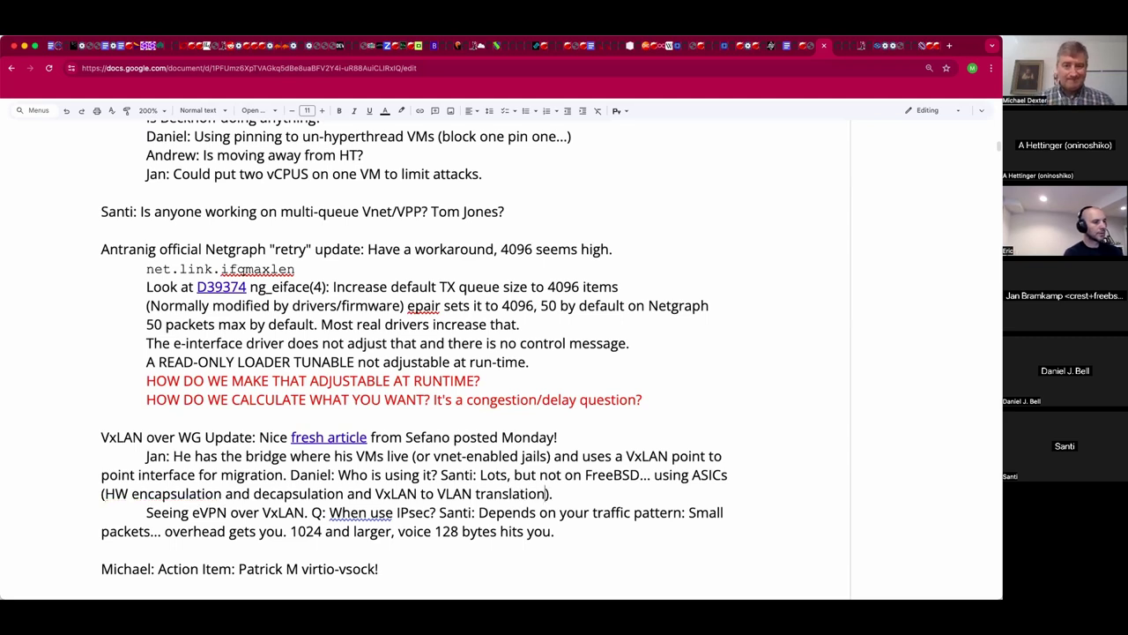
# Insert 'transport mode' after 'IPsec' in the VxLAN question.
pyautogui.click(543, 530)
pyautogui.press('Down')
pyautogui.press('Down')
pyautogui.press('Down')
pyautogui.press('Down')
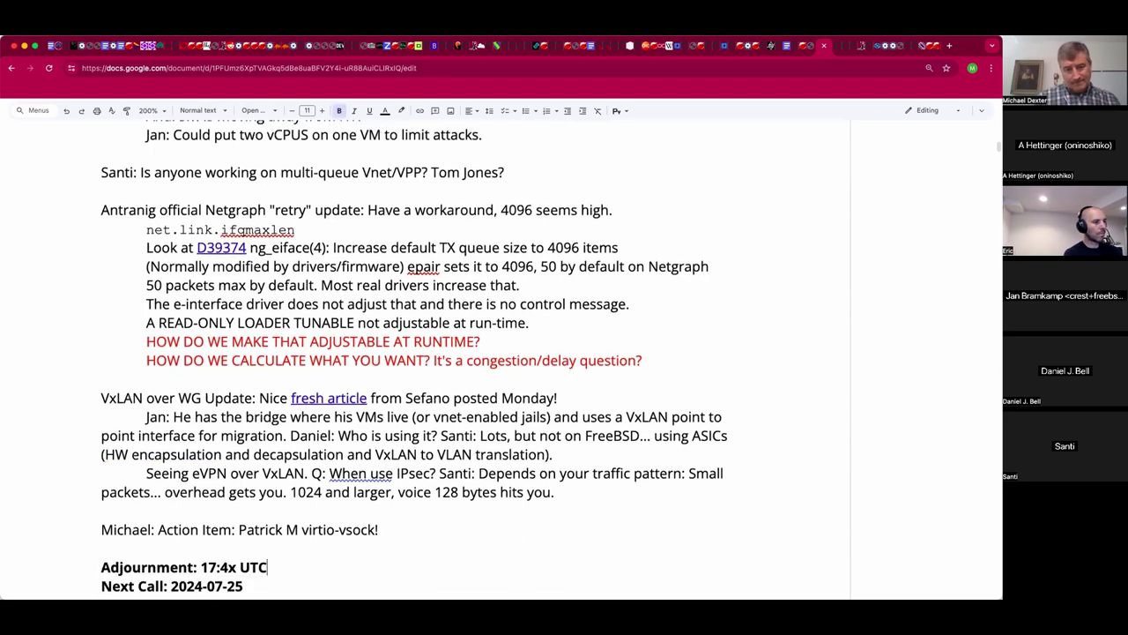
pyautogui.scroll(1, 728, 496)
pyautogui.scroll(1, 728, 497)
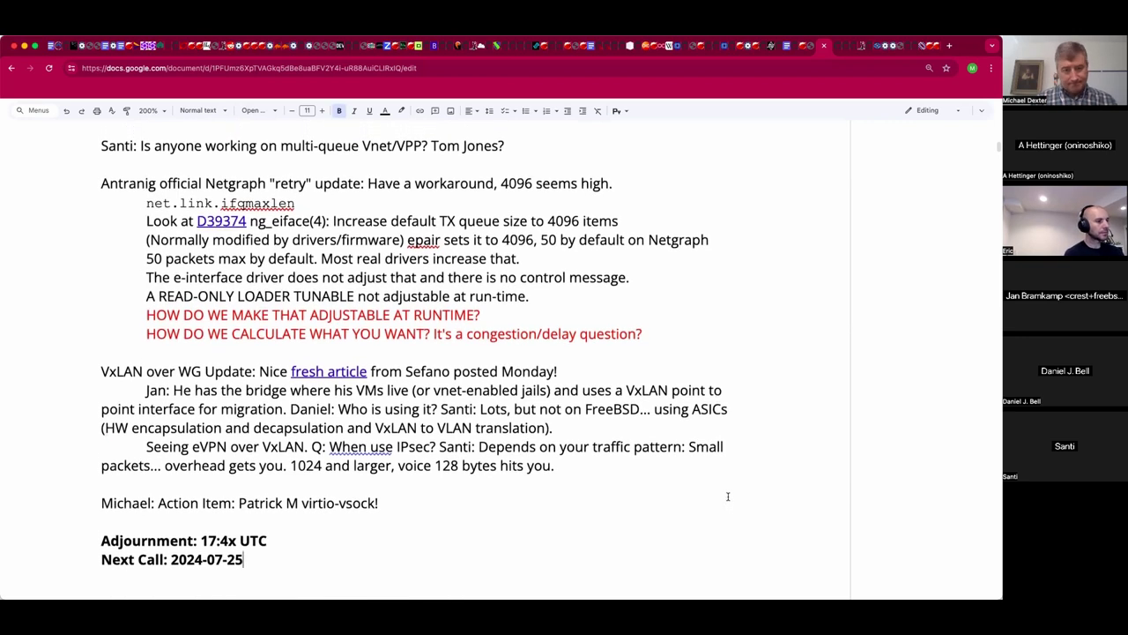
pyautogui.click(431, 446)
pyautogui.write('transport m')
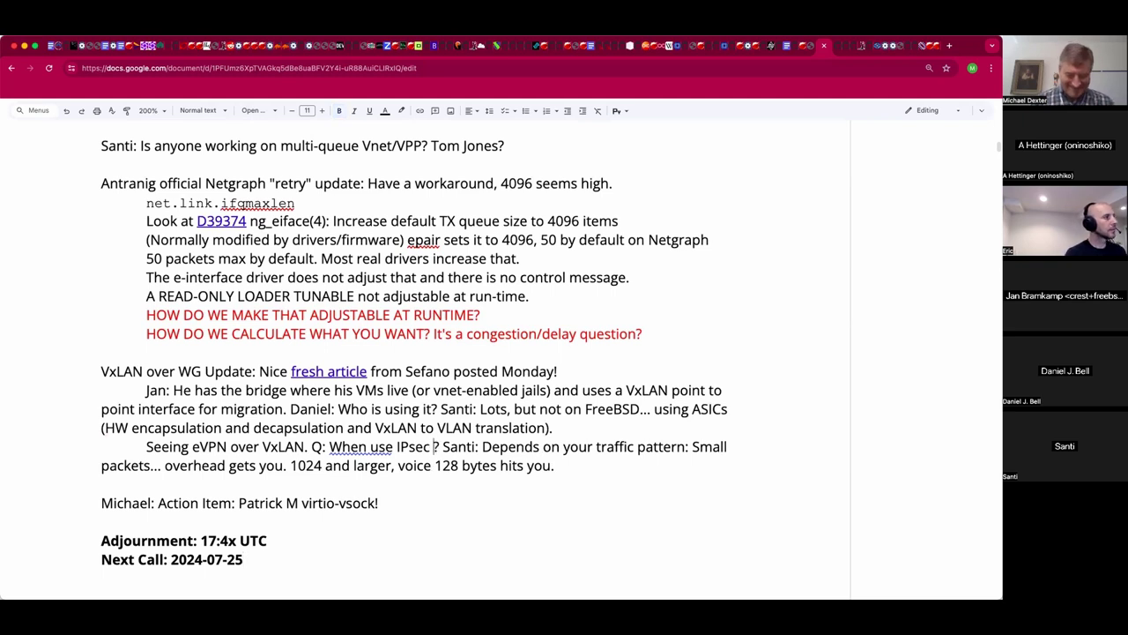
pyautogui.write('ode')
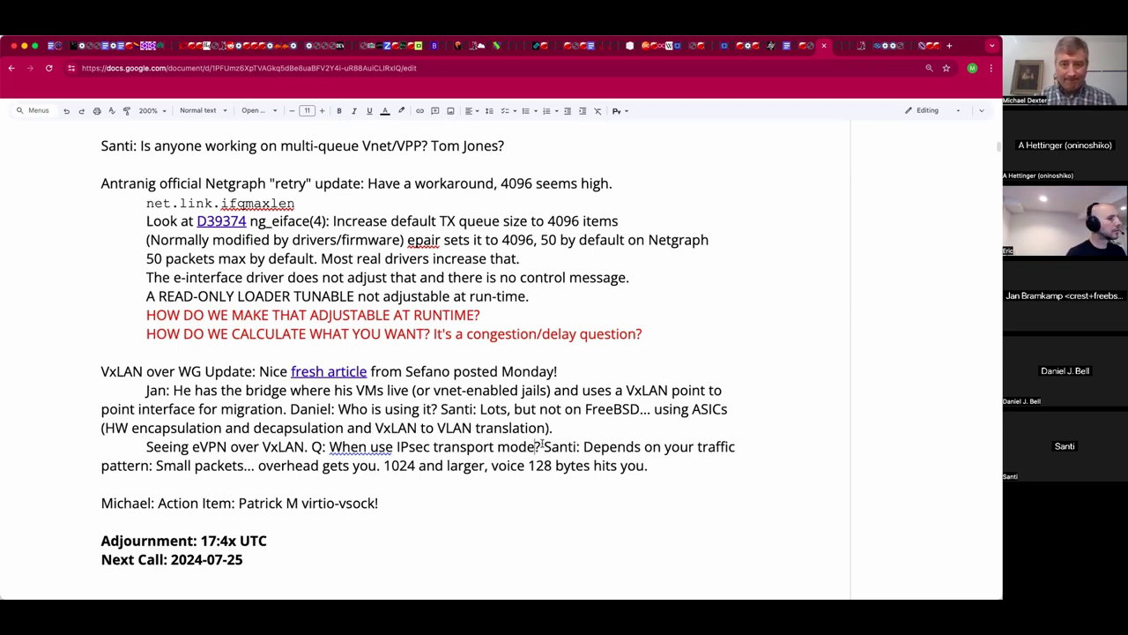
# Move the 'When use IPsec transport mode?' question to the end of the 'hits you.' paragraph.
pyautogui.moveTo(542, 445); pyautogui.dragTo(311, 447)
pyautogui.press('super+c')
pyautogui.press('BackSpace')
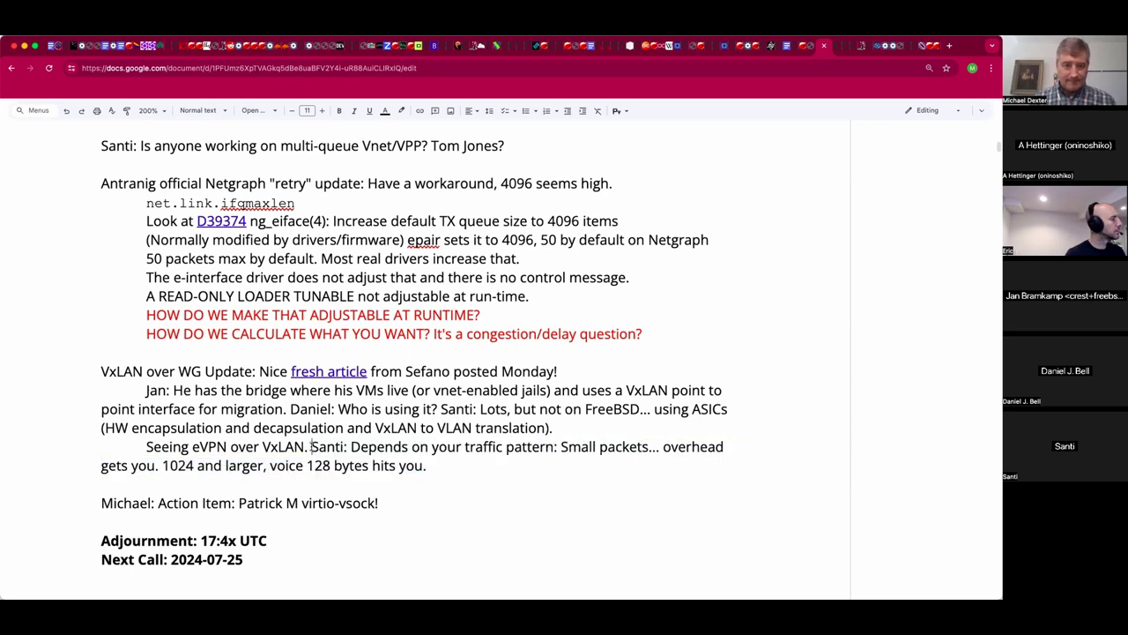
pyautogui.click(427, 464)
pyautogui.press('super+v')
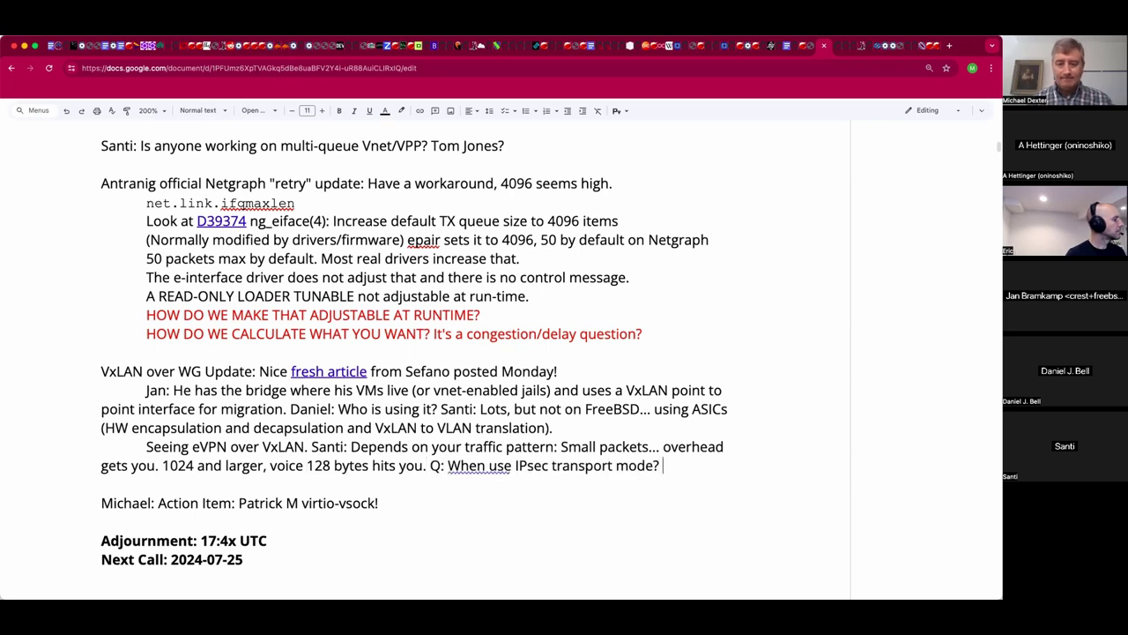
# Add header notes 'Ethernet header, IP, UDP... WG: Ethernet, IP, WG, VxLAN' plus '(Note the recording)'.
pyautogui.write('Etehrnet')
pyautogui.press('BackSpace')
pyautogui.press('BackSpace')
pyautogui.press('BackSpace')
pyautogui.press('BackSpace')
pyautogui.press('BackSpace')
pyautogui.press('BackSpace')
pyautogui.press('BackSpace')
pyautogui.write('thernet heade')
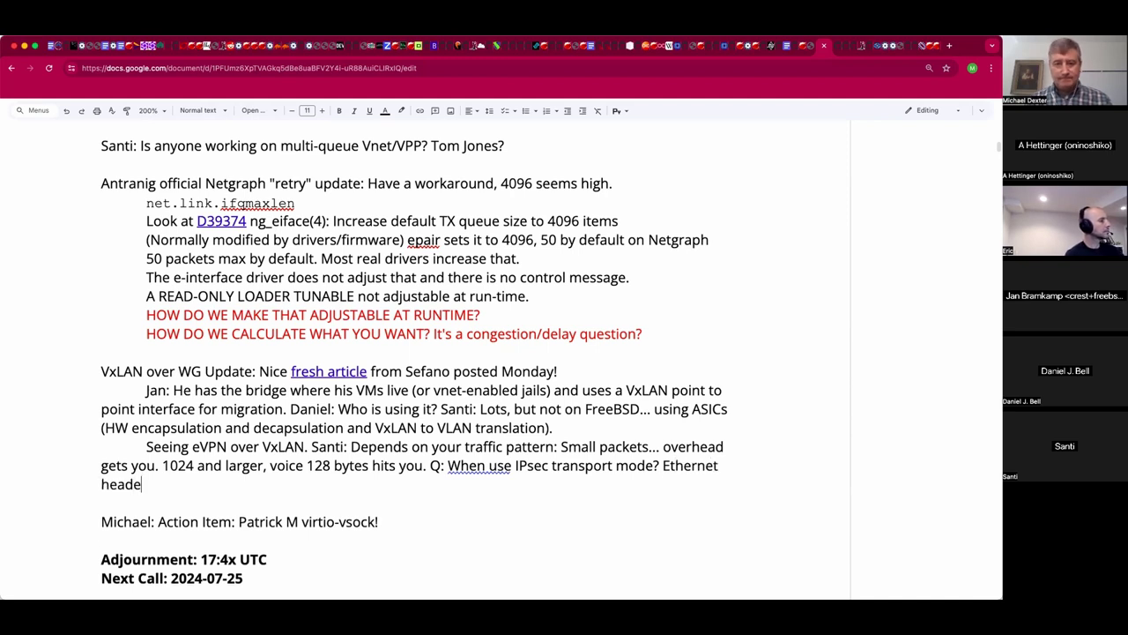
pyautogui.write('r, IP,')
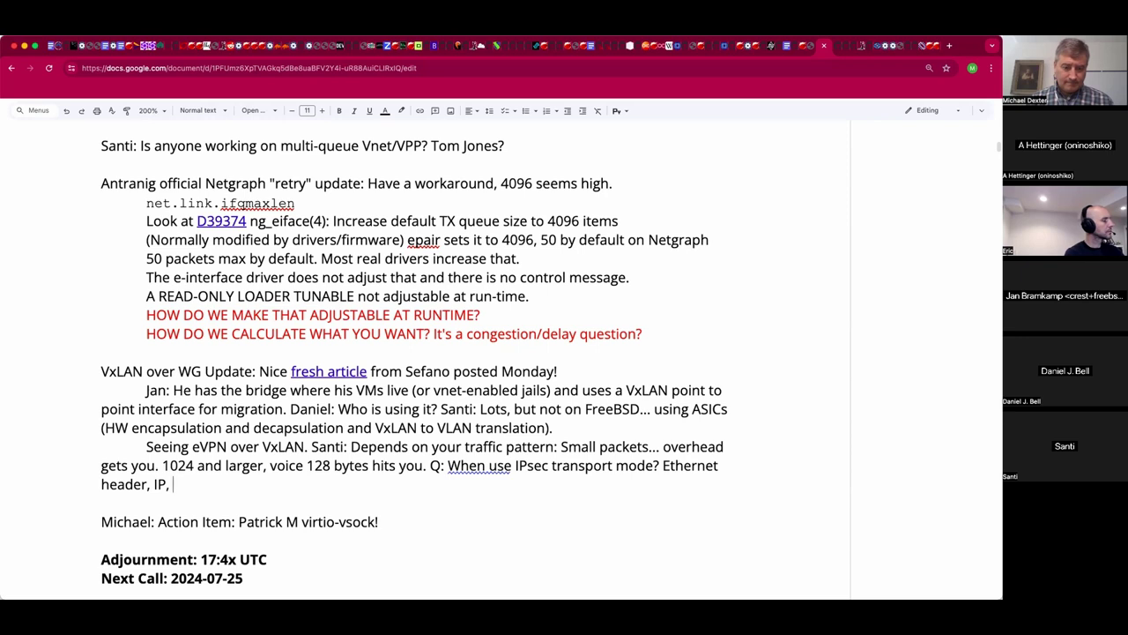
pyautogui.write('... UDP')
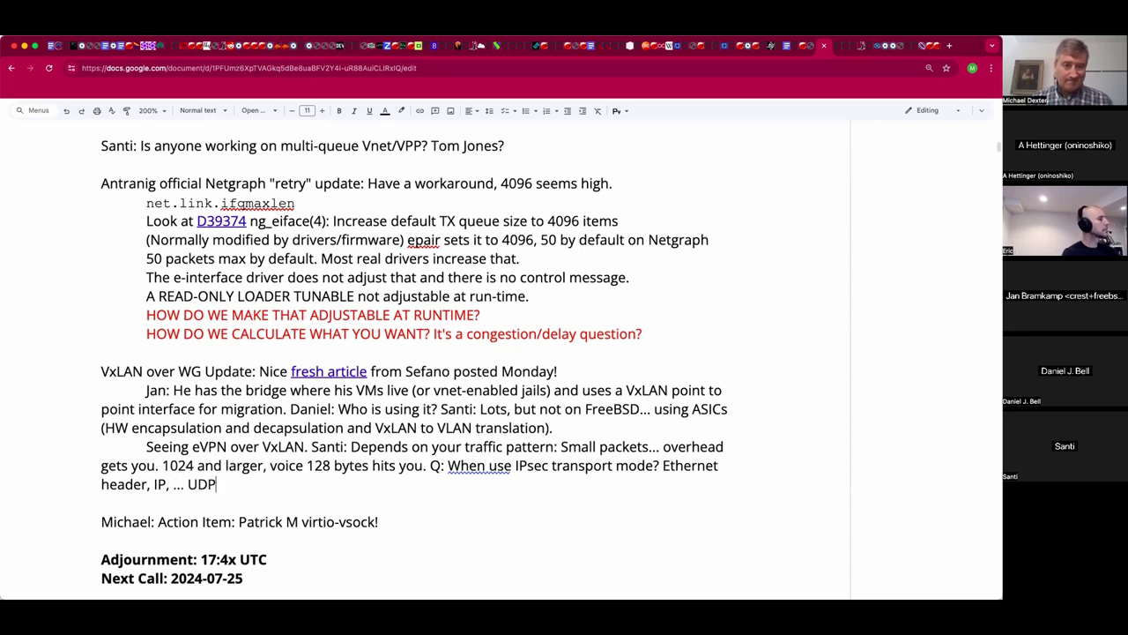
pyautogui.write('... WG: ')
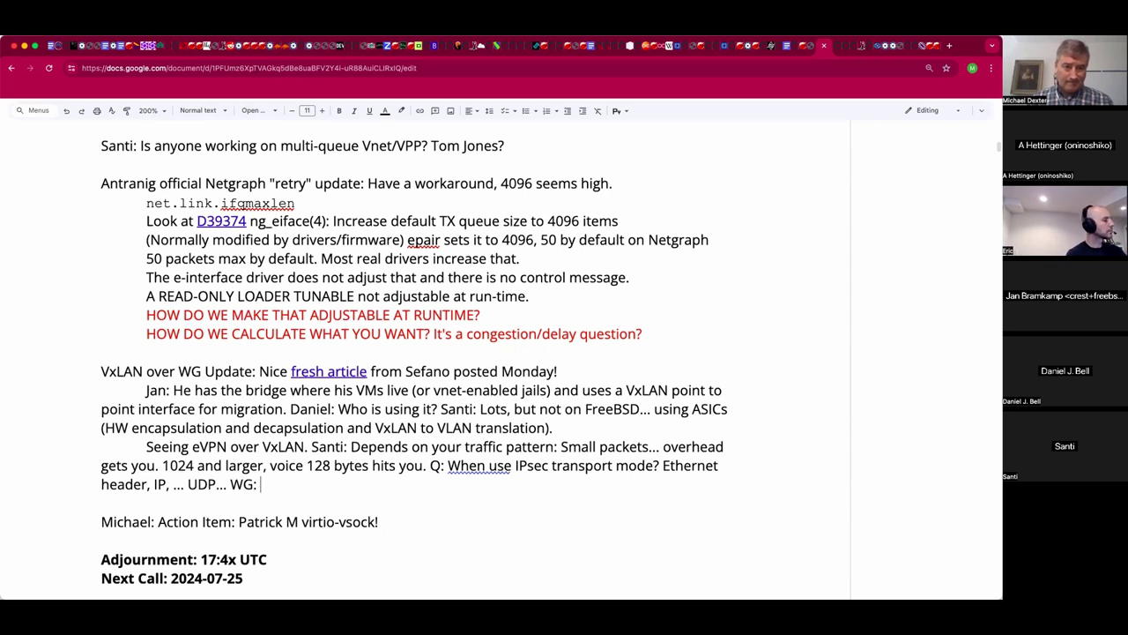
pyautogui.write('Ete')
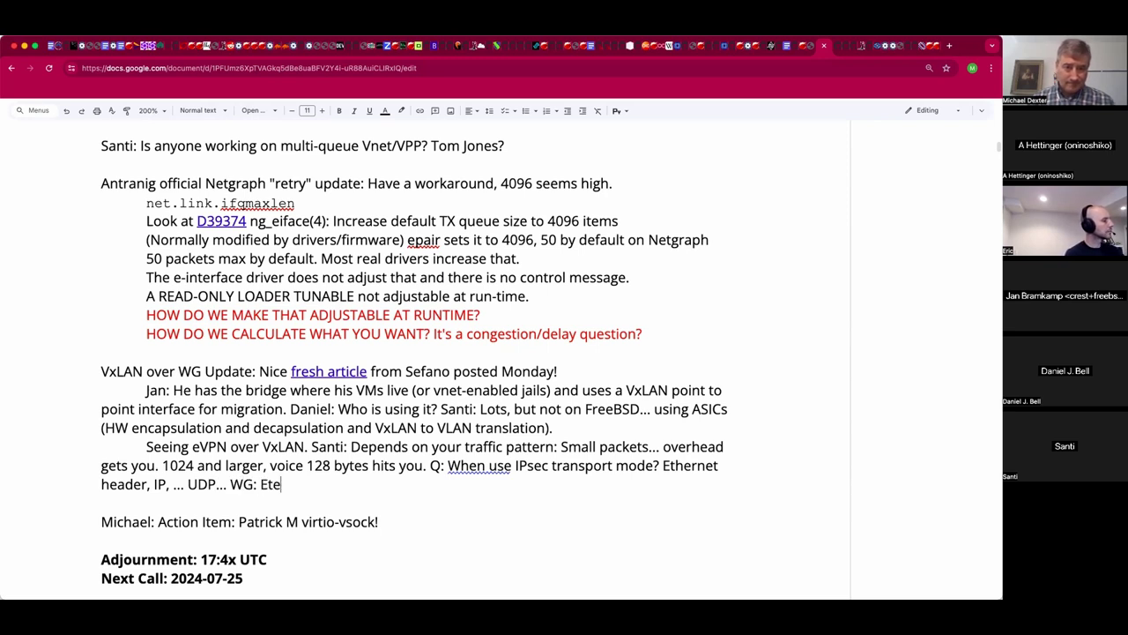
pyautogui.write('hrnet')
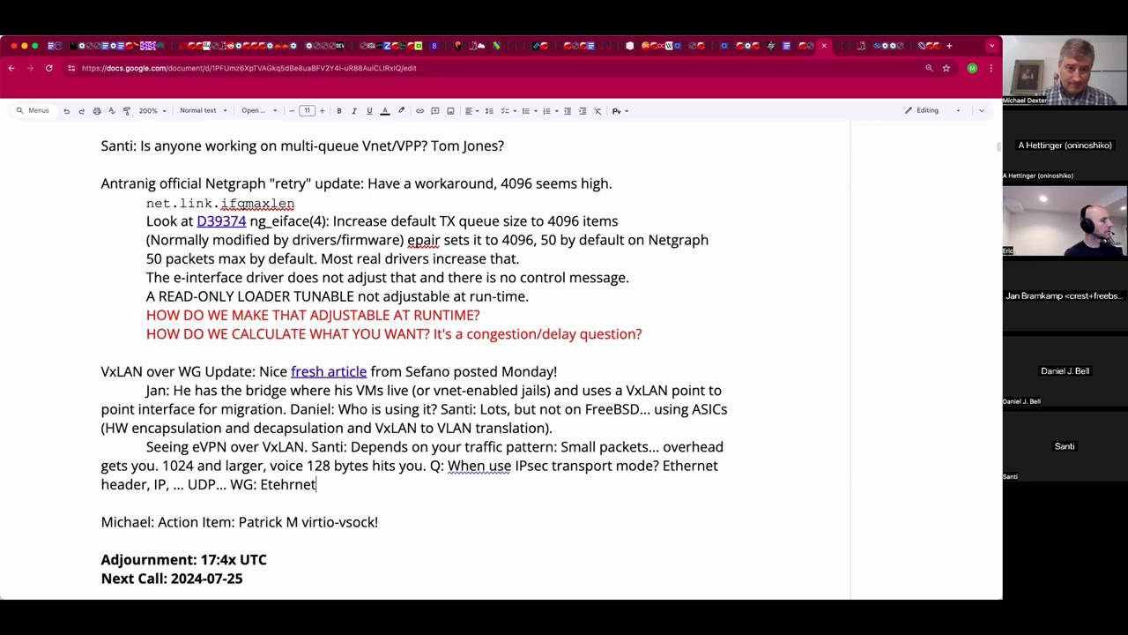
pyautogui.write(', IP, ')
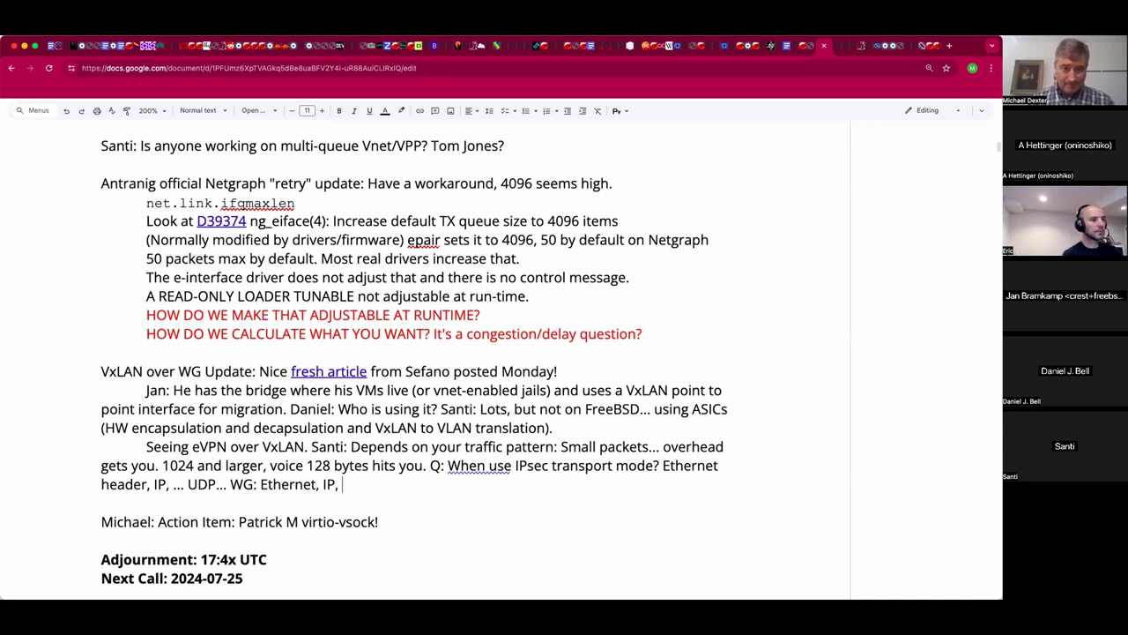
pyautogui.write('WB')
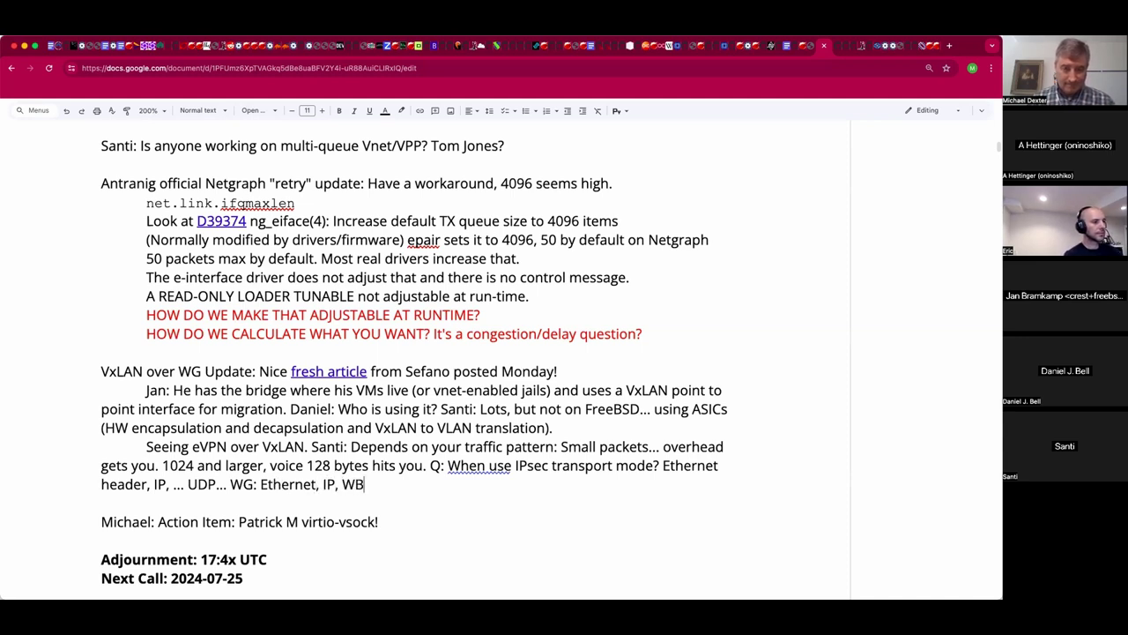
pyautogui.press('BackSpace')
pyautogui.write('G')
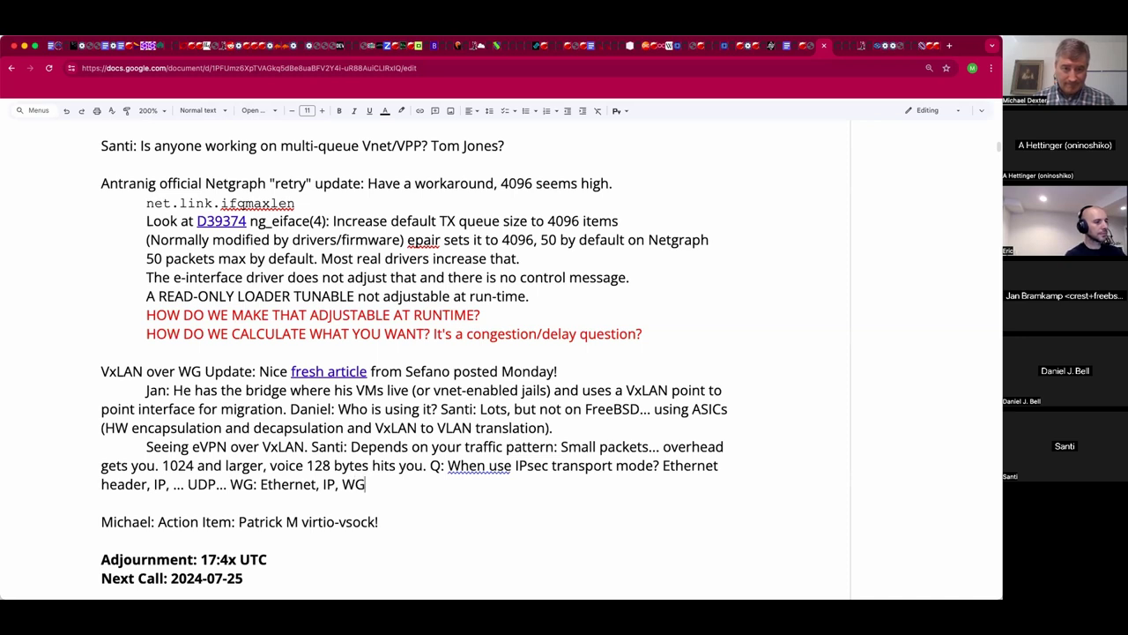
pyautogui.write(', VxLAN')
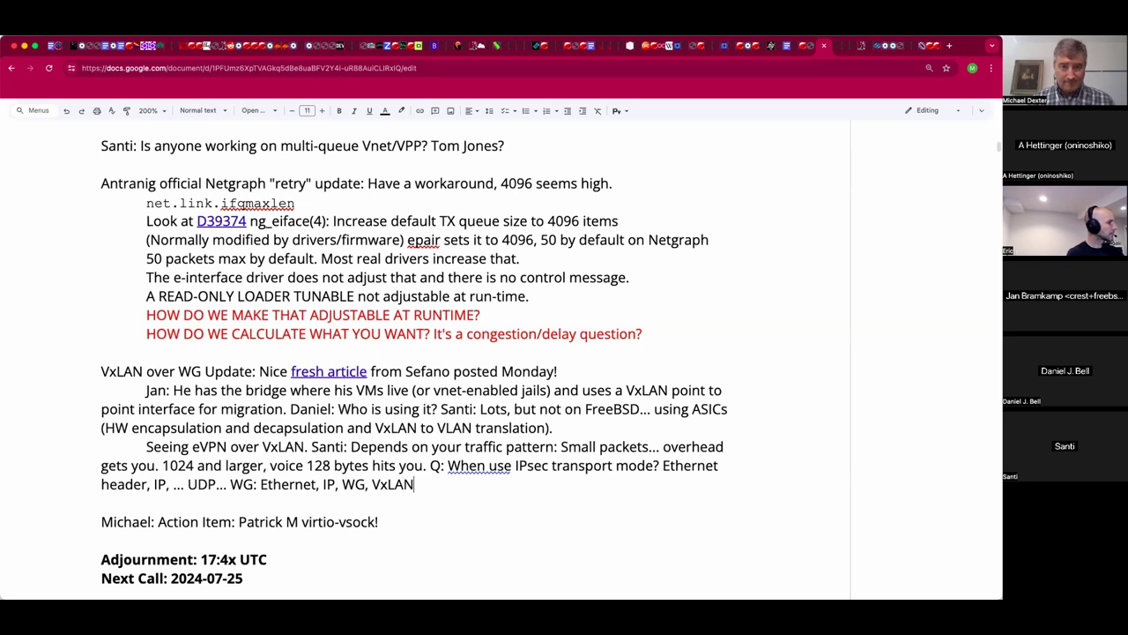
pyautogui.write('...')
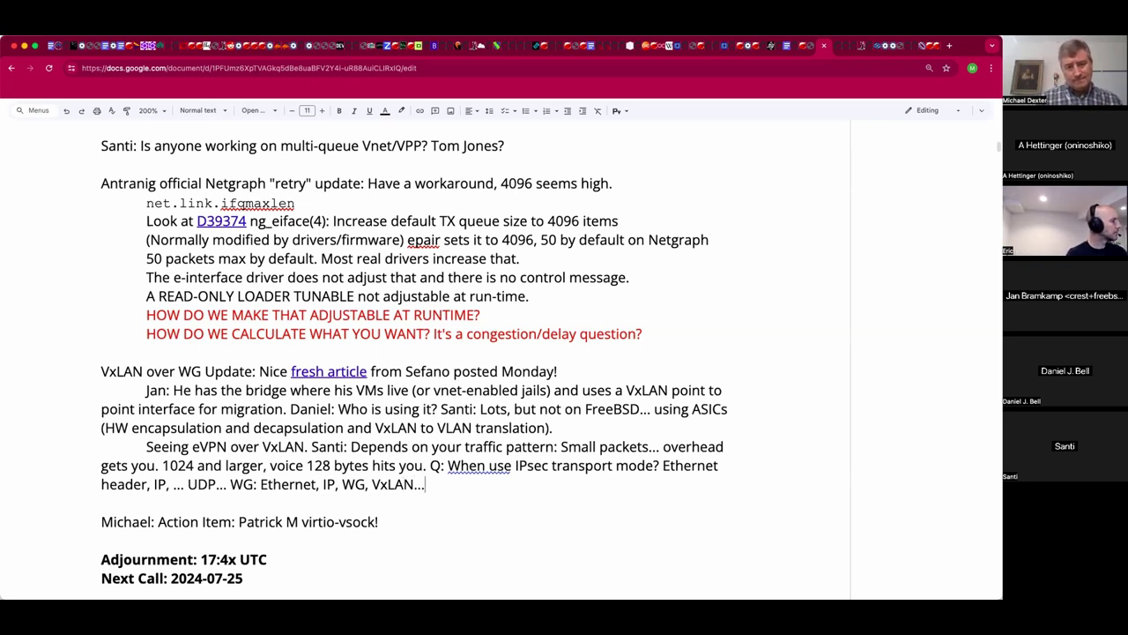
pyautogui.write(' (')
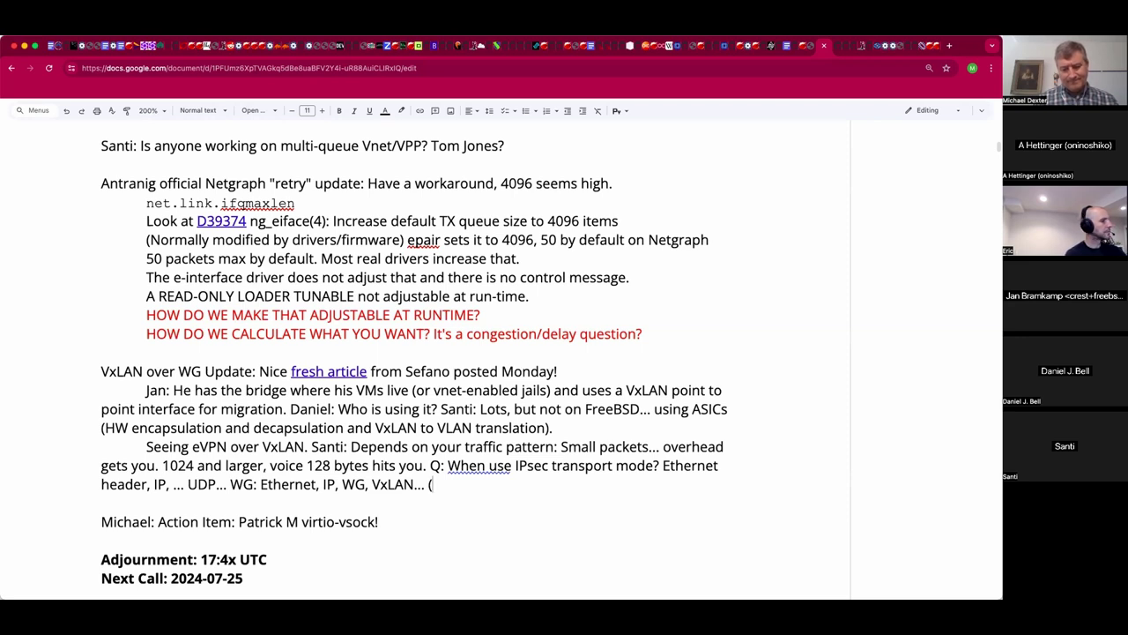
pyautogui.press('BackSpace')
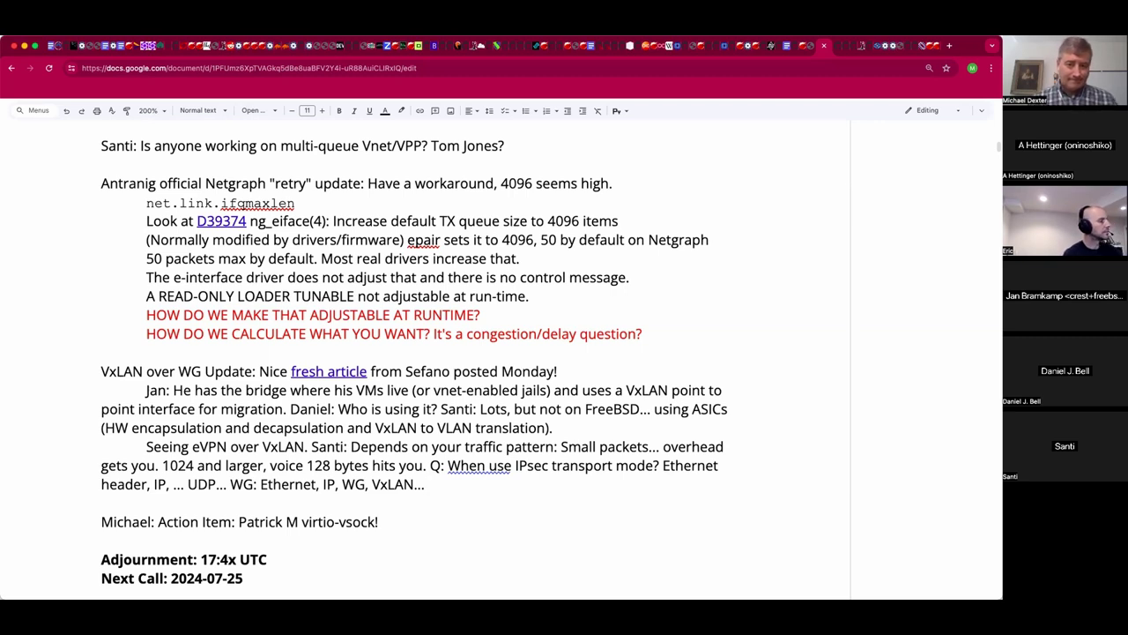
pyautogui.write('(N')
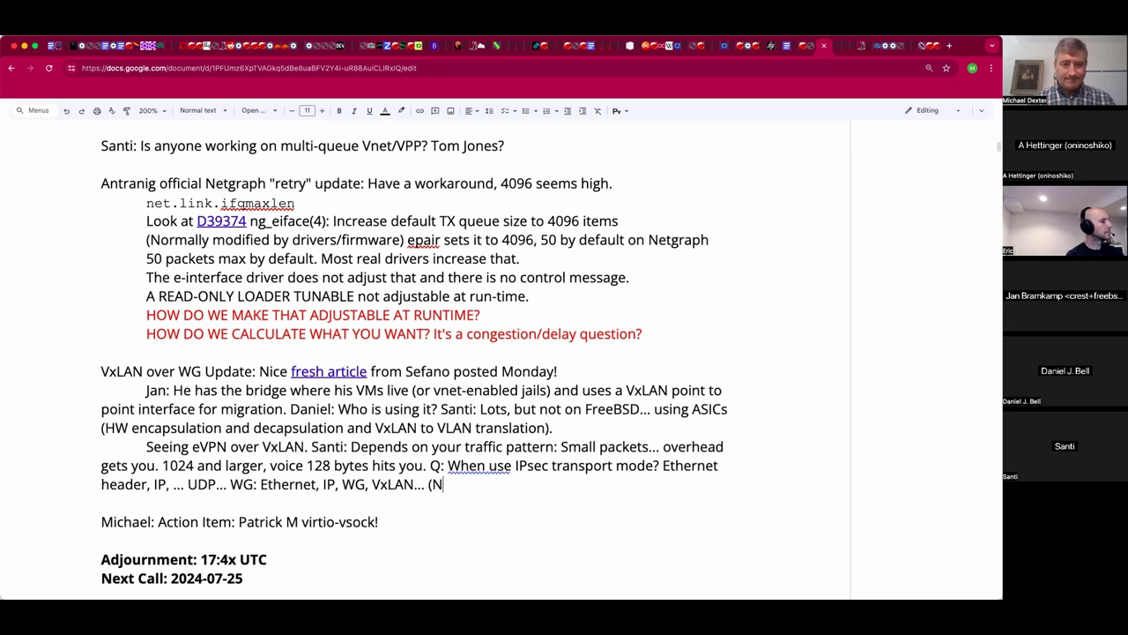
pyautogui.write('ote the recording)')
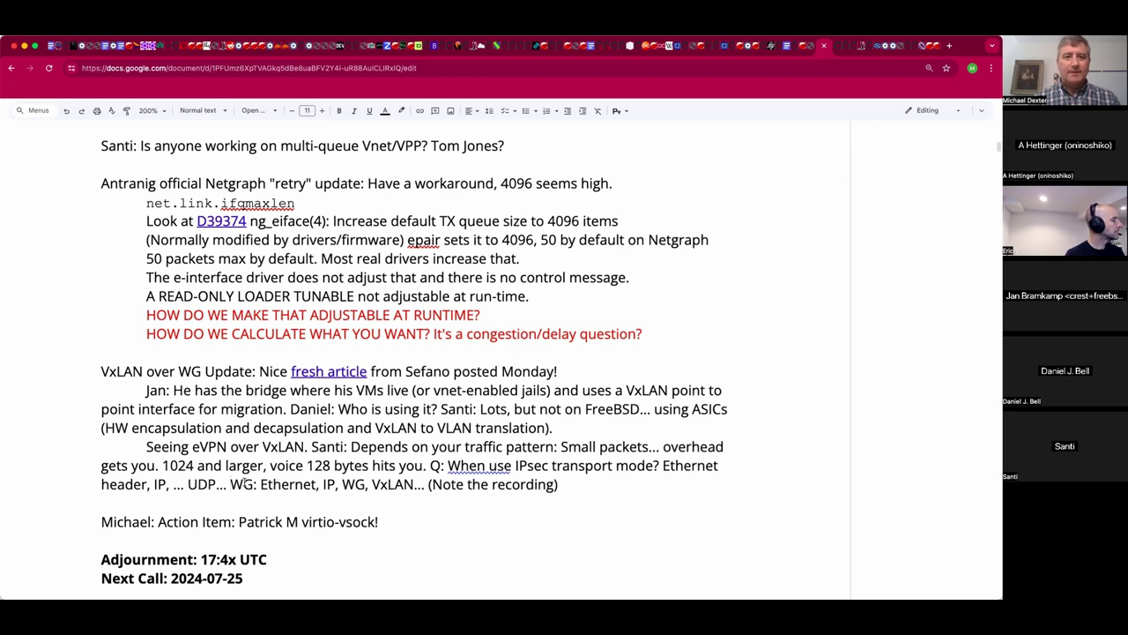
# Open the 'fresh article' link about bridging networks across VPS with Wireguard and VXLAN.
pyautogui.click(350, 370)
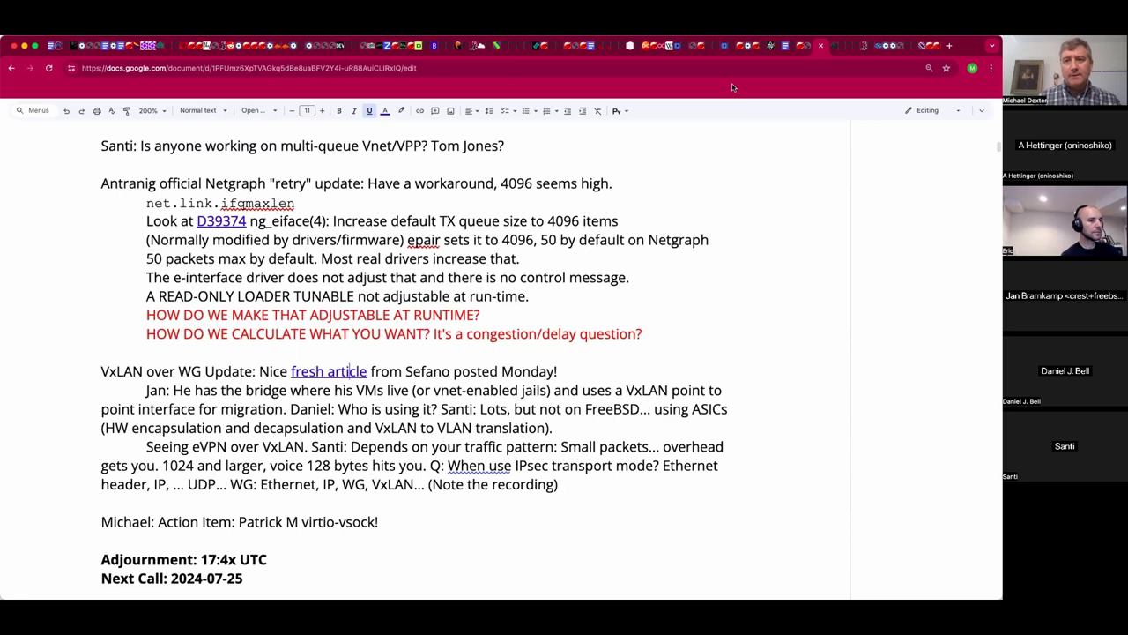
pyautogui.click(716, 43)
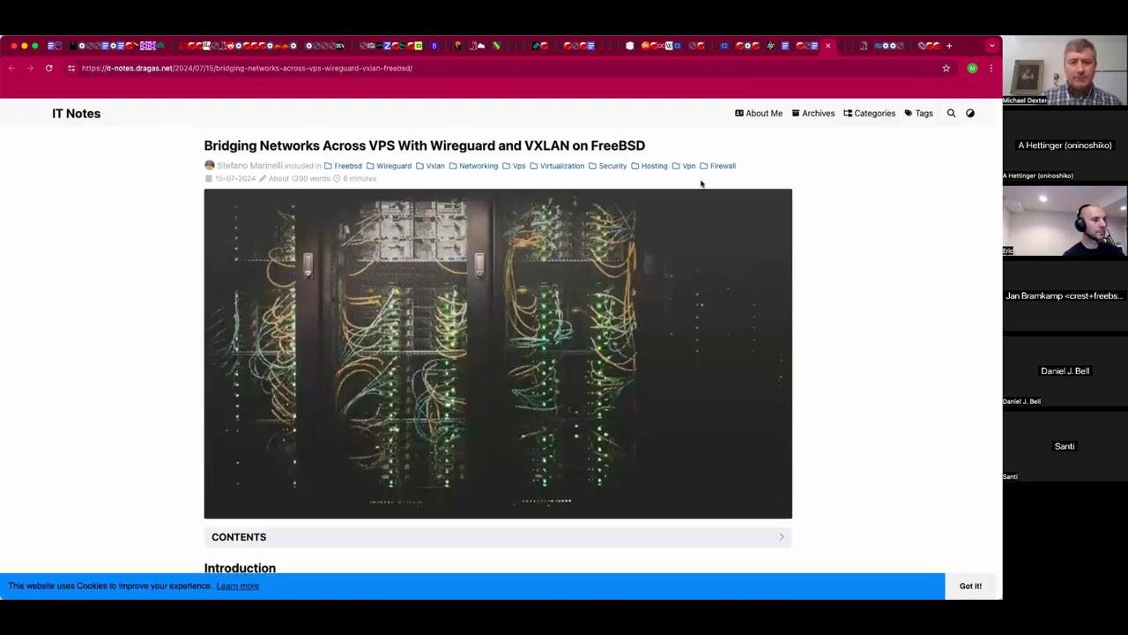
# Scroll to the article's Overall Network Topology diagram, then return to the meeting notes.
pyautogui.scroll(-5, 702, 183)
pyautogui.scroll(-4, 701, 184)
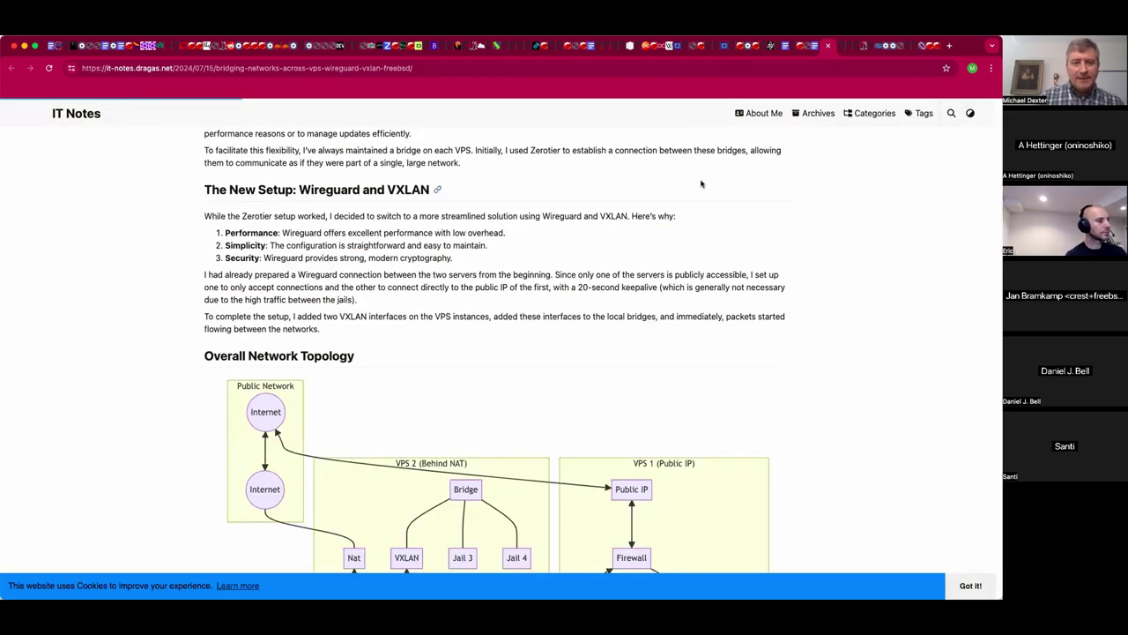
pyautogui.scroll(-5, 702, 183)
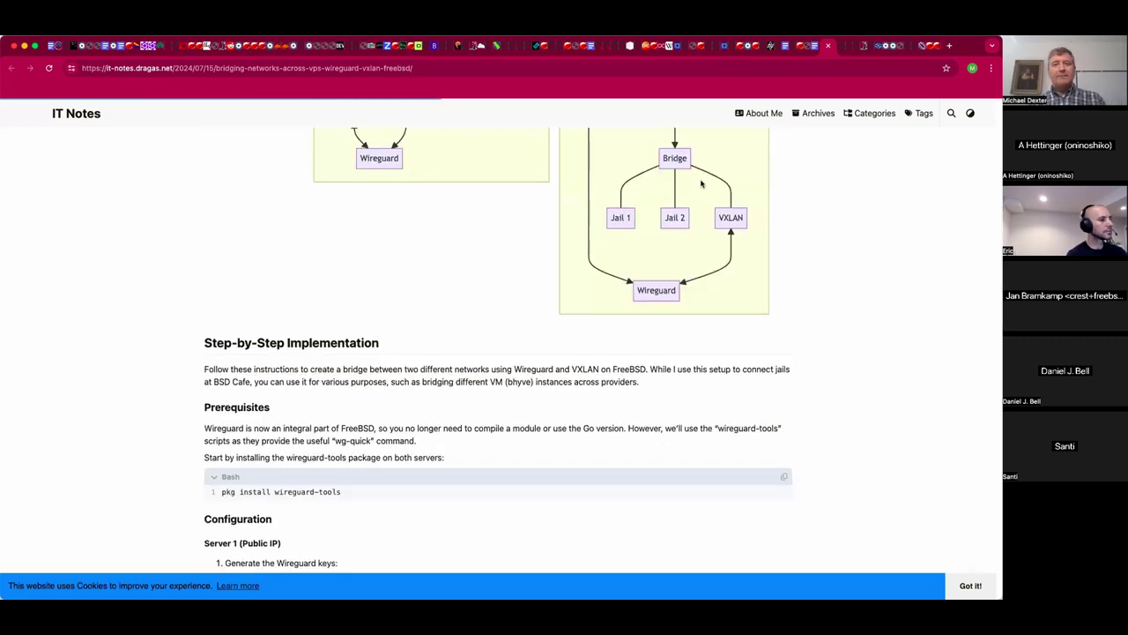
pyautogui.scroll(4, 701, 183)
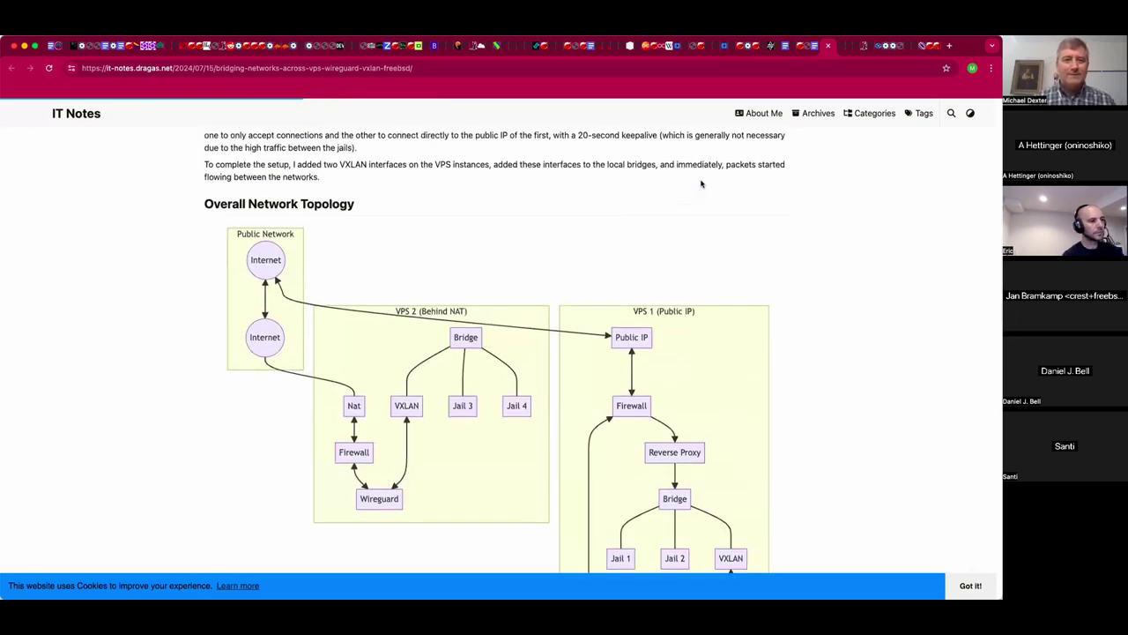
pyautogui.hotkey('ctrl', 'shift', 'Tab')
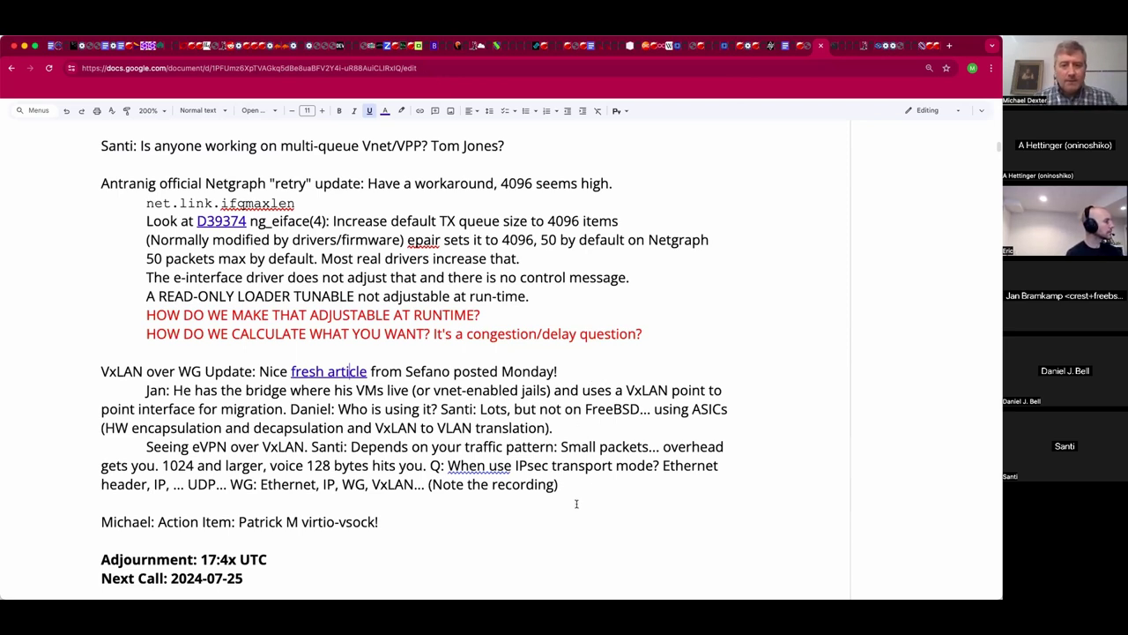
# Delete the 7 from the adjournment hour so it can become 18.
pyautogui.click(494, 526)
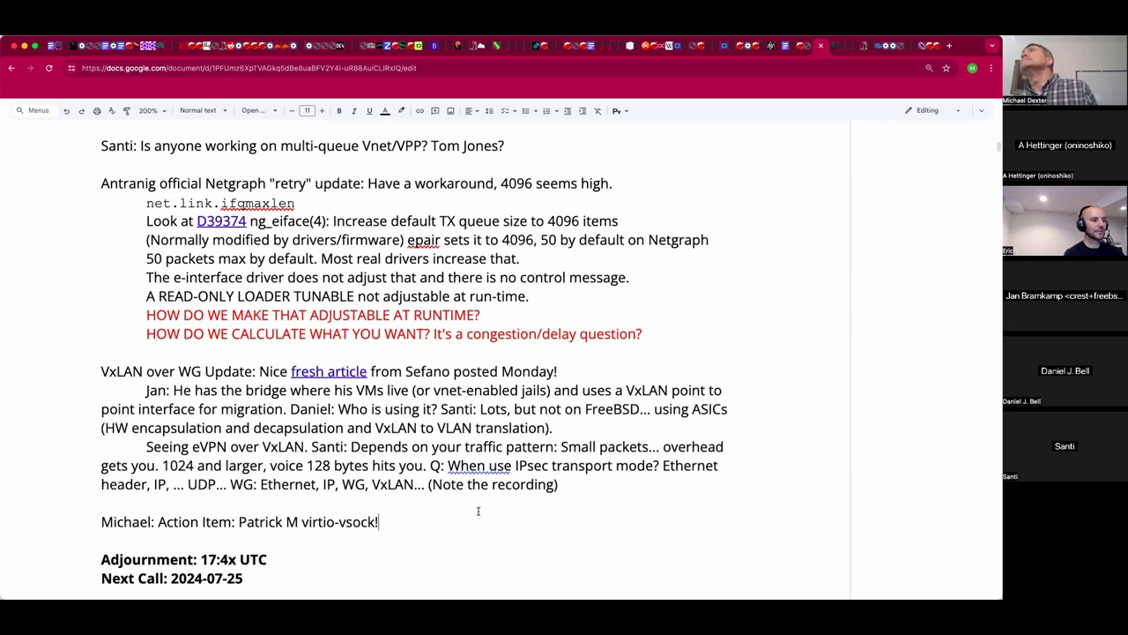
pyautogui.click(216, 559)
pyautogui.press('BackSpace')
# Set the adjournment time to 18:00 UTC, replacing the 4x minutes with 00.
pyautogui.write('8')
pyautogui.press('Right')
pyautogui.hotkey('shift', 'Right')
pyautogui.hotkey('shift', 'Right')
pyautogui.write('00')
# Add a 'Santi:' speaker line above the virtio-vsock action item.
pyautogui.click(101, 541)
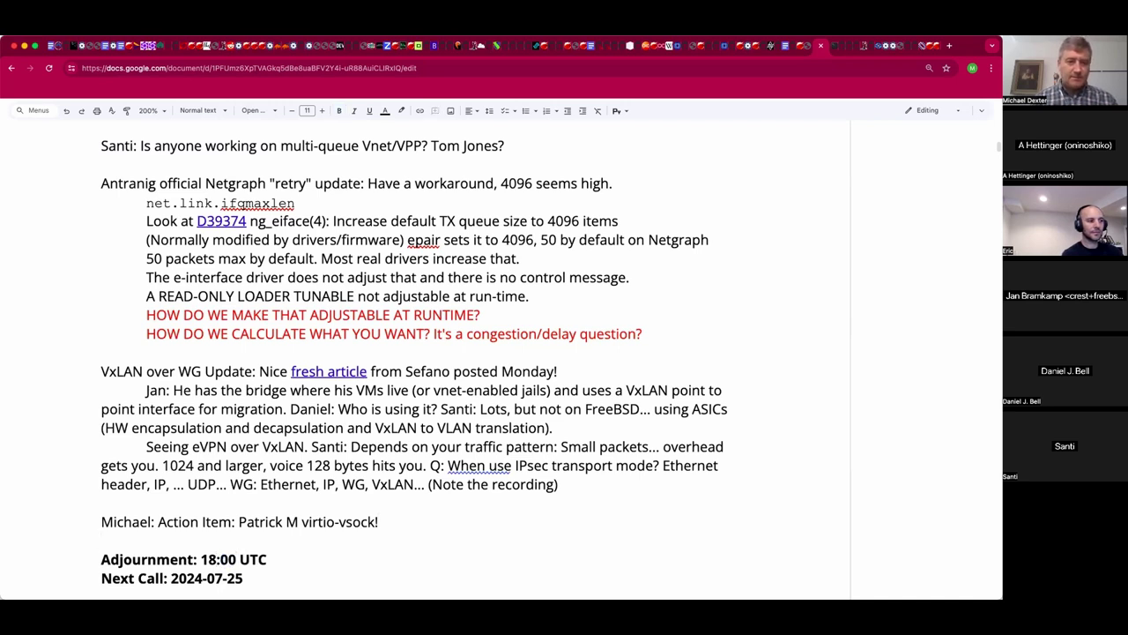
pyautogui.press('Return')
pyautogui.write('Santi:')
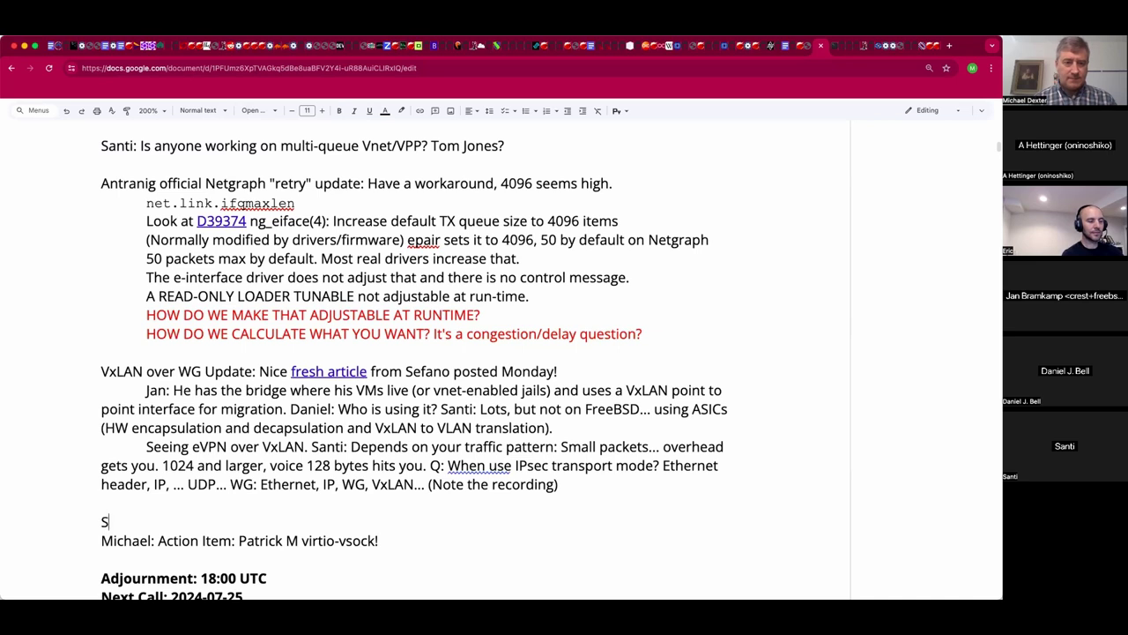
pyautogui.press('Return')
pyautogui.press('Down')
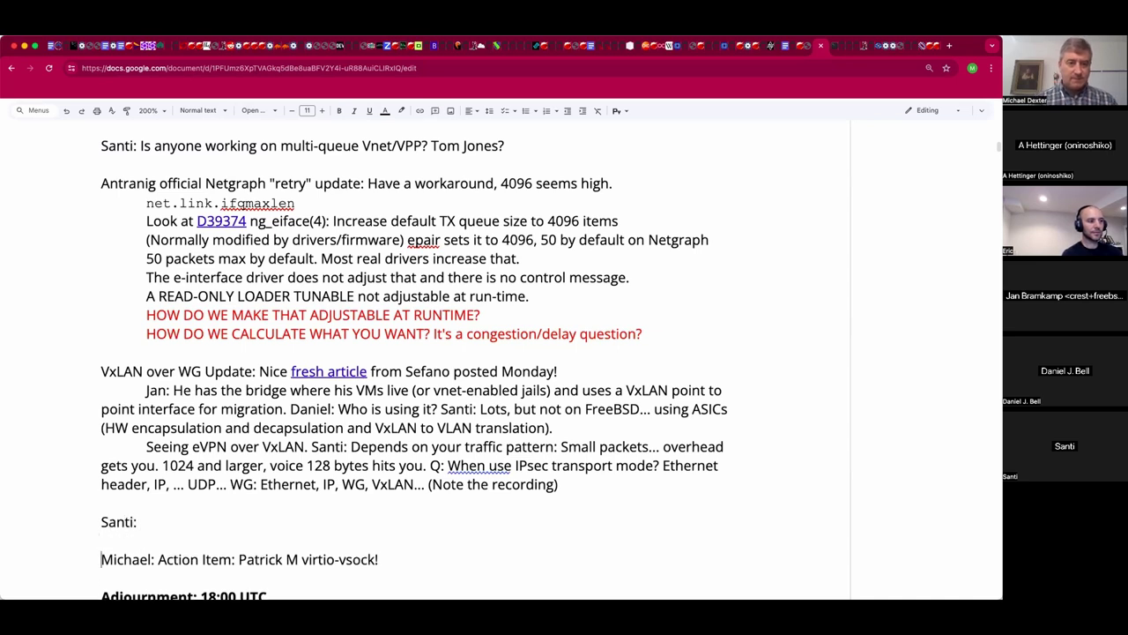
pyautogui.scroll(-1, 414, 353)
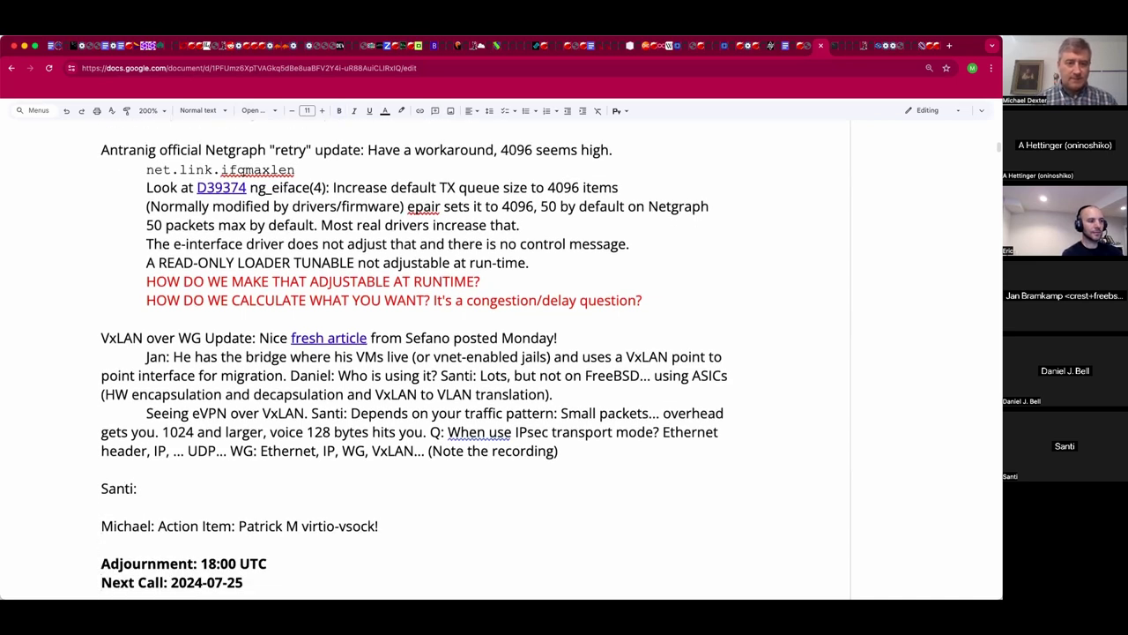
# Type 'Hired a new developer: New to FreeBSD without a Linux background. All our apps are on FreeBSD.'.
pyautogui.write('Hired a new developer: ')
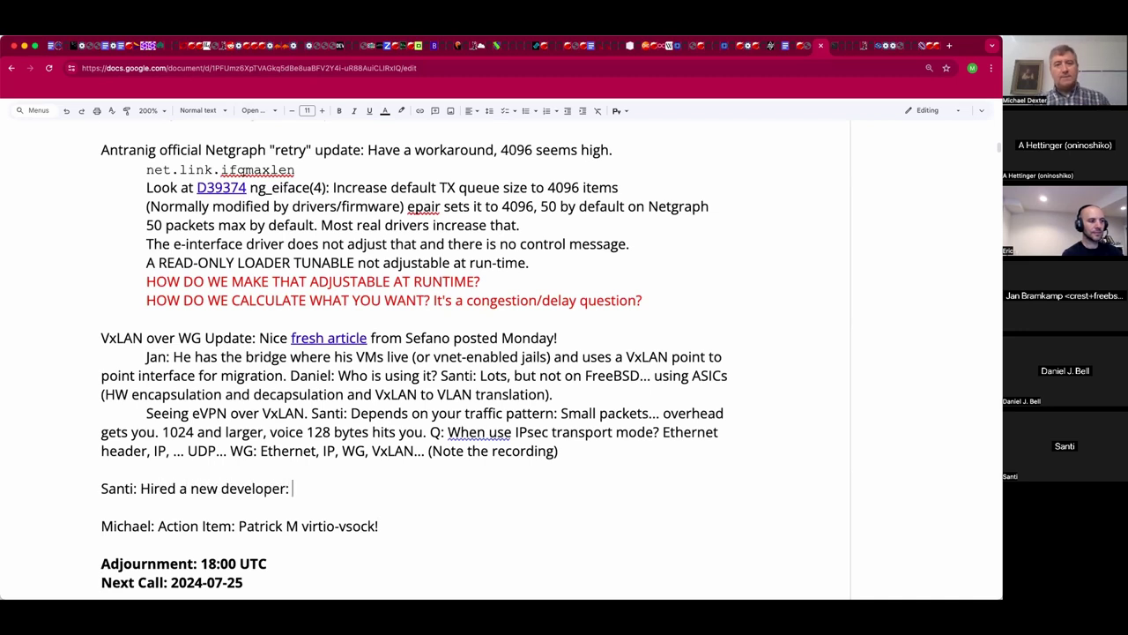
pyautogui.write('N')
pyautogui.press('BackSpace')
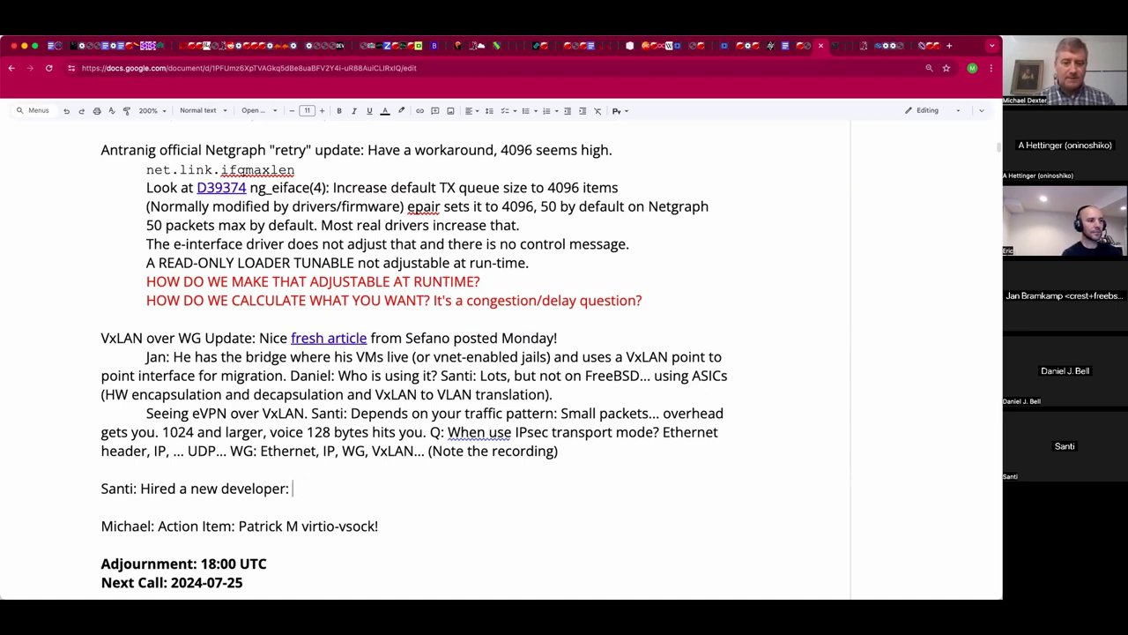
pyautogui.write('New ot Free')
pyautogui.press('BackSpace')
pyautogui.press('BackSpace')
pyautogui.press('BackSpace')
pyautogui.press('BackSpace')
pyautogui.press('BackSpace')
pyautogui.press('BackSpace')
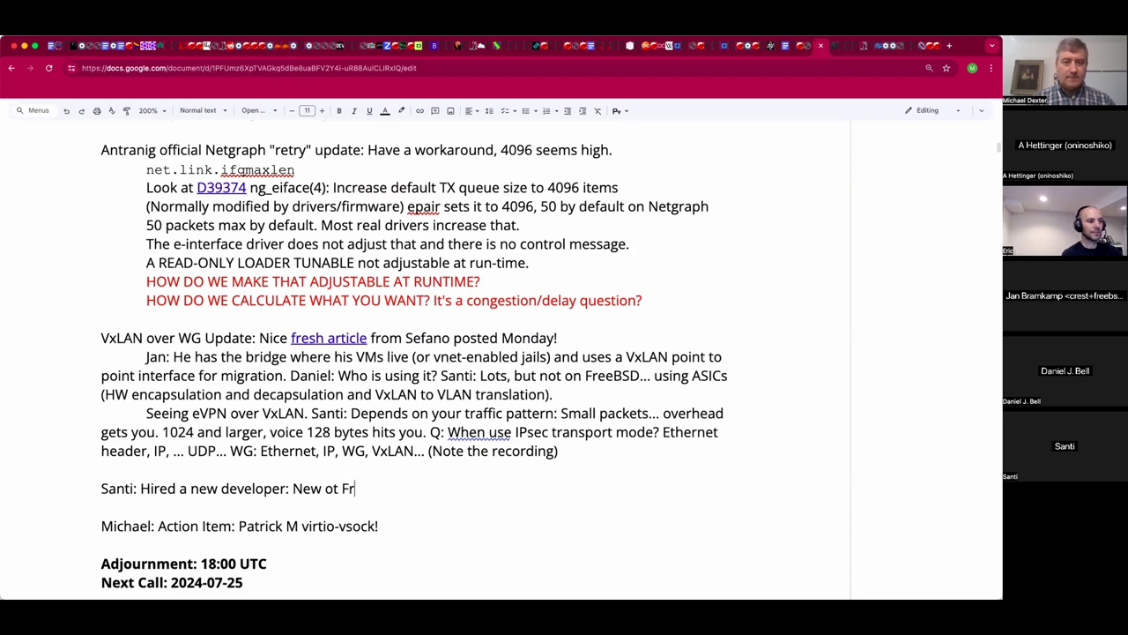
pyautogui.press('BackSpace')
pyautogui.write('to Fre')
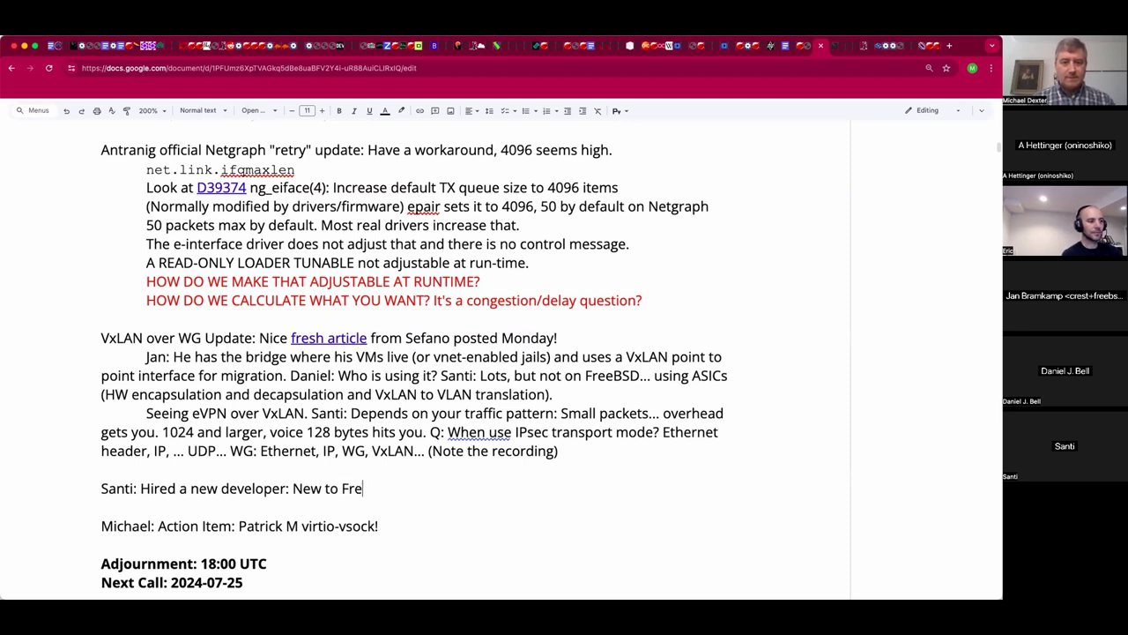
pyautogui.write('eBSD withou')
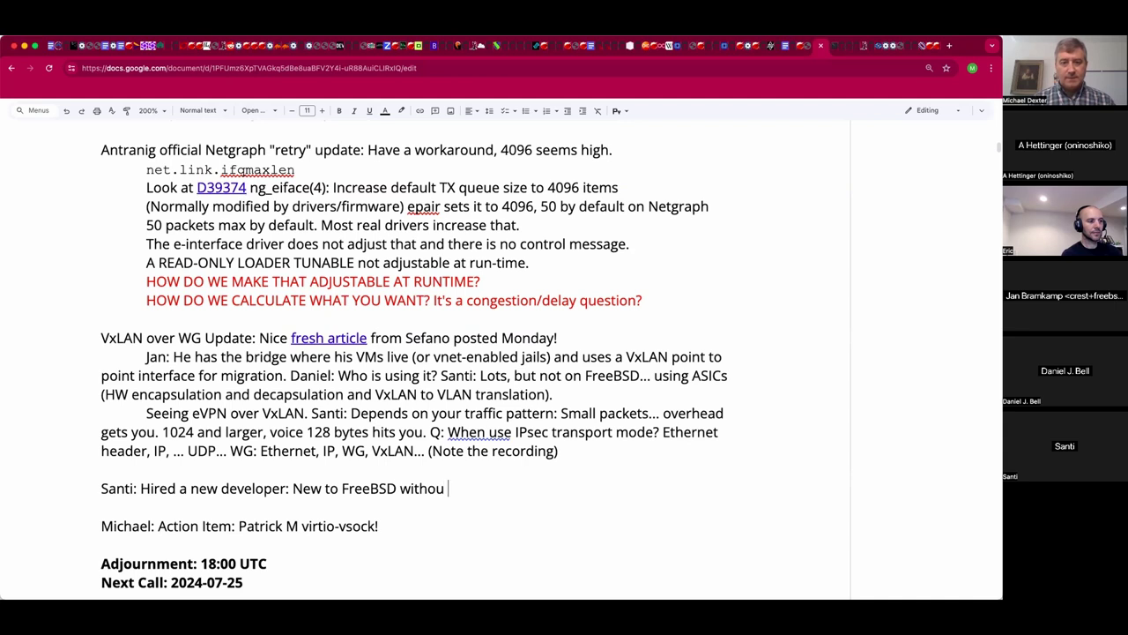
pyautogui.write('t a Linux ')
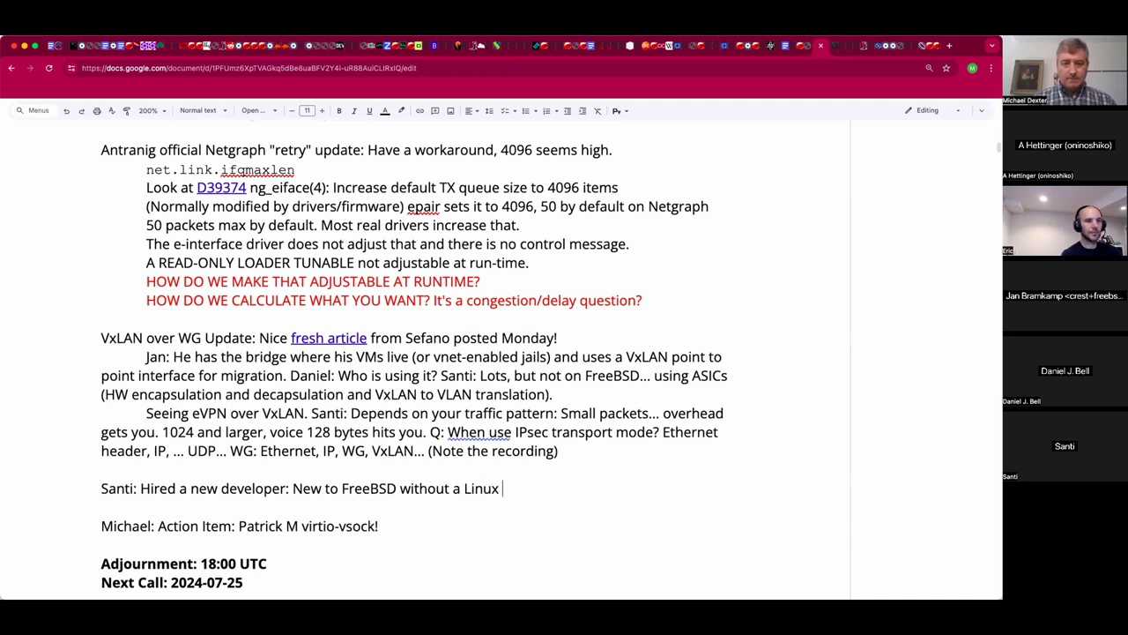
pyautogui.write('ba')
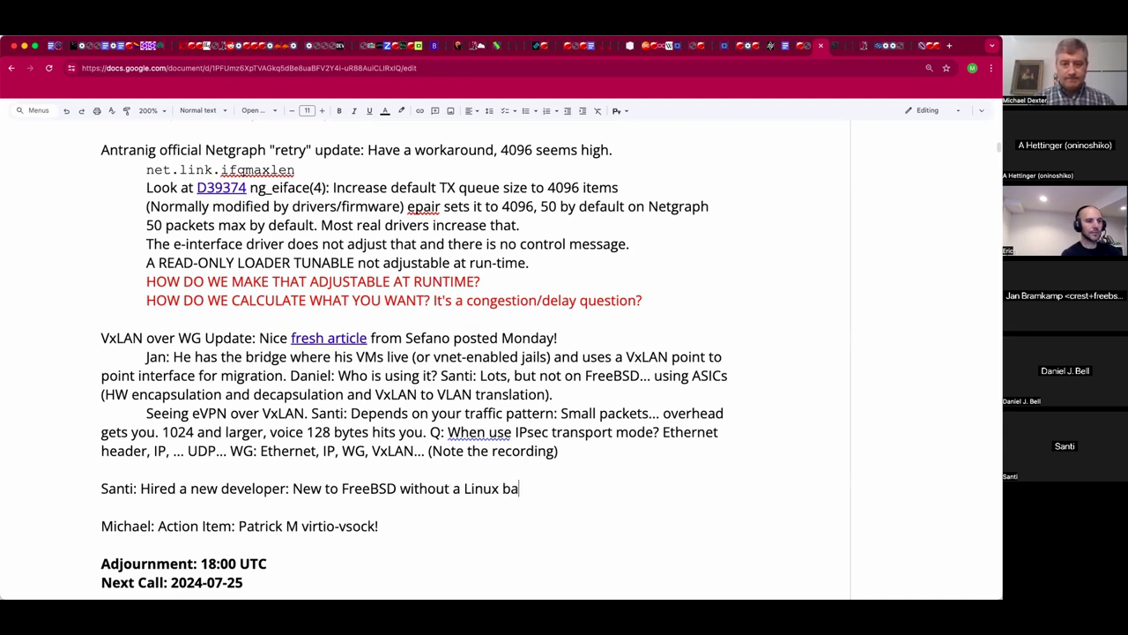
pyautogui.write('ckground. All')
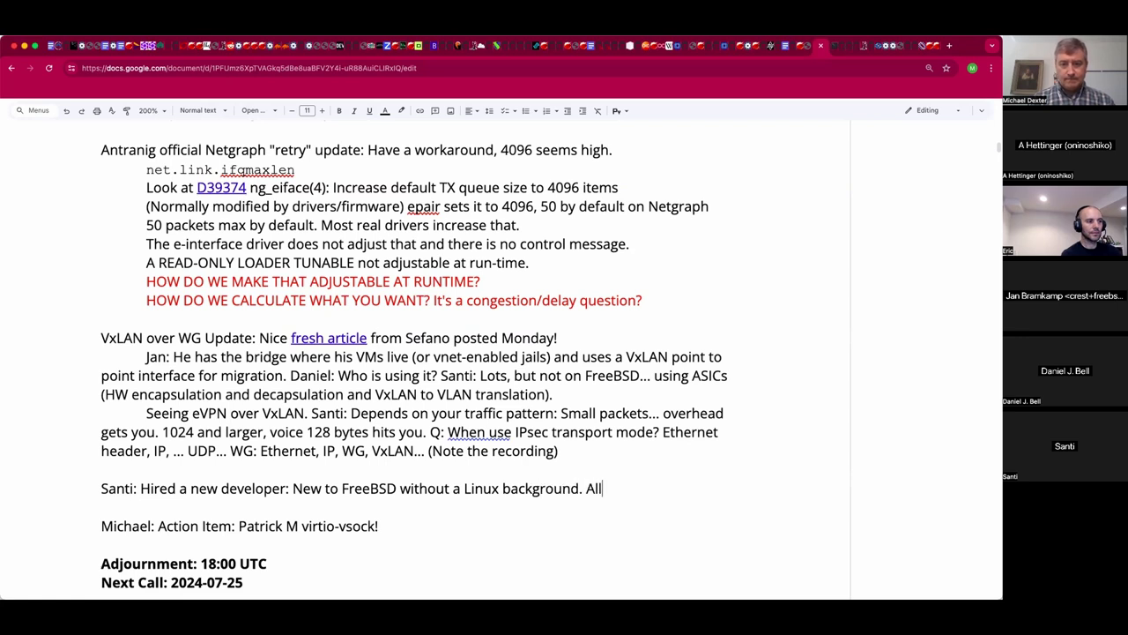
pyautogui.write(' our apps are')
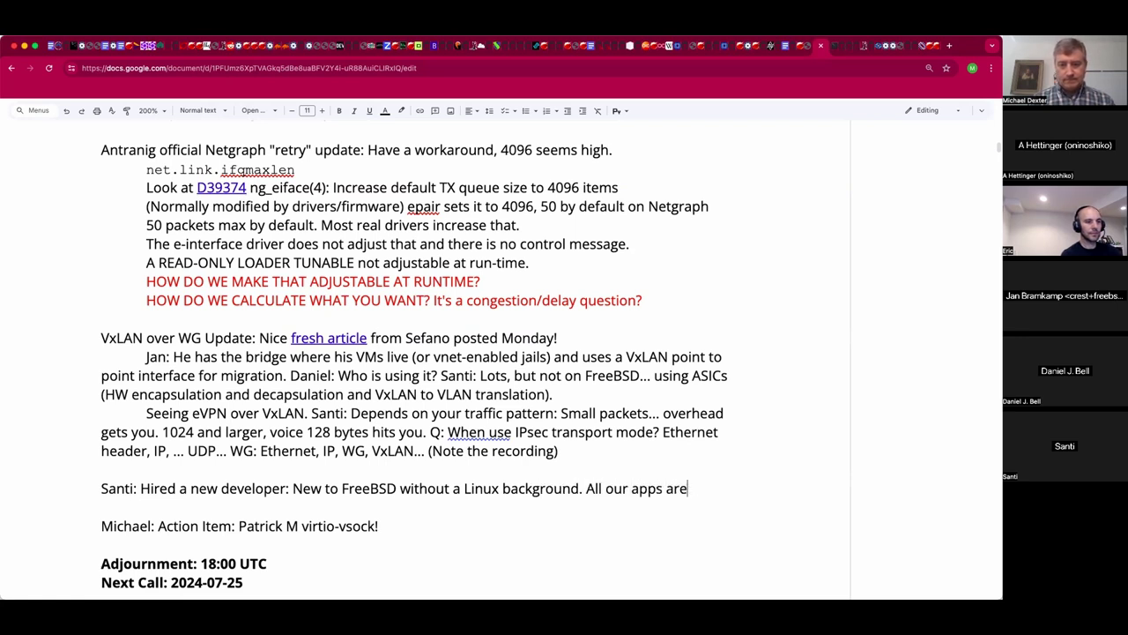
pyautogui.write(' on FreeBSD.')
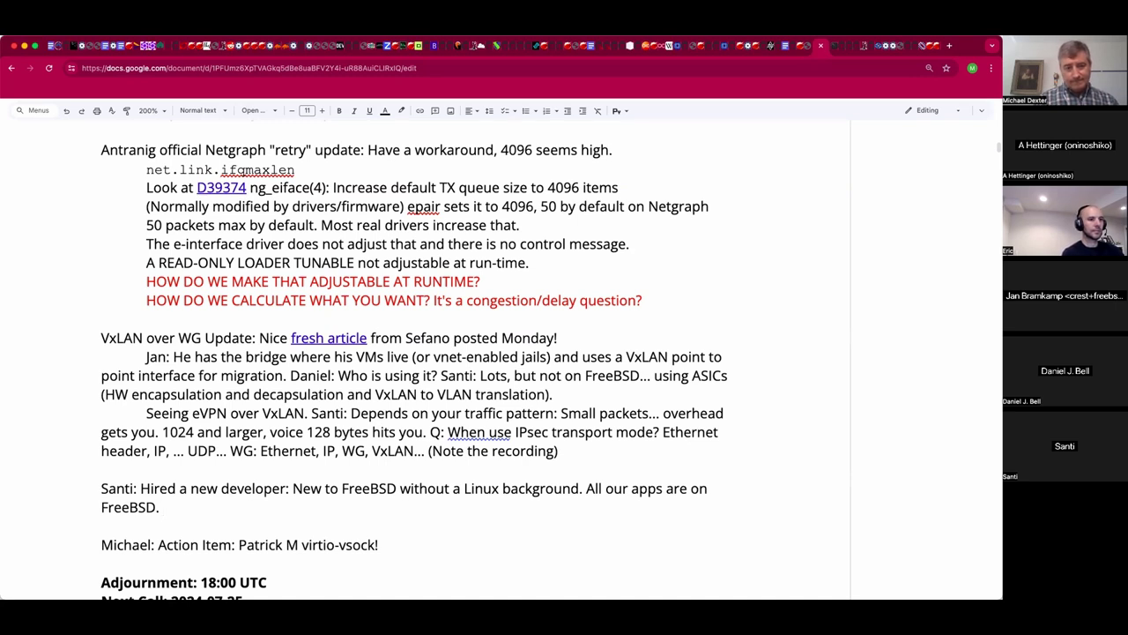
# Append 'A few months in, which platform was easier? "FreeBSD was easier because it is straight-forward."'.
pyautogui.write('A few ')
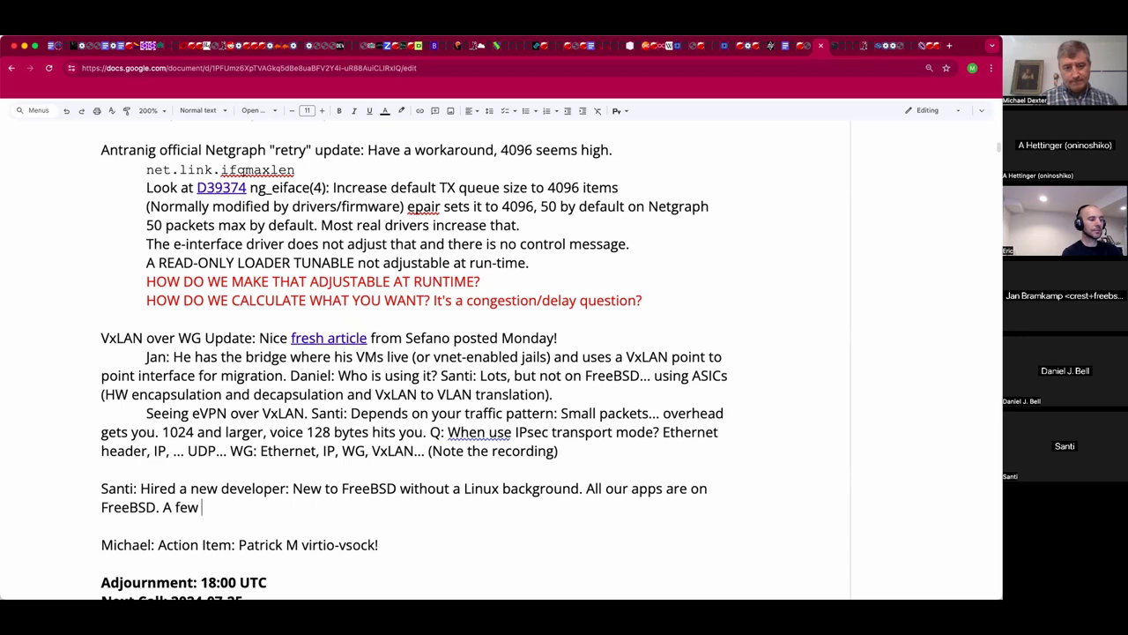
pyautogui.write('months in?')
pyautogui.press('BackSpace')
pyautogui.write(', which ')
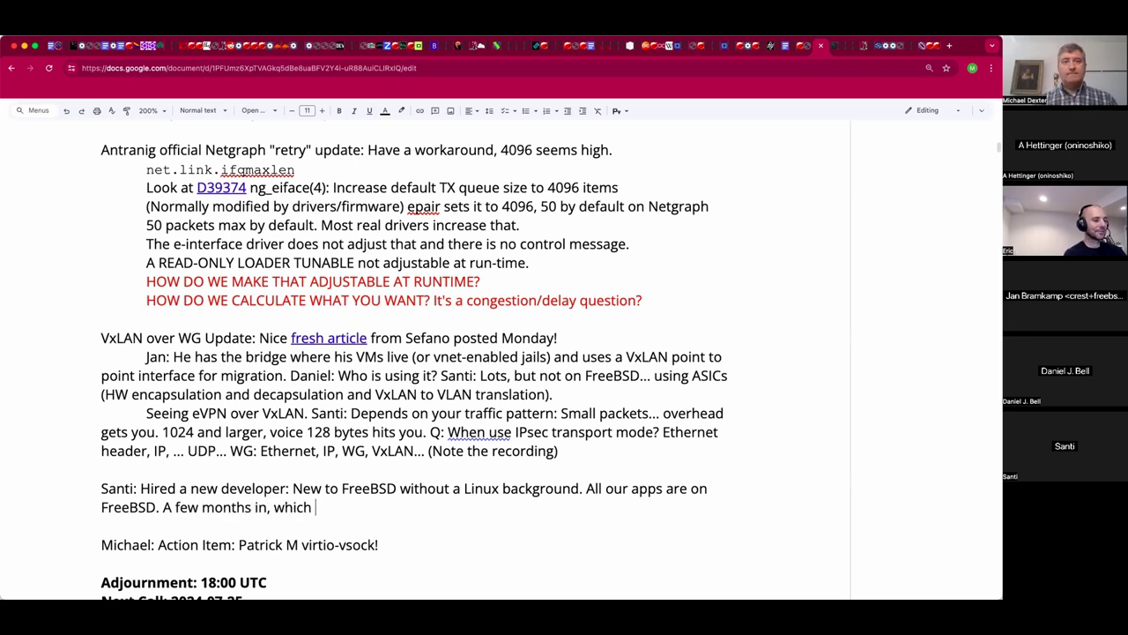
pyautogui.write('platform was easier? "FreeBSD was easier because it is straight-foardwrae')
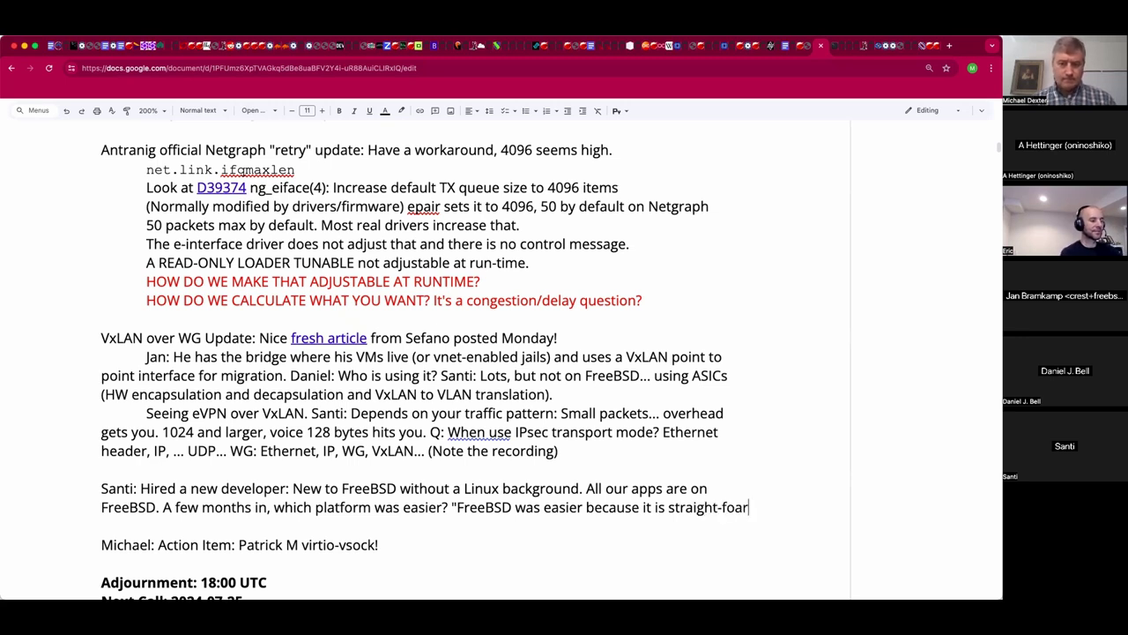
pyautogui.press('BackSpace')
pyautogui.press('BackSpace')
pyautogui.press('BackSpace')
pyautogui.press('BackSpace')
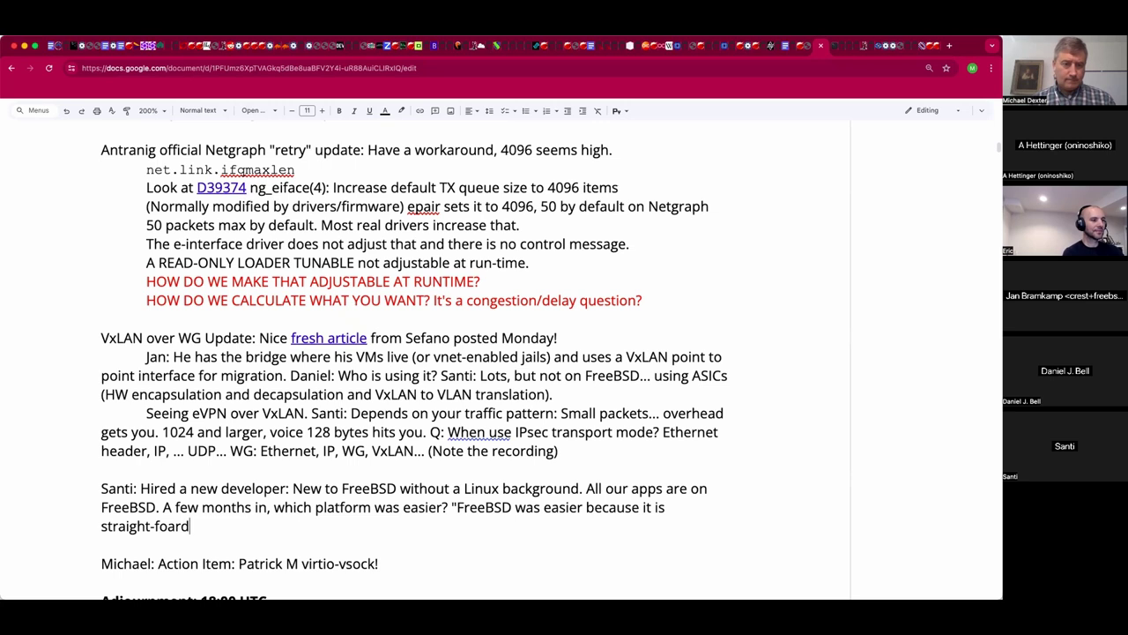
pyautogui.press('BackSpace')
pyautogui.press('BackSpace')
pyautogui.press('BackSpace')
pyautogui.write('rware')
pyautogui.press('BackSpace')
pyautogui.write('d."')
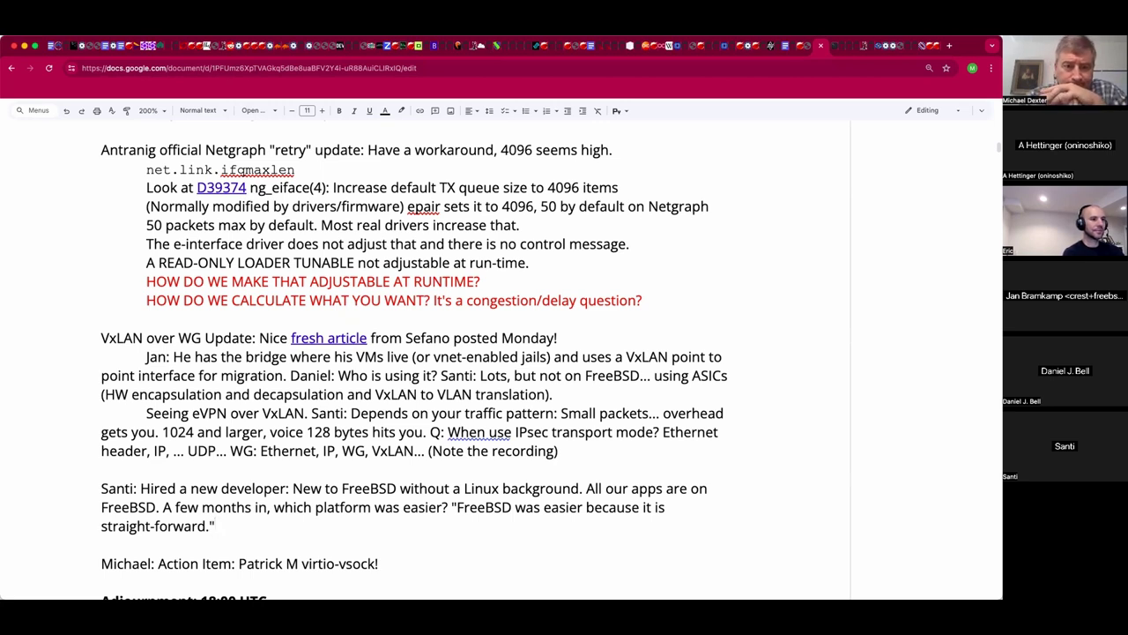
# Add 'Set up pipelines with GitLab and FreeBSD.' and begin 'Andrew: Using illumos... spend quite a bit of'.
pyautogui.write('Sety up')
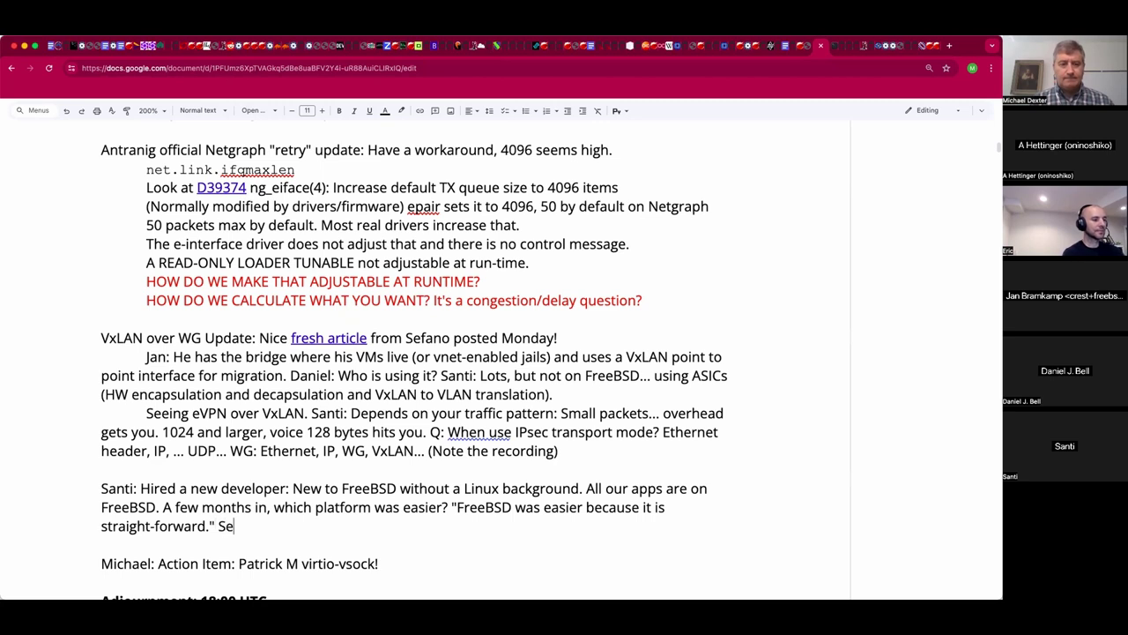
pyautogui.press('BackSpace')
pyautogui.press('BackSpace')
pyautogui.press('BackSpace')
pyautogui.press('BackSpace')
pyautogui.write('uip')
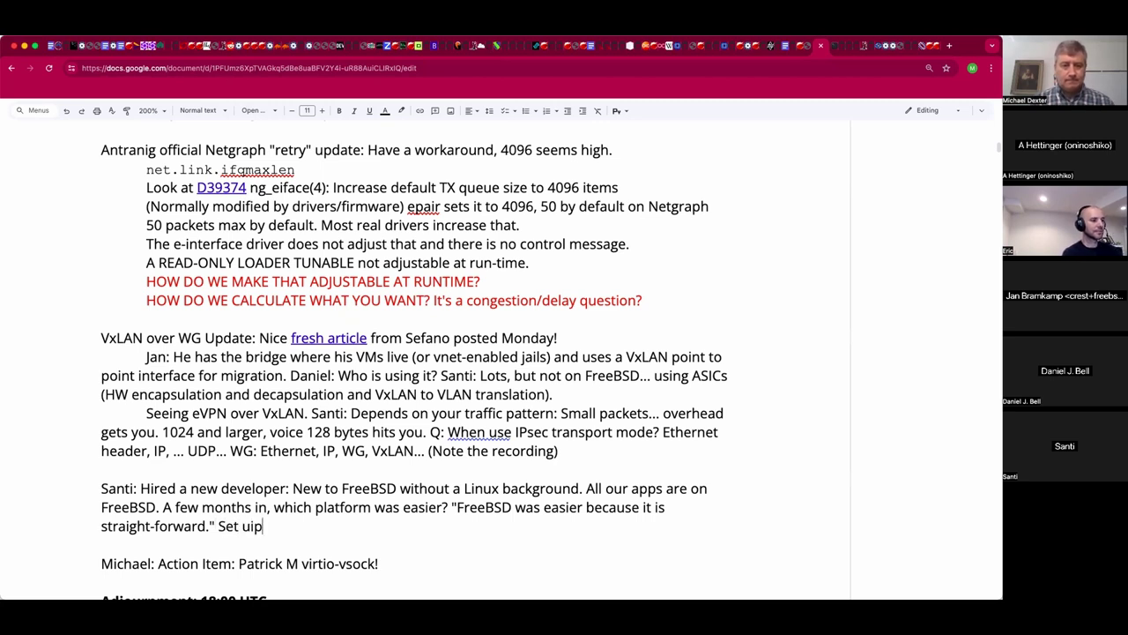
pyautogui.press('BackSpace')
pyautogui.press('BackSpace')
pyautogui.write('p po')
pyautogui.press('BackSpace')
pyautogui.write('iep')
pyautogui.press('BackSpace')
pyautogui.press('BackSpace')
pyautogui.write('pe')
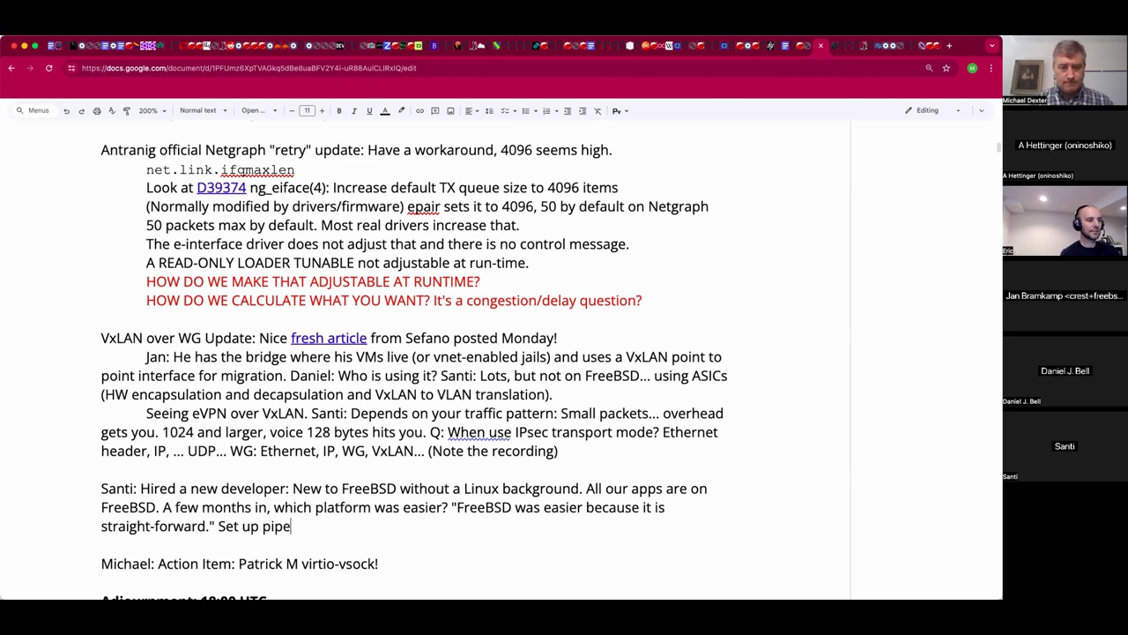
pyautogui.write('lines with GitLab')
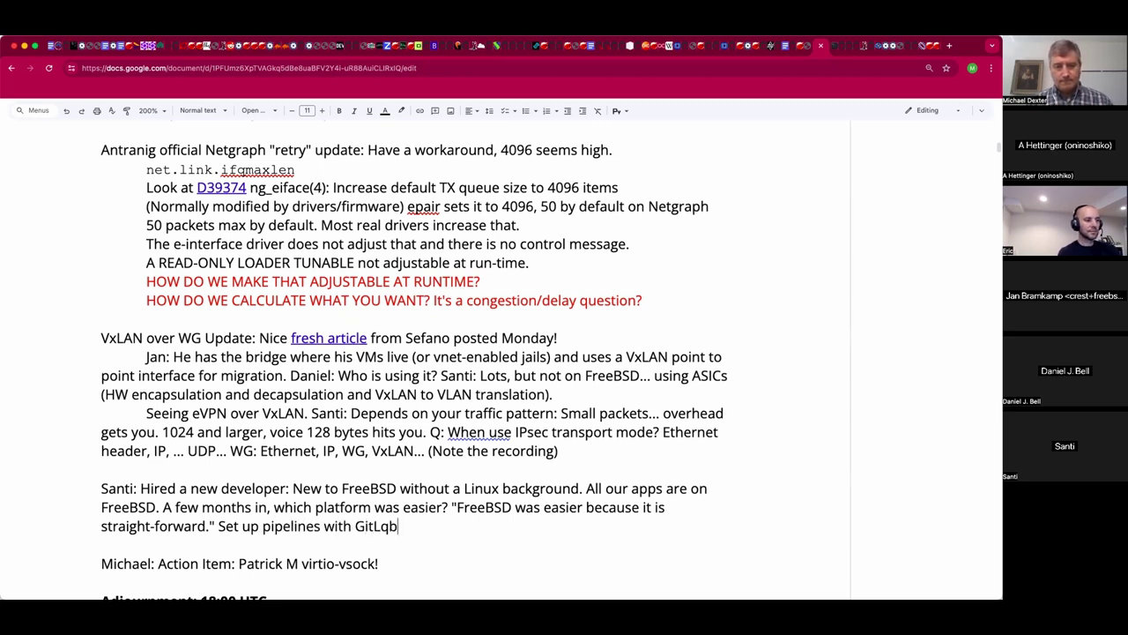
pyautogui.write(' and FreeB')
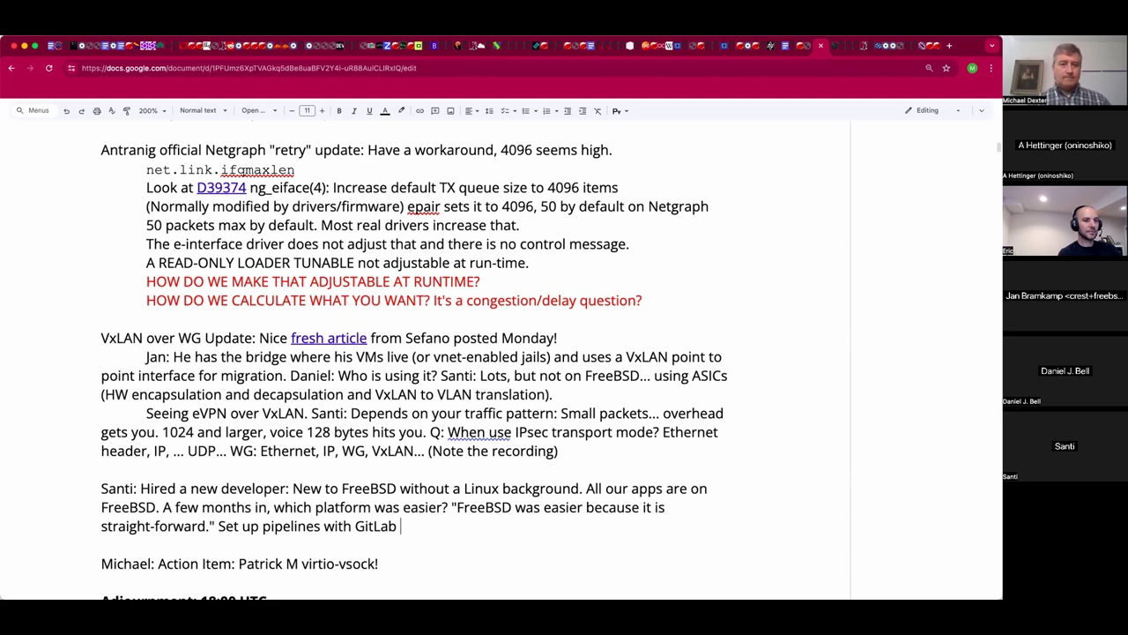
pyautogui.write('SD. ')
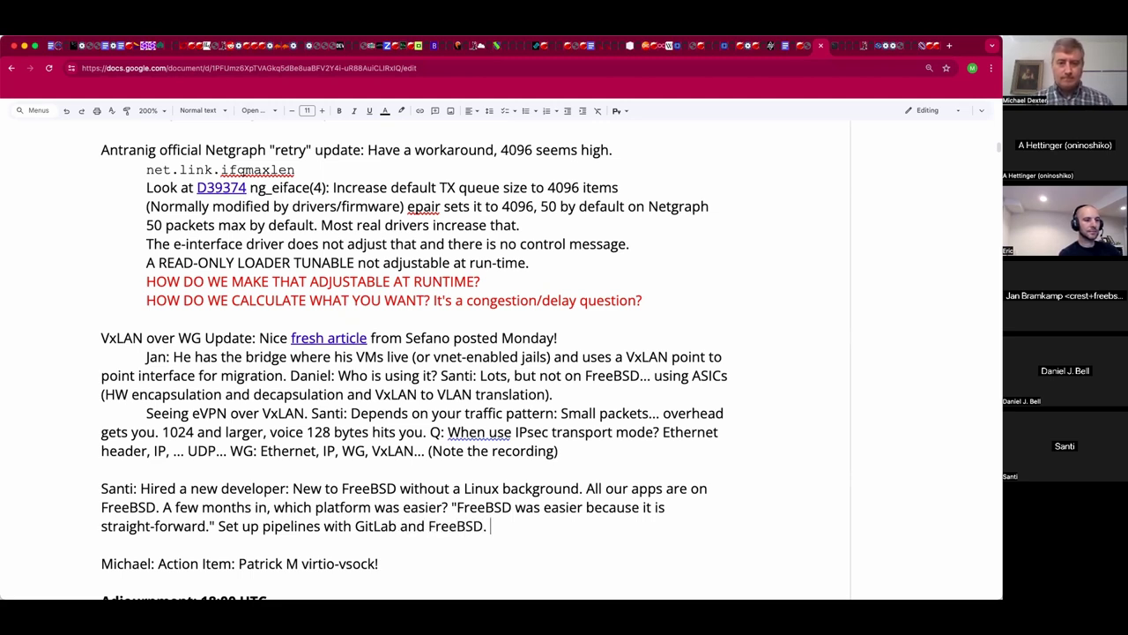
pyautogui.write('Andrew: Using illumos... spend quite a bit of')
# Finish Andrew's sentence as 'quite a bit of time in Linux.', fixing the 'o.' typo.
pyautogui.press('BackSpace')
pyautogui.write('. time in Linux.')
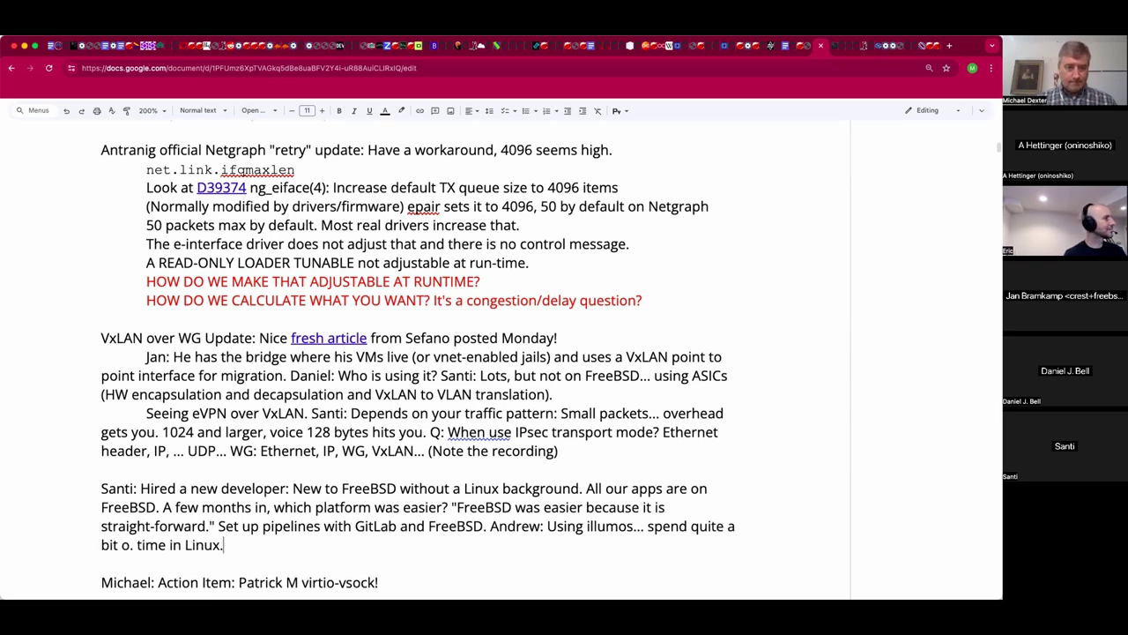
pyautogui.click(131, 545)
pyautogui.press('BackSpace')
pyautogui.write('f')
pyautogui.press('super+Right')
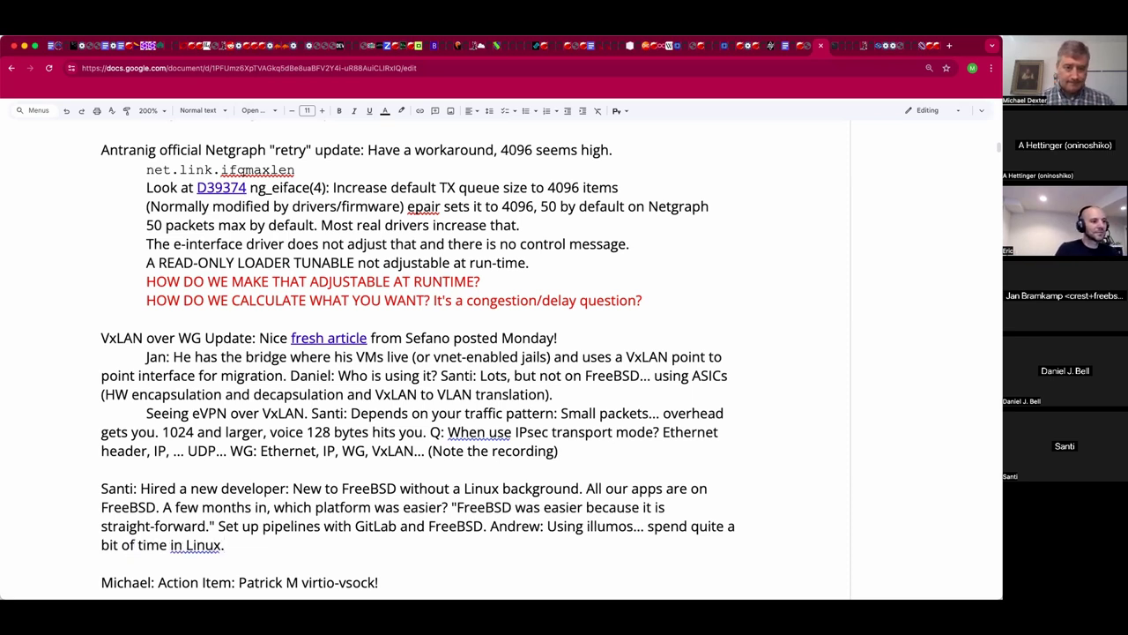
# Add 'Things just don't work as smoothly. Daniel: "man ls: command not found"'.
pyautogui.write('Things just donw')
pyautogui.press('BackSpace')
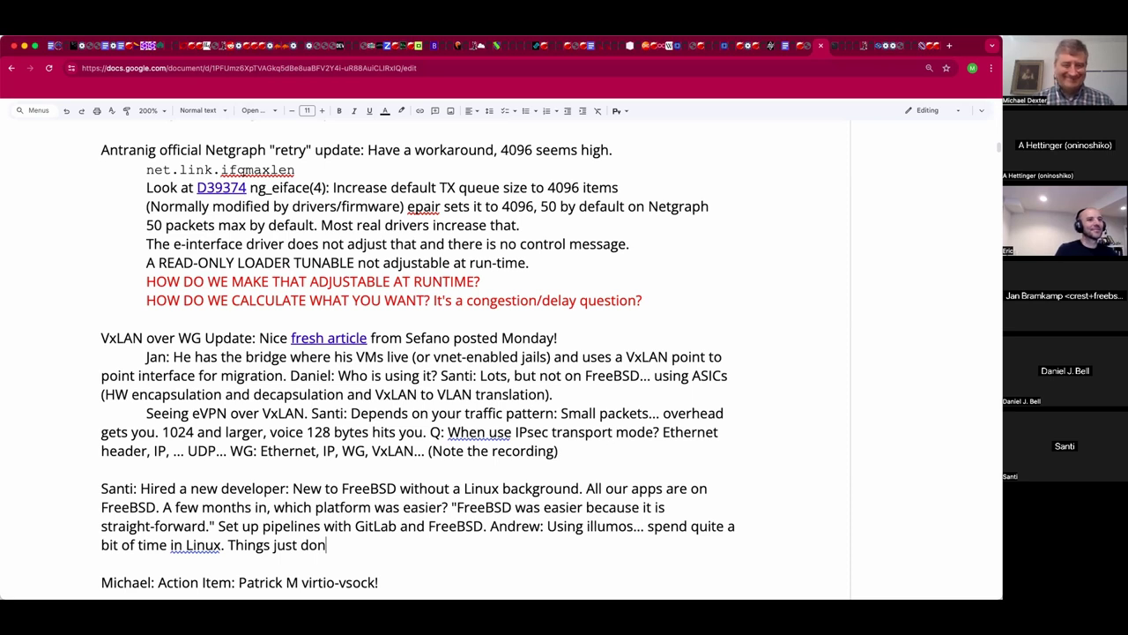
pyautogui.write("'t work as sm")
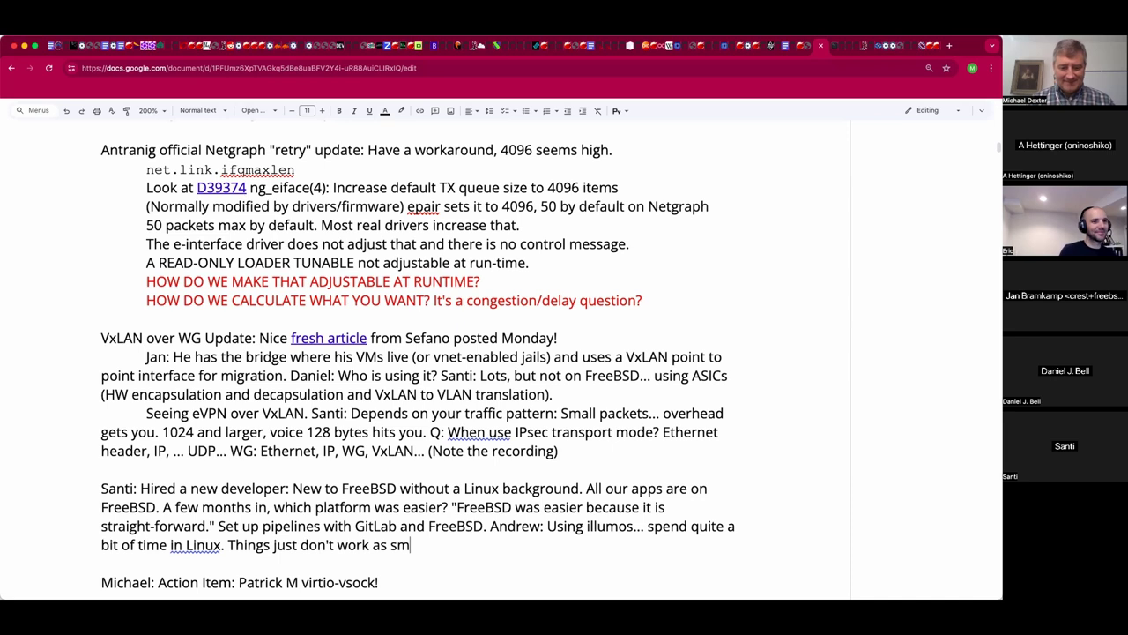
pyautogui.write('oothly. Daniel: "man LS')
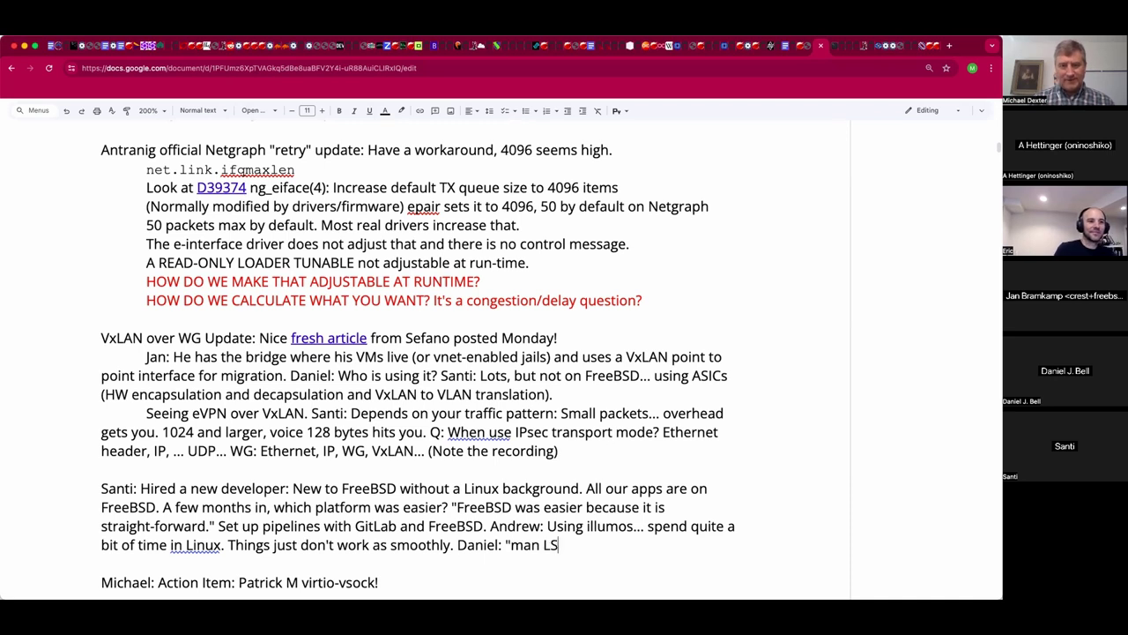
pyautogui.press('BackSpace')
pyautogui.press('BackSpace')
pyautogui.write('ls')
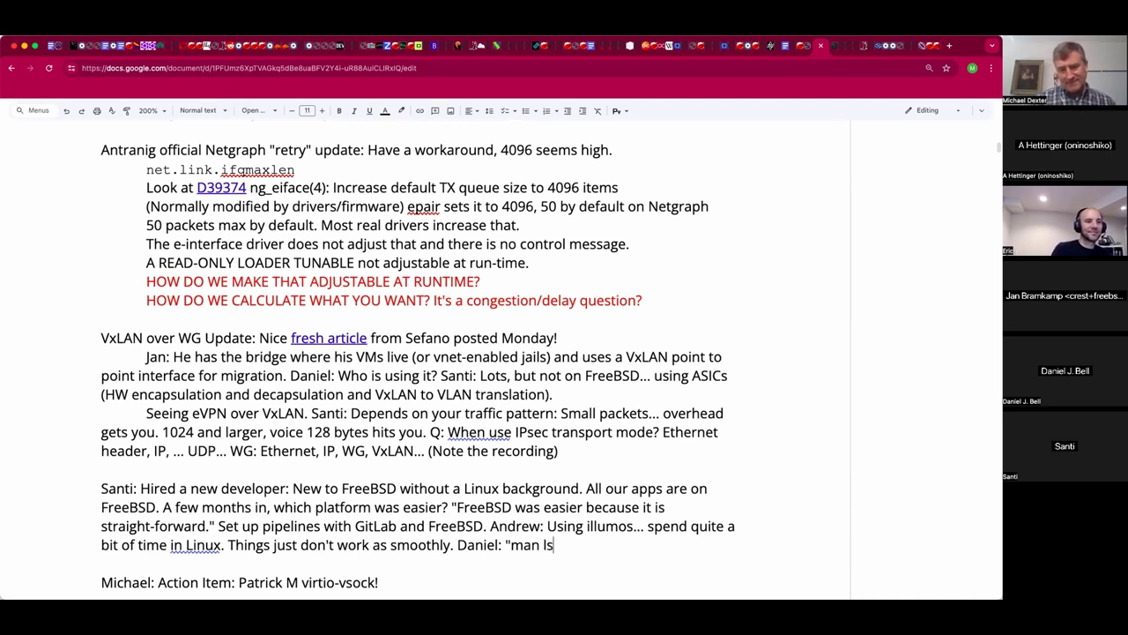
pyautogui.write(': command')
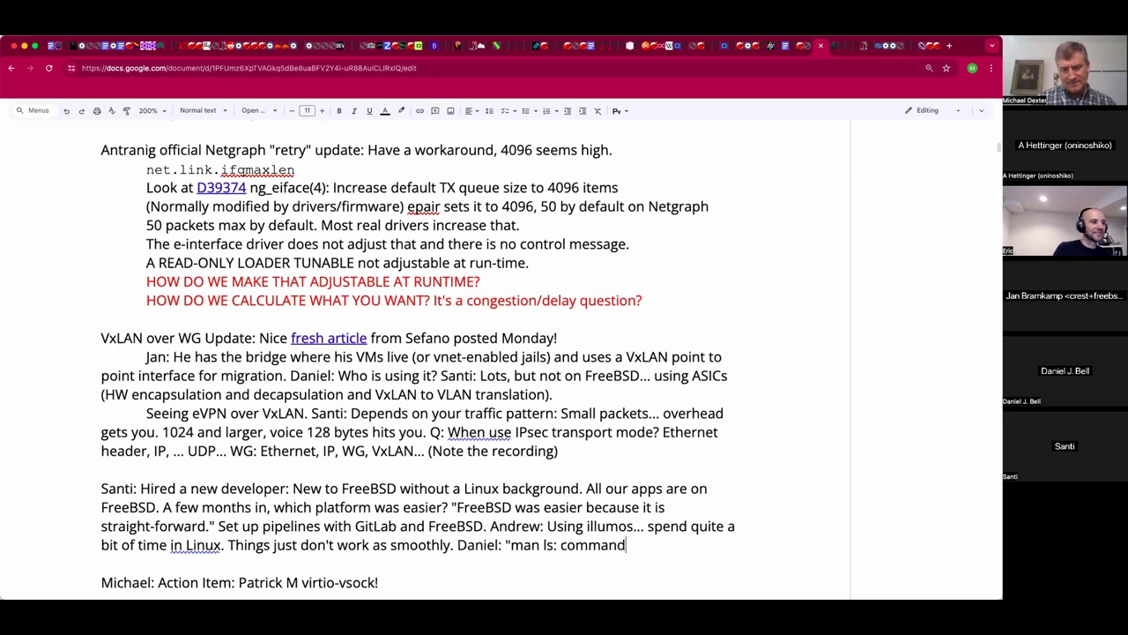
pyautogui.write(' not found"')
pyautogui.click(379, 582)
pyautogui.press('Down')
pyautogui.press('Down')
pyautogui.press('Down')
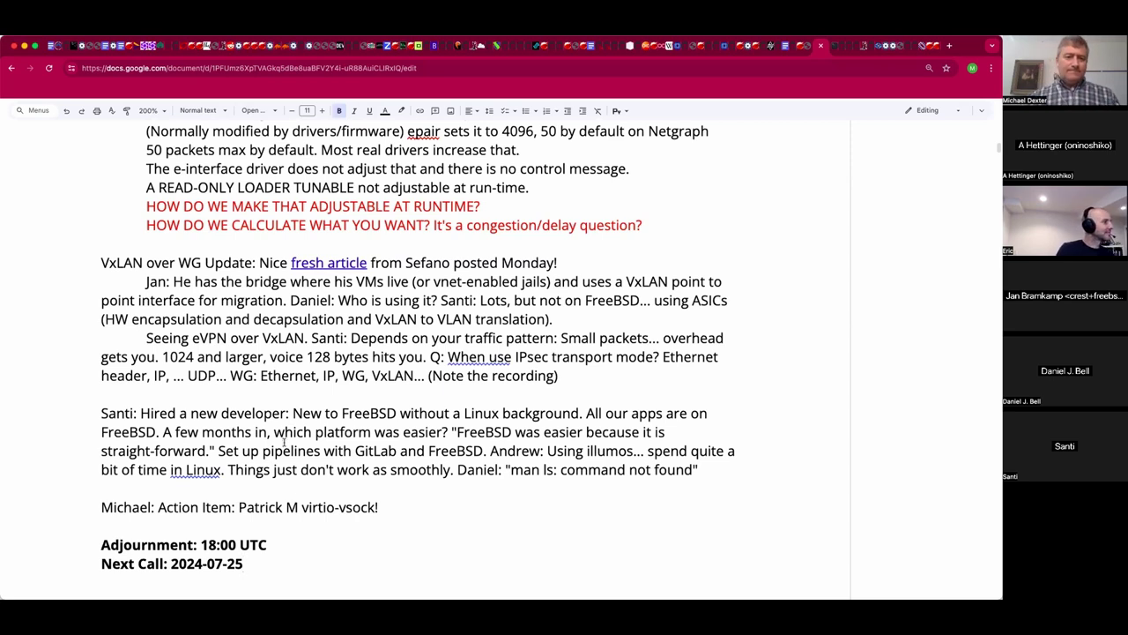
# Change 18:00 to 18:03 UTC and put a period after the 'command not found' quote.
pyautogui.click(236, 545)
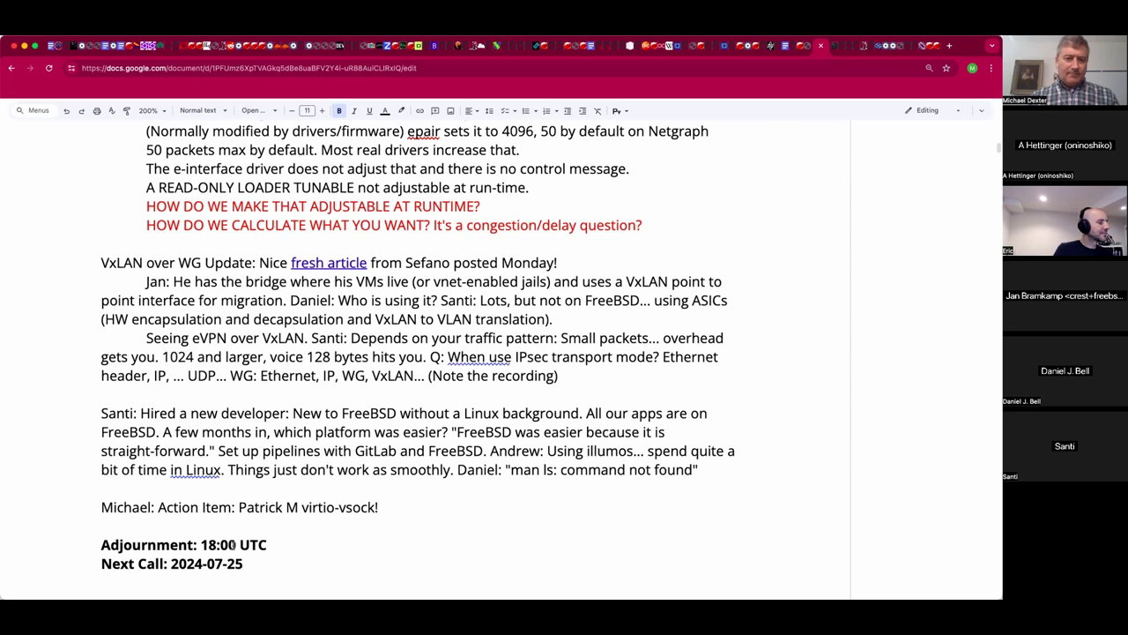
pyautogui.press('BackSpace')
pyautogui.write('3')
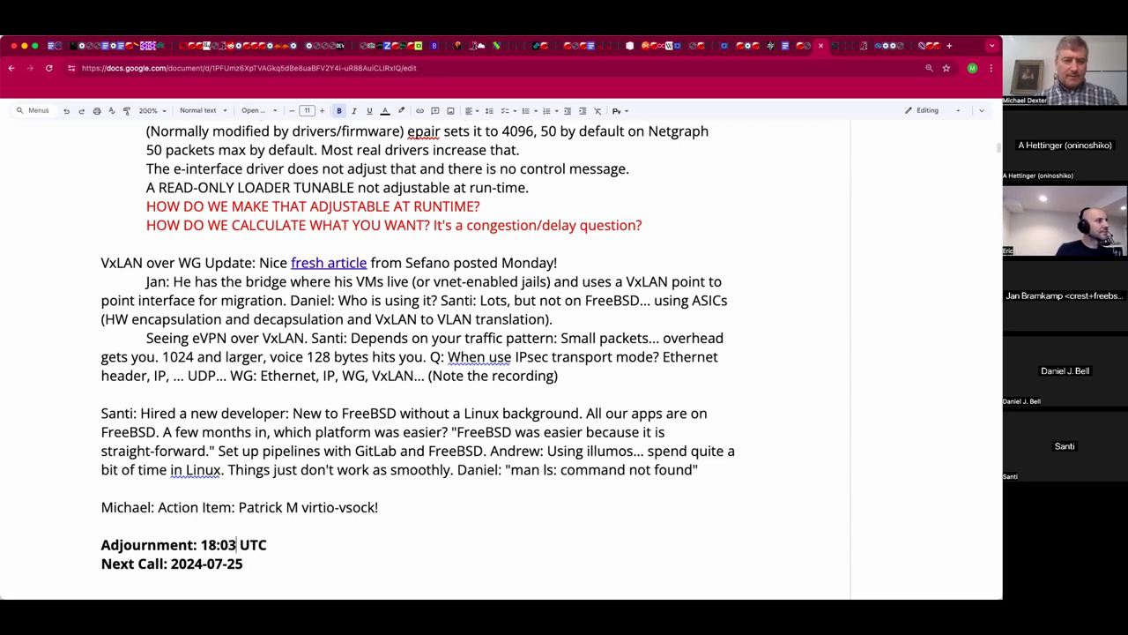
pyautogui.click(101, 525)
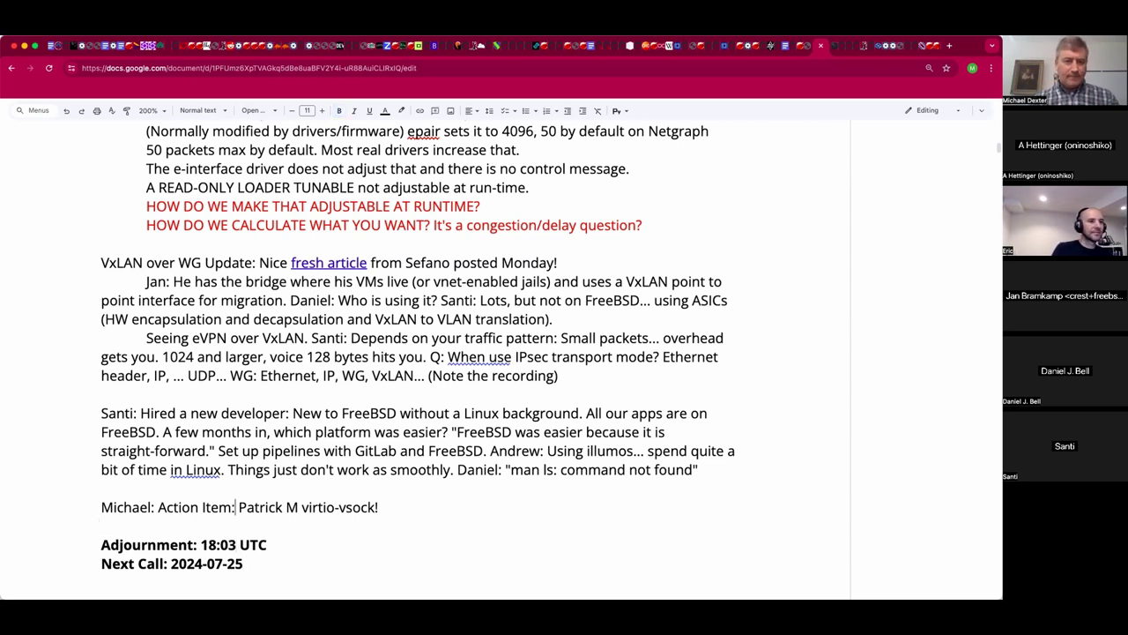
pyautogui.click(698, 469)
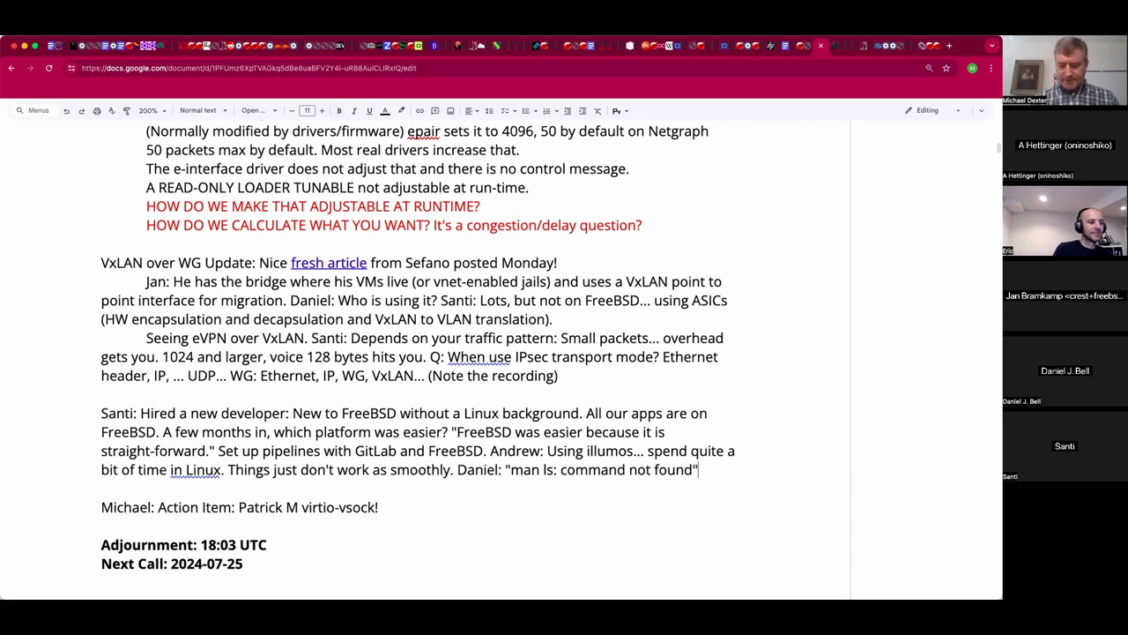
pyautogui.write('.')
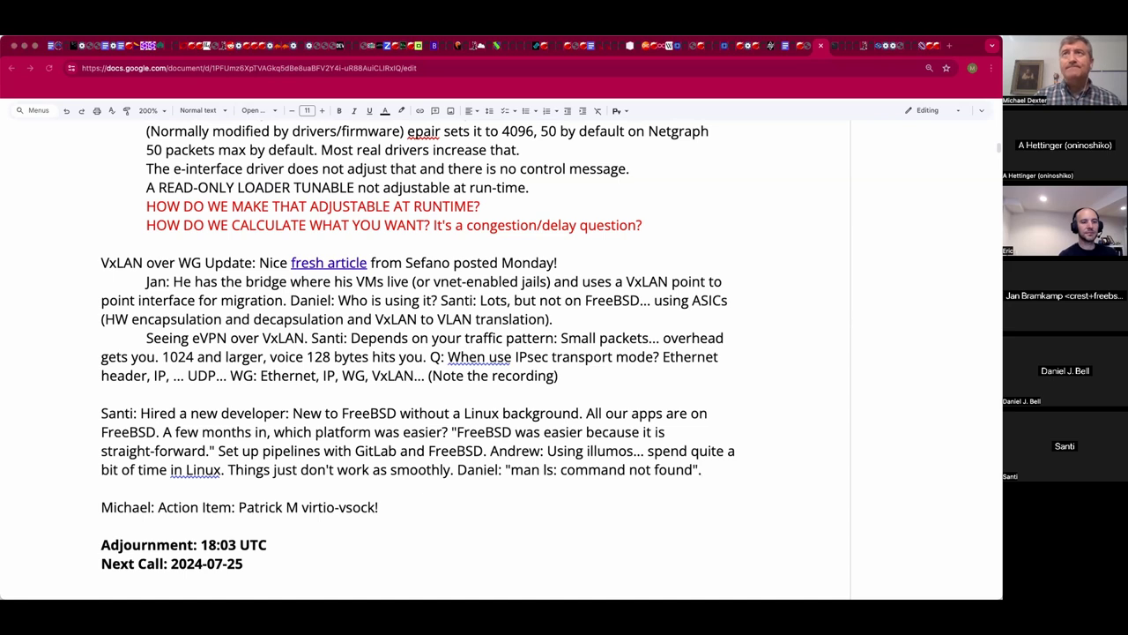
# Add an indented Andrew note on cross-platform APIs and 'I want to make a pool with the FREE devices.'.
pyautogui.click(298, 489)
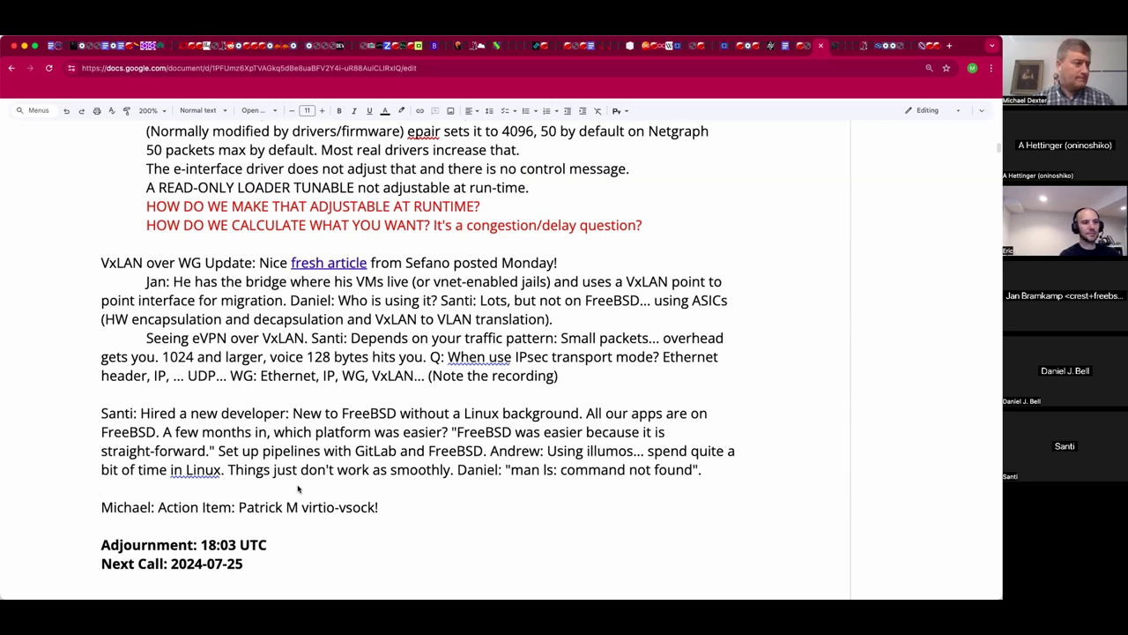
pyautogui.press('Tab')
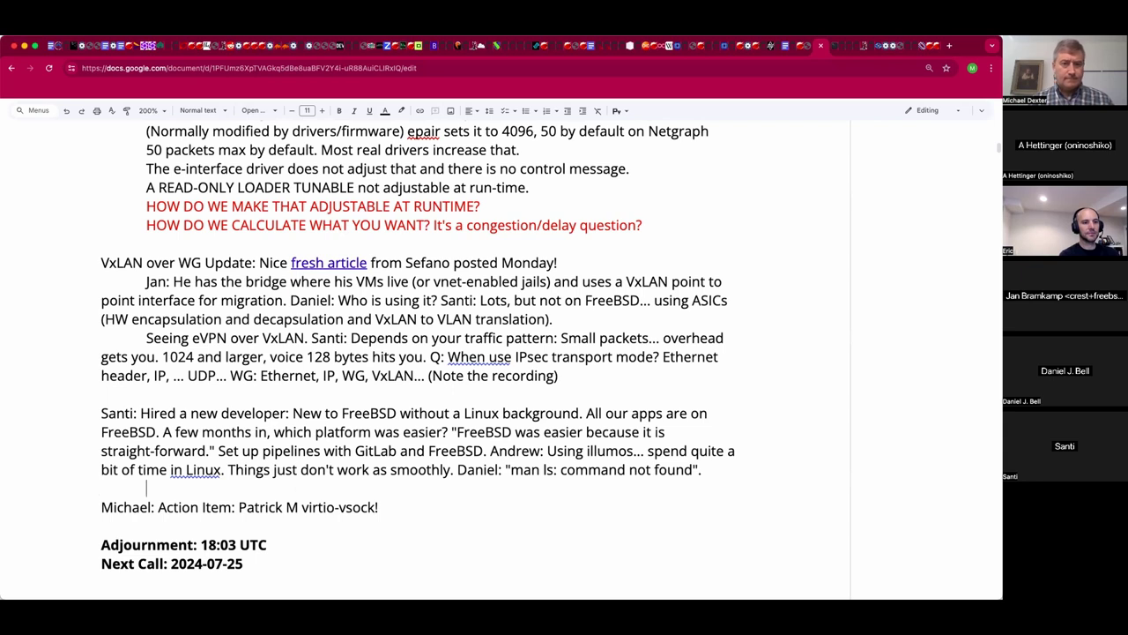
pyautogui.write('An')
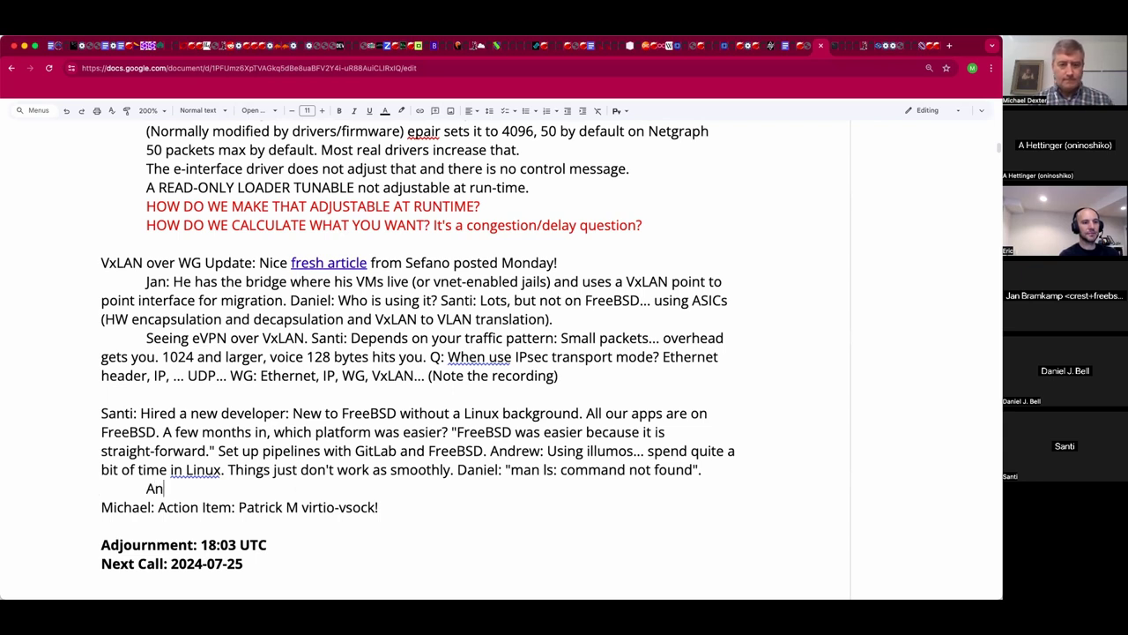
pyautogui.write('drew: That ')
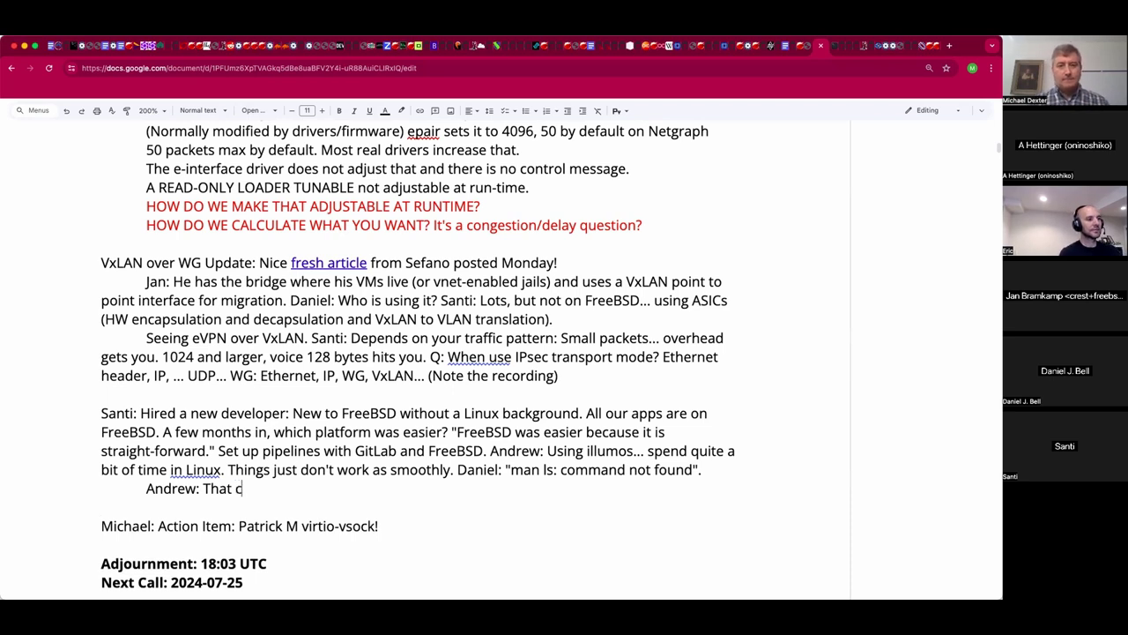
pyautogui.write('system')
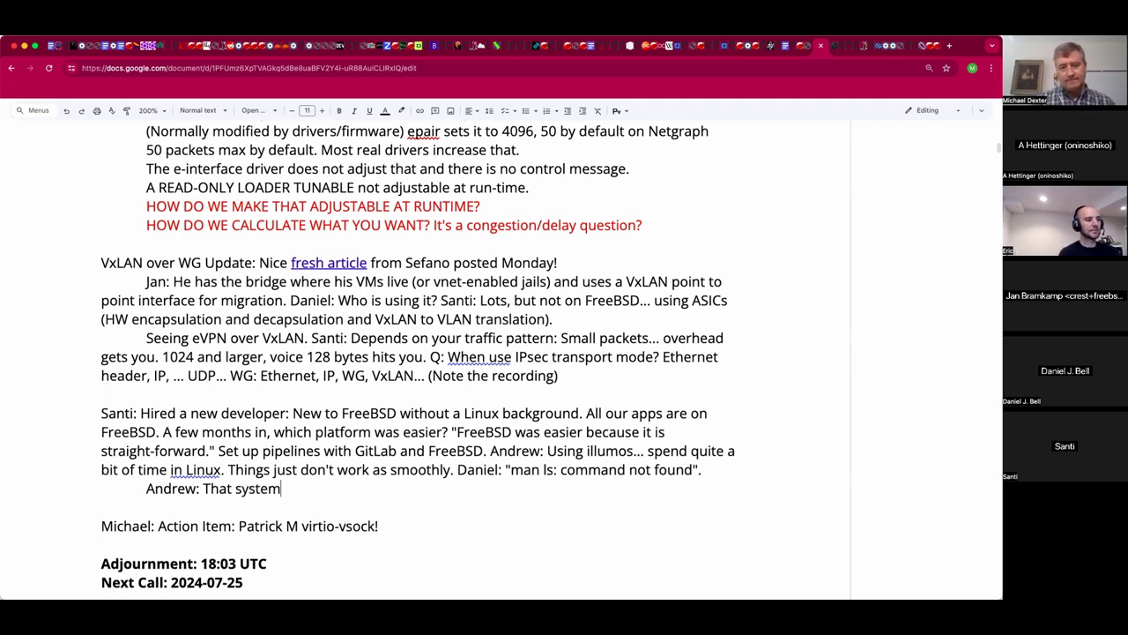
pyautogui.write(' API should be ')
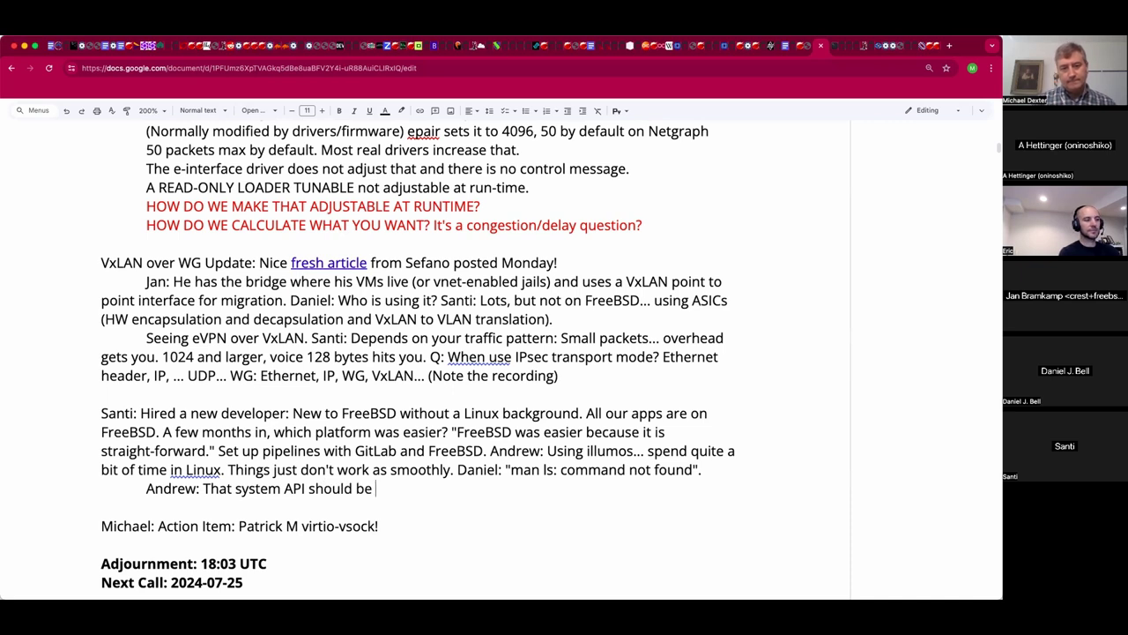
pyautogui.write('cross-pla')
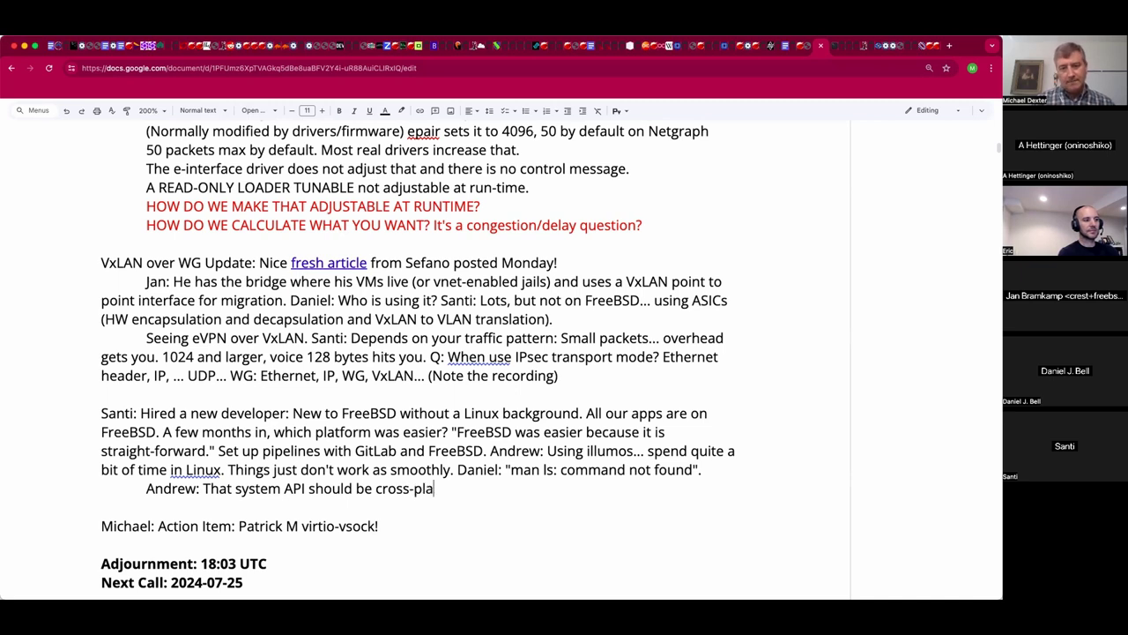
pyautogui.write('tform and..')
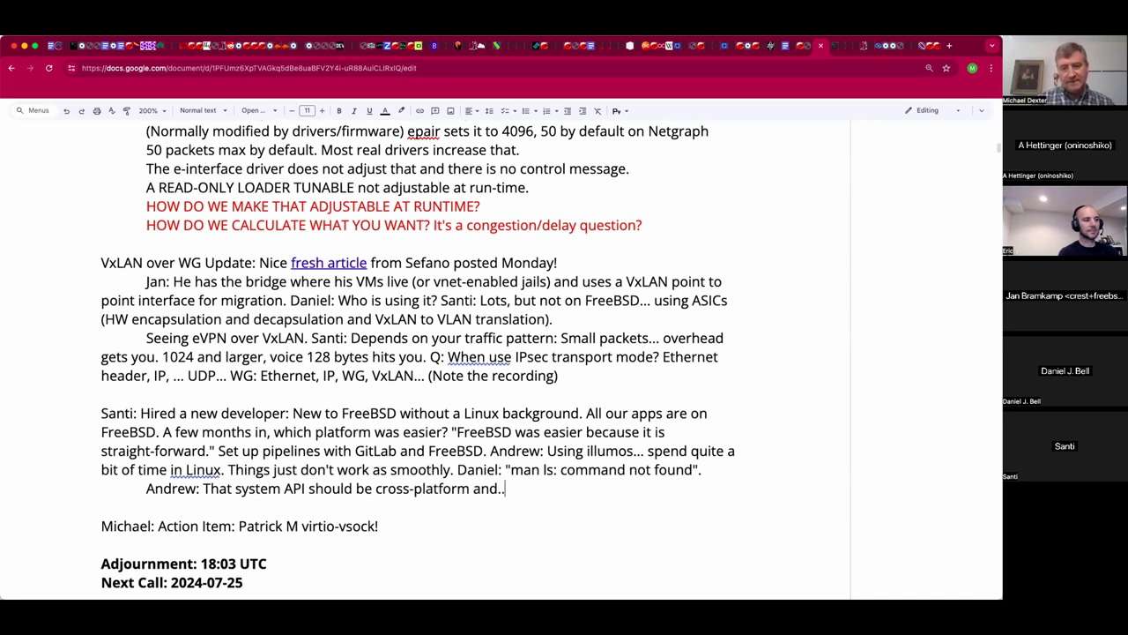
pyautogui.write('. getting dev')
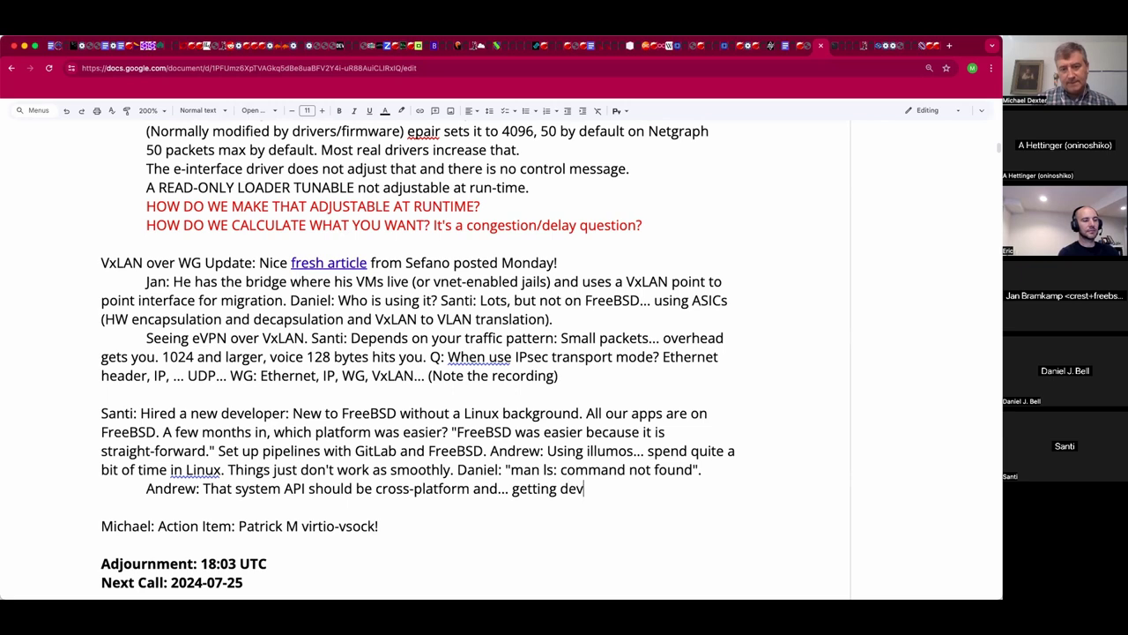
pyautogui.write('ices from hard')
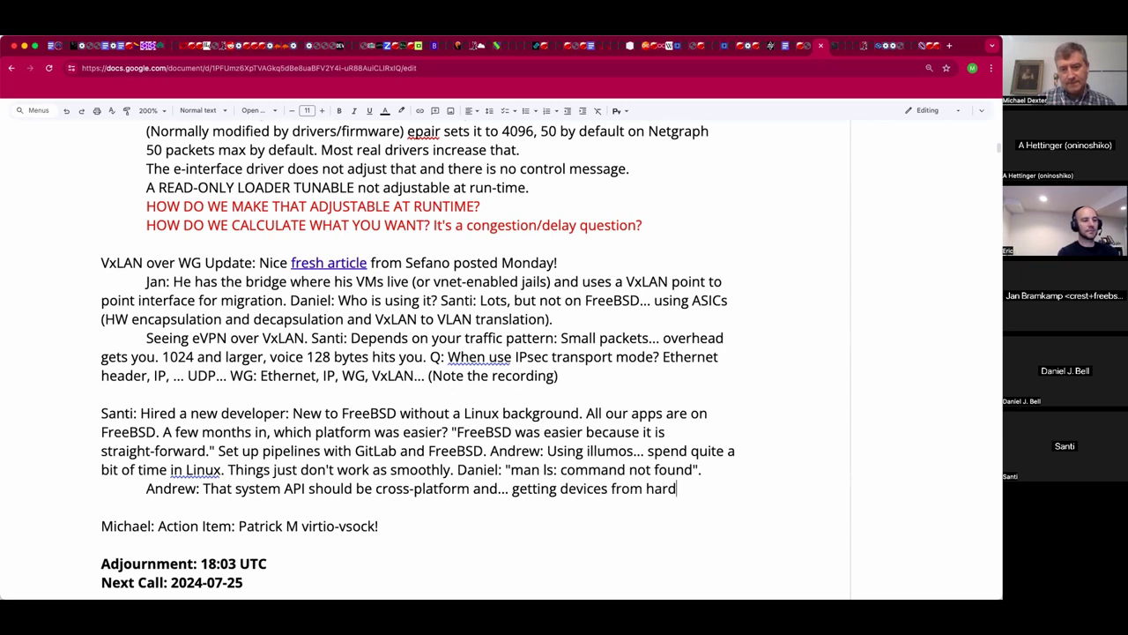
pyautogui.write(' drives ')
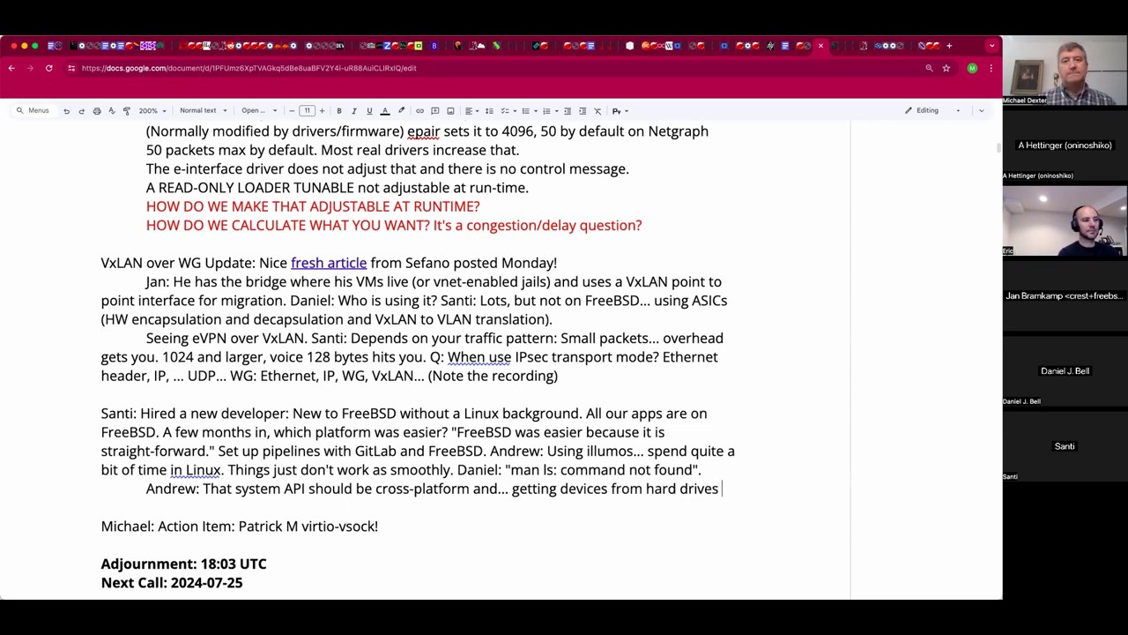
pyautogui.write('is a challenge.')
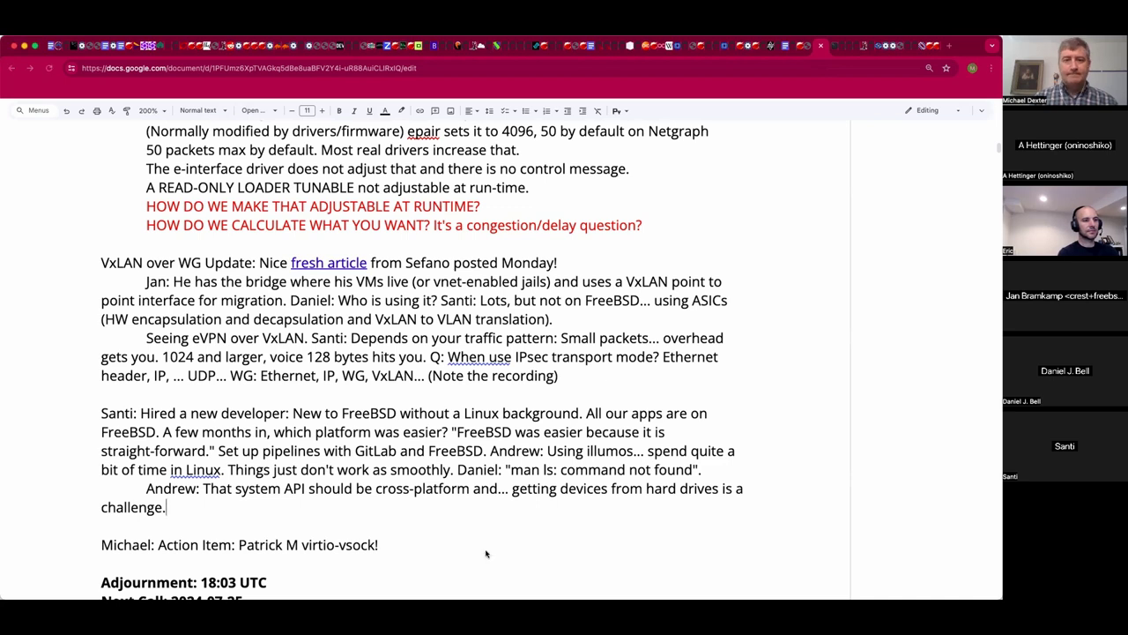
pyautogui.write('"')
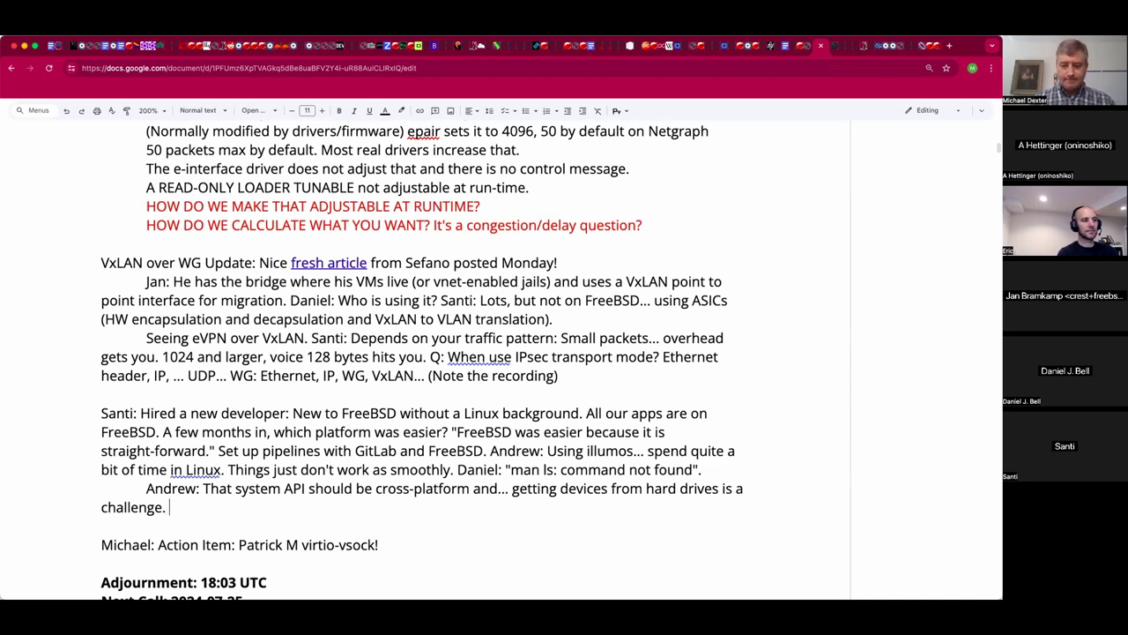
pyautogui.write('I w')
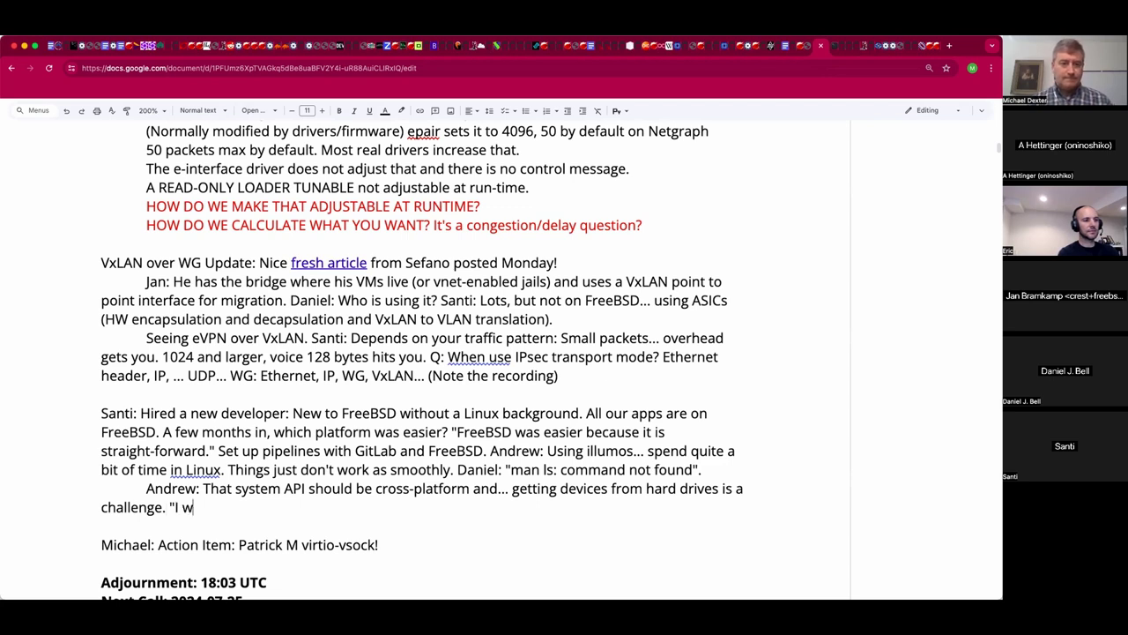
pyautogui.write('ant to make a pool with the FREE devi')
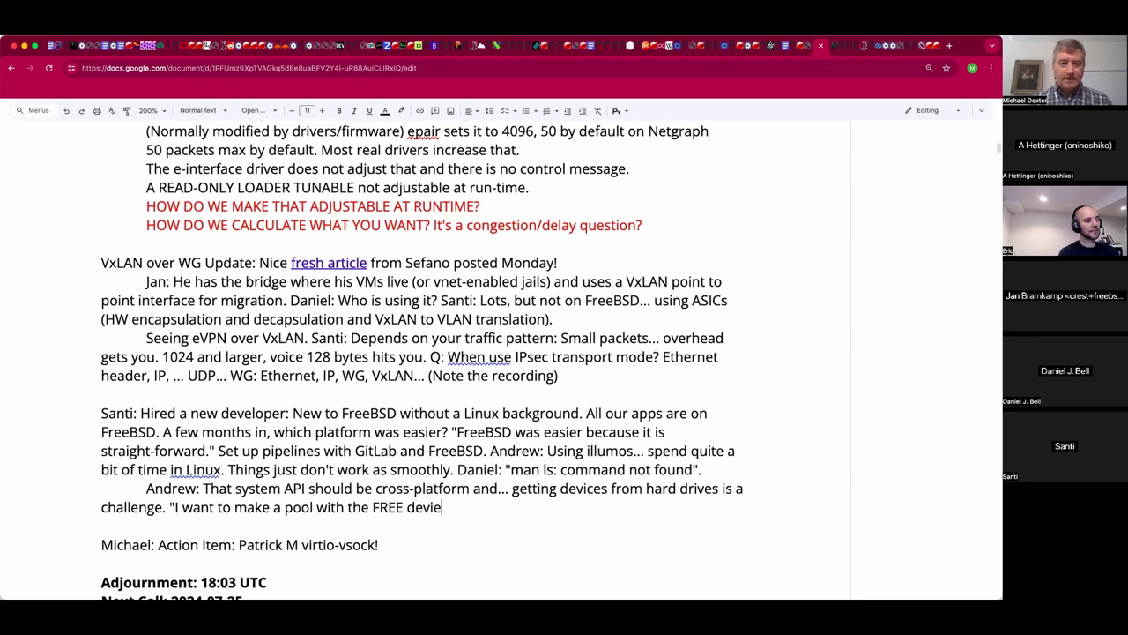
pyautogui.write('ces')
pyautogui.write('."')
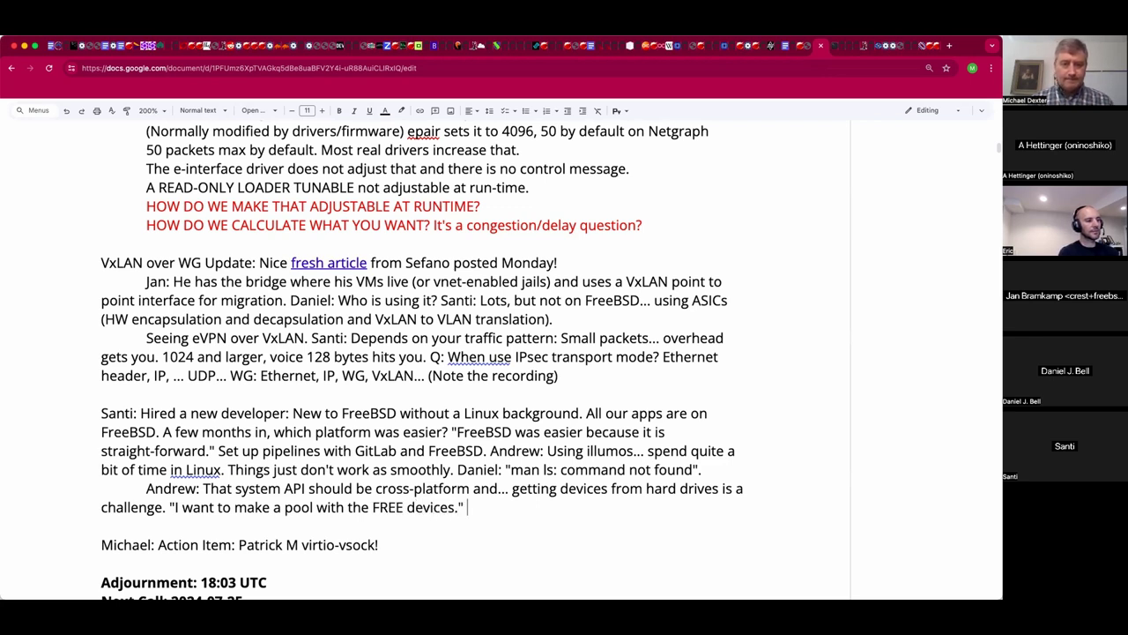
pyautogui.press('BackSpace')
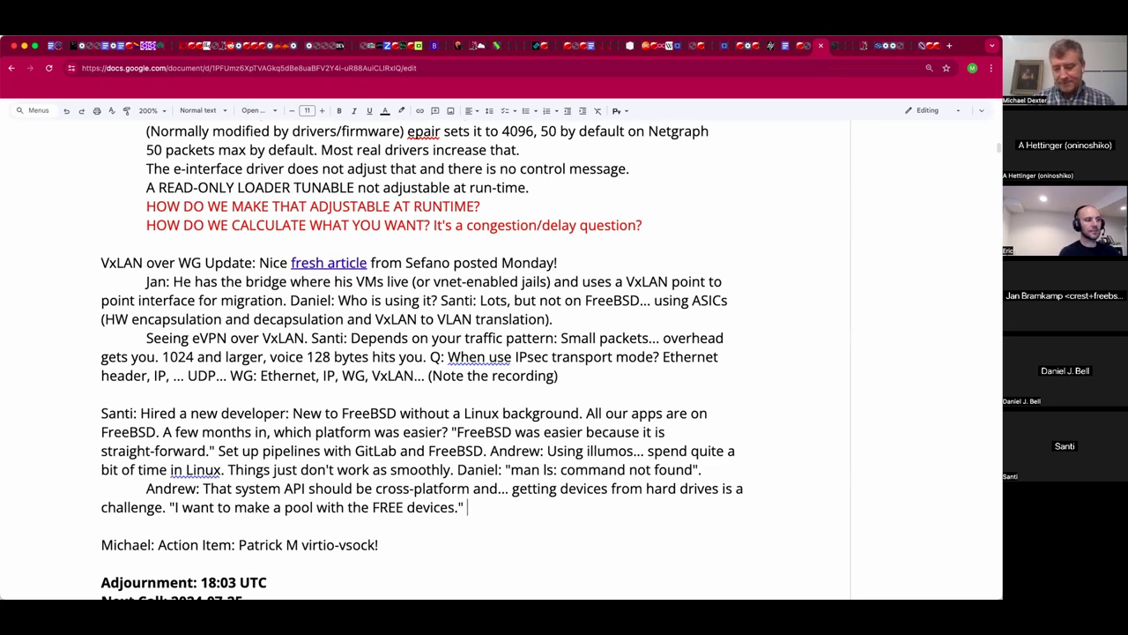
# Append 'Proxmox does not cover this well, not to mention disk replacement. sesutil camcontrol... iostat on illumos.'.
pyautogui.write('Prox')
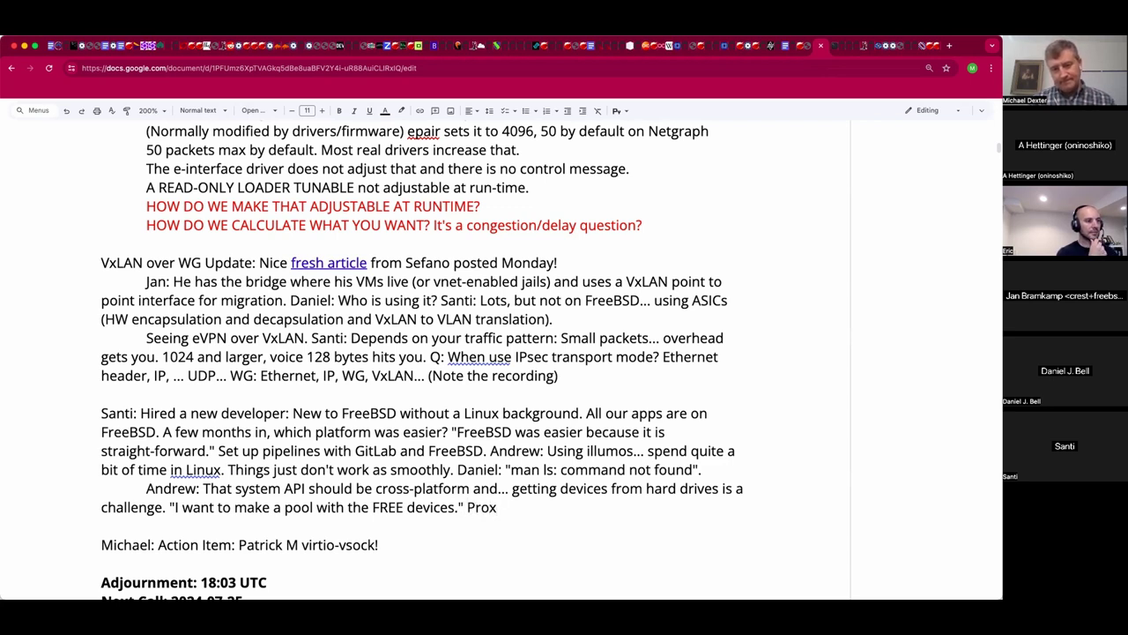
pyautogui.write('mox does not ')
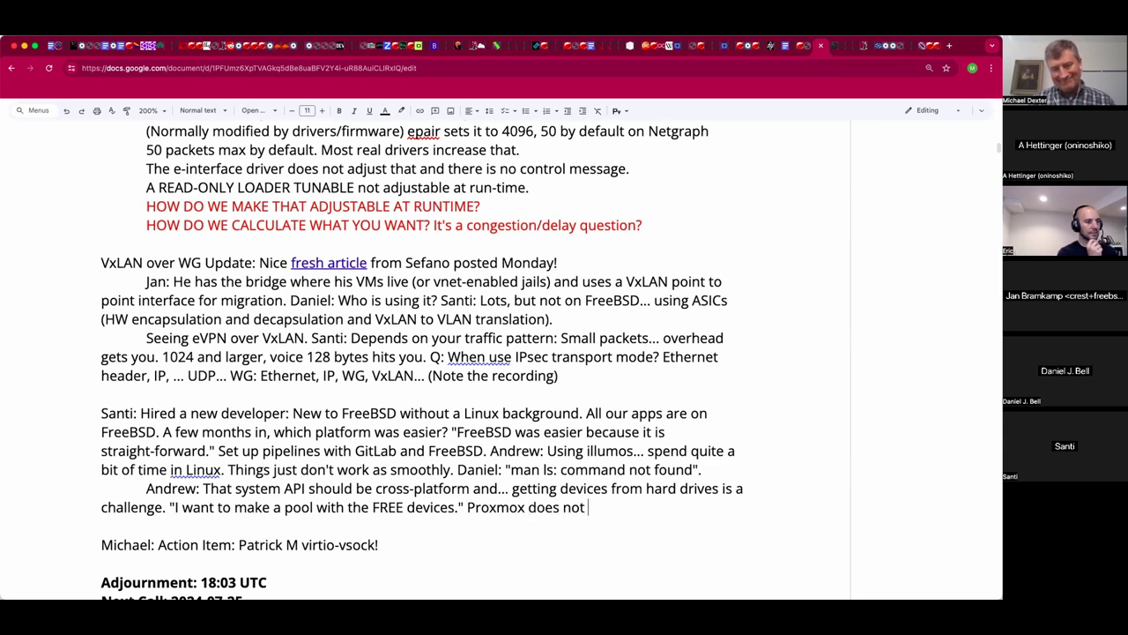
pyautogui.write('cofer')
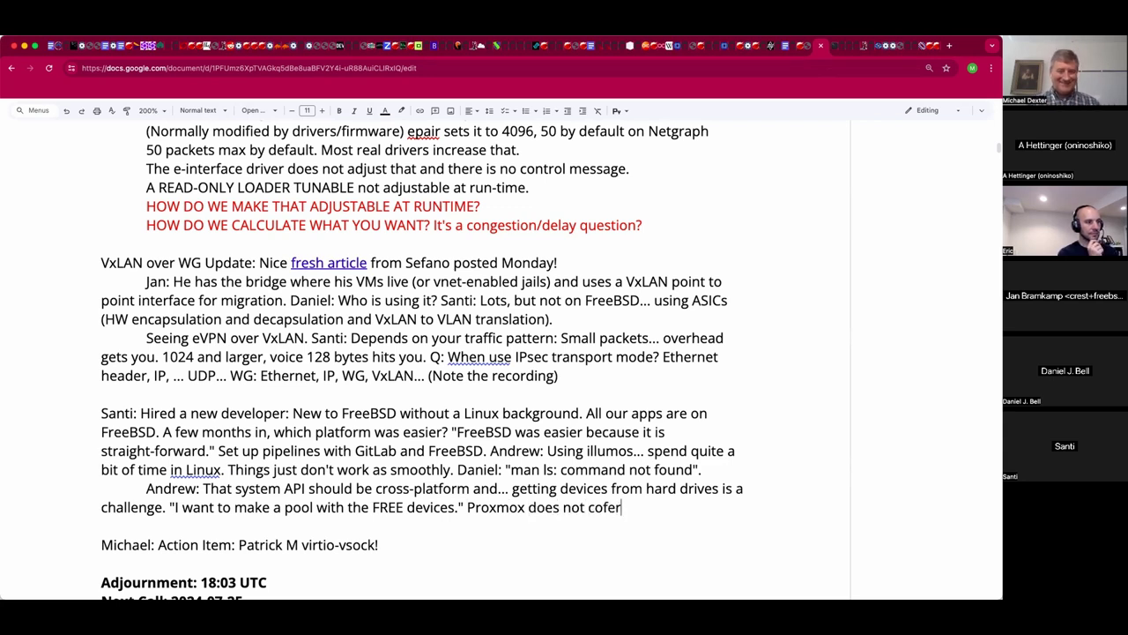
pyautogui.press('BackSpace')
pyautogui.press('BackSpace')
pyautogui.press('BackSpace')
pyautogui.write('ver this well, not ')
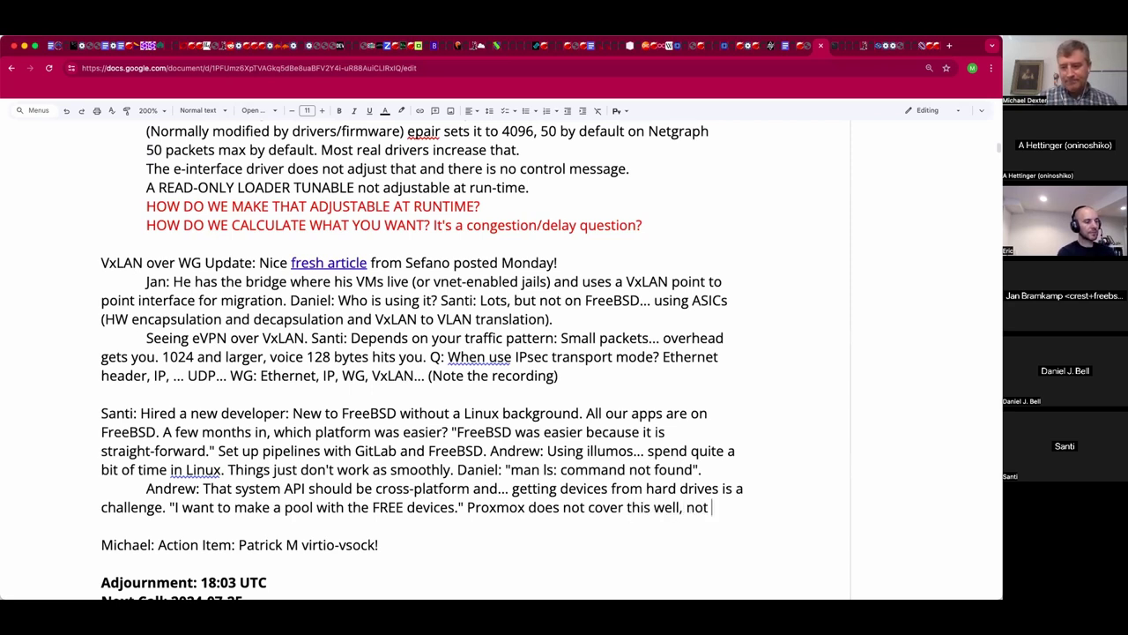
pyautogui.write('to mention ')
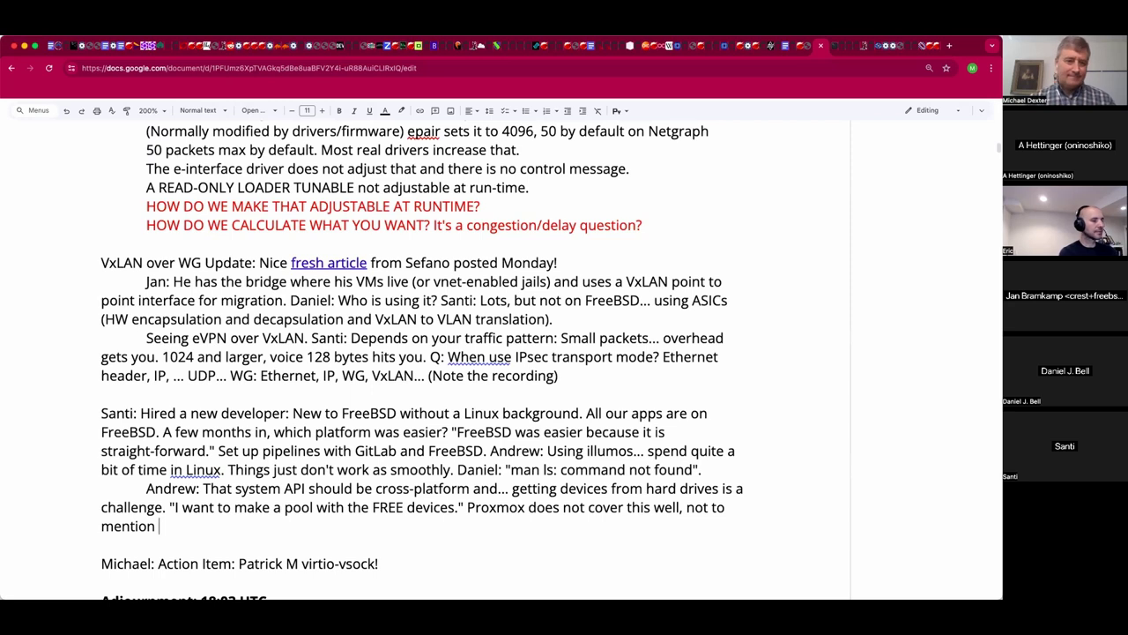
pyautogui.write('disk replacement.')
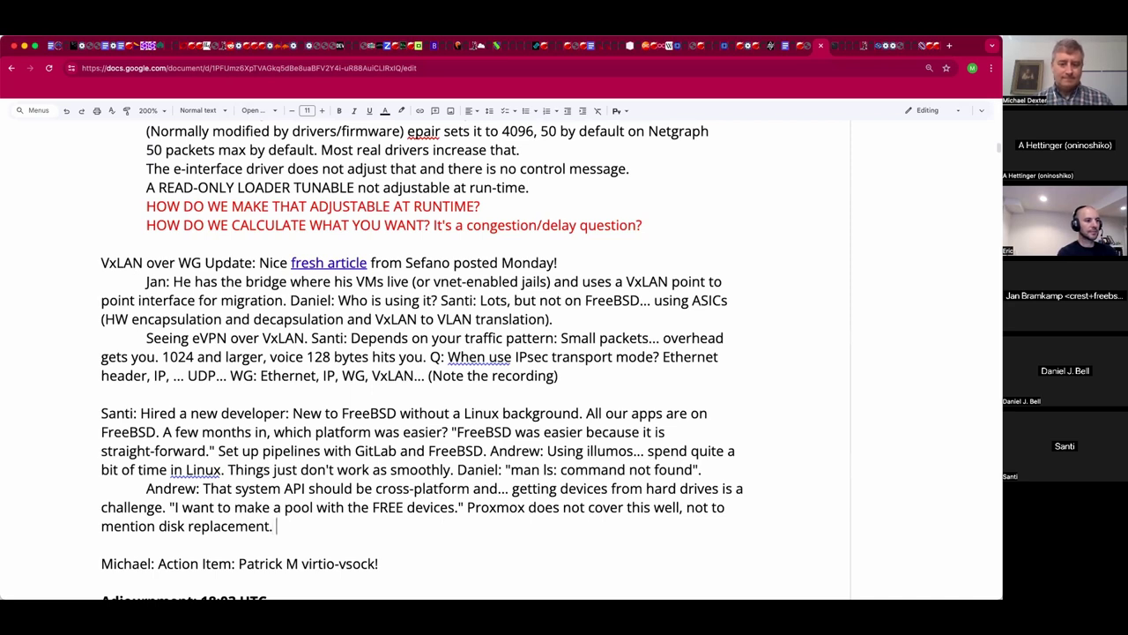
pyautogui.write(' sesutil co')
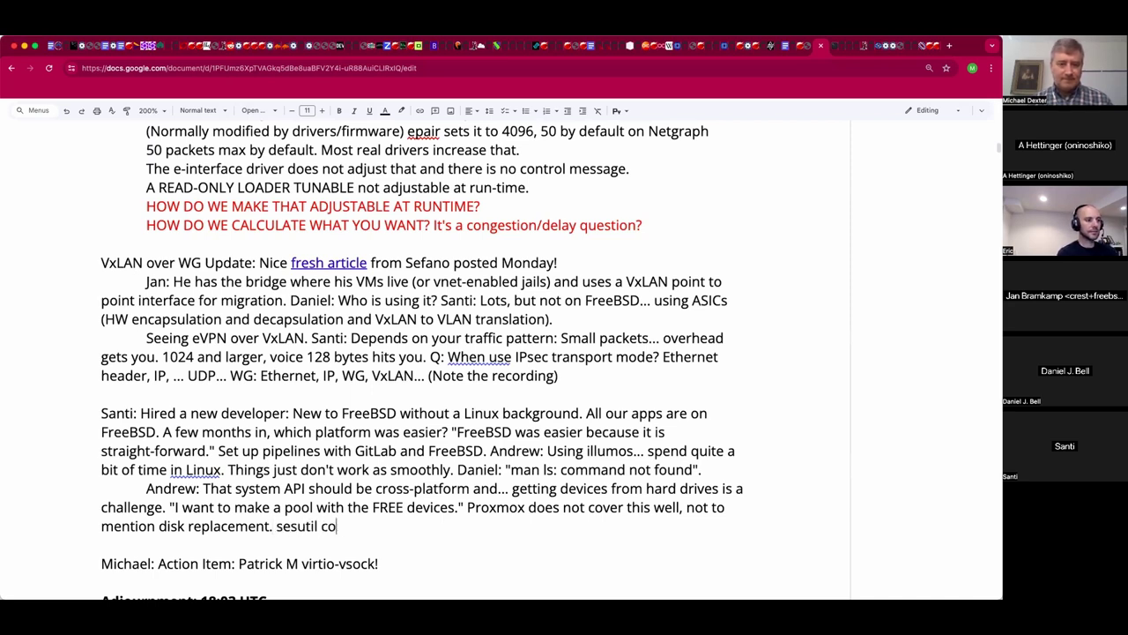
pyautogui.write('a')
pyautogui.press('BackSpace')
pyautogui.press('BackSpace')
pyautogui.write('am')
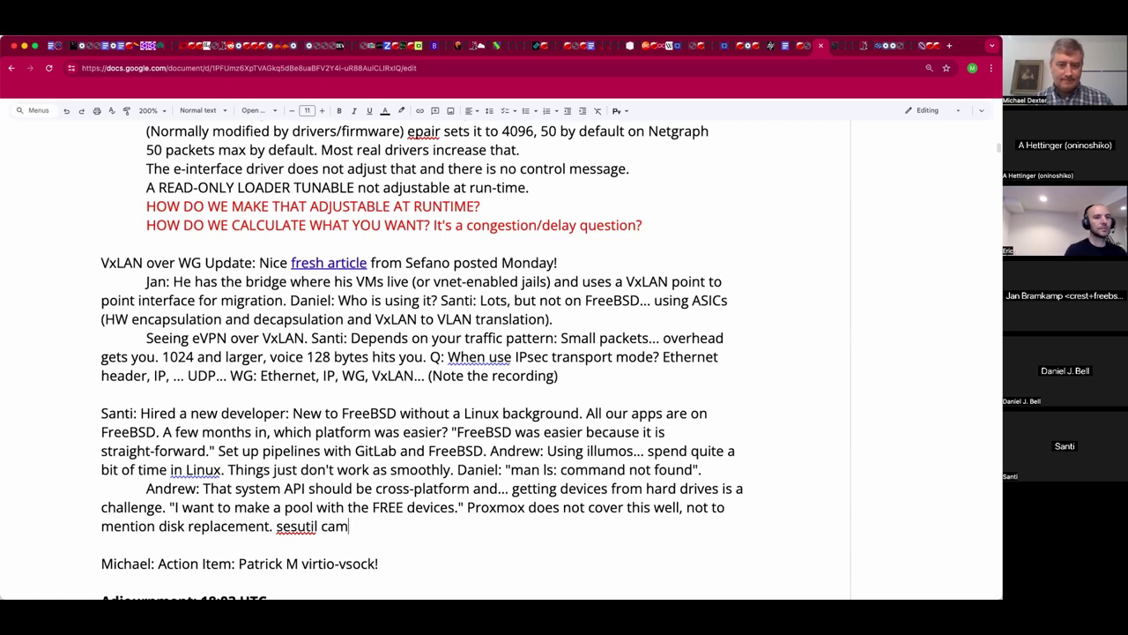
pyautogui.write('control...')
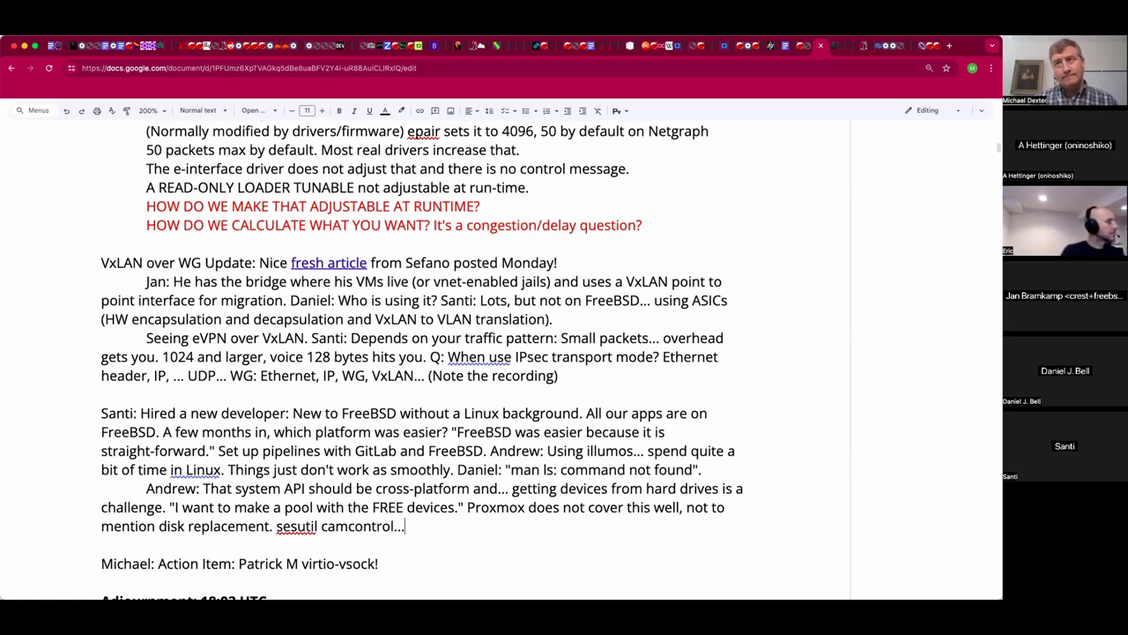
pyautogui.write(' isstat on')
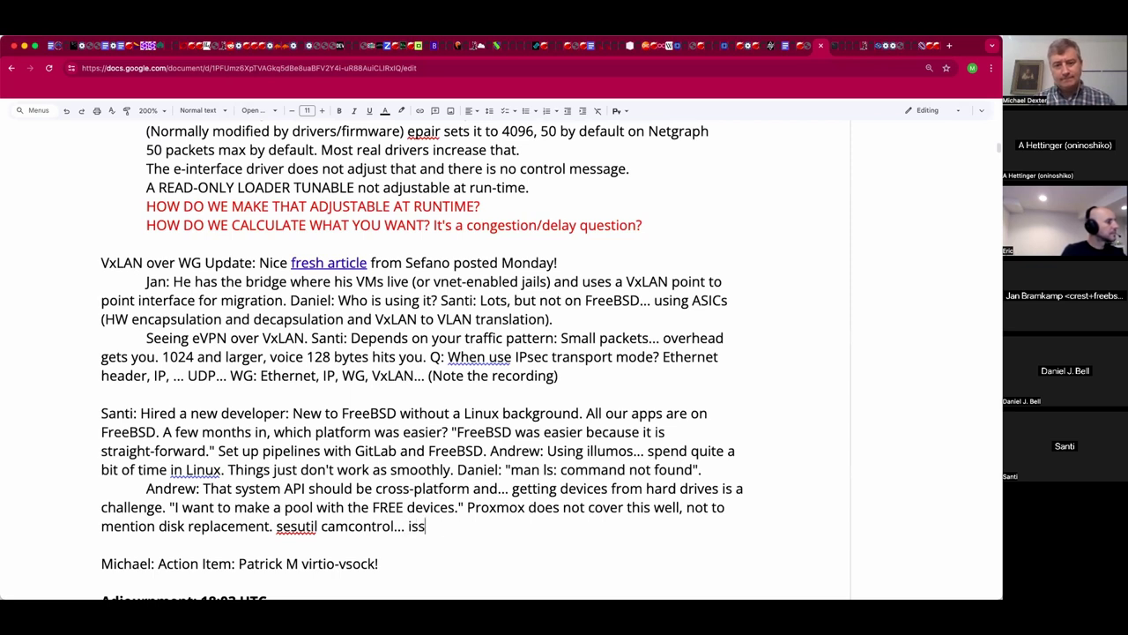
pyautogui.press('BackSpace')
pyautogui.press('BackSpace')
pyautogui.press('BackSpace')
pyautogui.press('BackSpace')
pyautogui.press('BackSpace')
pyautogui.press('BackSpace')
pyautogui.press('BackSpace')
pyautogui.press('BackSpace')
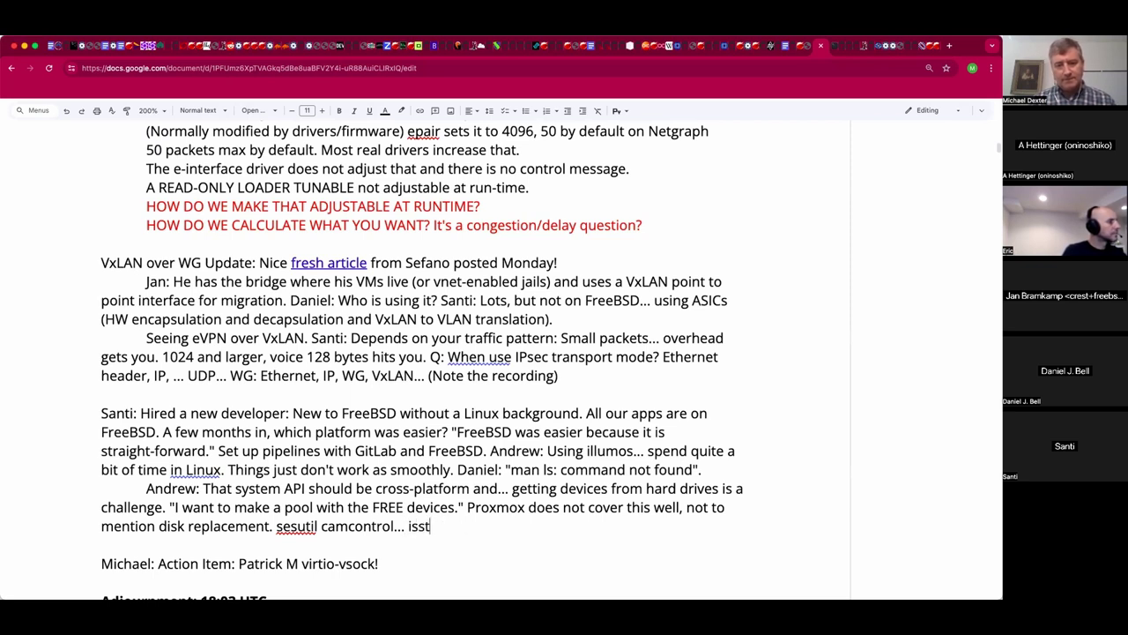
pyautogui.press('BackSpace')
pyautogui.write('osta')
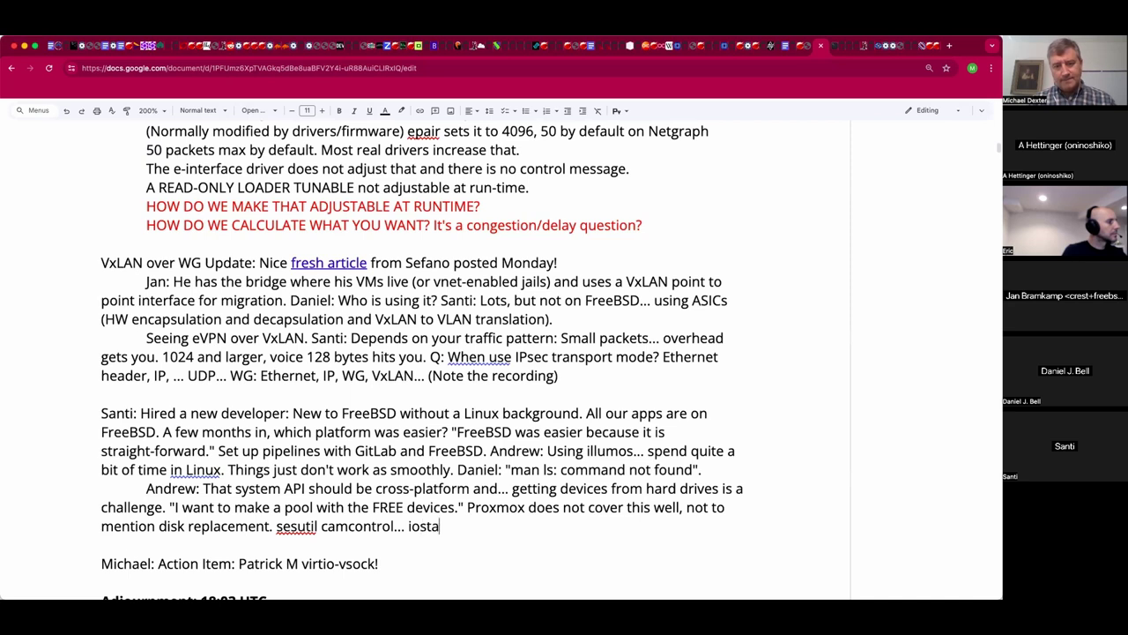
pyautogui.write('t on illumos.')
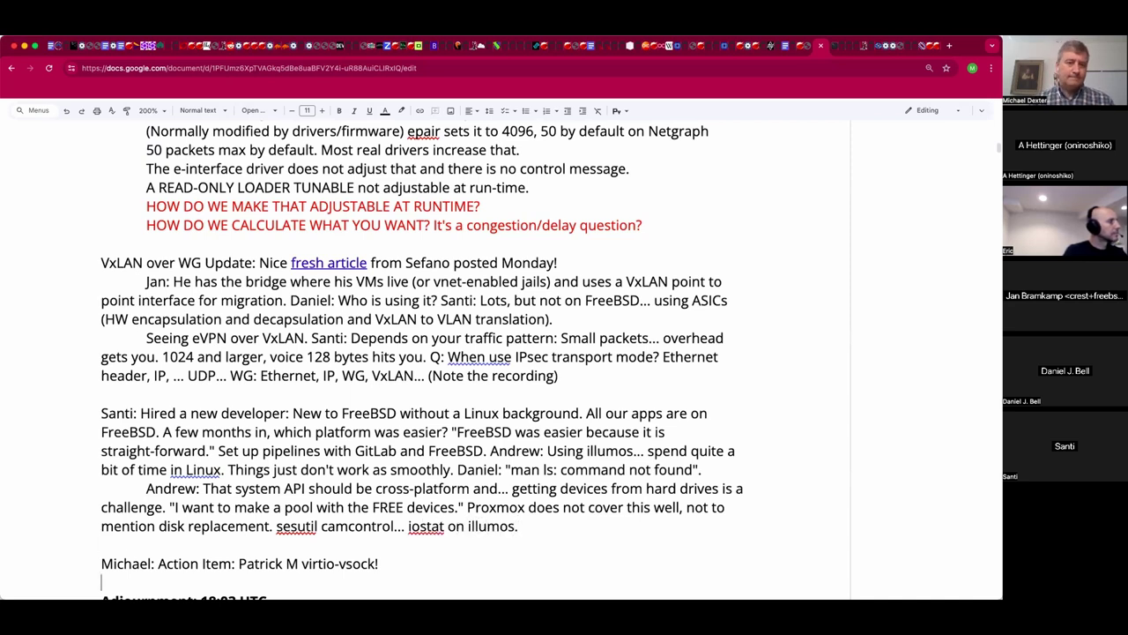
pyautogui.press('super+Down')
# Append 'Set the fault LED...' after the illumos iostat note and change the adjournment from 18:03 to 18:05 UTC.
pyautogui.press('Up')
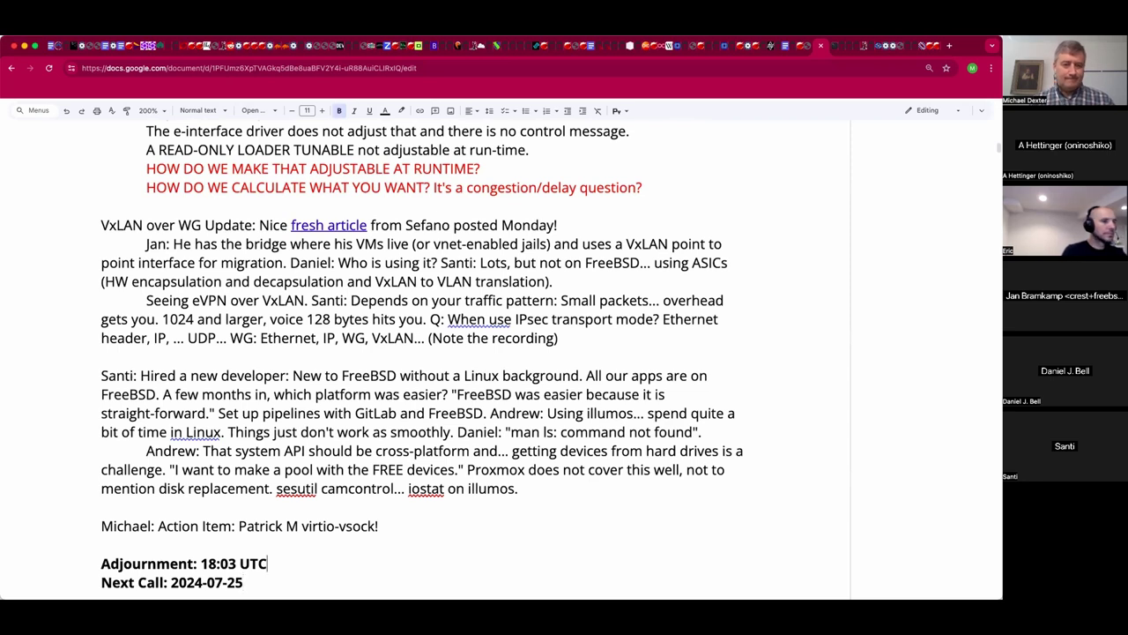
pyautogui.press('Left')
pyautogui.press('Left')
pyautogui.press('Left')
pyautogui.press('BackSpace')
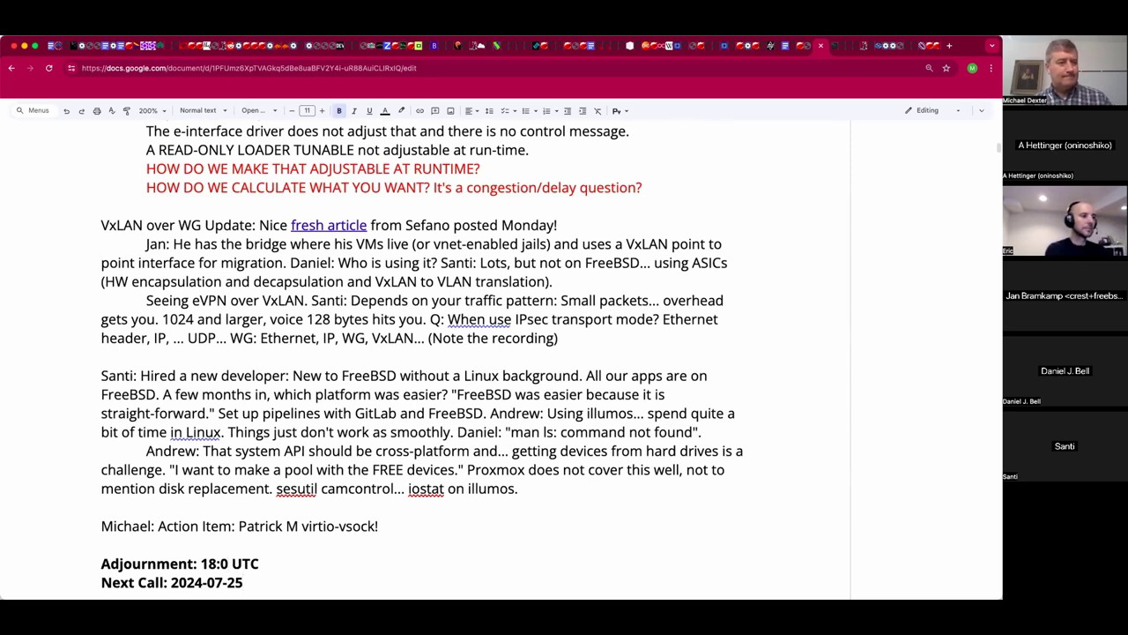
pyautogui.click(595, 489)
pyautogui.write('Se')
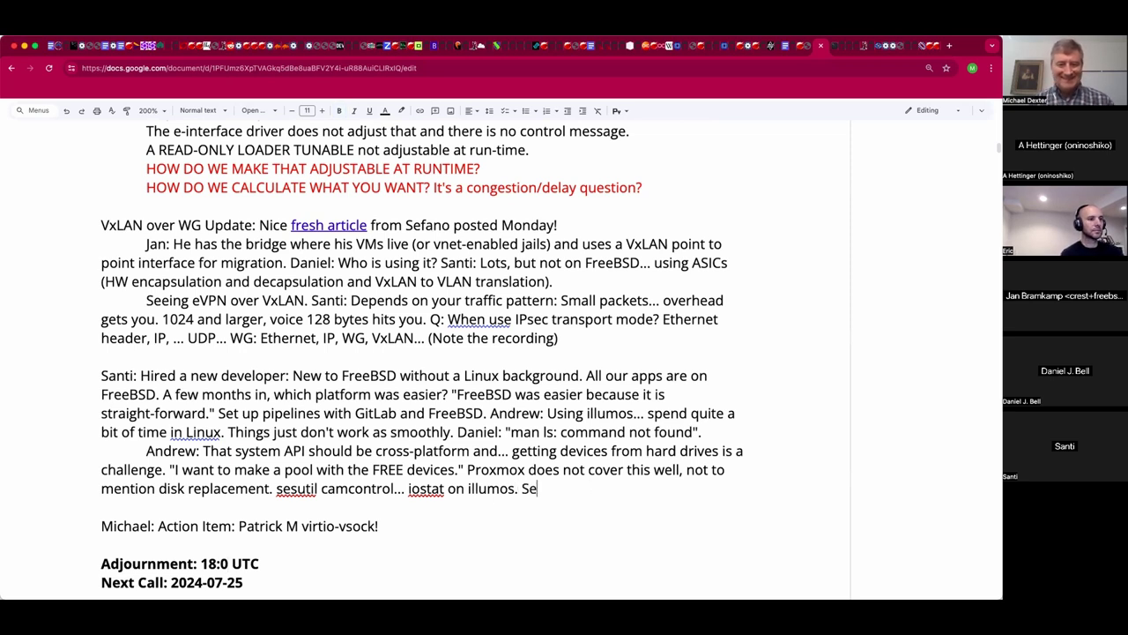
pyautogui.write('t the fault LED...')
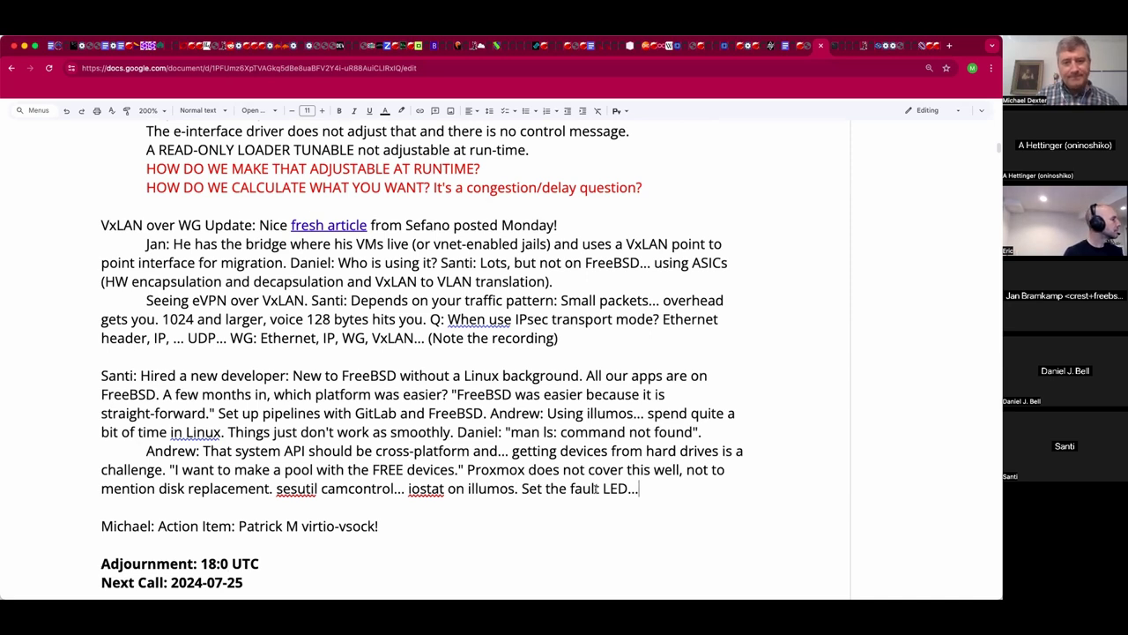
pyautogui.click(227, 564)
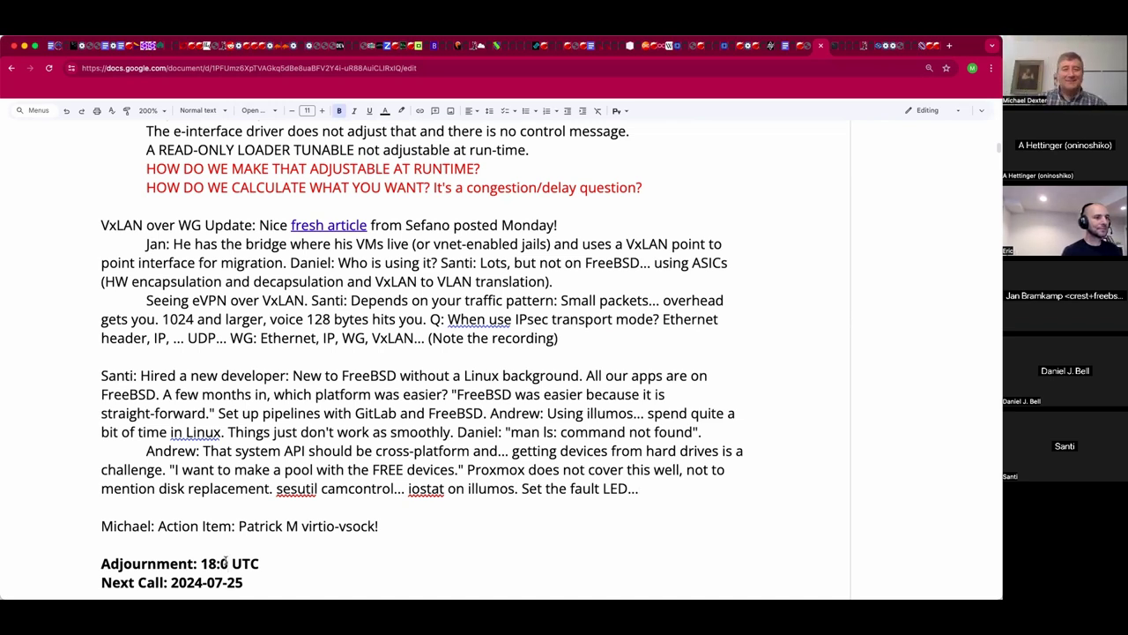
pyautogui.write('5')
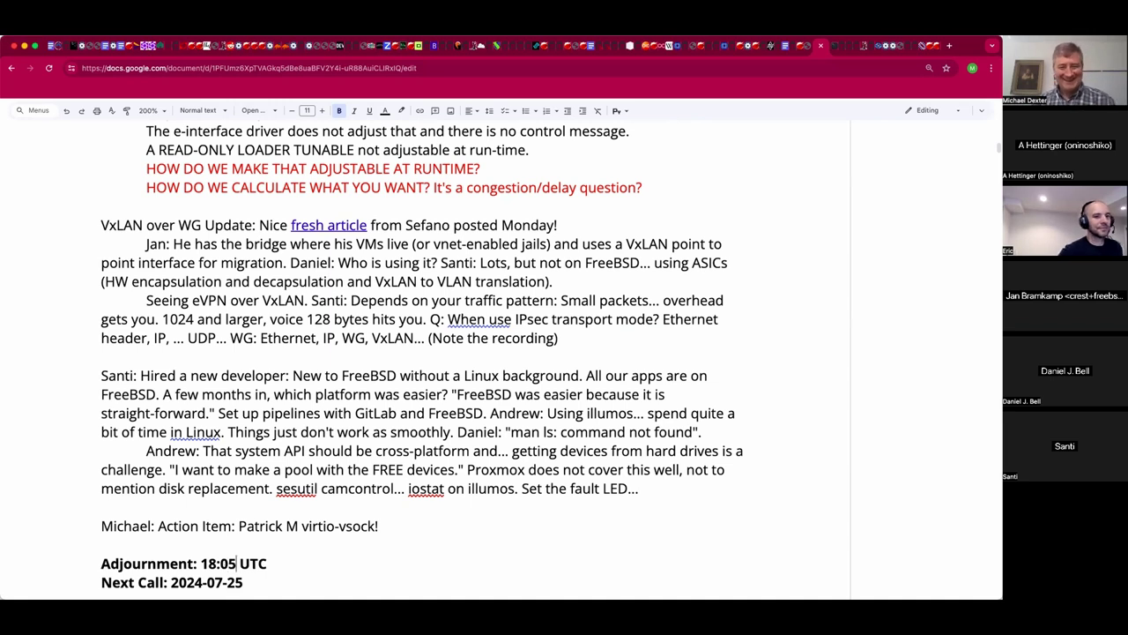
# Add '(dd if=disk :) )' after 'Set the fault LED...' and leave a blank line under that note.
pyautogui.click(656, 486)
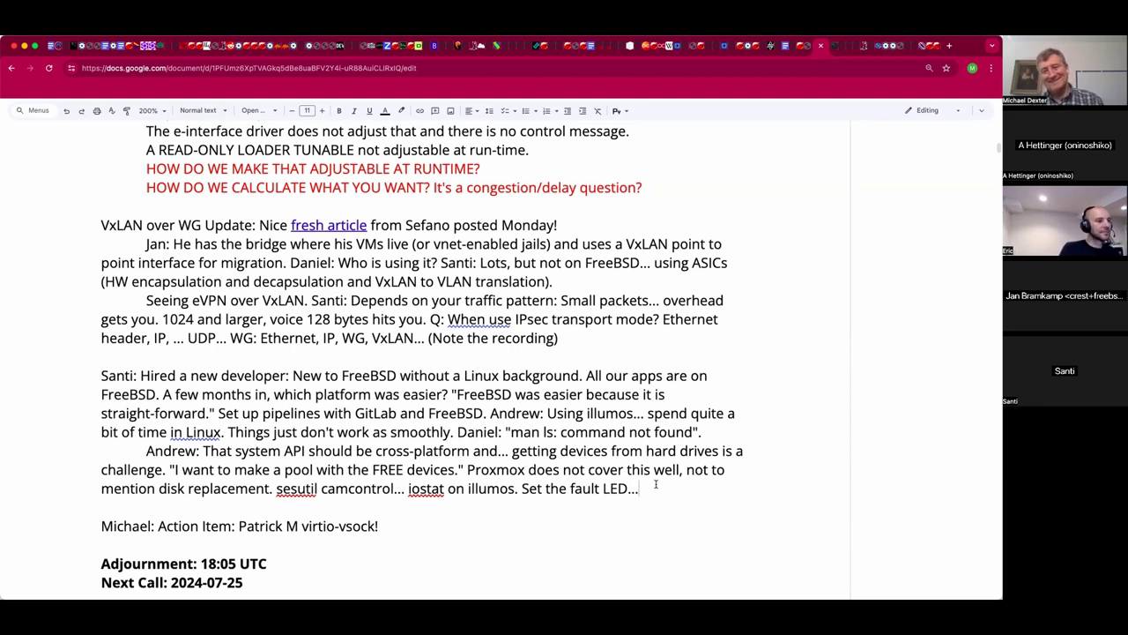
pyautogui.write('(dd')
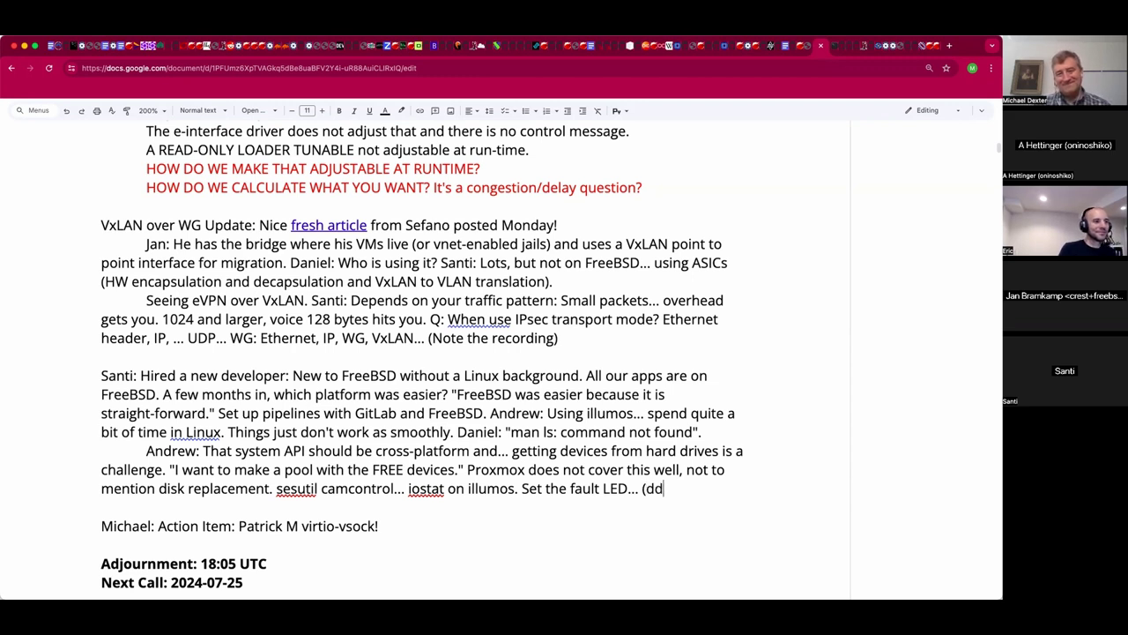
pyautogui.write(' if=')
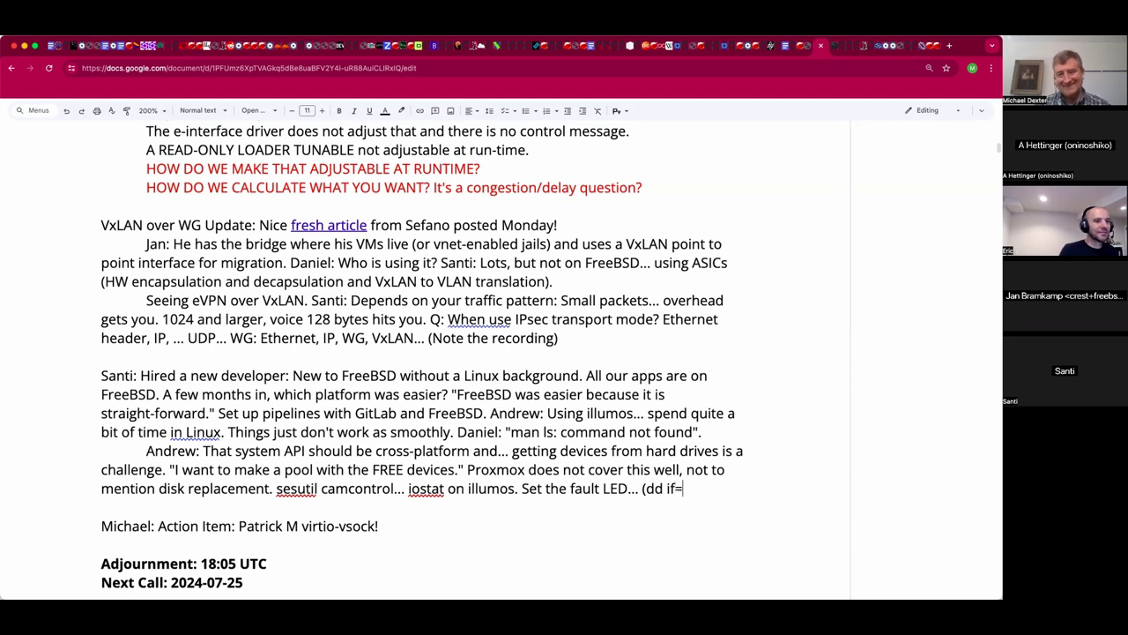
pyautogui.write('disk :)')
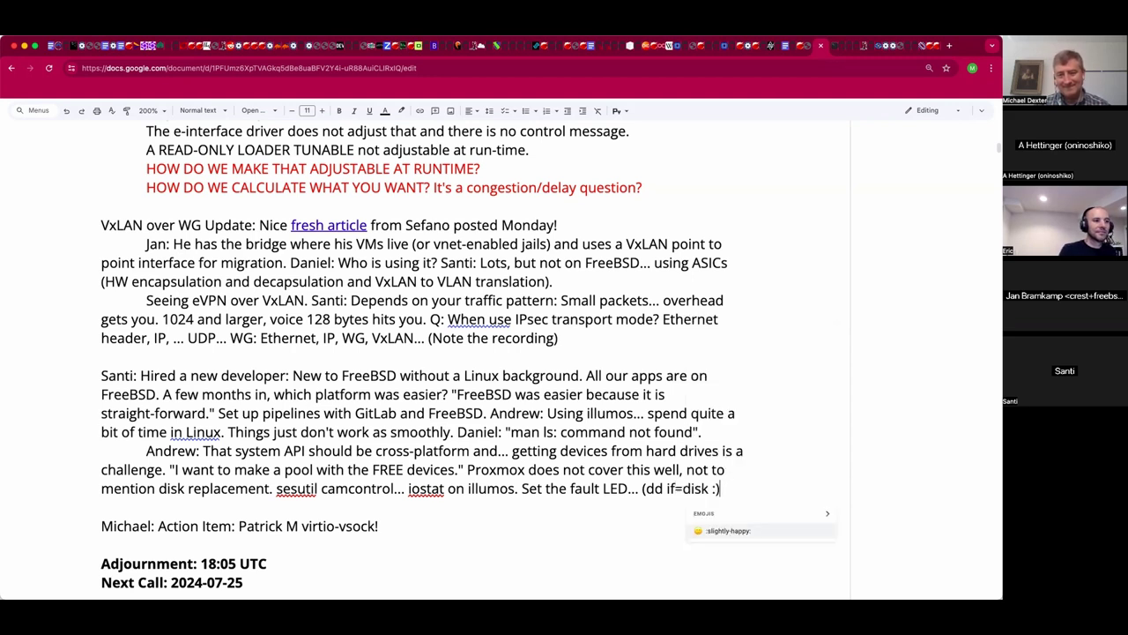
pyautogui.write(' )')
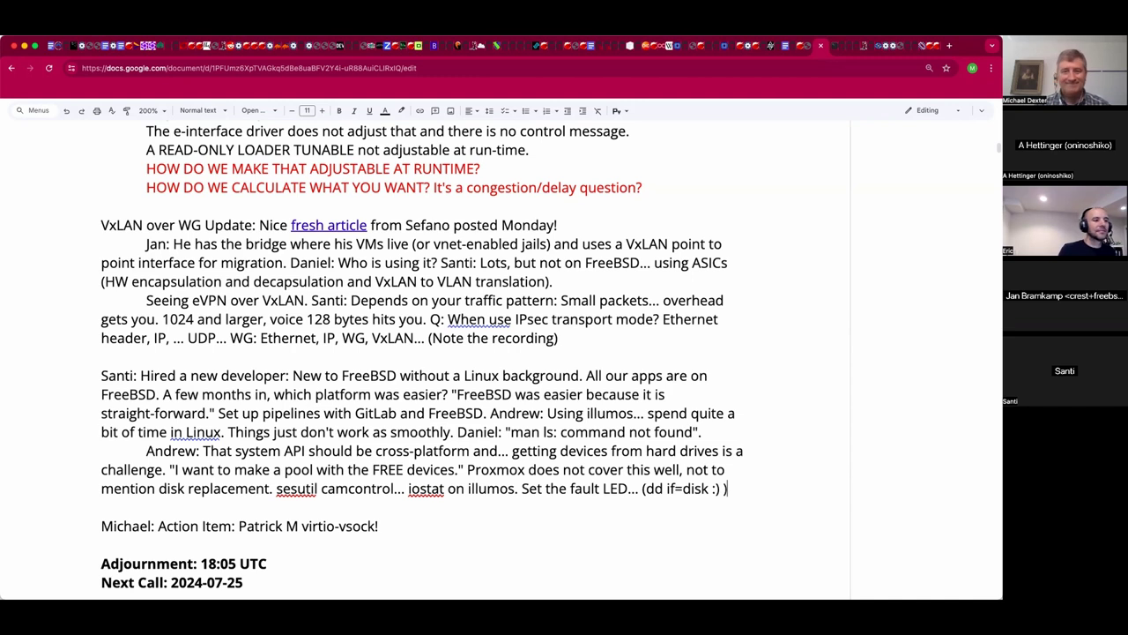
pyautogui.press('Return')
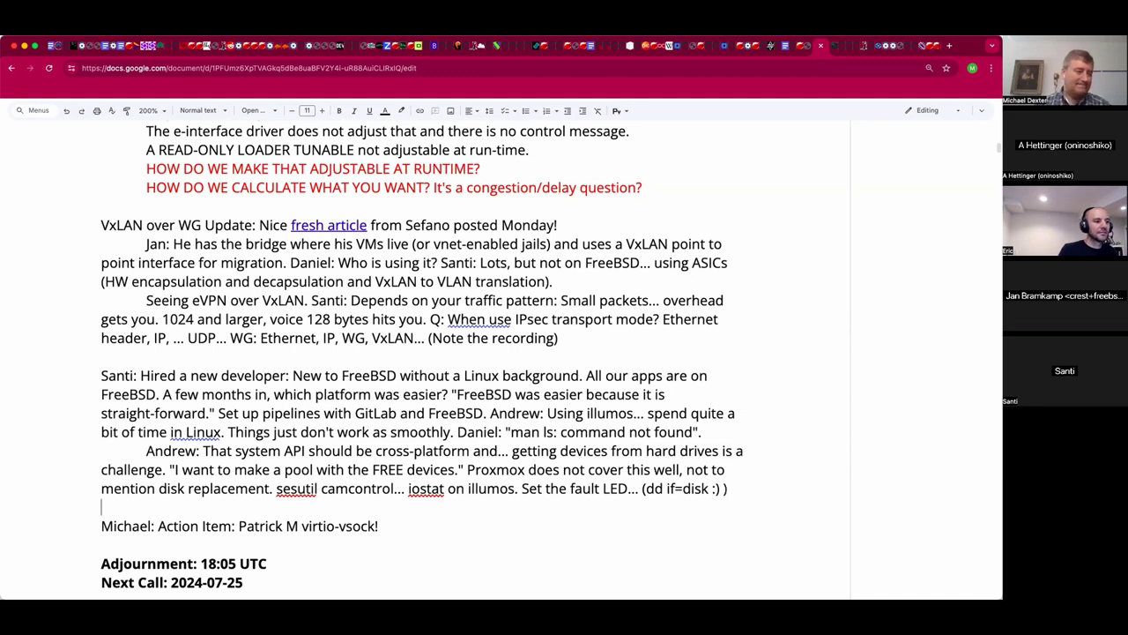
pyautogui.click(238, 563)
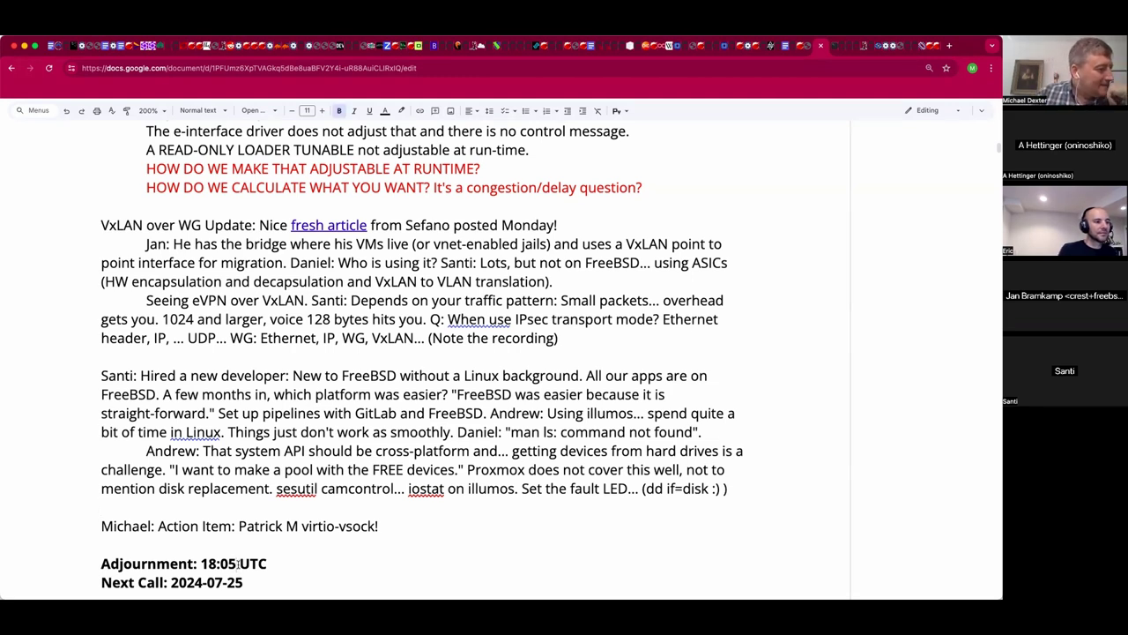
pyautogui.click(295, 565)
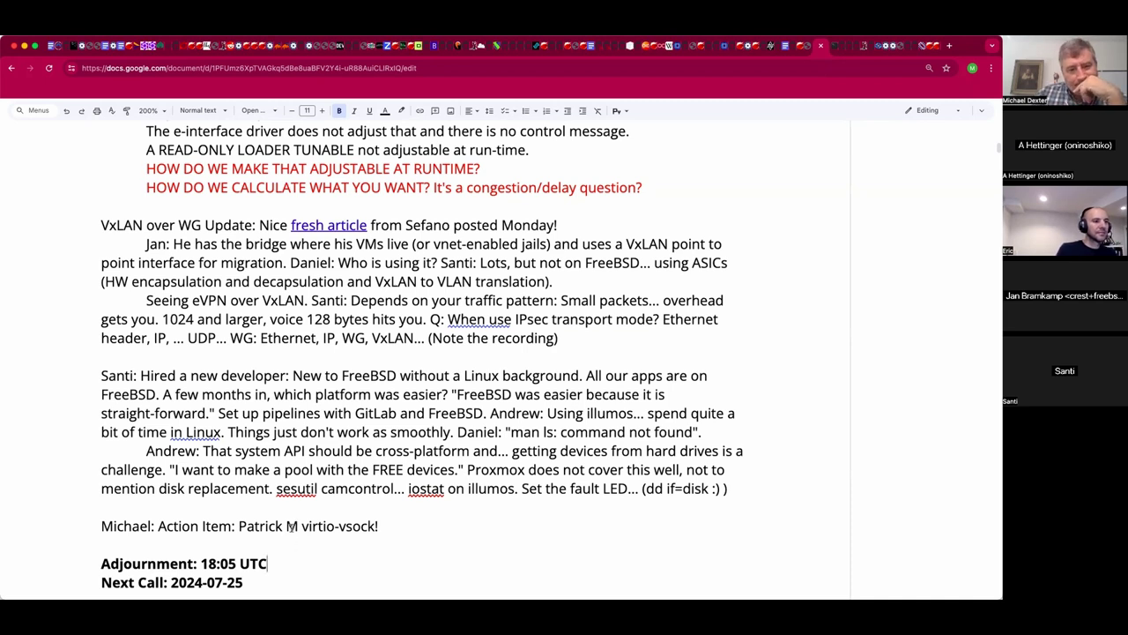
pyautogui.click(286, 503)
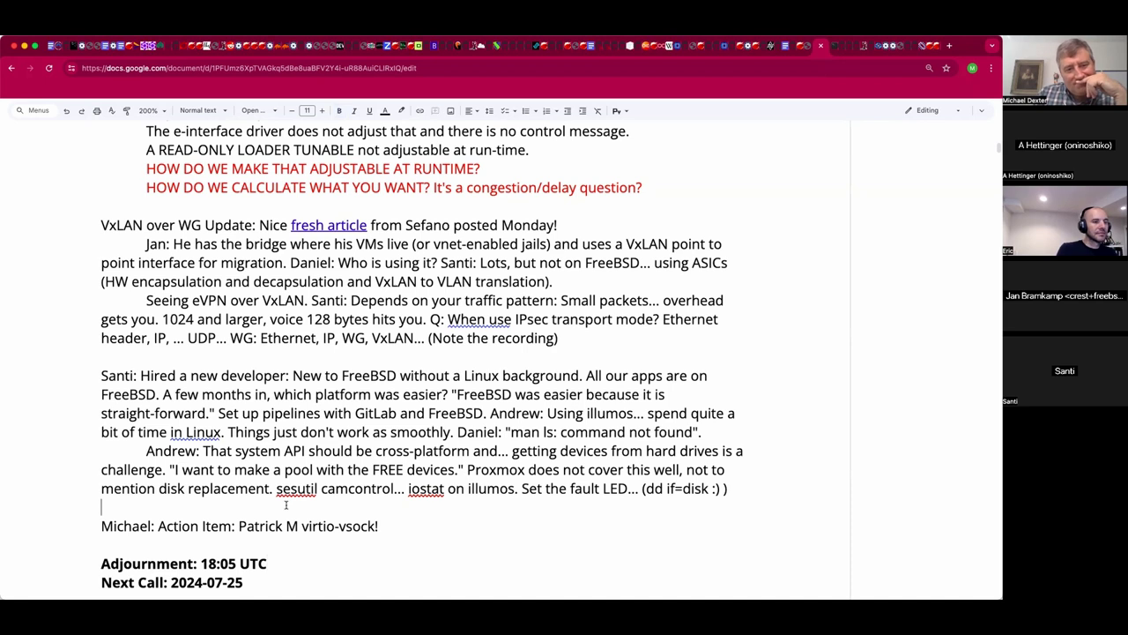
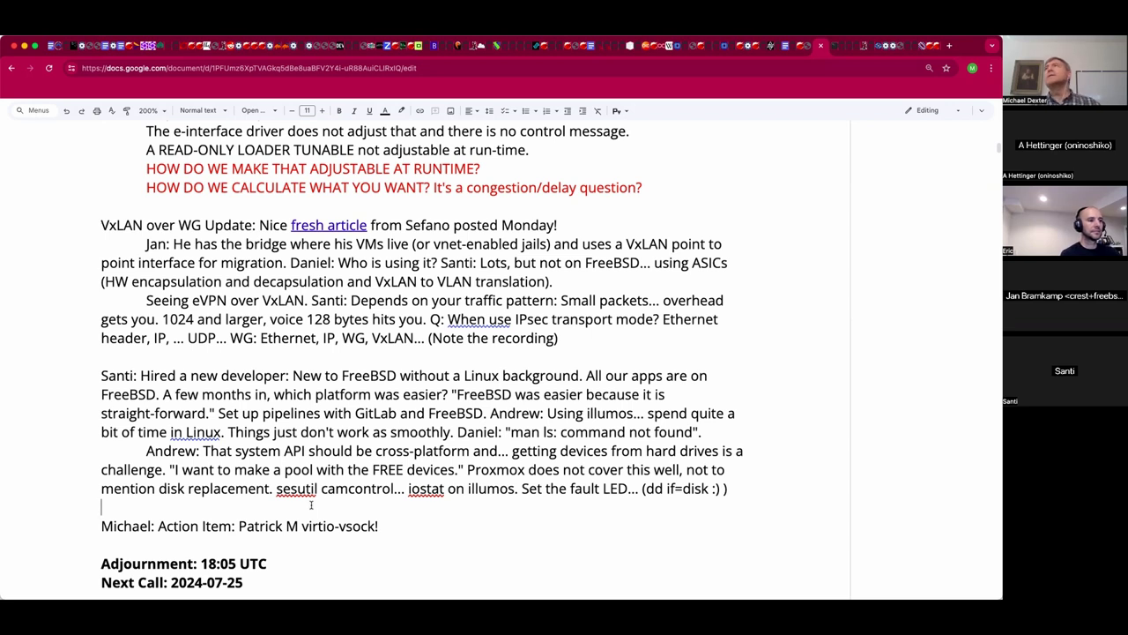
# Edit the Adjournment line so the time reads 18:07 UTC instead of 18:05 UTC.
pyautogui.click(236, 565)
pyautogui.press('BackSpace')
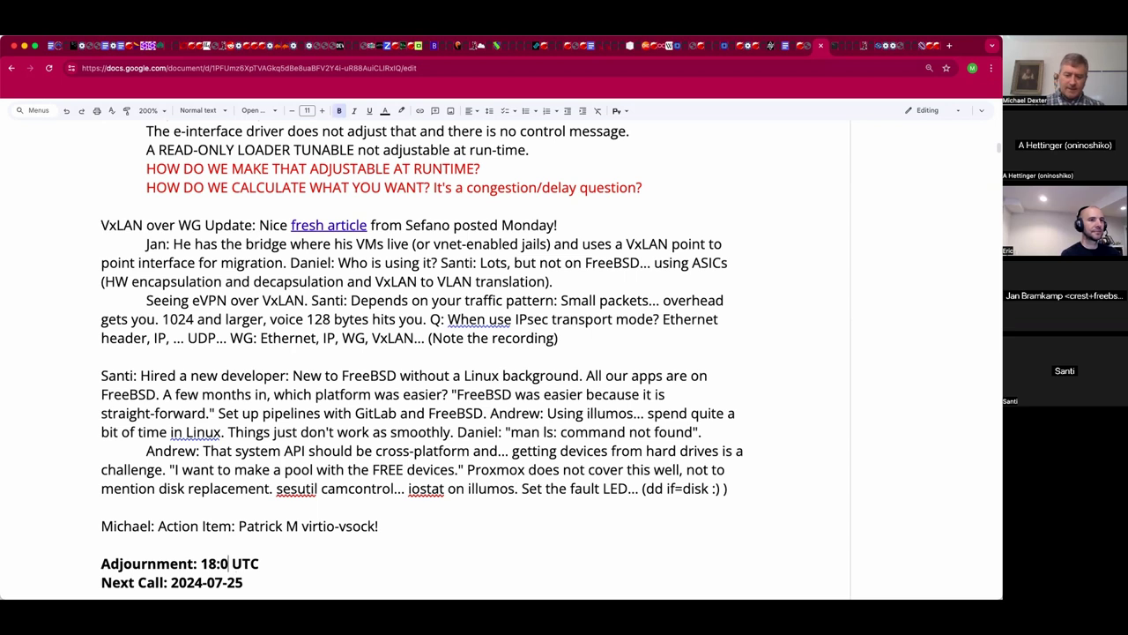
pyautogui.write('7')
pyautogui.click(101, 544)
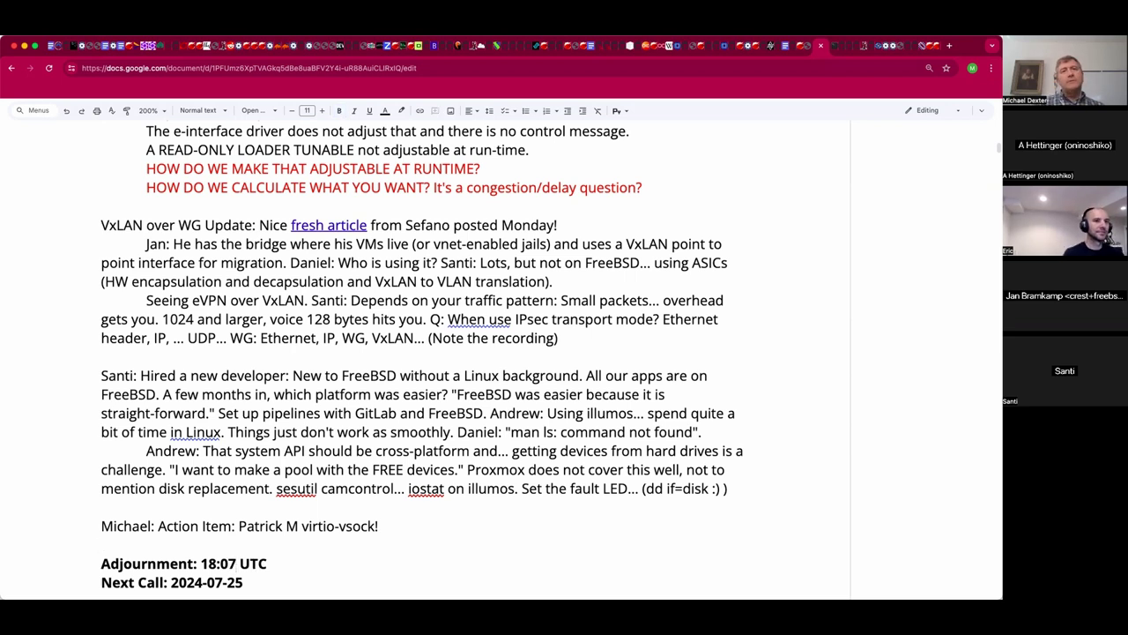